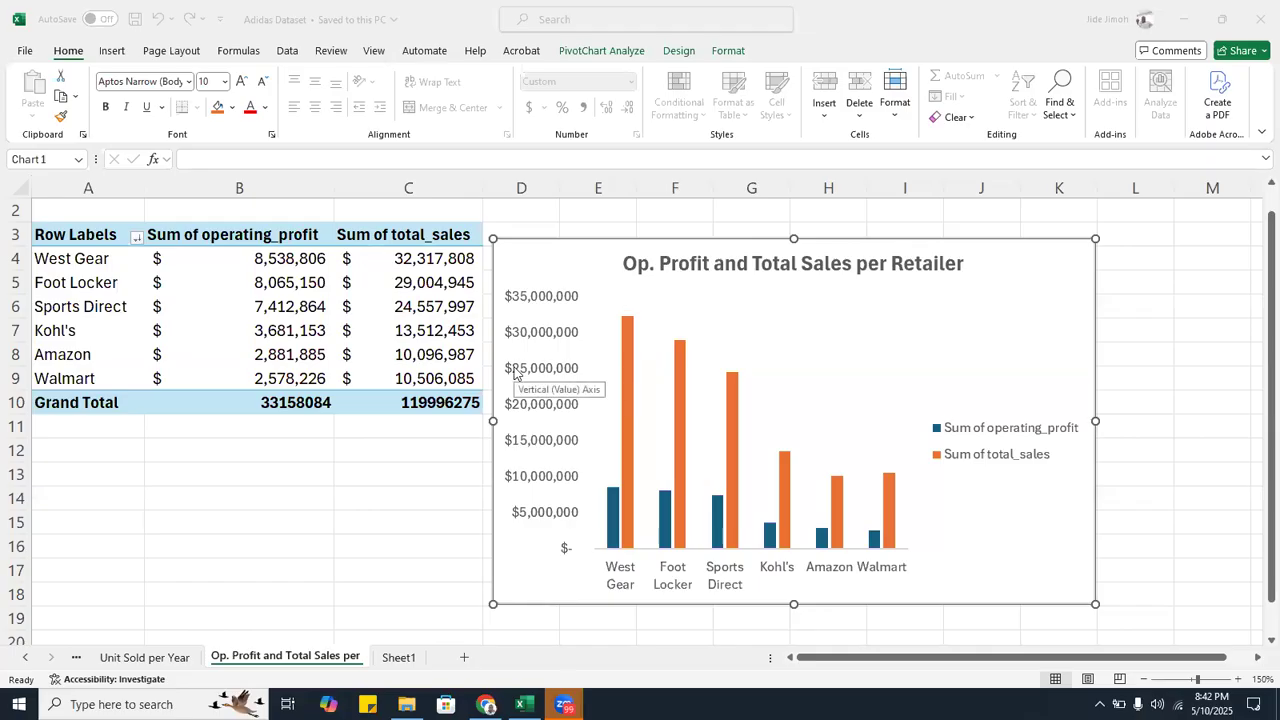
# - Add a new worksheet after Sheet1 and rename it Dashboard
pyautogui.click(463, 463)
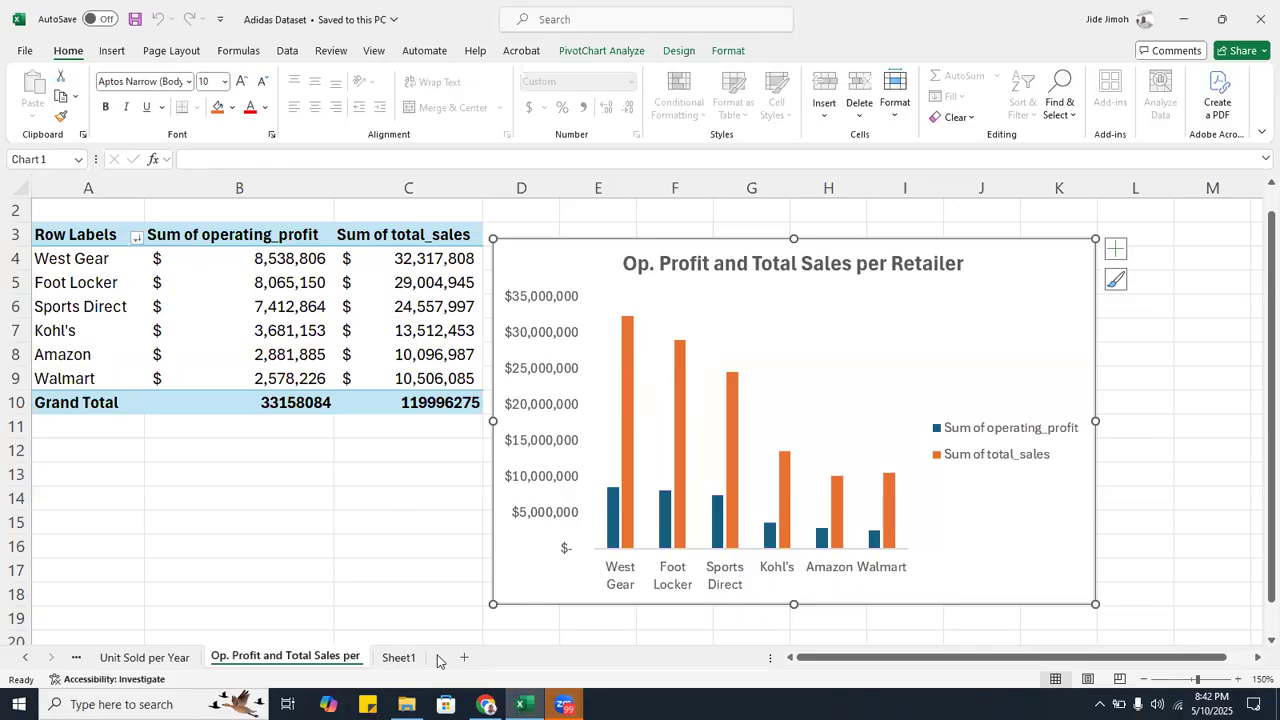
pyautogui.click(395, 657)
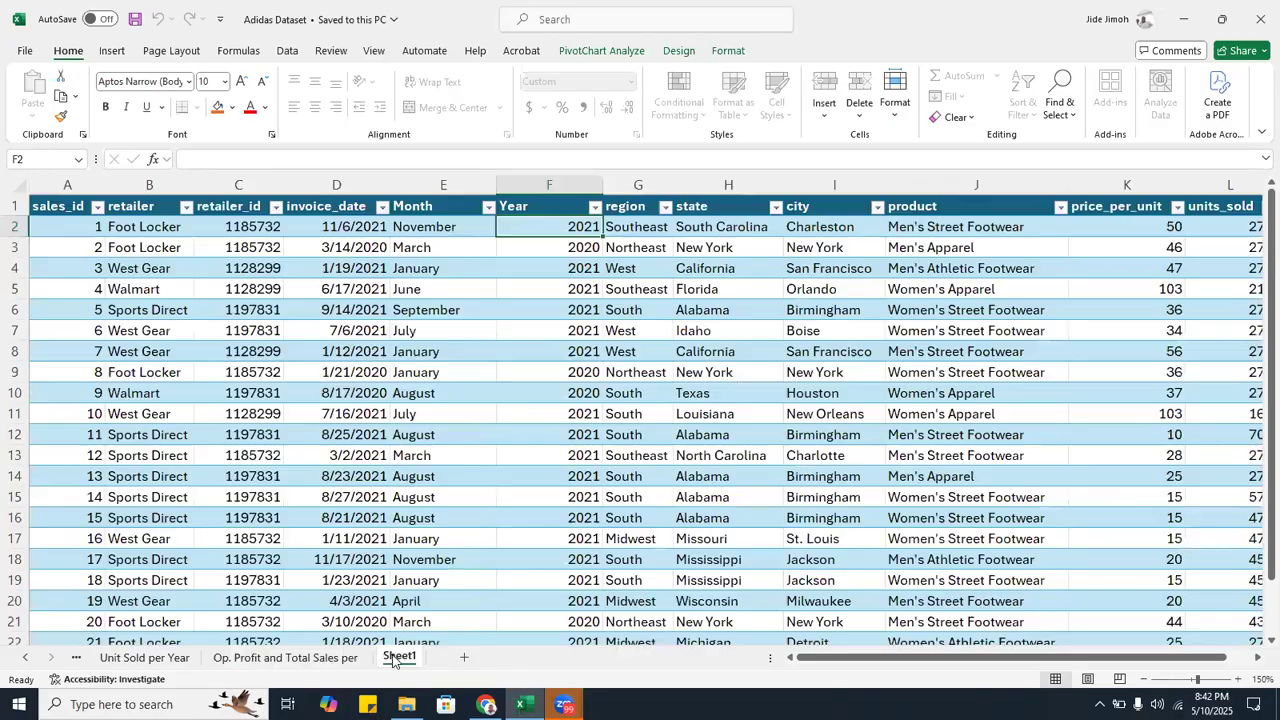
pyautogui.click(465, 659)
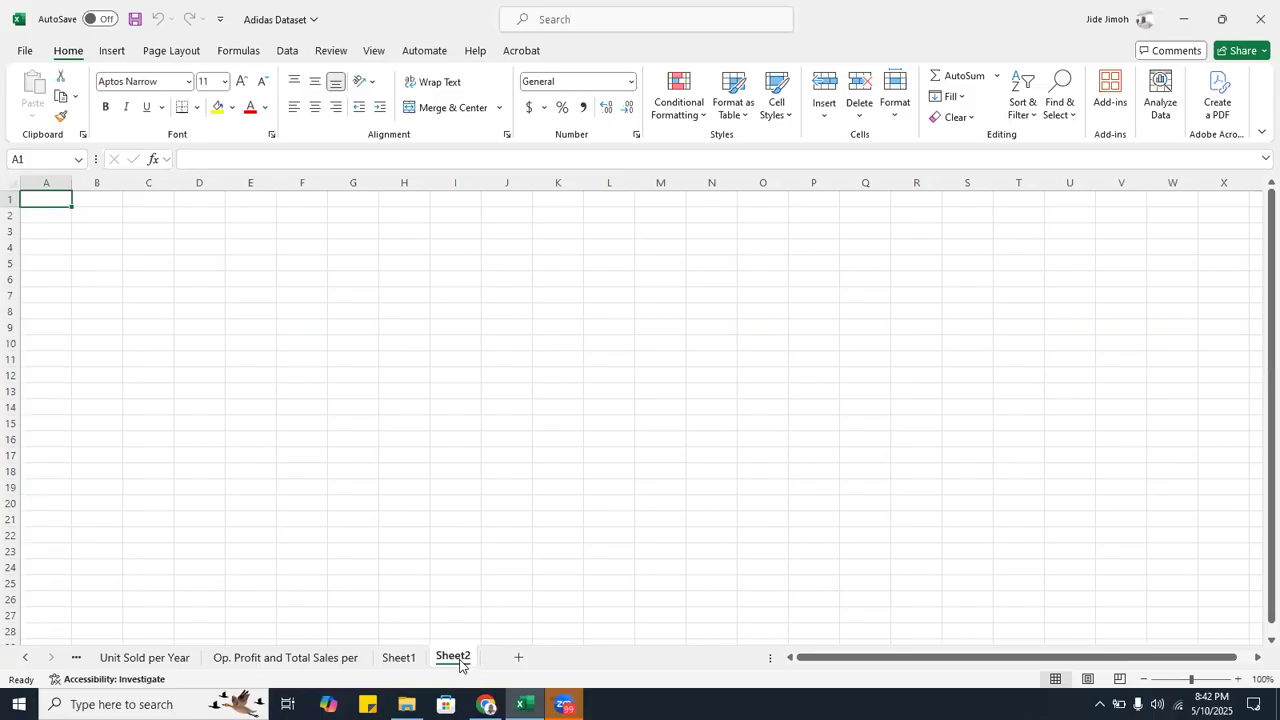
pyautogui.doubleClick(458, 657)
pyautogui.write('Dashboard')
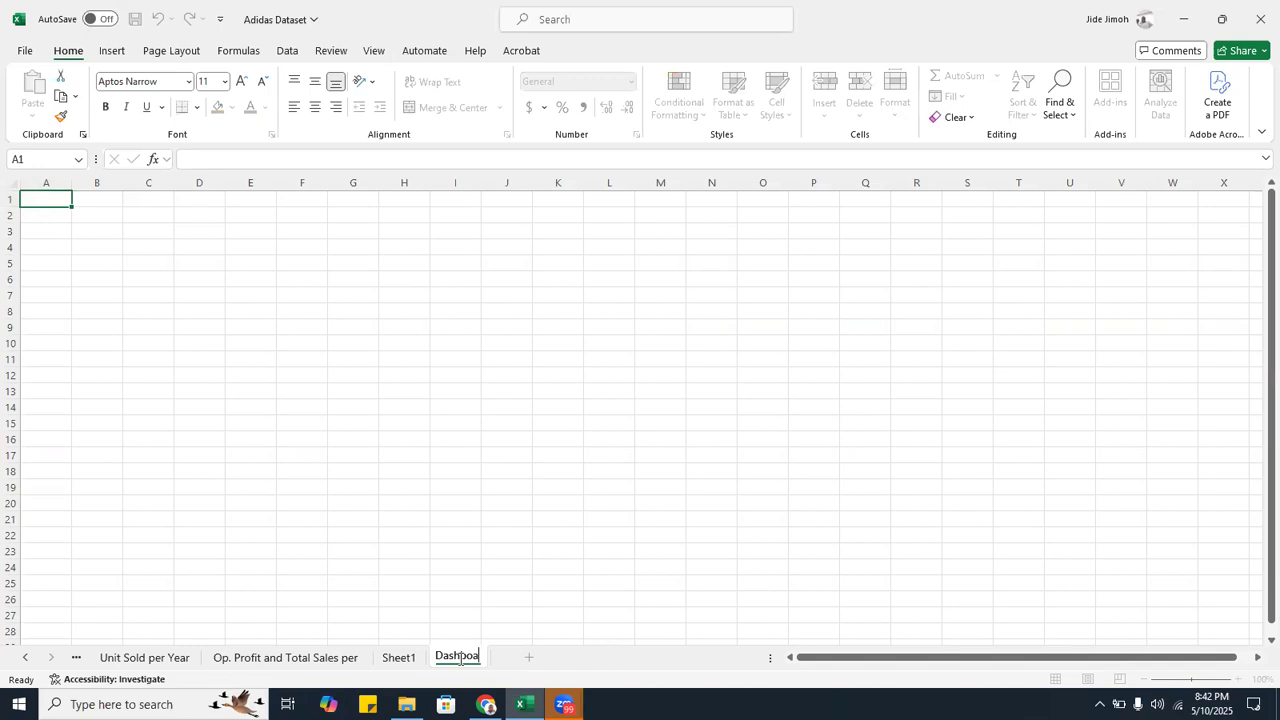
pyautogui.press('Return')
pyautogui.click(577, 371)
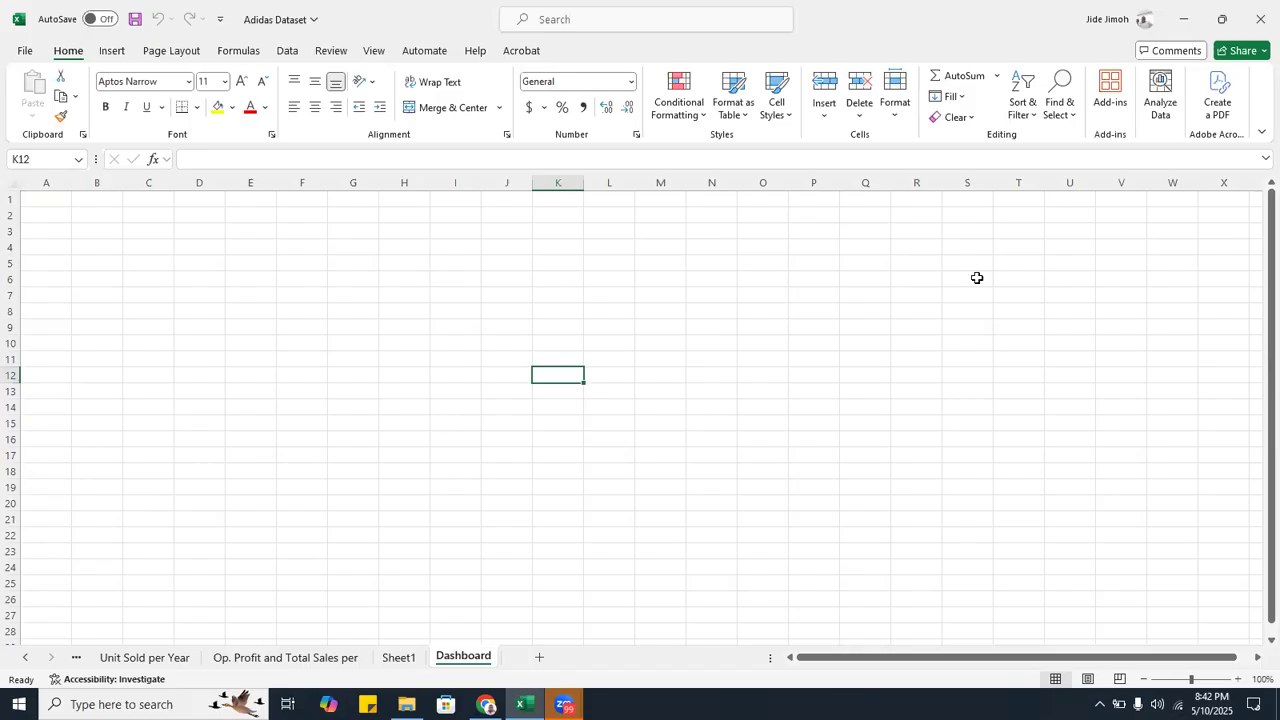
pyautogui.hotkey('alt', 'Tab')
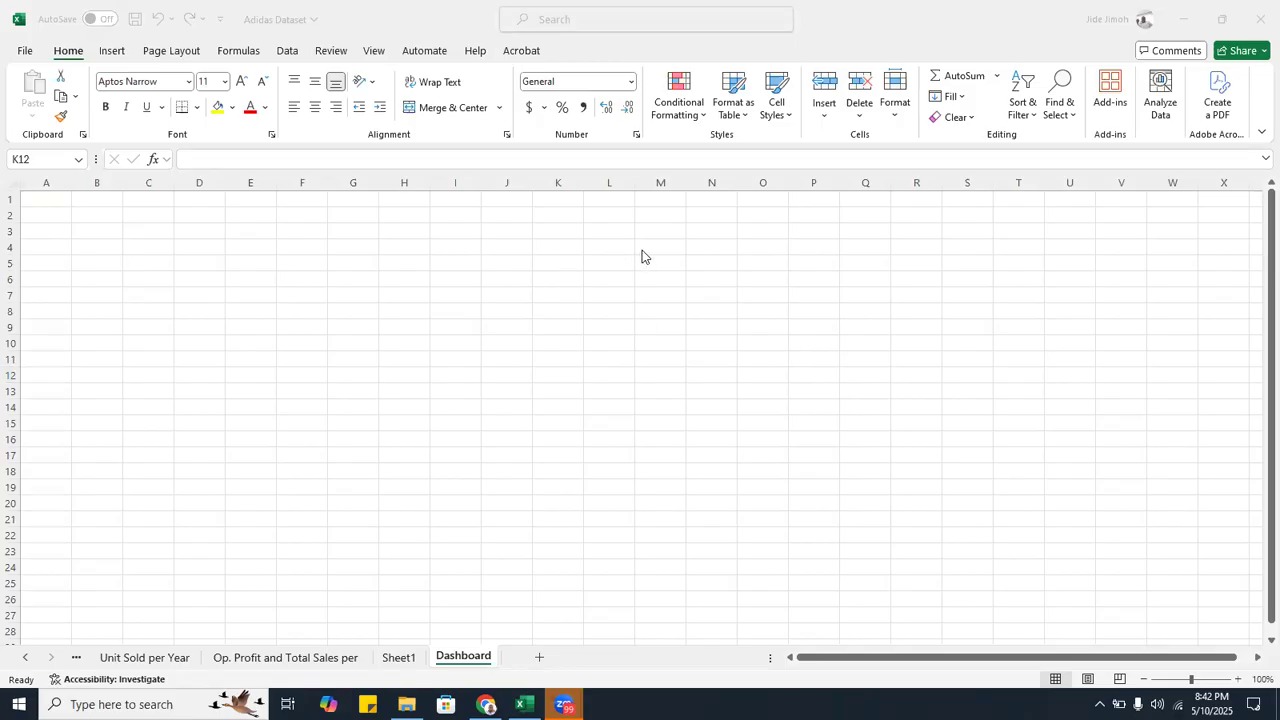
pyautogui.hotkey('alt', 'Tab')
pyautogui.click(446, 262)
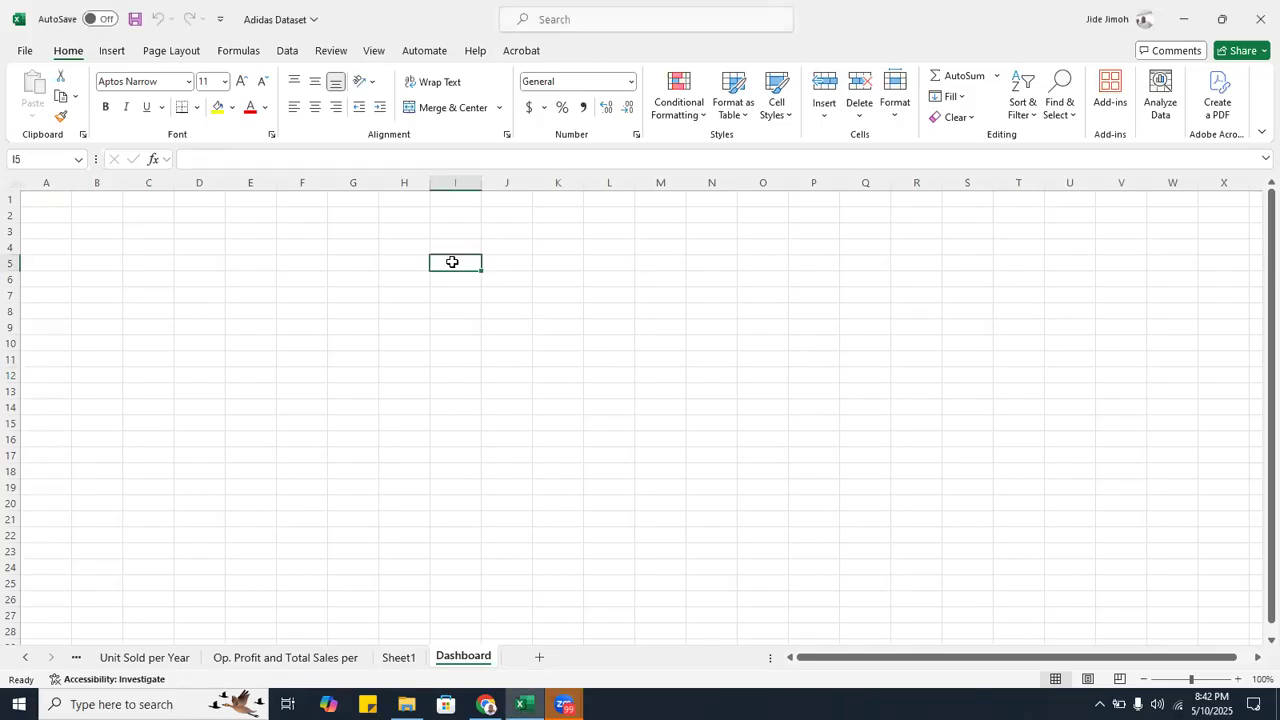
pyautogui.click(551, 236)
pyautogui.click(577, 274)
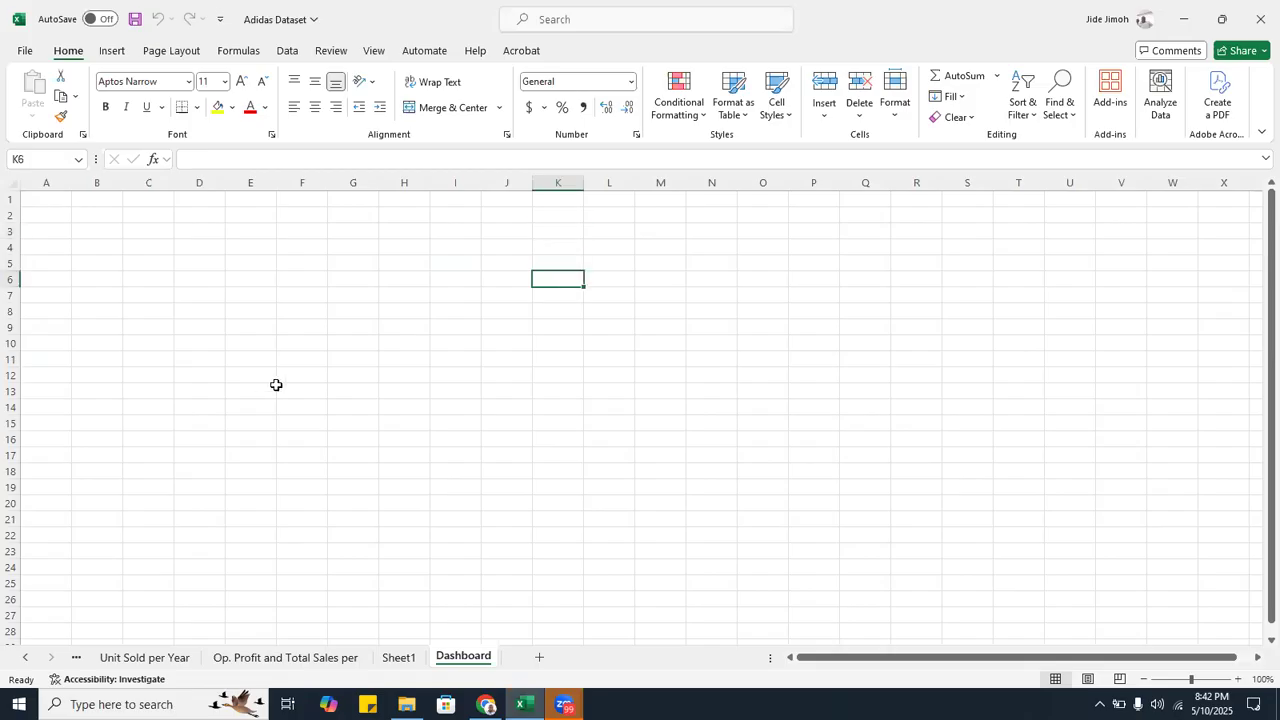
# - Hide the gridlines on the Dashboard sheet
pyautogui.click(375, 51)
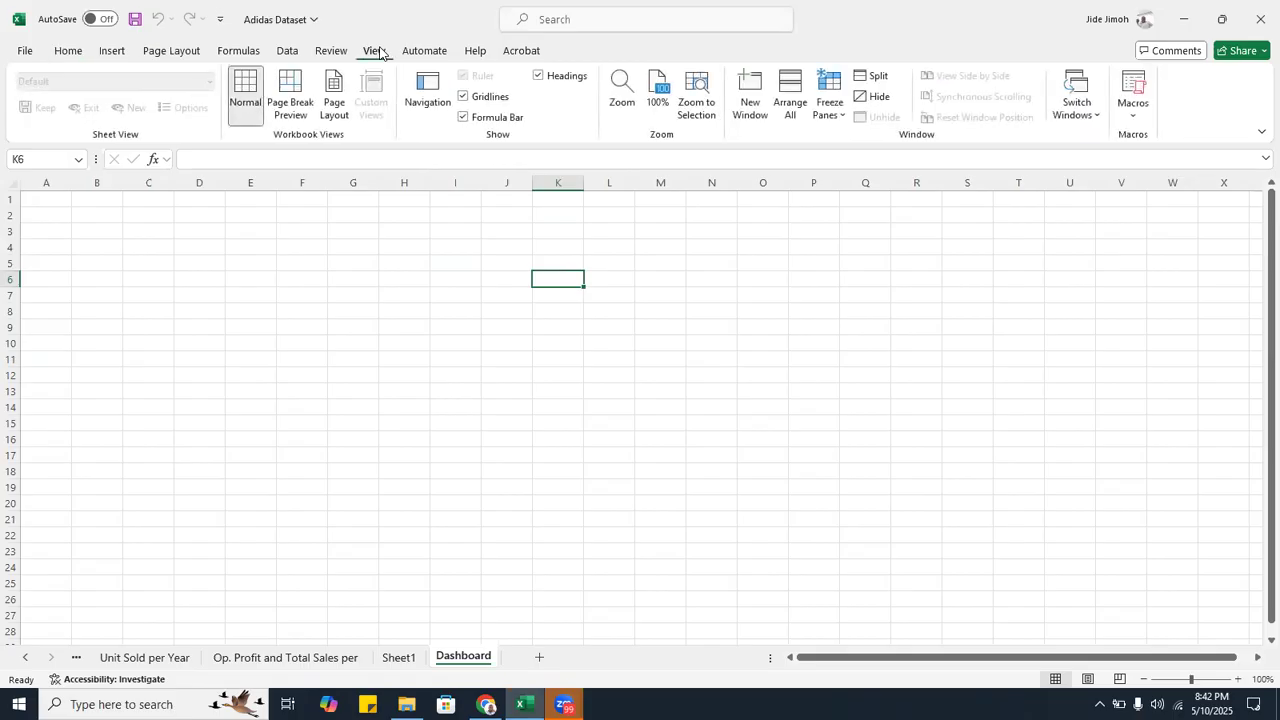
pyautogui.click(463, 96)
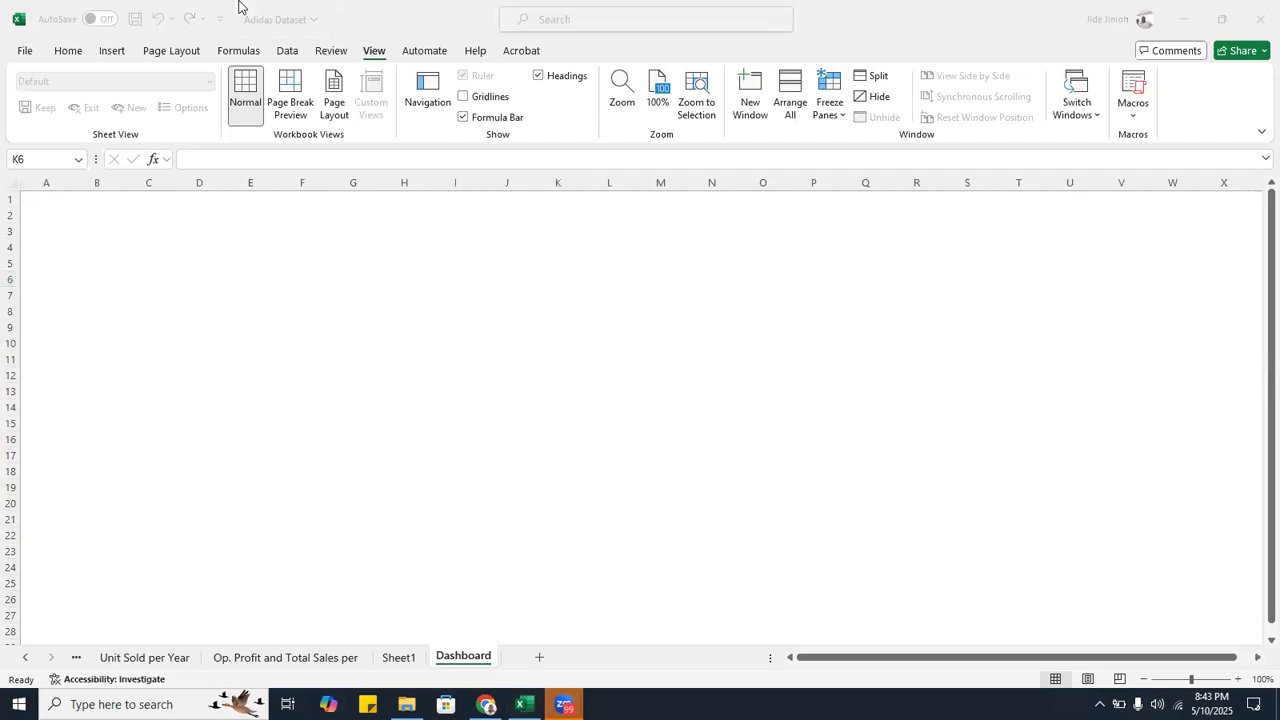
# - Draw a rectangle banner over rows 1 to 3 from column A to Y, about 0.62" high and 16.48" wide
pyautogui.click(112, 52)
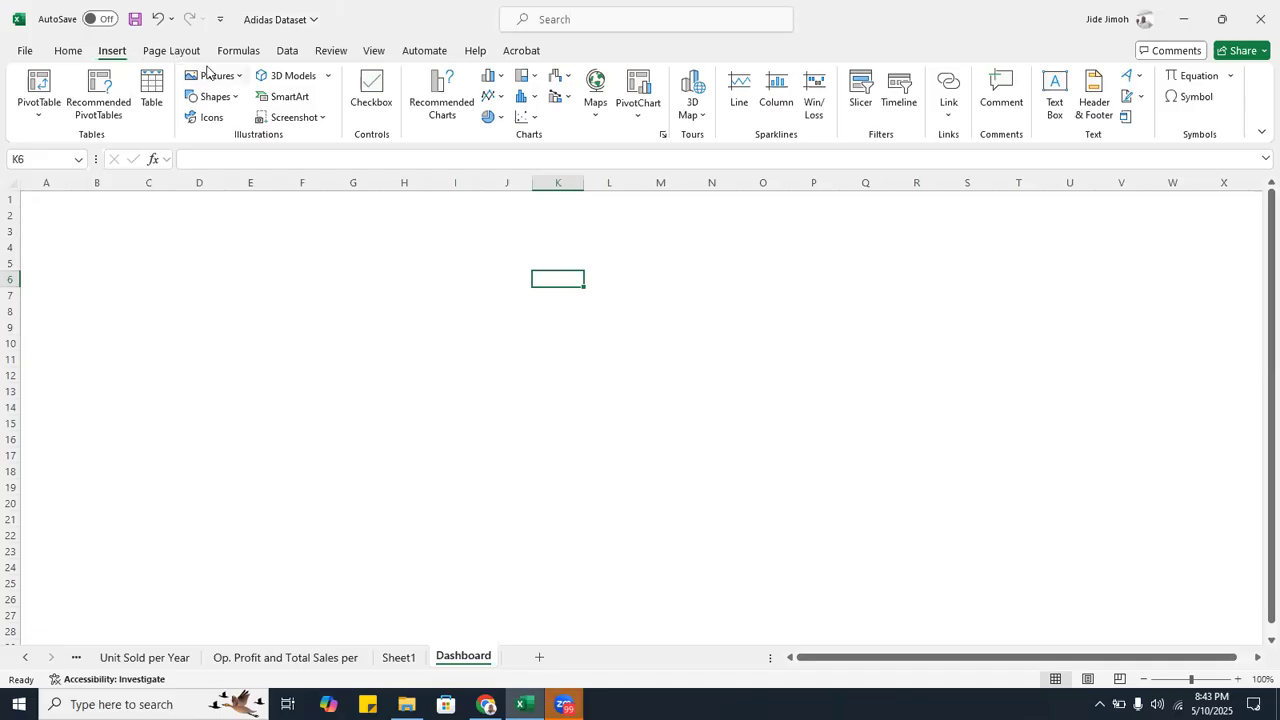
pyautogui.click(213, 96)
pyautogui.click(213, 96)
pyautogui.click(226, 96)
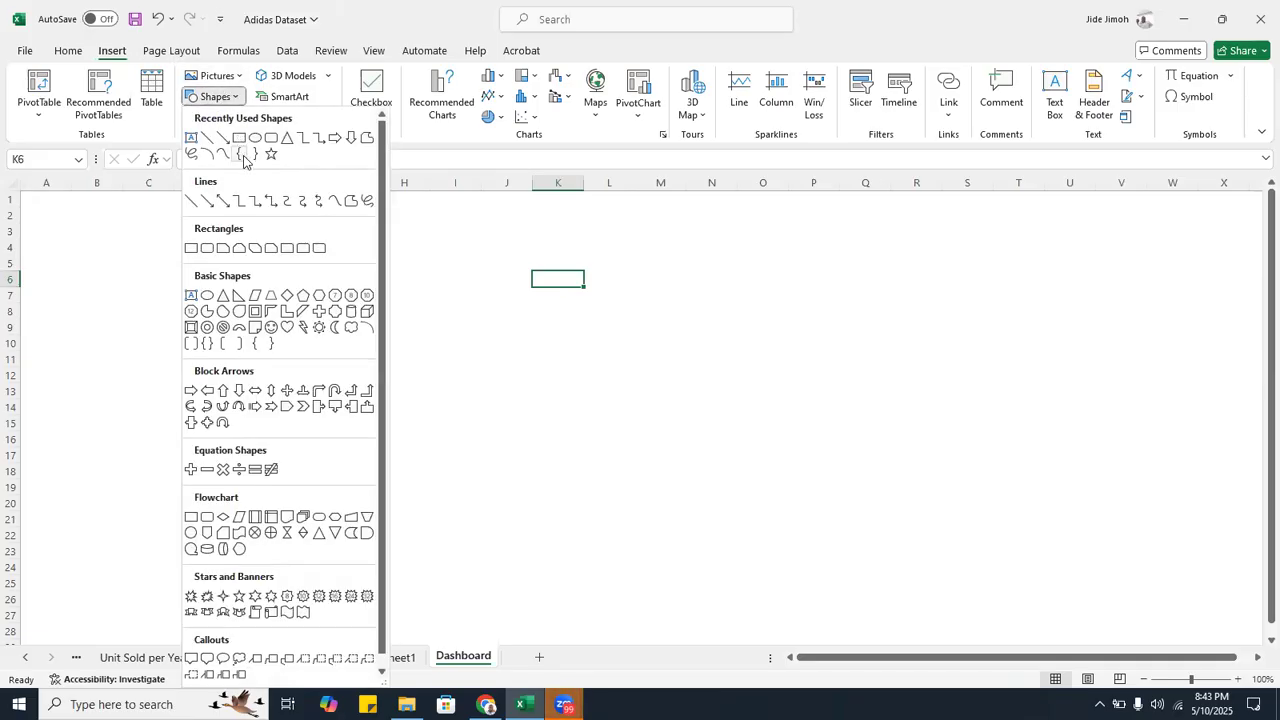
pyautogui.click(239, 139)
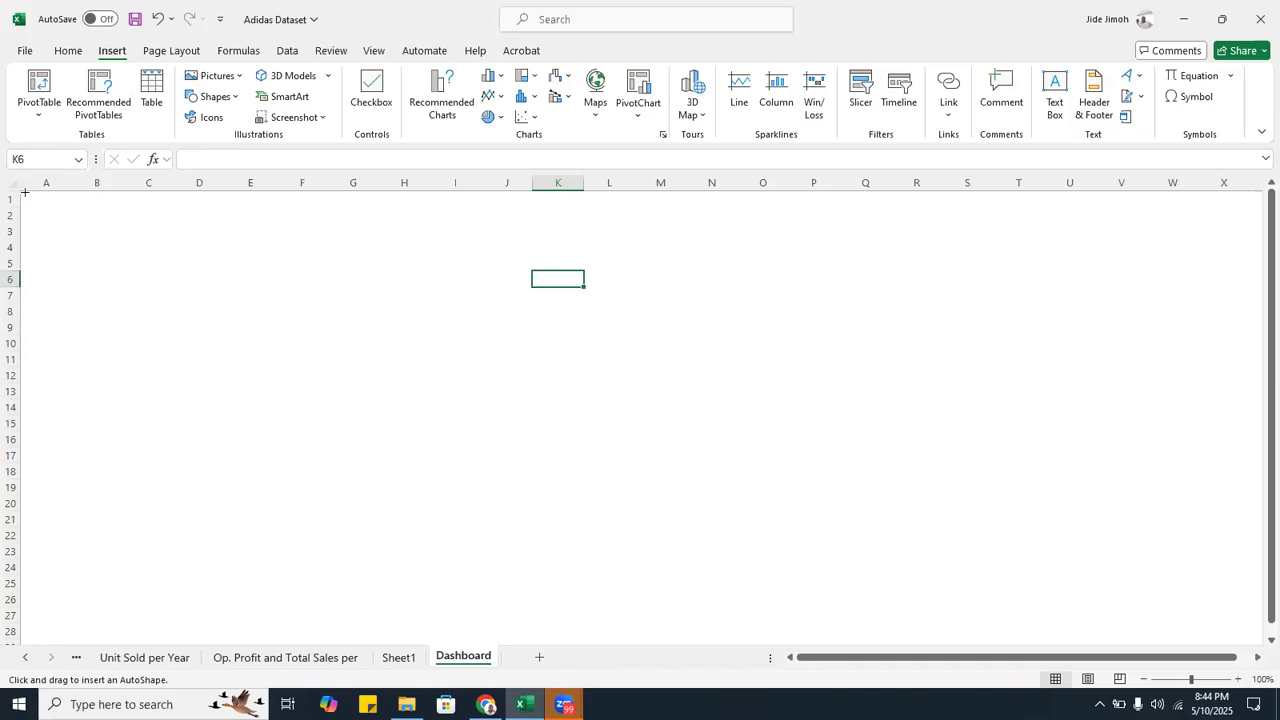
pyautogui.moveTo(21, 192); pyautogui.dragTo(1235, 237)
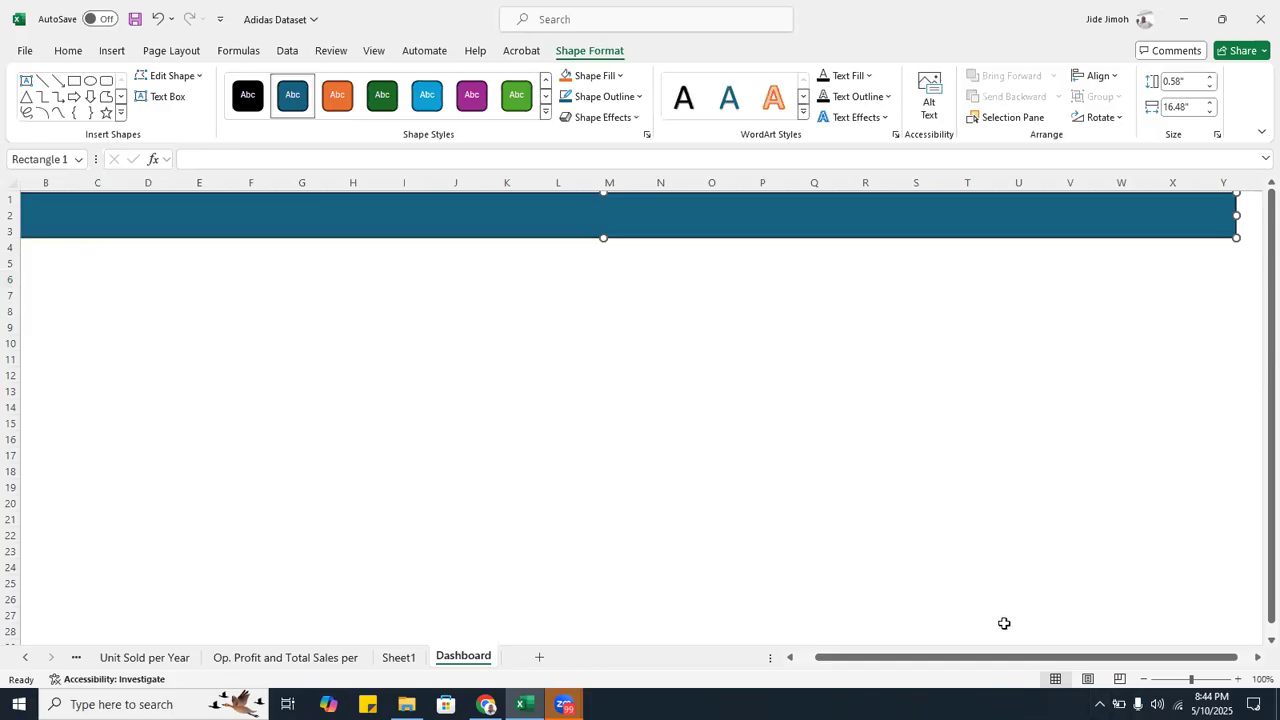
pyautogui.moveTo(1000, 657); pyautogui.dragTo(889, 676)
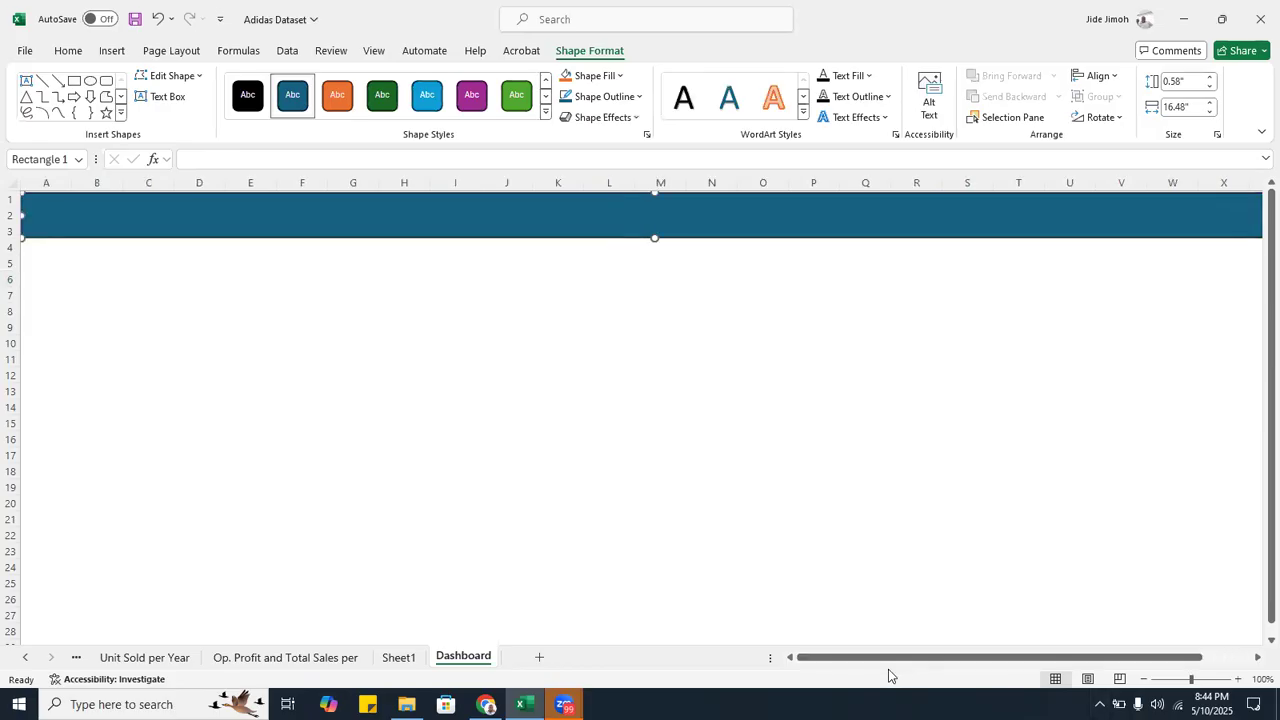
pyautogui.moveTo(654, 238); pyautogui.dragTo(654, 240)
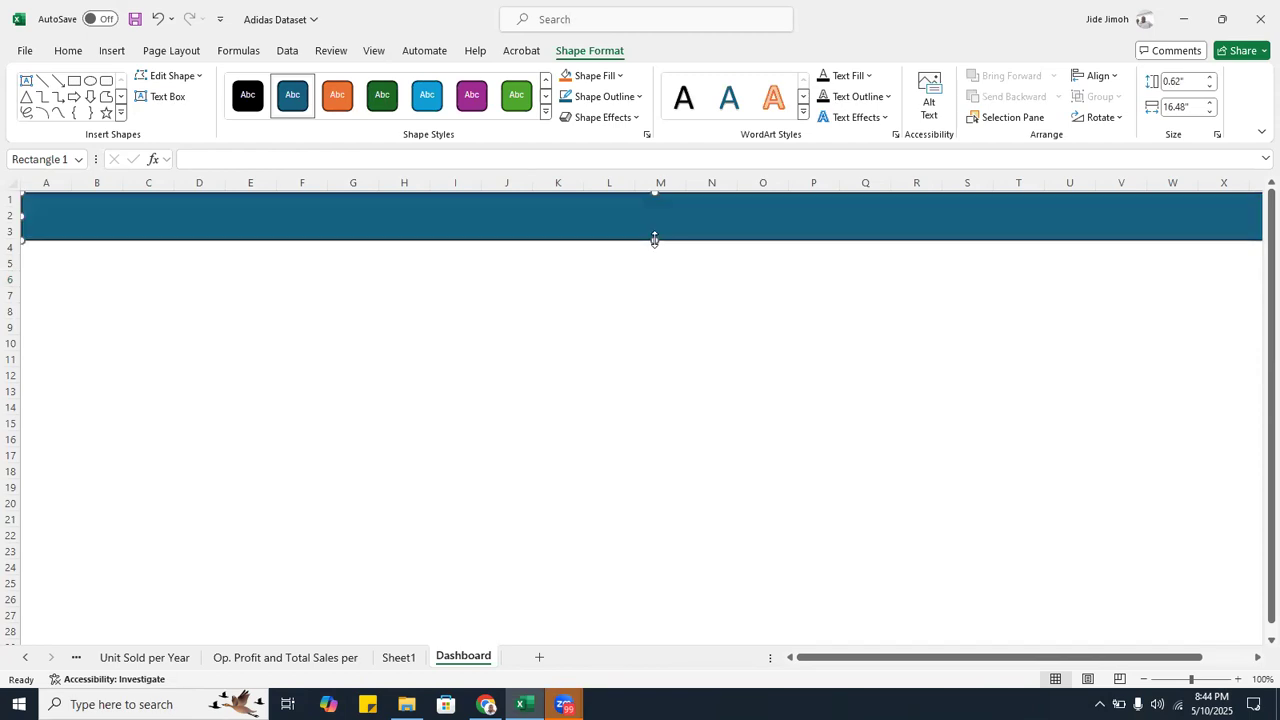
# - Fill the banner rectangle with the standard dark blue color
pyautogui.click(610, 80)
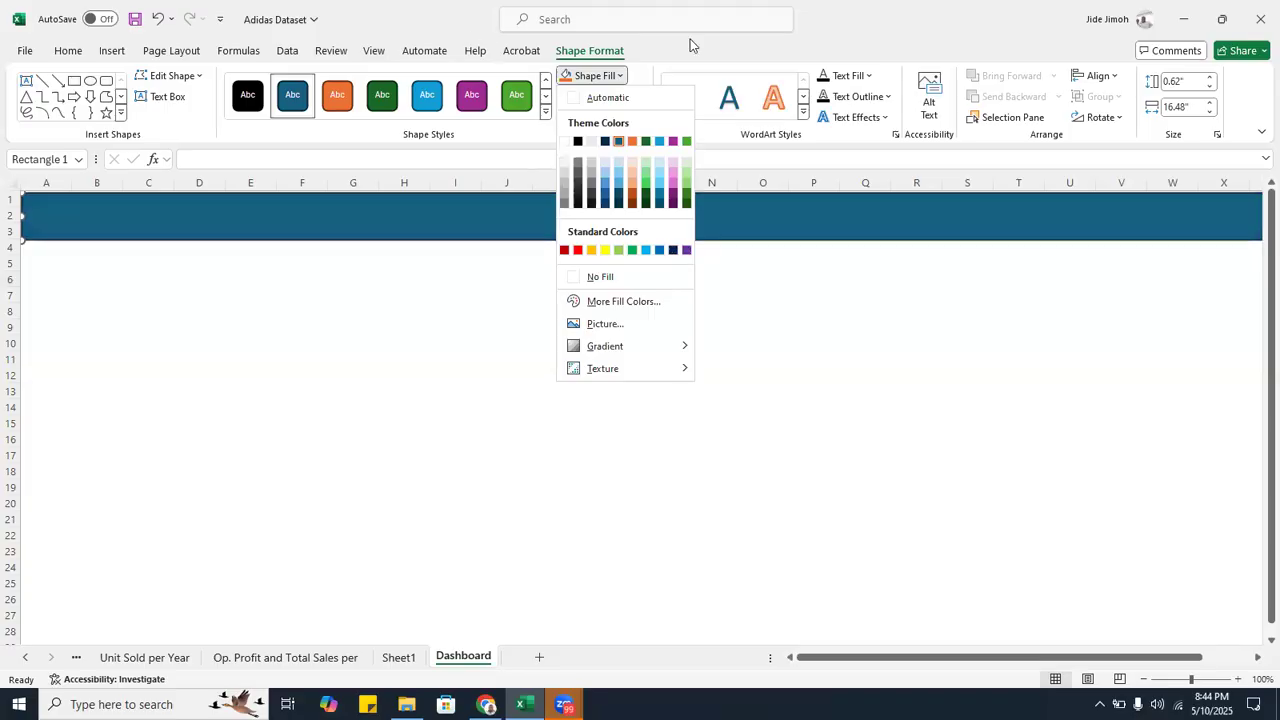
pyautogui.click(673, 249)
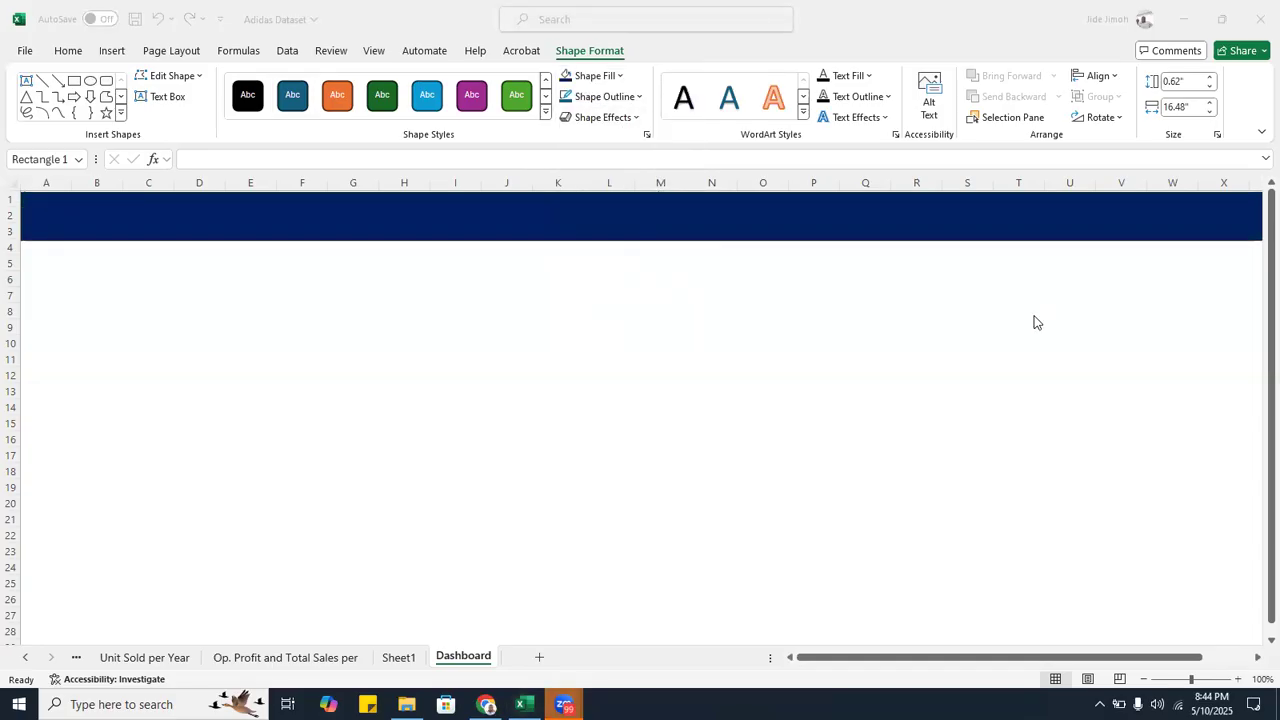
pyautogui.click(745, 228)
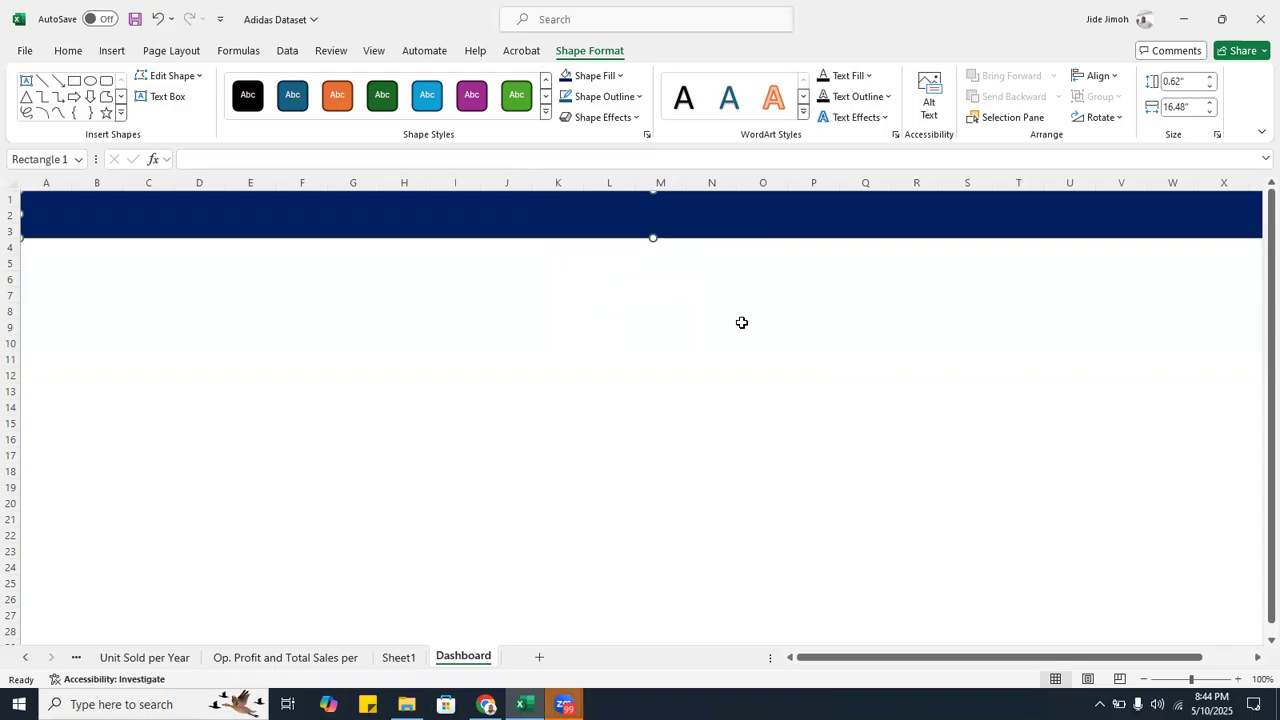
# - Turn the Dashboard sheet's gridlines on and back off
pyautogui.click(372, 51)
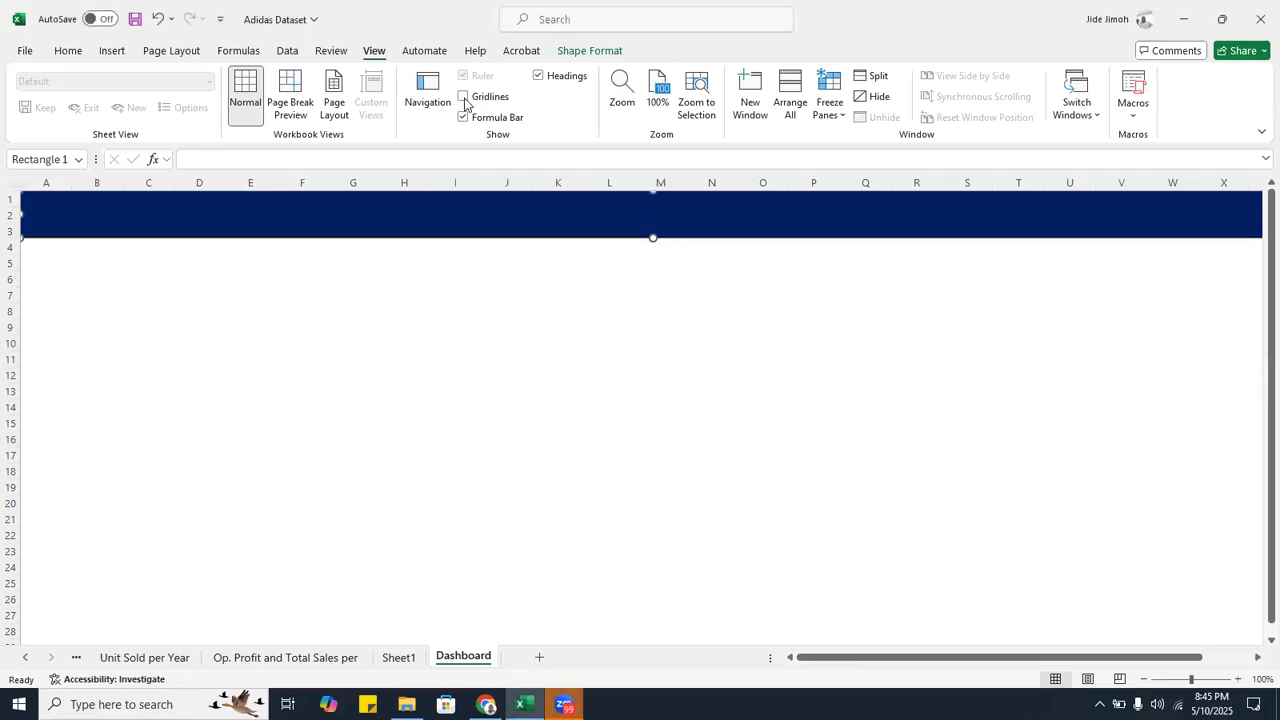
pyautogui.click(463, 97)
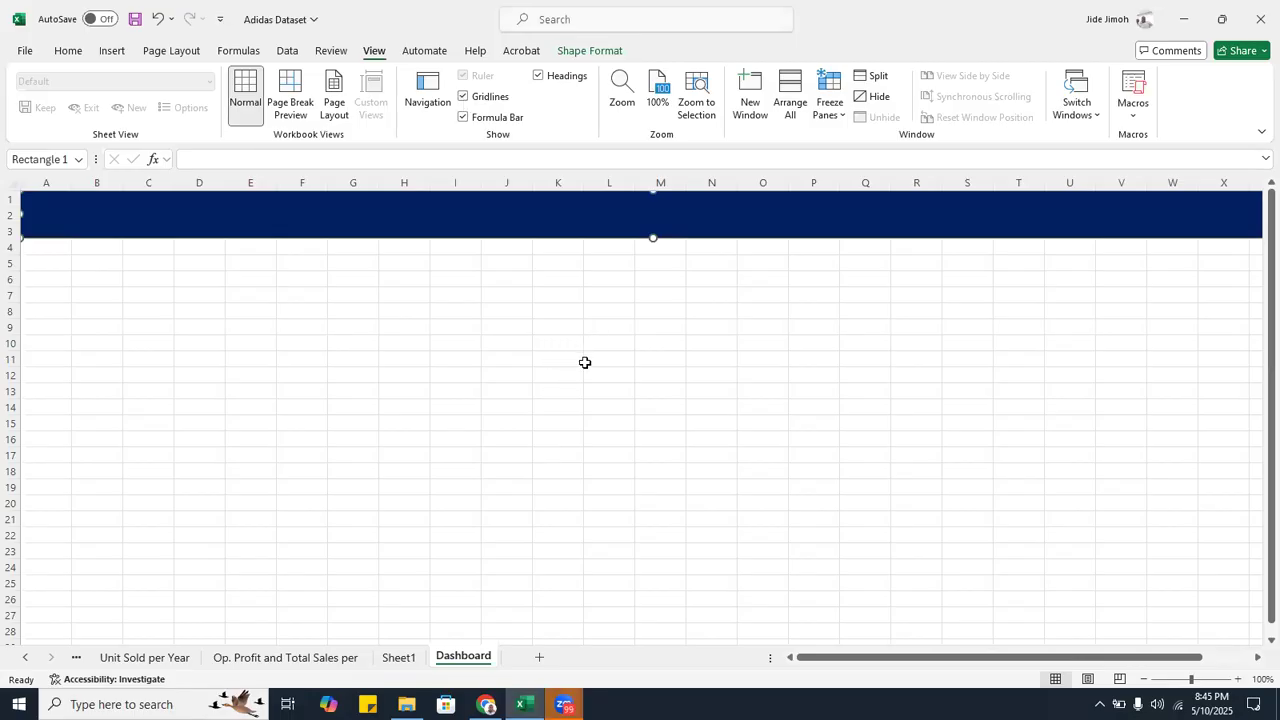
pyautogui.click(462, 97)
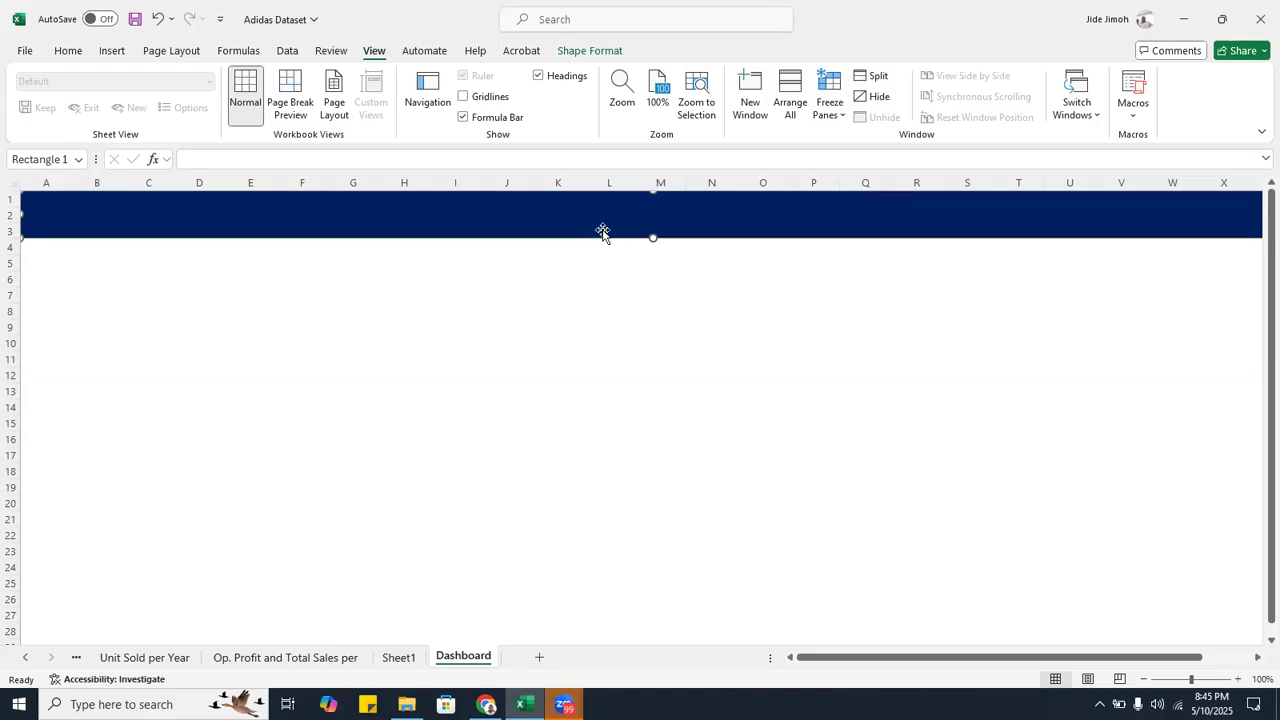
# - Insert a text box below the banner, around rows 11 to 15, and enter ADIDAS SALES DASHBOARD
pyautogui.click(113, 52)
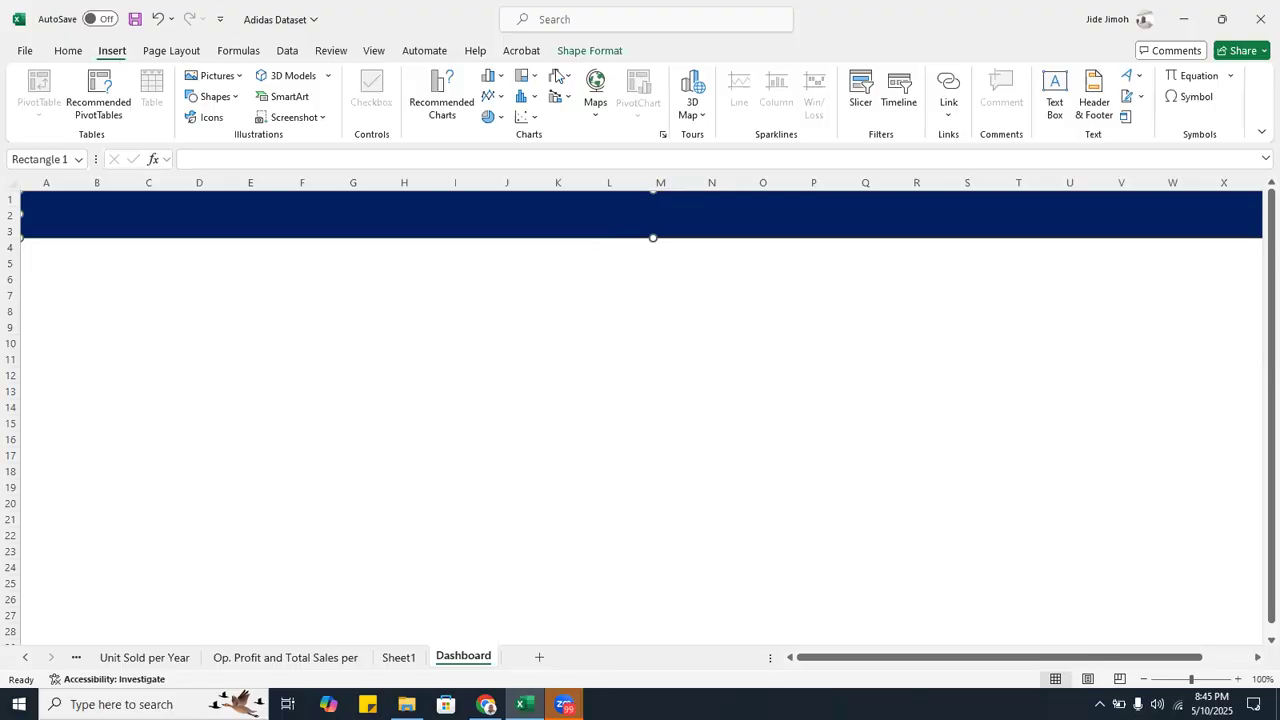
pyautogui.click(1050, 112)
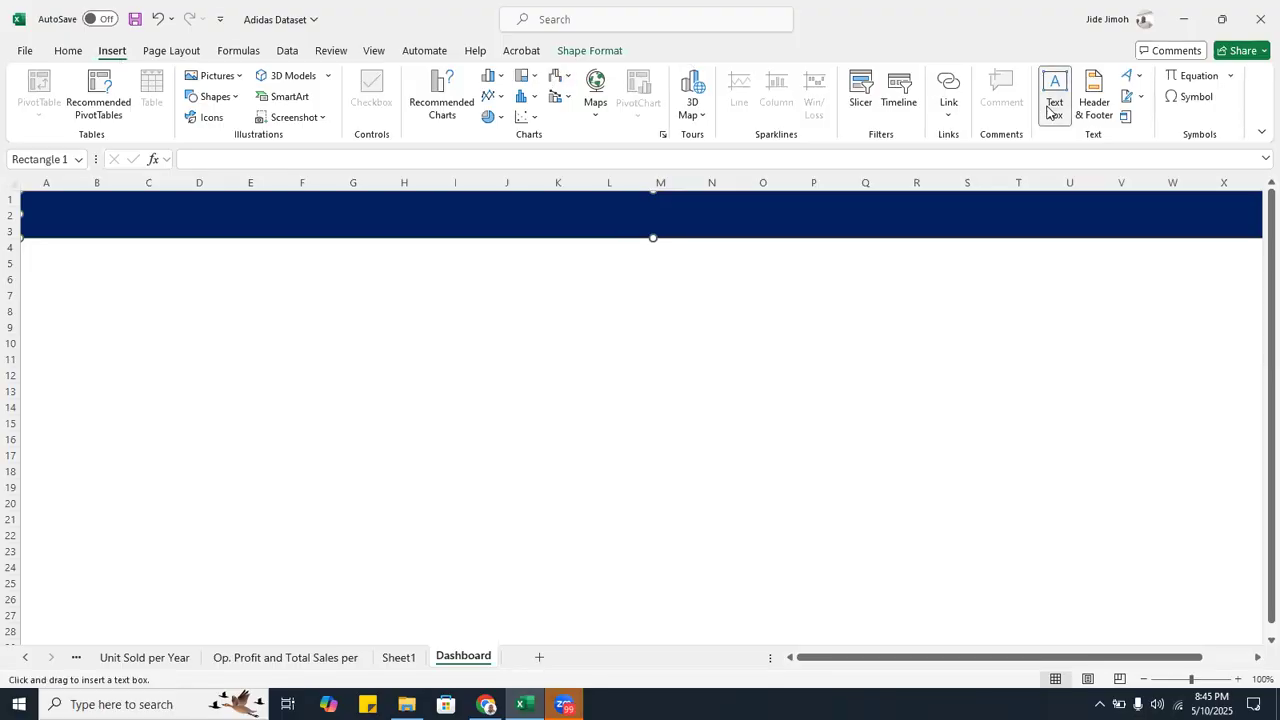
pyautogui.moveTo(386, 357); pyautogui.dragTo(909, 434)
pyautogui.write('ADID')
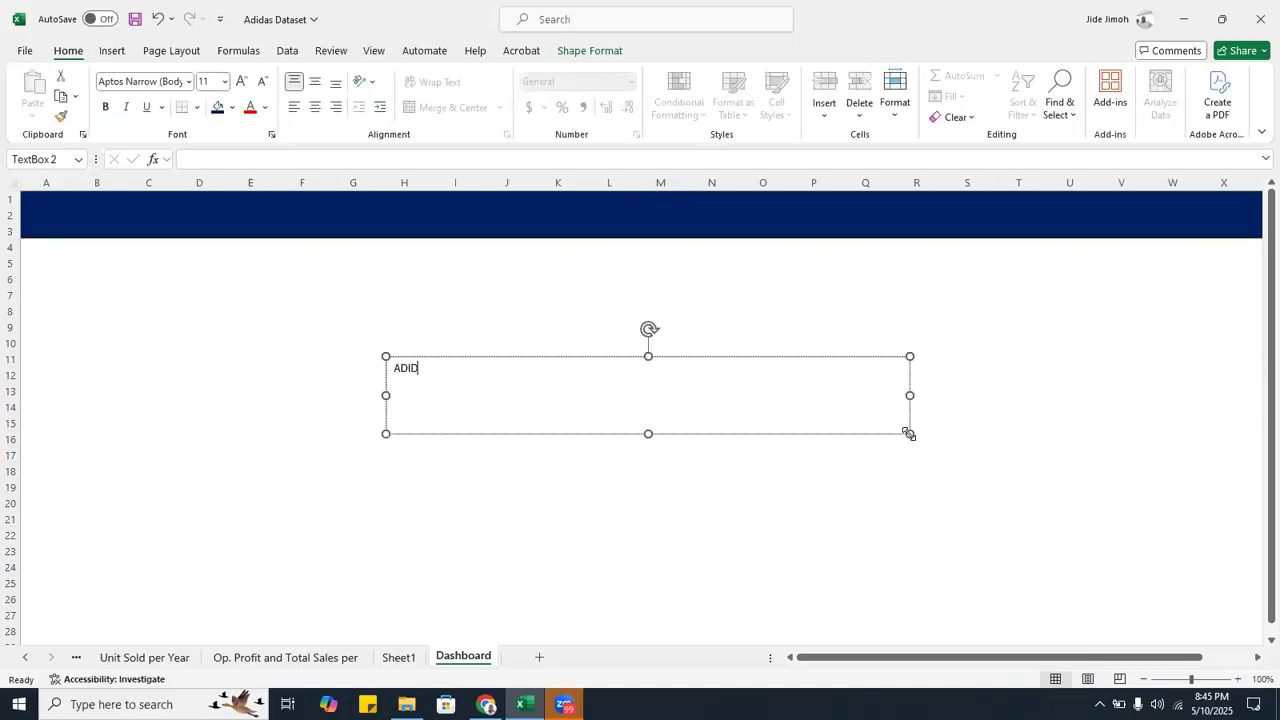
pyautogui.write('AS SALES DASHBOARD')
# - Format all of the title text as bold at font size 28
pyautogui.hotkey('ctrl', 'a')
pyautogui.hotkey('ctrl', 'shift', '.')
pyautogui.hotkey('ctrl', 'shift', '.')
pyautogui.hotkey('ctrl', 'shift', '.')
pyautogui.hotkey('ctrl', 'shift', '.')
pyautogui.hotkey('ctrl', 'shift', '.')
pyautogui.hotkey('ctrl', 'shift', '.')
pyautogui.hotkey('ctrl', 'shift', '.')
pyautogui.hotkey('ctrl', 'shift', '.')
pyautogui.hotkey('ctrl', 'shift', '.')
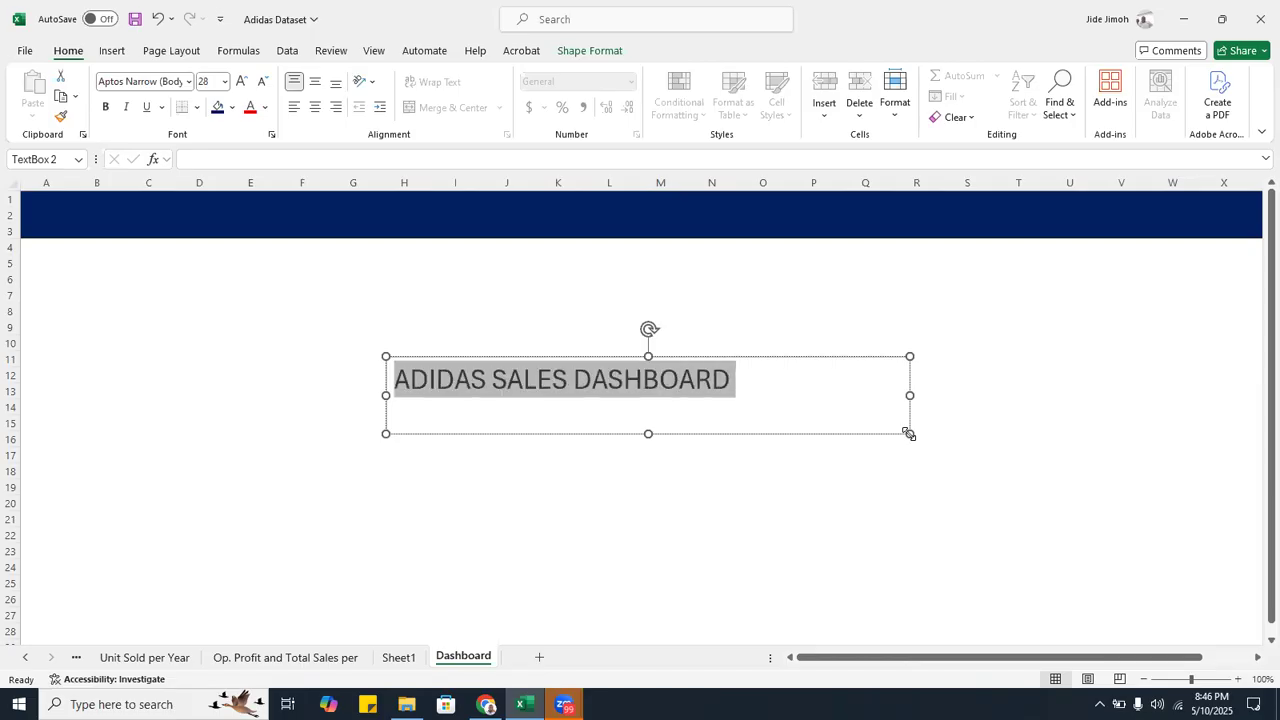
pyautogui.hotkey('ctrl', 'b')
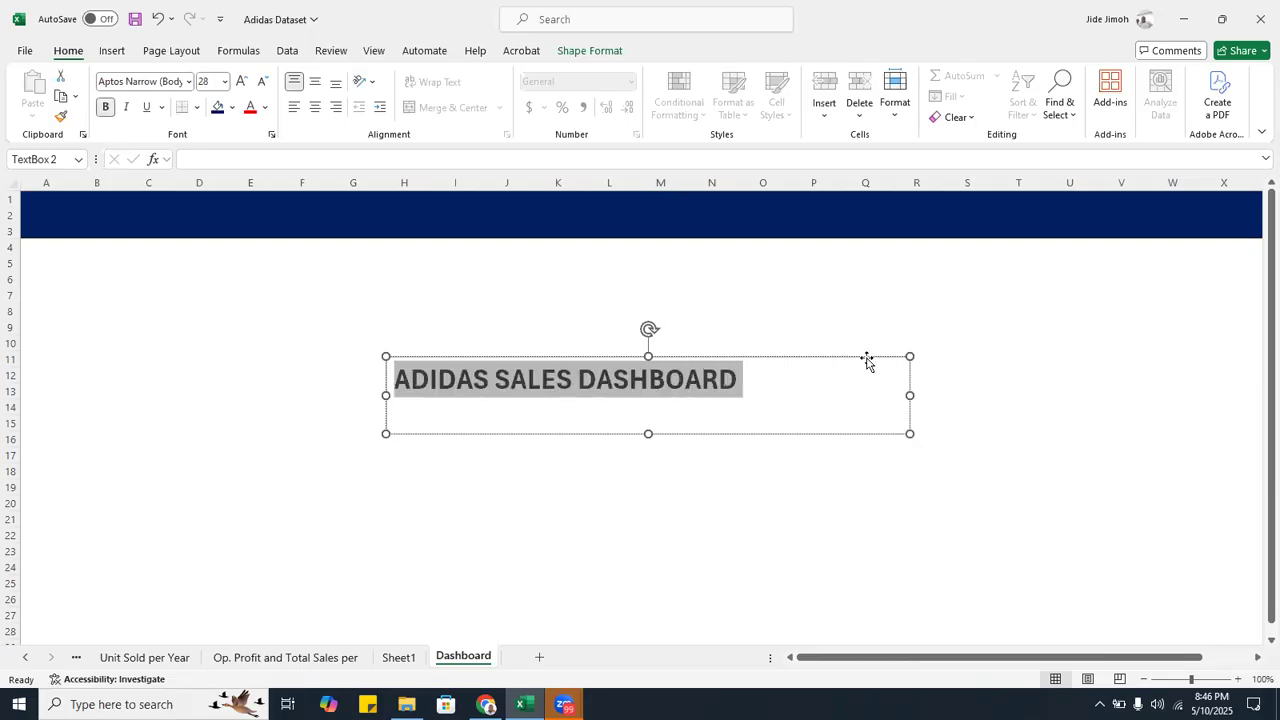
# - Fit the title box, about 0.63" by 4.7", onto the banner over columns A to G and remove its fill
pyautogui.moveTo(910, 434); pyautogui.dragTo(379, 235)
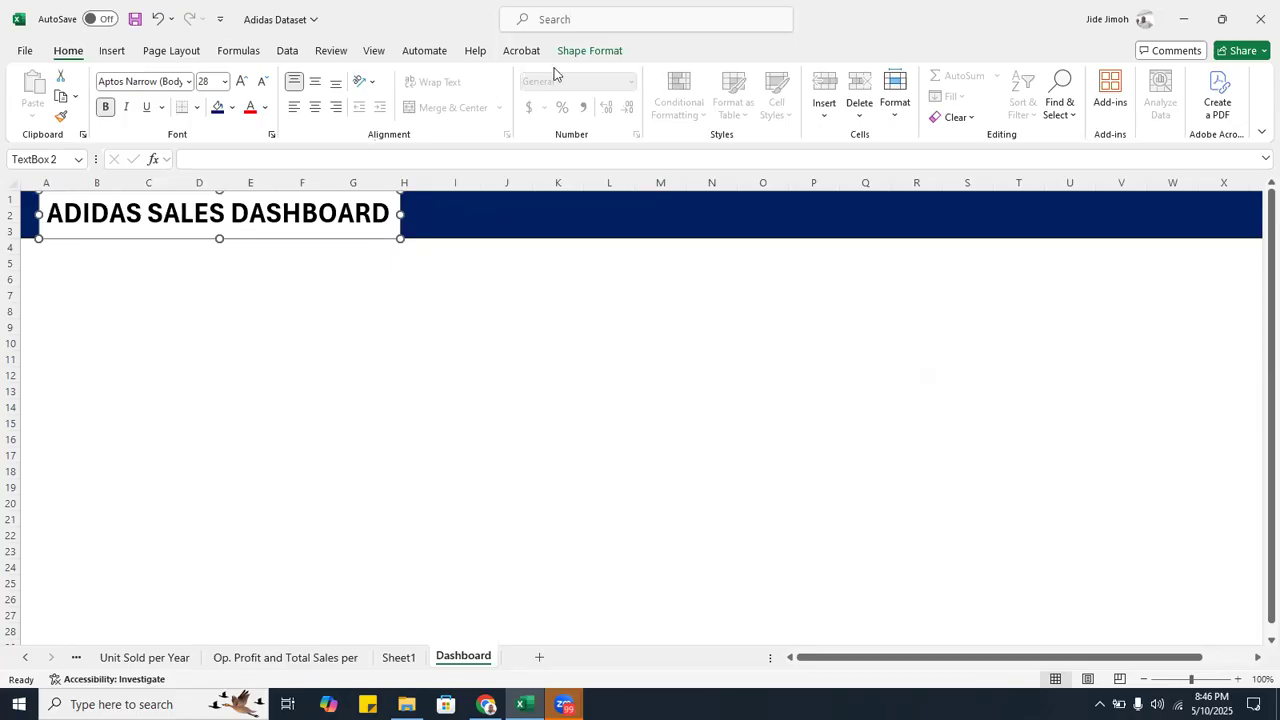
pyautogui.click(610, 52)
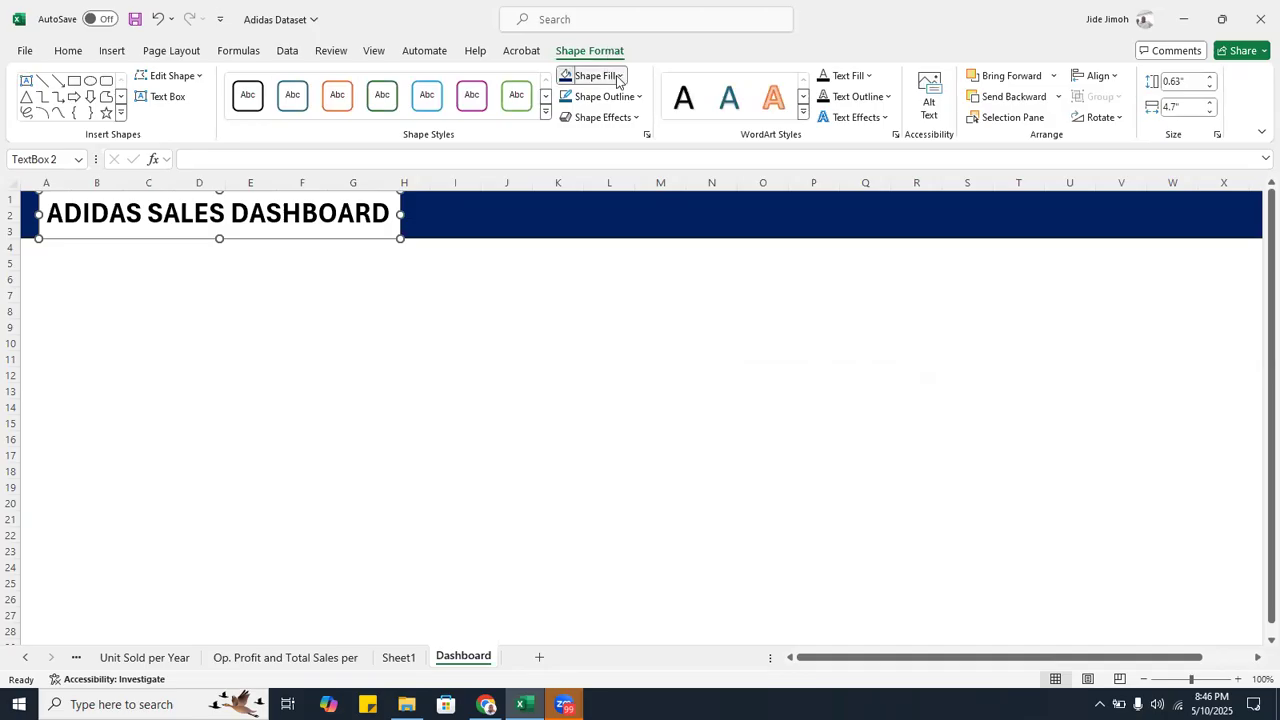
pyautogui.click(618, 76)
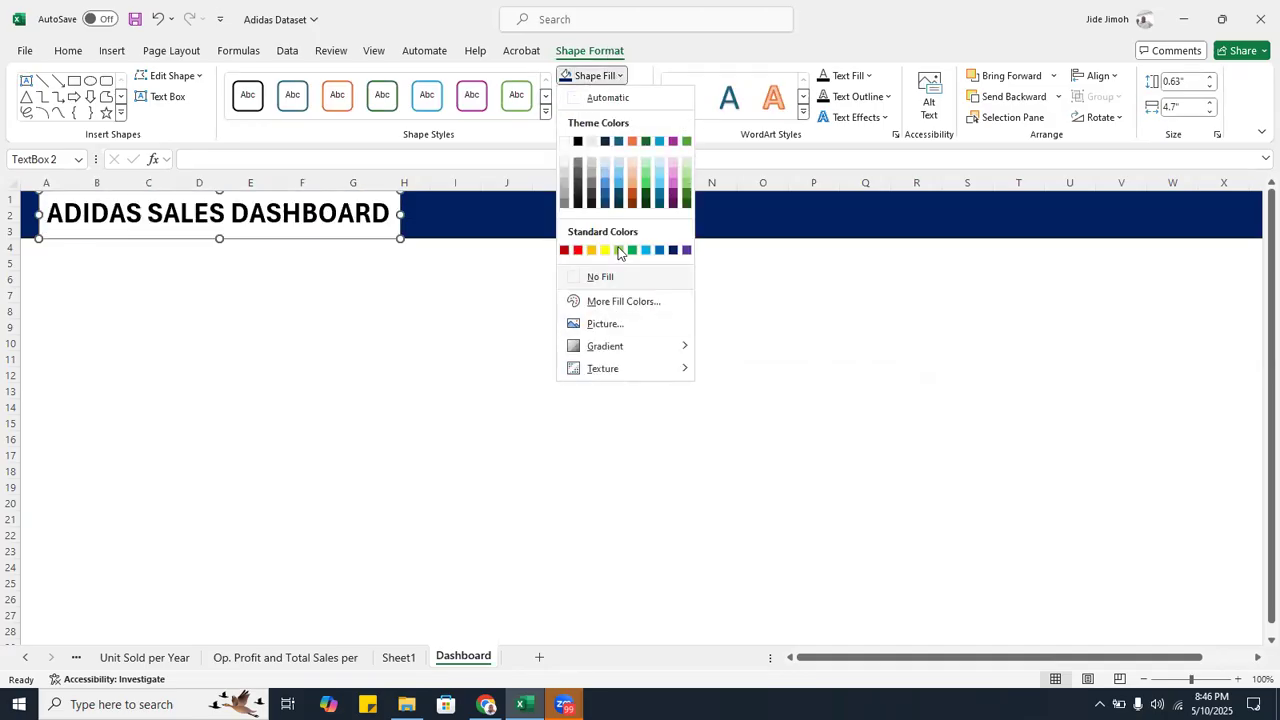
pyautogui.click(598, 277)
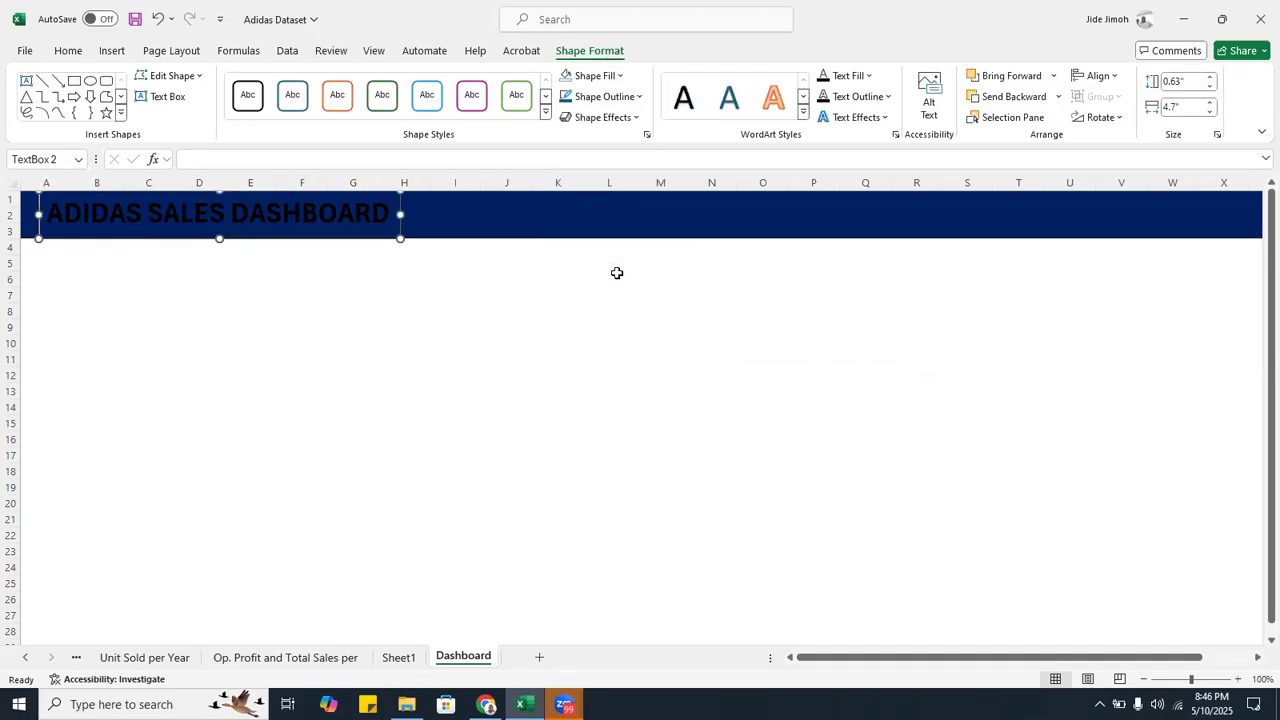
# - Remove the outline from the ADIDAS SALES DASHBOARD text box
pyautogui.click(599, 212)
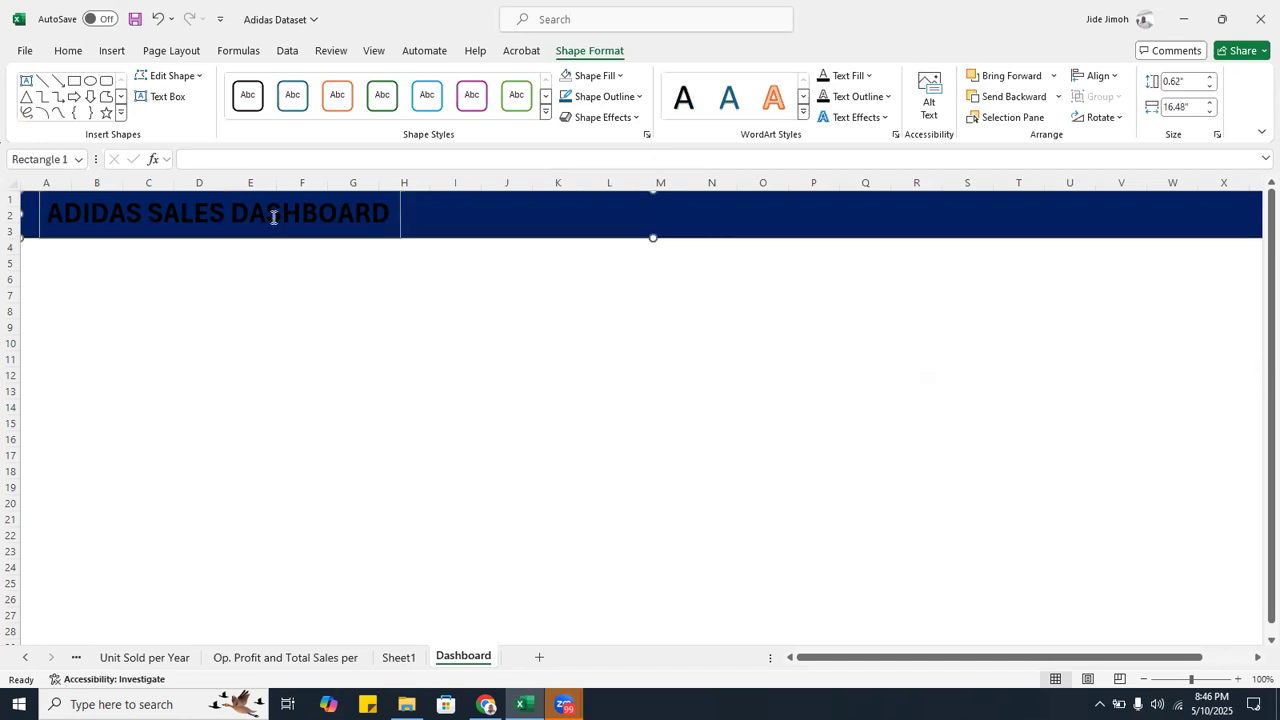
pyautogui.click(400, 217)
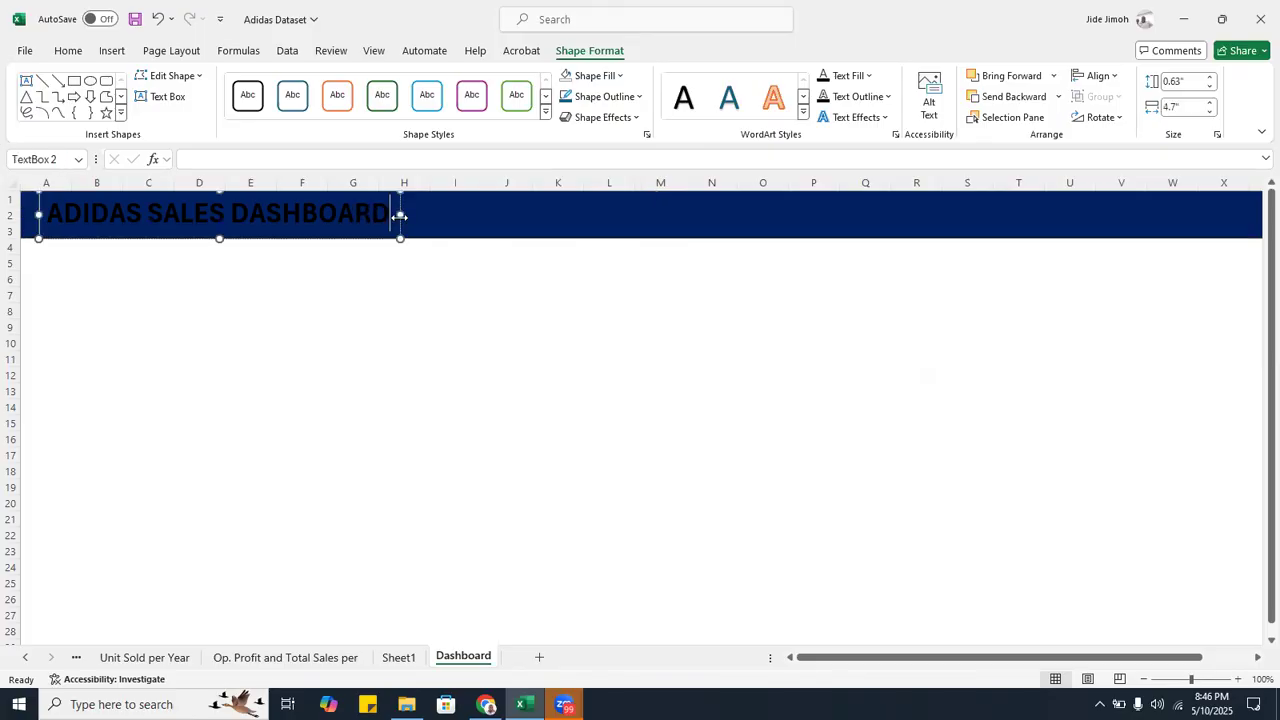
pyautogui.click(638, 97)
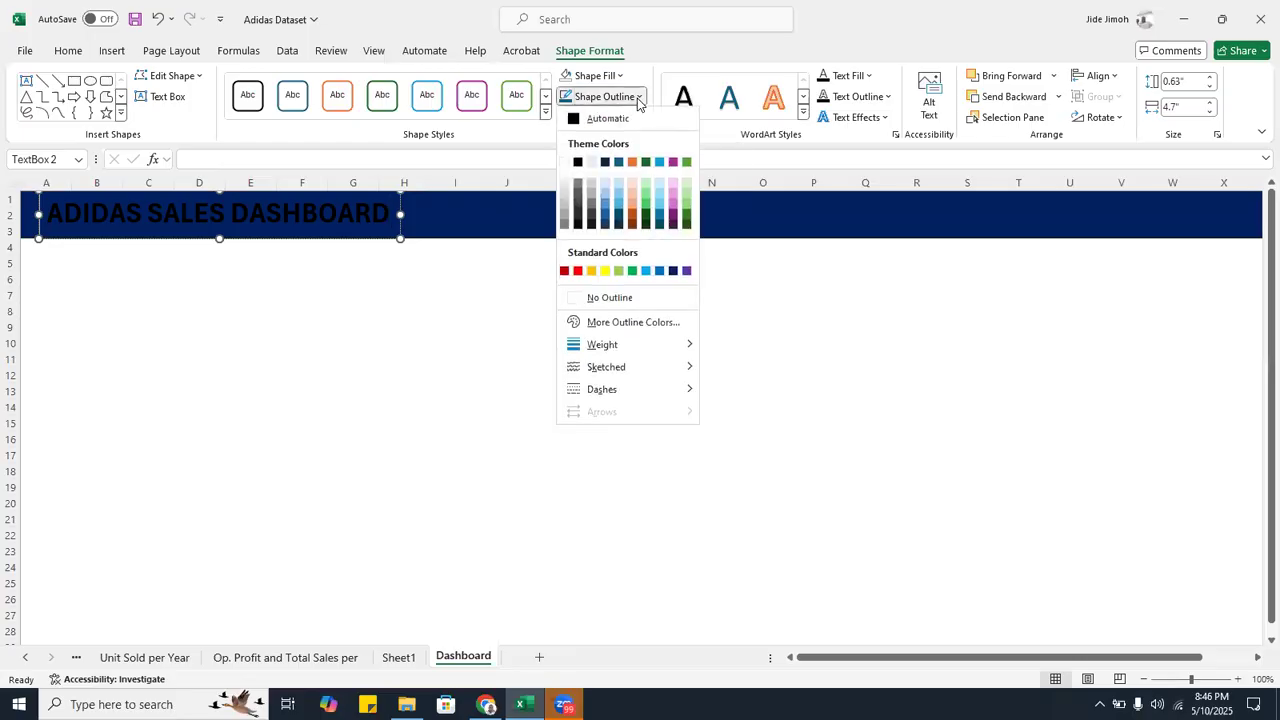
pyautogui.click(617, 298)
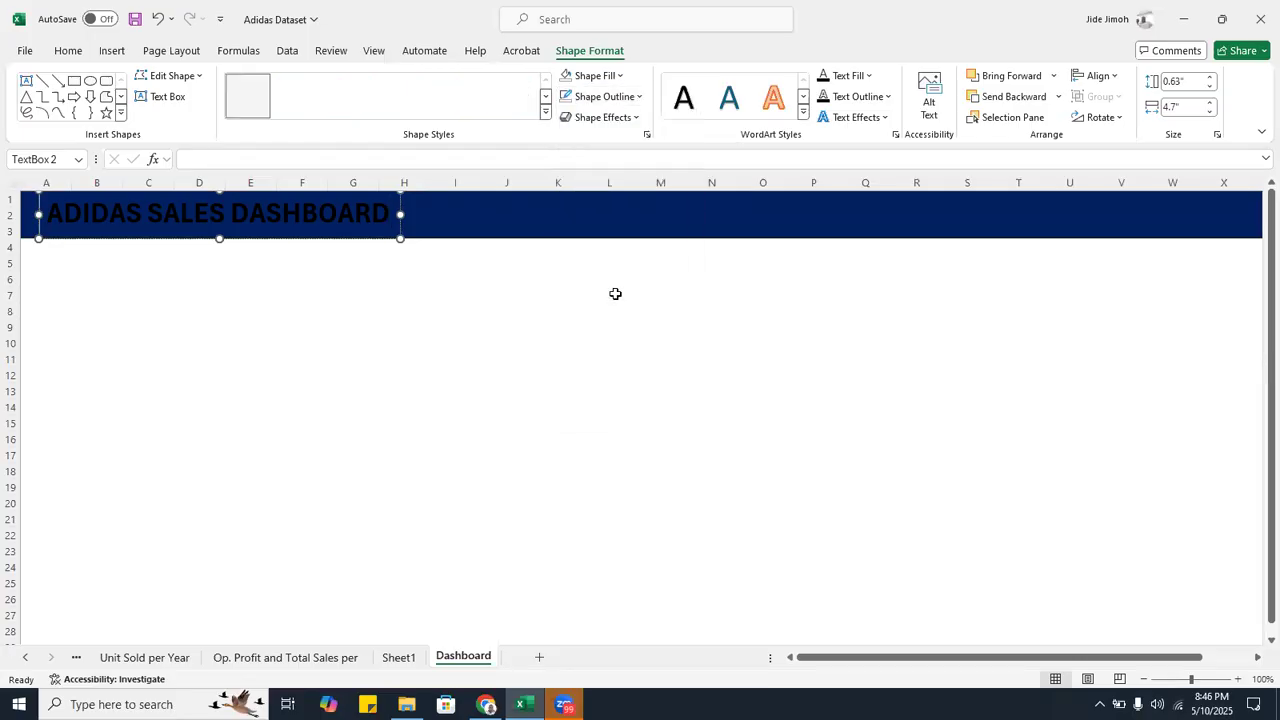
# - Change the font color of the whole ADIDAS SALES DASHBOARD title to white
pyautogui.doubleClick(344, 216)
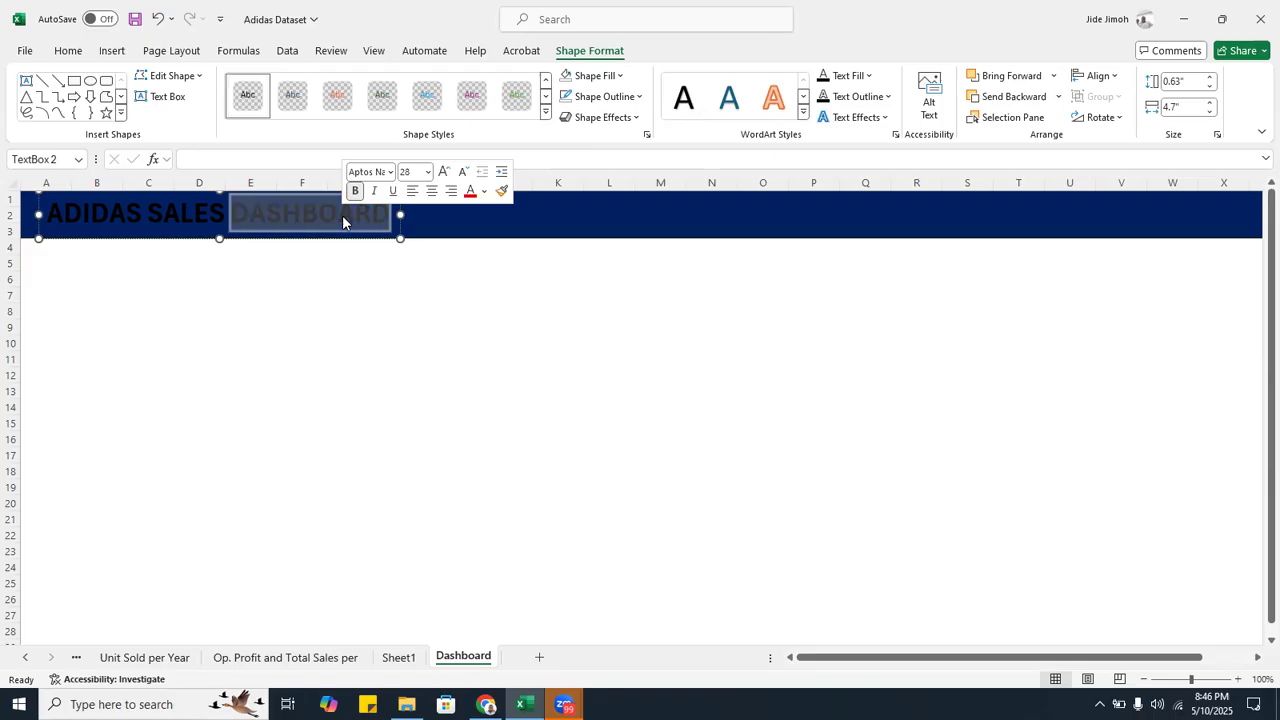
pyautogui.hotkey('ctrl', 'a')
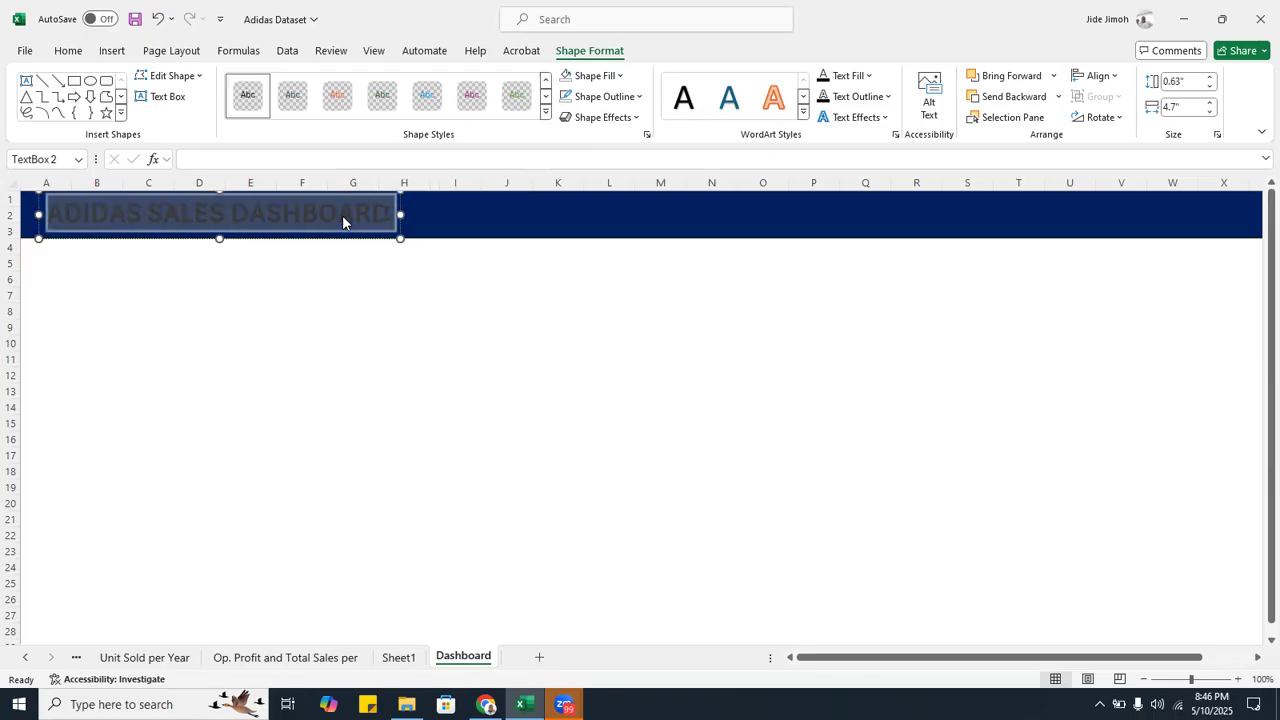
pyautogui.click(67, 50)
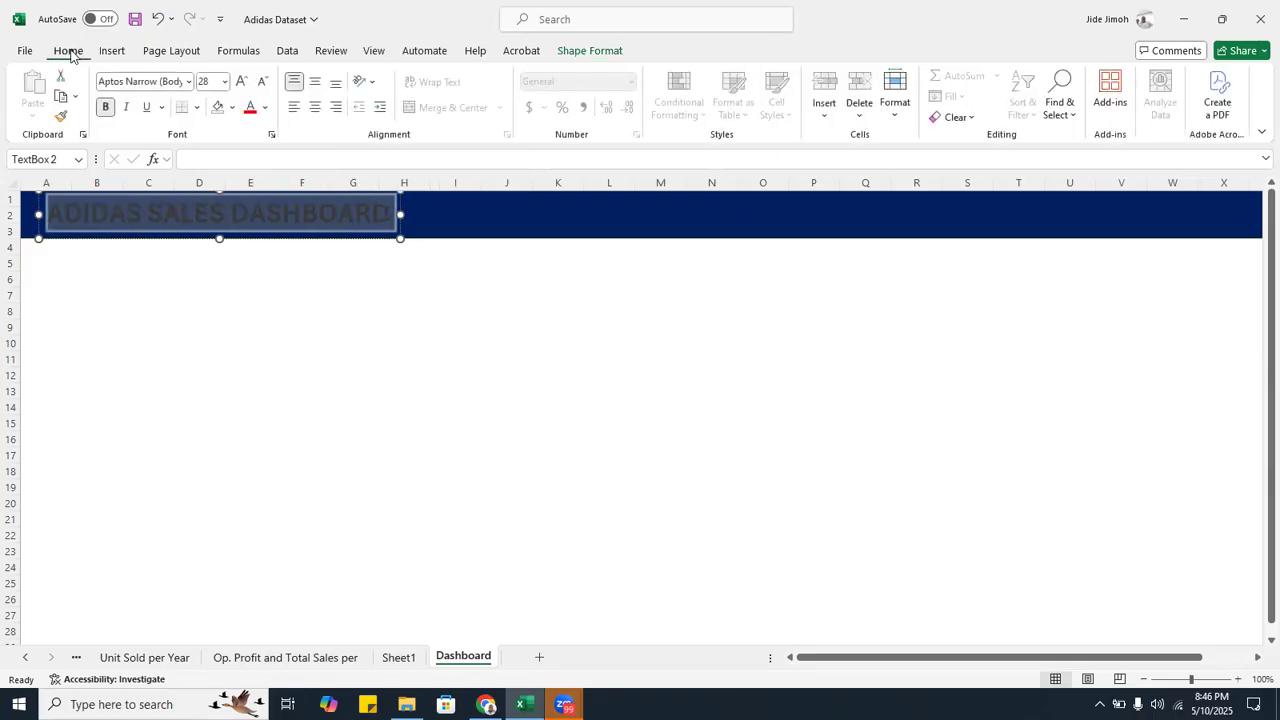
pyautogui.click(265, 107)
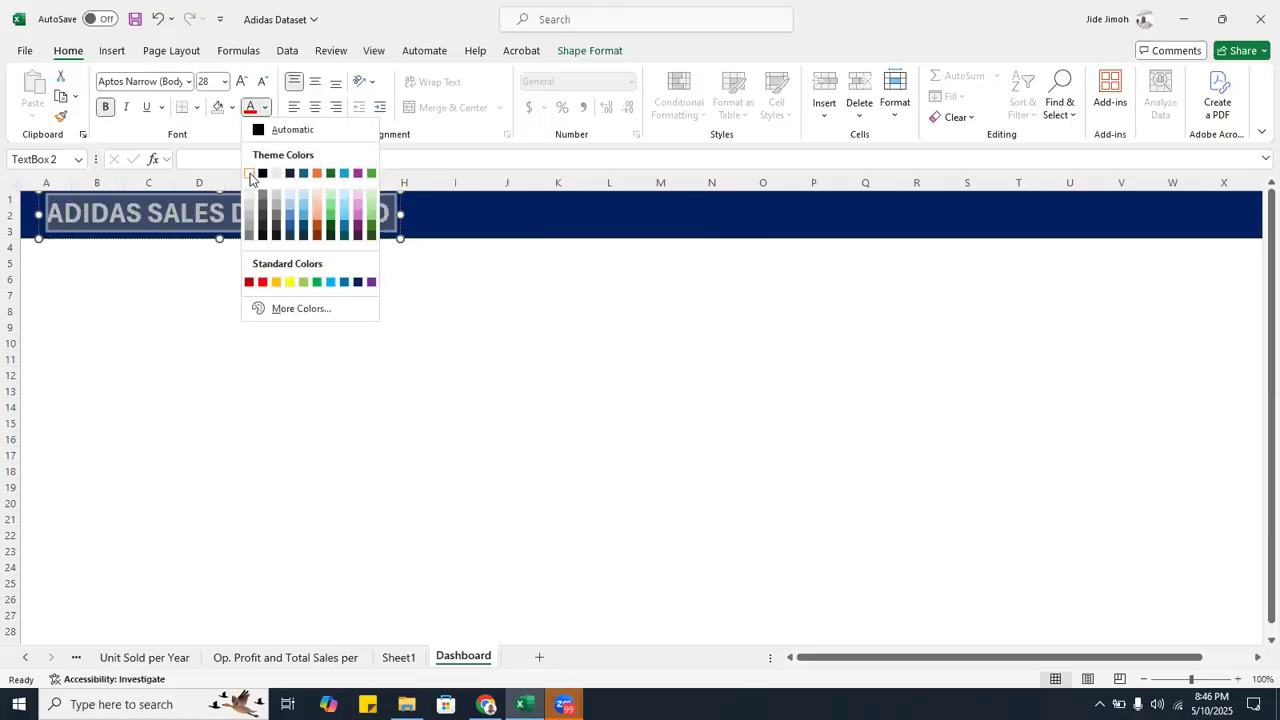
pyautogui.click(250, 175)
pyautogui.click(312, 330)
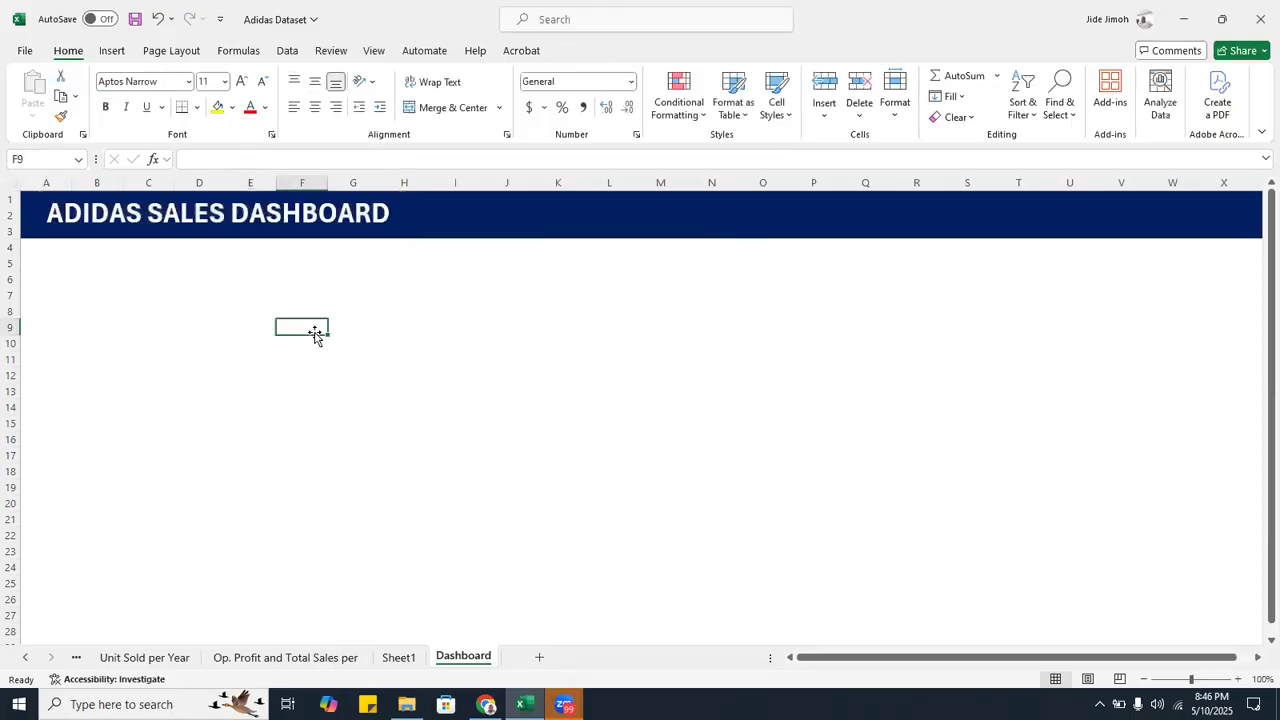
# - Nudge the title text box slightly closer to the left end of the banner and a little lower
pyautogui.click(309, 223)
pyautogui.moveTo(352, 240); pyautogui.dragTo(346, 243)
pyautogui.click(429, 341)
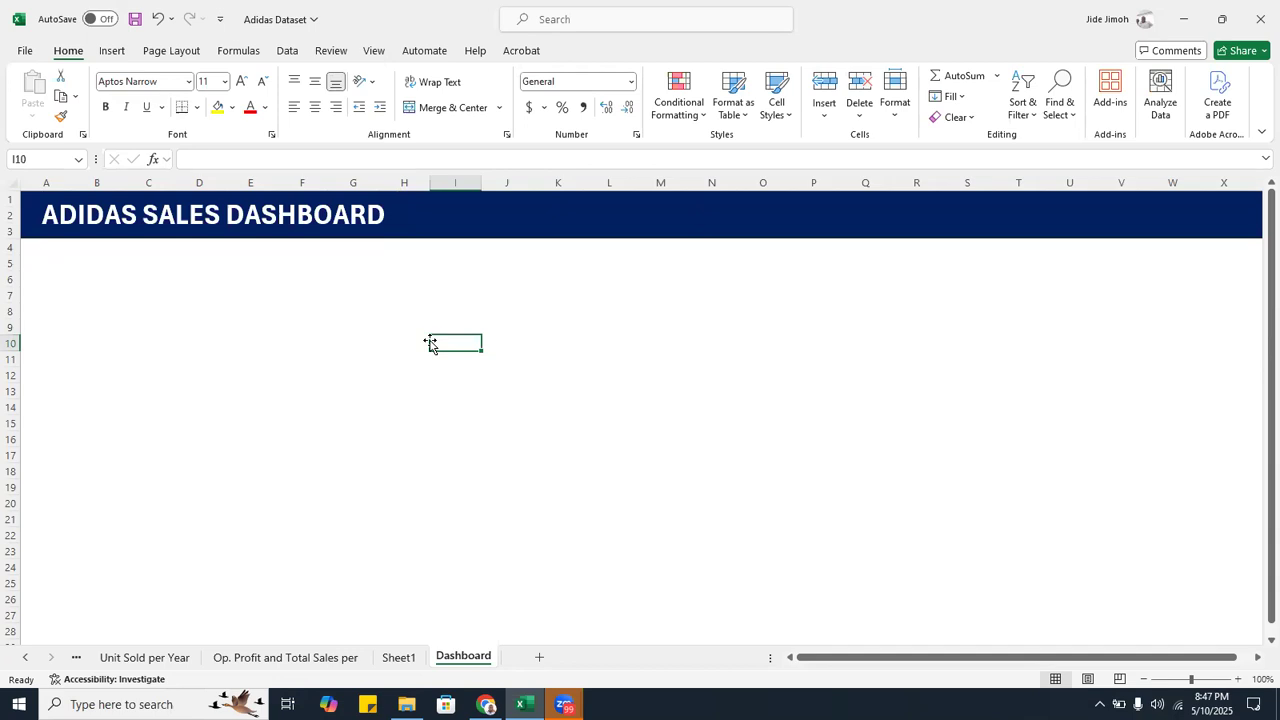
# - Reduce the title text to font size 24 and narrow its text box to fit the shorter title
pyautogui.click(291, 222)
pyautogui.tripleClick(290, 224)
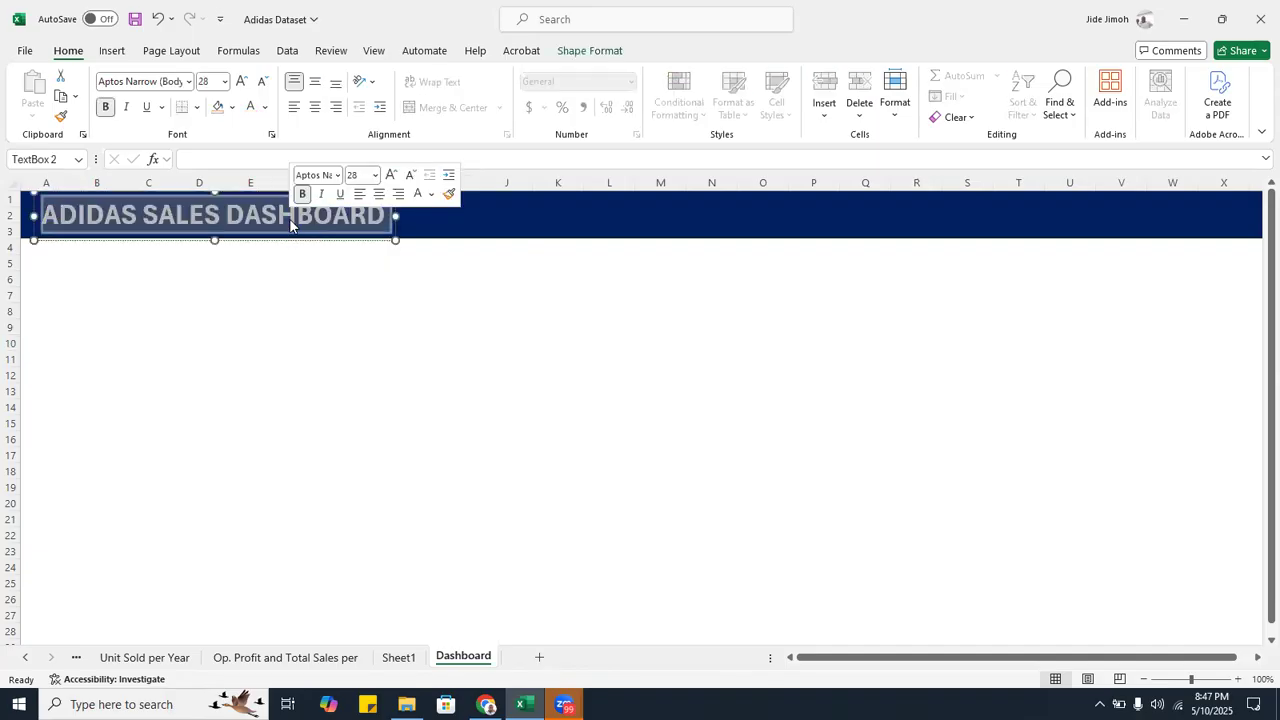
pyautogui.hotkey('ctrl', 'shift', ',')
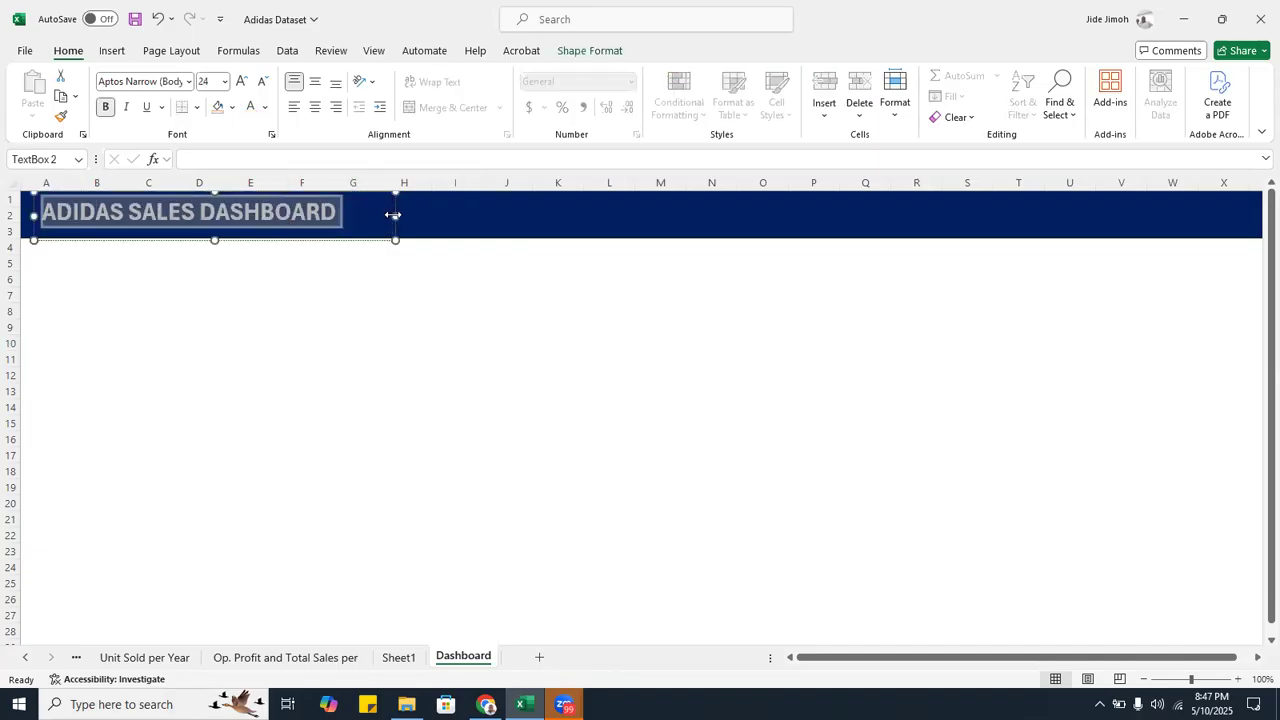
pyautogui.moveTo(394, 213); pyautogui.dragTo(356, 214)
pyautogui.click(373, 372)
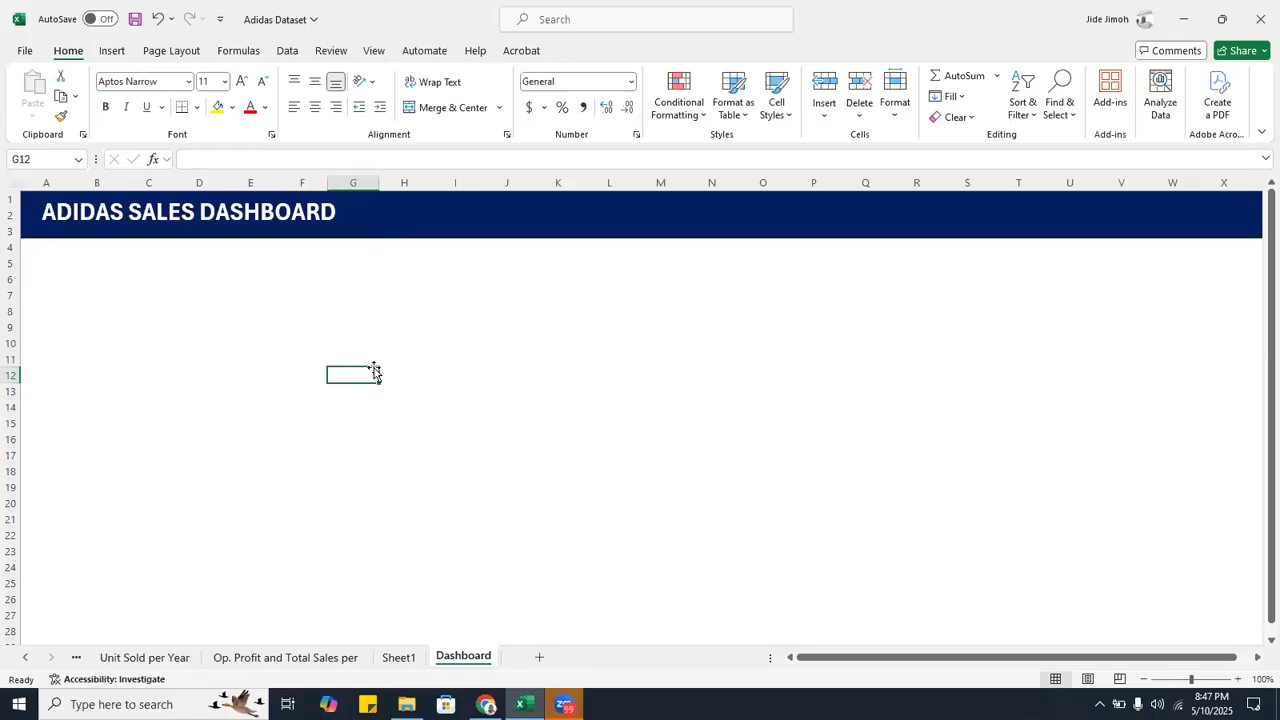
# - Duplicate the banner rectangle, align the copy directly beneath it from row 4, and stretch it down to about 5.72" high
pyautogui.click(113, 52)
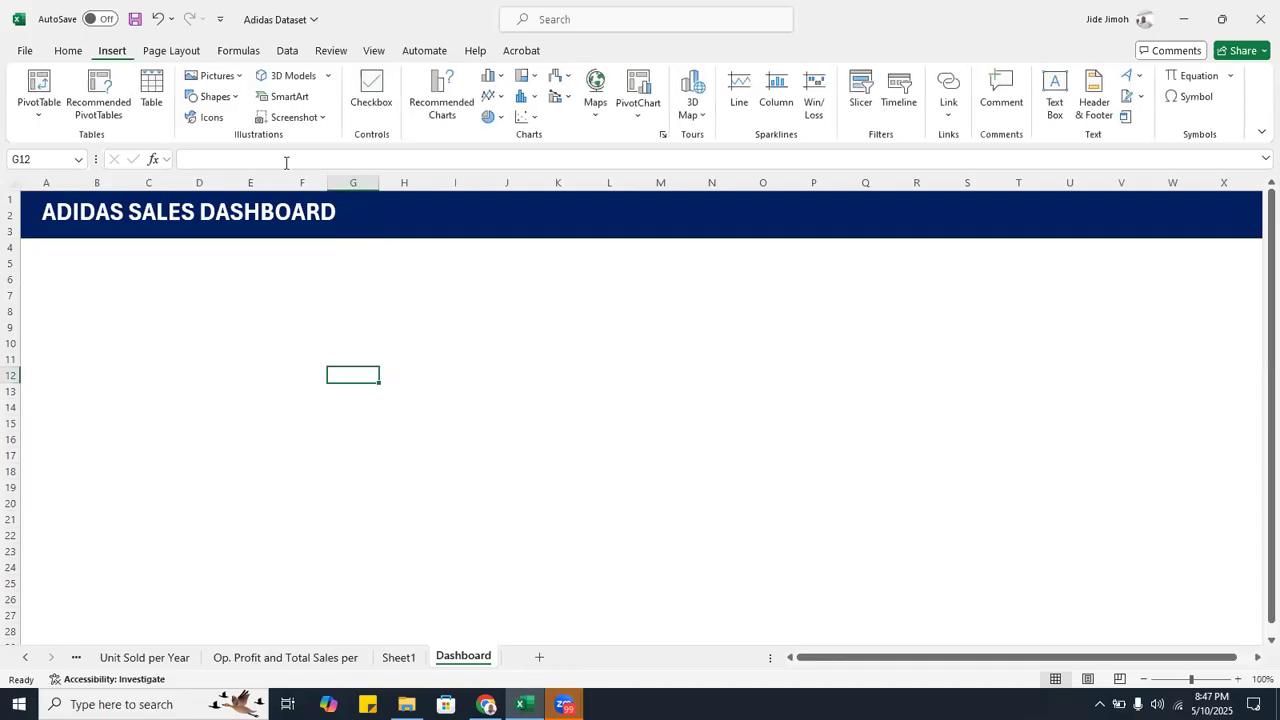
pyautogui.click(383, 239)
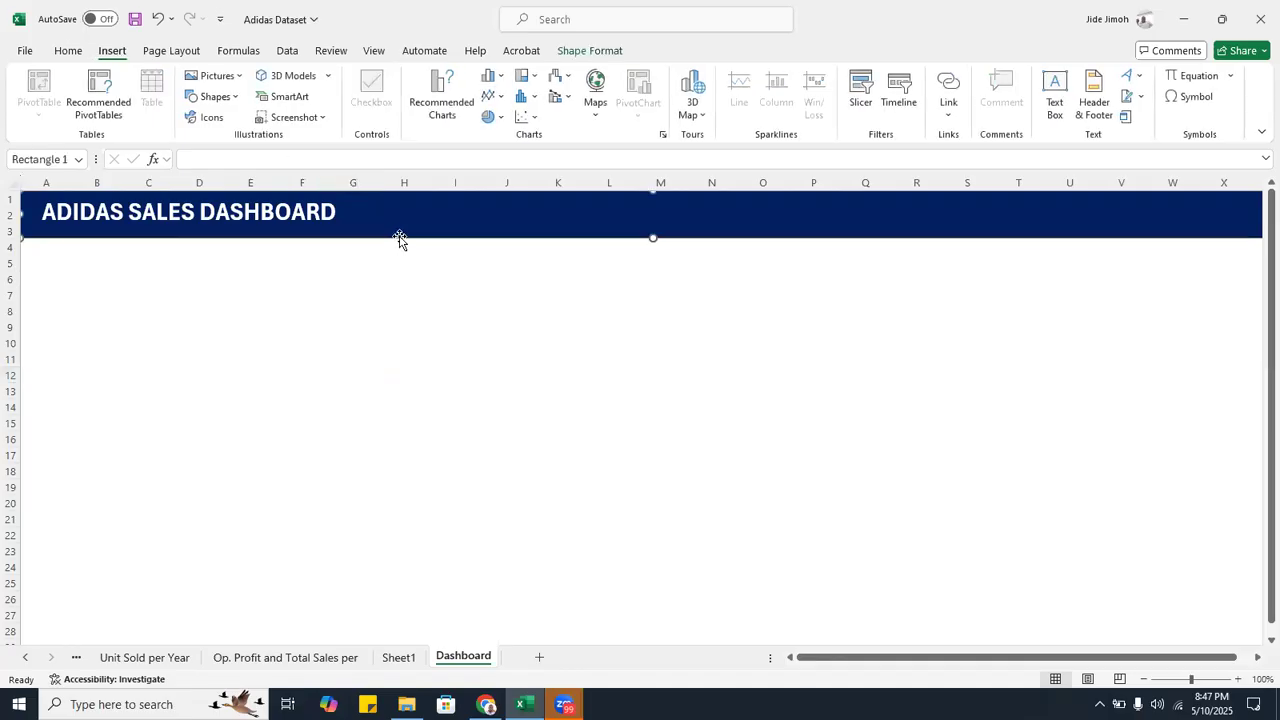
pyautogui.hotkey('ctrl', 'd')
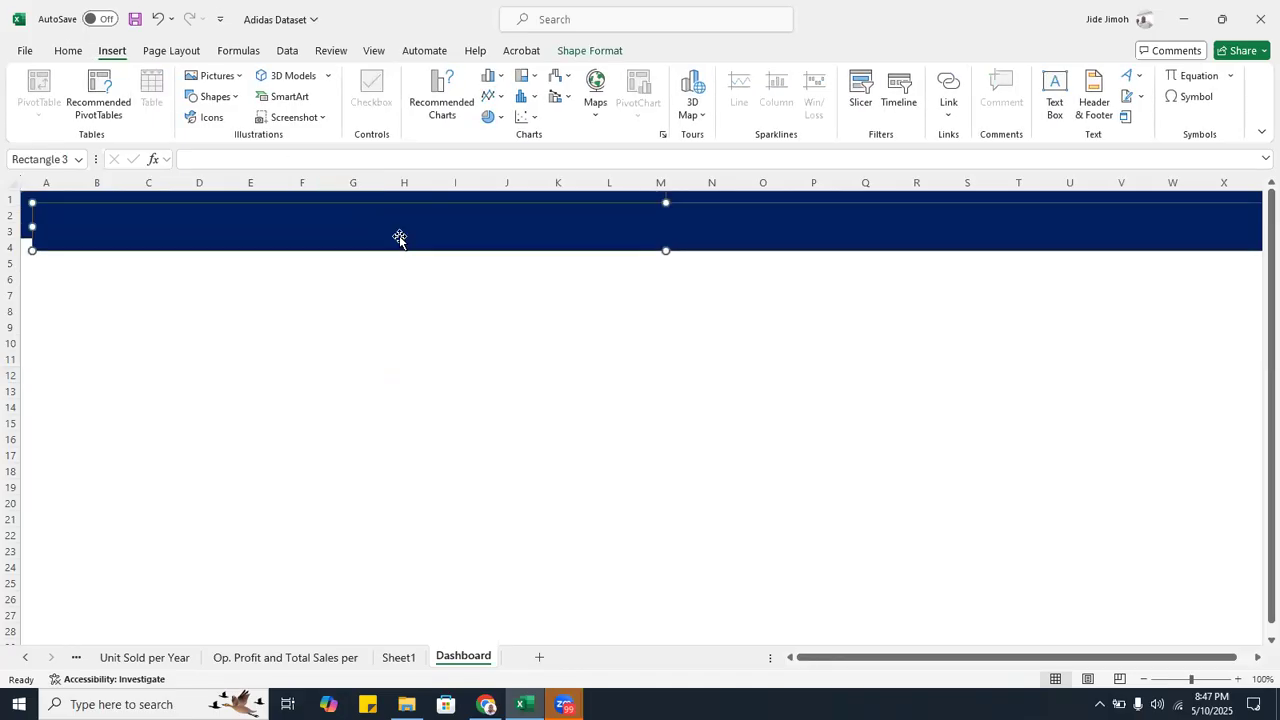
pyautogui.moveTo(625, 216); pyautogui.dragTo(610, 250)
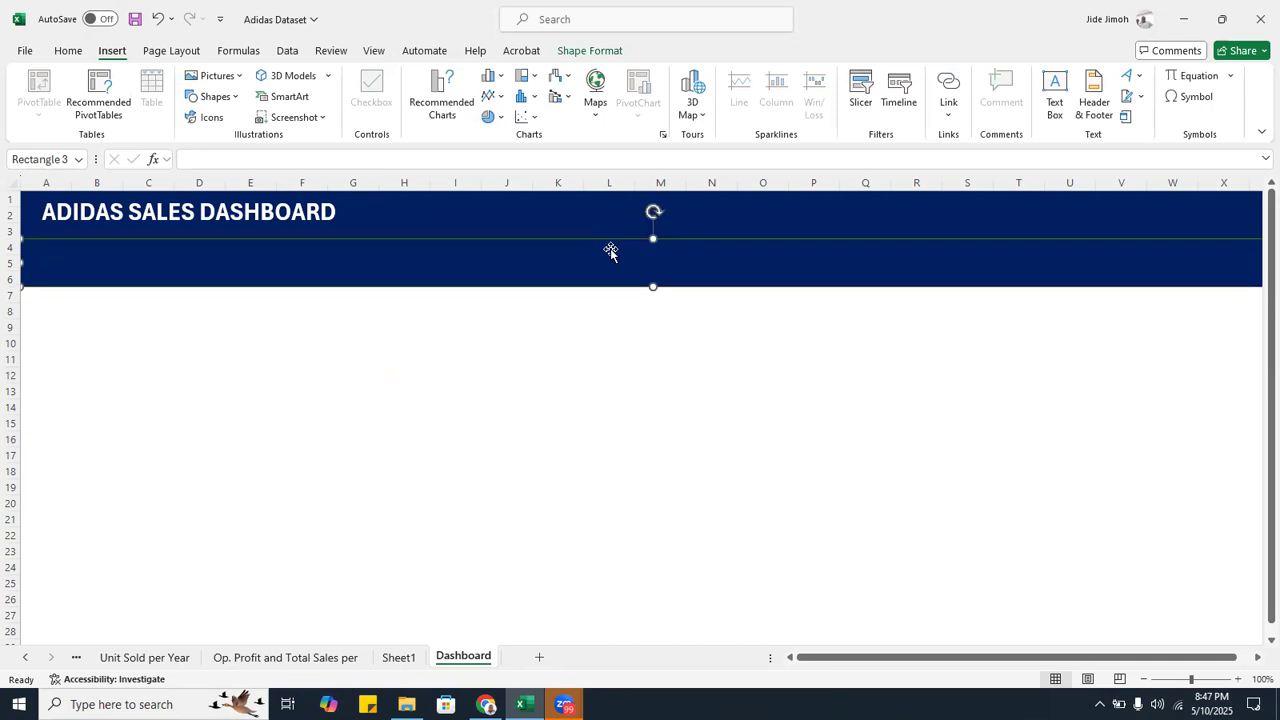
pyautogui.moveTo(650, 289); pyautogui.dragTo(663, 667)
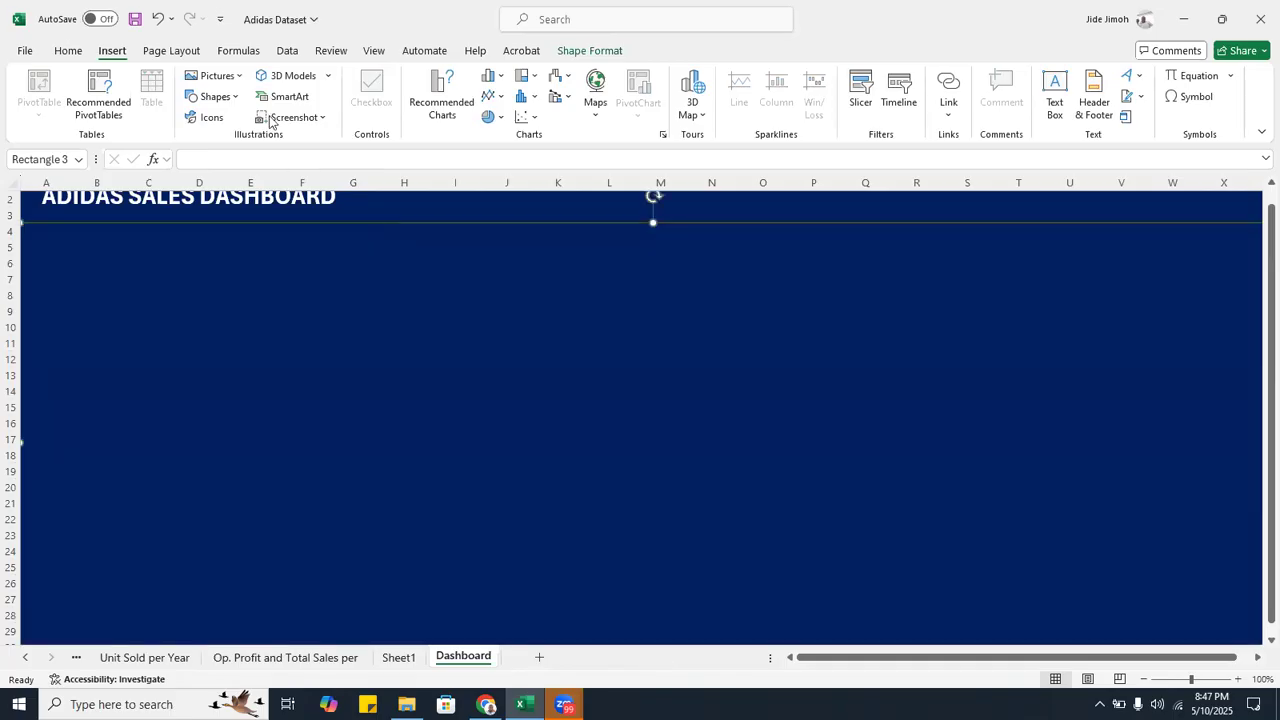
# - Fill the large rectangle below the banner with light grey as the dashboard background
pyautogui.click(563, 52)
pyautogui.click(606, 76)
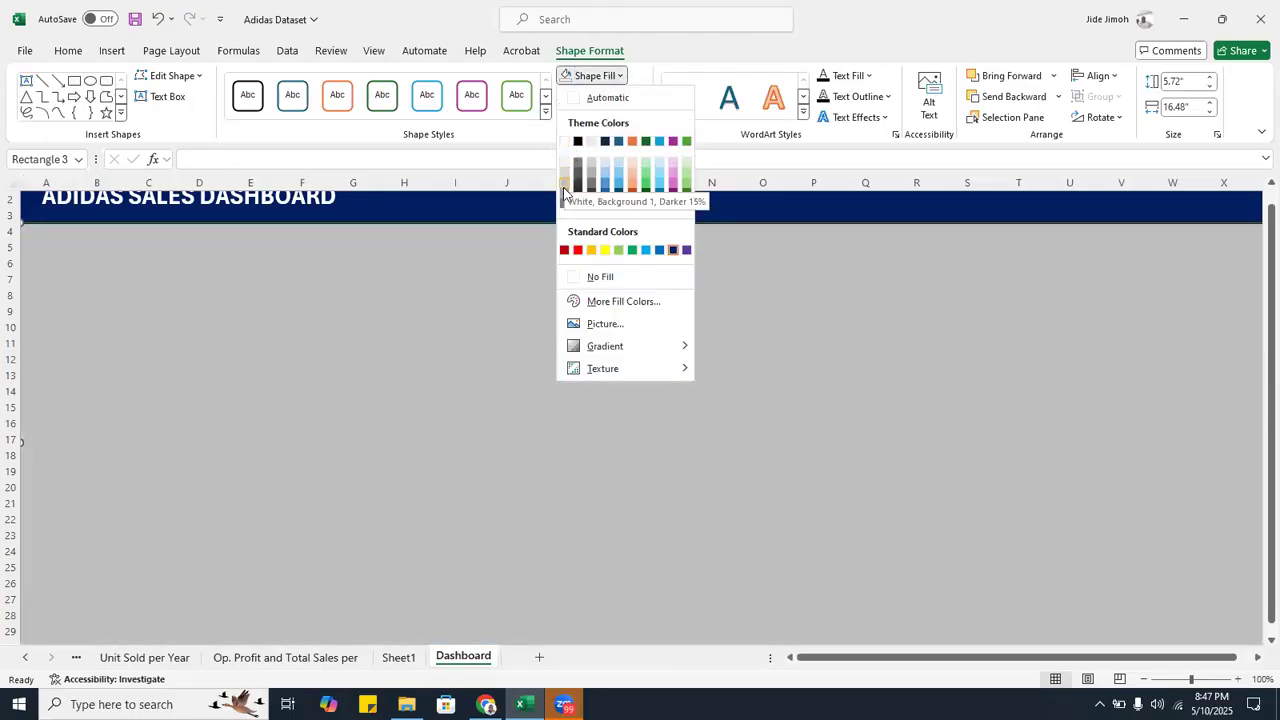
pyautogui.click(564, 190)
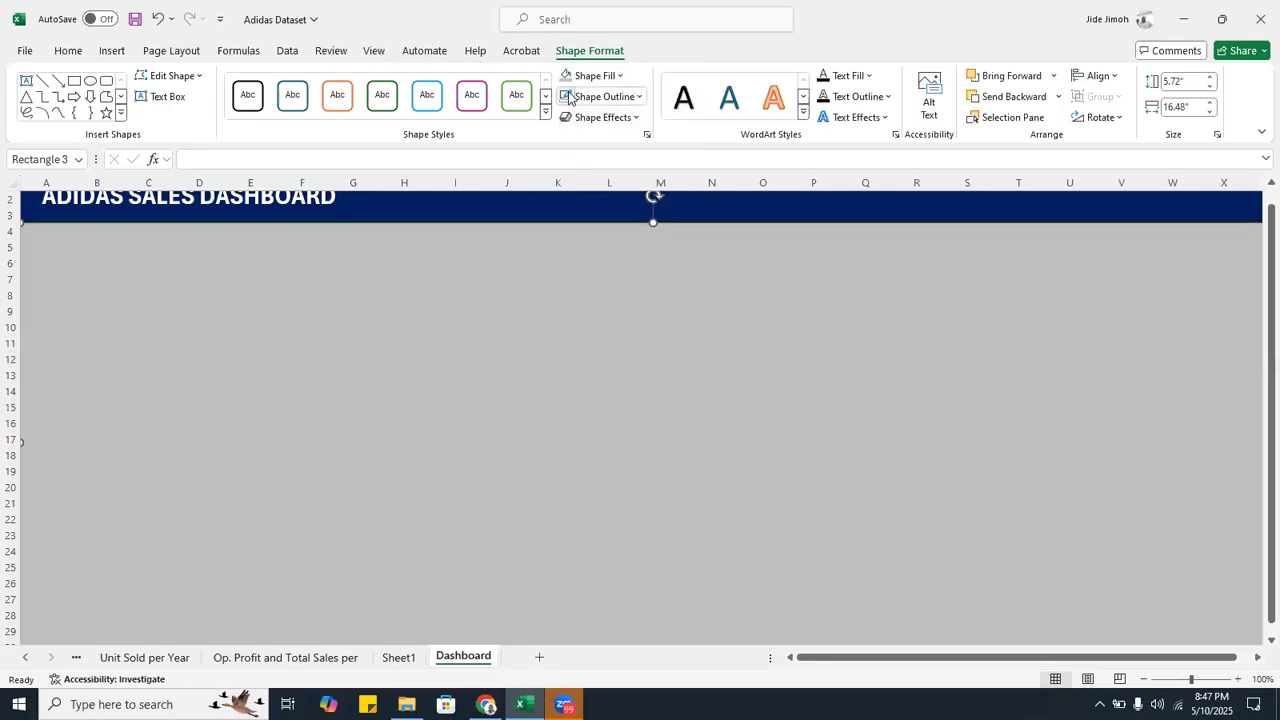
pyautogui.scroll(1, 597, 231)
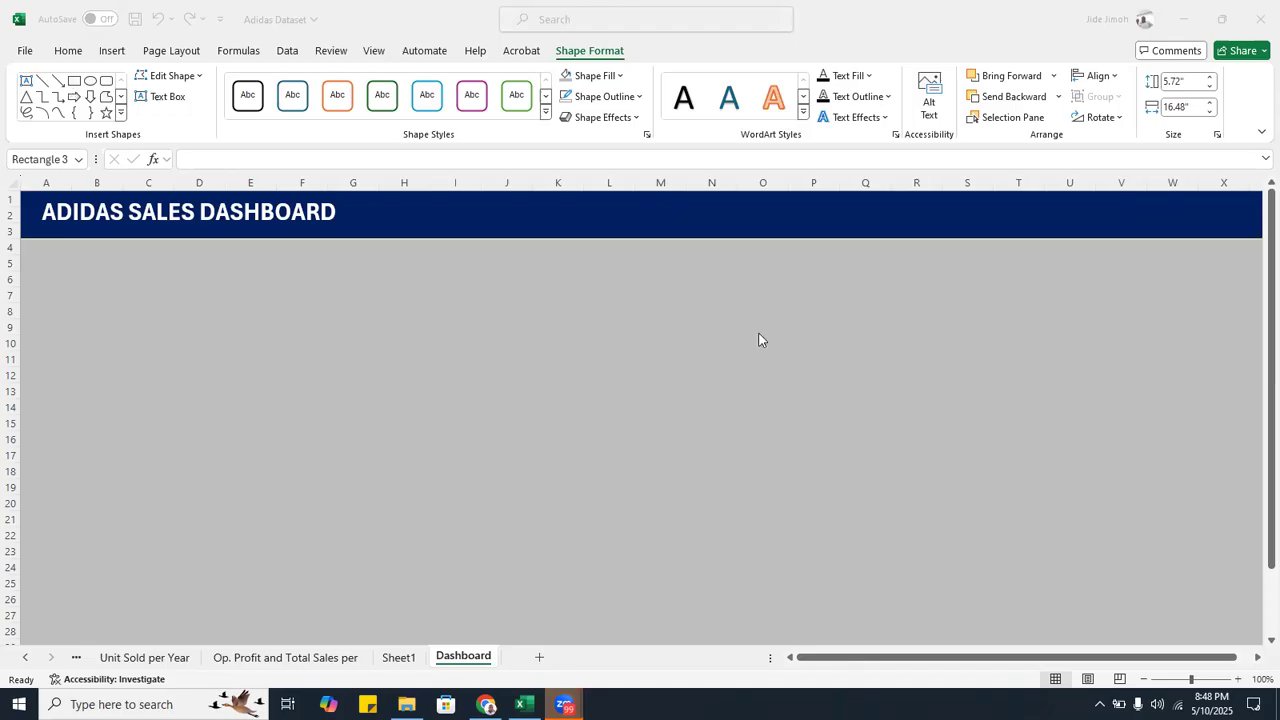
# - Draw a rectangle about 3.07" by 4.05" over columns A to F, rows 4 to 18, and remove its fill
pyautogui.click(71, 84)
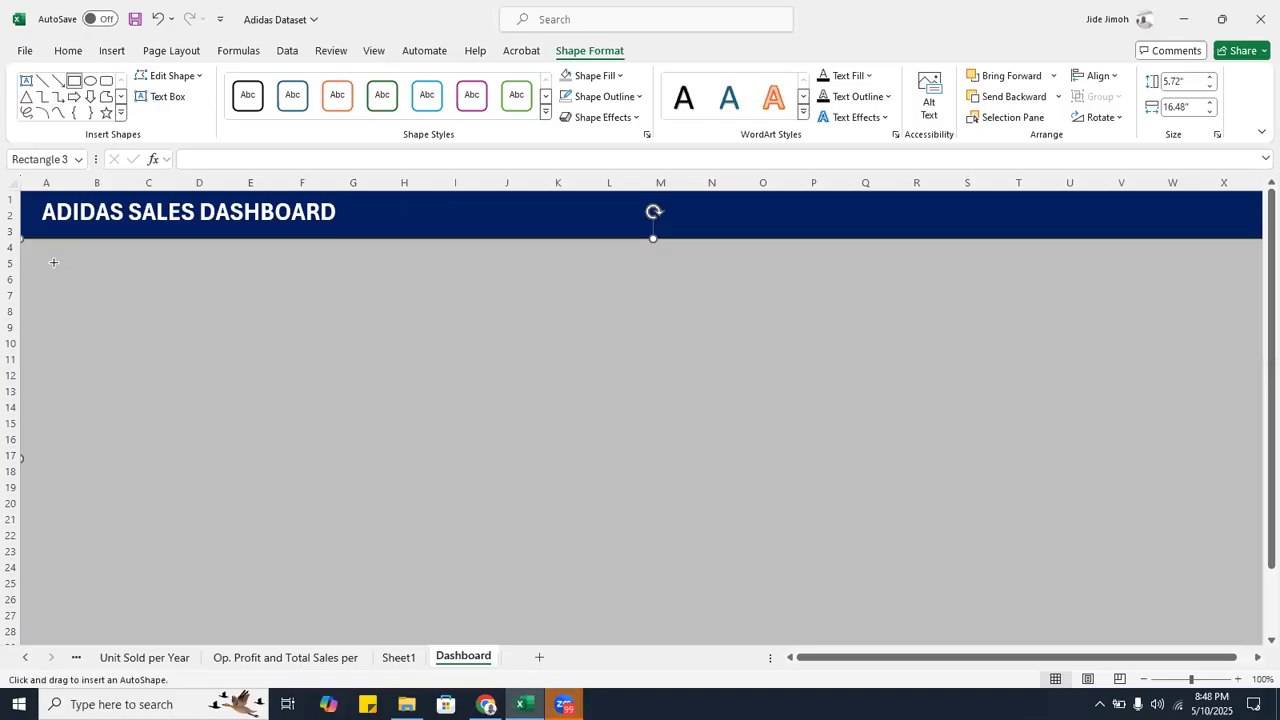
pyautogui.moveTo(24, 242); pyautogui.dragTo(312, 424)
pyautogui.moveTo(321, 461)
pyautogui.mouseDown()
pyautogui.moveTo(306, 457)
pyautogui.moveTo(331, 460)
pyautogui.moveTo(337, 479)
pyautogui.mouseUp()
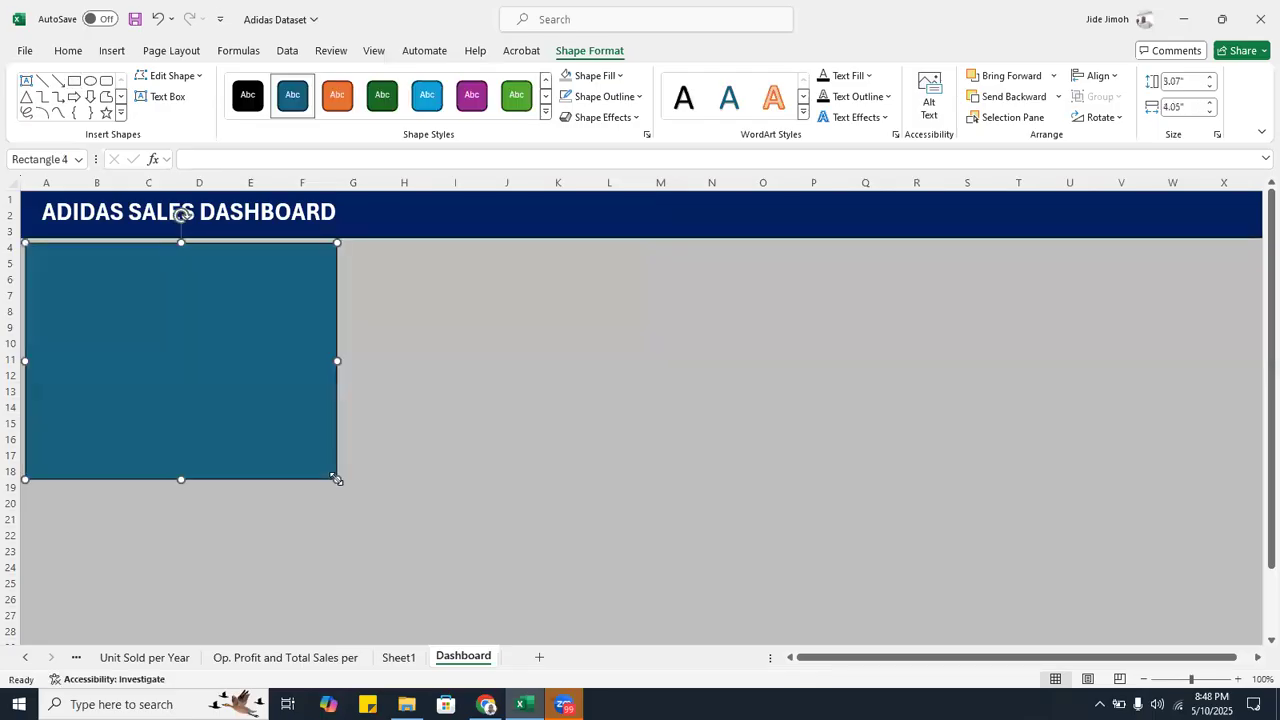
pyautogui.click(617, 77)
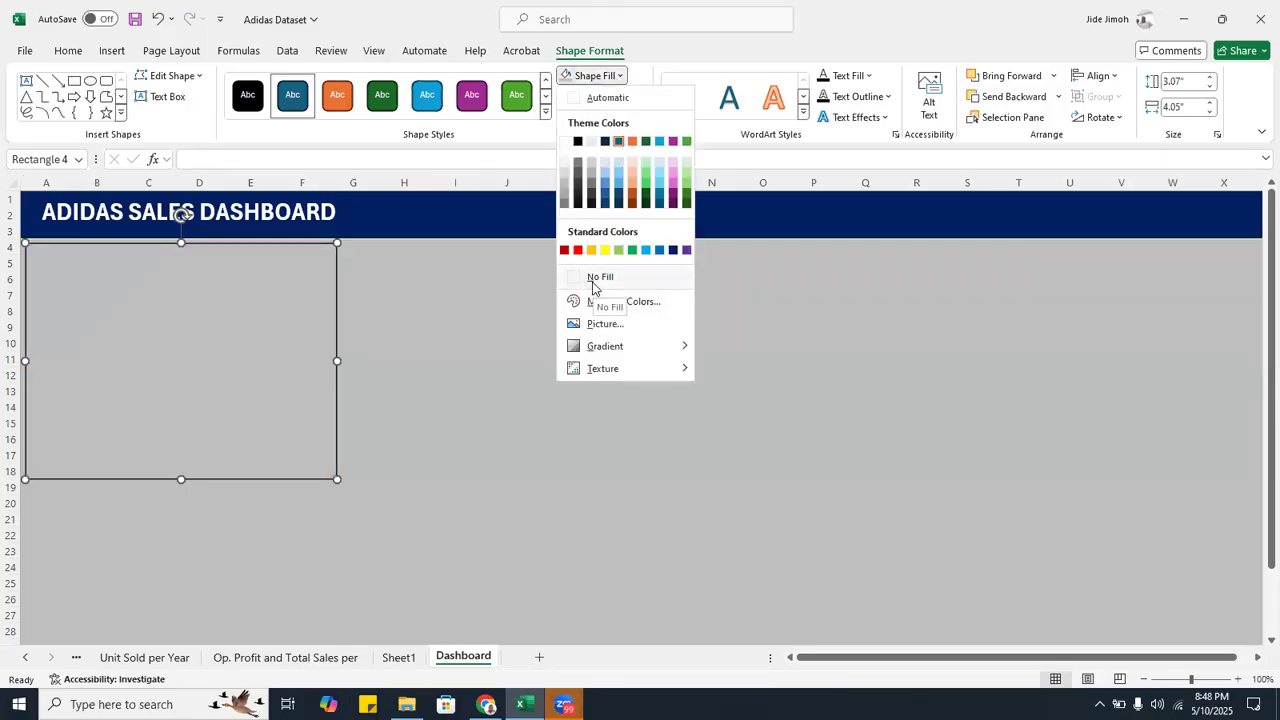
pyautogui.click(593, 282)
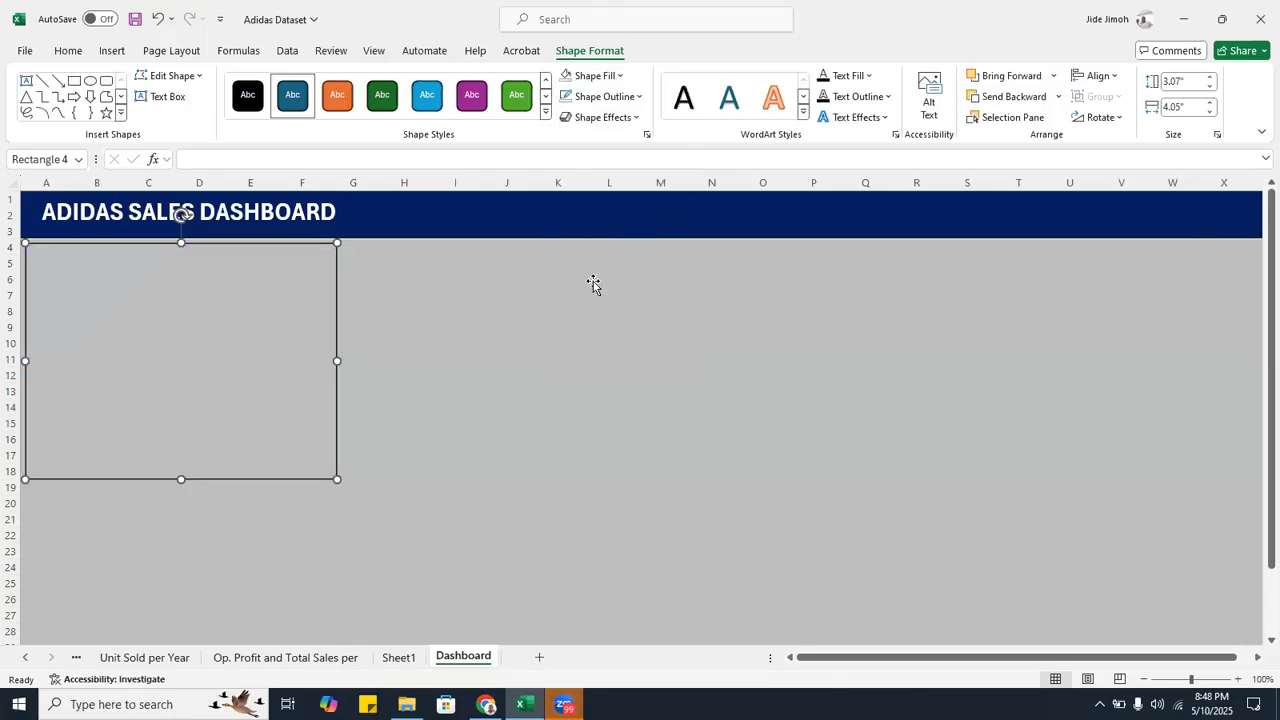
# - Give the unfilled rectangle a 2¼ pt dark blue outline
pyautogui.click(621, 96)
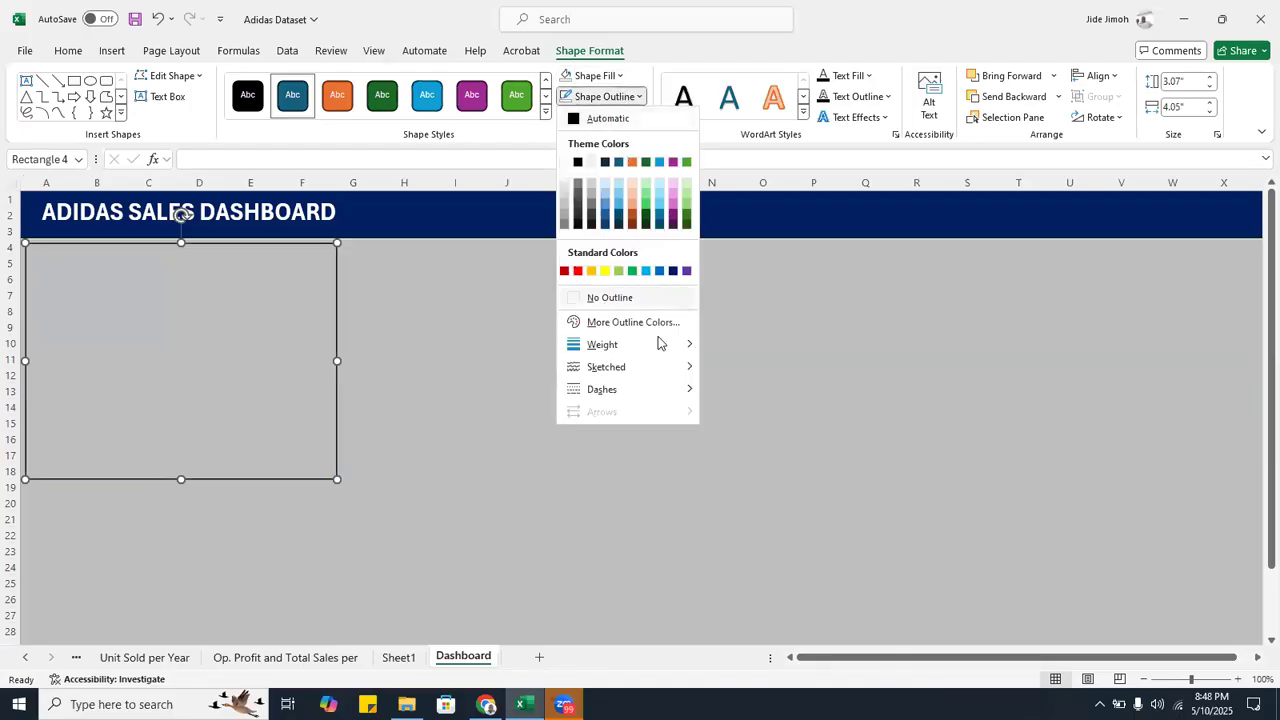
pyautogui.moveTo(668, 344)
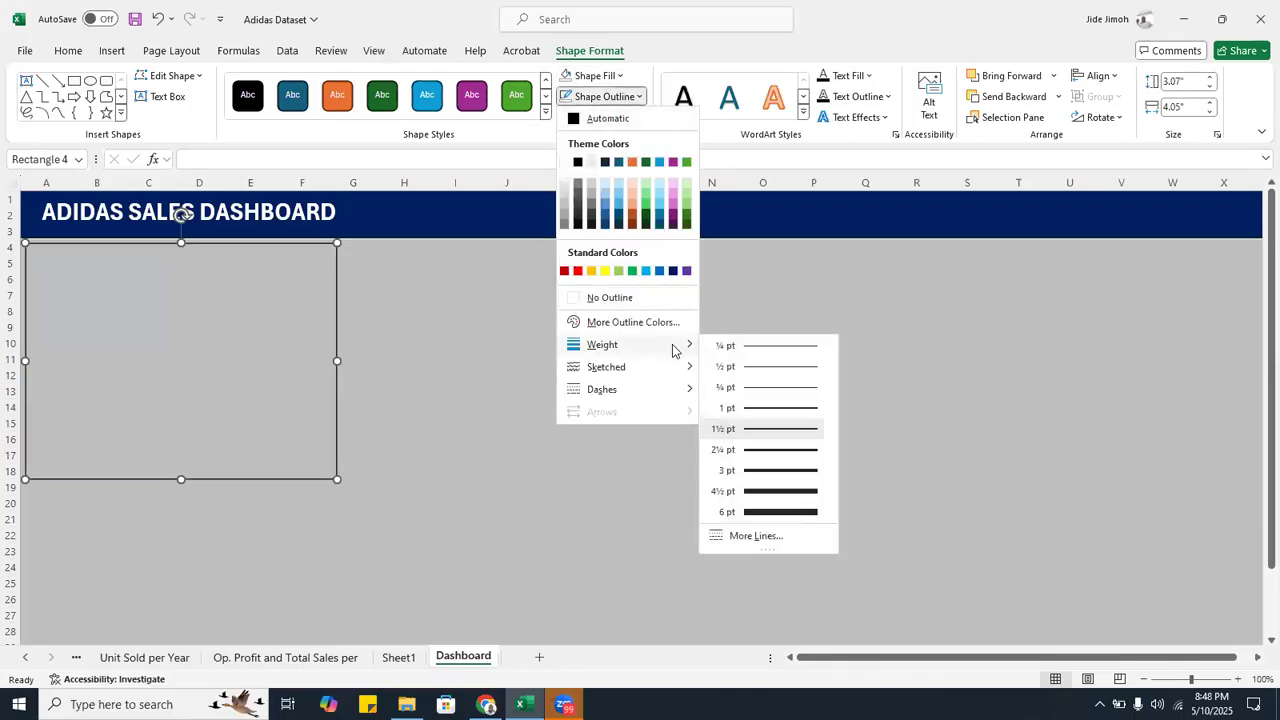
pyautogui.click(779, 455)
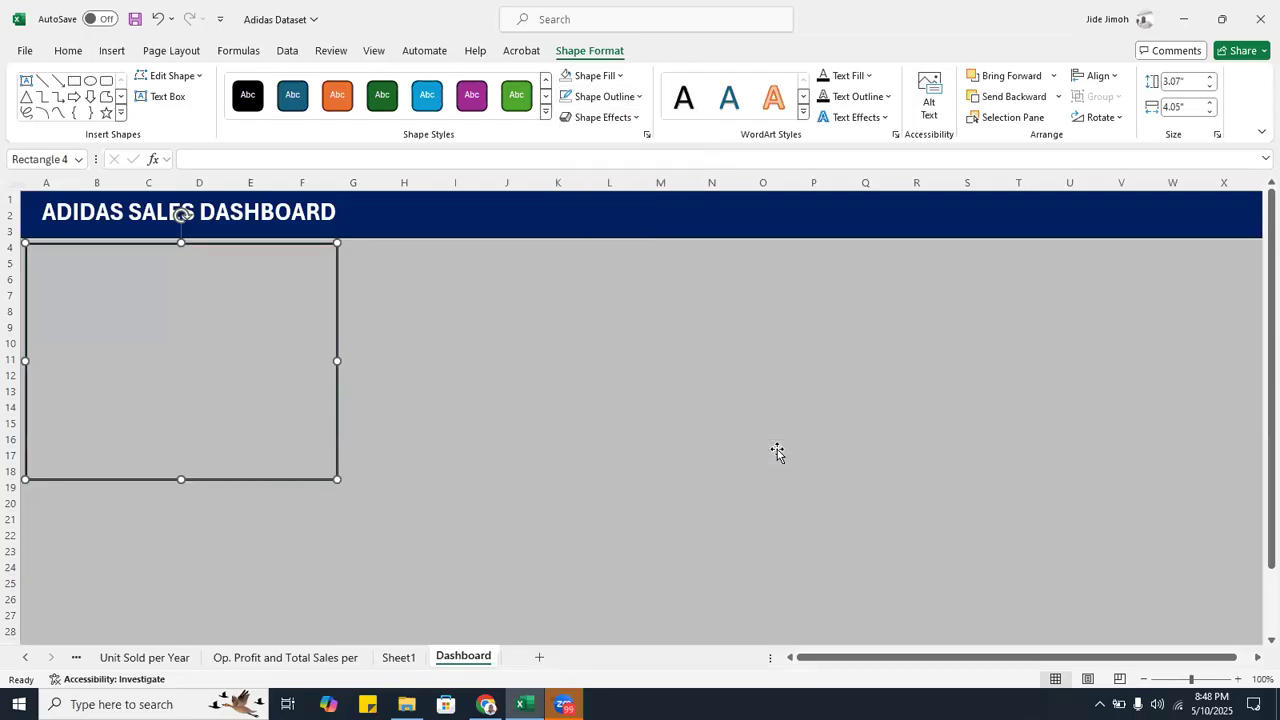
pyautogui.click(626, 103)
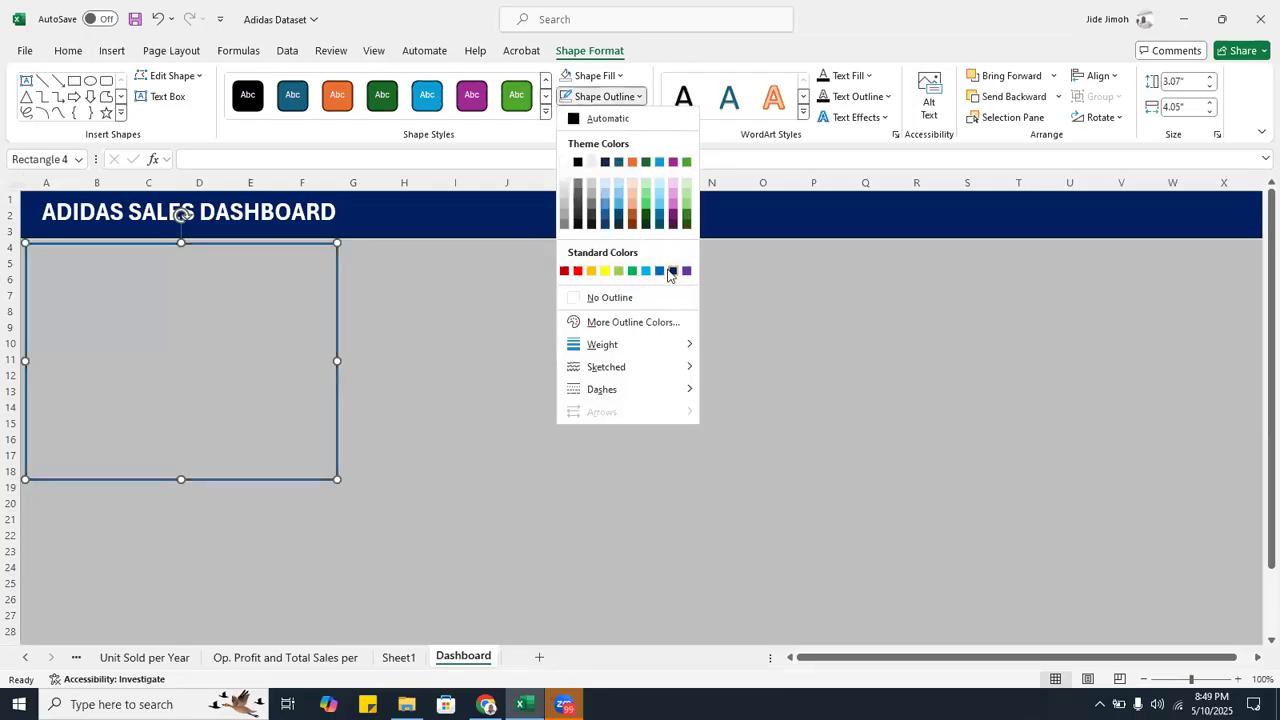
pyautogui.click(672, 272)
pyautogui.click(507, 337)
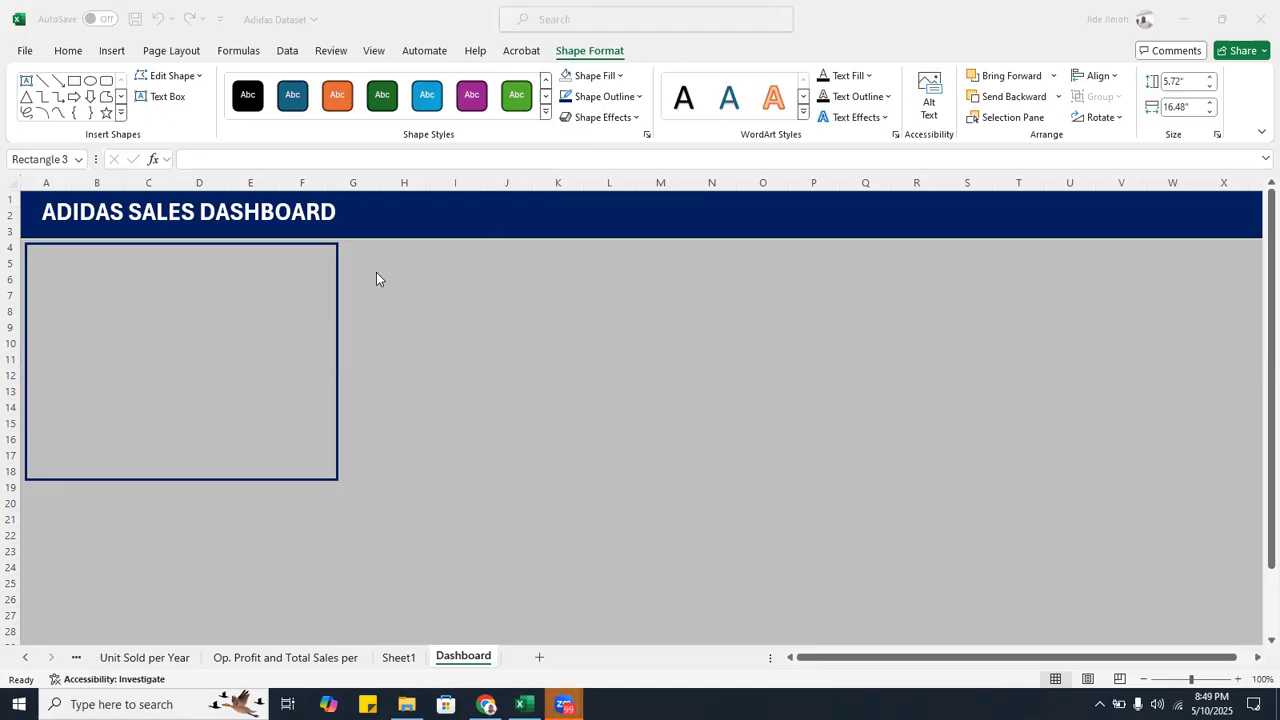
# - Duplicate the outlined frame, place the copy beside it over columns G to M, and narrow it to about 3.9"
pyautogui.click(313, 248)
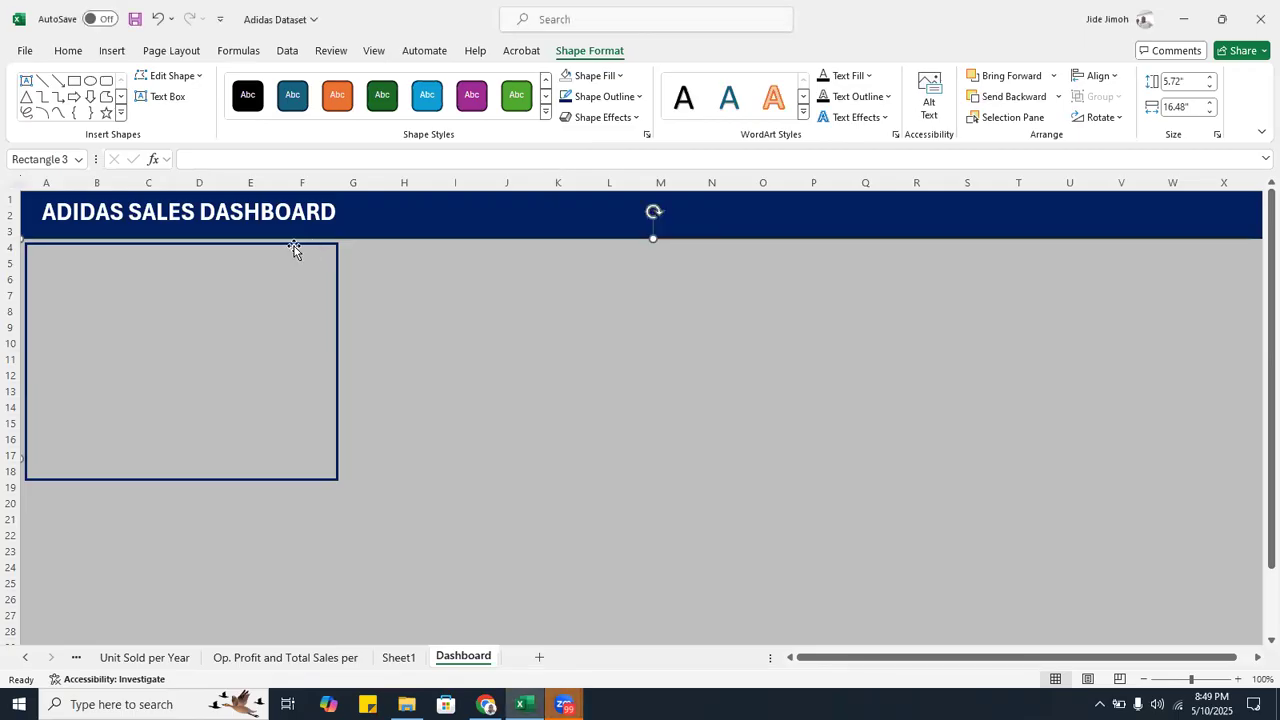
pyautogui.click(338, 308)
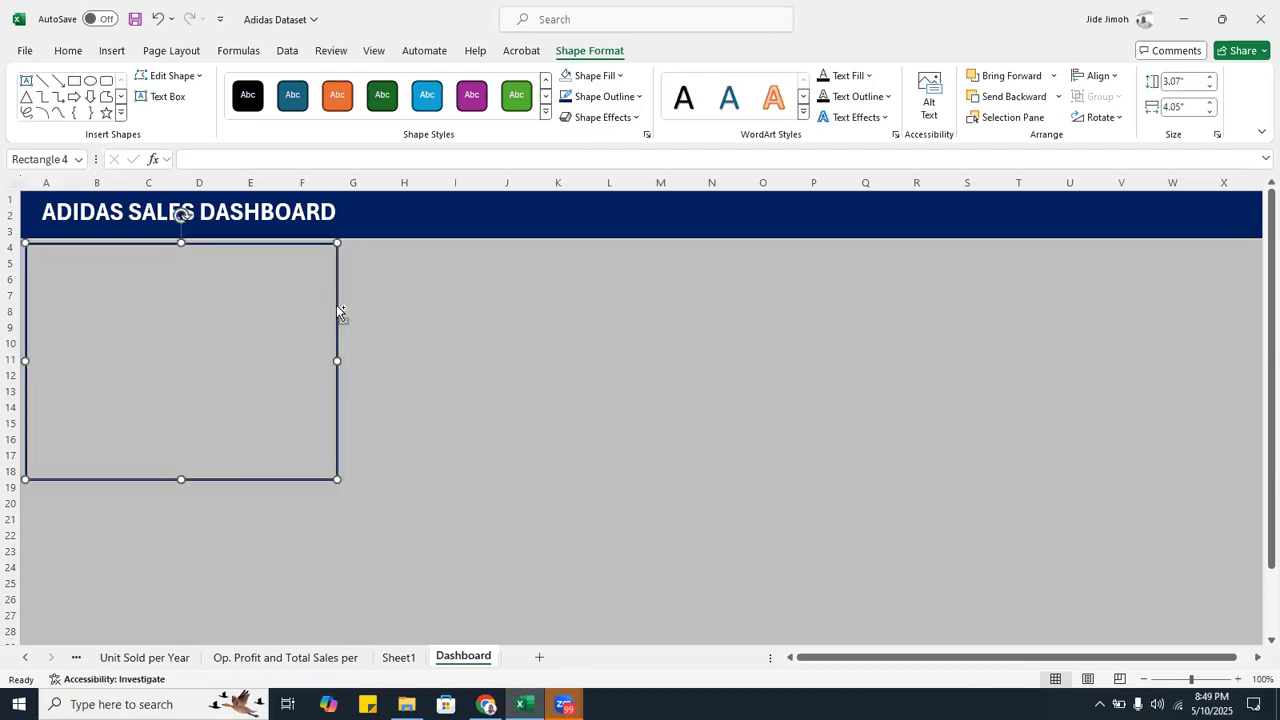
pyautogui.hotkey('ctrl', 'd')
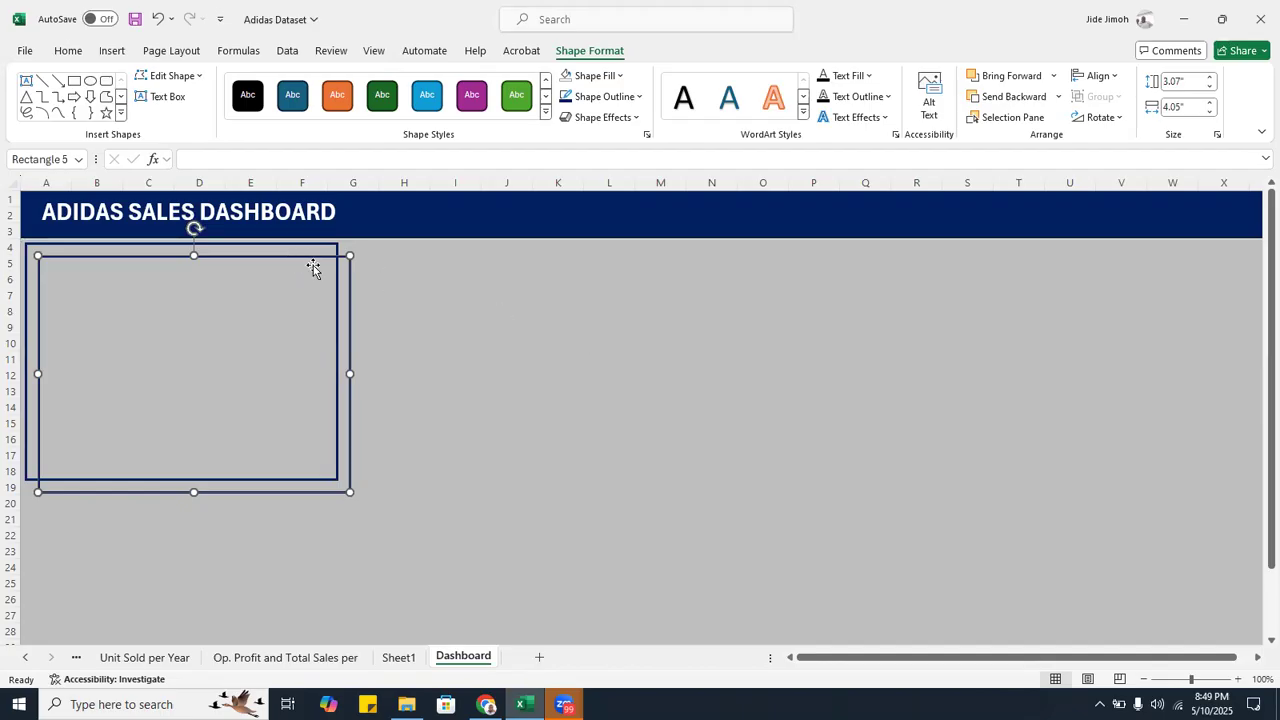
pyautogui.moveTo(293, 260); pyautogui.dragTo(593, 244)
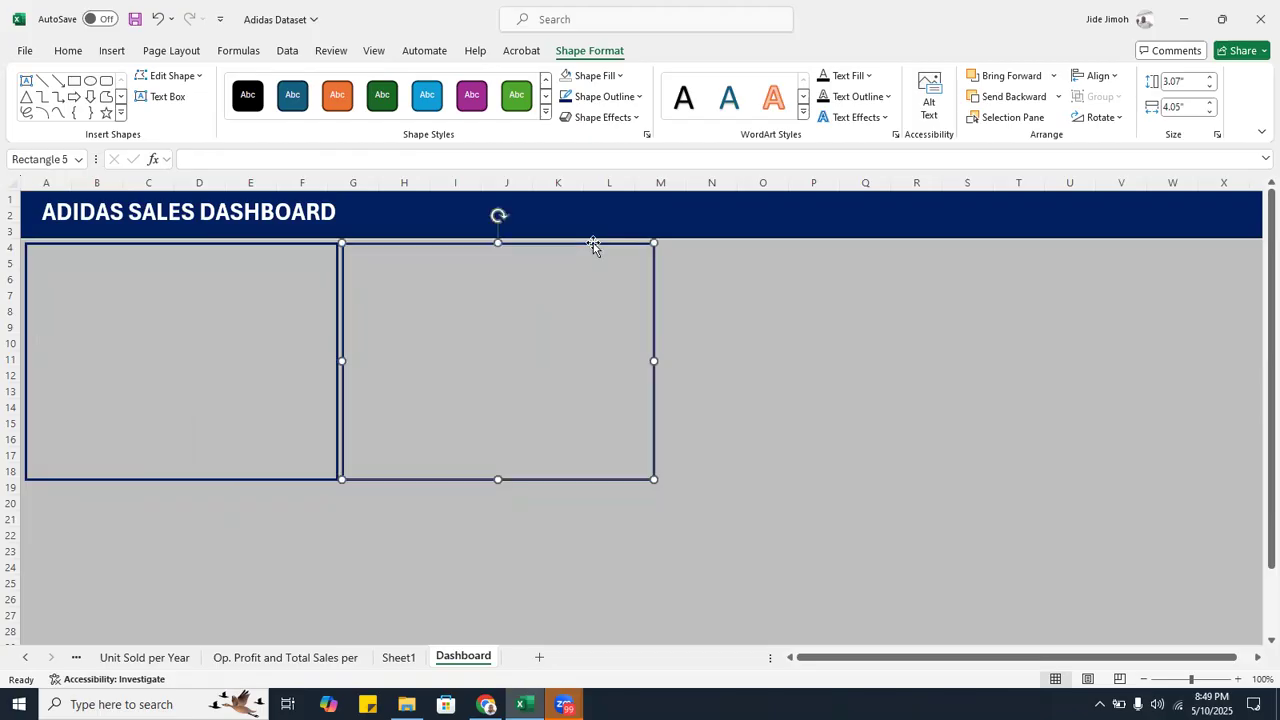
pyautogui.moveTo(654, 360)
pyautogui.mouseDown()
pyautogui.moveTo(601, 359)
pyautogui.moveTo(641, 359)
pyautogui.mouseUp()
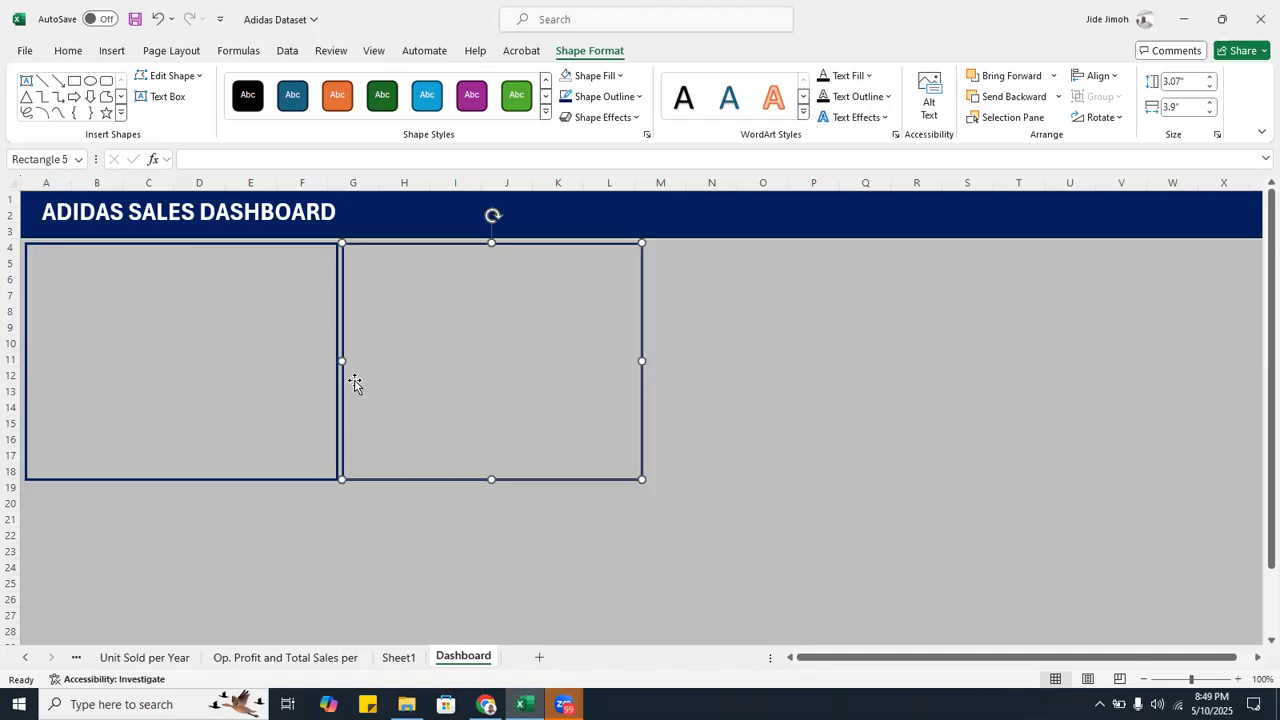
# - Paste another copy of the dark blue outlined frame and place it directly below the first frame, starting at row 19
pyautogui.moveTo(355, 380); pyautogui.dragTo(355, 380)
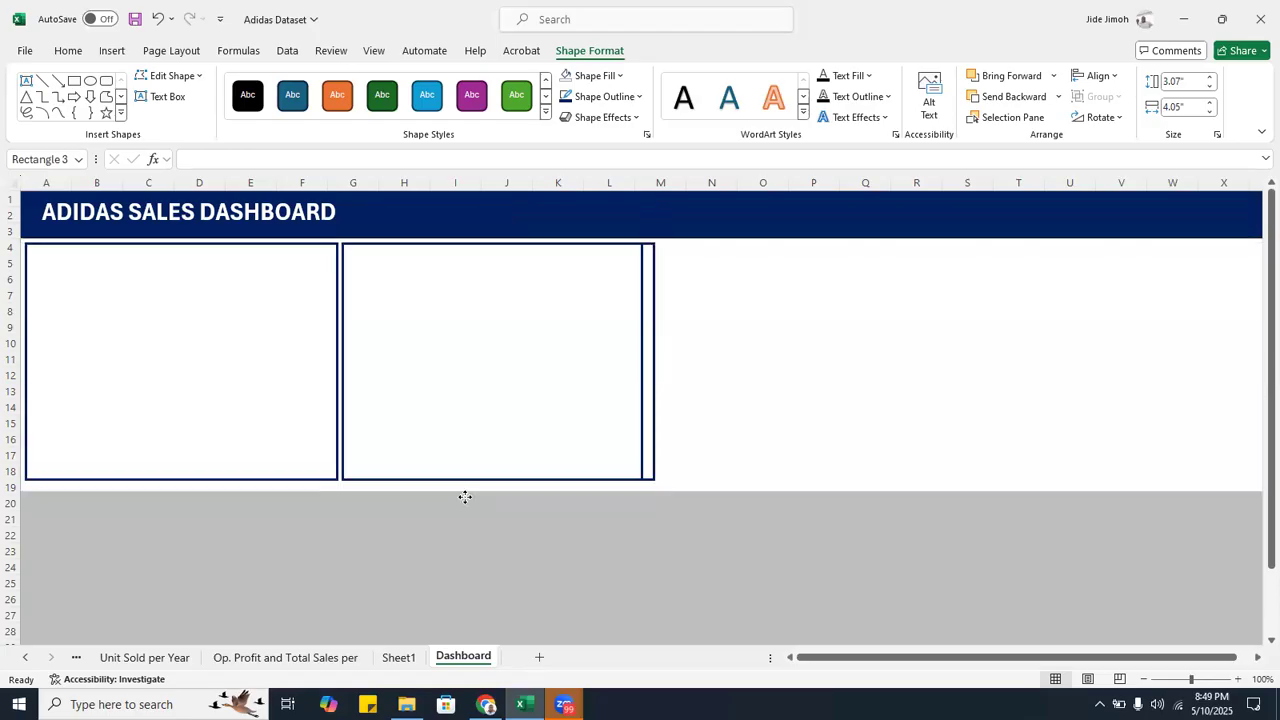
pyautogui.click(483, 449)
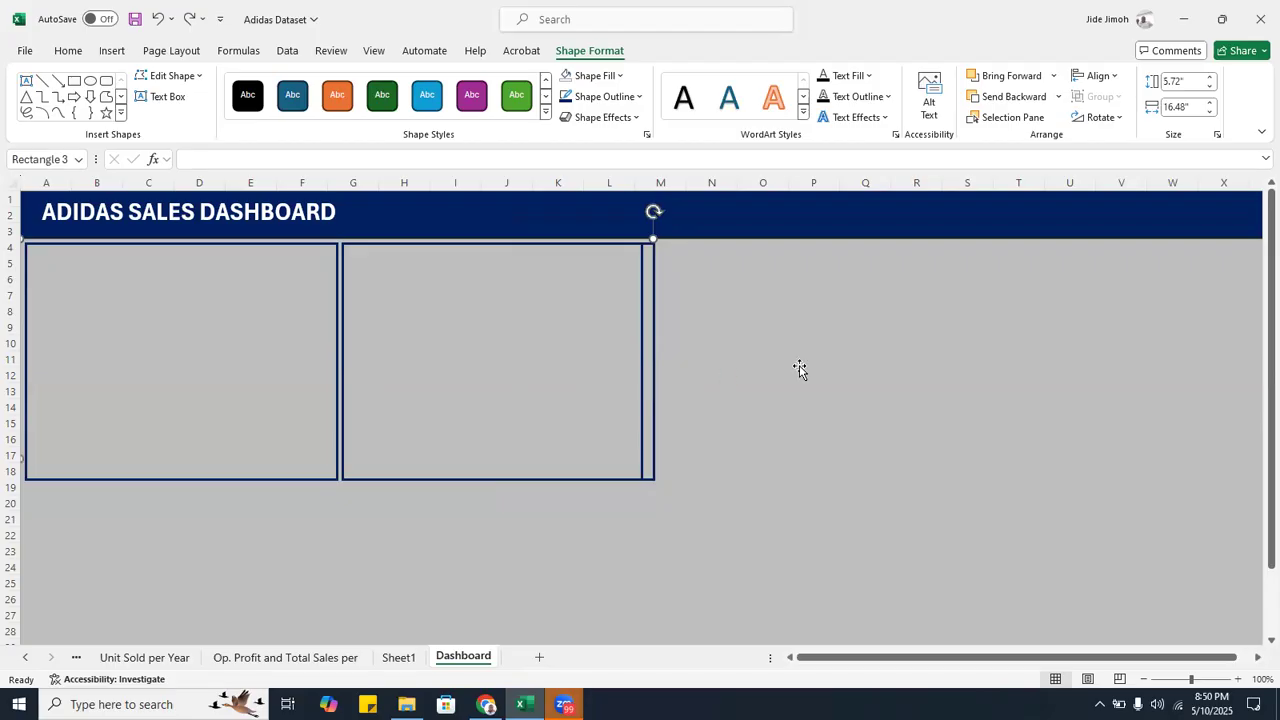
pyautogui.click(563, 246)
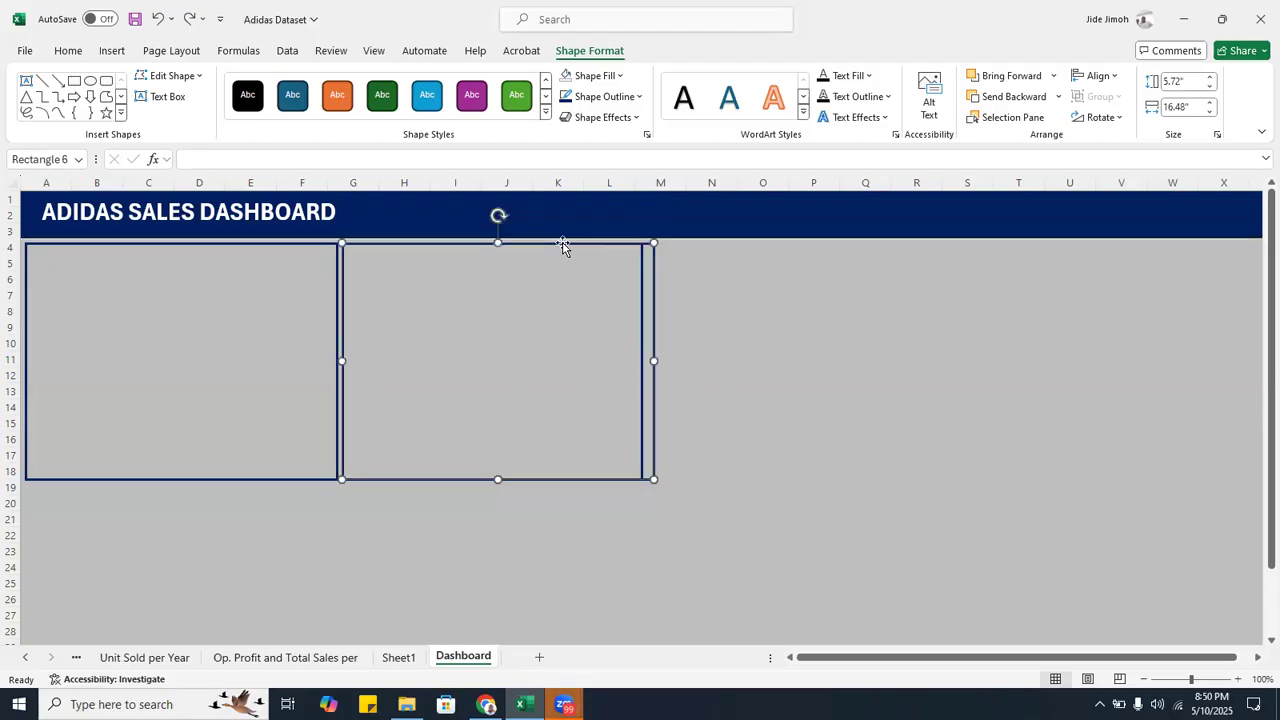
pyautogui.moveTo(563, 246); pyautogui.dragTo(585, 405)
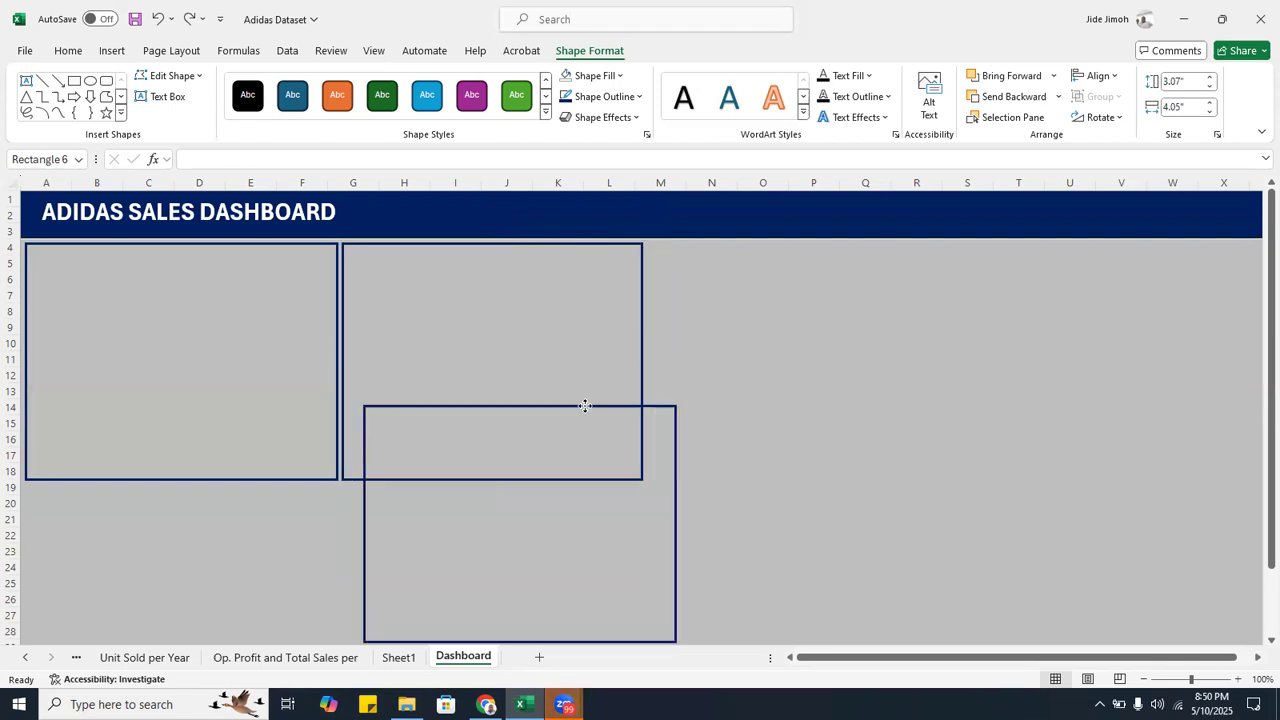
pyautogui.moveTo(319, 494); pyautogui.dragTo(248, 486)
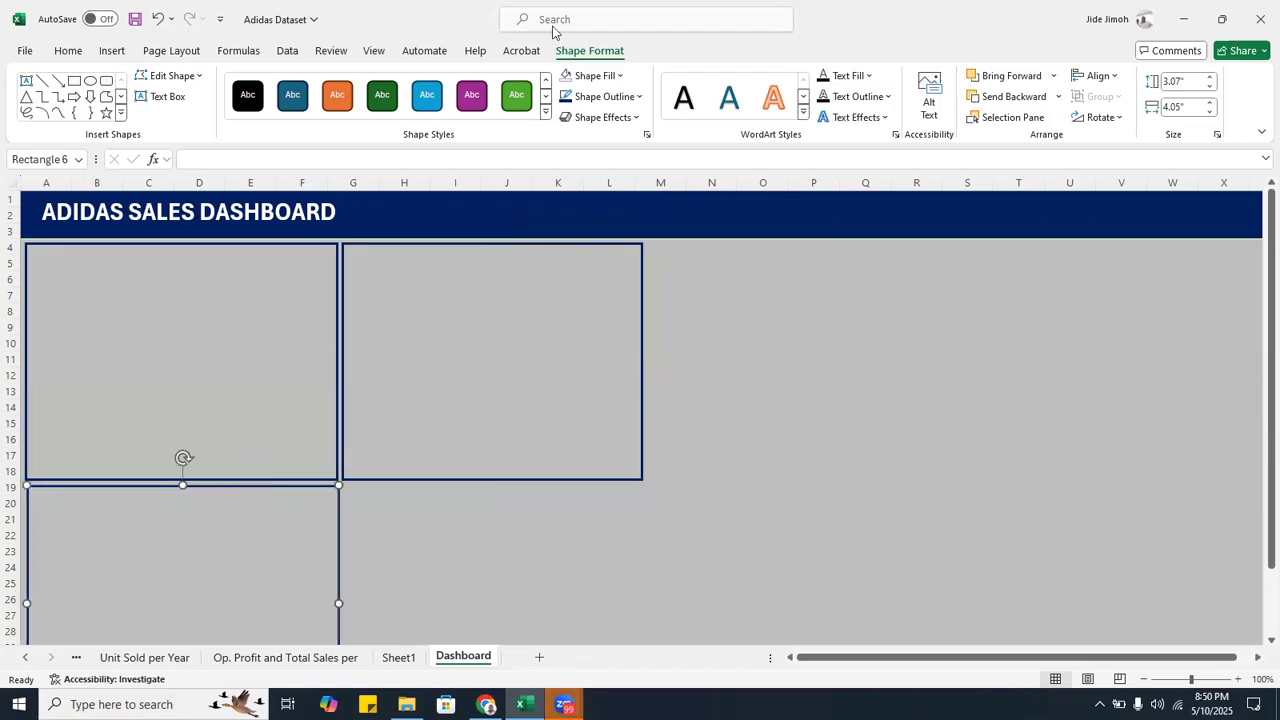
# - Widen the lower frame to about 7.99" so it spans beneath both upper frames
pyautogui.click(881, 220)
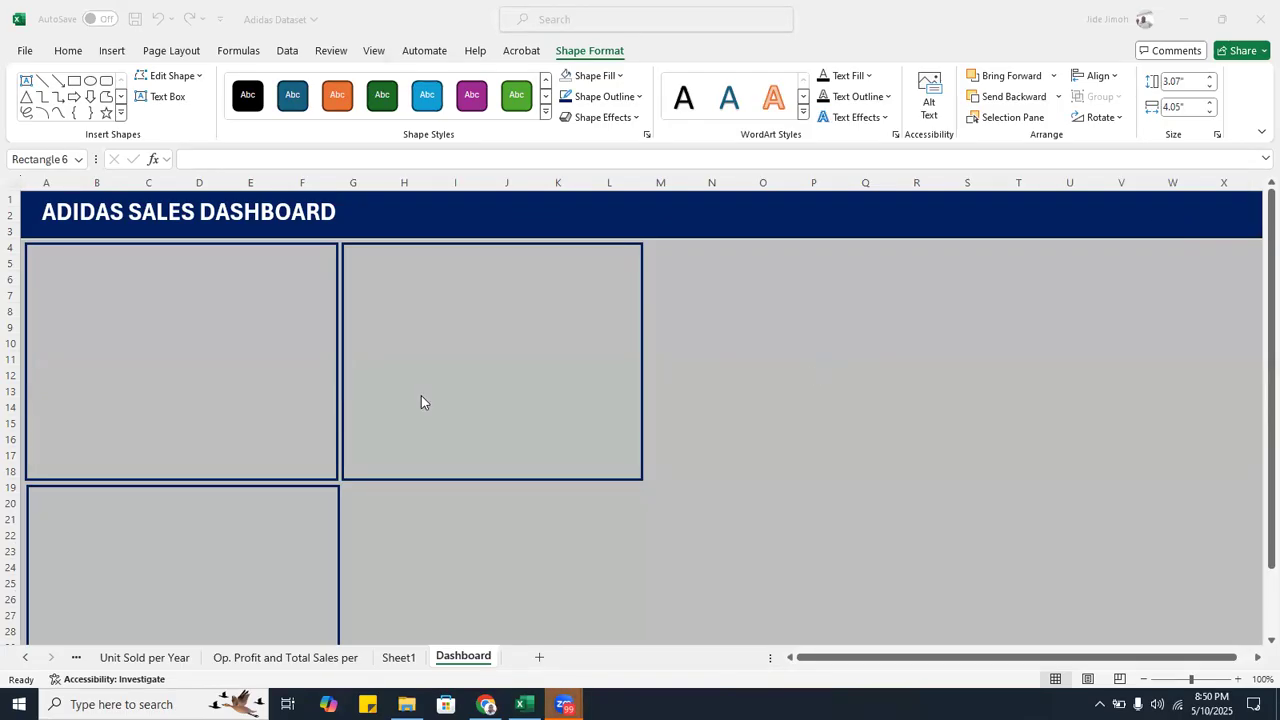
pyautogui.click(325, 531)
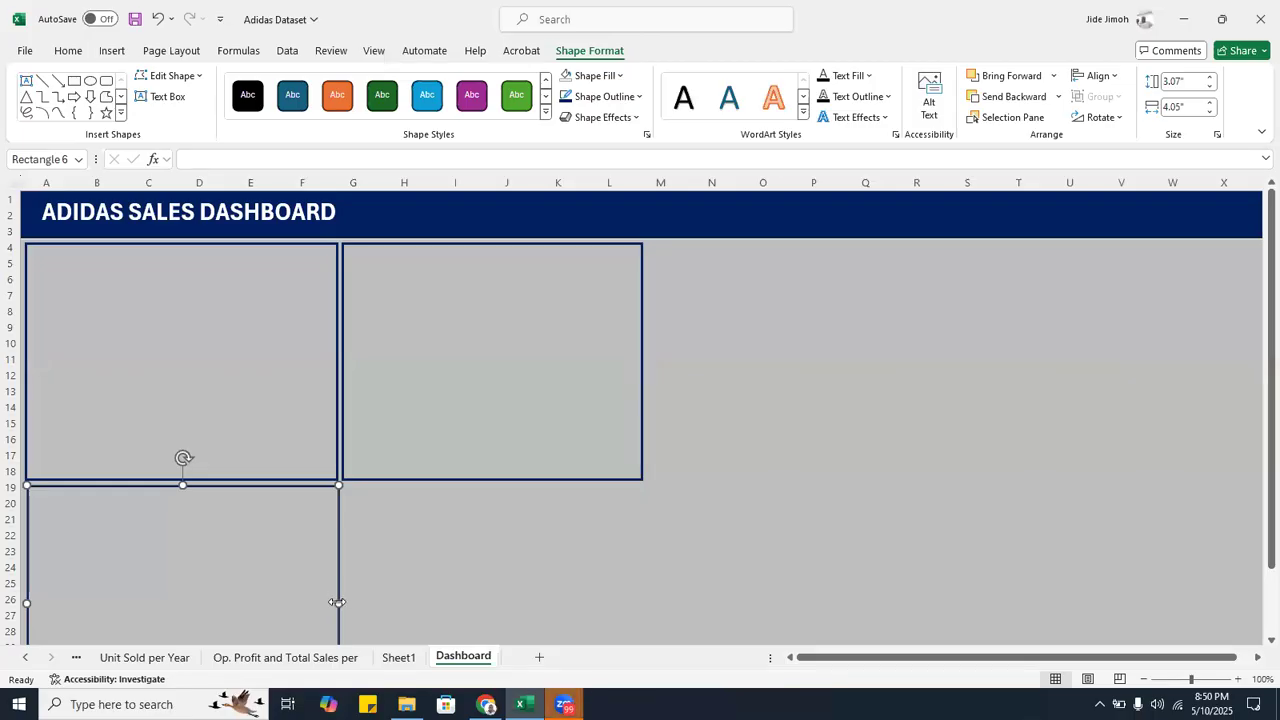
pyautogui.moveTo(417, 599); pyautogui.dragTo(641, 582)
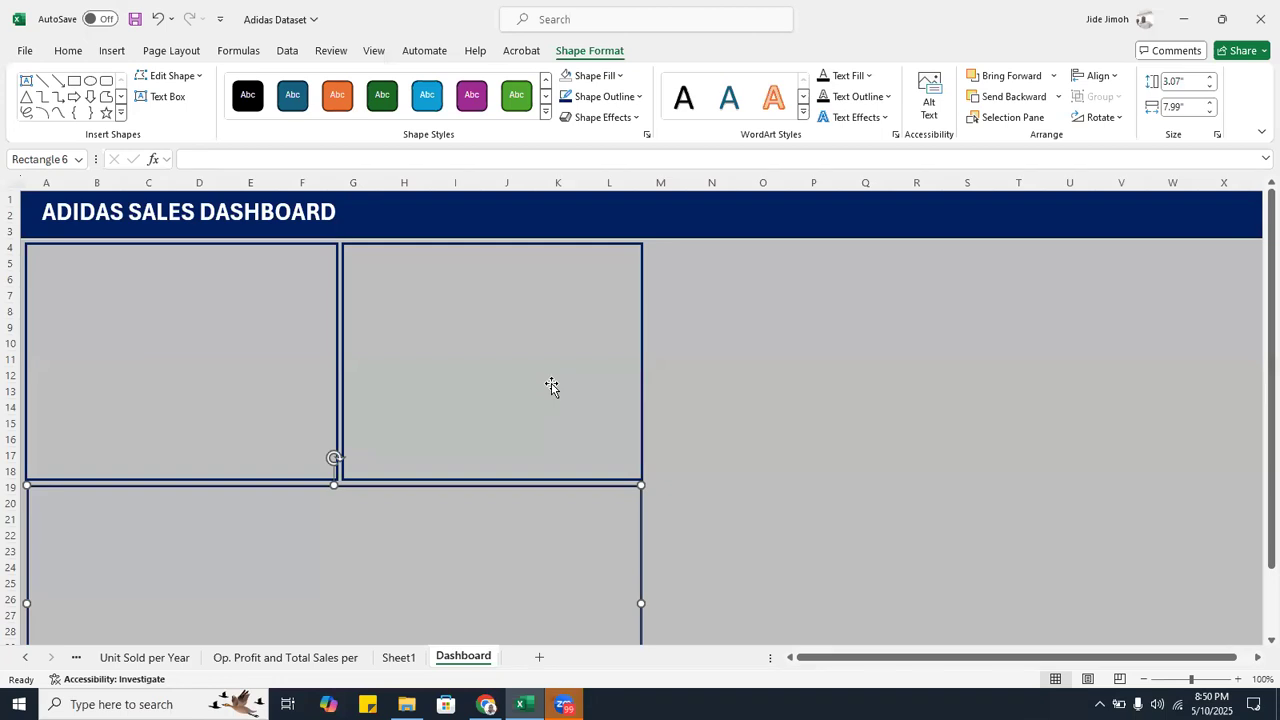
# - Paste a third upper-row frame beside the second one, starting at column M, and narrow it to about 3.38"
pyautogui.click(696, 151)
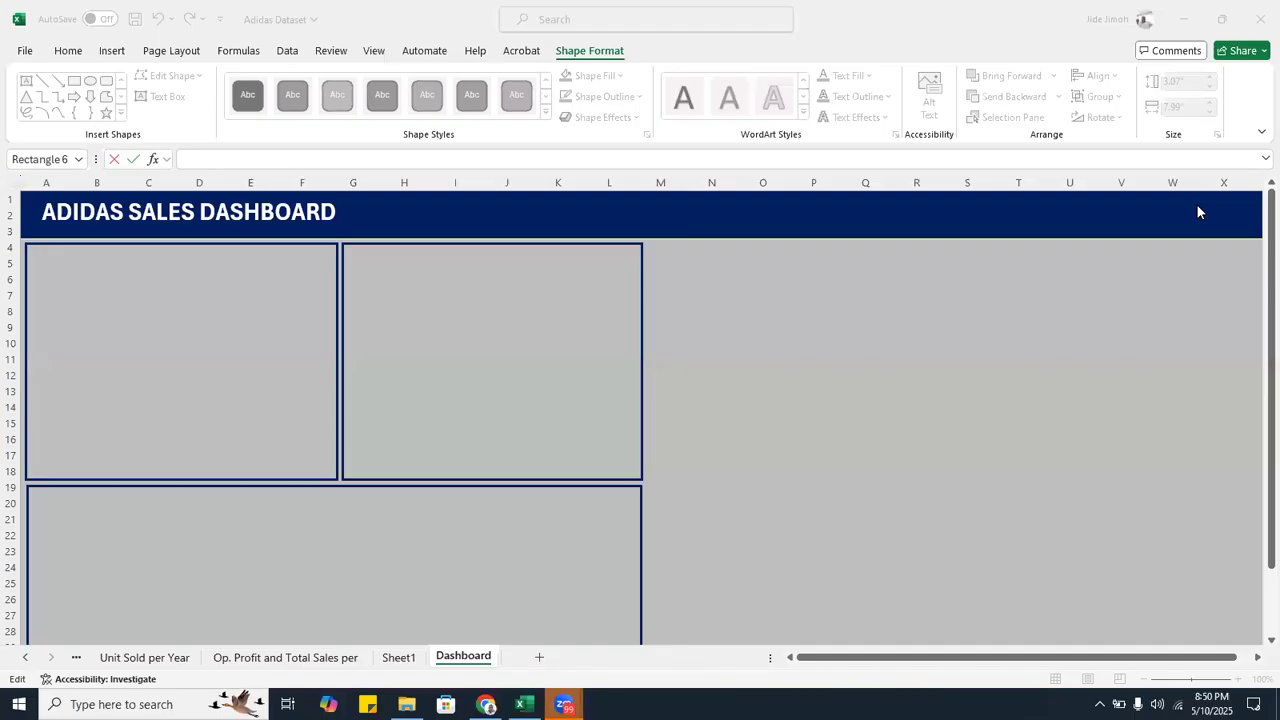
pyautogui.click(608, 247)
pyautogui.click(607, 245)
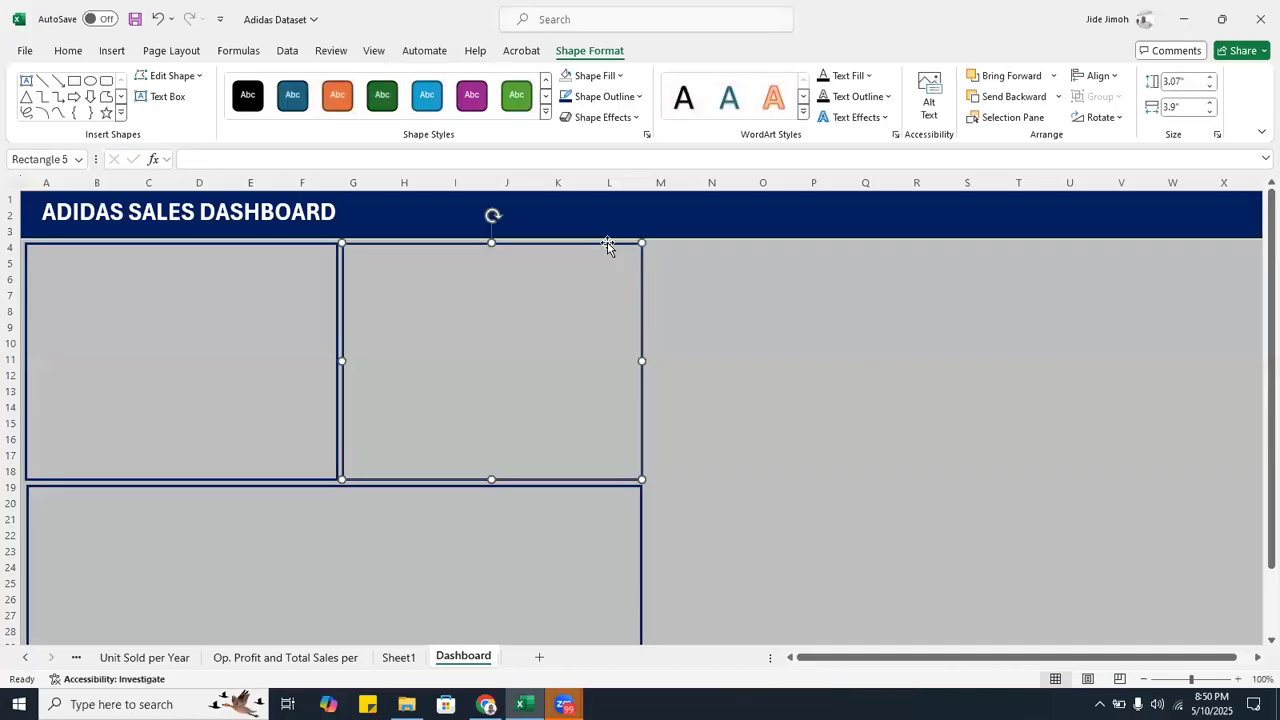
pyautogui.hotkey('ctrl', 'v')
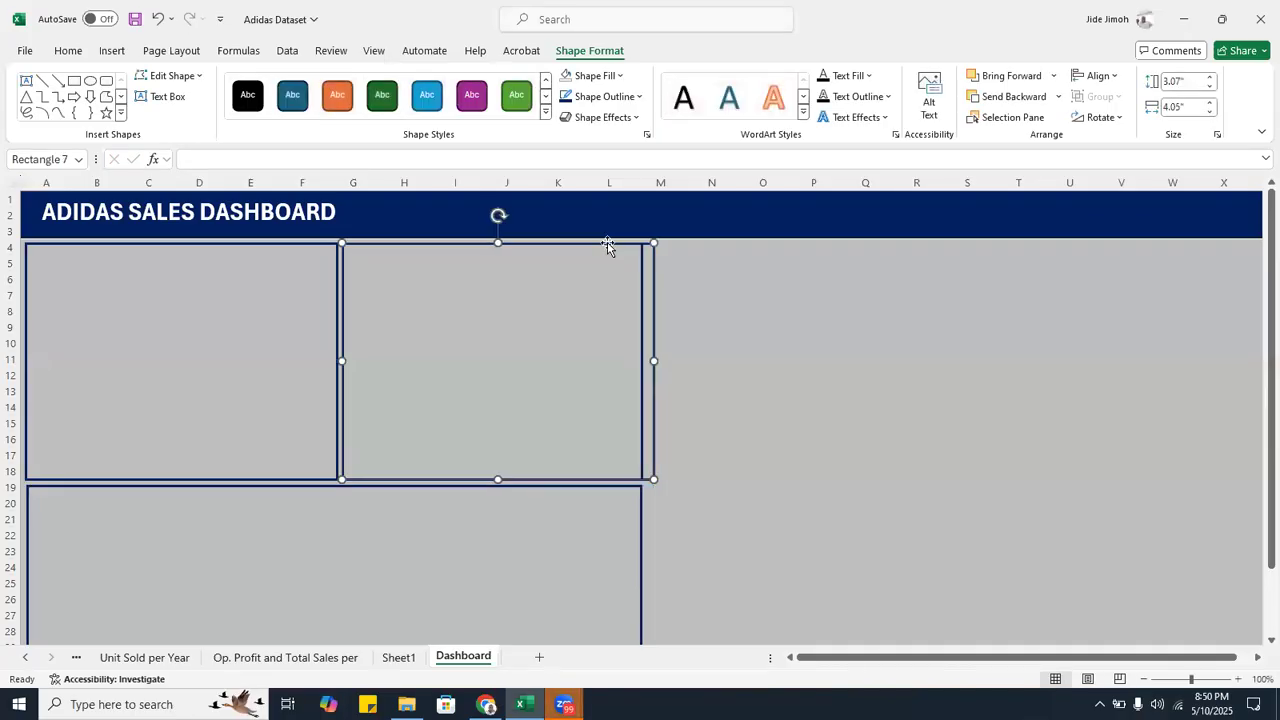
pyautogui.moveTo(607, 246); pyautogui.dragTo(913, 245)
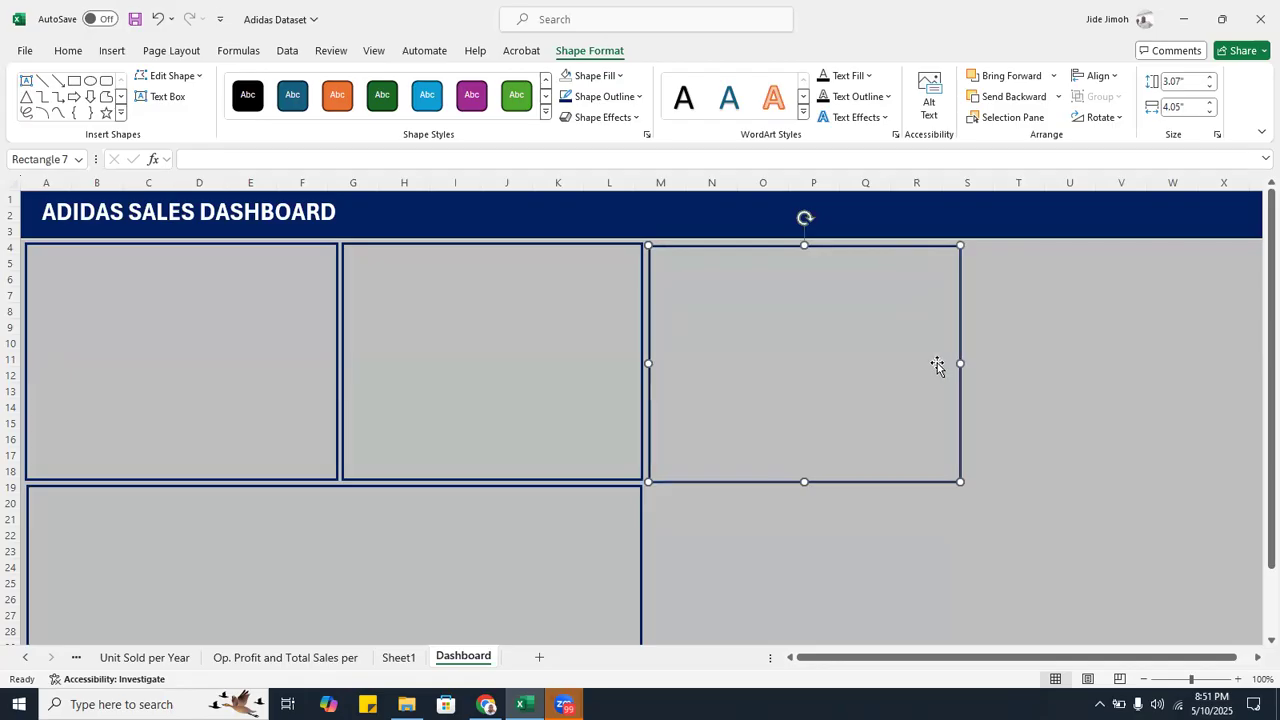
pyautogui.moveTo(958, 364); pyautogui.dragTo(907, 363)
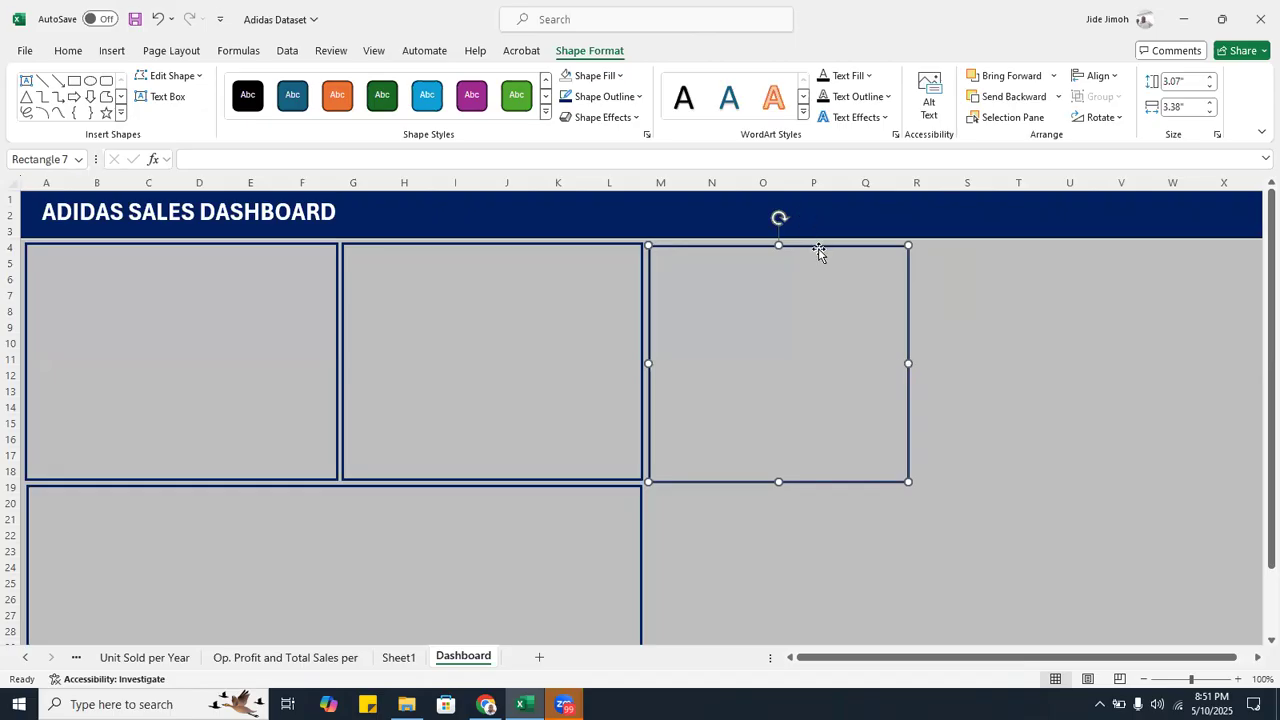
# - Add a fourth upper-row frame over columns R to X and nudge it slightly toward the third frame
pyautogui.moveTo(819, 248); pyautogui.dragTo(1100, 246)
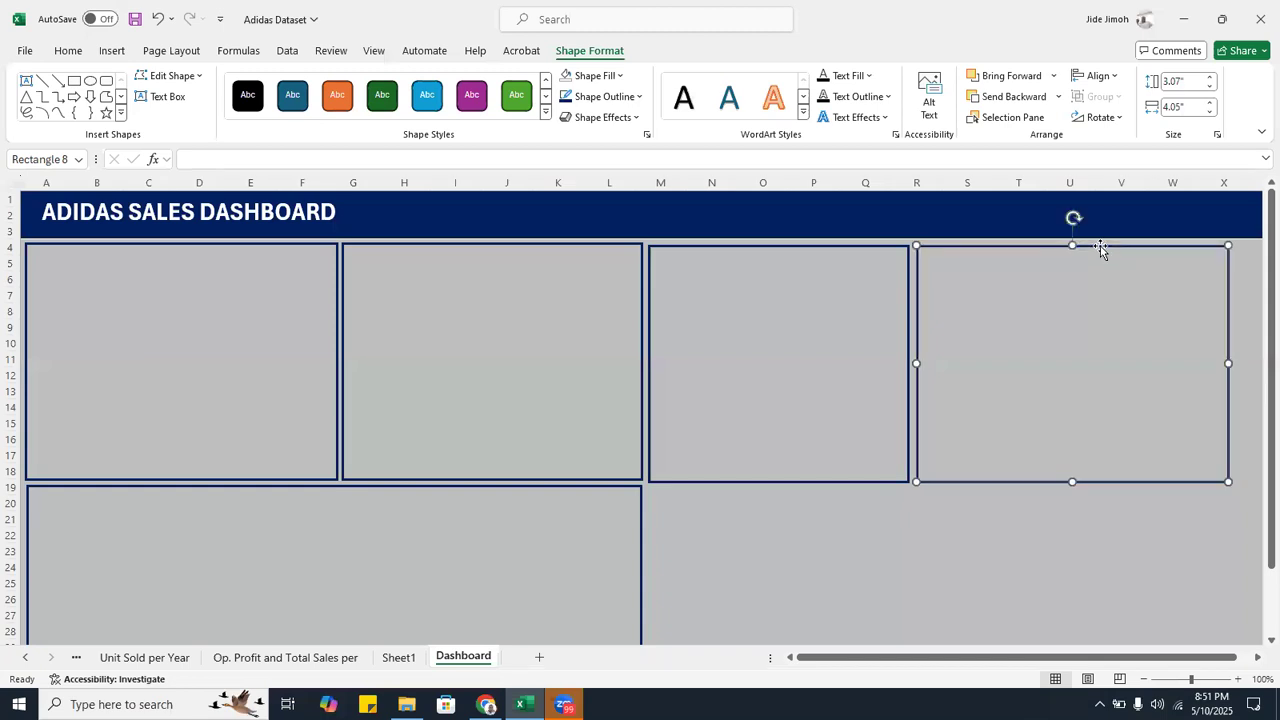
pyautogui.click(1160, 518)
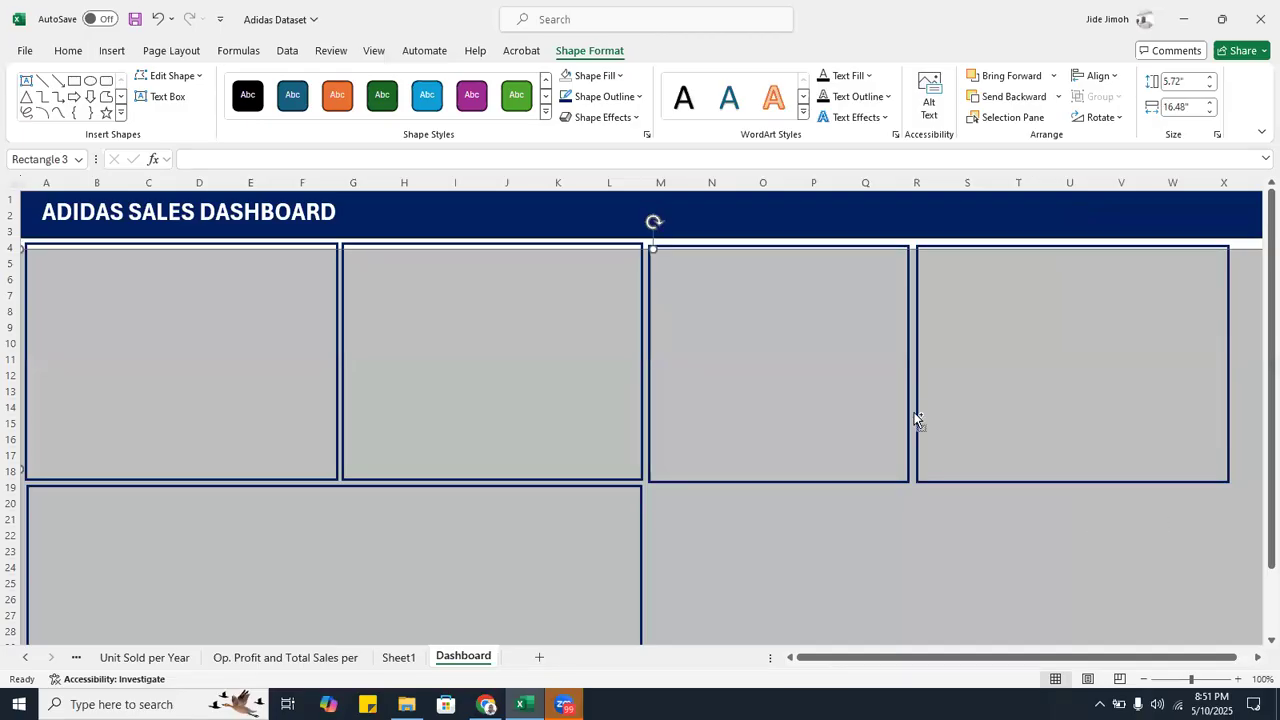
pyautogui.press('Up')
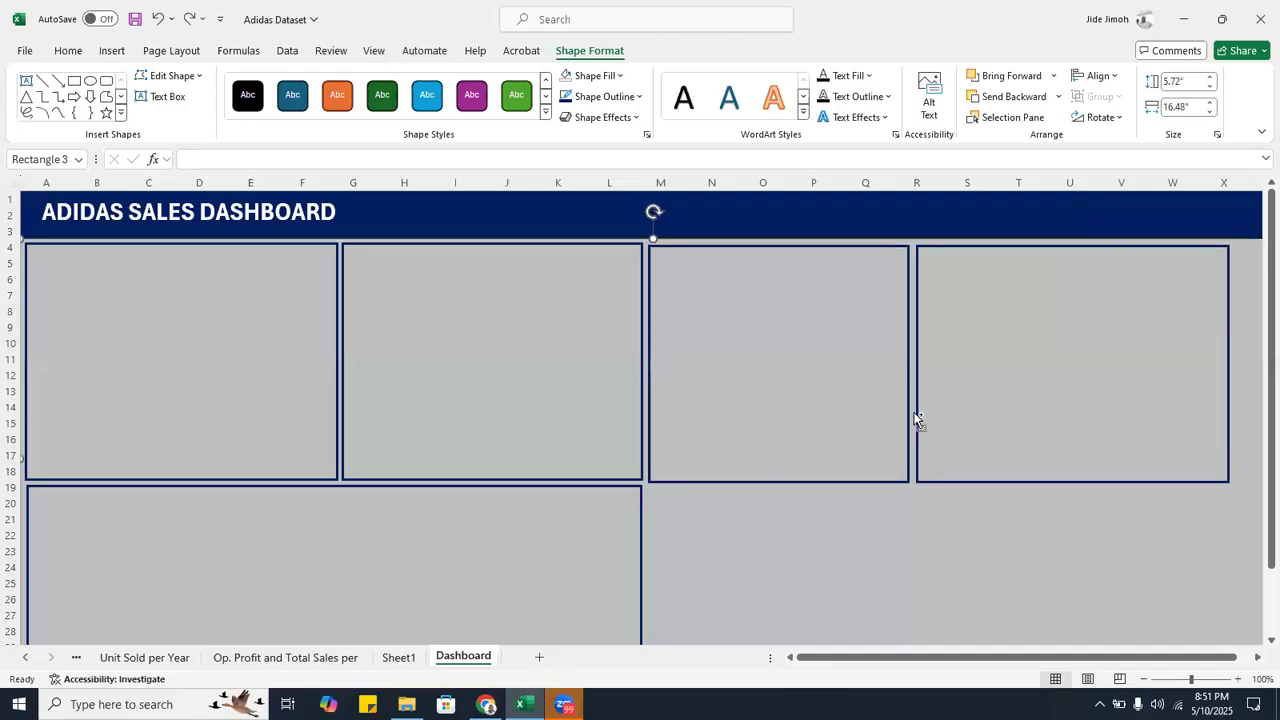
pyautogui.click(993, 482)
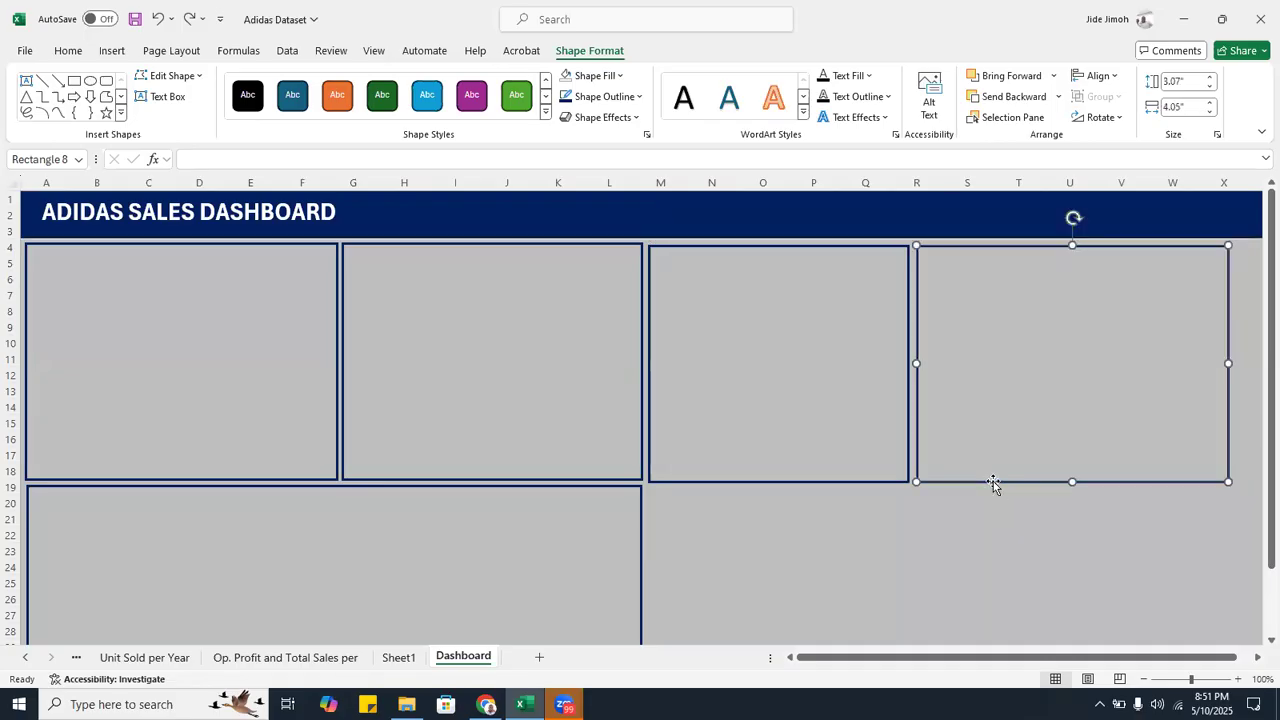
pyautogui.hotkey('ctrl', 'Left')
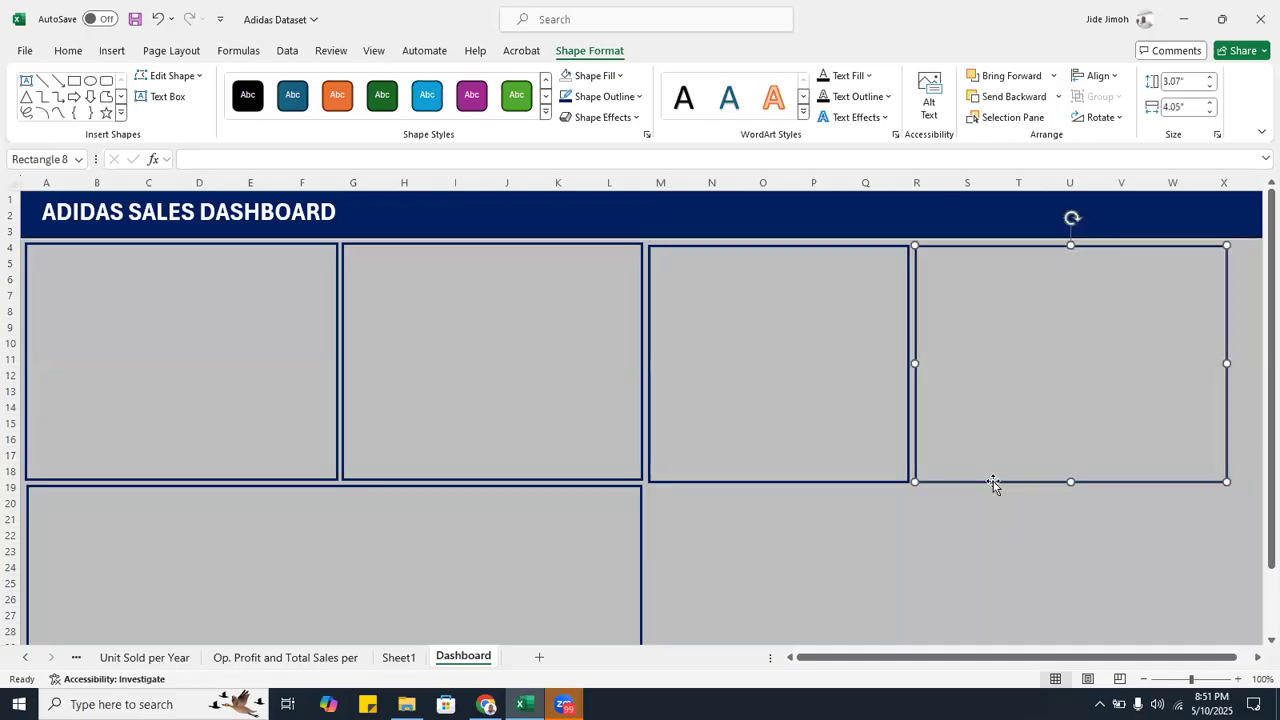
# - Widen the fourth upper-row frame to about 4.71" so it reaches nearly to the banner's end in column Y
pyautogui.click(1120, 580)
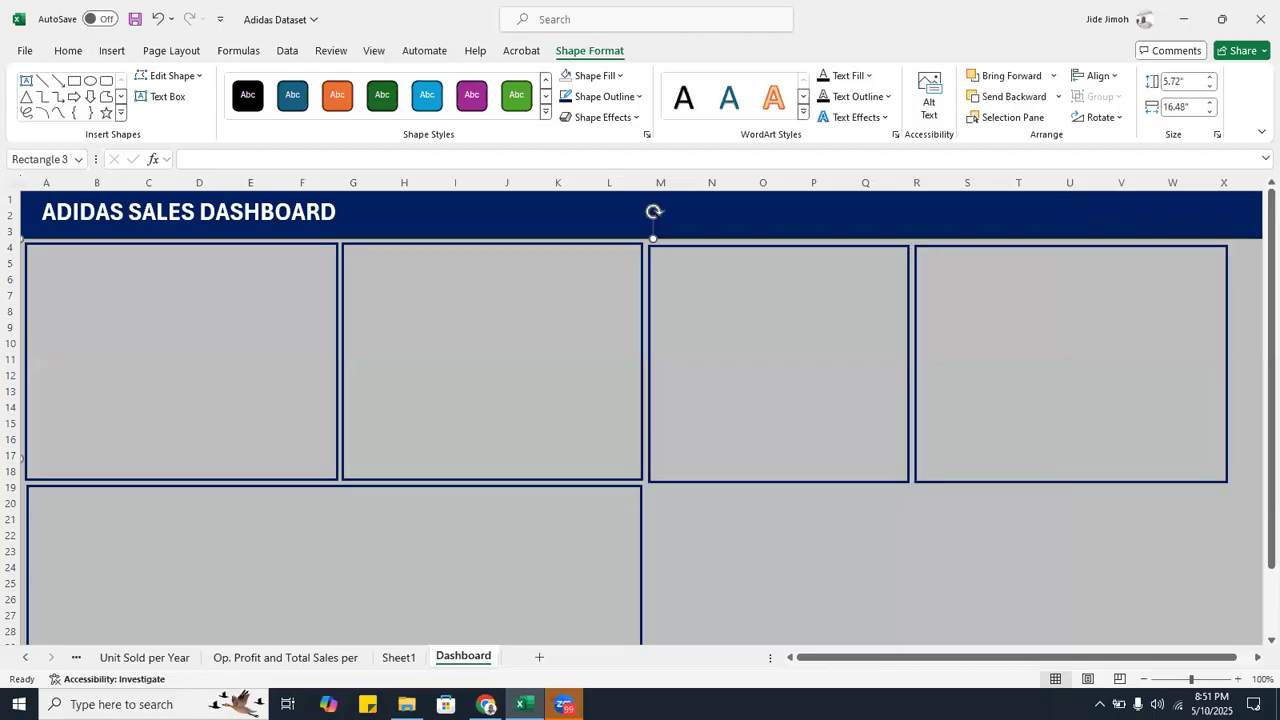
pyautogui.click(1257, 660)
pyautogui.click(1257, 660)
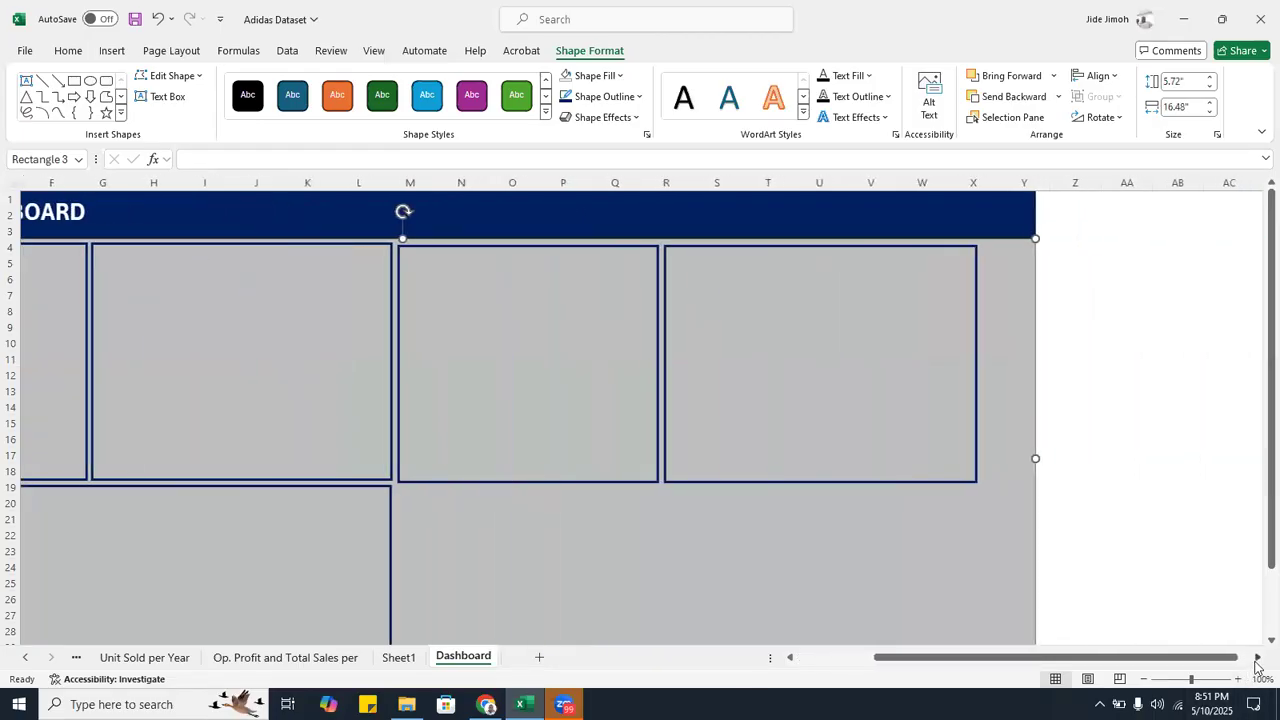
pyautogui.click(950, 251)
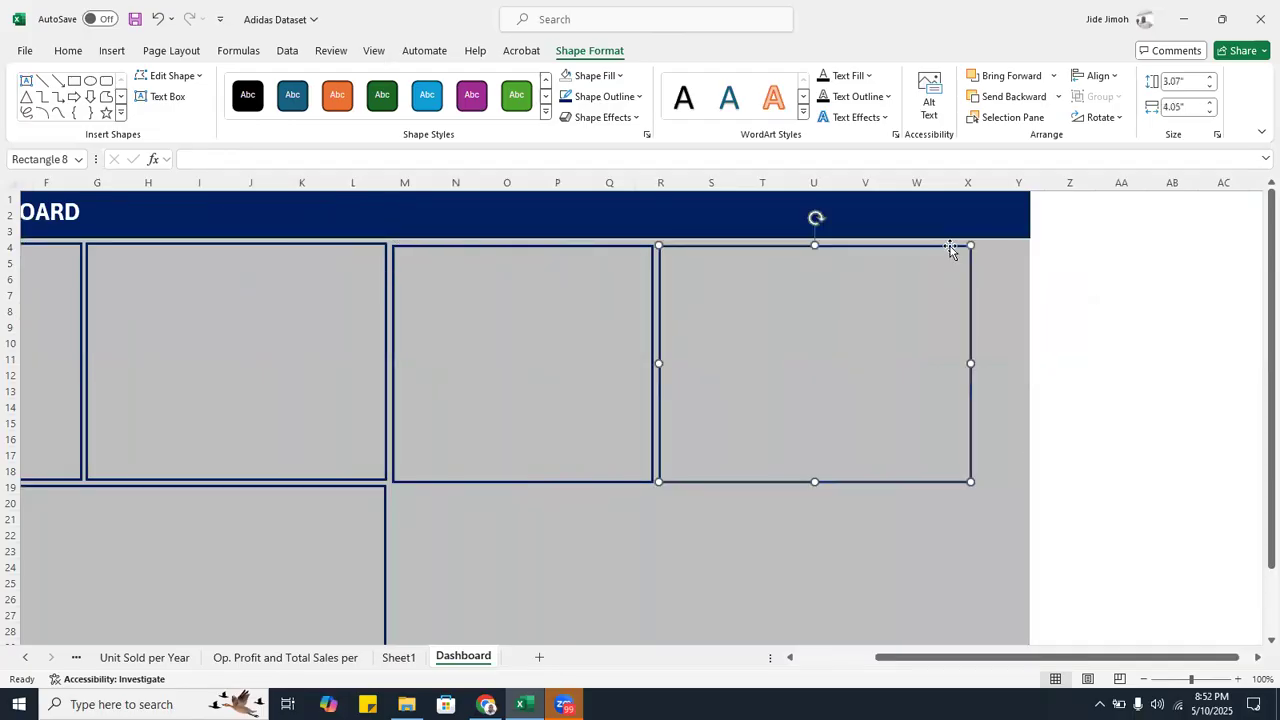
pyautogui.moveTo(971, 363); pyautogui.dragTo(1023, 362)
pyautogui.moveTo(1020, 363); pyautogui.dragTo(1020, 363)
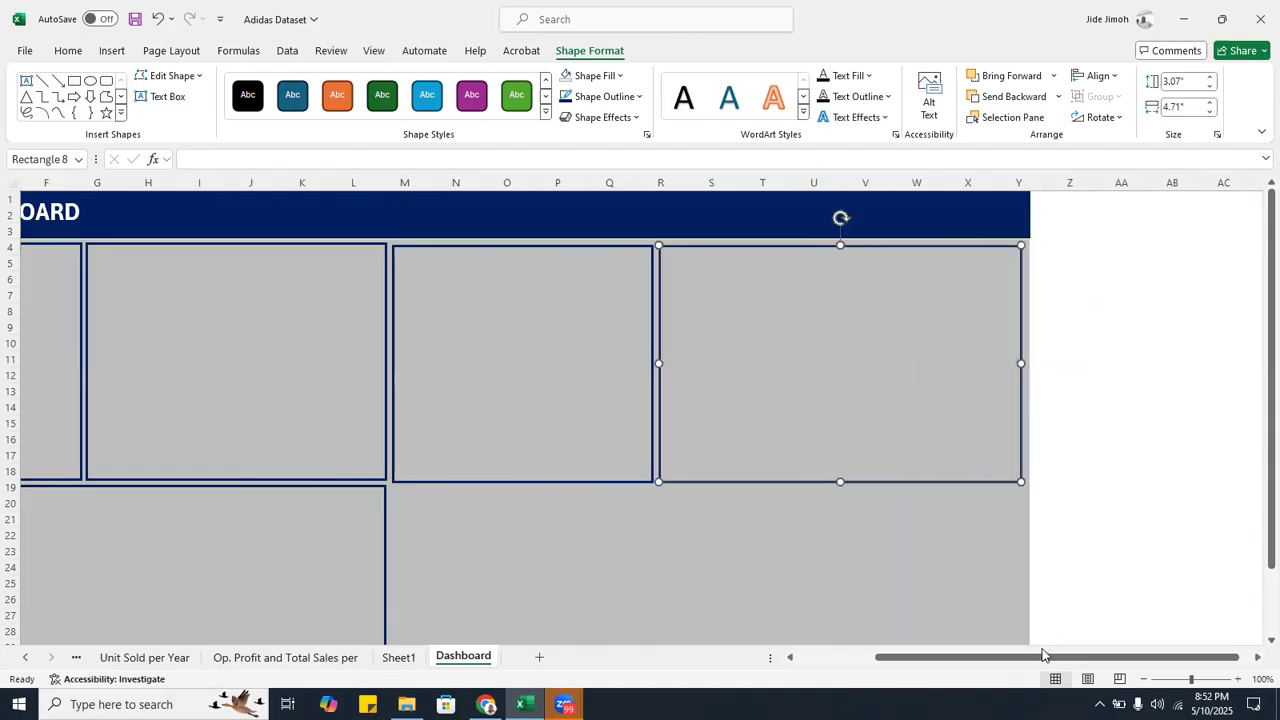
# - Align the third and fourth frames with the upper row's top edge and spacing, and widen the fourth to about 4.75"
pyautogui.moveTo(1012, 658); pyautogui.dragTo(735, 323)
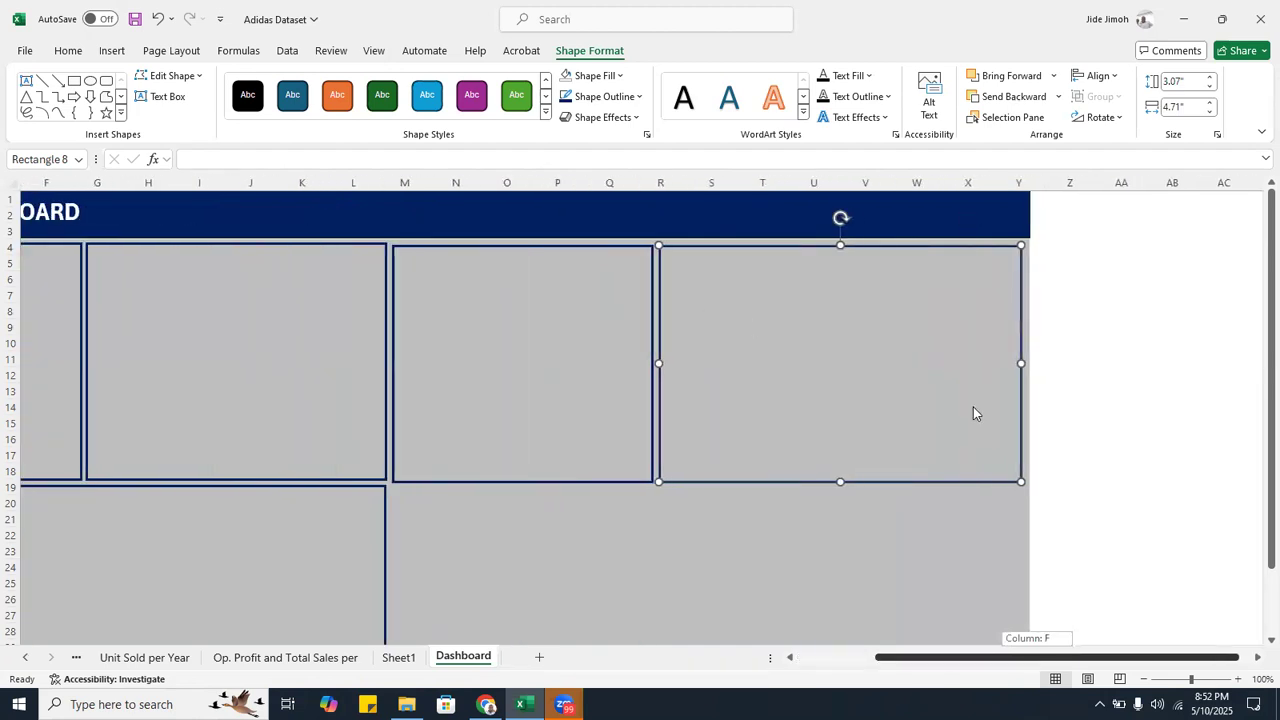
pyautogui.moveTo(557, 255); pyautogui.dragTo(541, 244)
pyautogui.click(543, 248)
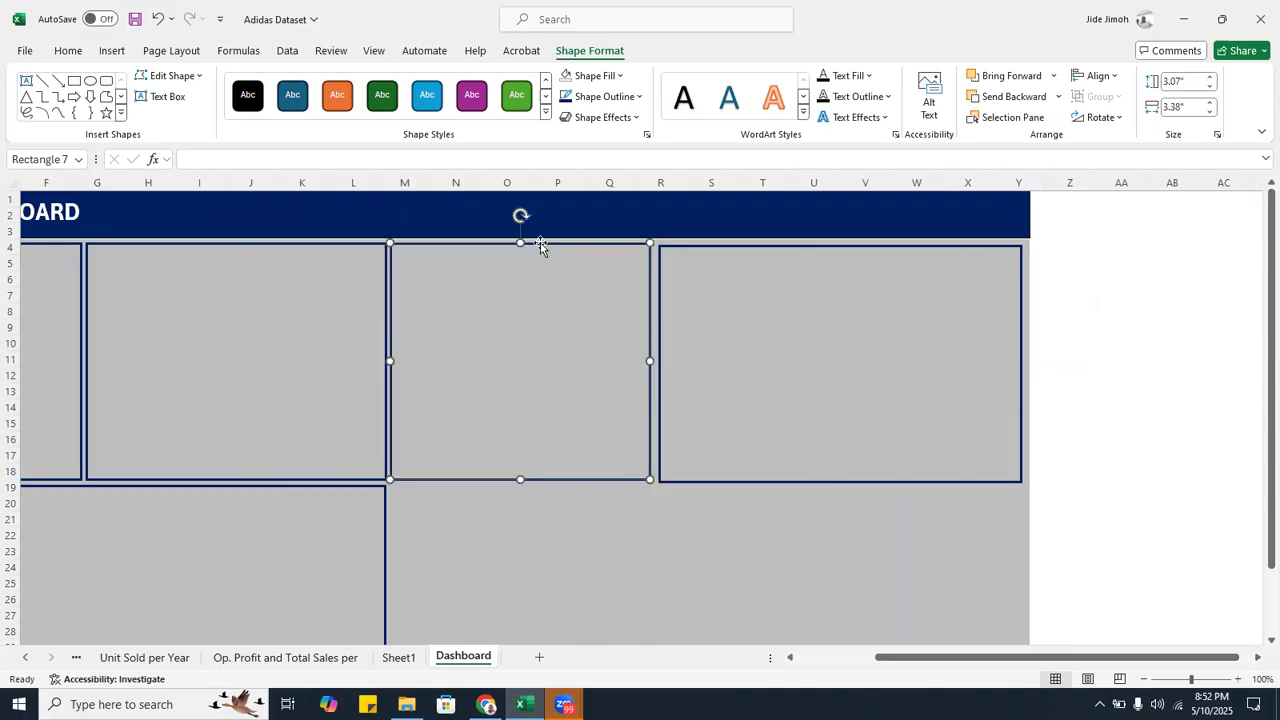
pyautogui.click(690, 247)
pyautogui.moveTo(689, 246); pyautogui.dragTo(687, 246)
pyautogui.moveTo(1016, 362); pyautogui.dragTo(1020, 362)
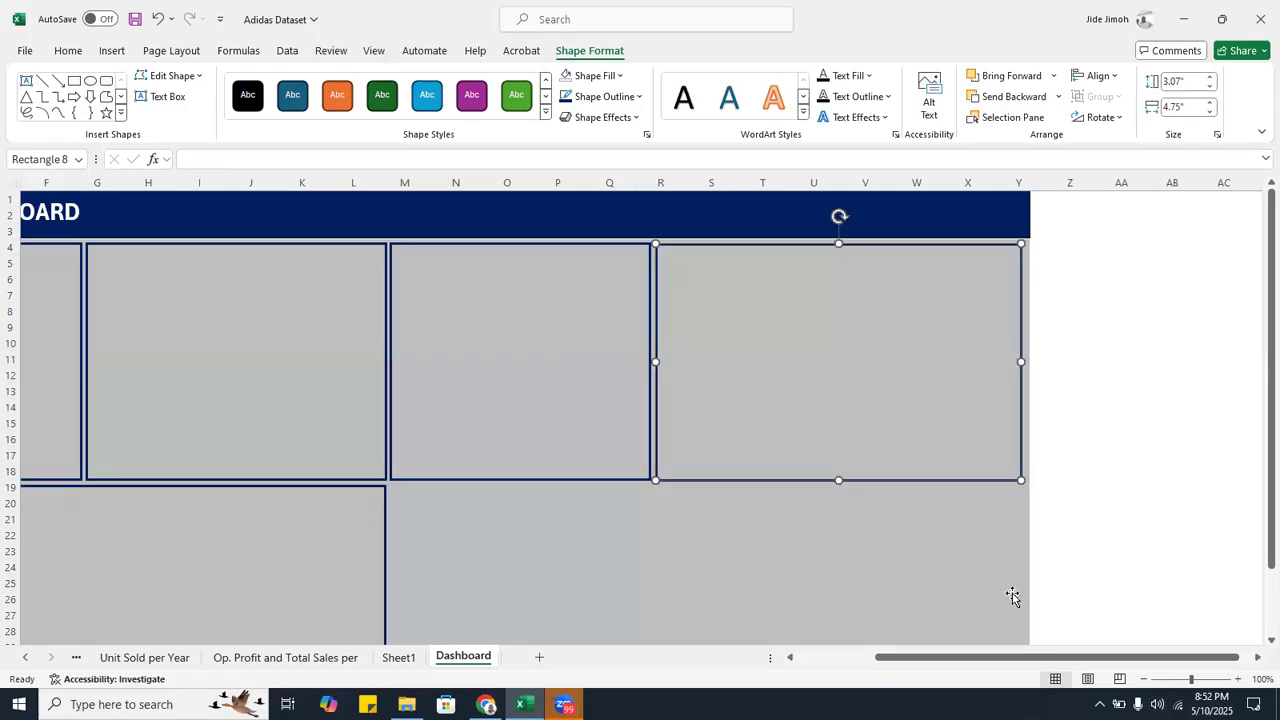
# - Extend the grey background rectangle down to row 44, making it about 8.55" high
pyautogui.moveTo(1001, 657); pyautogui.dragTo(897, 655)
pyautogui.scroll(-2, 827, 520)
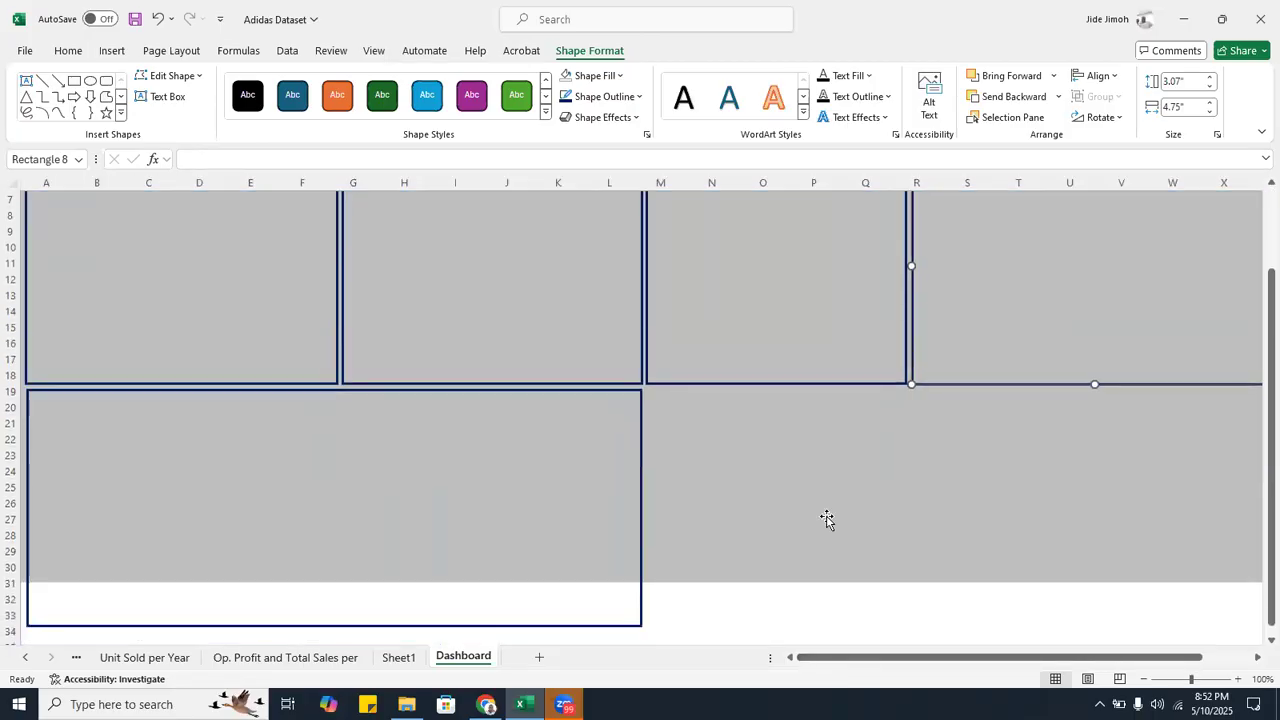
pyautogui.scroll(-4, 827, 520)
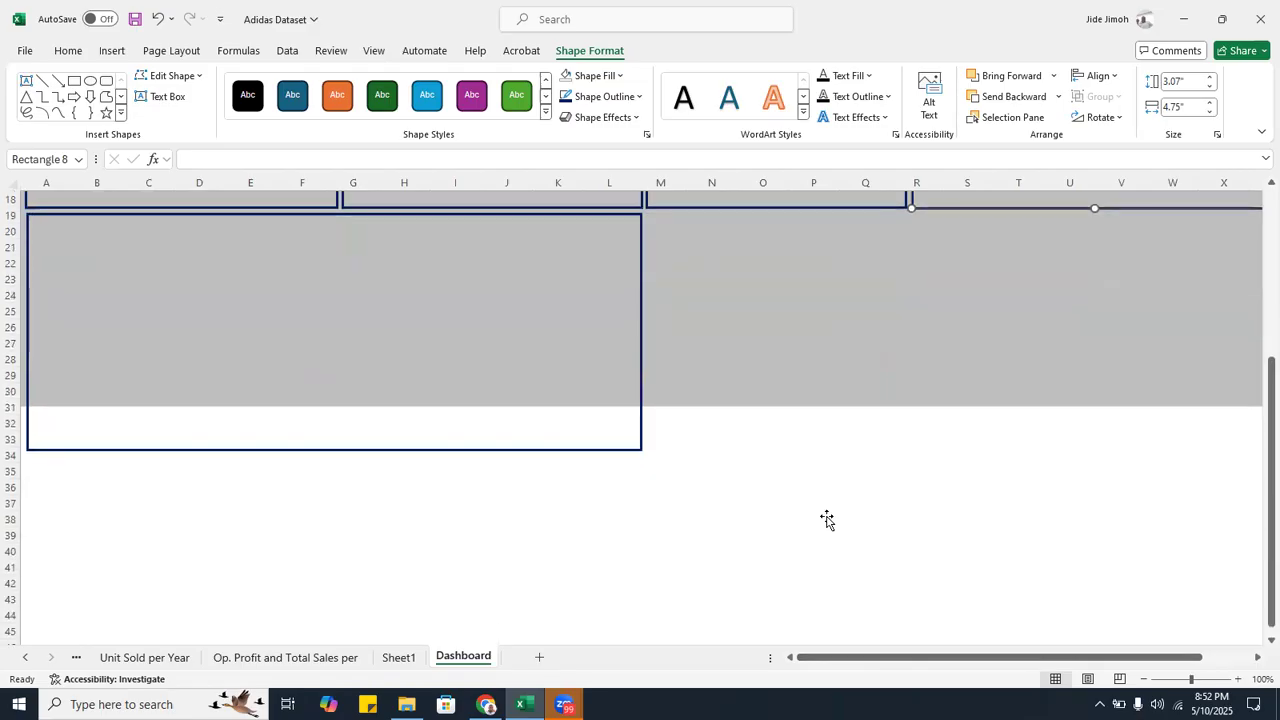
pyautogui.click(814, 380)
pyautogui.moveTo(651, 405); pyautogui.dragTo(646, 624)
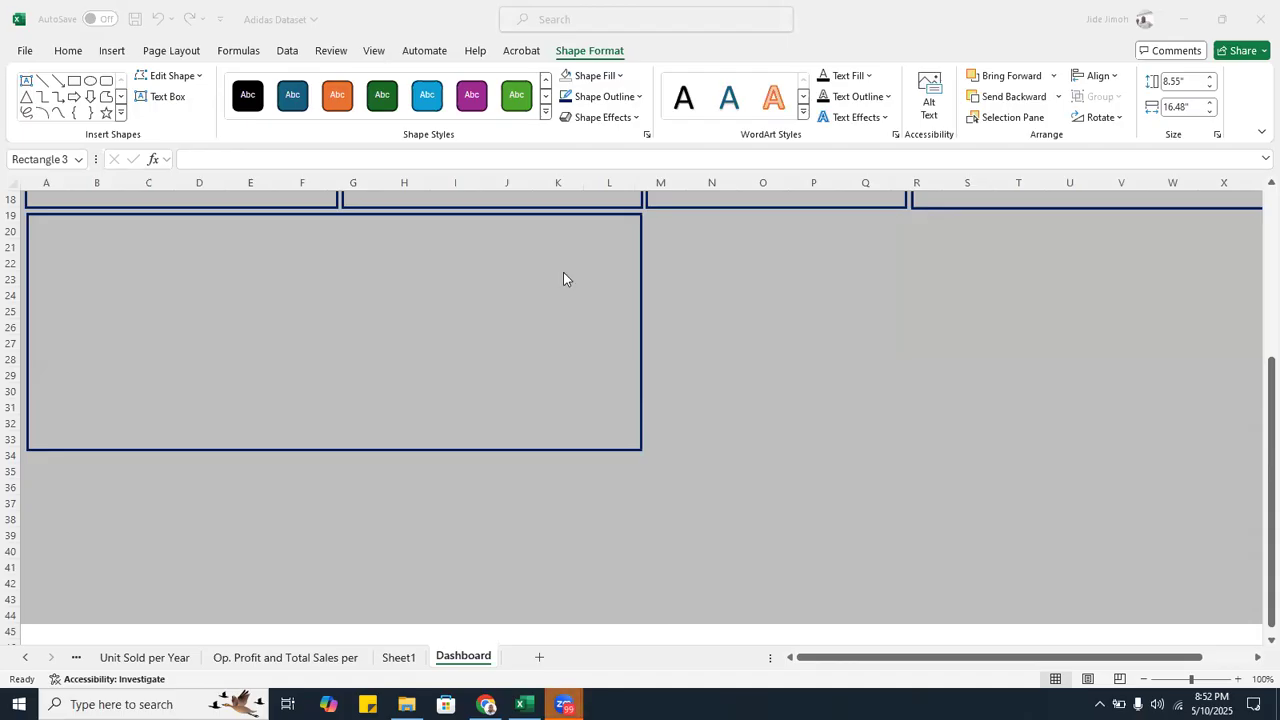
# - Narrow the lower frame to about 7.09" so it ends in column K
pyautogui.click(643, 326)
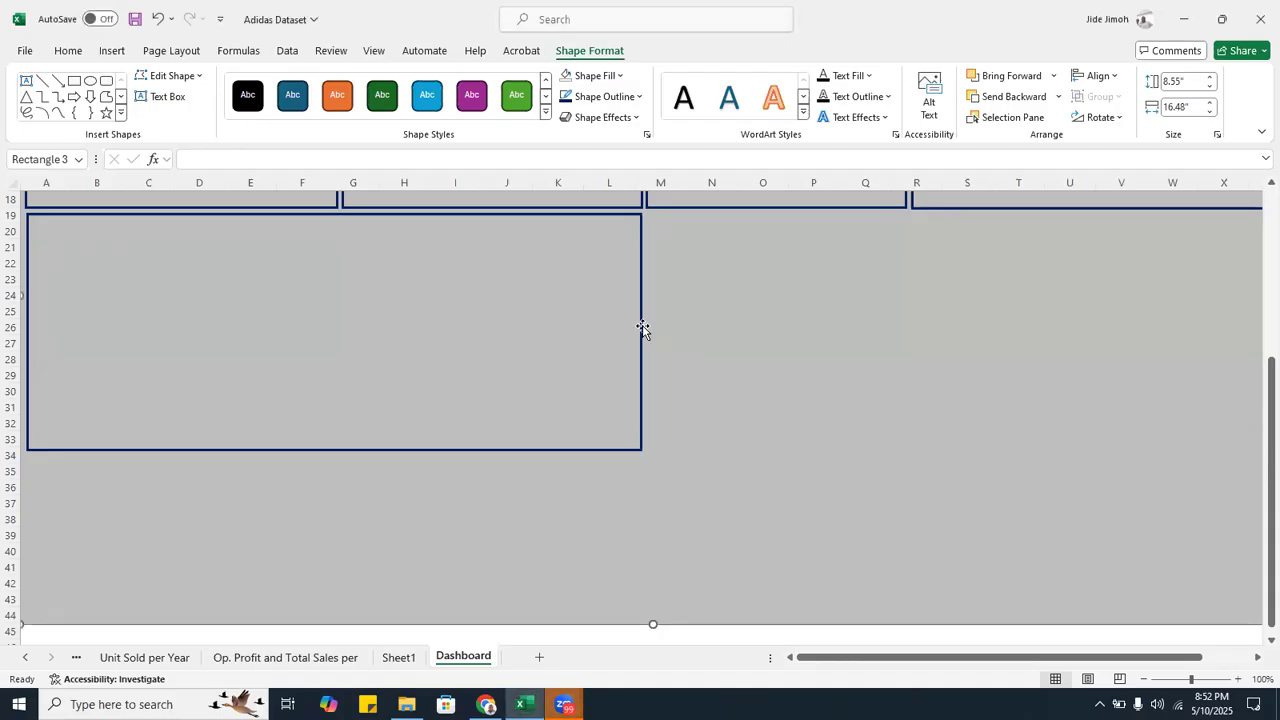
pyautogui.click(641, 330)
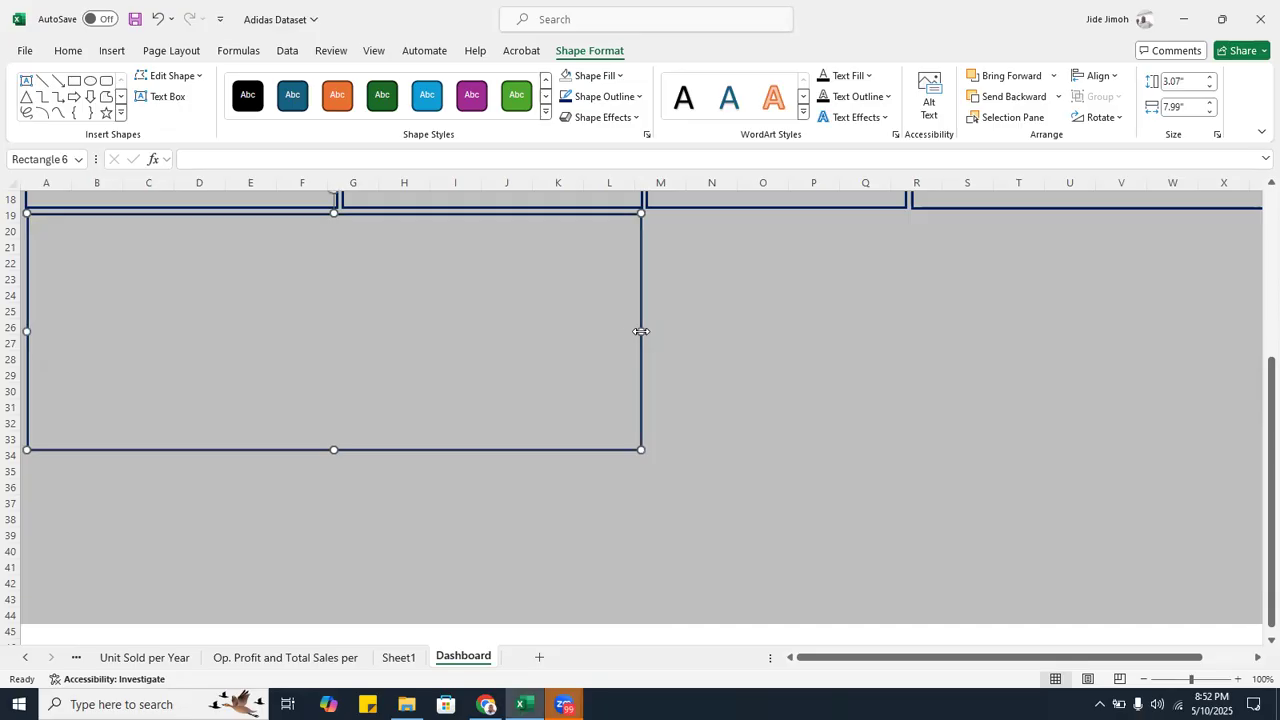
pyautogui.moveTo(640, 332); pyautogui.dragTo(572, 336)
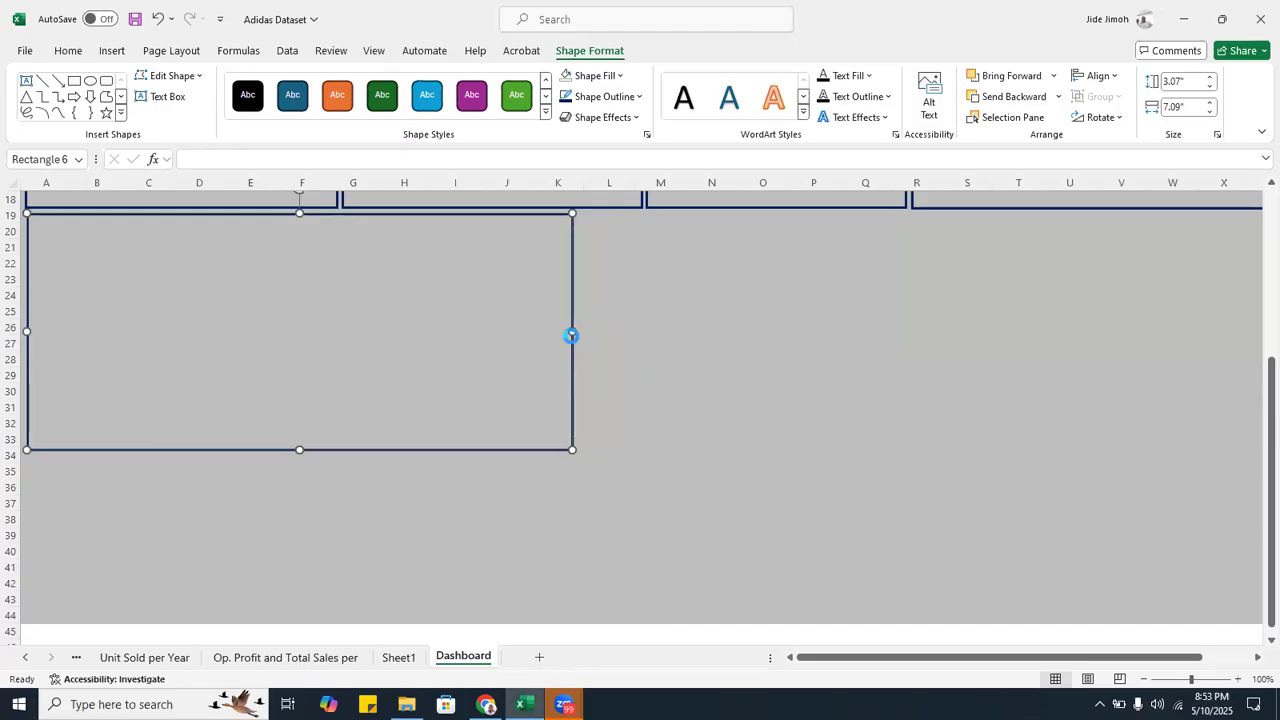
# - Duplicate the lower frame, place the copy beside it starting at column L, and narrow it to about 4.95"
pyautogui.hotkey('ctrl', 'd')
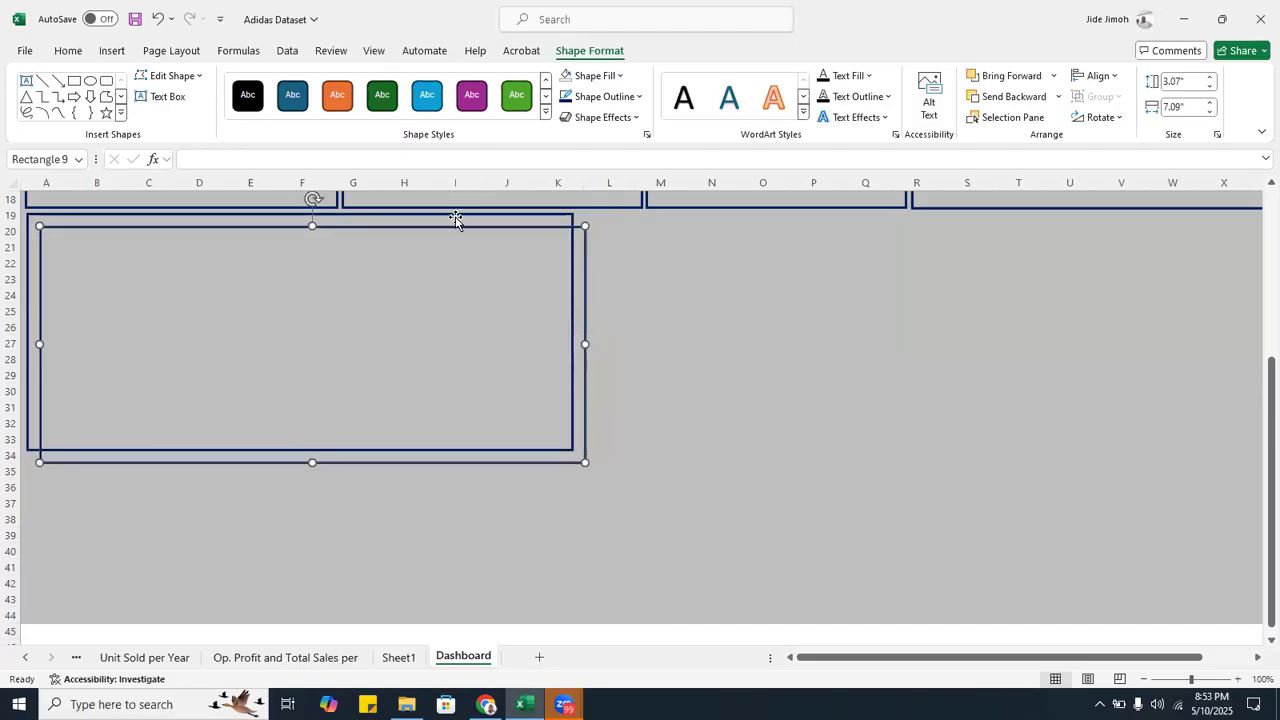
pyautogui.moveTo(453, 224); pyautogui.dragTo(994, 215)
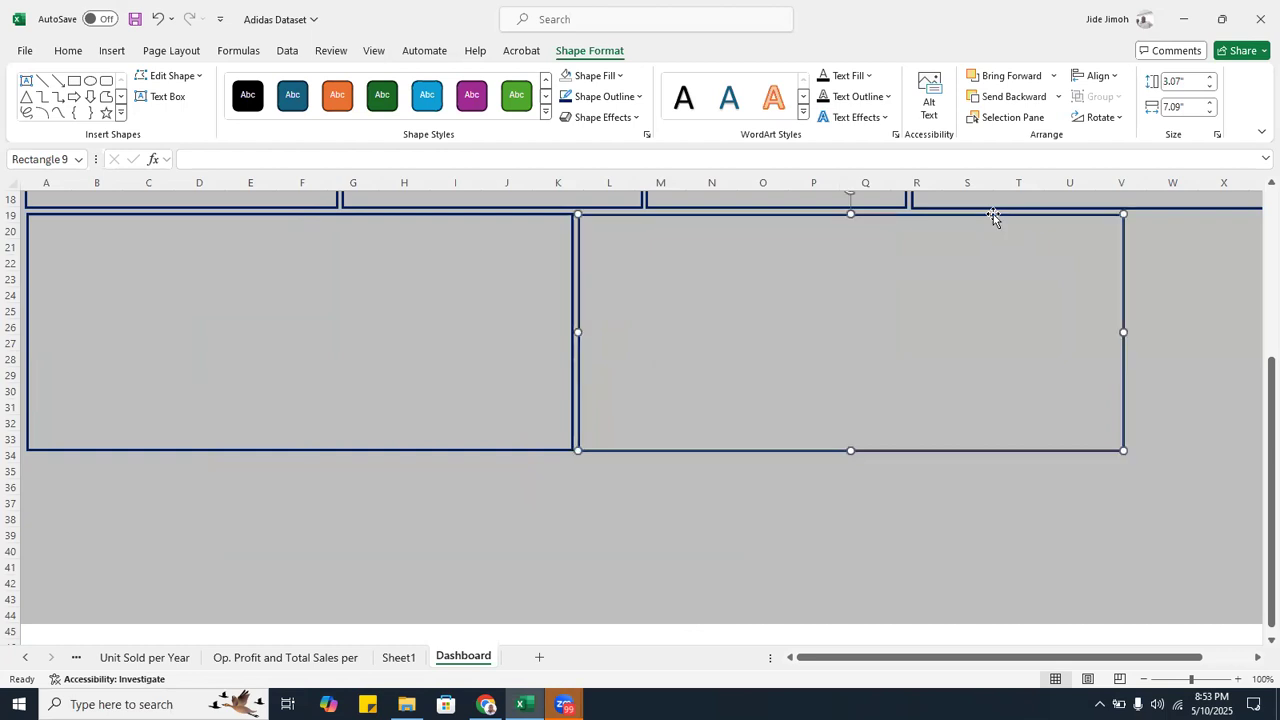
pyautogui.click(1257, 657)
pyautogui.click(1257, 658)
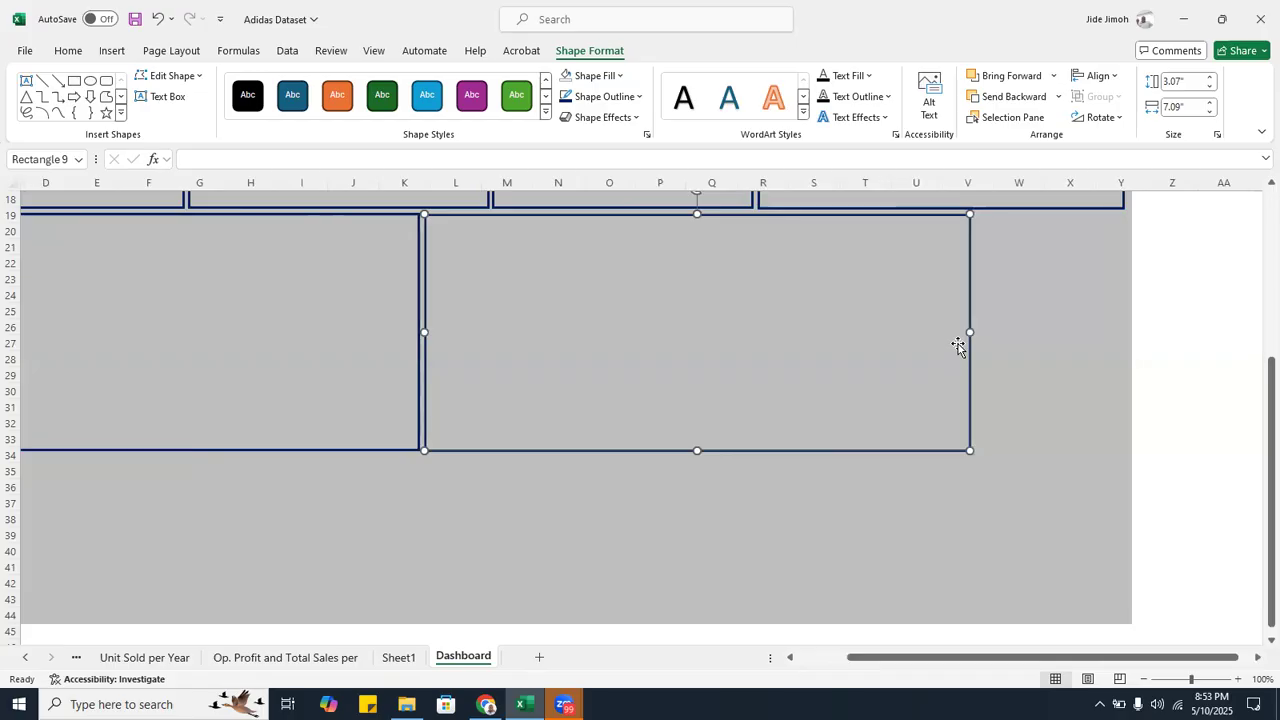
pyautogui.moveTo(969, 332); pyautogui.dragTo(805, 272)
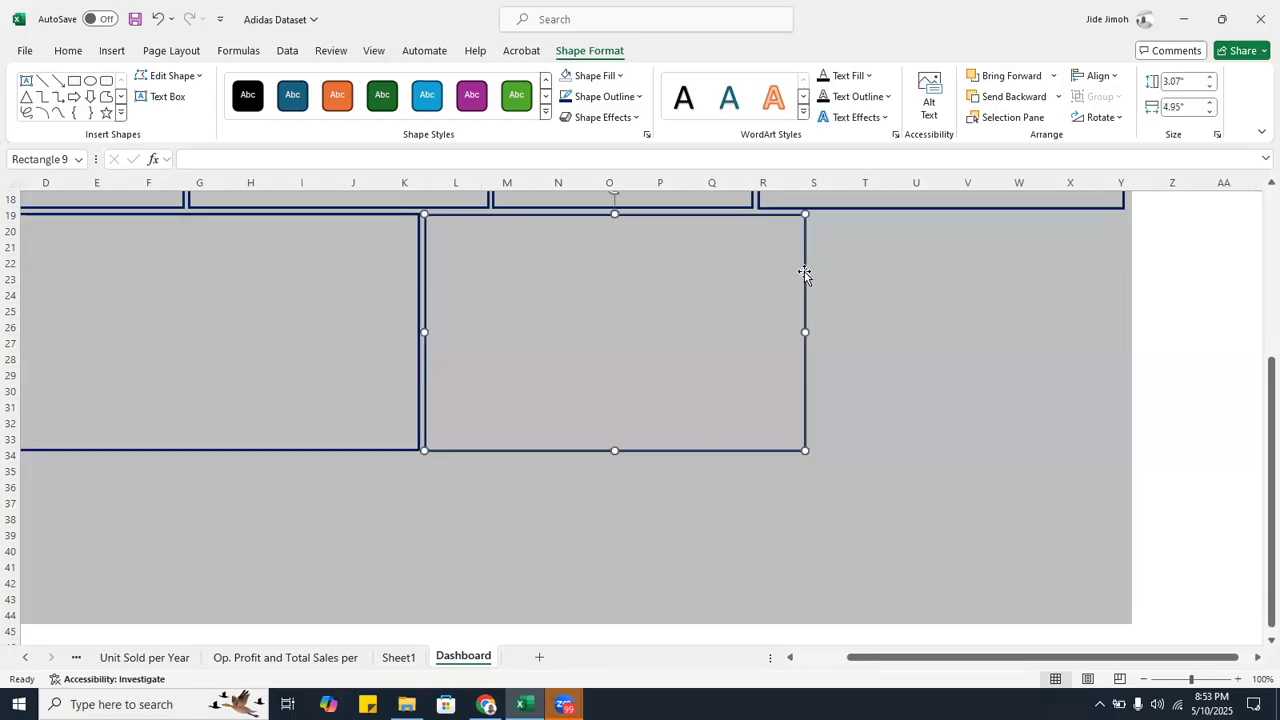
# - Duplicate the second row's middle frame, place the copy beside it starting at column S, and narrow it to end in column Y
pyautogui.hotkey('ctrl', 'd')
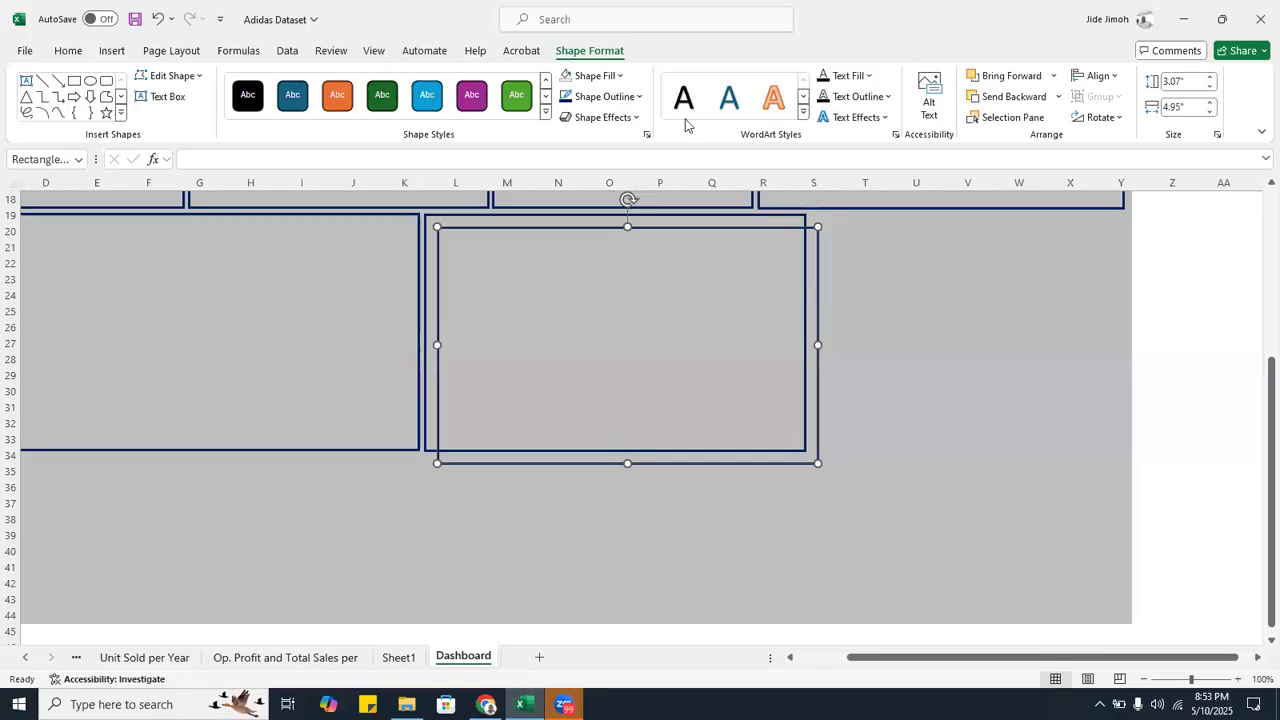
pyautogui.moveTo(720, 228); pyautogui.dragTo(1094, 230)
pyautogui.moveTo(1192, 347); pyautogui.dragTo(1122, 349)
pyautogui.click(814, 520)
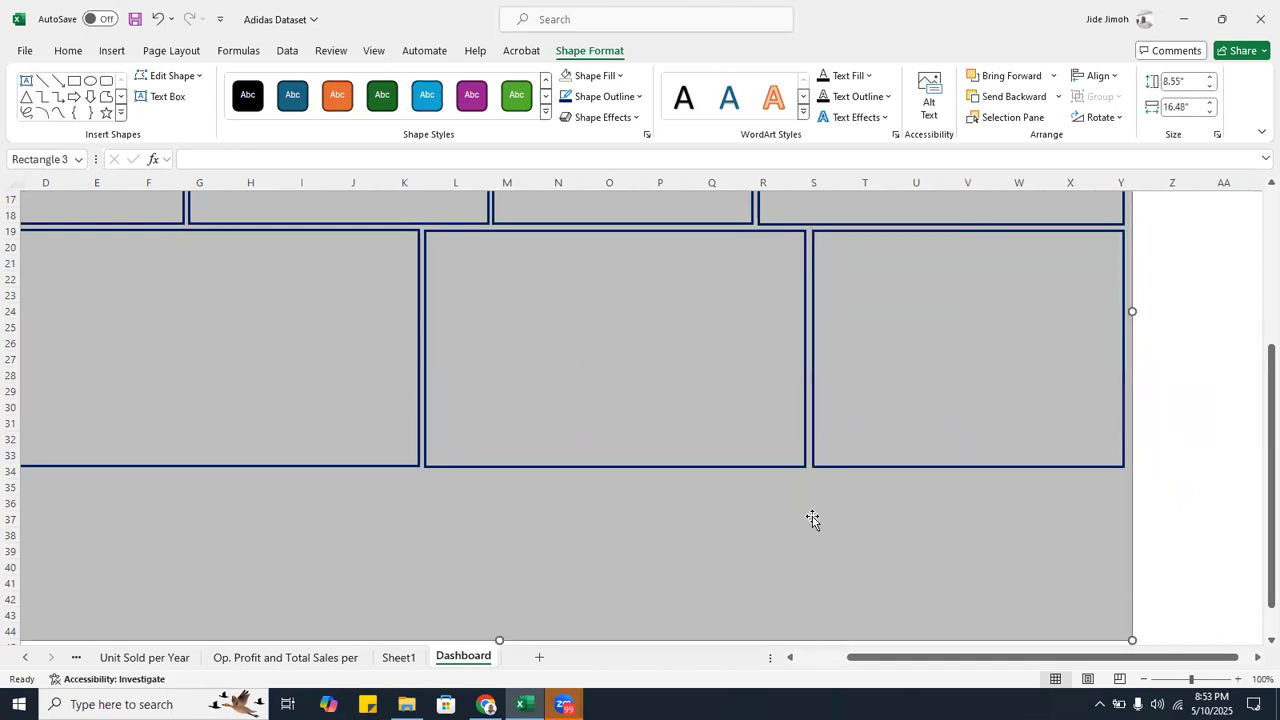
# - Extend the grey background rectangle down to row 59, making it about 11.6" high
pyautogui.scroll(4, 857, 465)
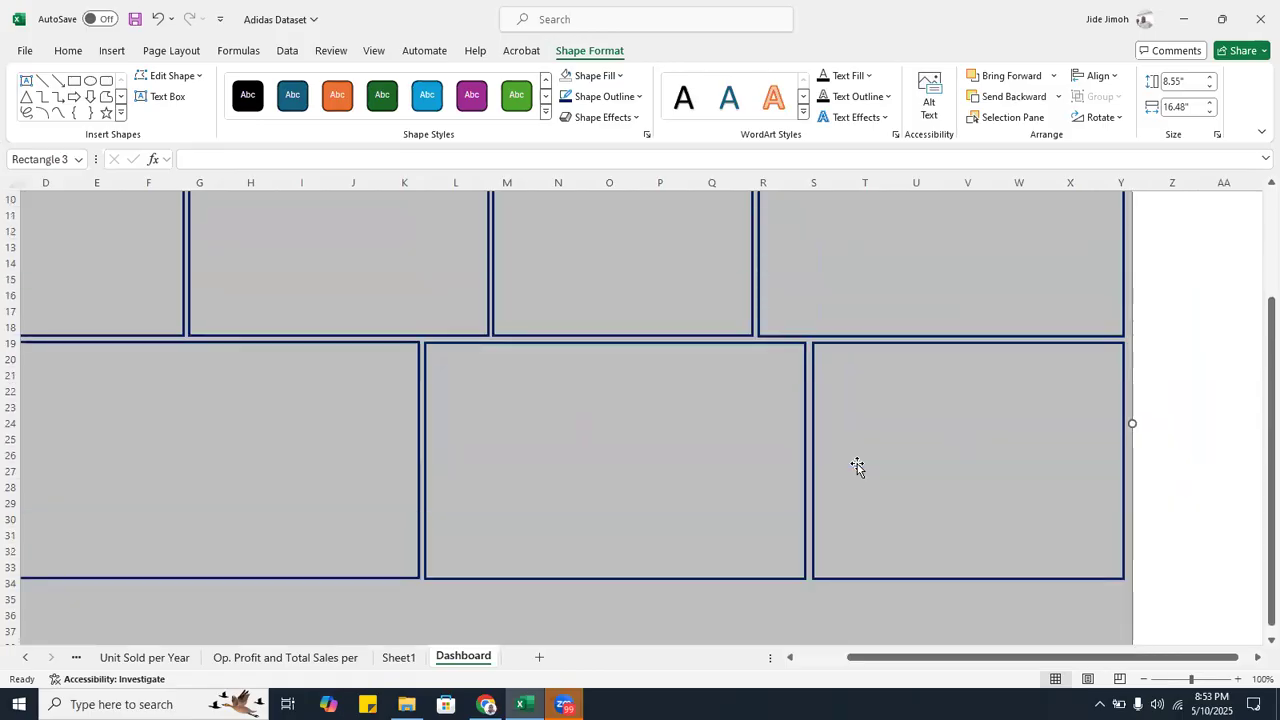
pyautogui.scroll(2, 857, 465)
pyautogui.scroll(-3, 857, 465)
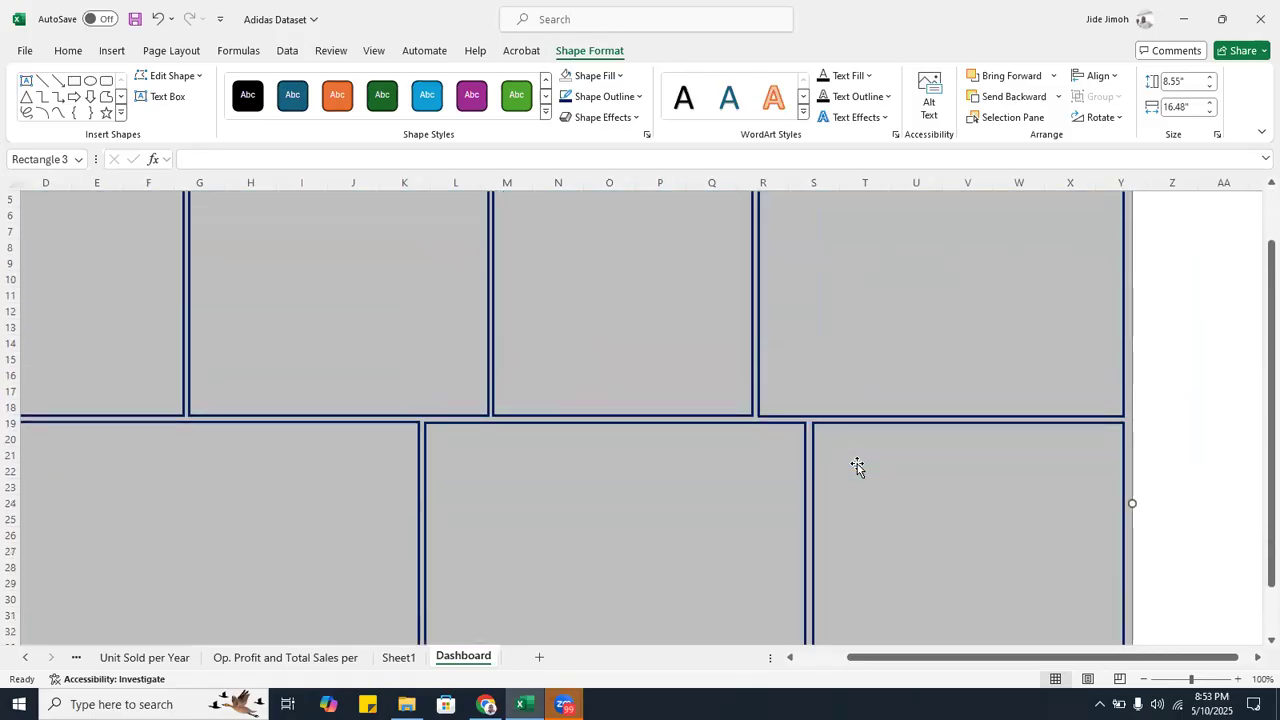
pyautogui.scroll(-4, 857, 465)
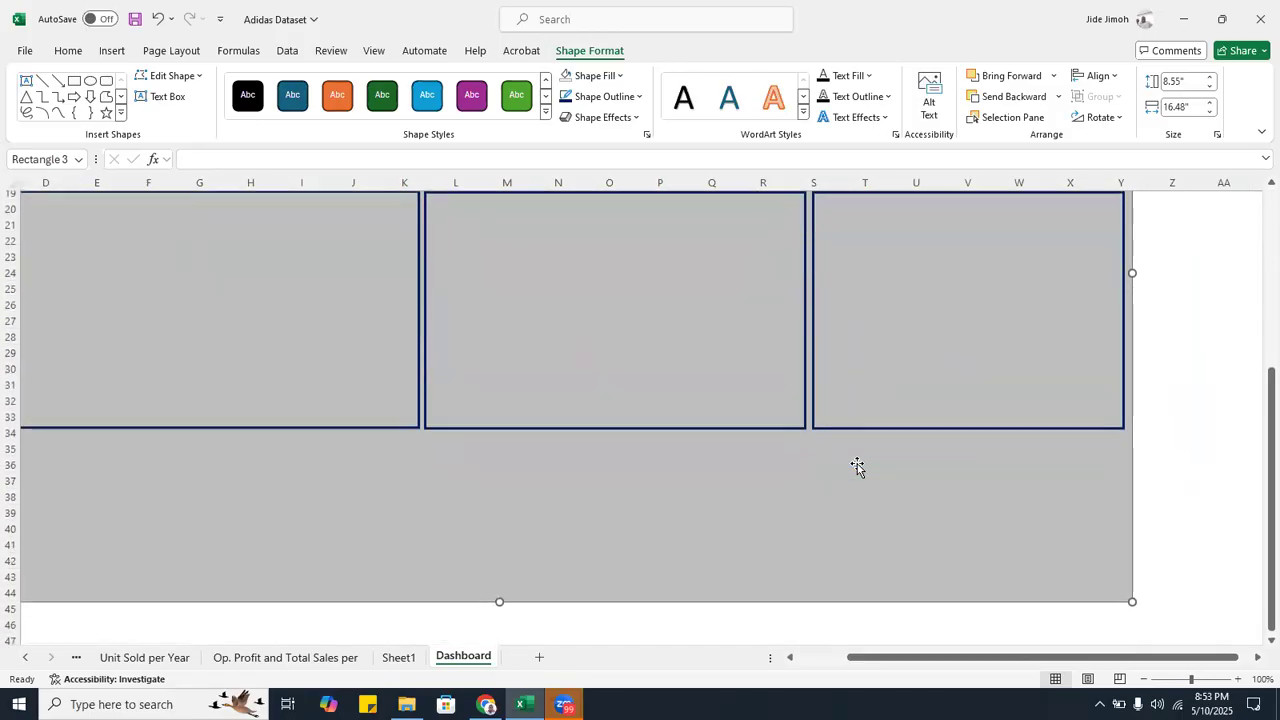
pyautogui.scroll(-7, 857, 465)
pyautogui.click(852, 444)
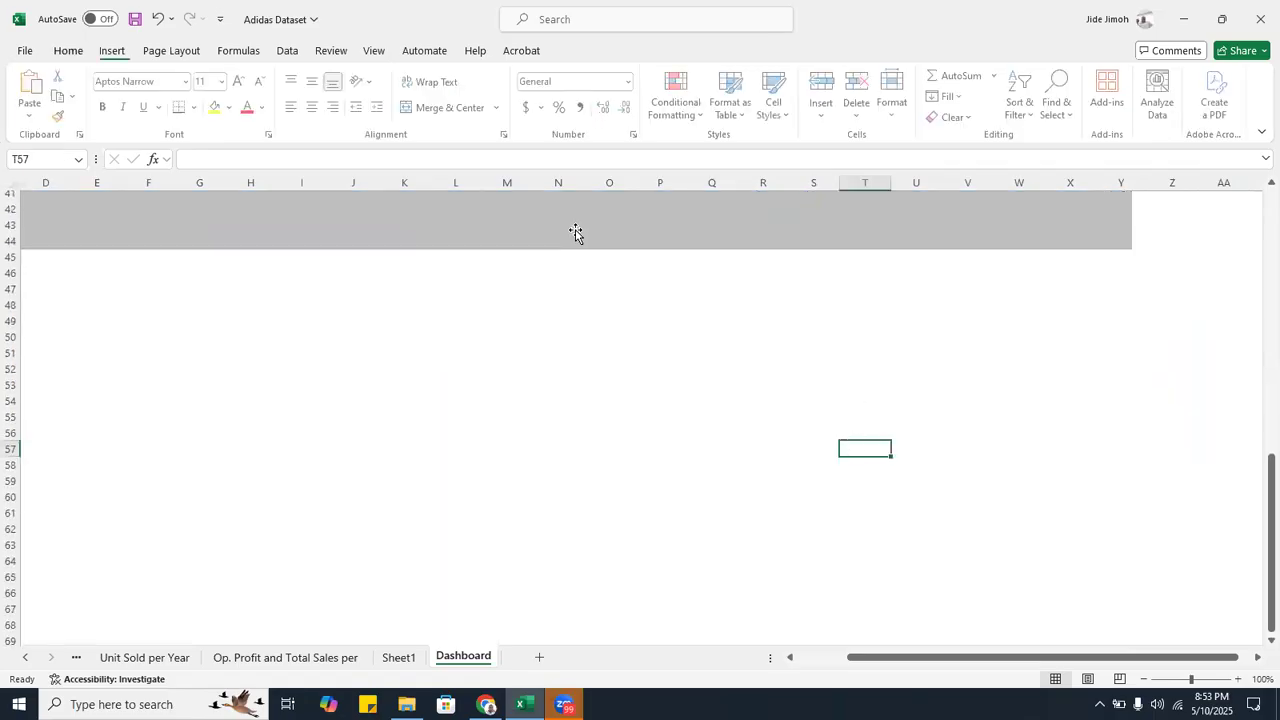
pyautogui.click(575, 233)
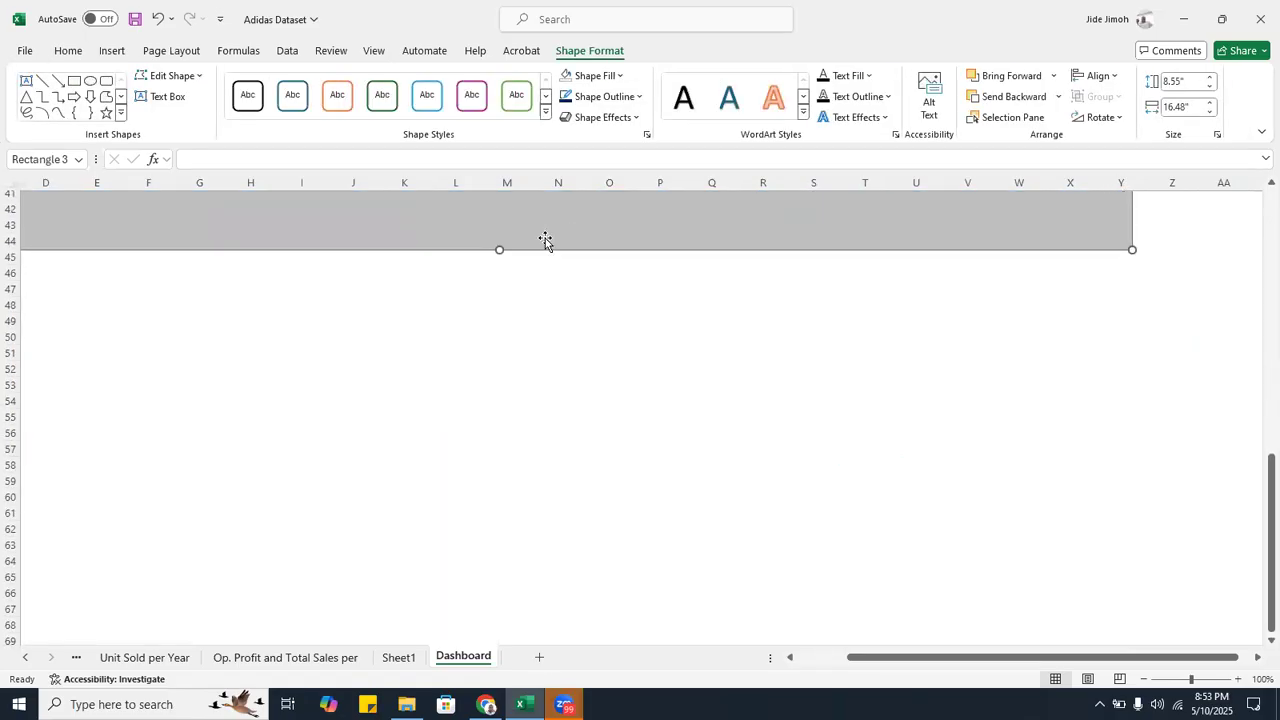
pyautogui.moveTo(503, 248); pyautogui.dragTo(501, 484)
# - Duplicate the second row's first frame, place the copy directly beneath it from row 34, and narrow it to about 5.79"
pyautogui.scroll(4, 556, 344)
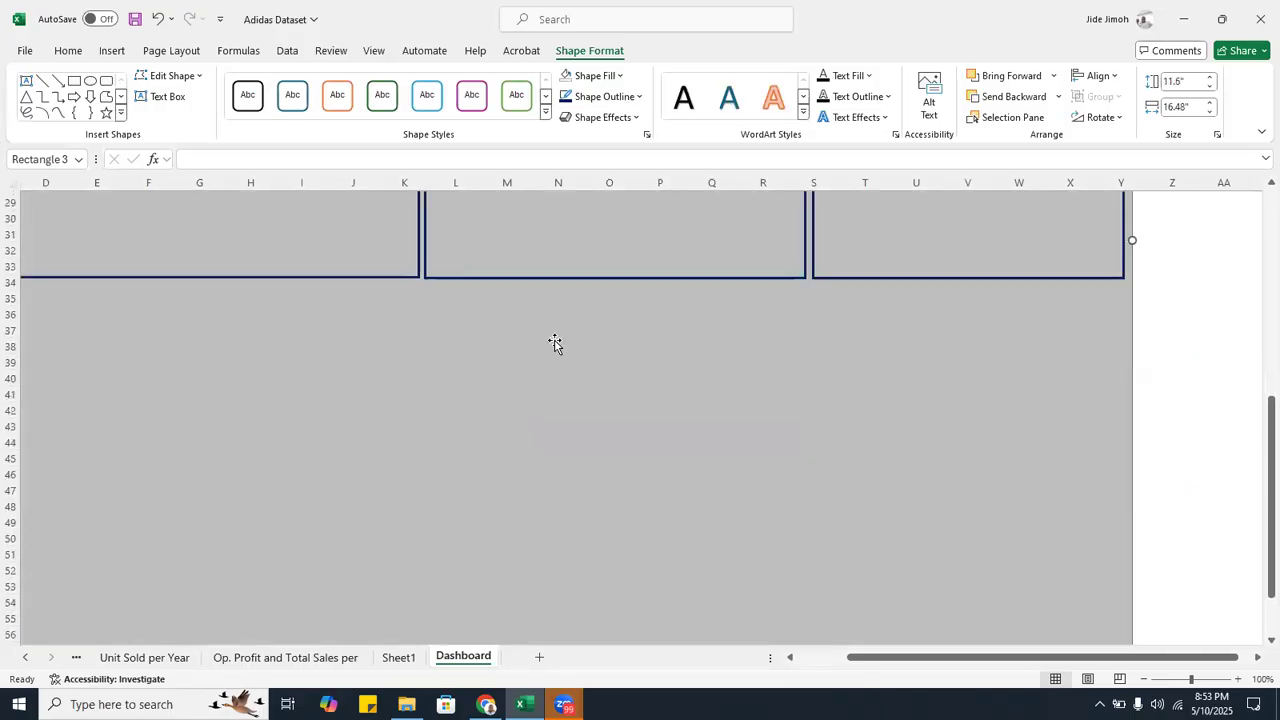
pyautogui.scroll(1, 556, 344)
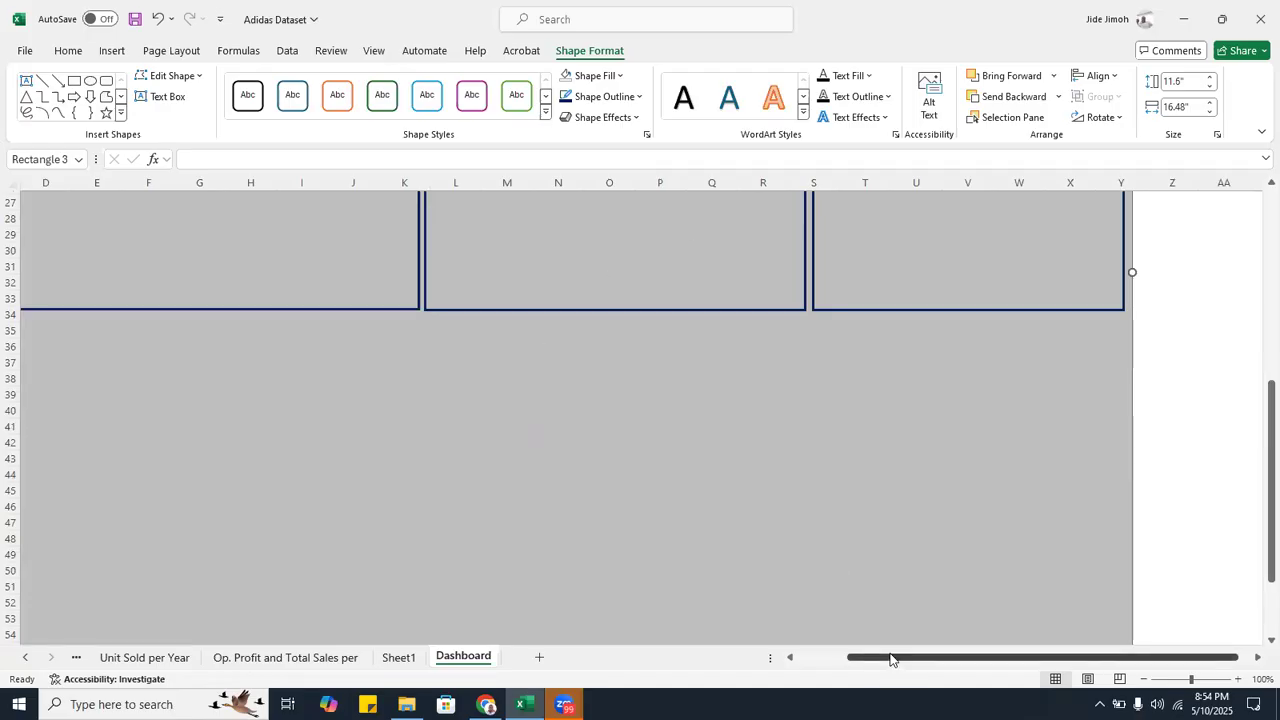
pyautogui.moveTo(890, 658); pyautogui.dragTo(777, 655)
pyautogui.scroll(2, 629, 429)
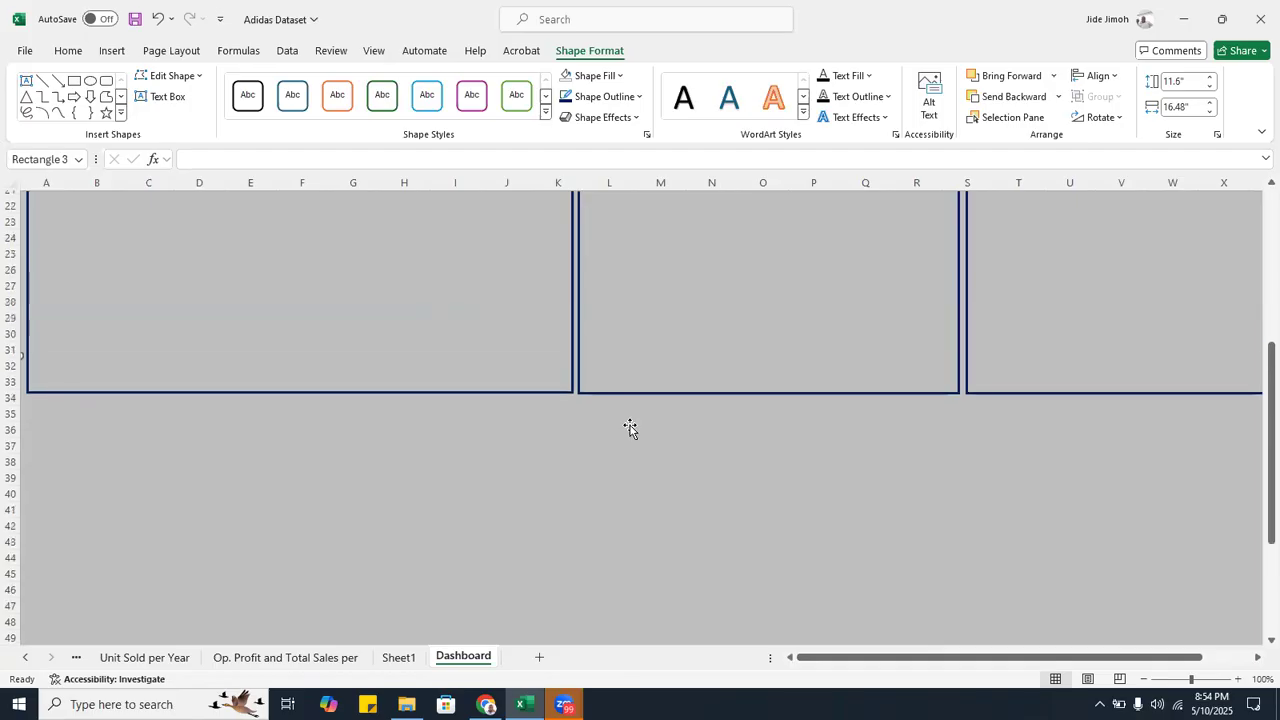
pyautogui.scroll(2, 629, 429)
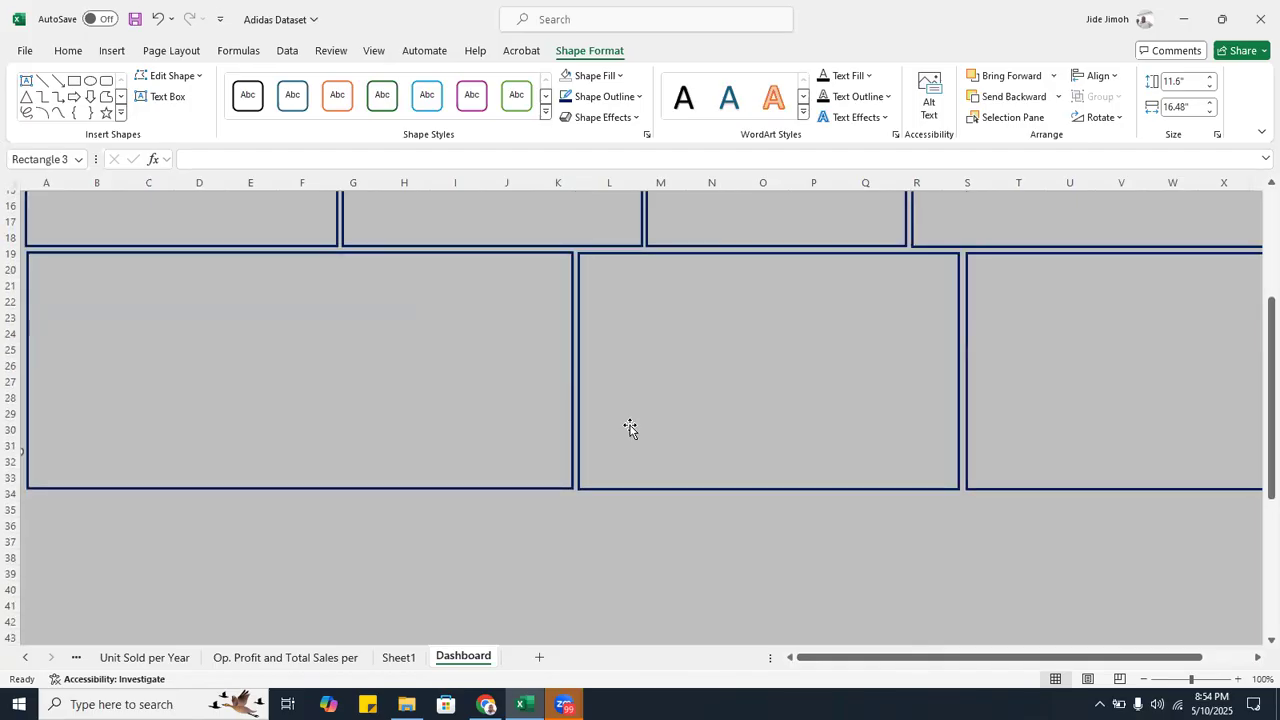
pyautogui.click(443, 488)
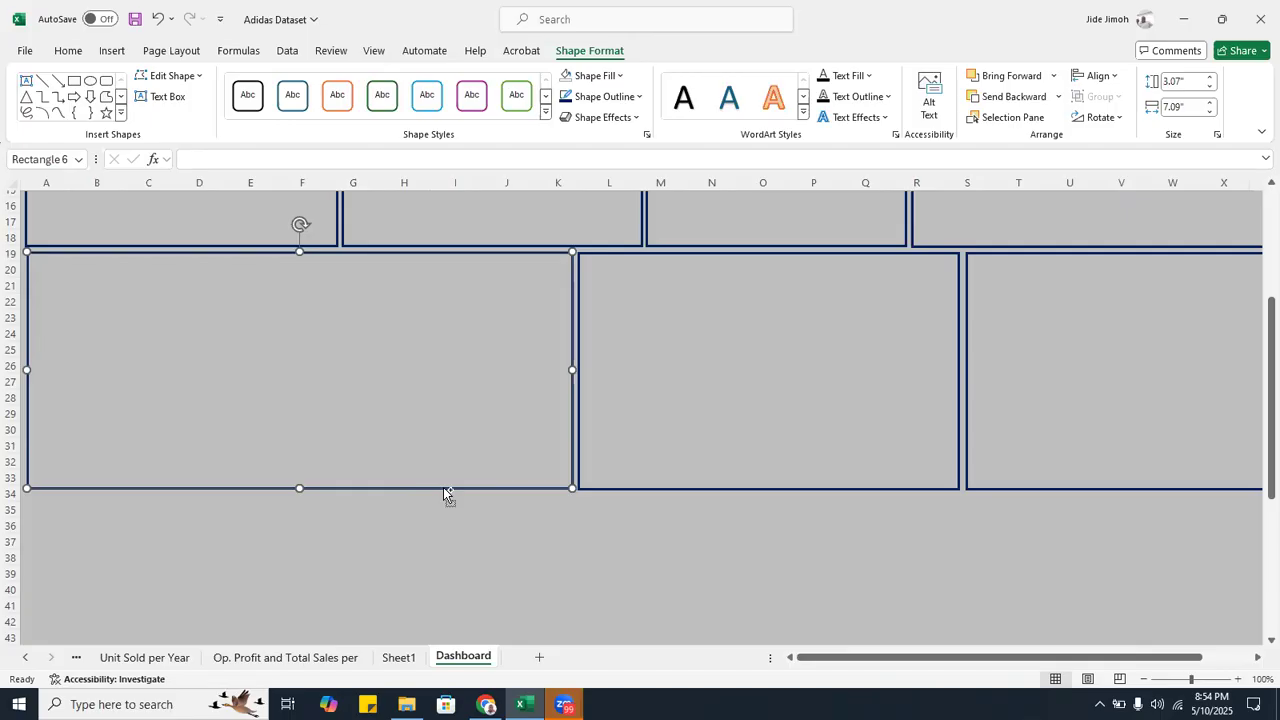
pyautogui.hotkey('ctrl', 'd')
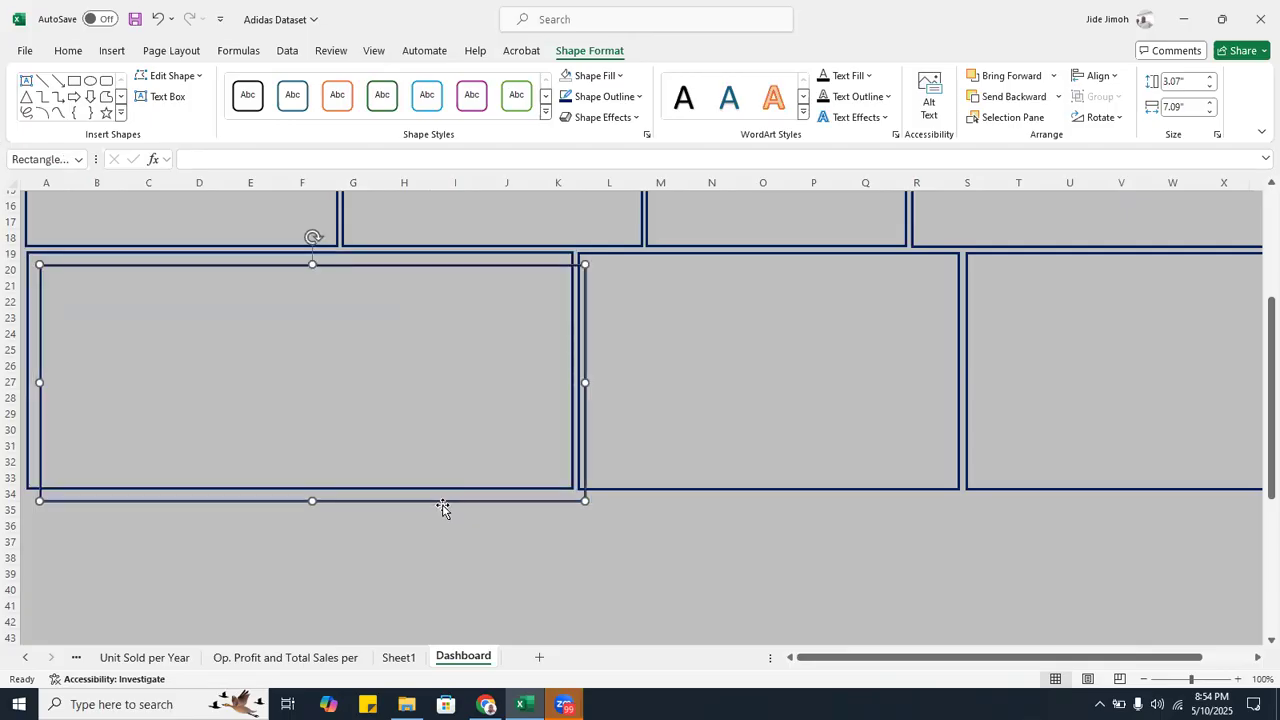
pyautogui.moveTo(443, 505); pyautogui.dragTo(434, 546)
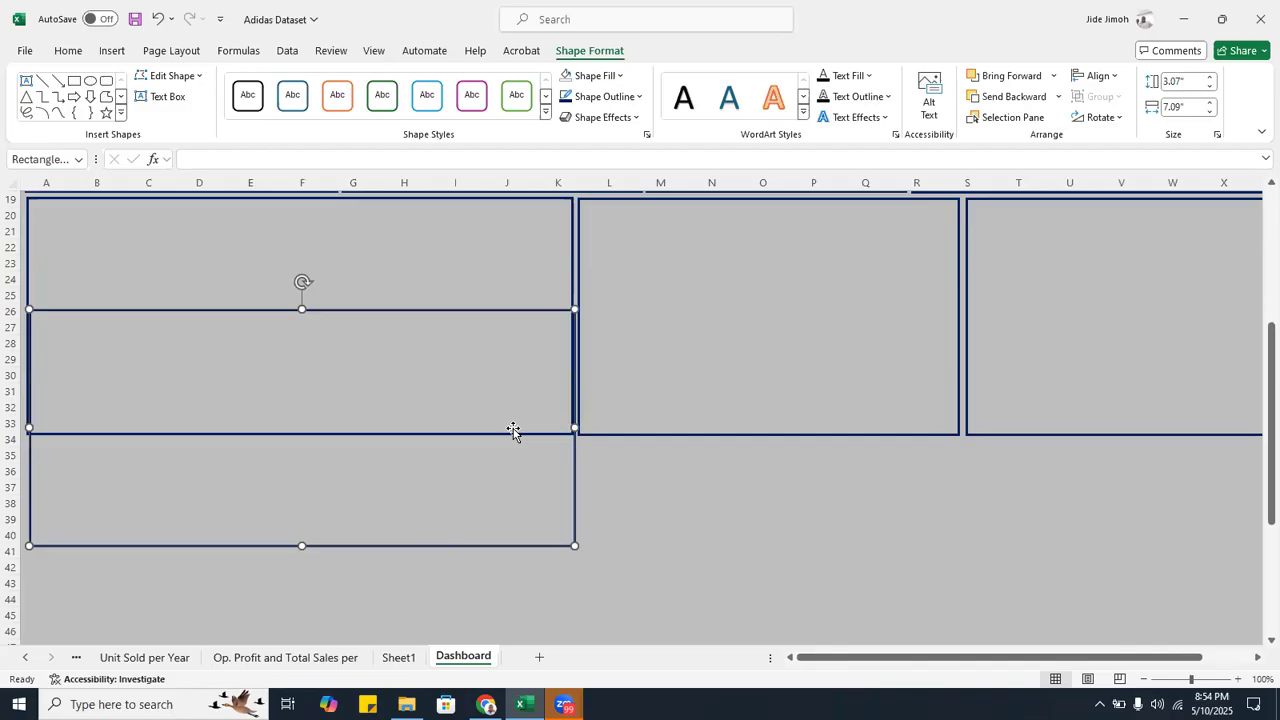
pyautogui.scroll(1, 512, 430)
pyautogui.scroll(-2, 512, 430)
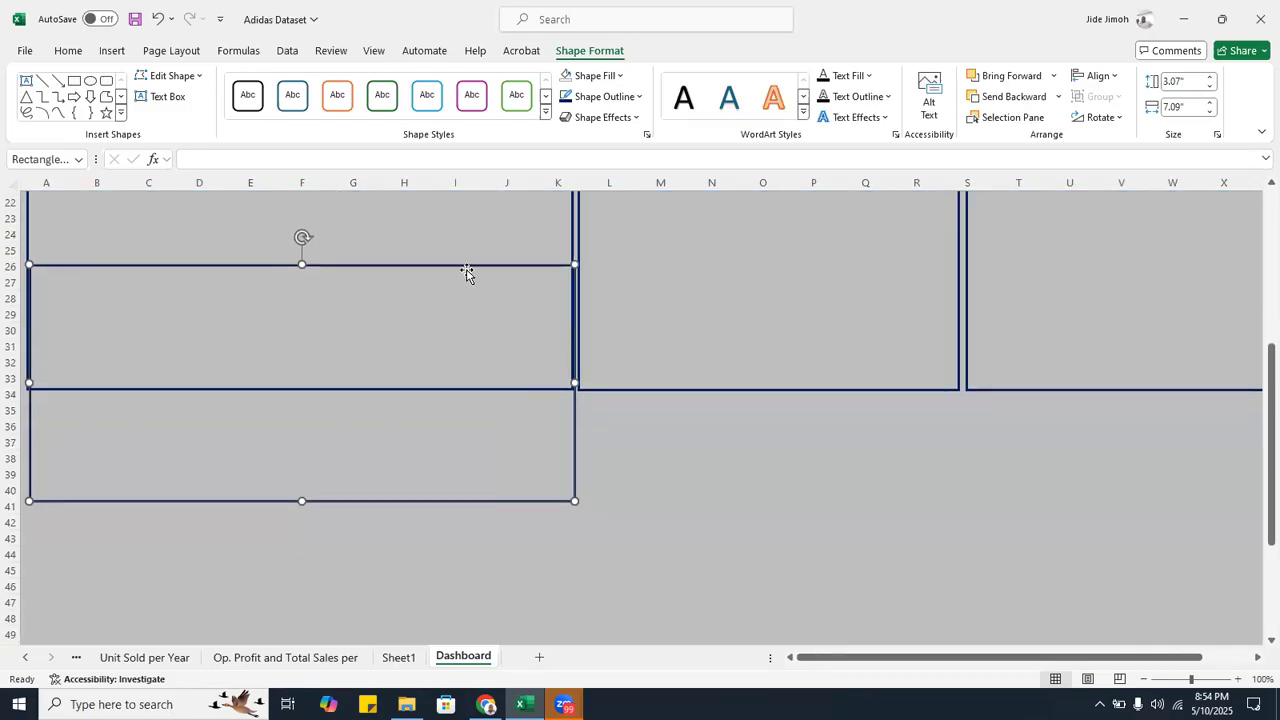
pyautogui.moveTo(466, 266); pyautogui.dragTo(464, 395)
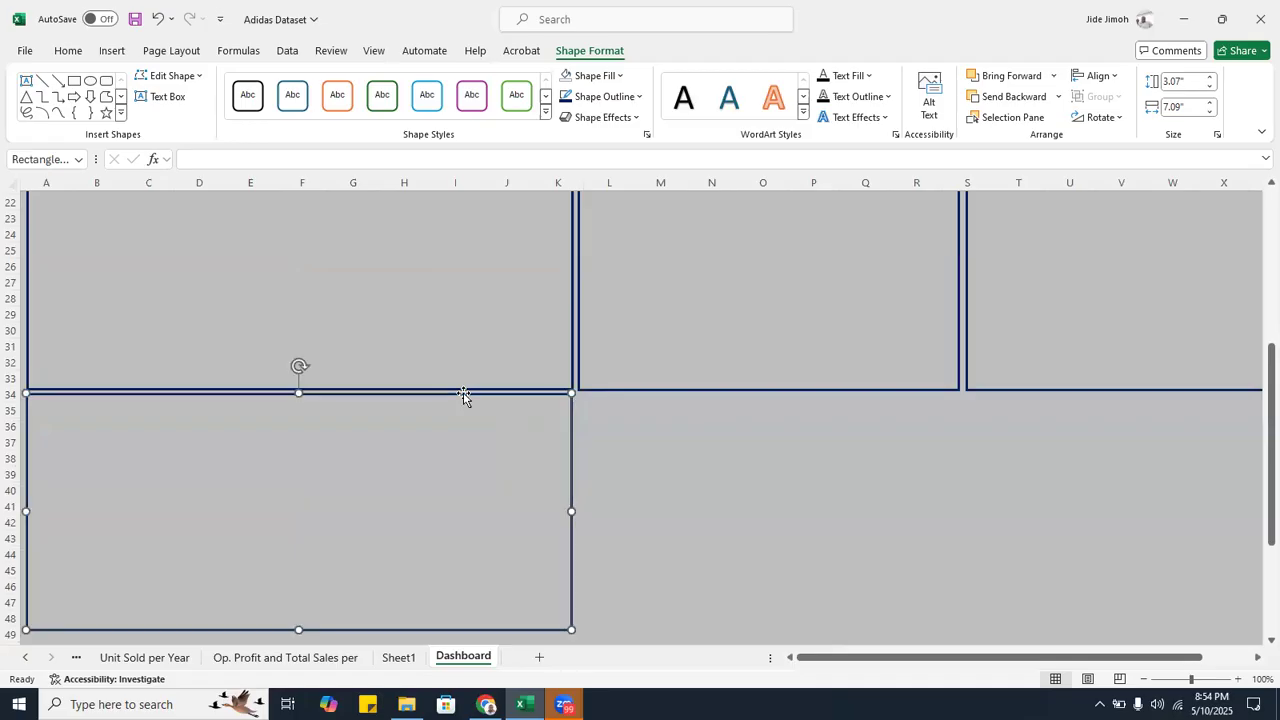
pyautogui.moveTo(571, 511); pyautogui.dragTo(471, 505)
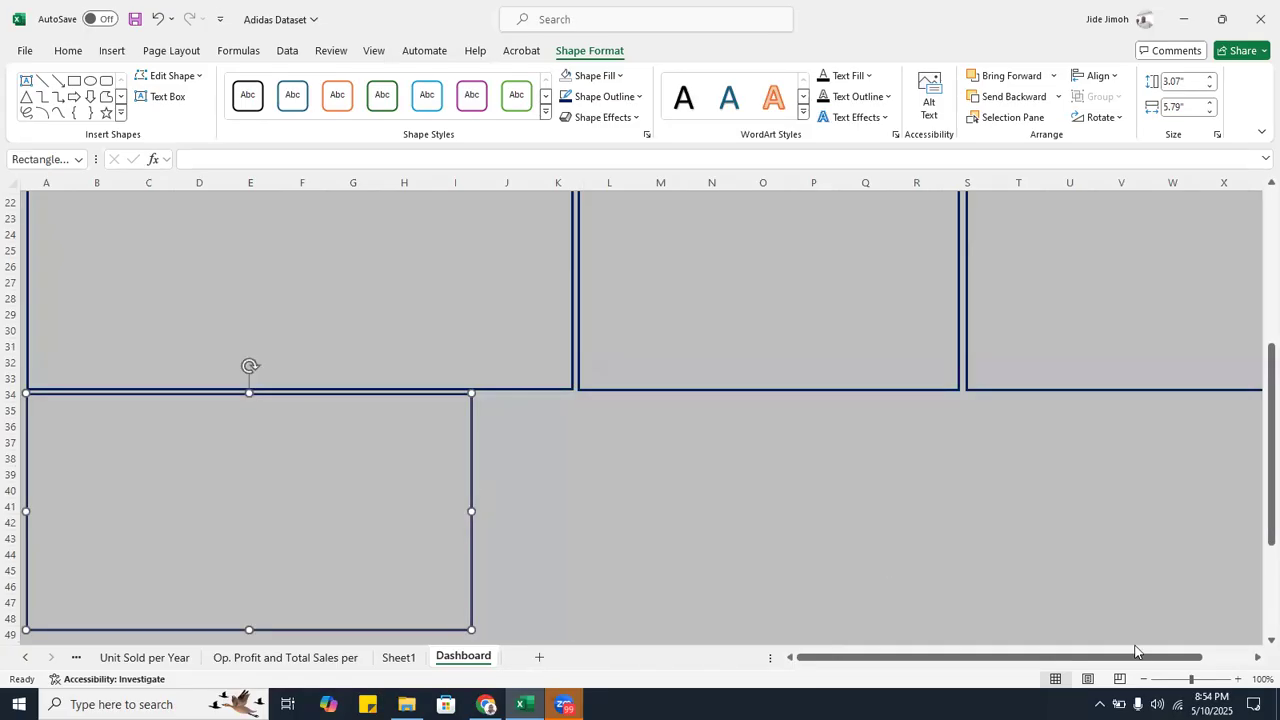
# - Check the workbook's list of sheets and review the whole dashboard layout at 60% zoom
pyautogui.rightClick(45, 658)
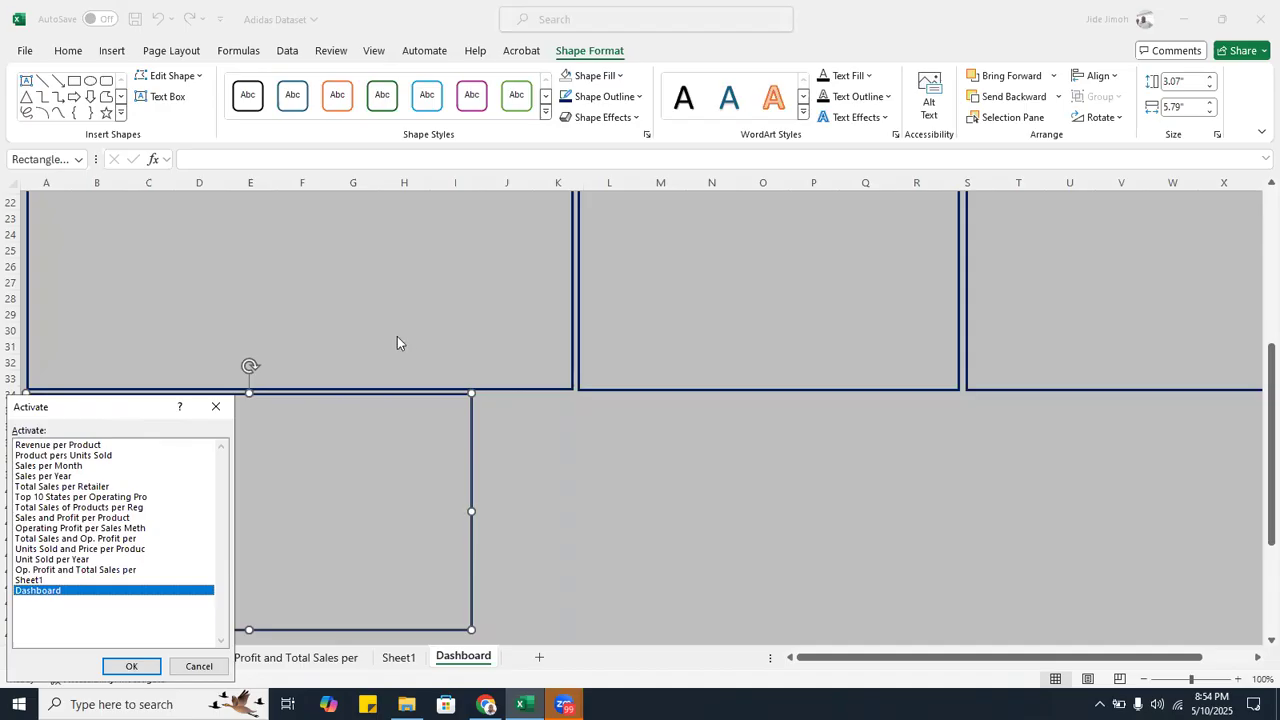
pyautogui.press('Escape')
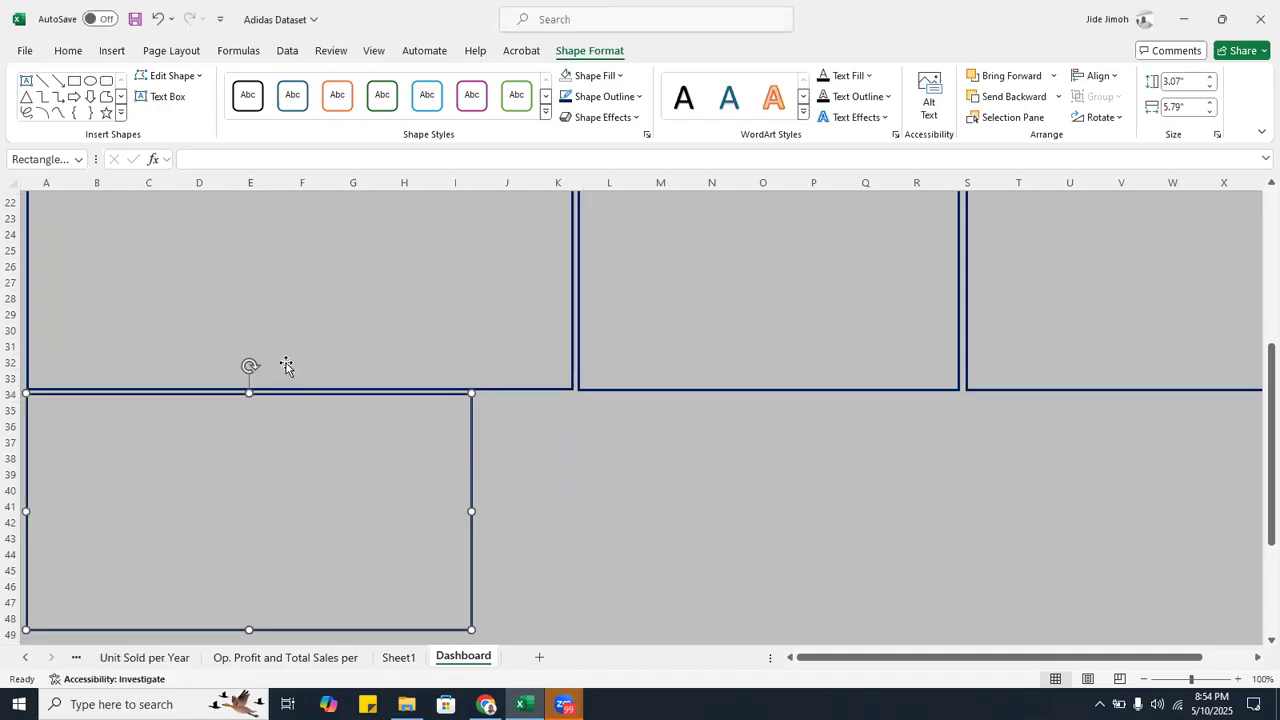
pyautogui.click(1143, 679)
pyautogui.click(1143, 679)
pyautogui.click(1143, 679)
pyautogui.click(1143, 679)
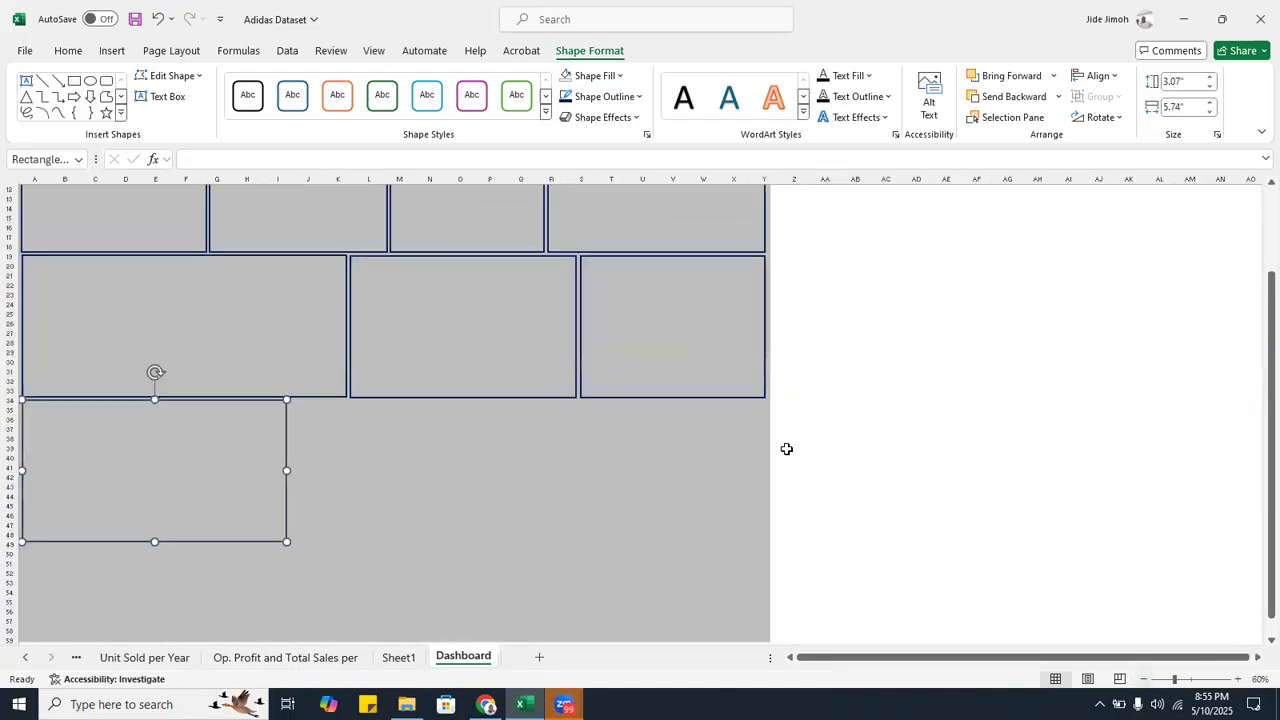
pyautogui.scroll(3, 787, 449)
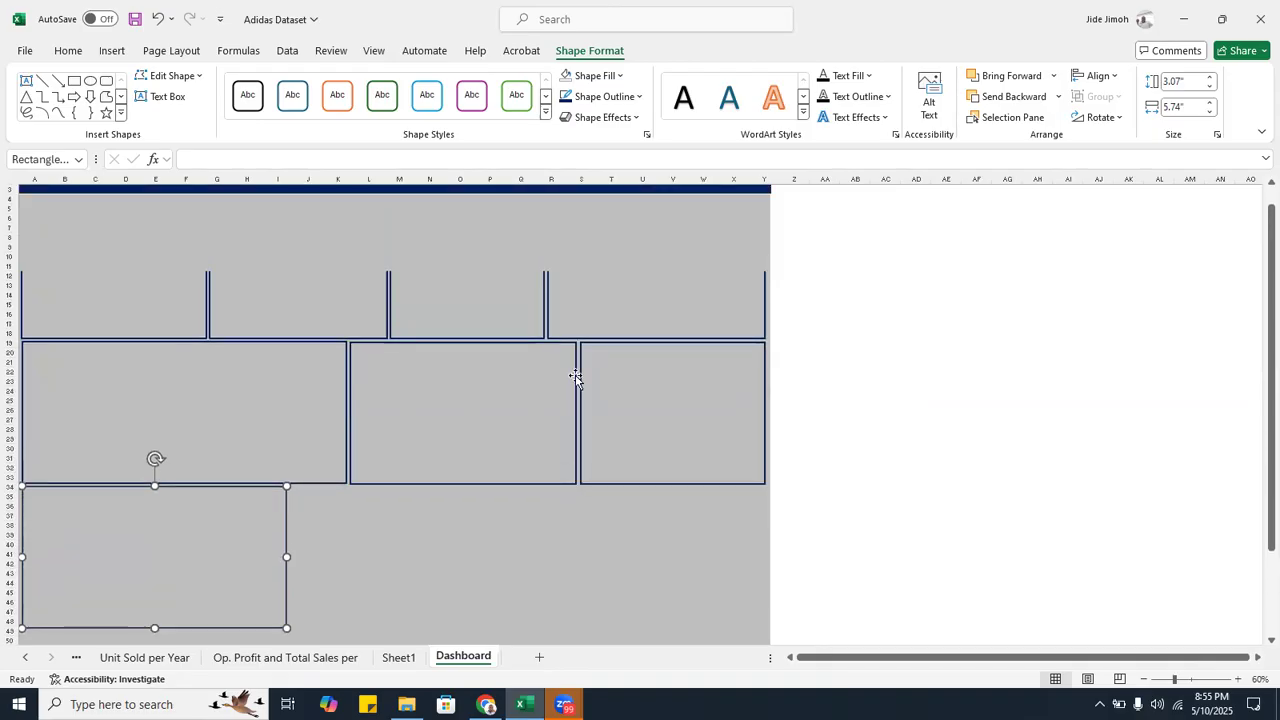
pyautogui.scroll(1, 577, 378)
pyautogui.click(367, 337)
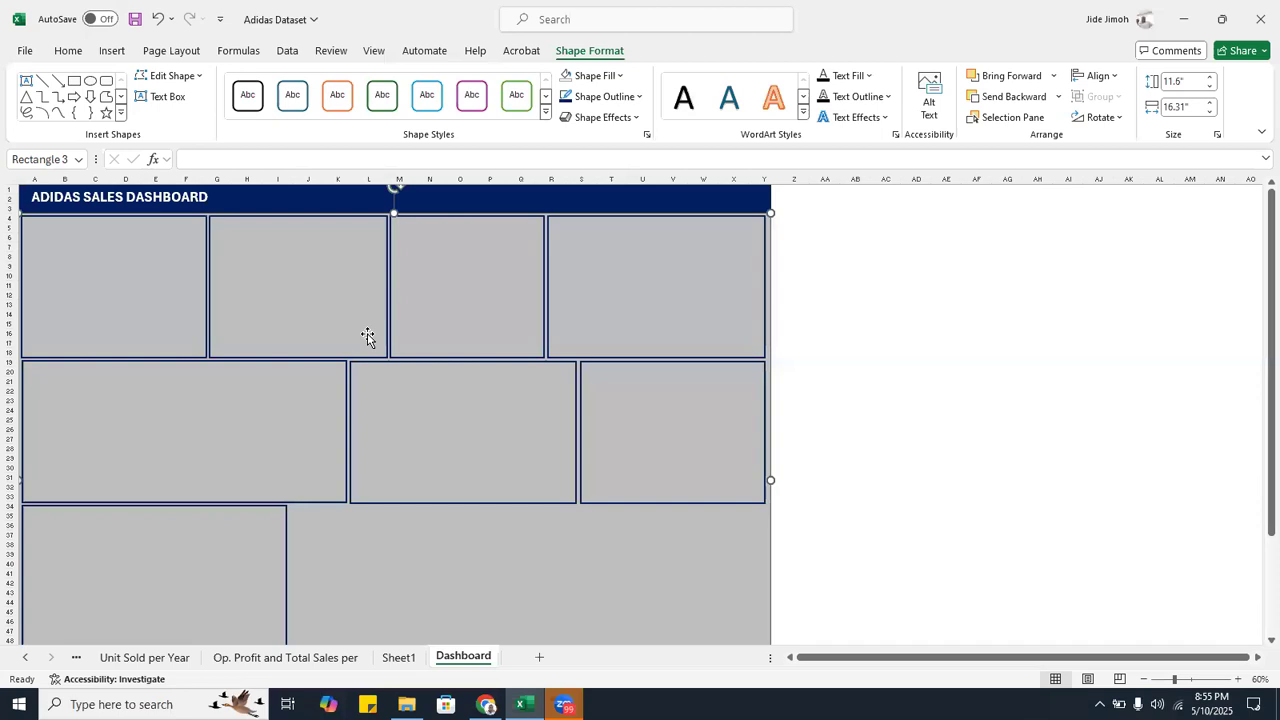
pyautogui.scroll(-8, 393, 331)
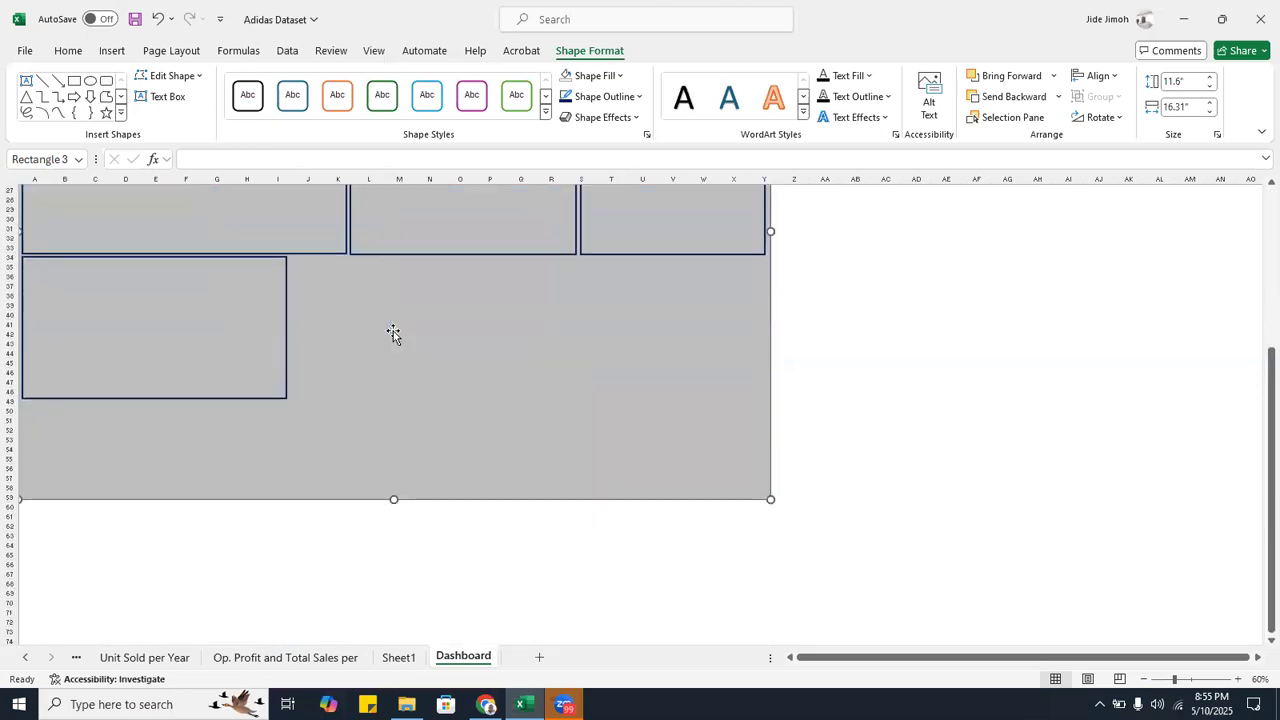
pyautogui.scroll(1, 393, 331)
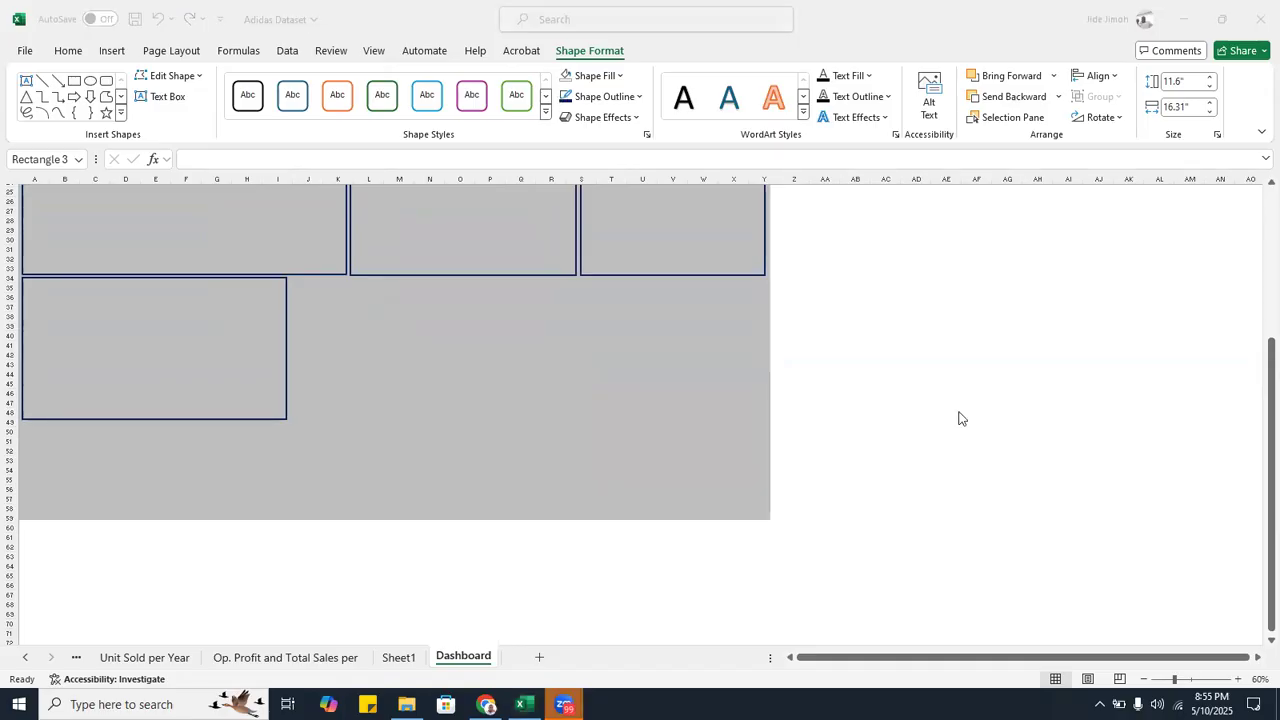
pyautogui.click(629, 360)
pyautogui.scroll(1, 629, 361)
pyautogui.scroll(1, 628, 363)
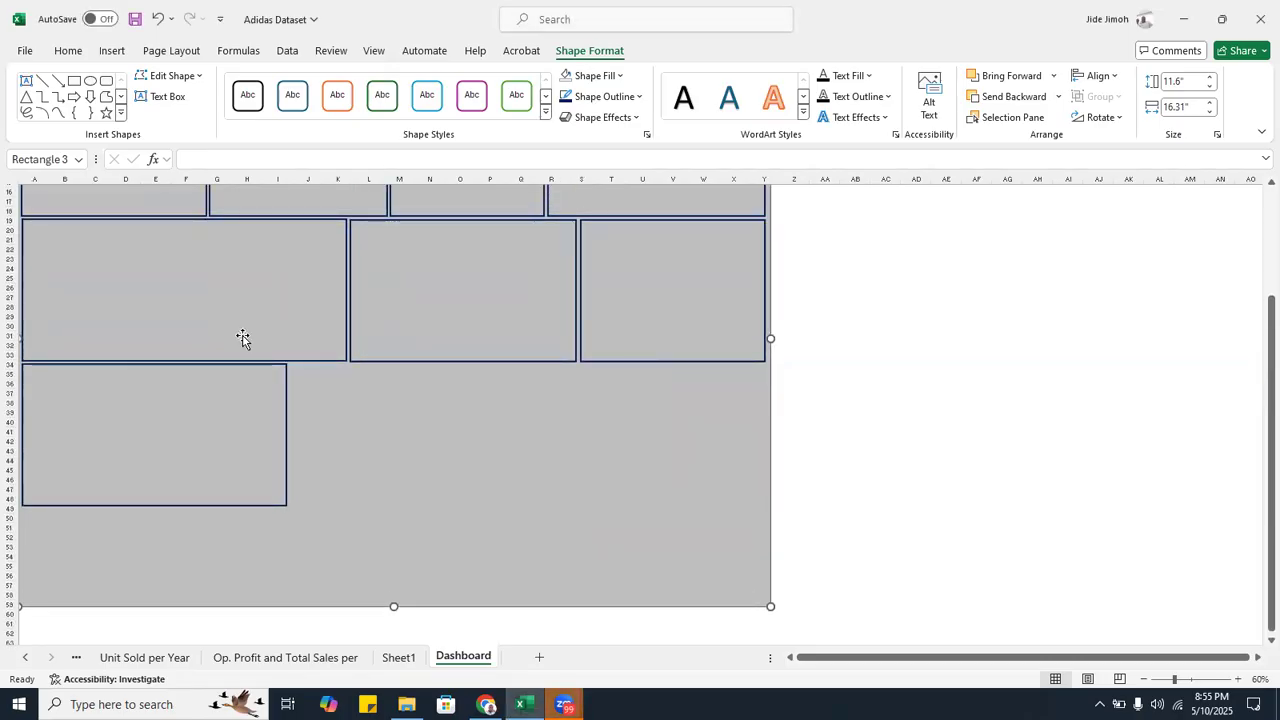
# - Duplicate the third row's frame, place the copy beside it with a small gap below the second row, and narrow it to about 3.99"
pyautogui.click(238, 368)
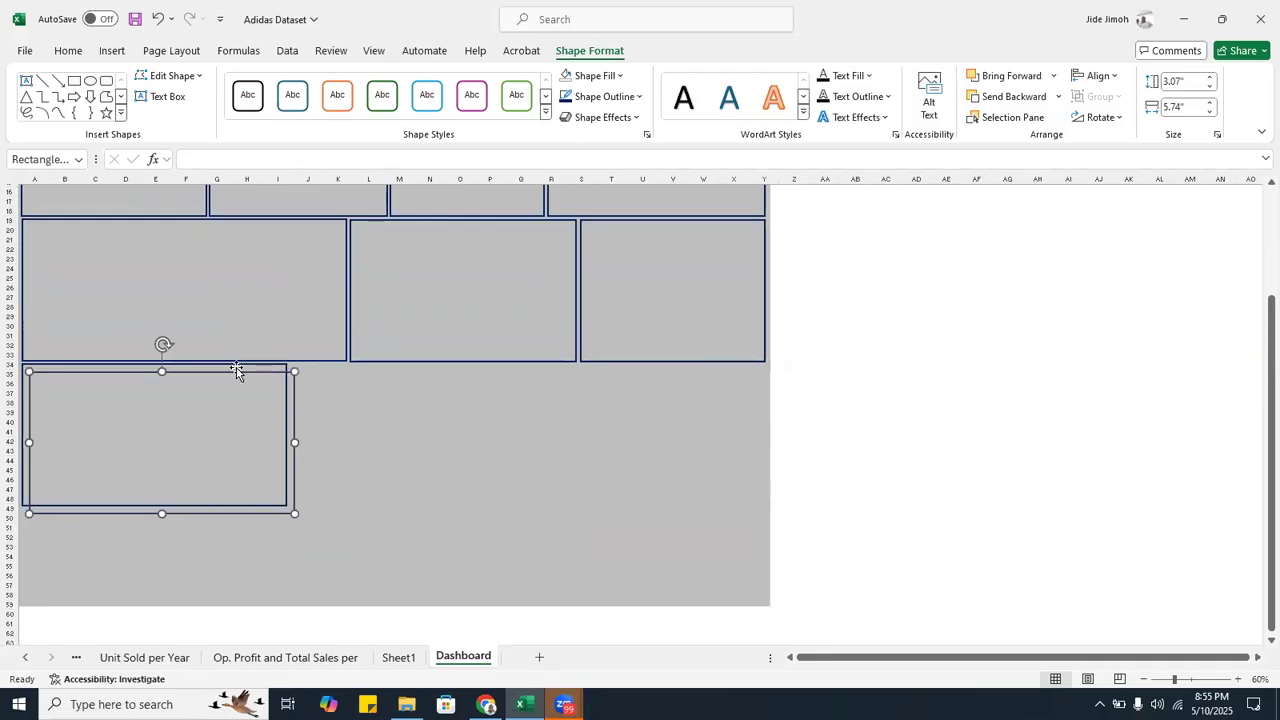
pyautogui.moveTo(222, 367); pyautogui.dragTo(491, 367)
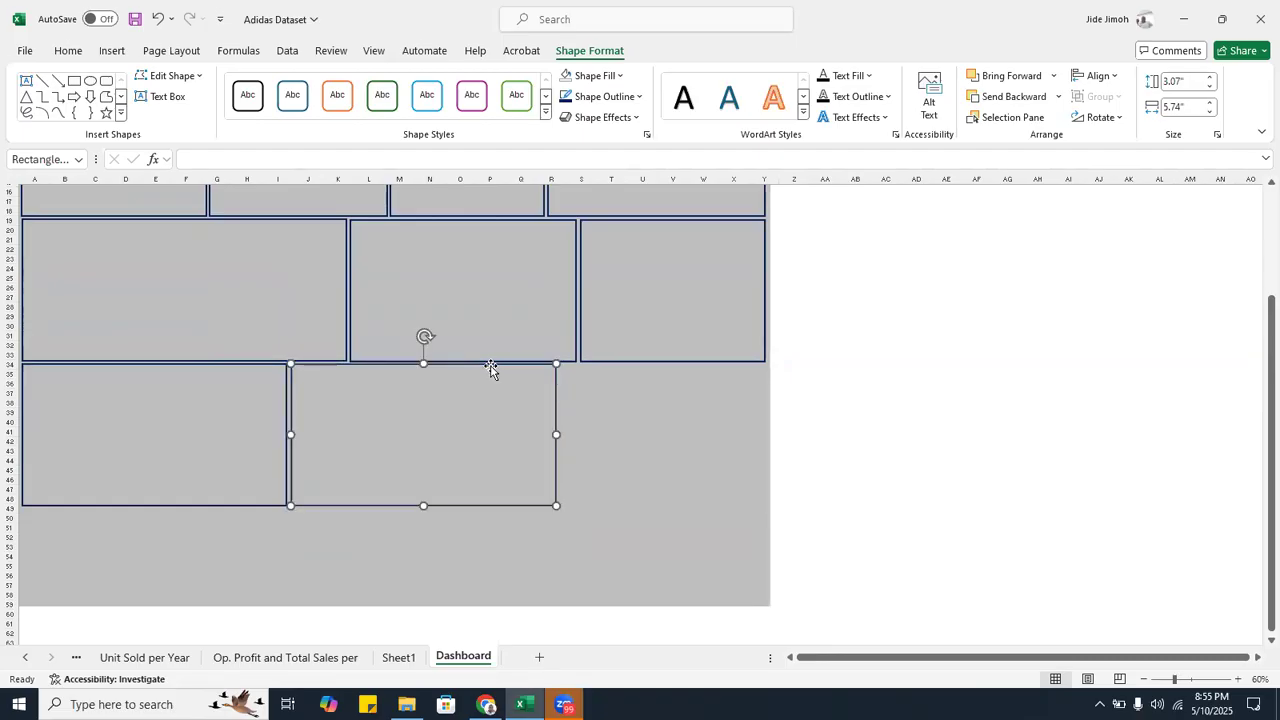
pyautogui.moveTo(556, 434); pyautogui.dragTo(475, 430)
pyautogui.press('Down')
pyautogui.press('Down')
# - Nudge the third row's first frame down slightly to line up with the frame beside it
pyautogui.click(194, 417)
pyautogui.click(255, 363)
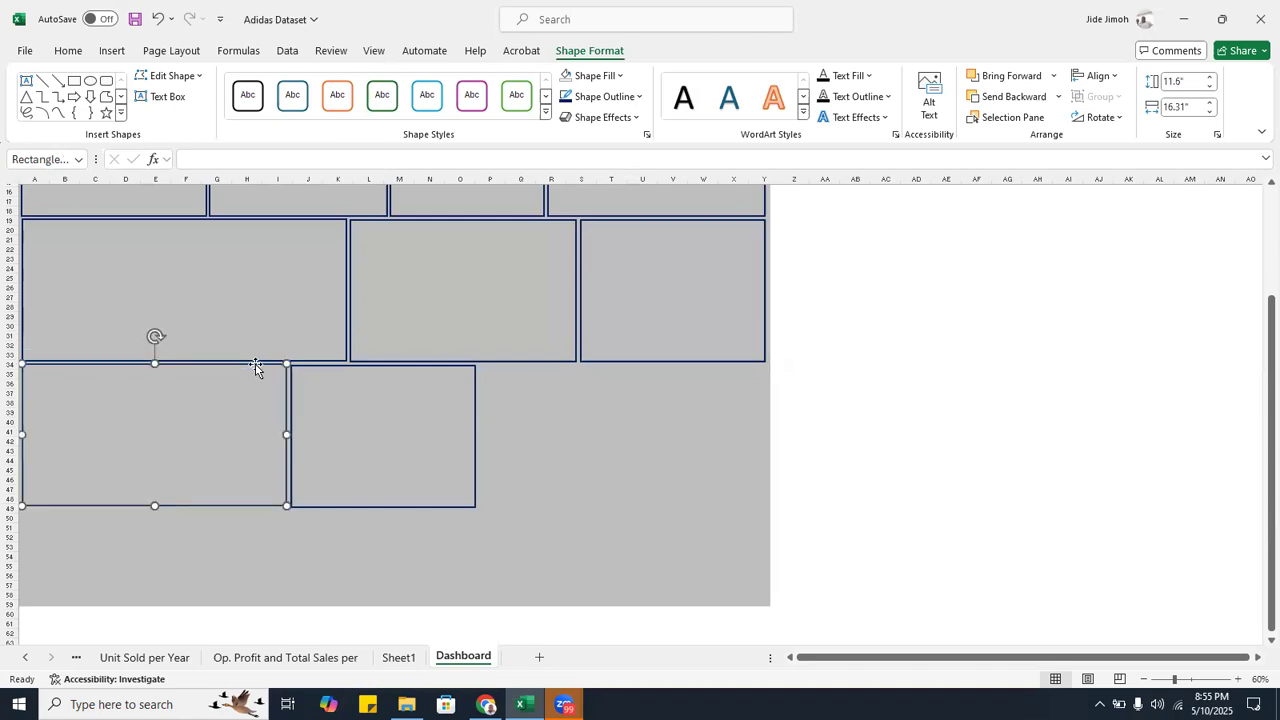
pyautogui.press('Down')
pyautogui.press('Down')
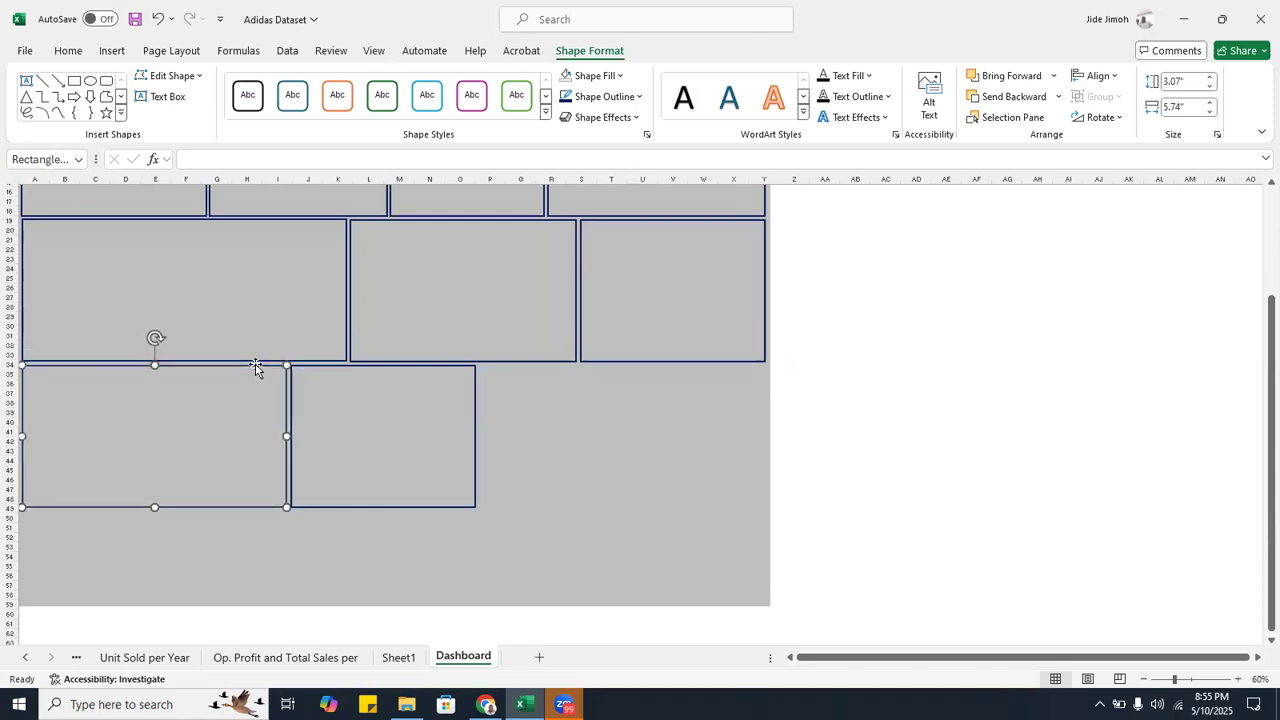
# - Duplicate the third row's second frame, place the copy beside it, and widen it to about 6.2" so it ends in column Y
pyautogui.click(476, 415)
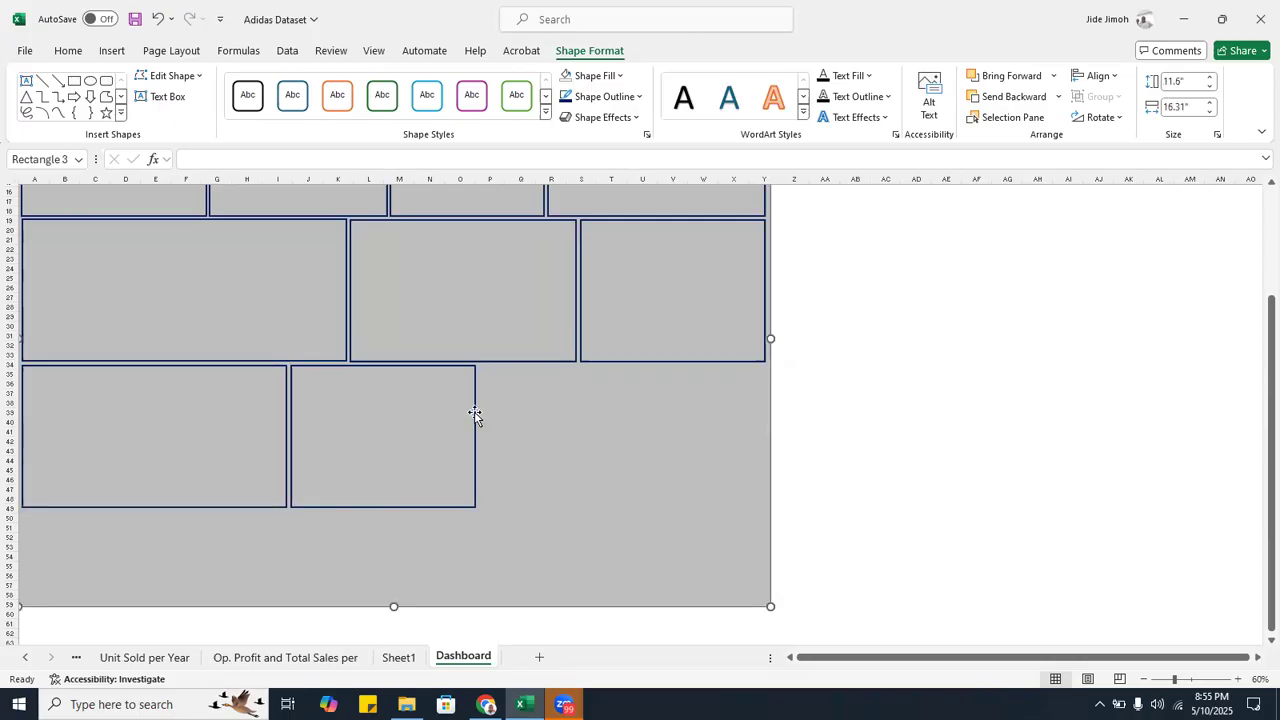
pyautogui.click(475, 415)
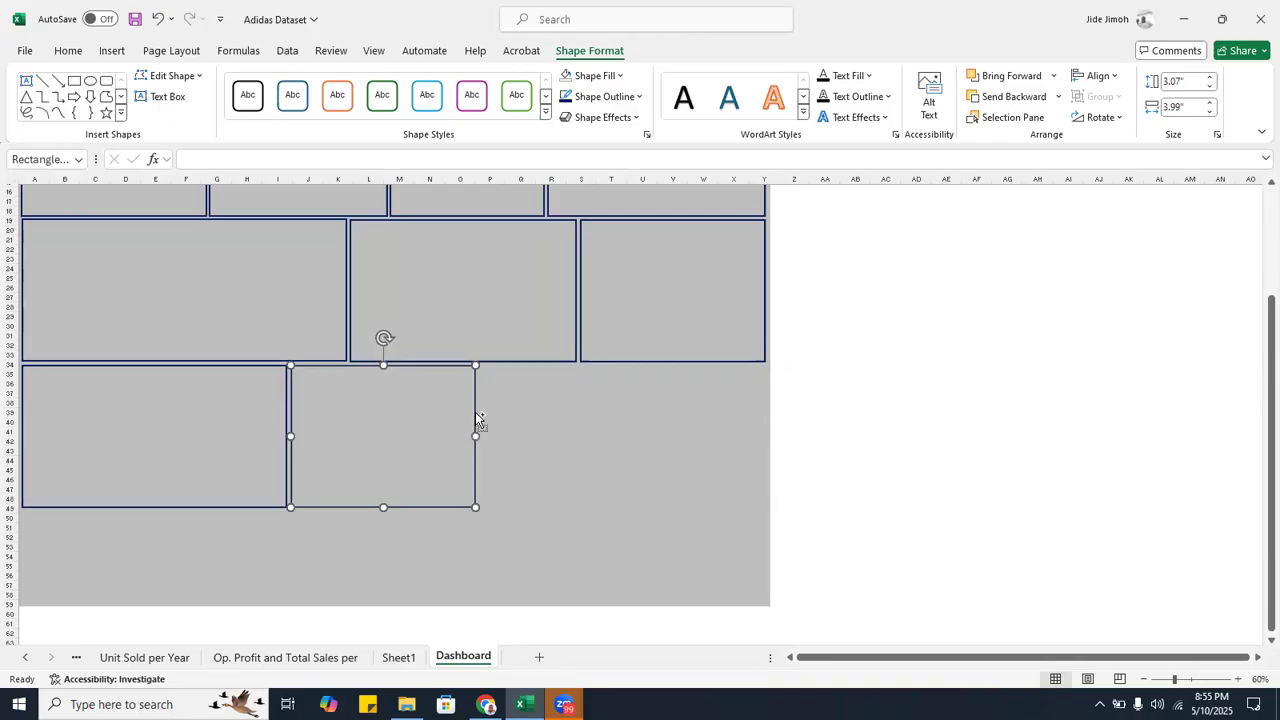
pyautogui.hotkey('ctrl', 'd')
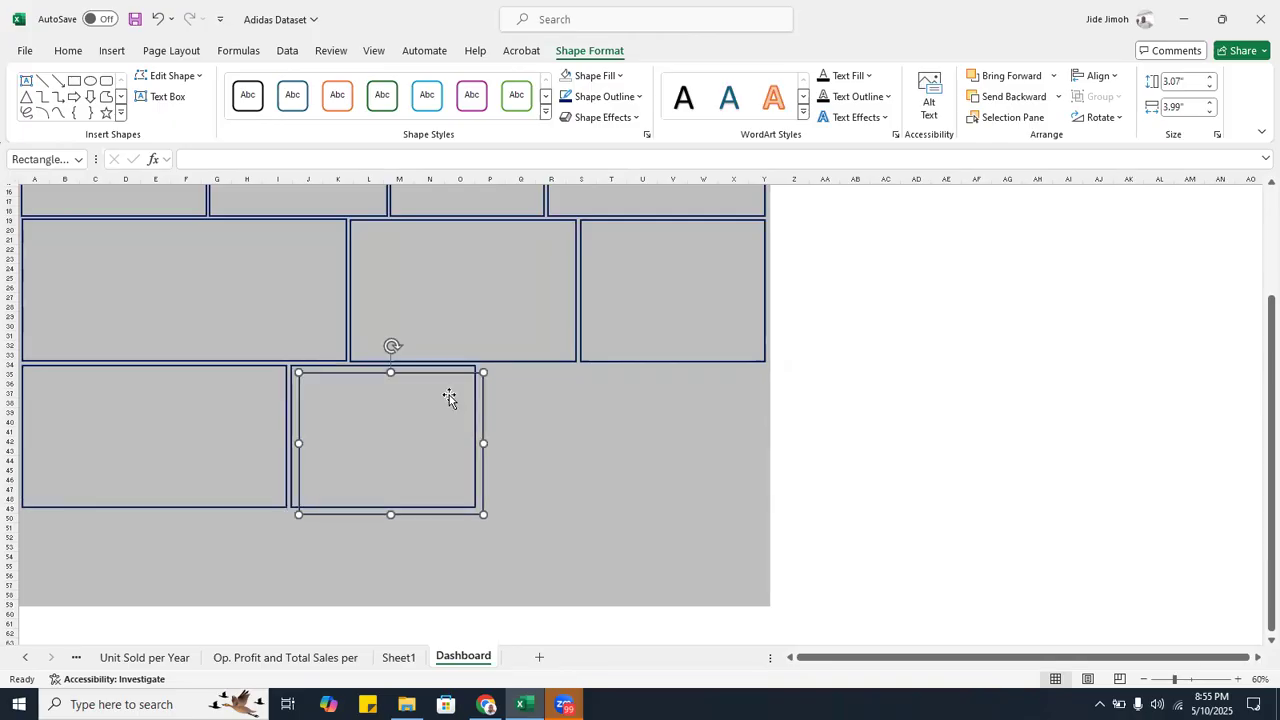
pyautogui.moveTo(423, 372); pyautogui.dragTo(605, 368)
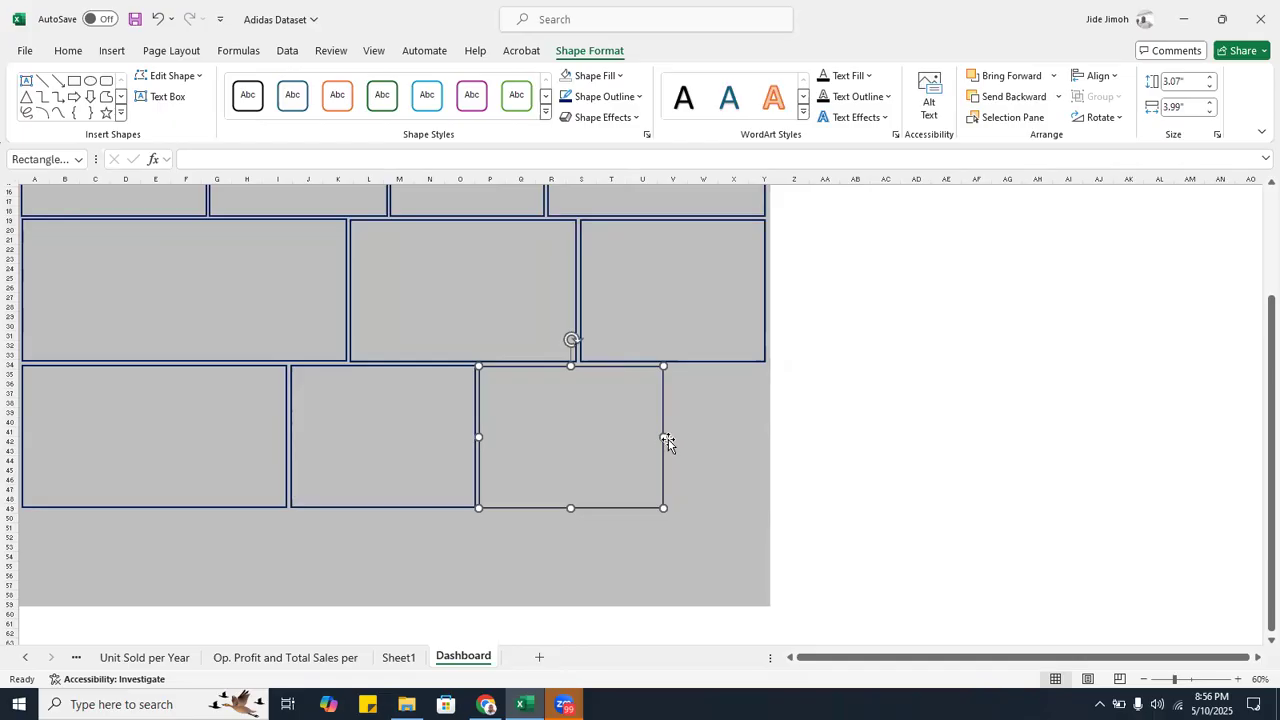
pyautogui.moveTo(663, 437); pyautogui.dragTo(764, 431)
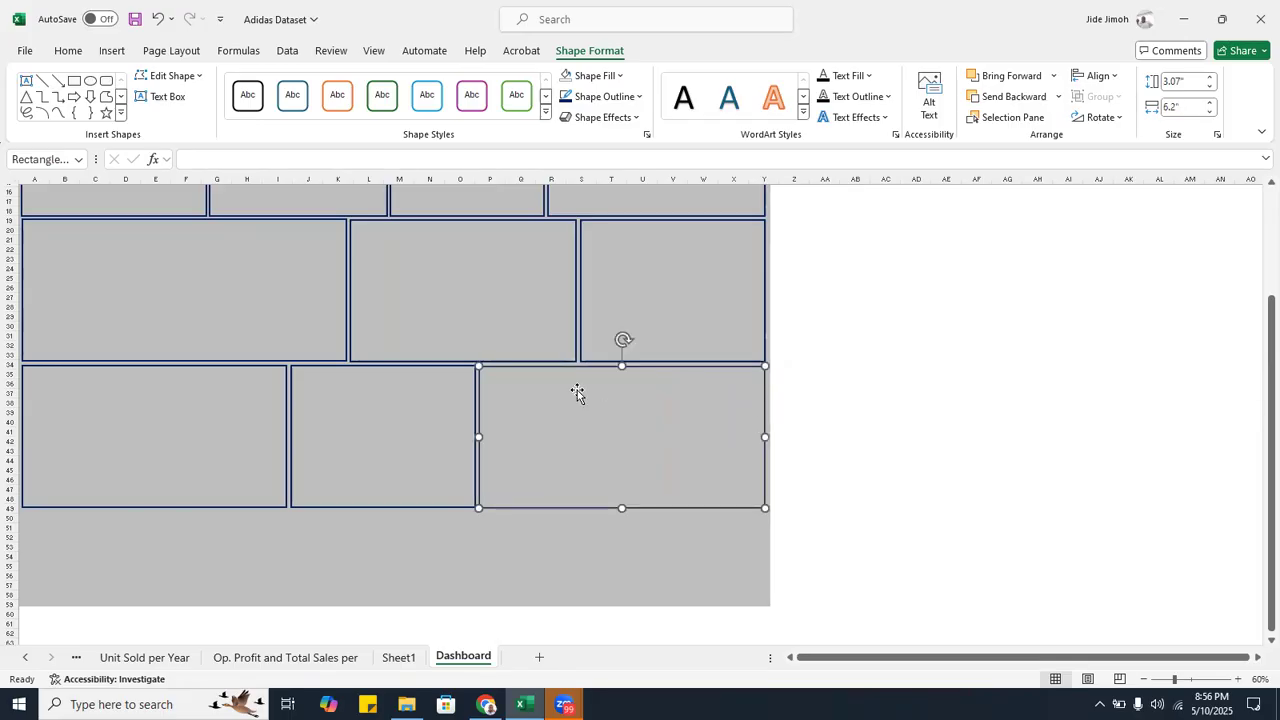
pyautogui.scroll(4, 577, 394)
pyautogui.scroll(2, 577, 394)
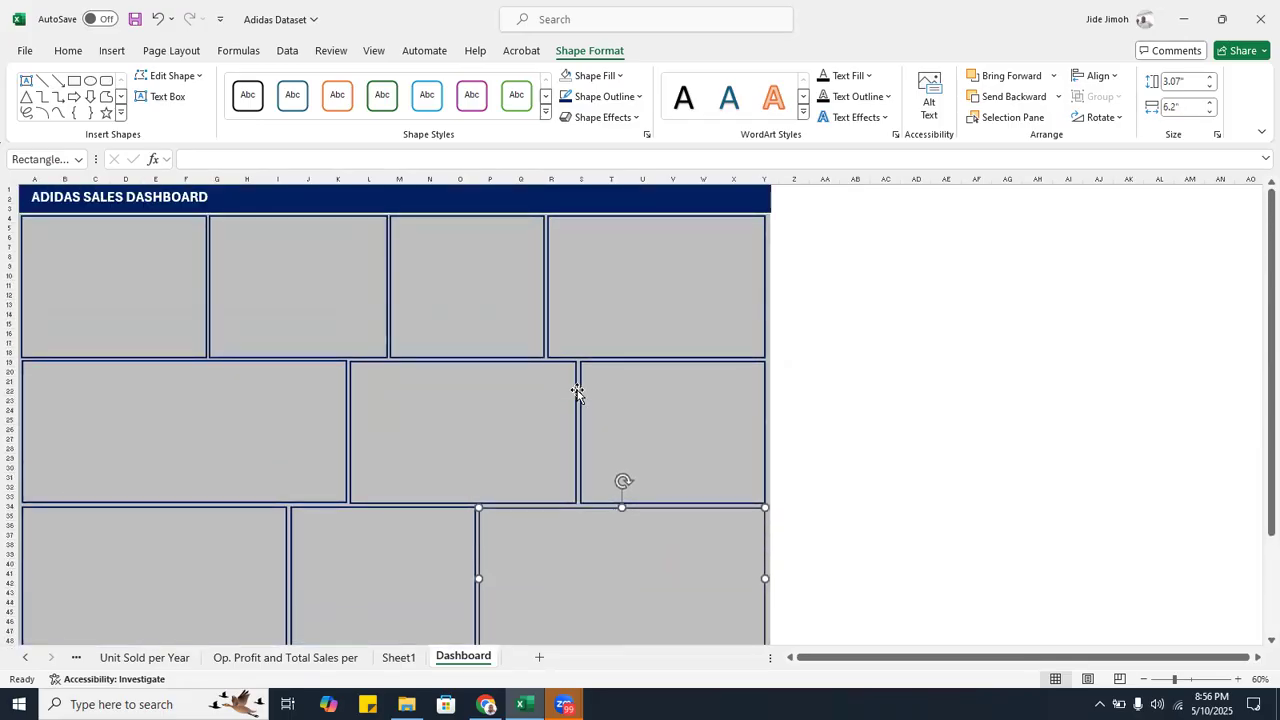
# - Widen the grey background to about 20.56 inches and the title banner to about 20.52 inches so both end in column AE
pyautogui.scroll(-2, 577, 394)
pyautogui.scroll(-3, 577, 394)
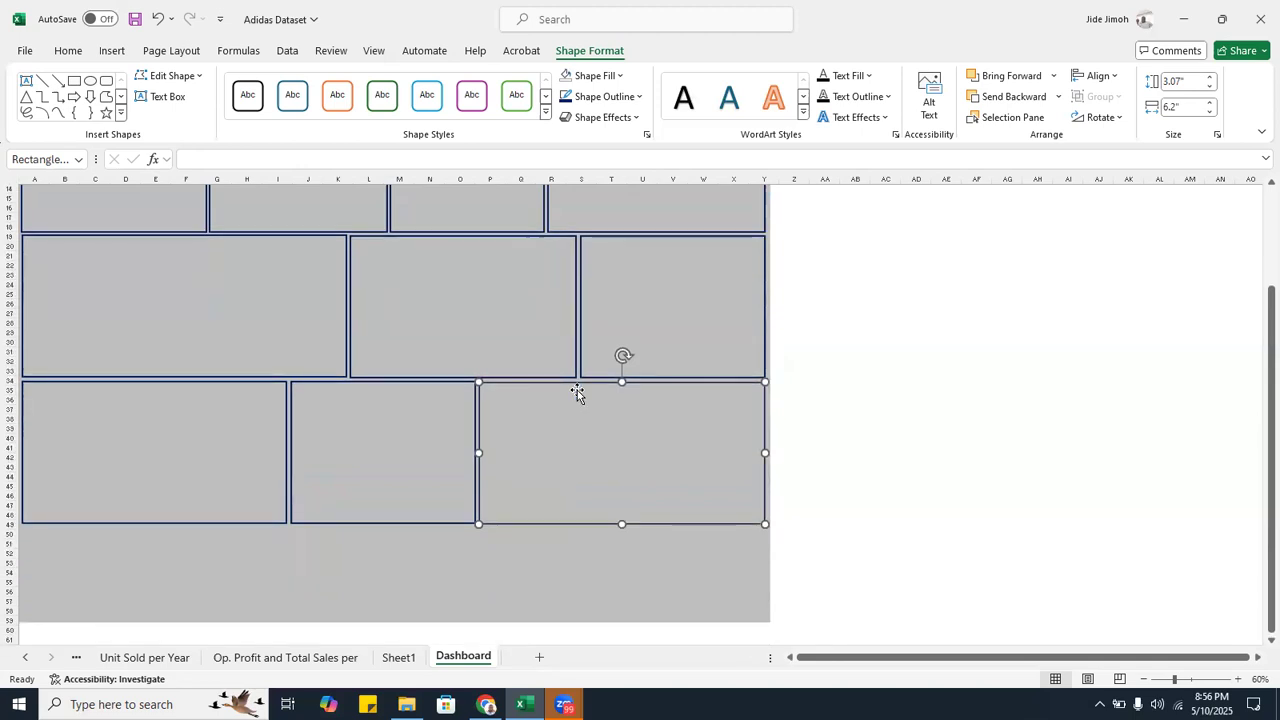
pyautogui.click(468, 525)
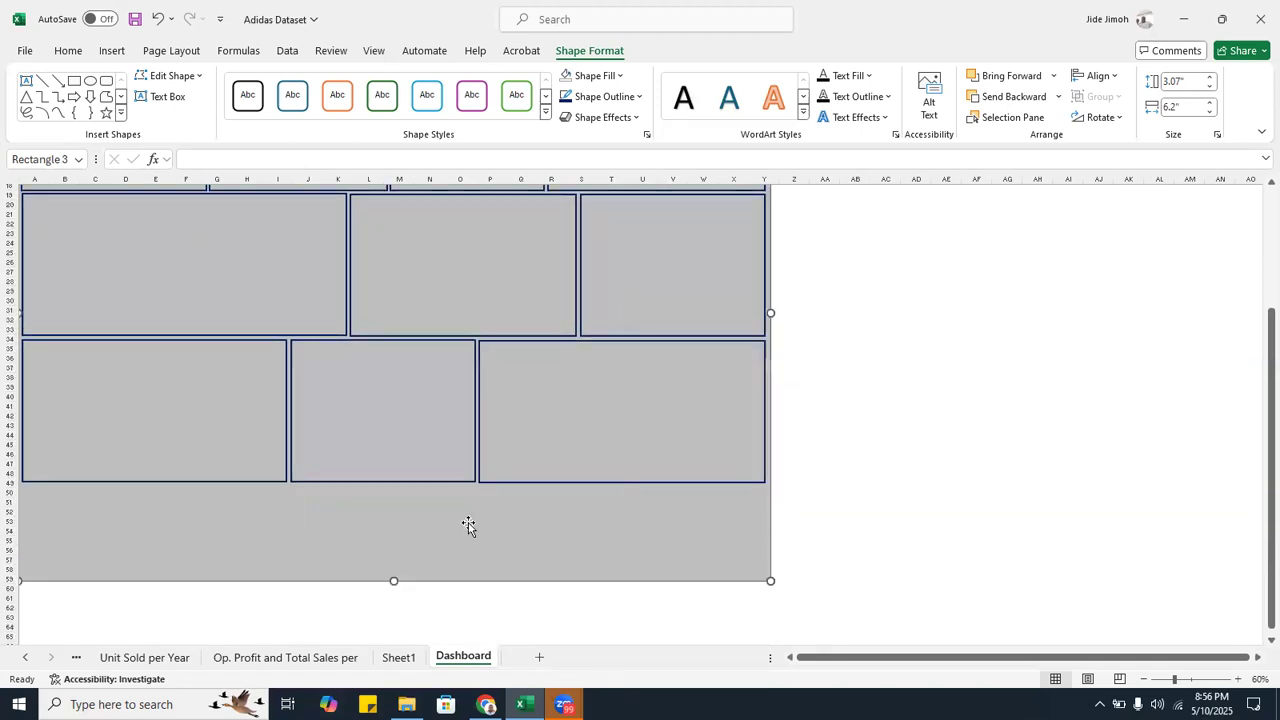
pyautogui.scroll(3, 397, 537)
pyautogui.scroll(2, 397, 537)
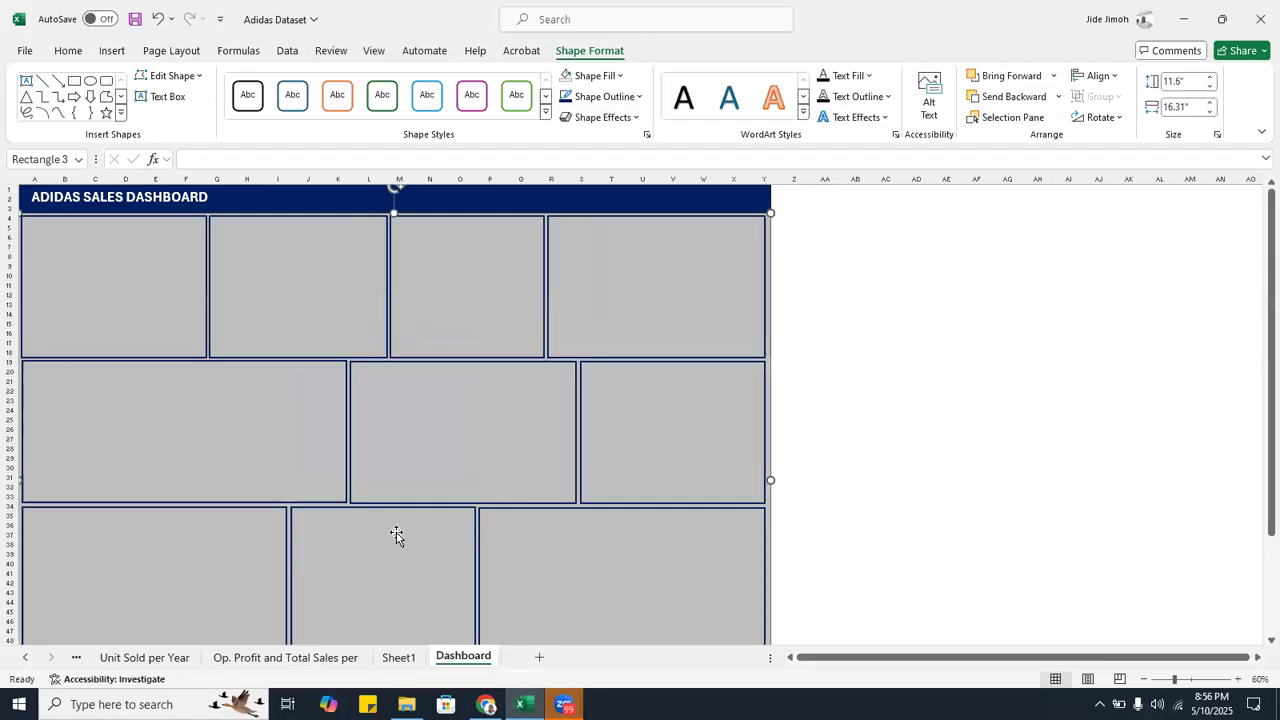
pyautogui.click(764, 336)
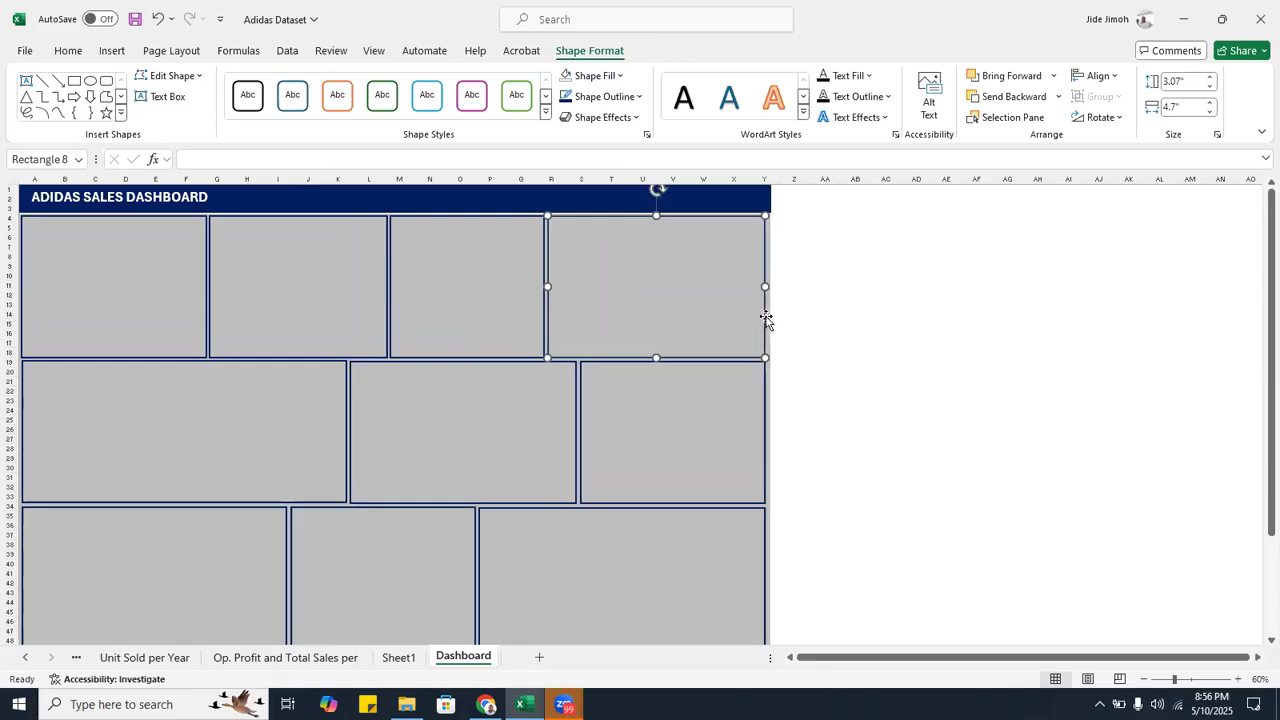
pyautogui.click(768, 370)
pyautogui.moveTo(770, 480); pyautogui.dragTo(965, 452)
pyautogui.click(758, 199)
pyautogui.moveTo(773, 197); pyautogui.dragTo(965, 199)
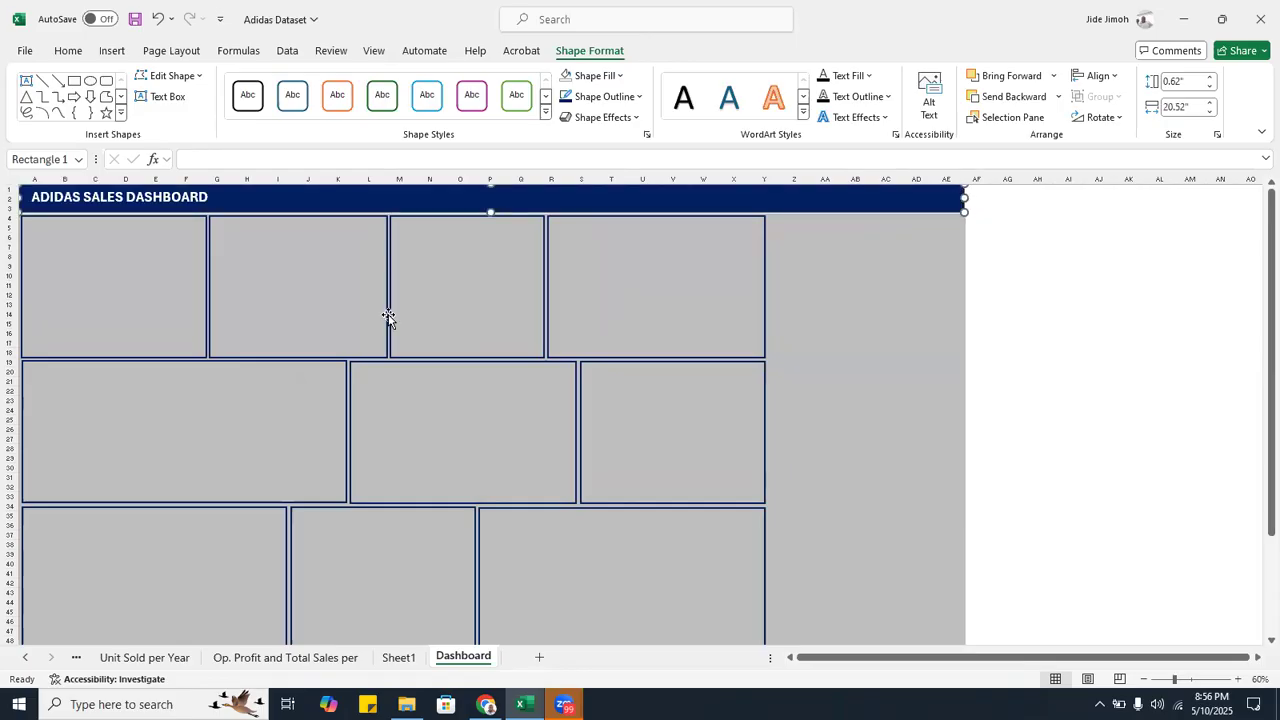
# - Shorten the grey background to about 9.57 inches high so it ends just below the third row of frames
pyautogui.scroll(-3, 388, 317)
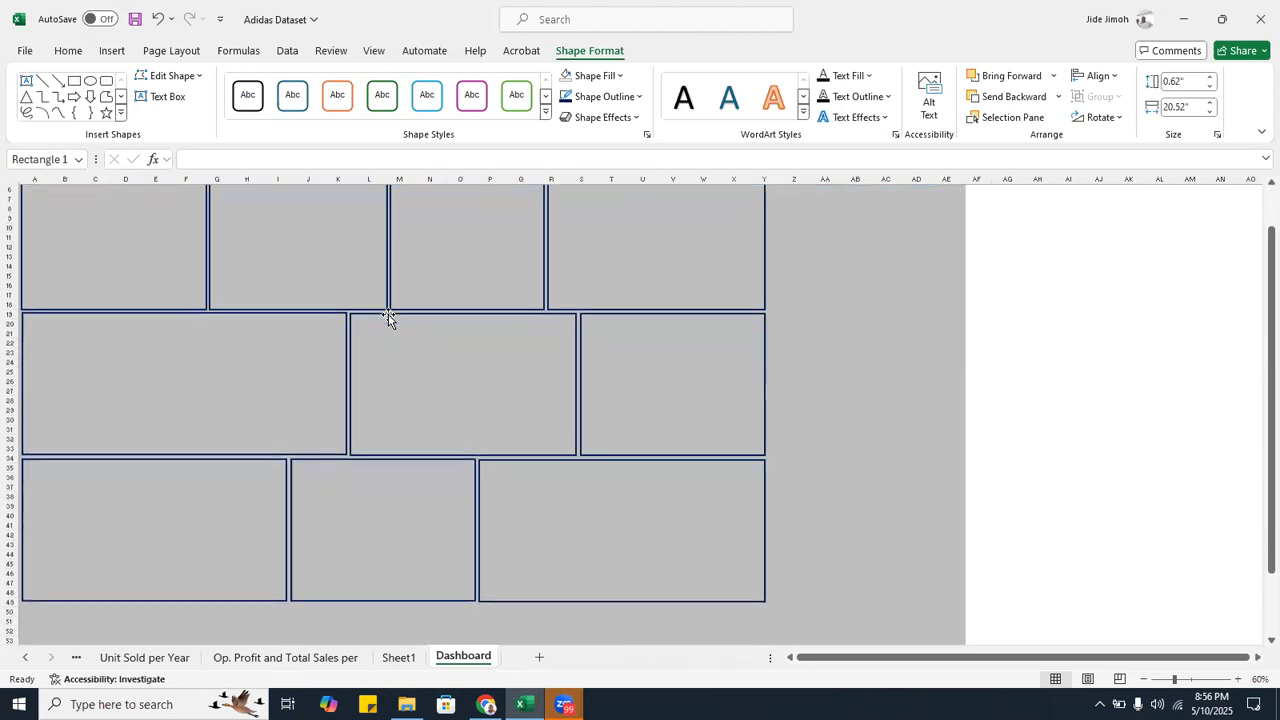
pyautogui.scroll(-2, 388, 317)
pyautogui.click(428, 558)
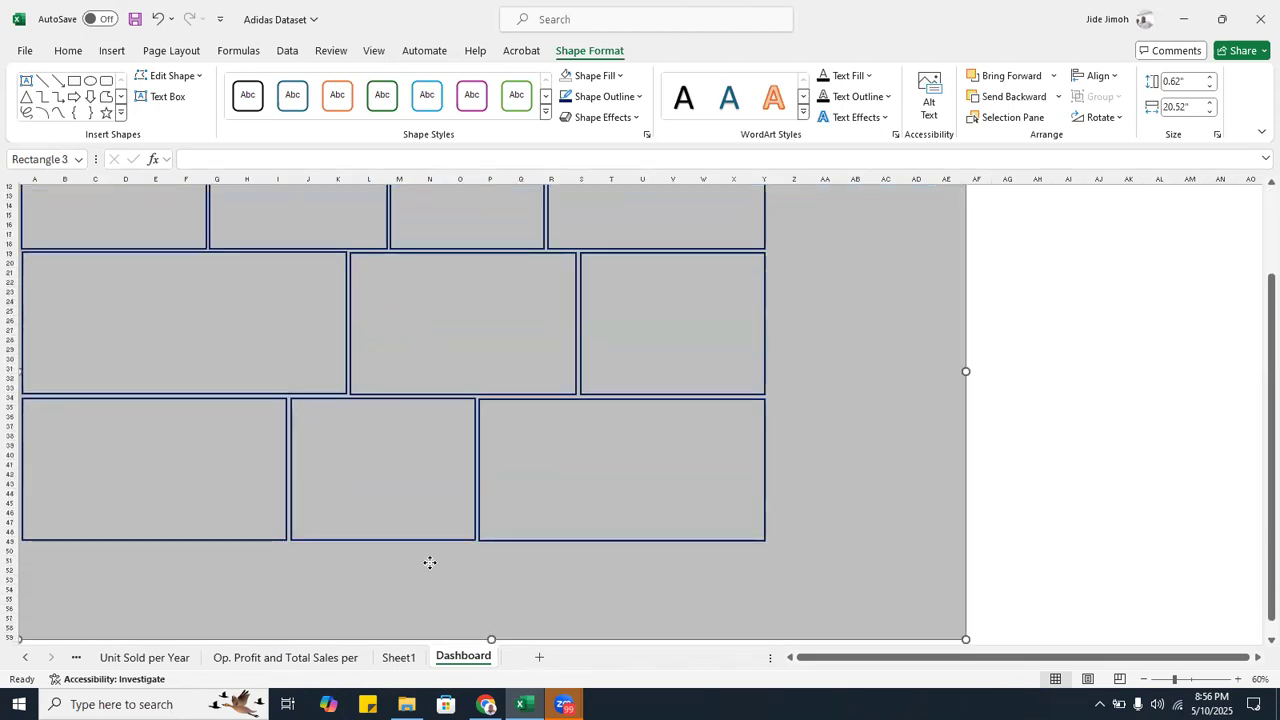
pyautogui.moveTo(492, 639); pyautogui.dragTo(497, 540)
pyautogui.scroll(4, 598, 398)
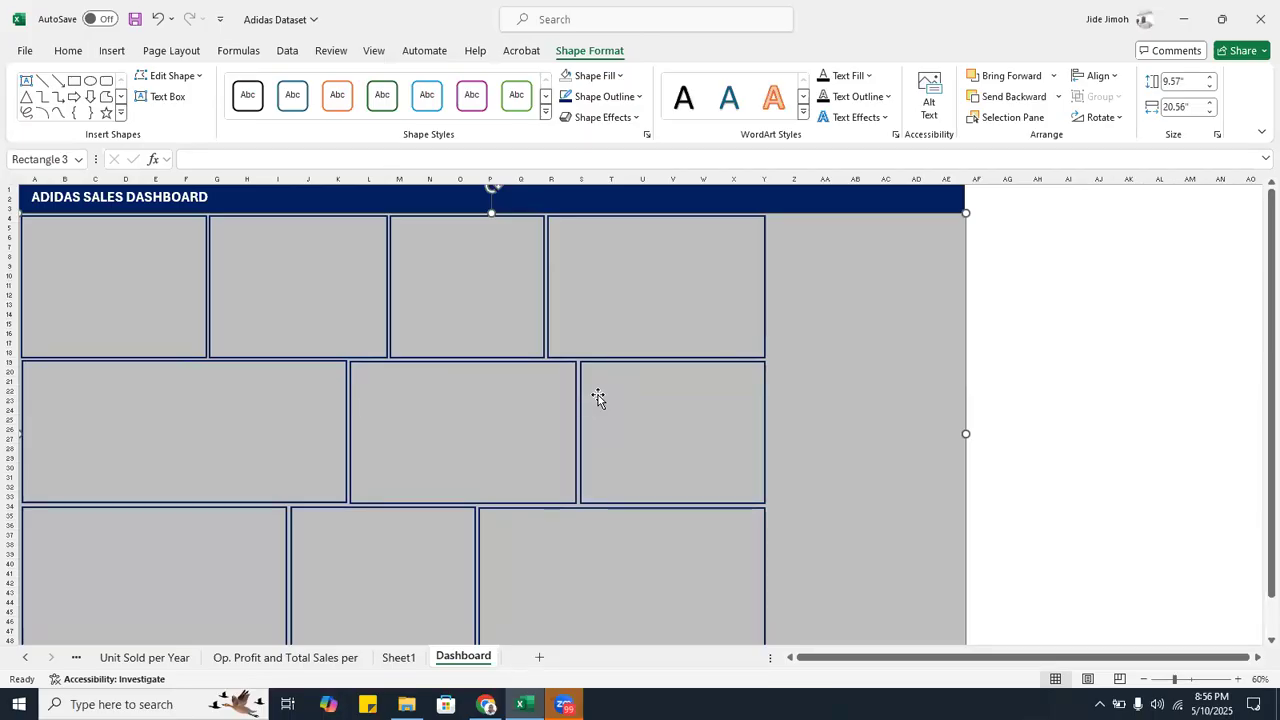
# - Duplicate the first row's last frame, place the copy beside it, and narrow it to about 4.2 inches so it ends in column AE
pyautogui.click(764, 243)
pyautogui.moveTo(767, 245); pyautogui.dragTo(773, 247)
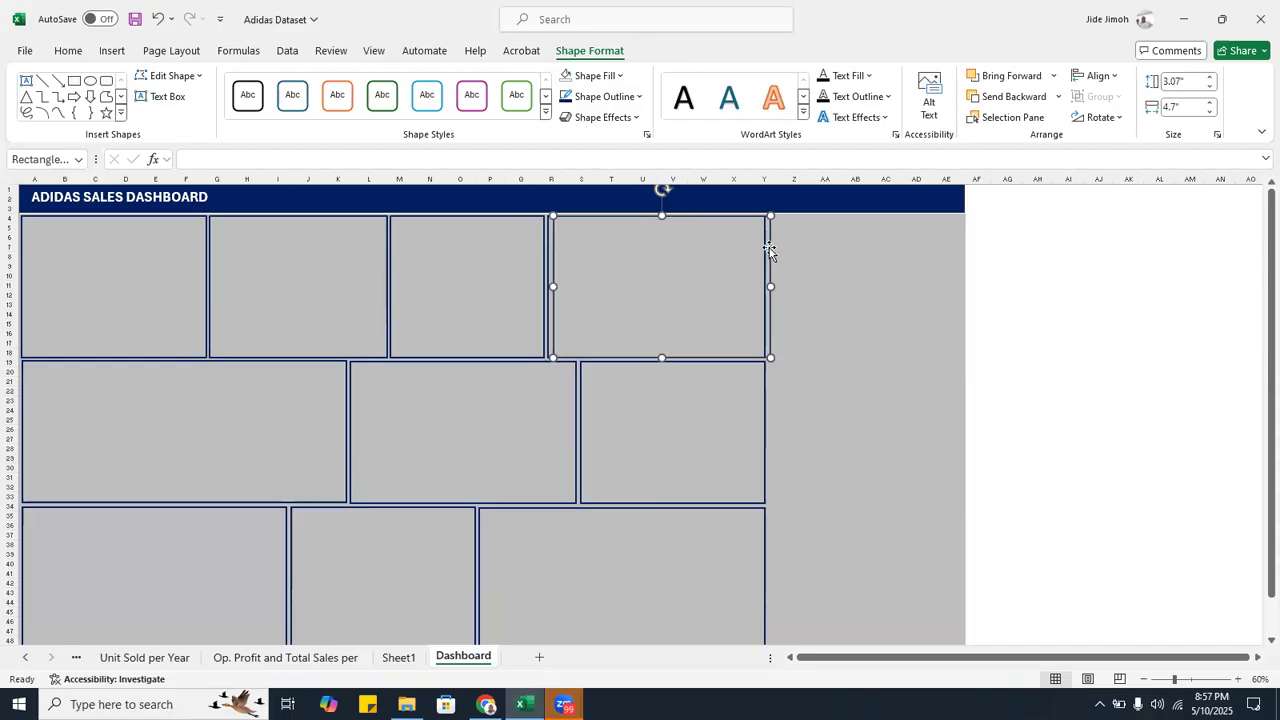
pyautogui.moveTo(769, 247); pyautogui.dragTo(961, 278)
# - Stretch the new frame in columns Z to AE to about 3.52 inches high so it ends beside the second row
pyautogui.click(866, 365)
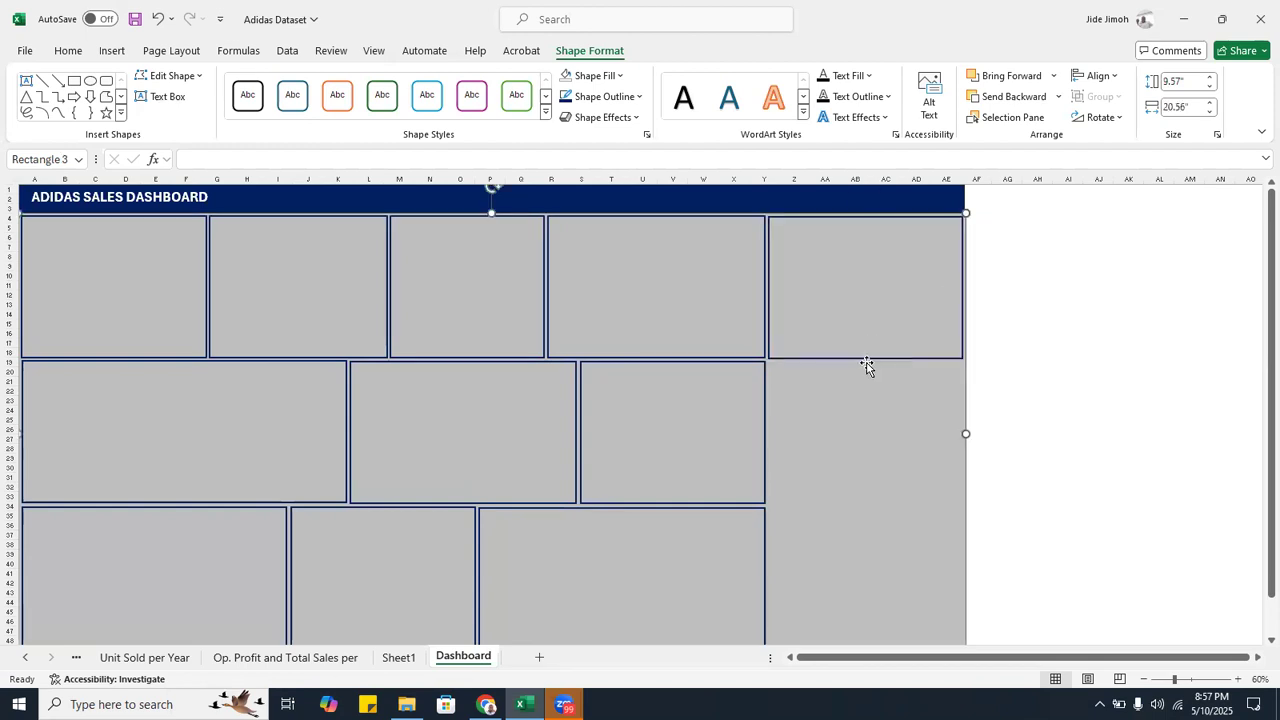
pyautogui.click(865, 358)
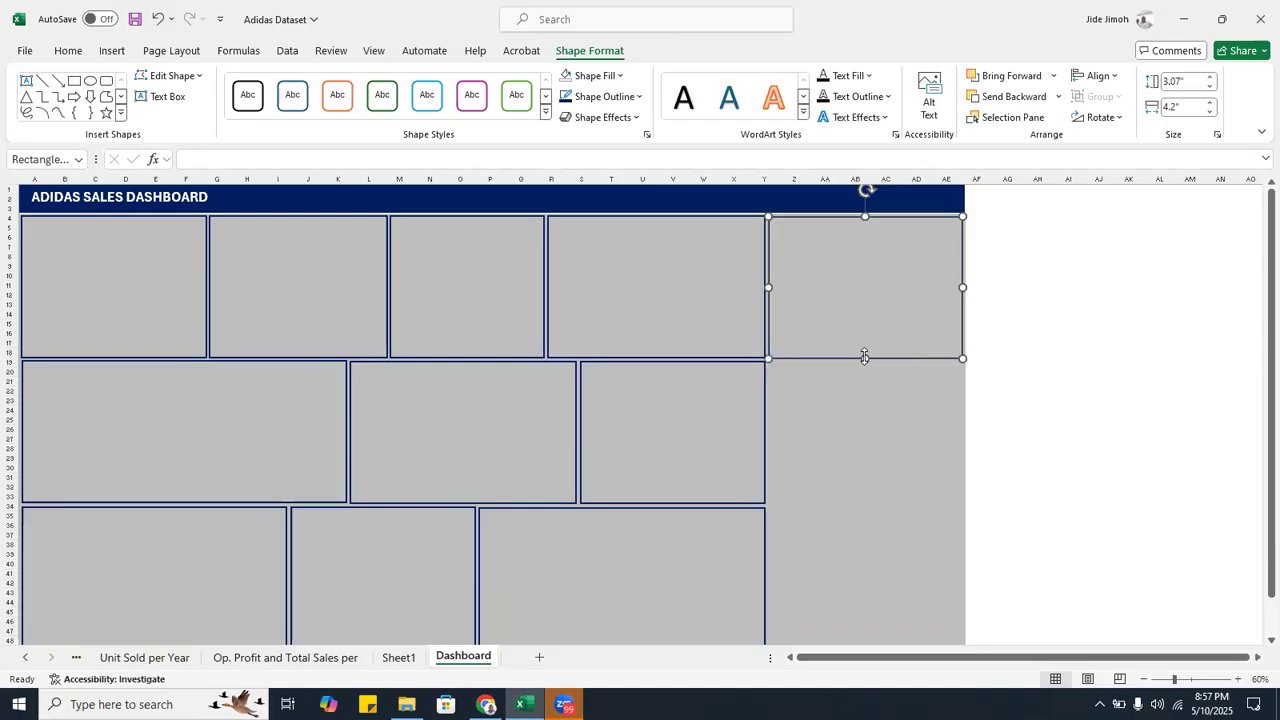
pyautogui.moveTo(865, 357); pyautogui.dragTo(860, 446)
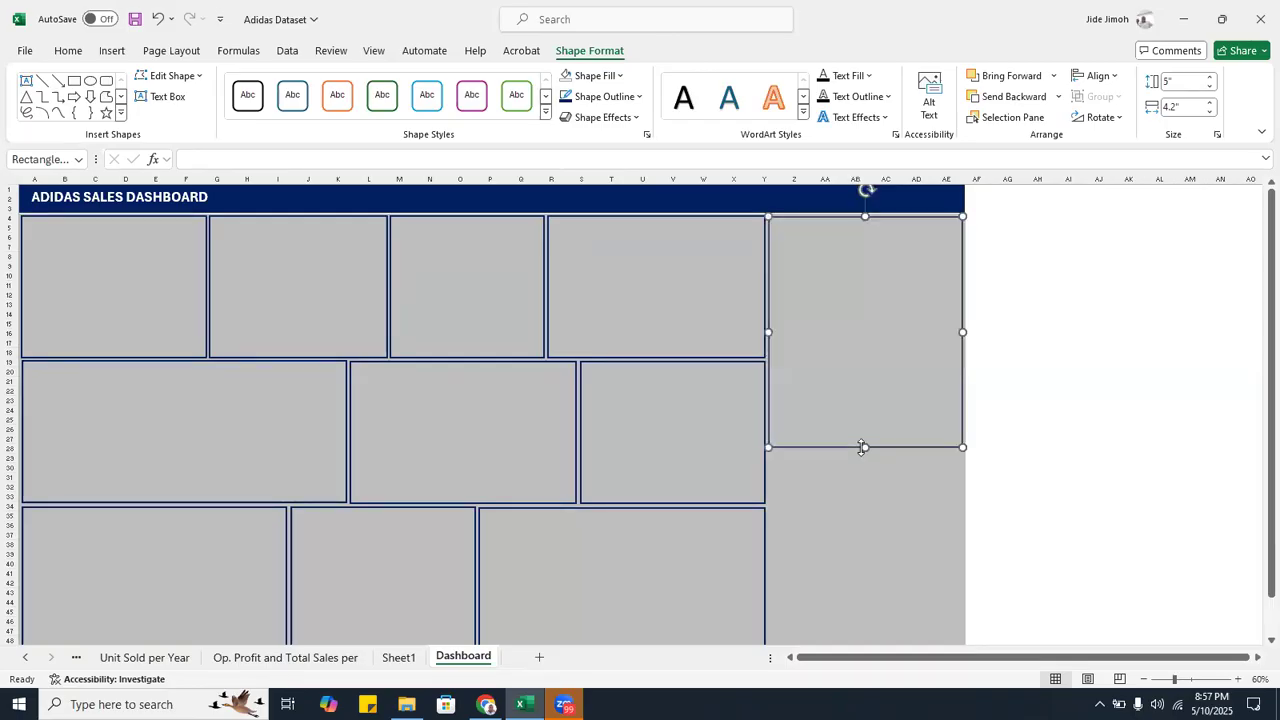
pyautogui.click(843, 386)
pyautogui.scroll(-2, 843, 386)
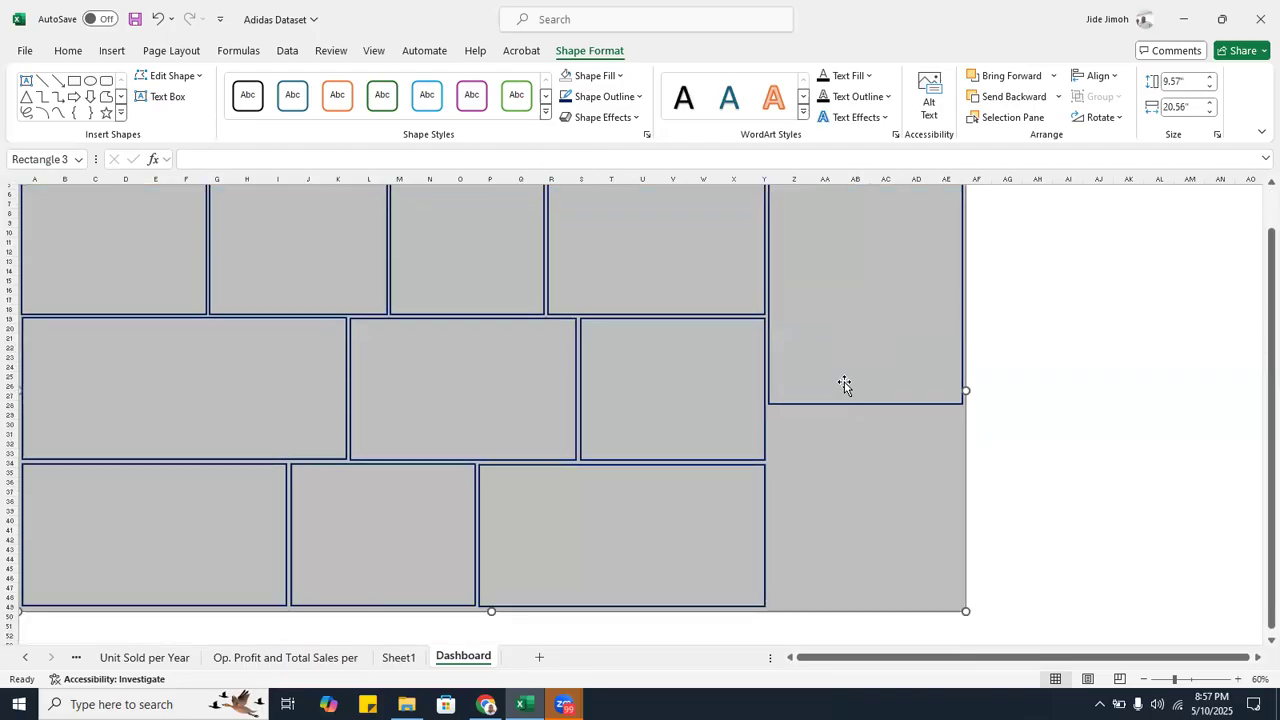
pyautogui.click(863, 401)
pyautogui.moveTo(865, 404); pyautogui.dragTo(862, 337)
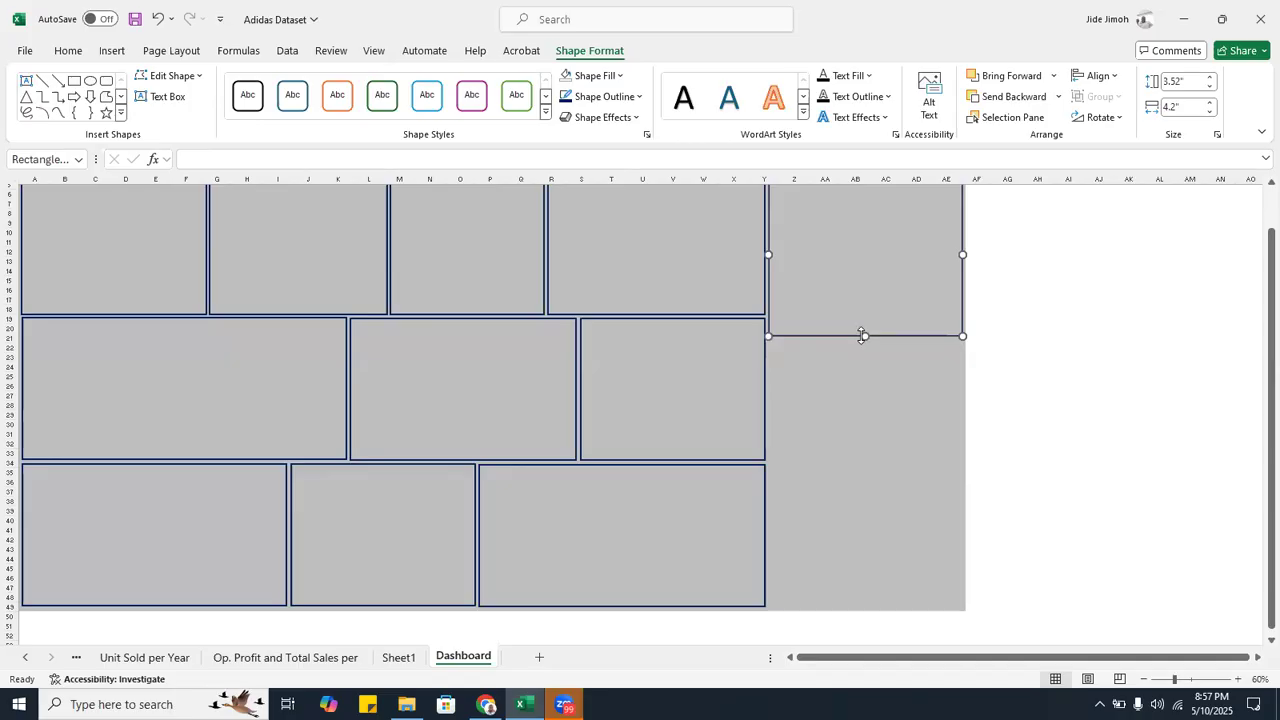
# - Duplicate that frame directly below with a small gap and stretch the copy to about 5.73 inches high, level with the third row
pyautogui.moveTo(865, 338); pyautogui.dragTo(889, 503)
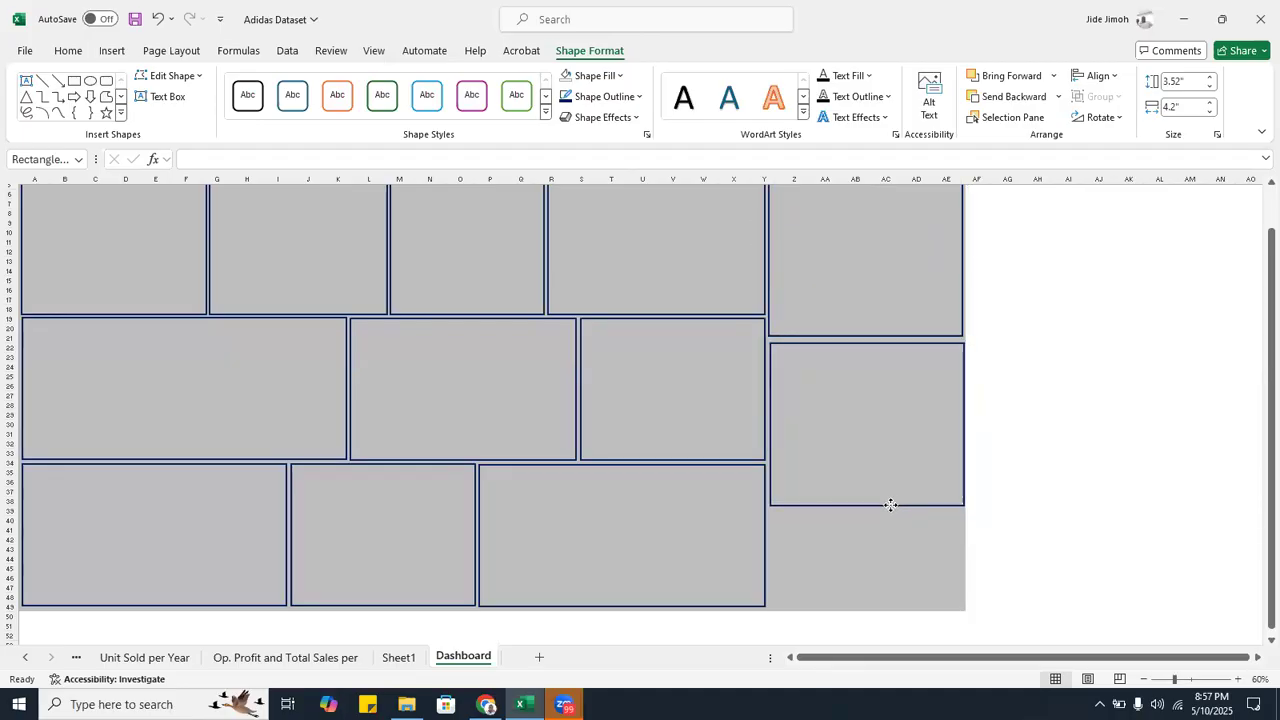
pyautogui.press('Left')
pyautogui.press('Up')
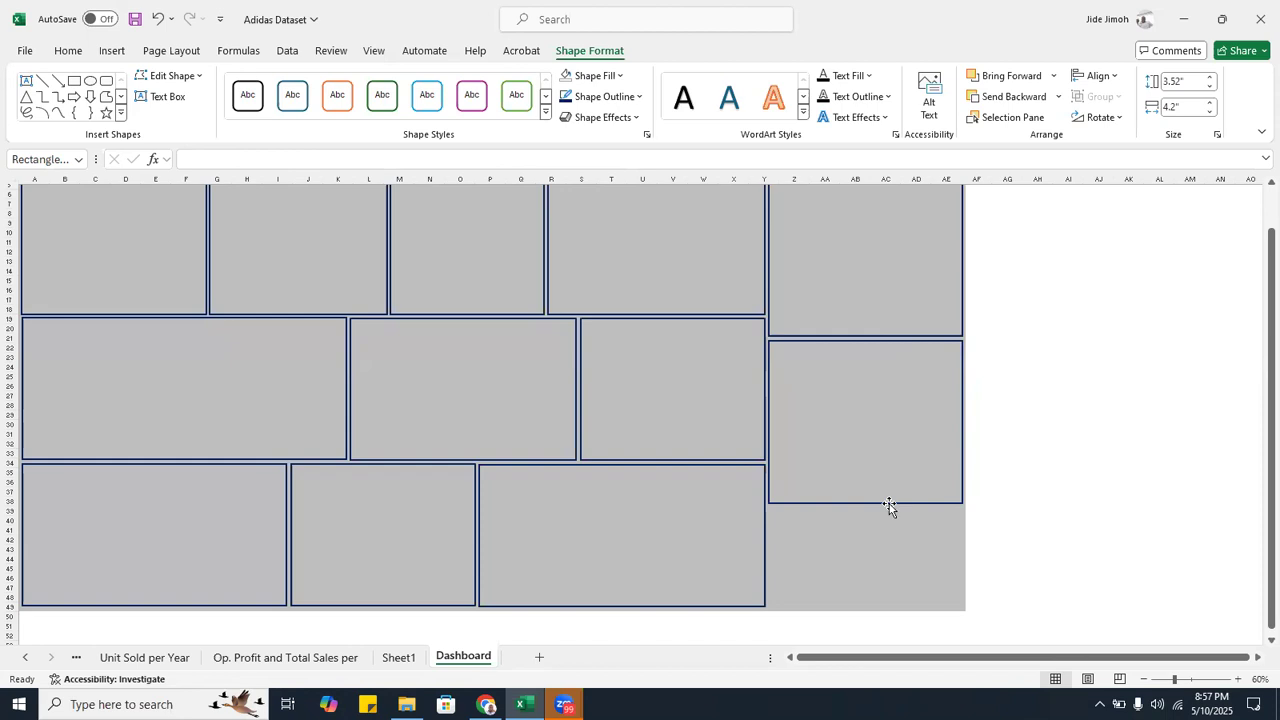
pyautogui.moveTo(865, 503); pyautogui.dragTo(865, 604)
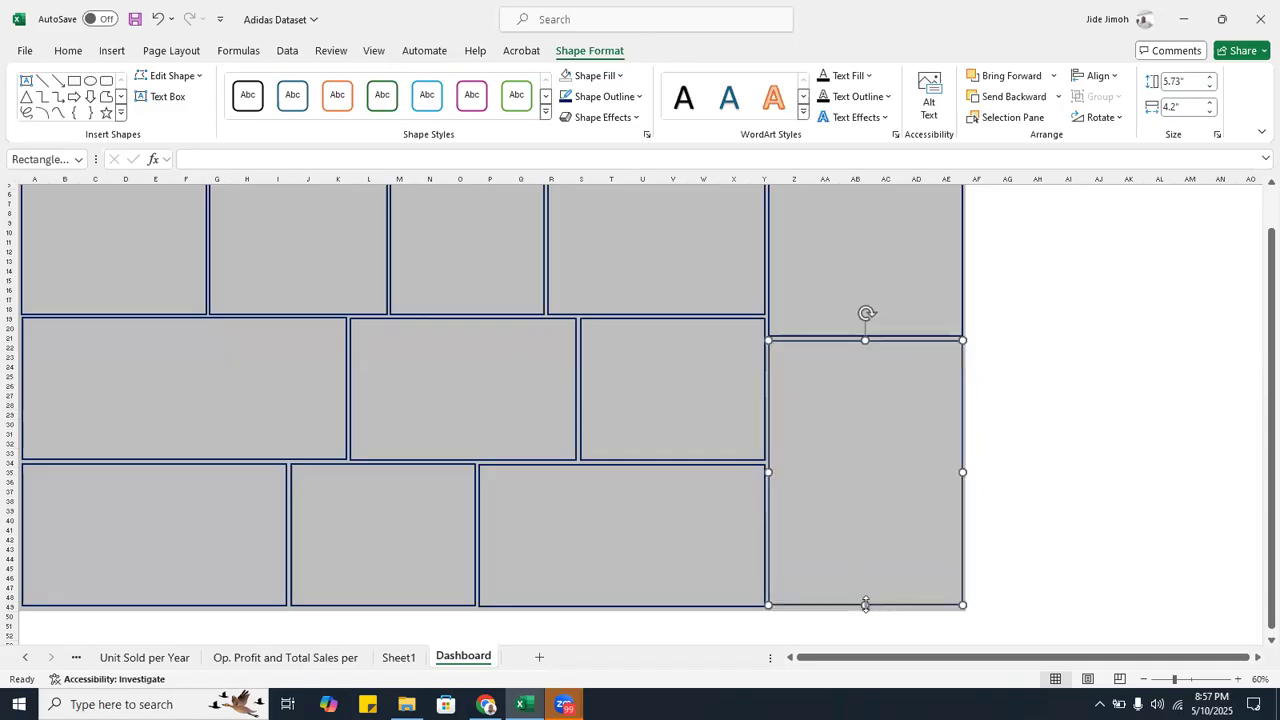
# - Narrow the third row's last frame to about 3.16 inches to free space beside it
pyautogui.click(743, 555)
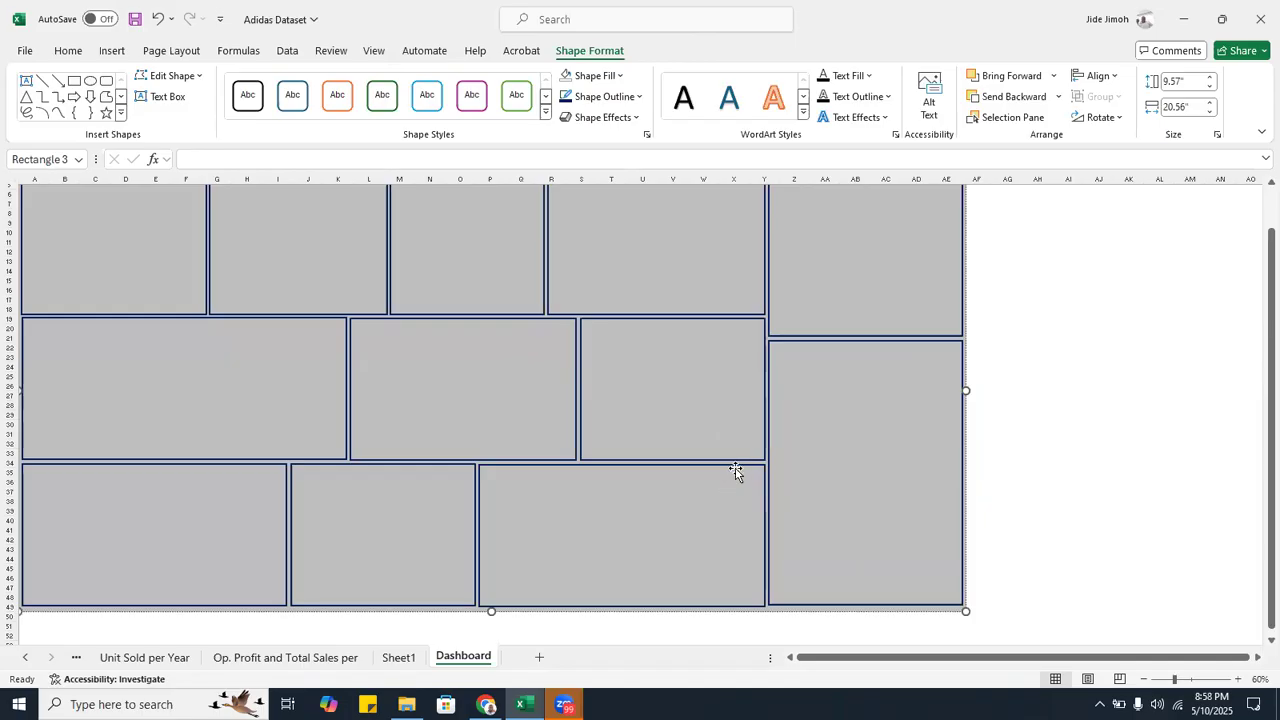
pyautogui.click(1020, 486)
pyautogui.click(760, 467)
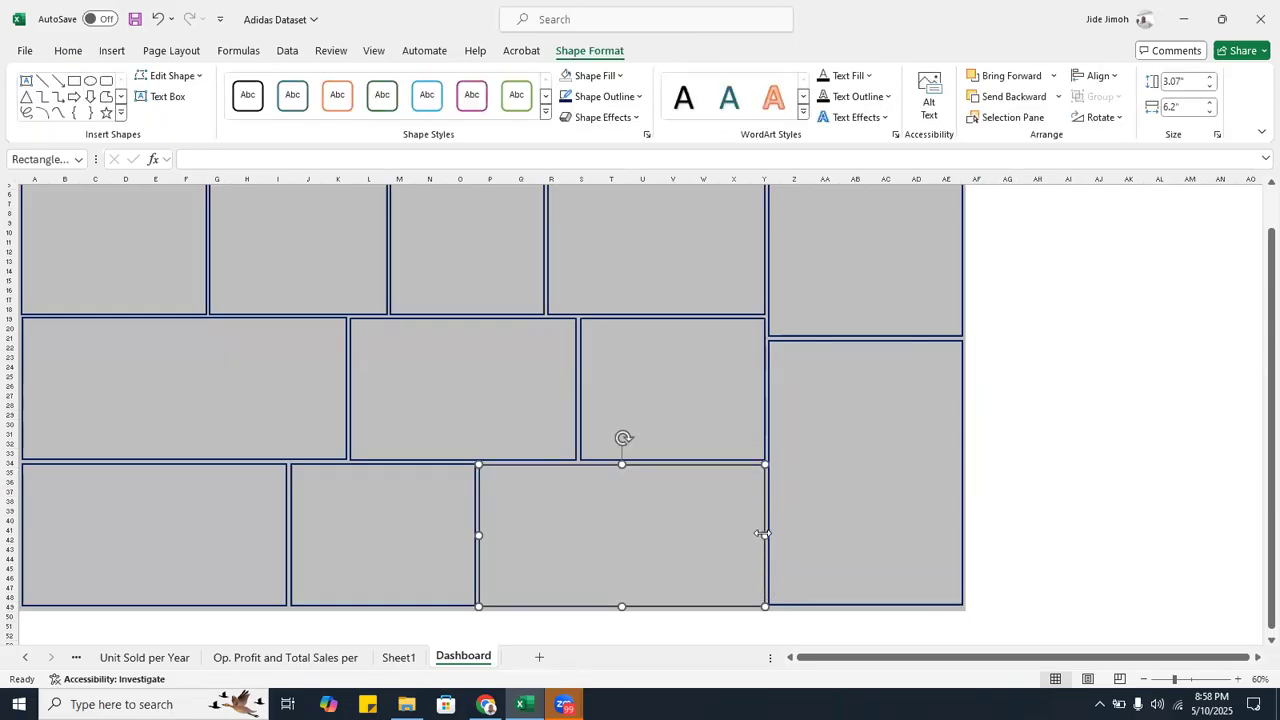
pyautogui.moveTo(765, 545); pyautogui.dragTo(625, 519)
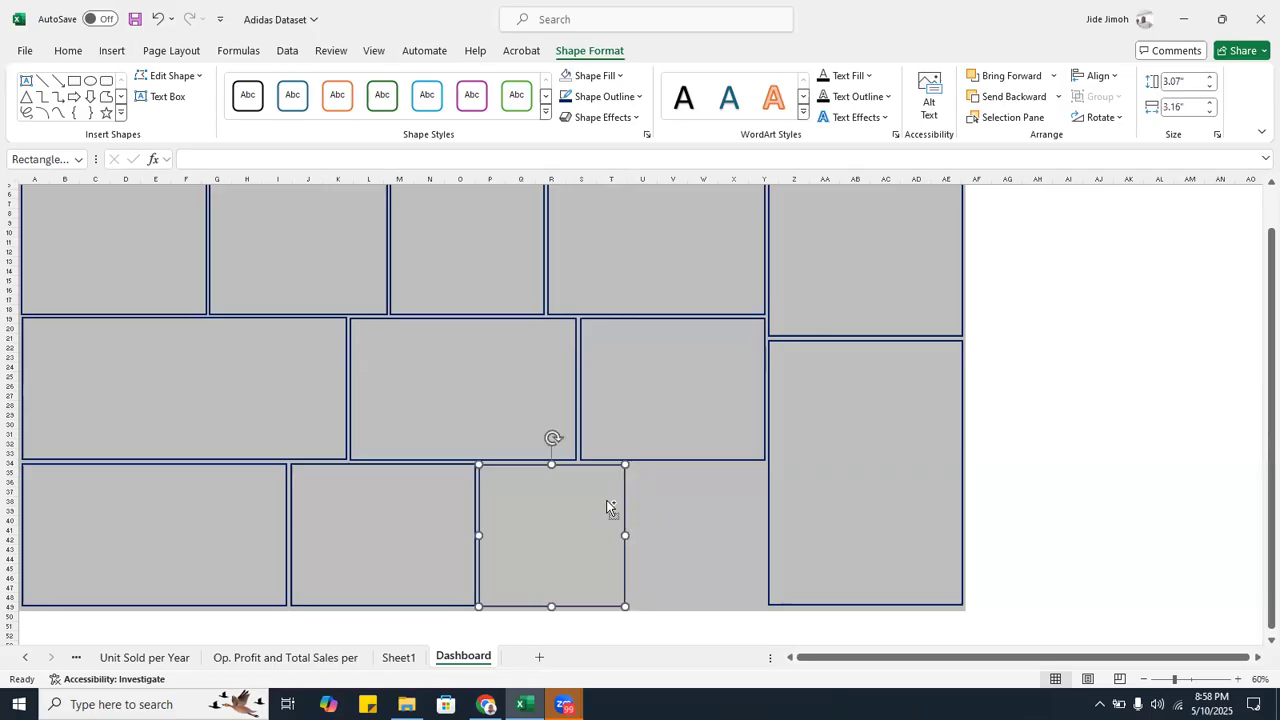
# - Duplicate the narrowed frame, place the copy in the freed space beside it, and narrow it to about 2.98 inches
pyautogui.hotkey('ctrl', 'd')
pyautogui.moveTo(599, 481); pyautogui.dragTo(740, 466)
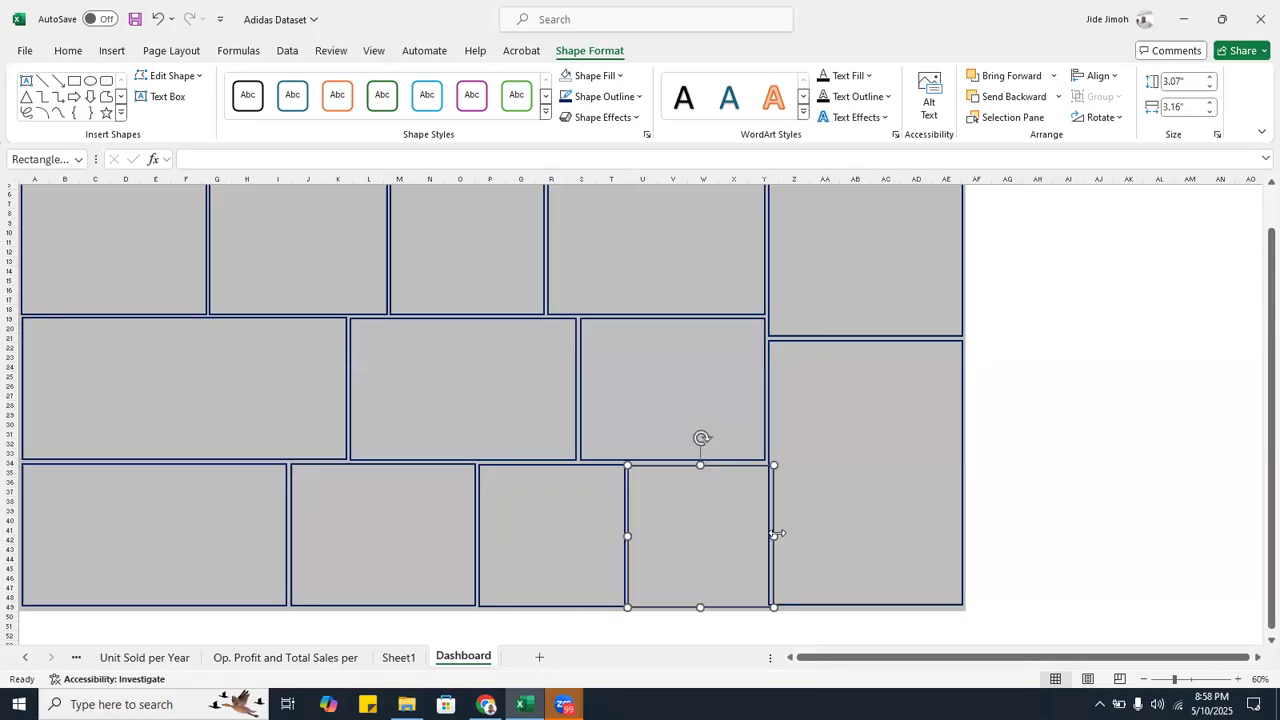
pyautogui.moveTo(775, 536); pyautogui.dragTo(764, 536)
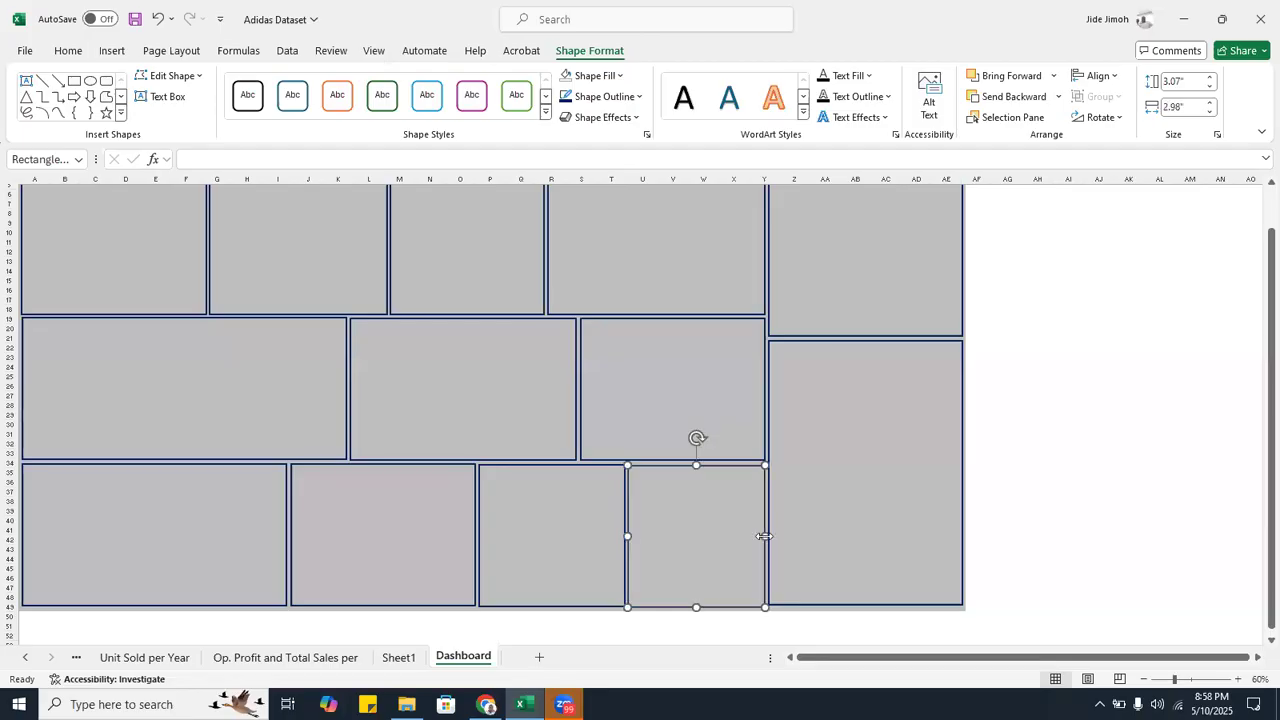
# - Review the dashboard's frame layout at 100% zoom from its first column, and set the sheet's zoom to 90%
pyautogui.click(1060, 409)
pyautogui.scroll(2, 1062, 414)
pyautogui.rightClick(1061, 412)
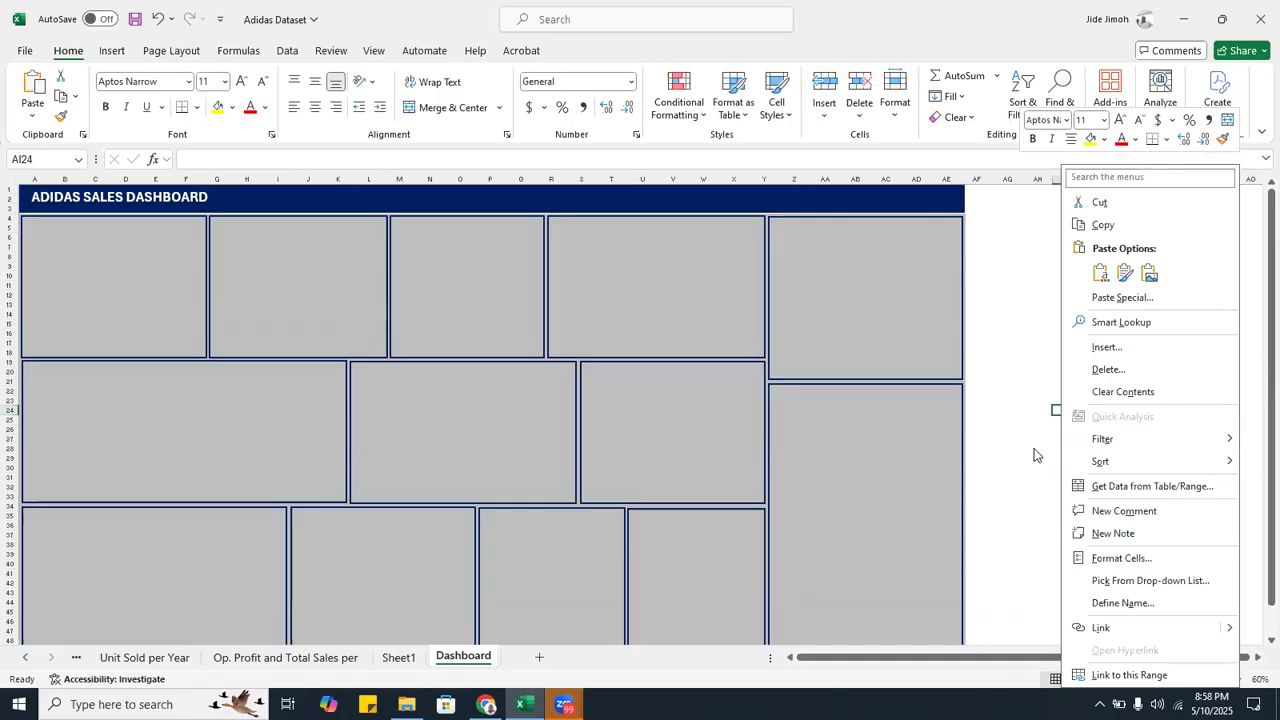
pyautogui.press('Escape')
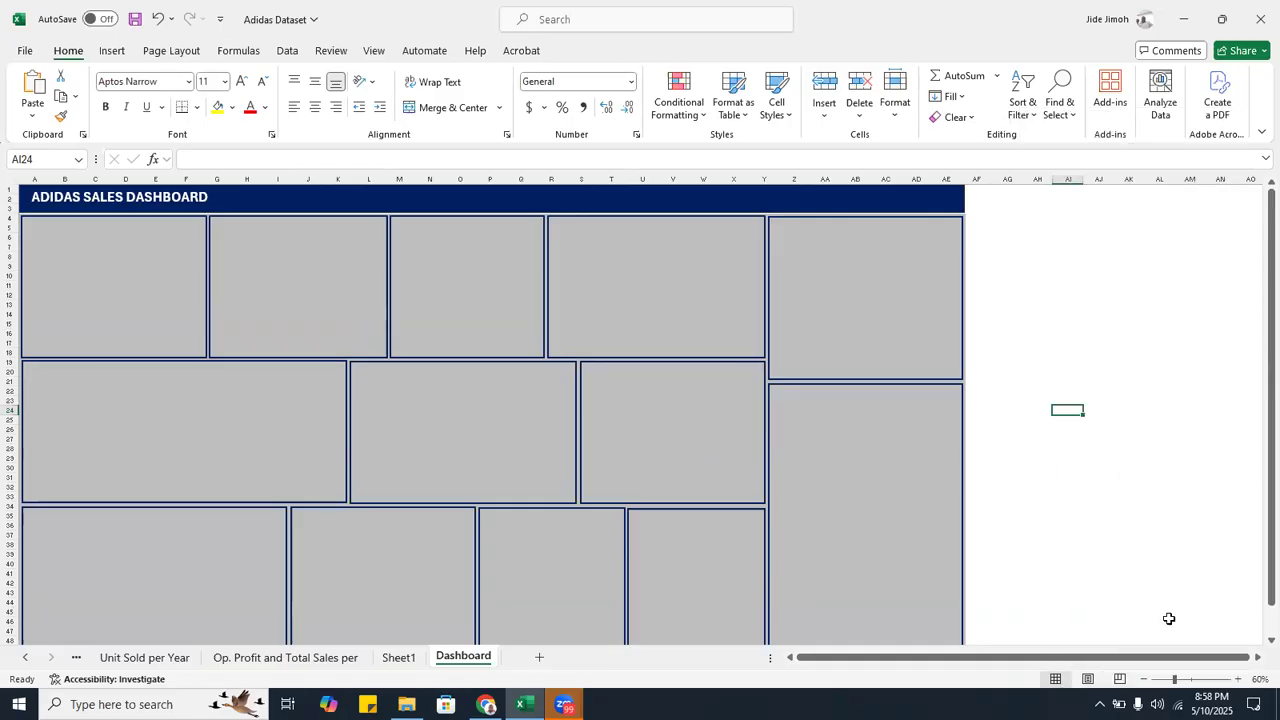
pyautogui.click(1239, 680)
pyautogui.click(1239, 680)
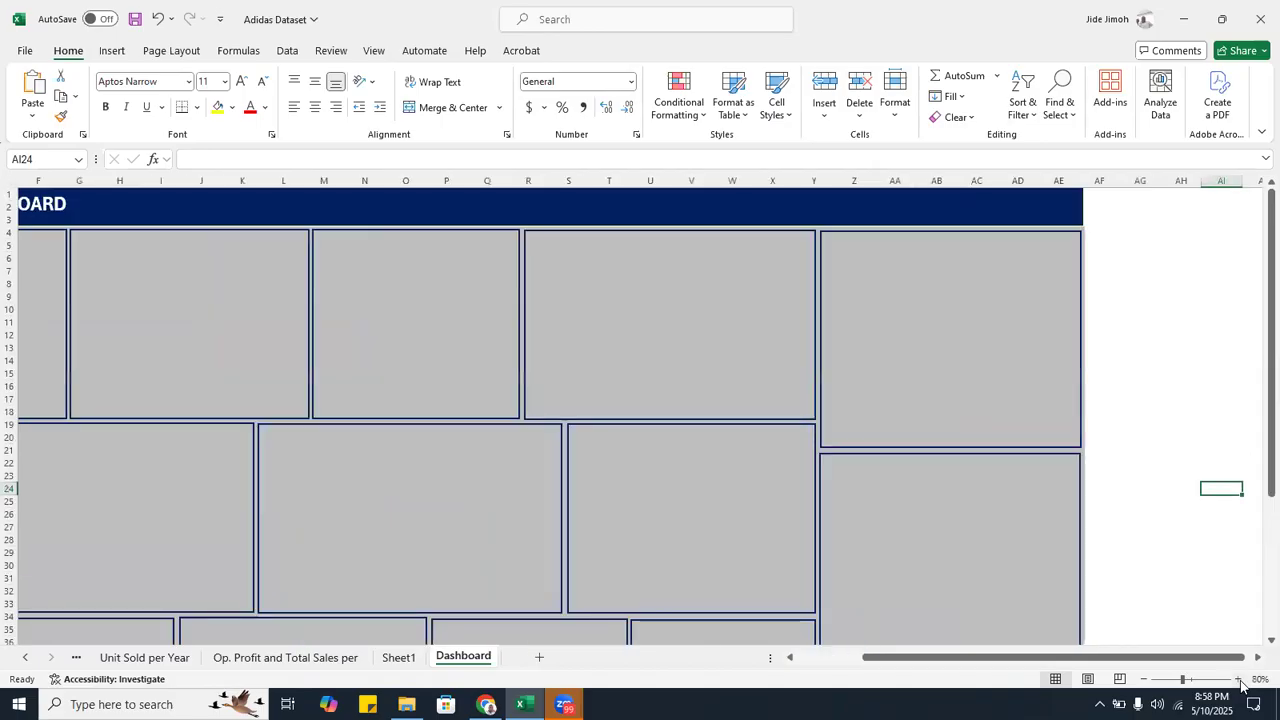
pyautogui.click(1239, 680)
pyautogui.click(1239, 680)
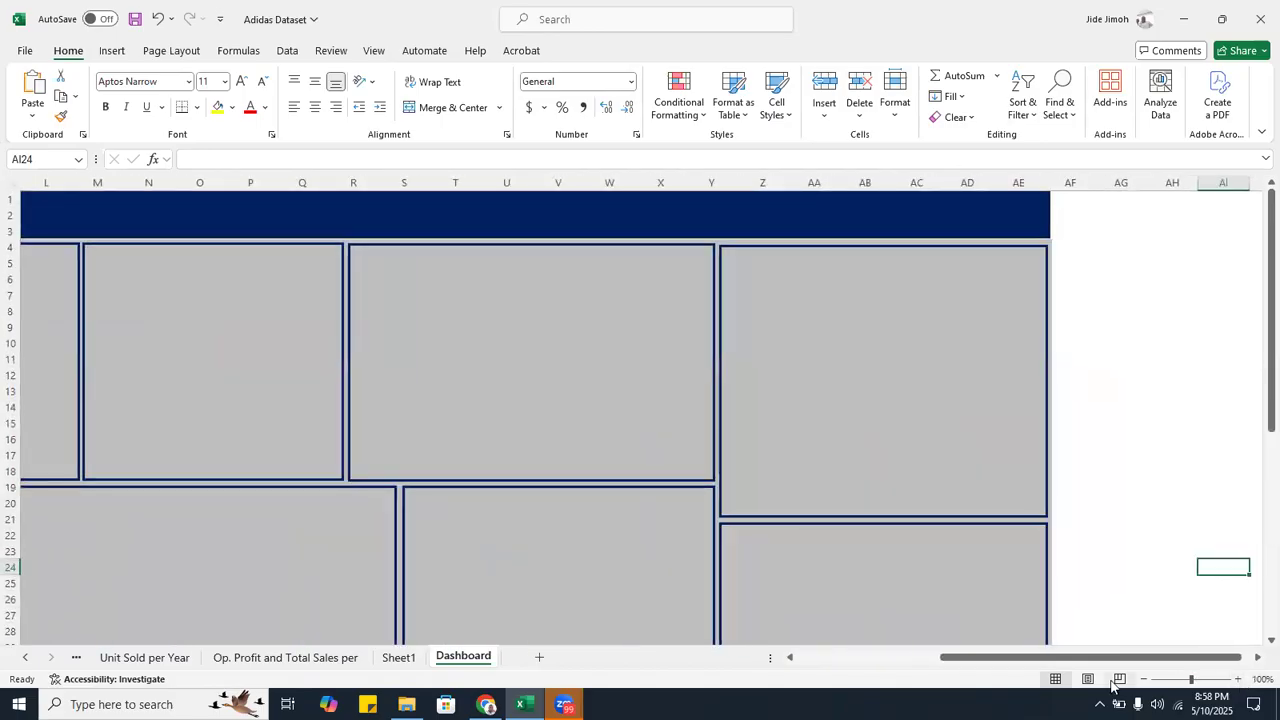
pyautogui.moveTo(1106, 659); pyautogui.dragTo(908, 659)
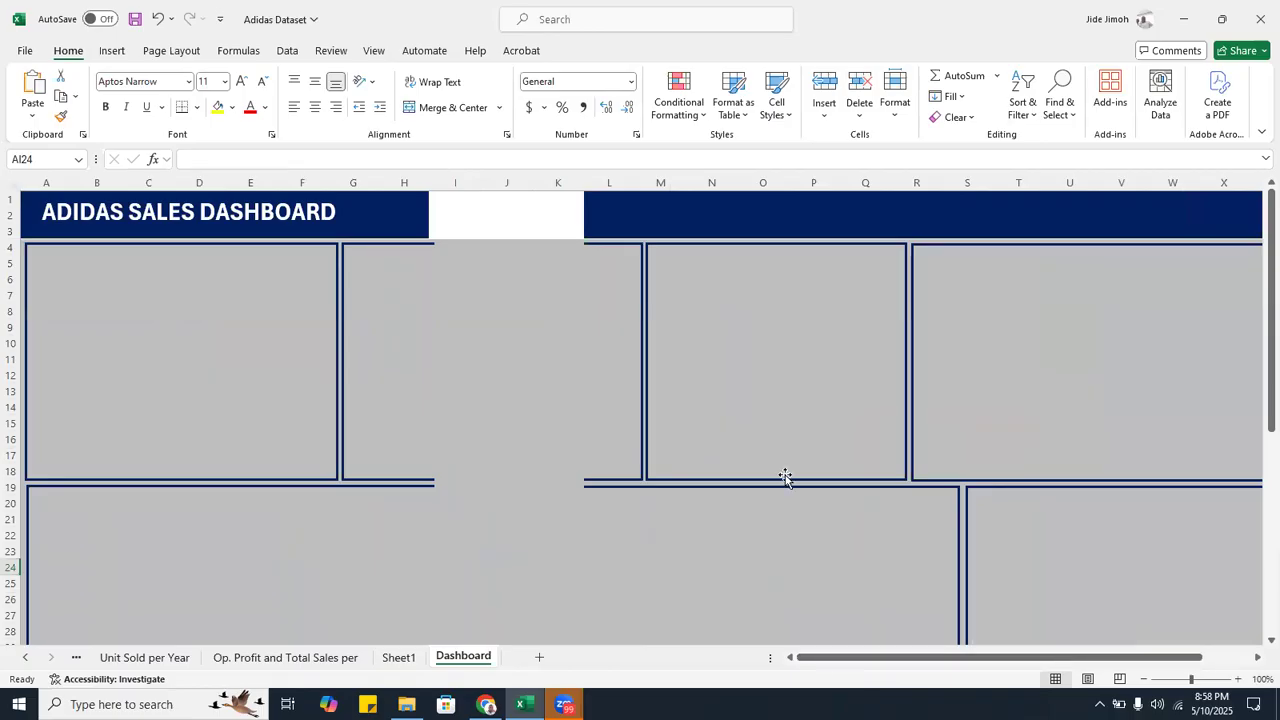
pyautogui.click(951, 340)
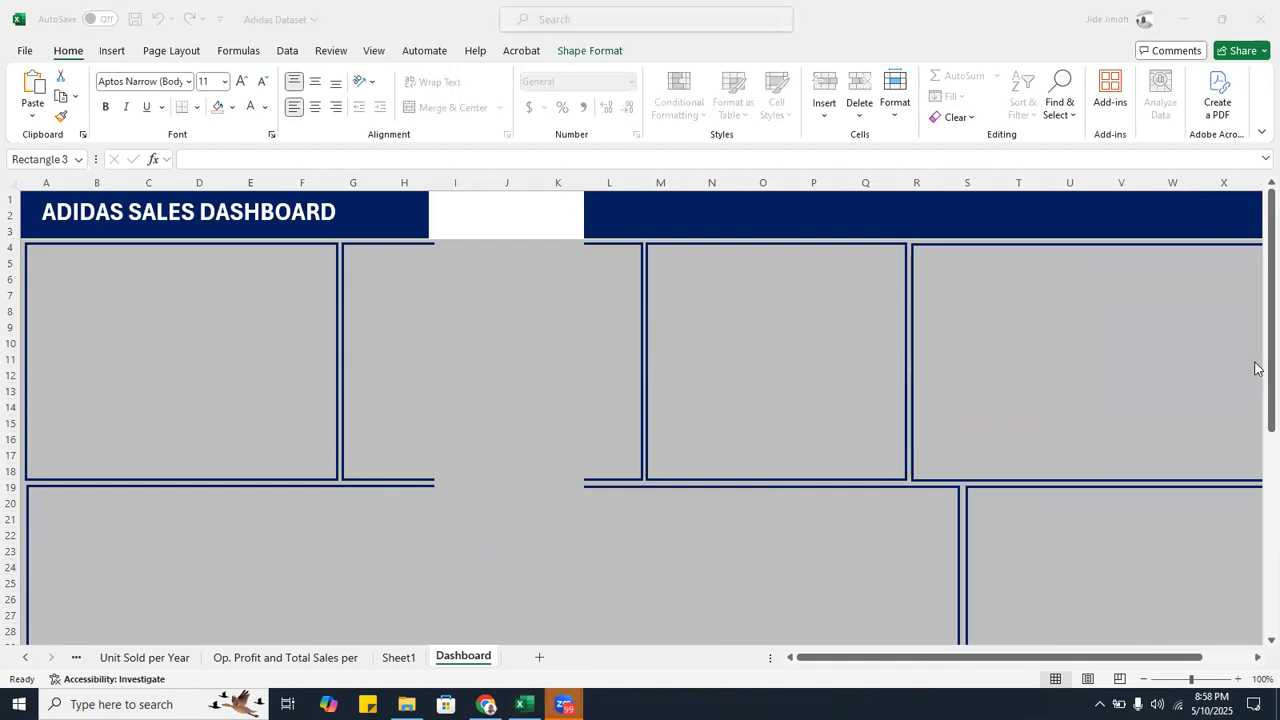
pyautogui.click(1258, 405)
pyautogui.moveTo(1258, 405); pyautogui.dragTo(1101, 437)
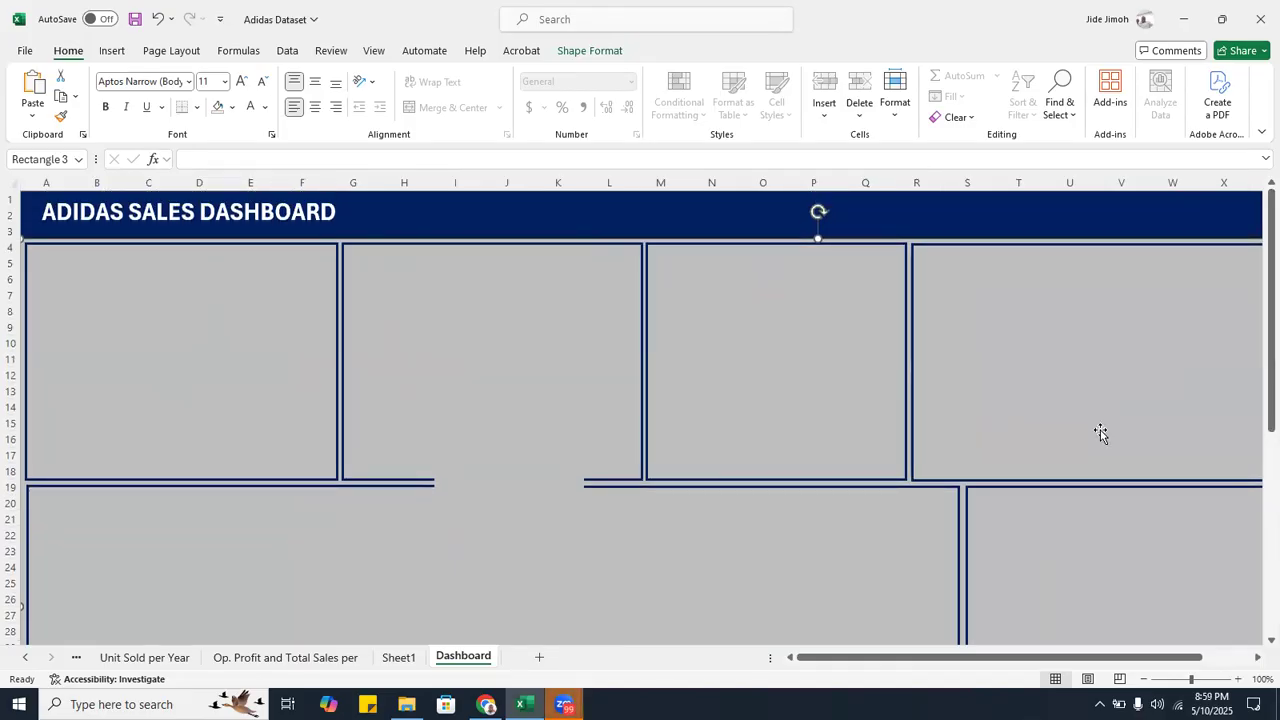
pyautogui.click(1141, 679)
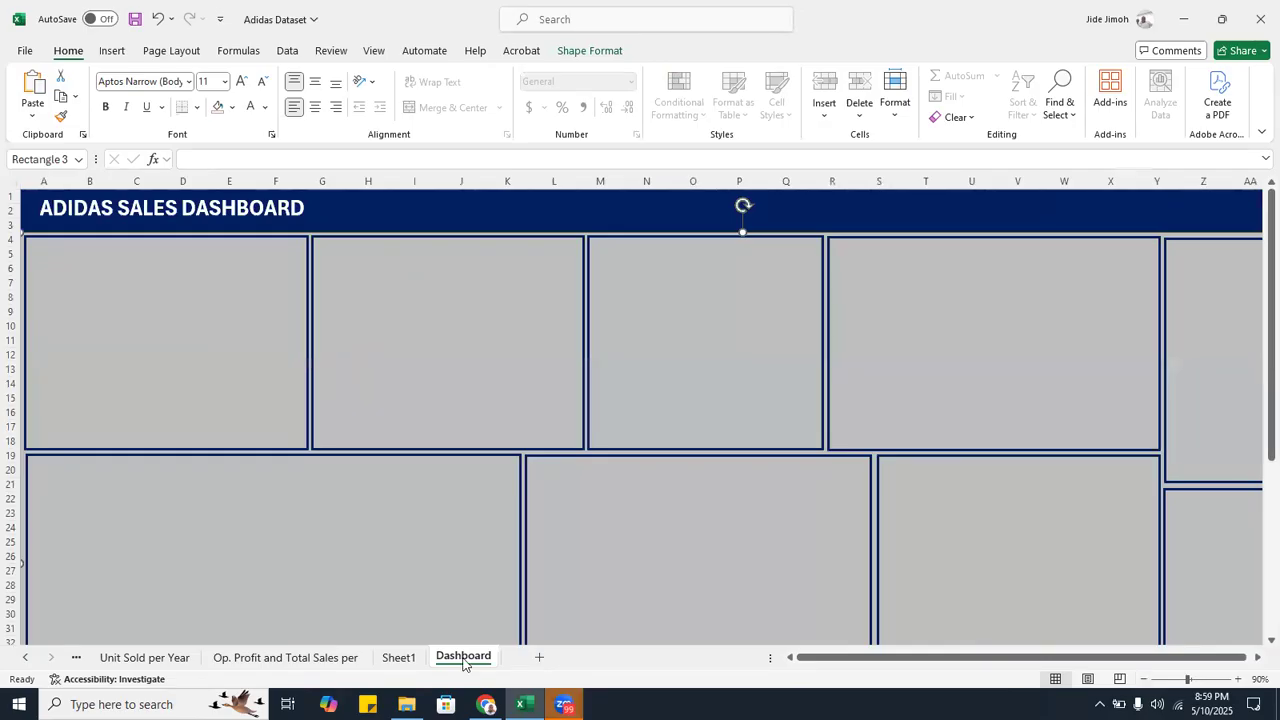
# - Copy the Product per Revenue chart from the Revenue per Product sheet and paste it into the Dashboard sheet
pyautogui.moveTo(27, 660); pyautogui.dragTo(26, 659)
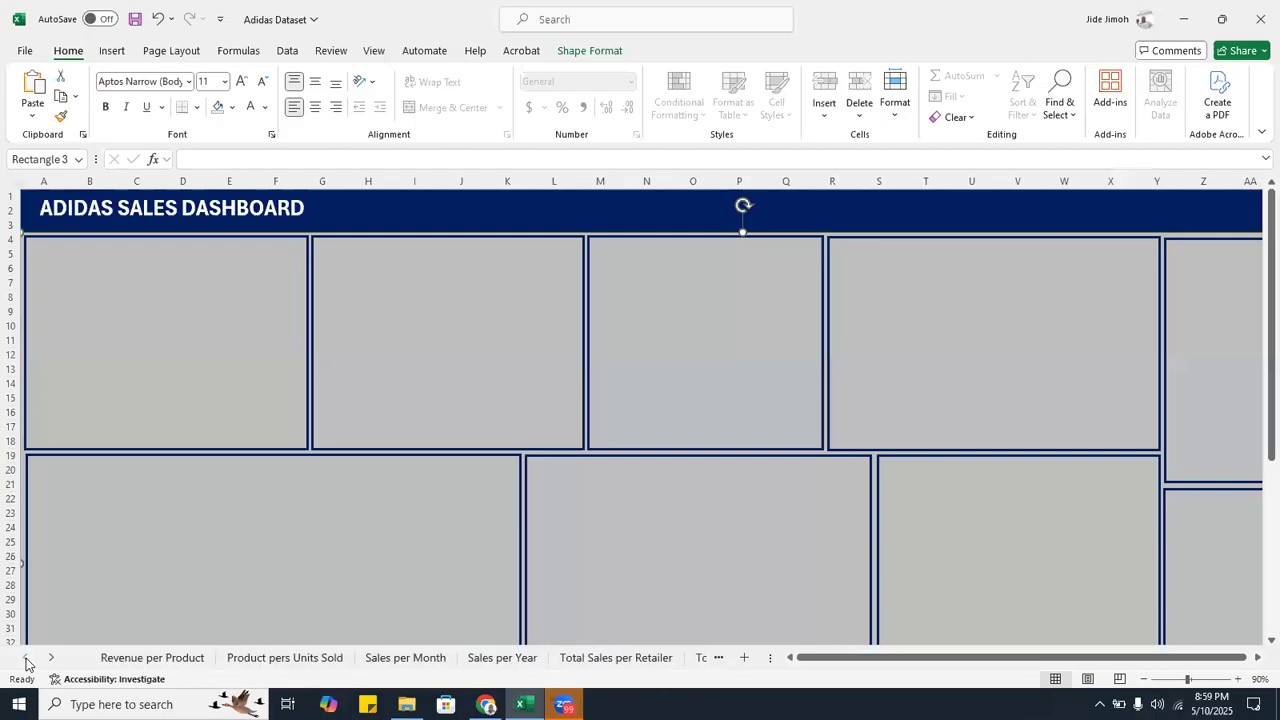
pyautogui.click(107, 660)
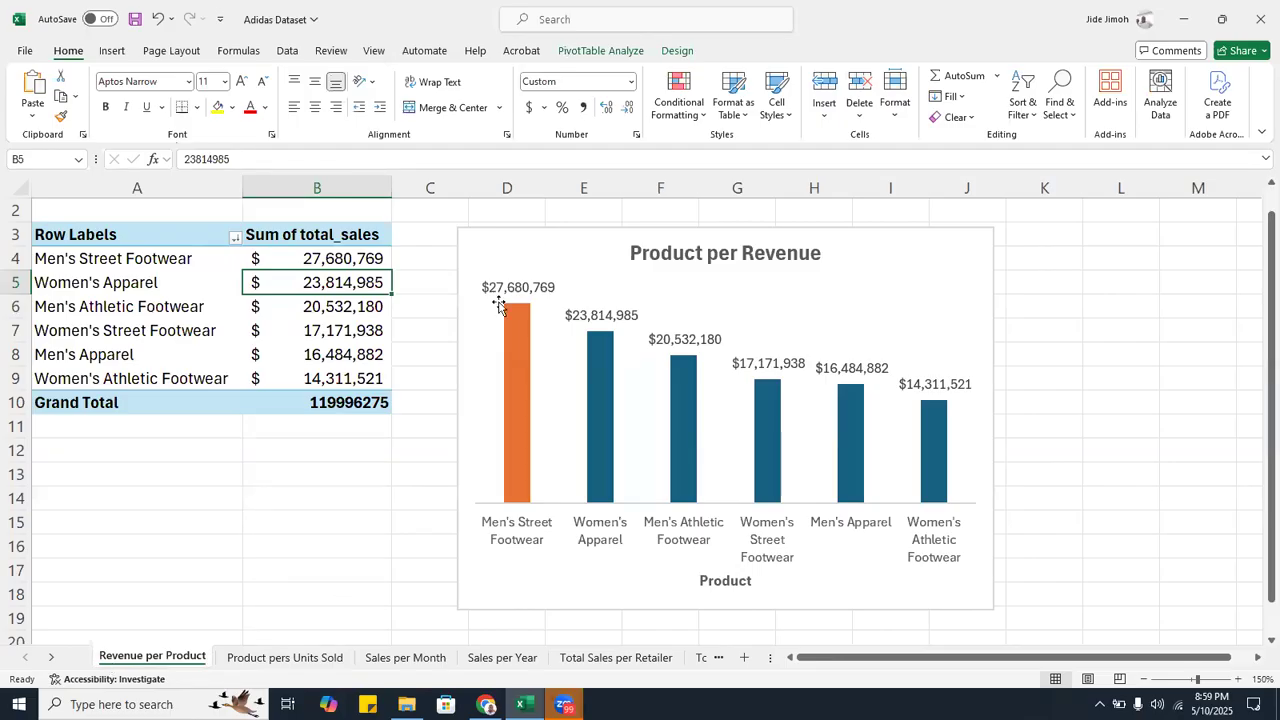
pyautogui.click(550, 250)
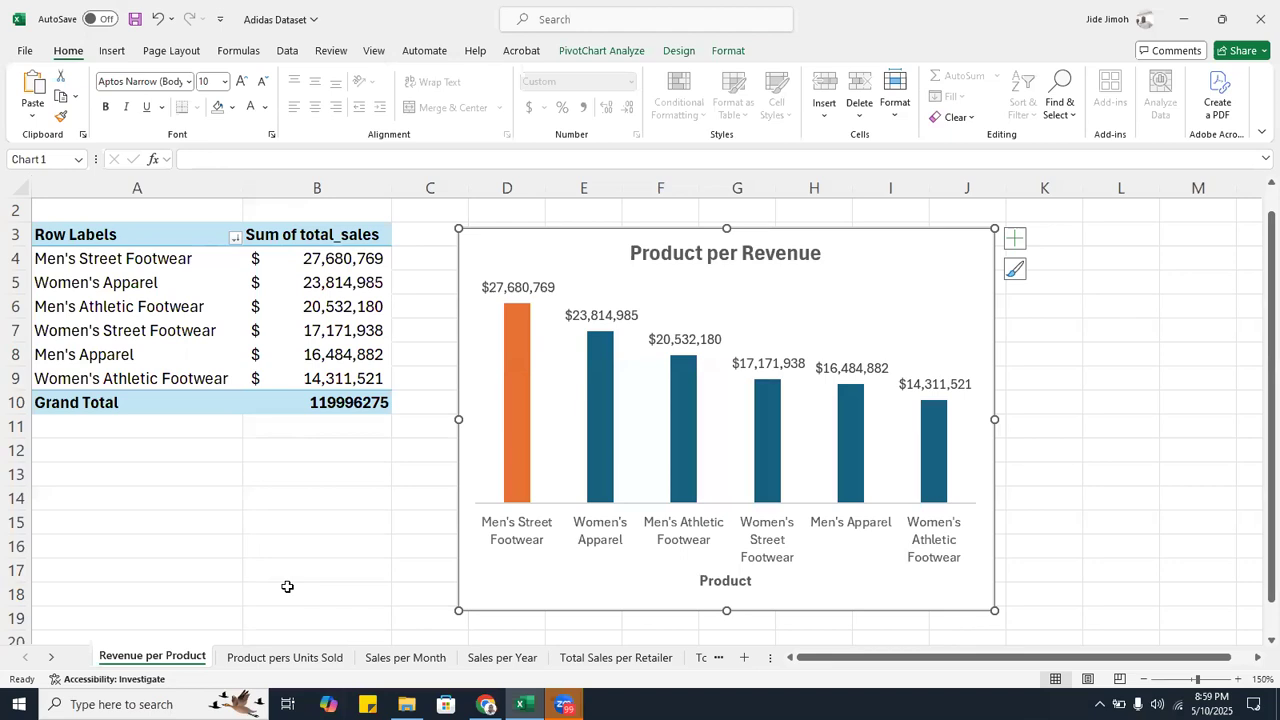
pyautogui.rightClick(40, 660)
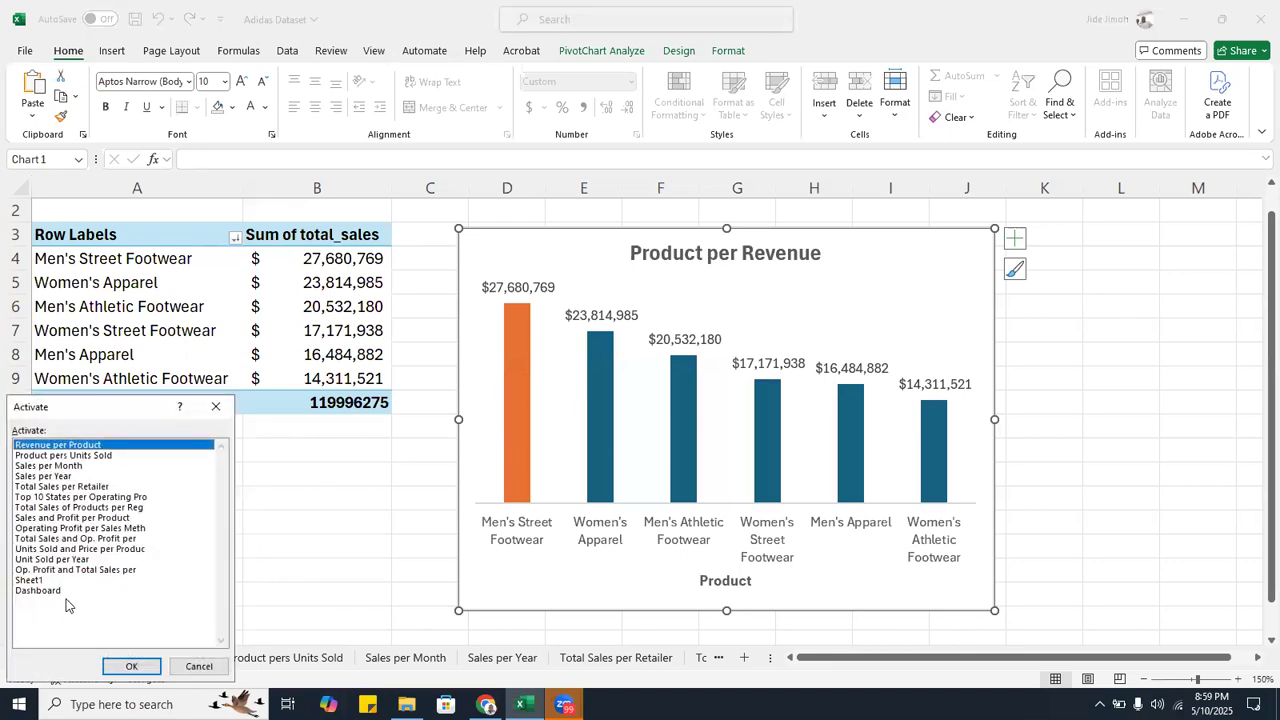
pyautogui.doubleClick(68, 596)
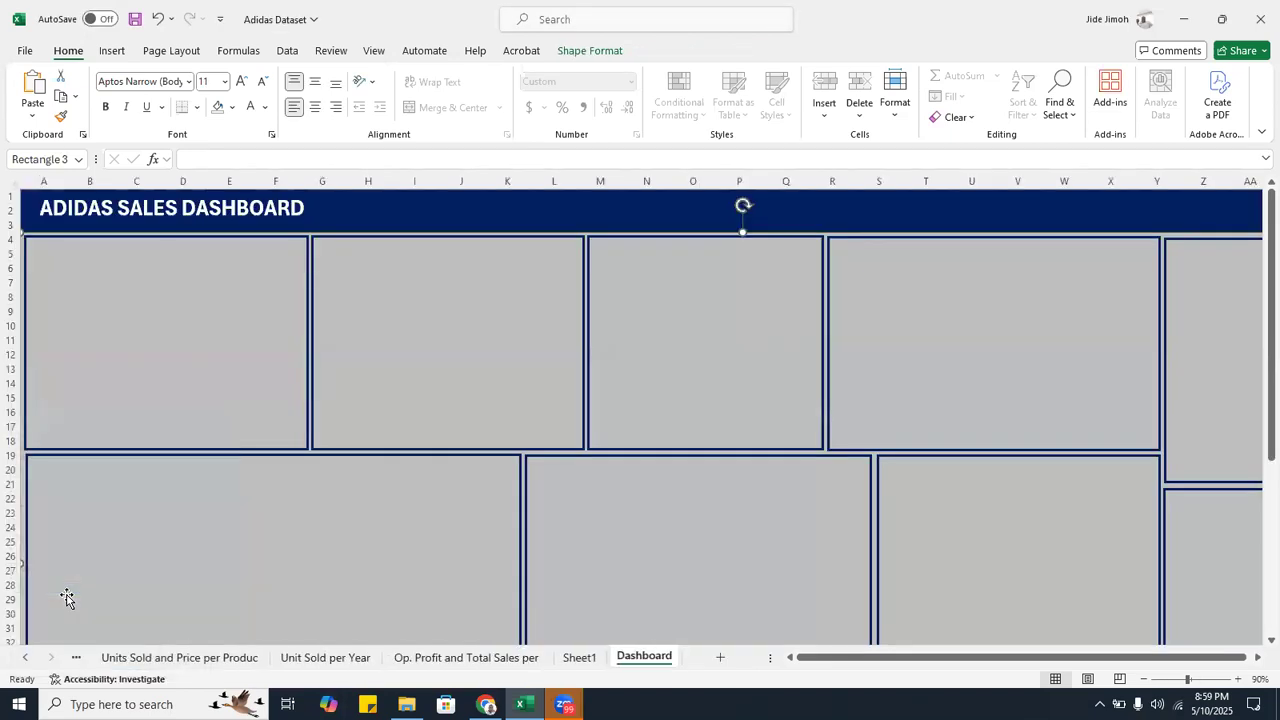
pyautogui.hotkey('ctrl', 'v')
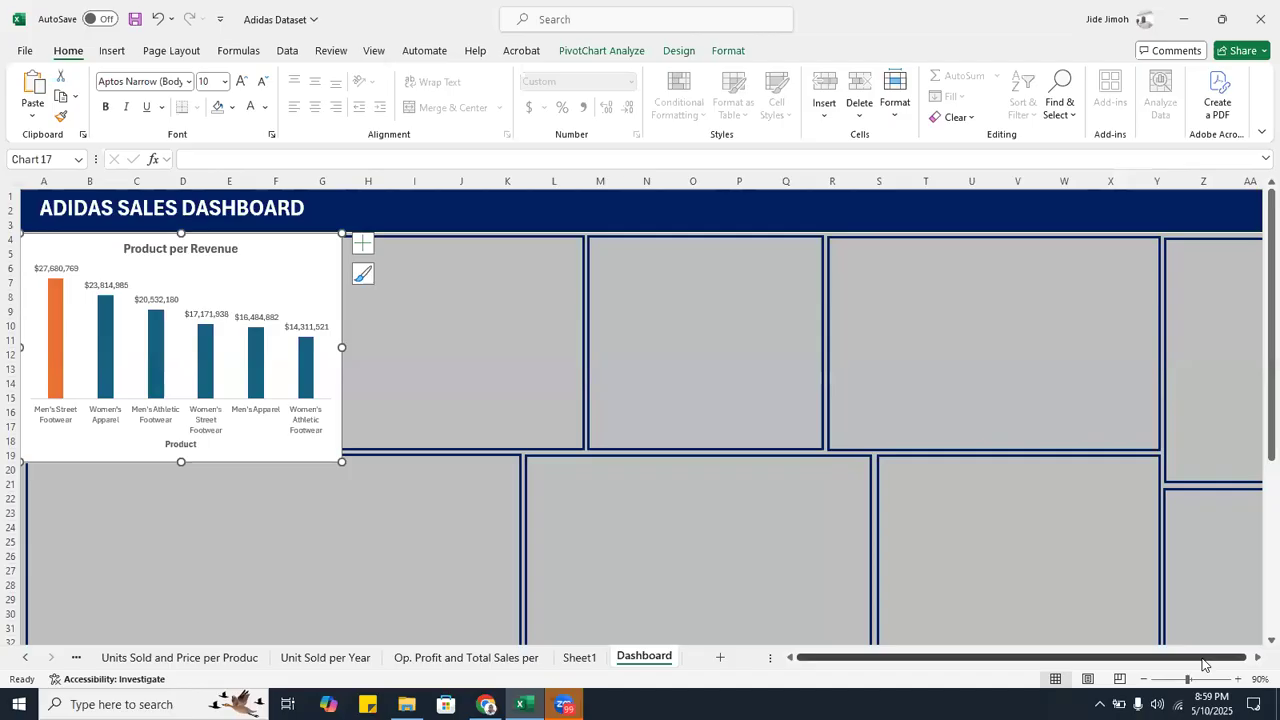
# - Shift the pasted Product per Revenue chart clear of the sheet's corner and remove its fill and outline
pyautogui.click(1238, 680)
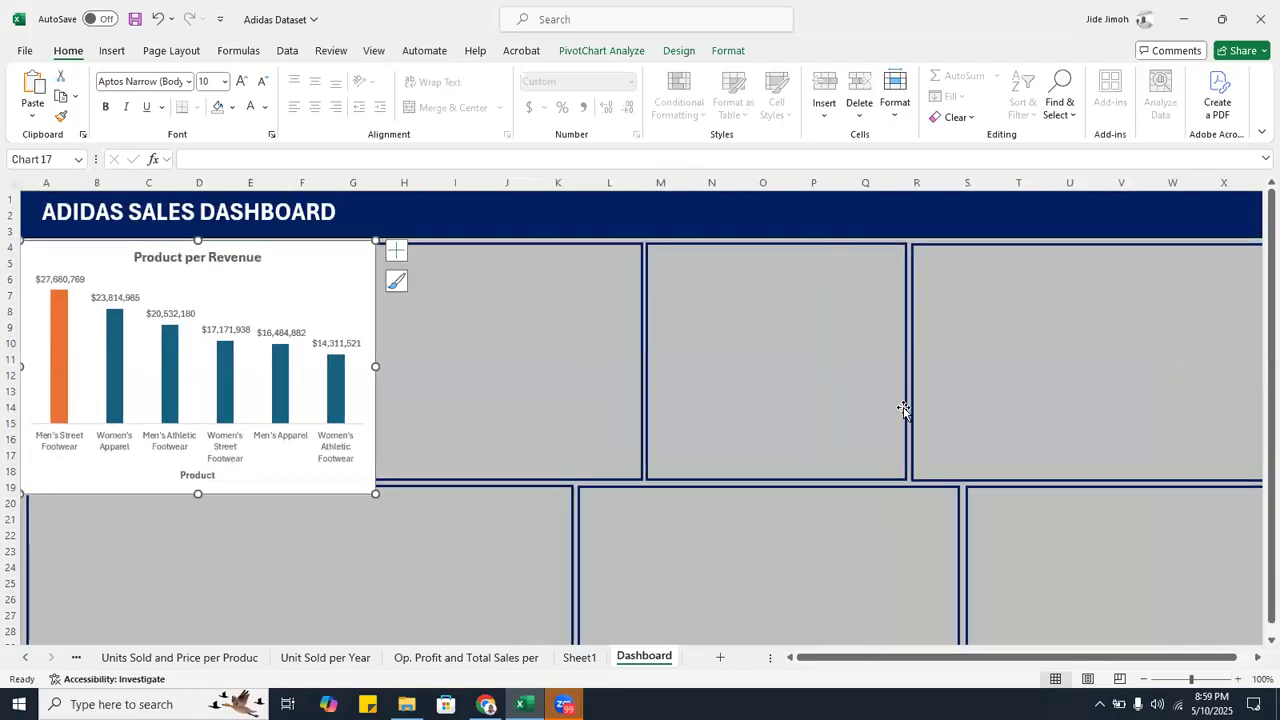
pyautogui.moveTo(318, 242); pyautogui.dragTo(409, 298)
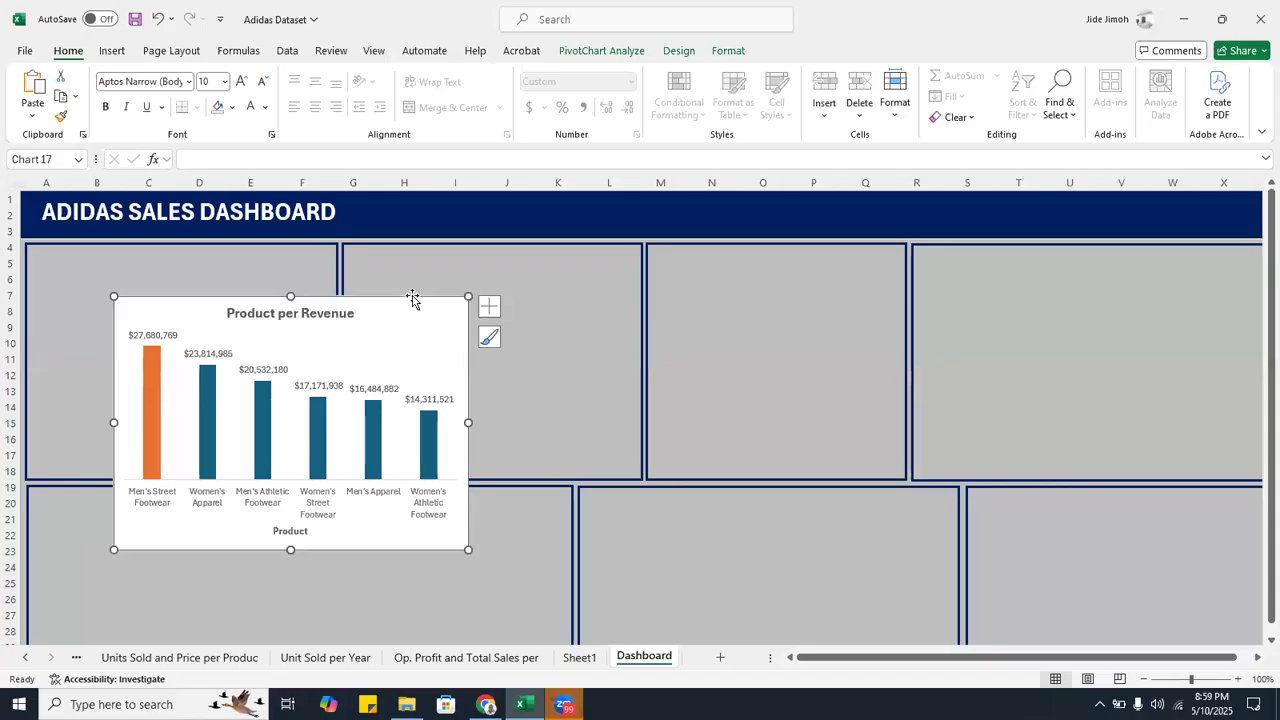
pyautogui.click(740, 52)
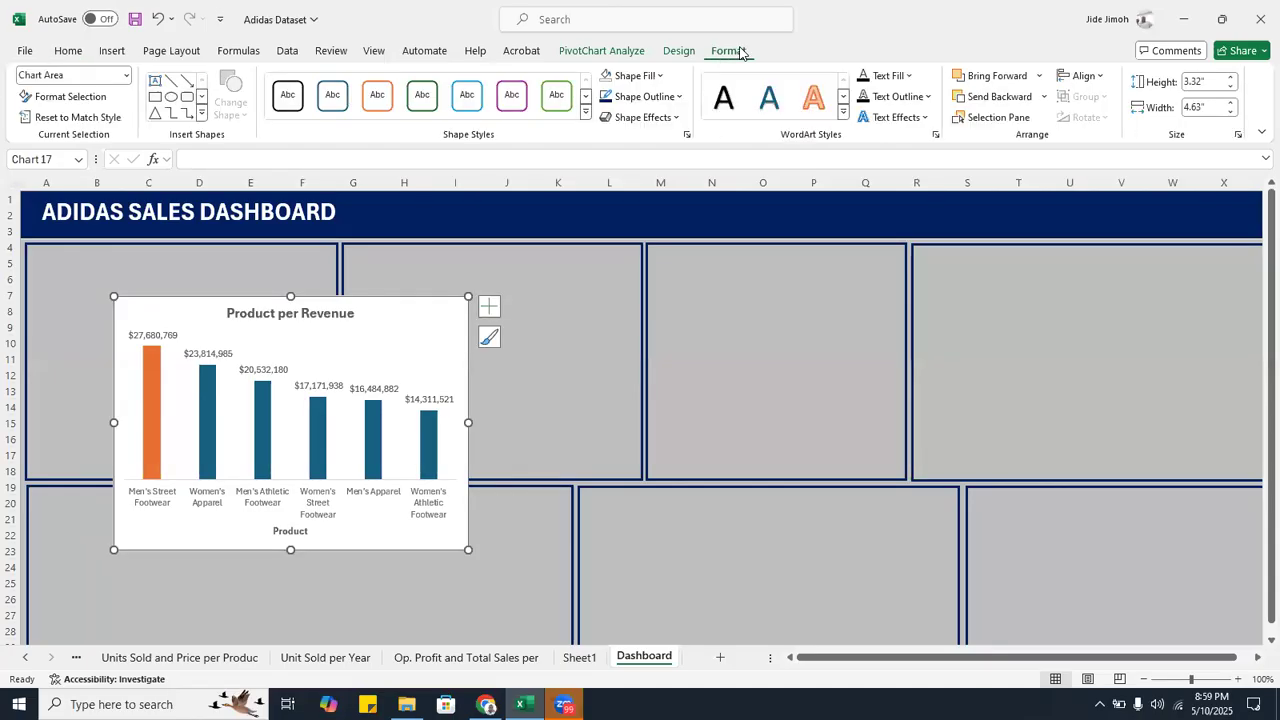
pyautogui.click(650, 76)
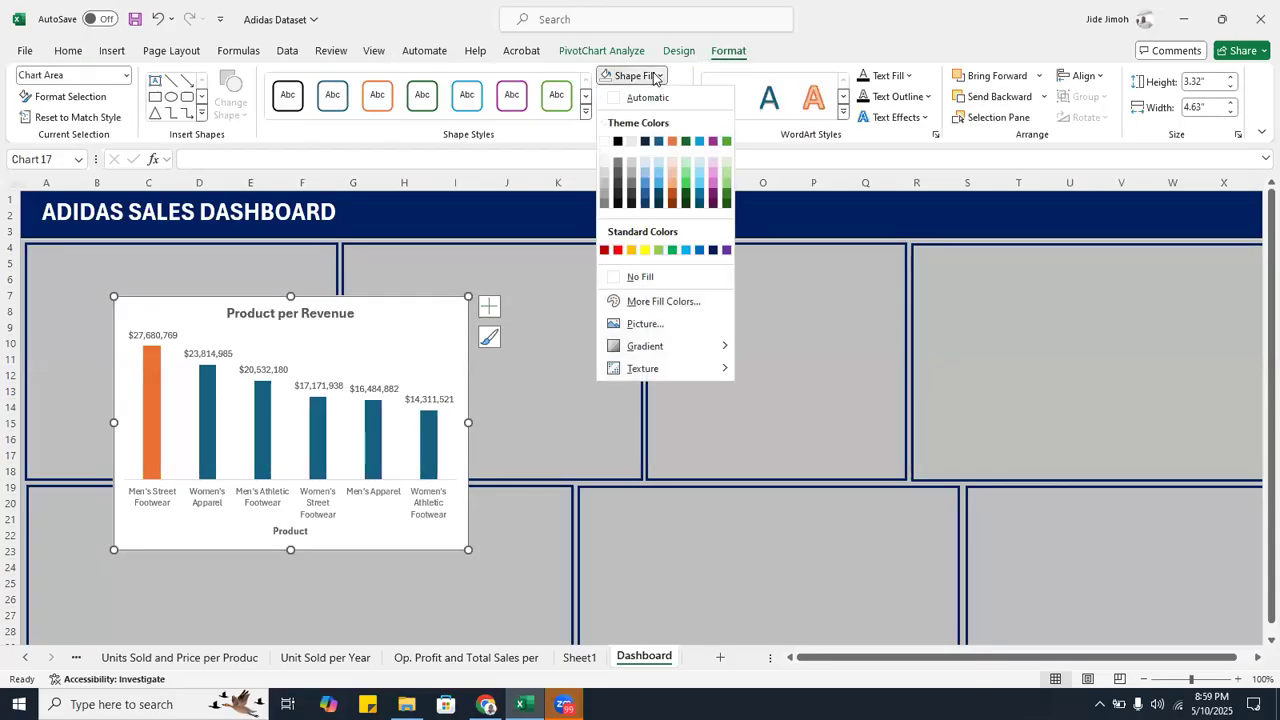
pyautogui.click(652, 281)
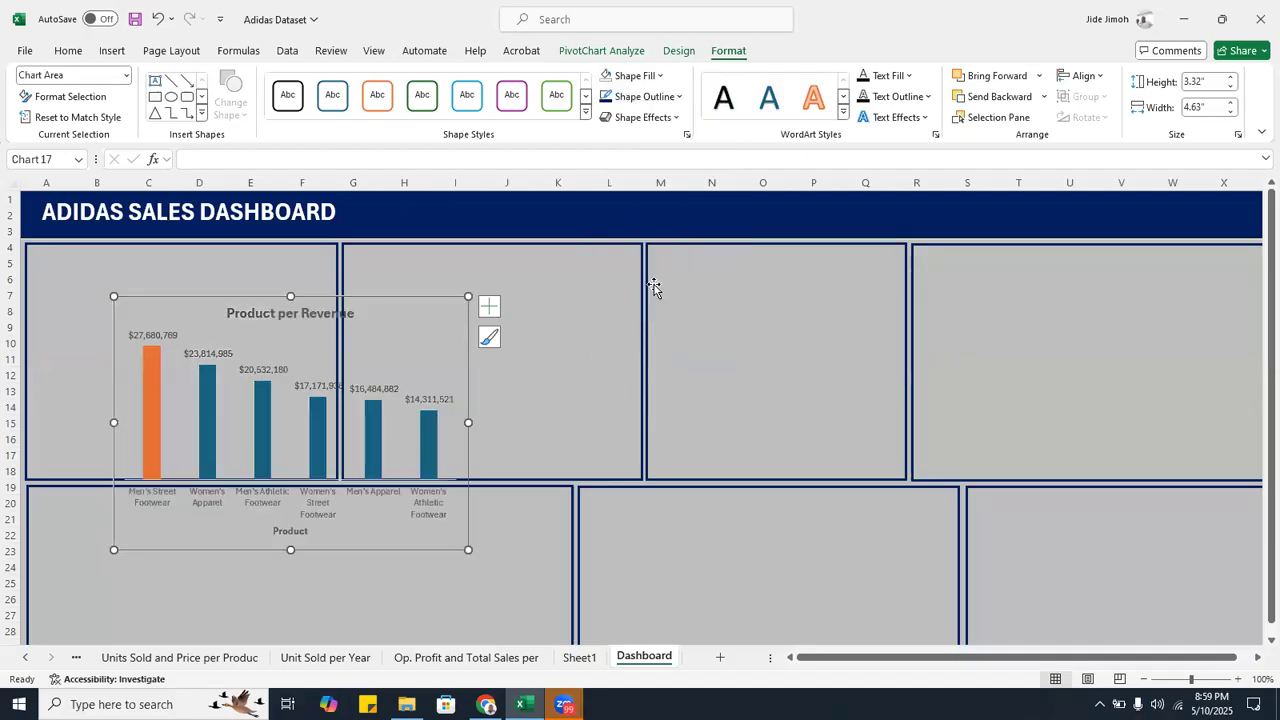
pyautogui.click(676, 97)
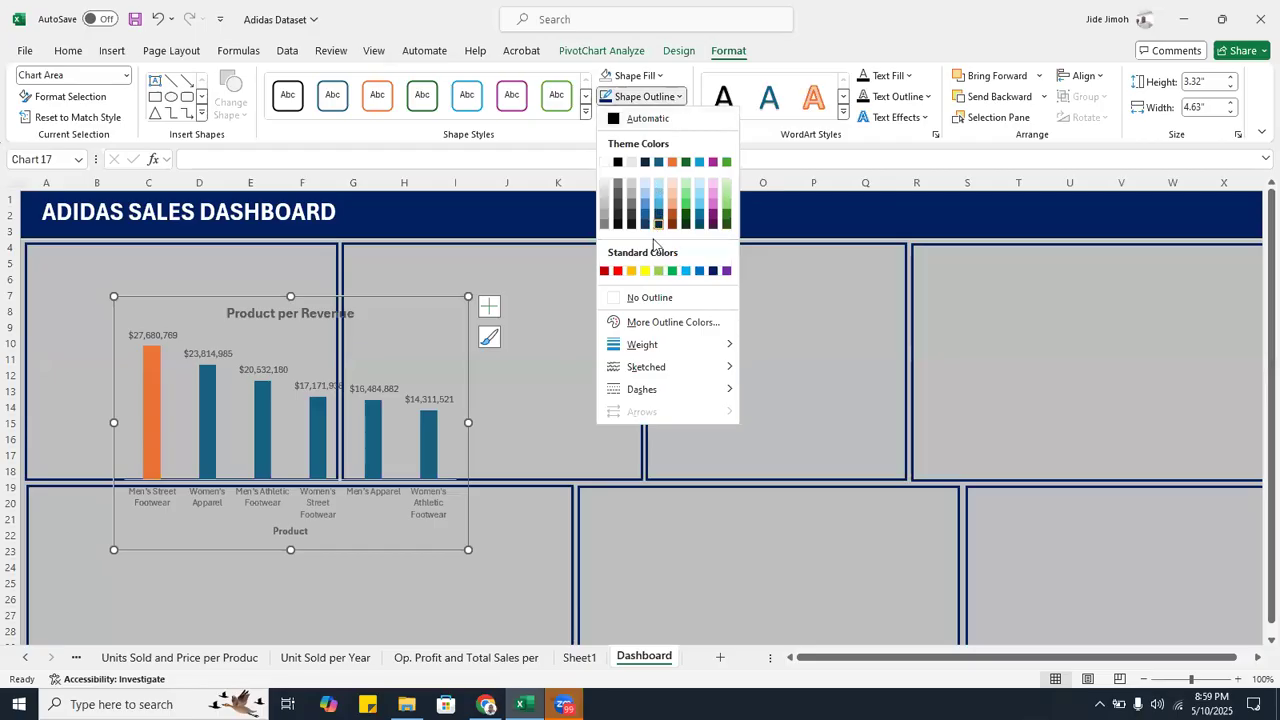
pyautogui.click(655, 299)
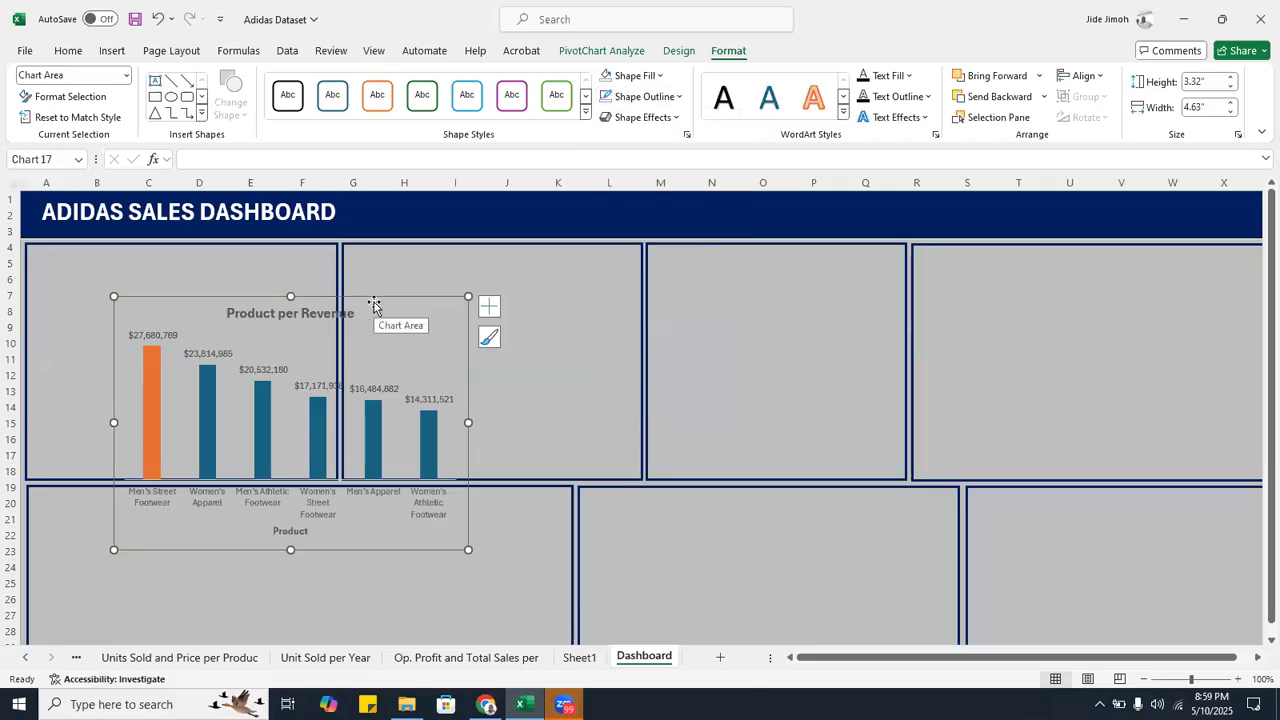
# - Fit the Product per Revenue chart into the first row's first frame, about 3.18 inches high and 4.13 inches wide
pyautogui.moveTo(389, 303); pyautogui.dragTo(217, 249)
pyautogui.moveTo(374, 501); pyautogui.dragTo(337, 489)
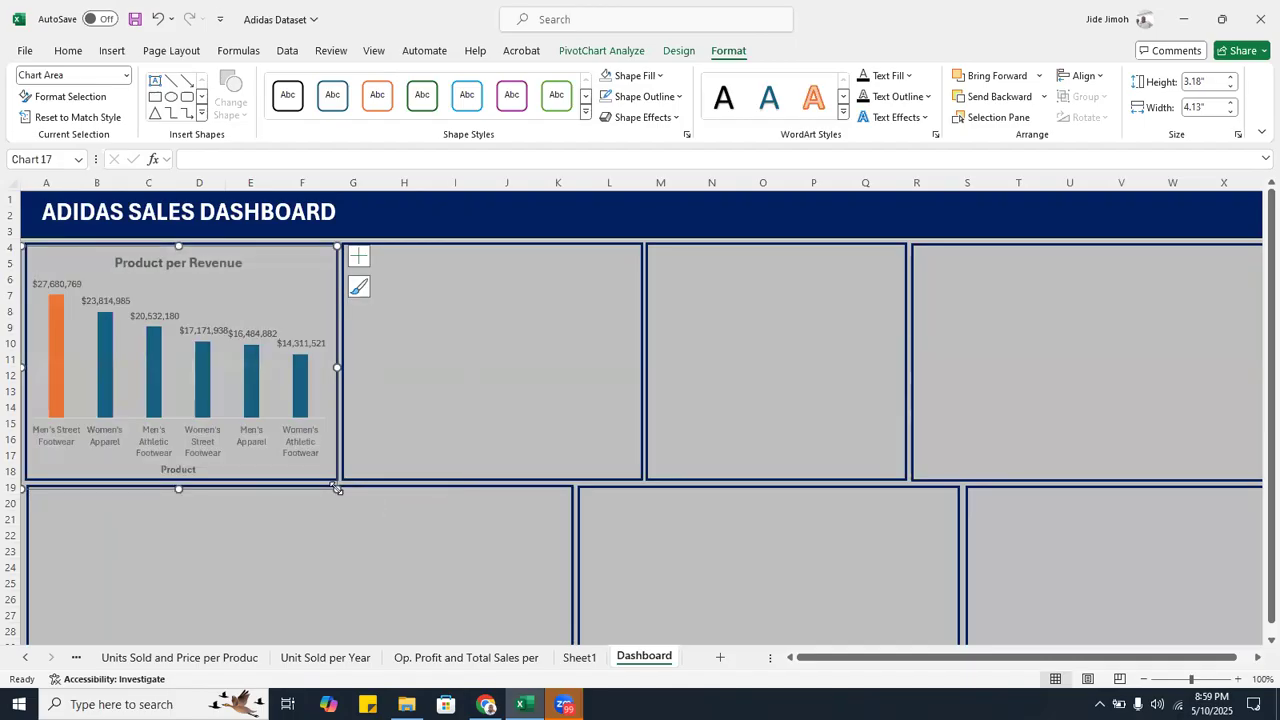
pyautogui.click(537, 398)
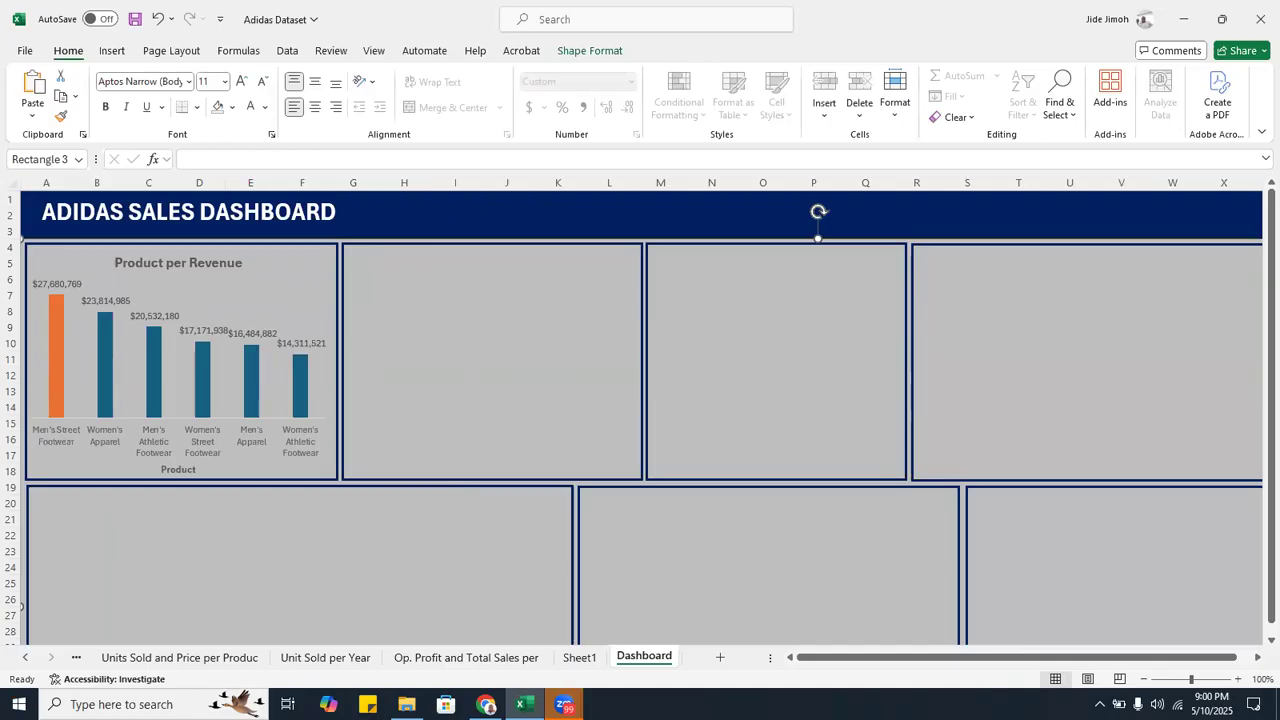
# - Copy the chart from the Product pers Units Sold sheet and paste it into the Dashboard sheet
pyautogui.rightClick(39, 665)
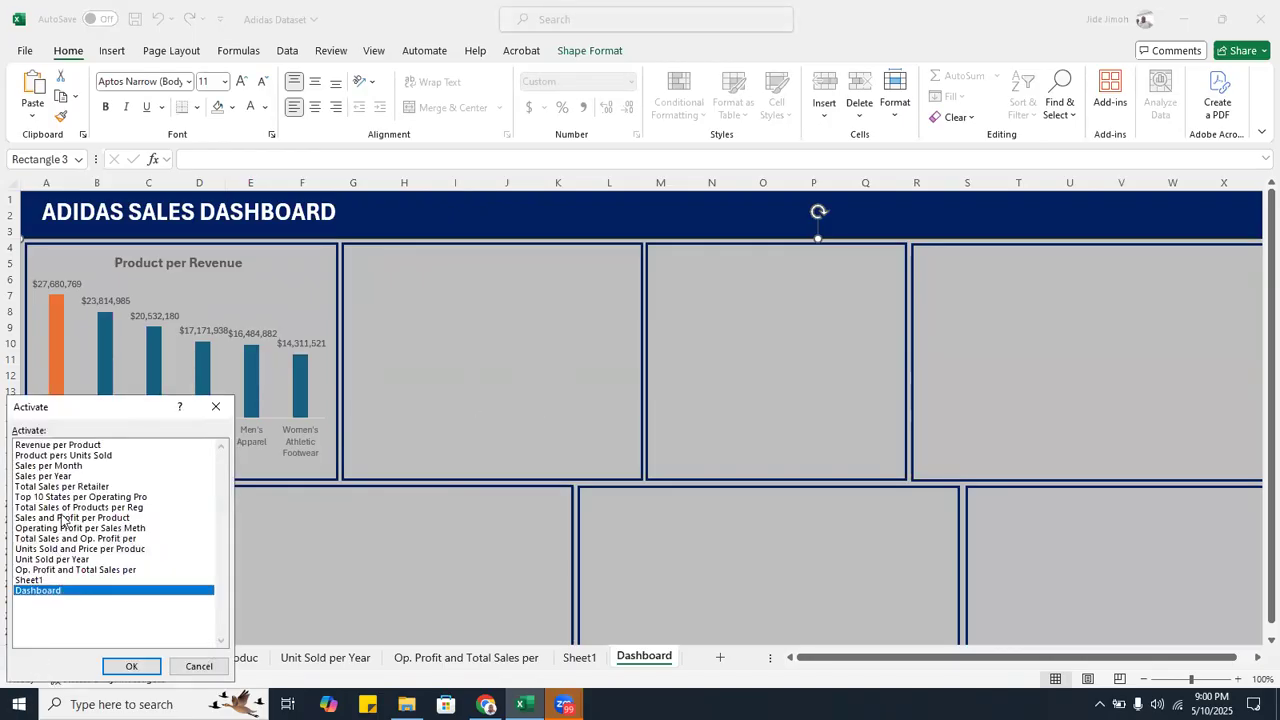
pyautogui.doubleClick(83, 456)
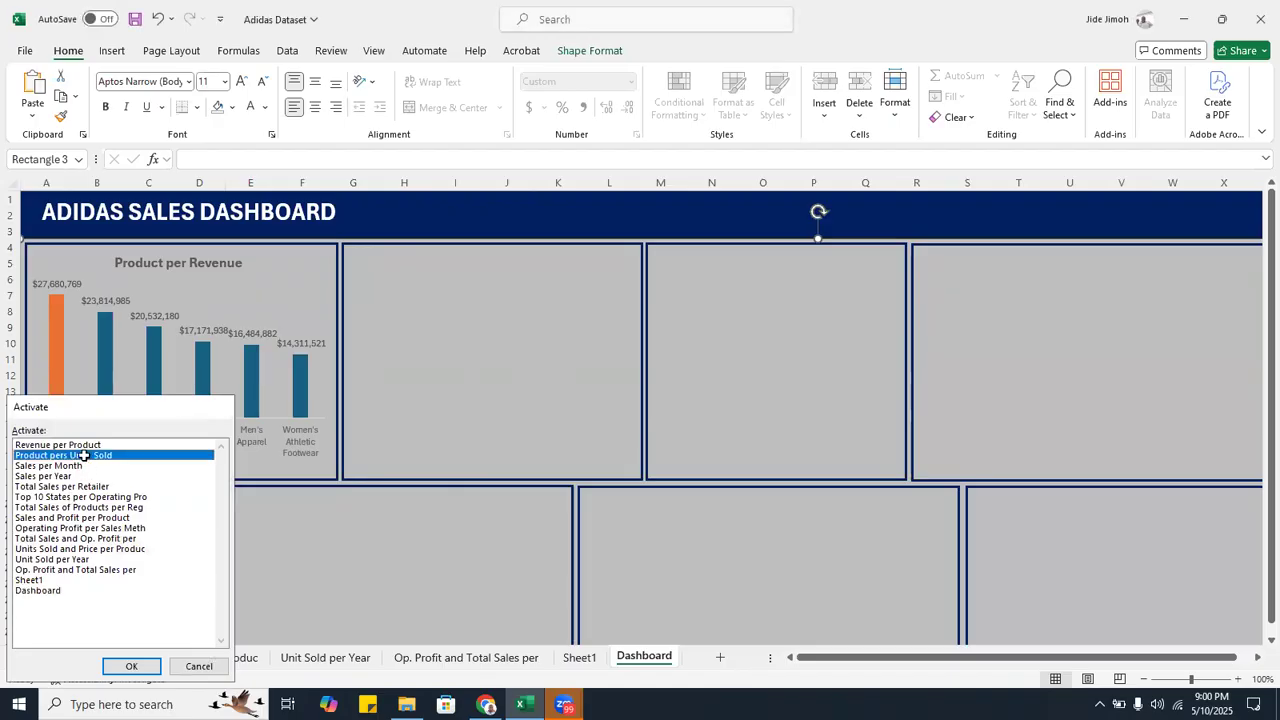
pyautogui.click(545, 272)
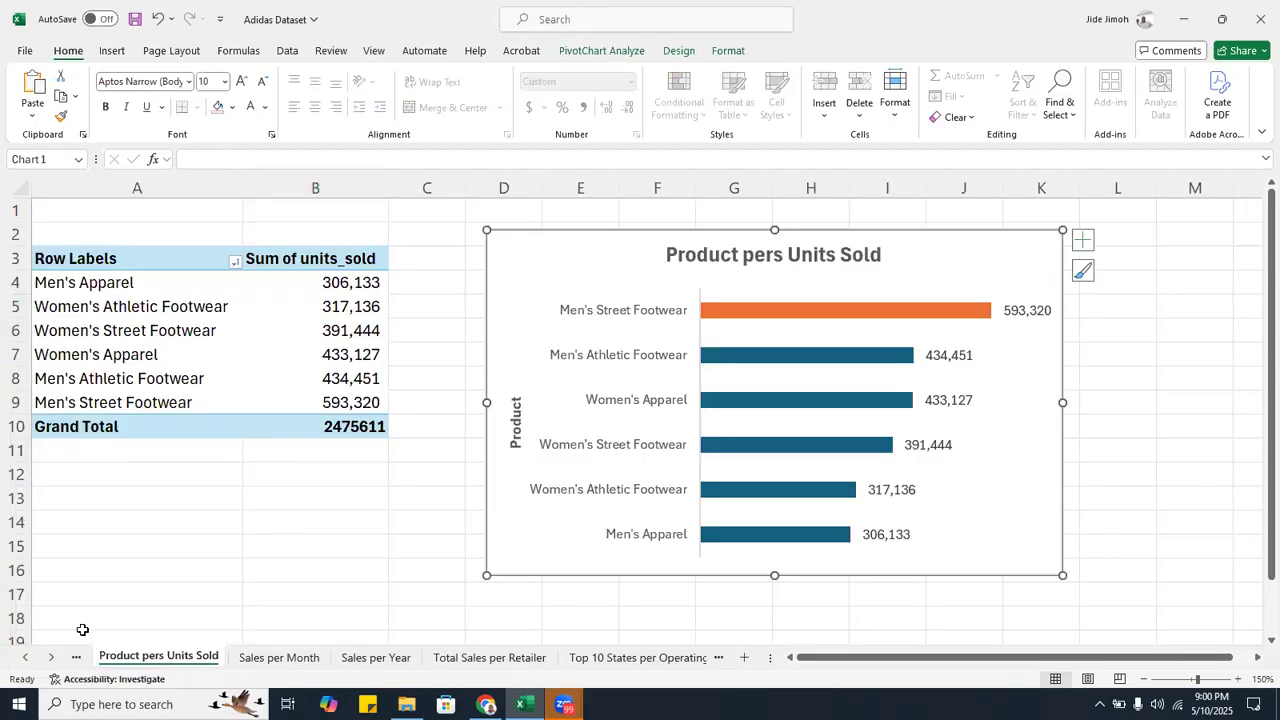
pyautogui.rightClick(45, 657)
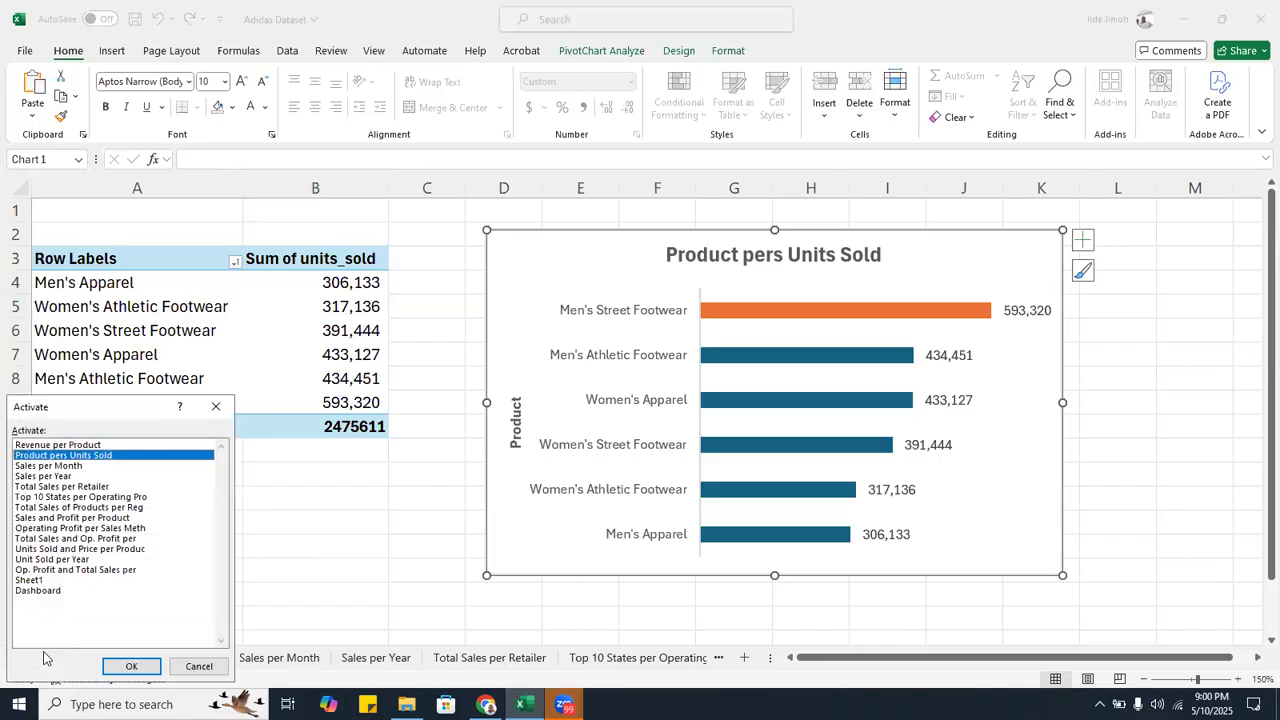
pyautogui.doubleClick(66, 592)
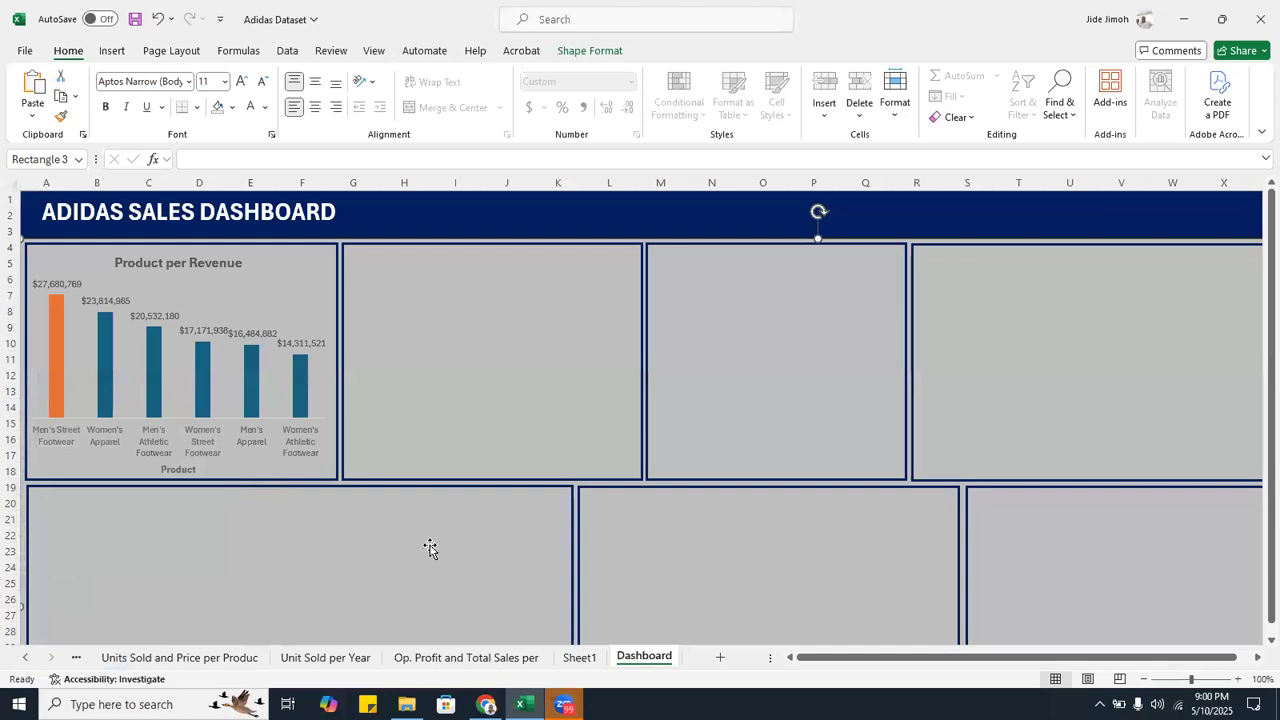
pyautogui.hotkey('ctrl', 'v')
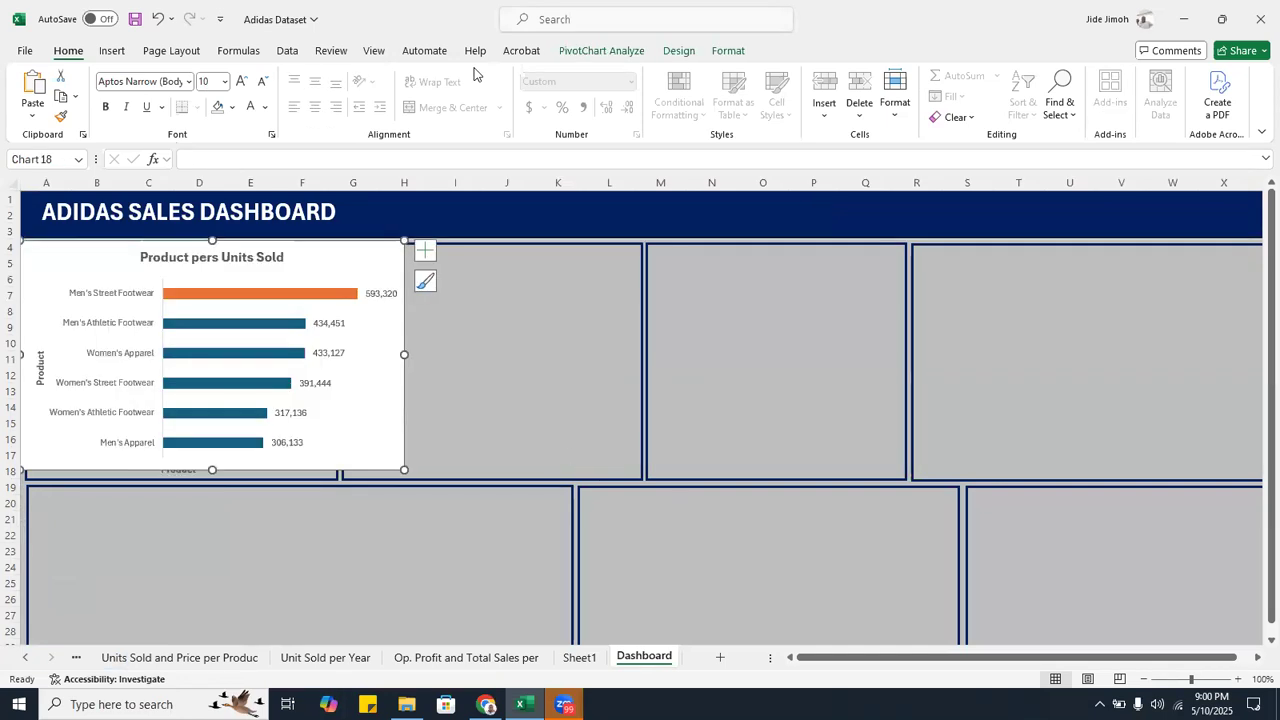
# - Move the Product pers Units Sold chart off the first chart and remove its fill and outline
pyautogui.moveTo(337, 254); pyautogui.dragTo(696, 310)
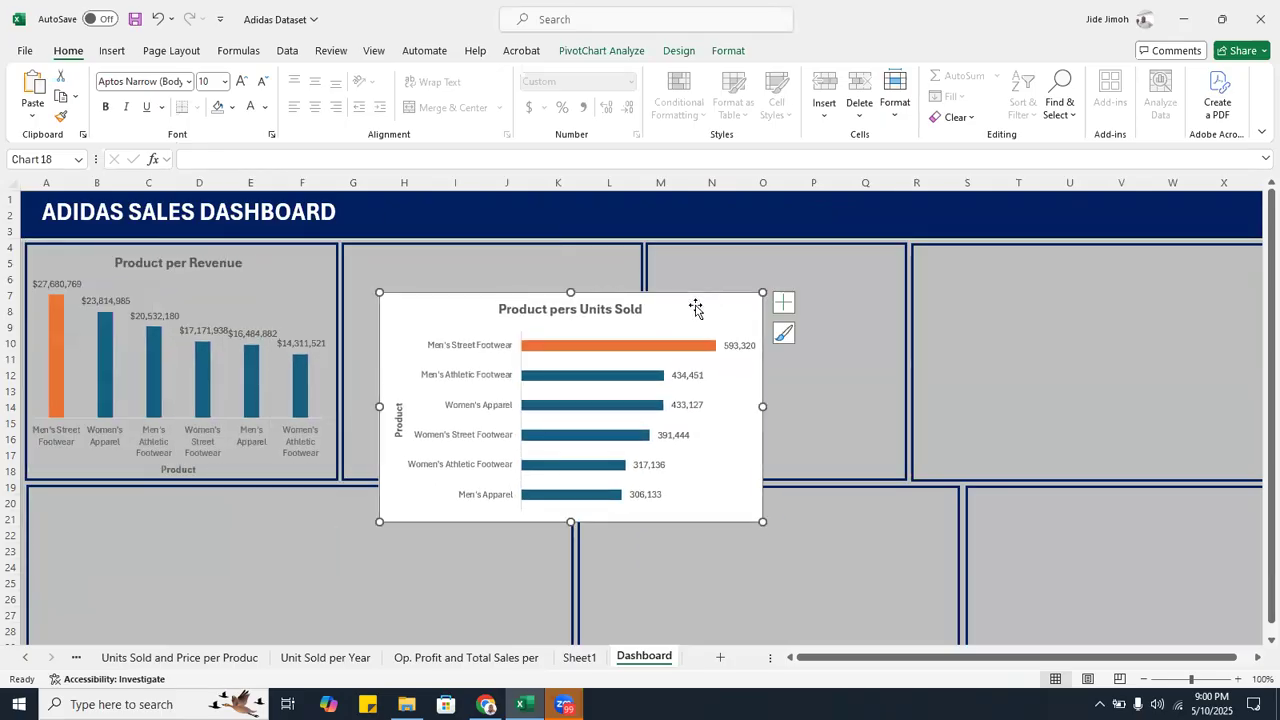
pyautogui.click(728, 50)
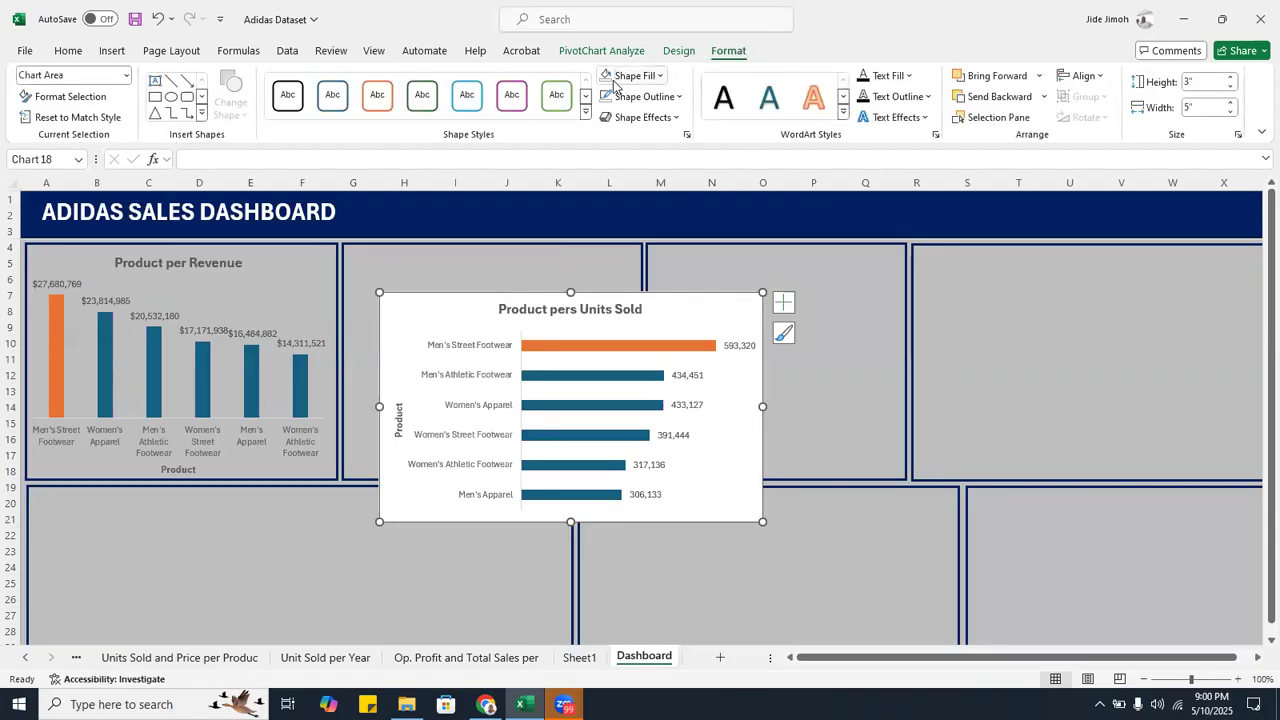
pyautogui.click(612, 80)
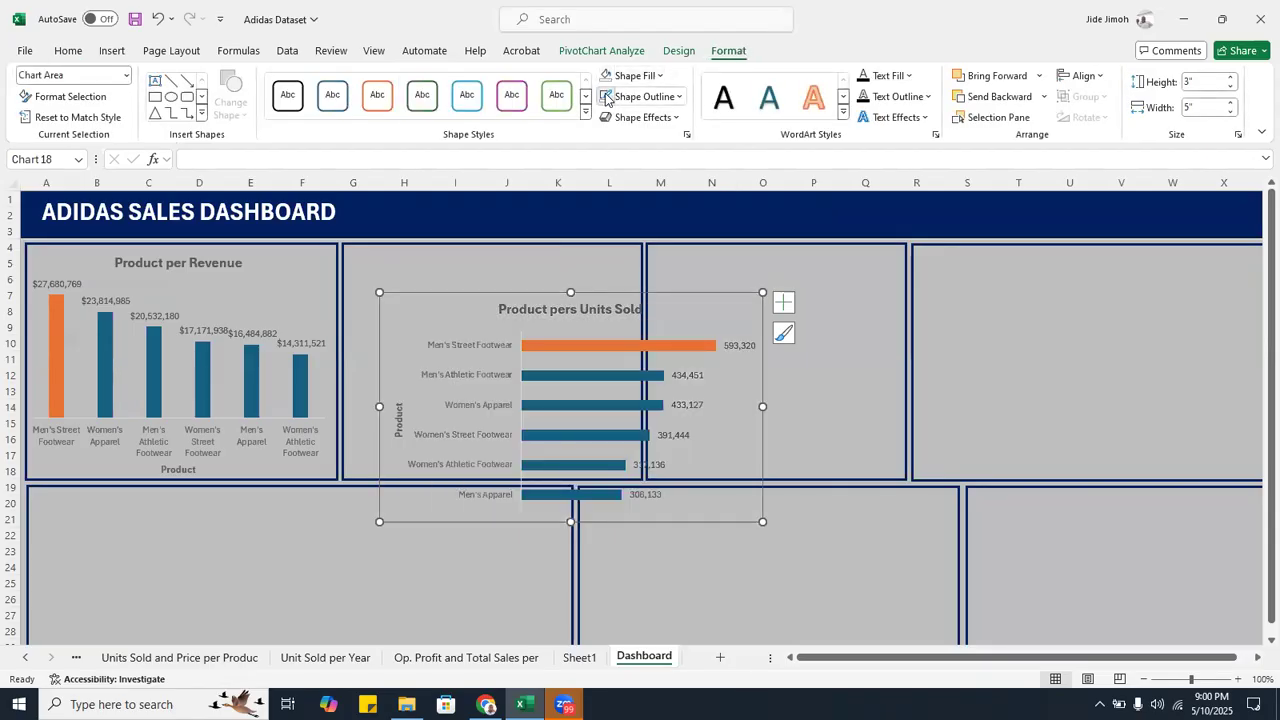
# - Fit the Product pers Units Sold chart into the first row's second frame, about 3.17 inches high and 4.03 inches wide
pyautogui.moveTo(680, 292); pyautogui.dragTo(631, 246)
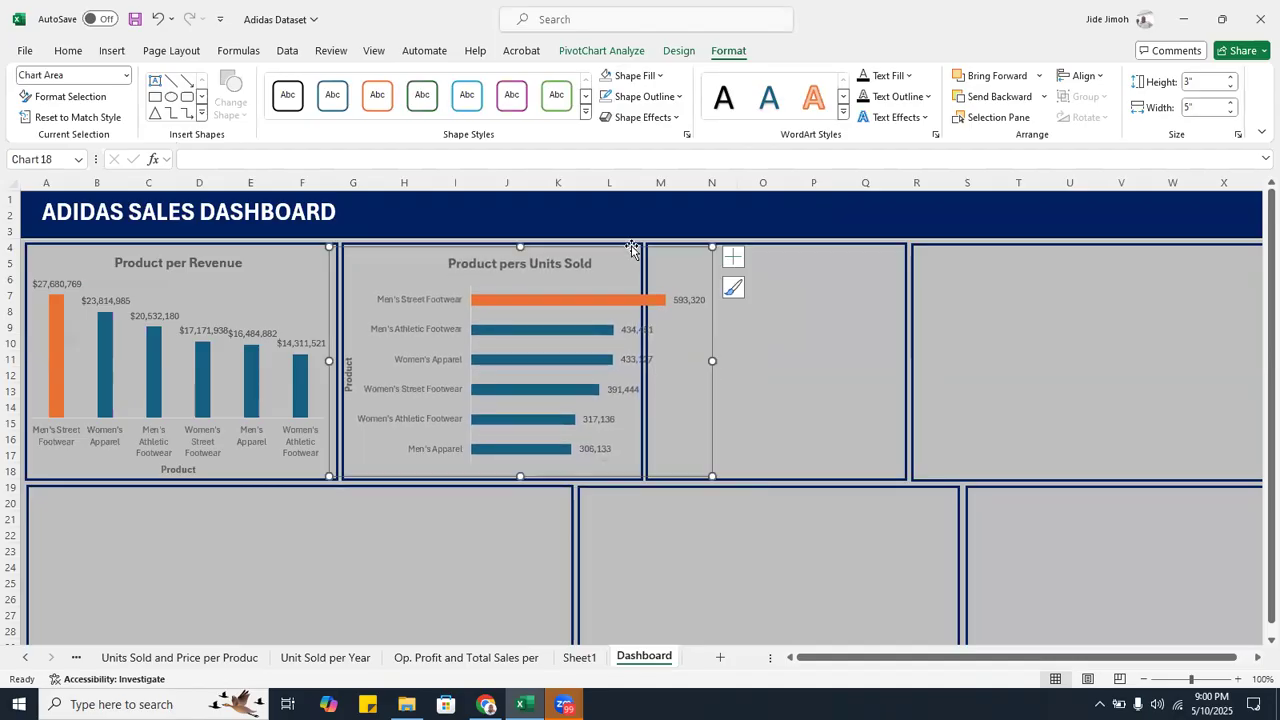
pyautogui.moveTo(712, 476); pyautogui.dragTo(638, 480)
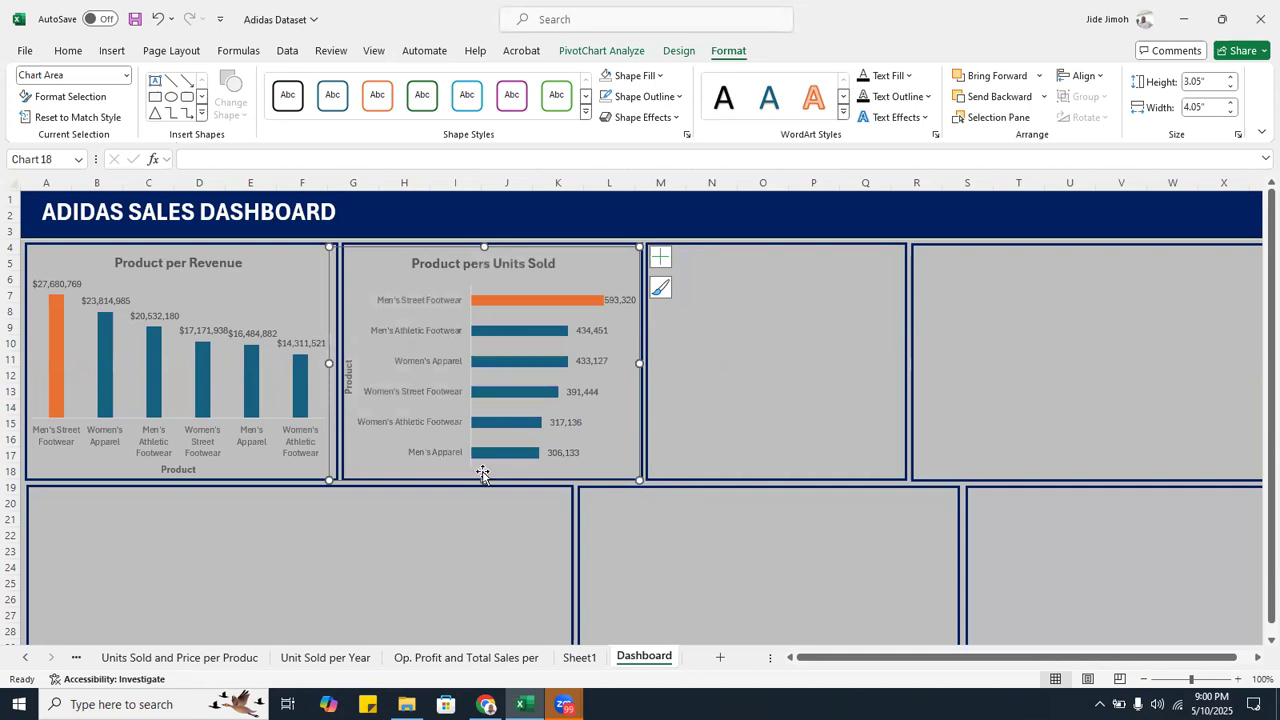
pyautogui.moveTo(486, 476); pyautogui.dragTo(486, 489)
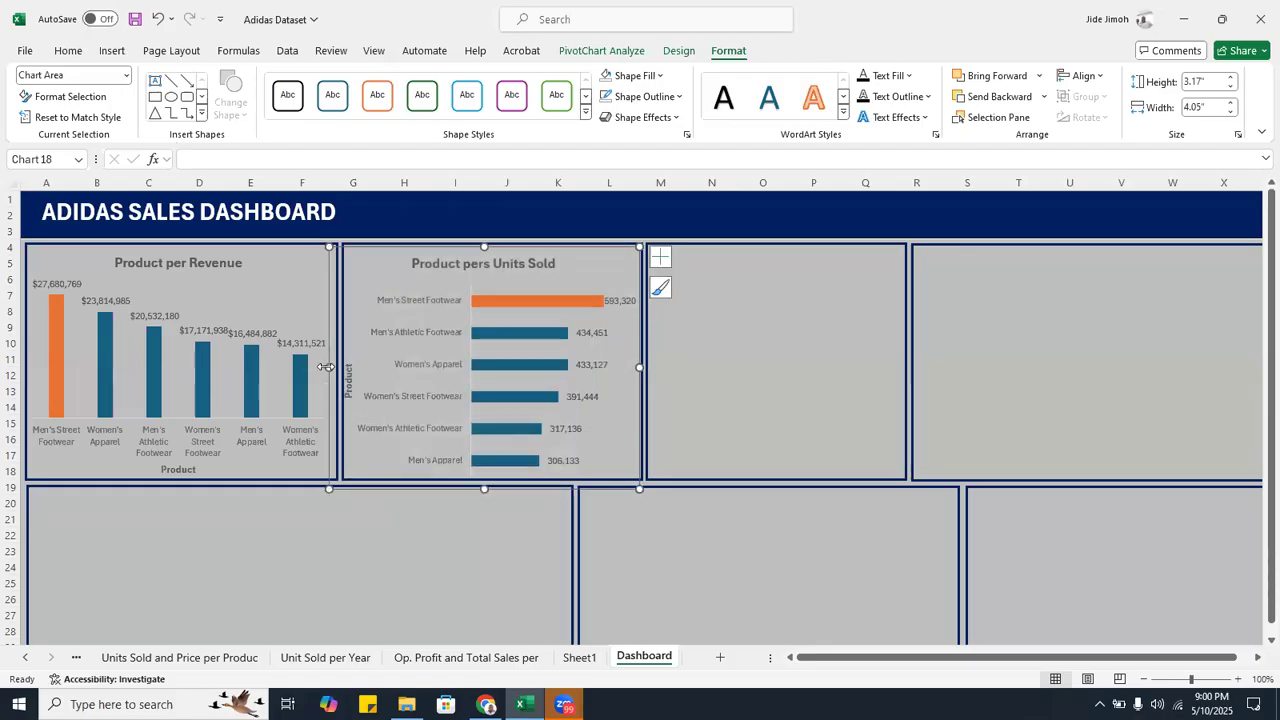
pyautogui.moveTo(329, 367); pyautogui.dragTo(331, 367)
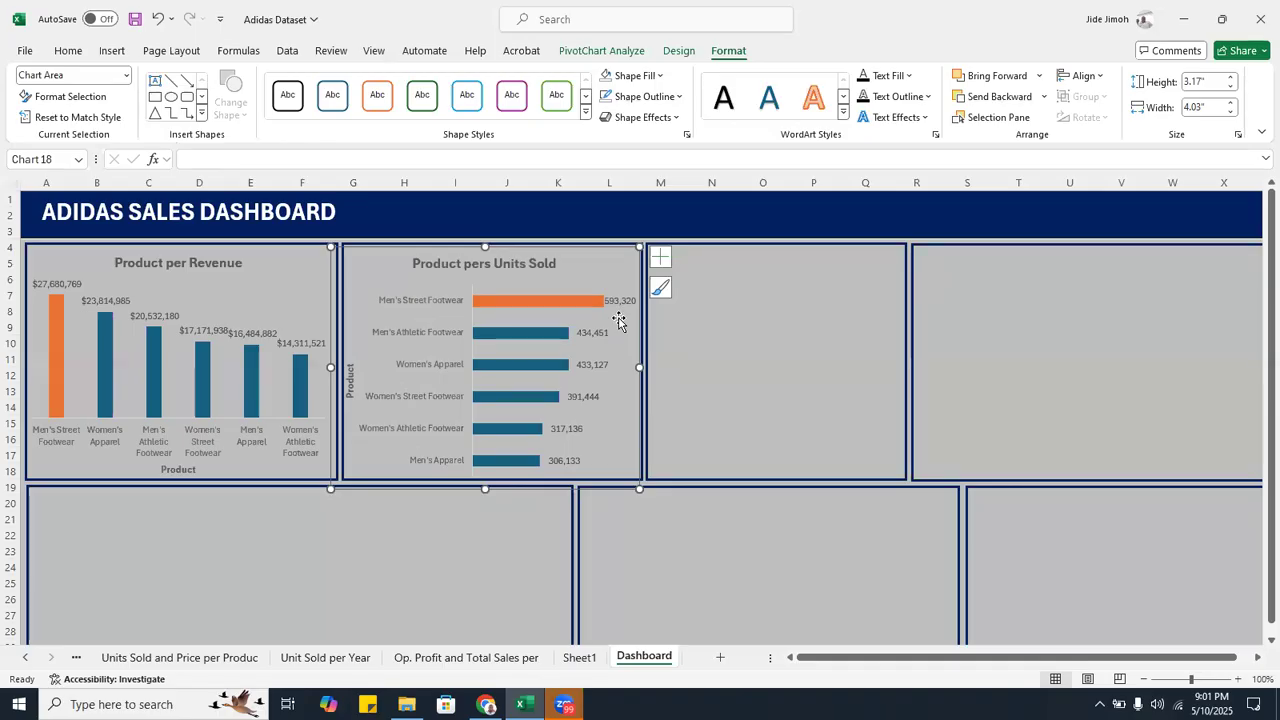
# - Make the category axis labels and data labels of the Product pers Units Sold chart bold
pyautogui.click(435, 296)
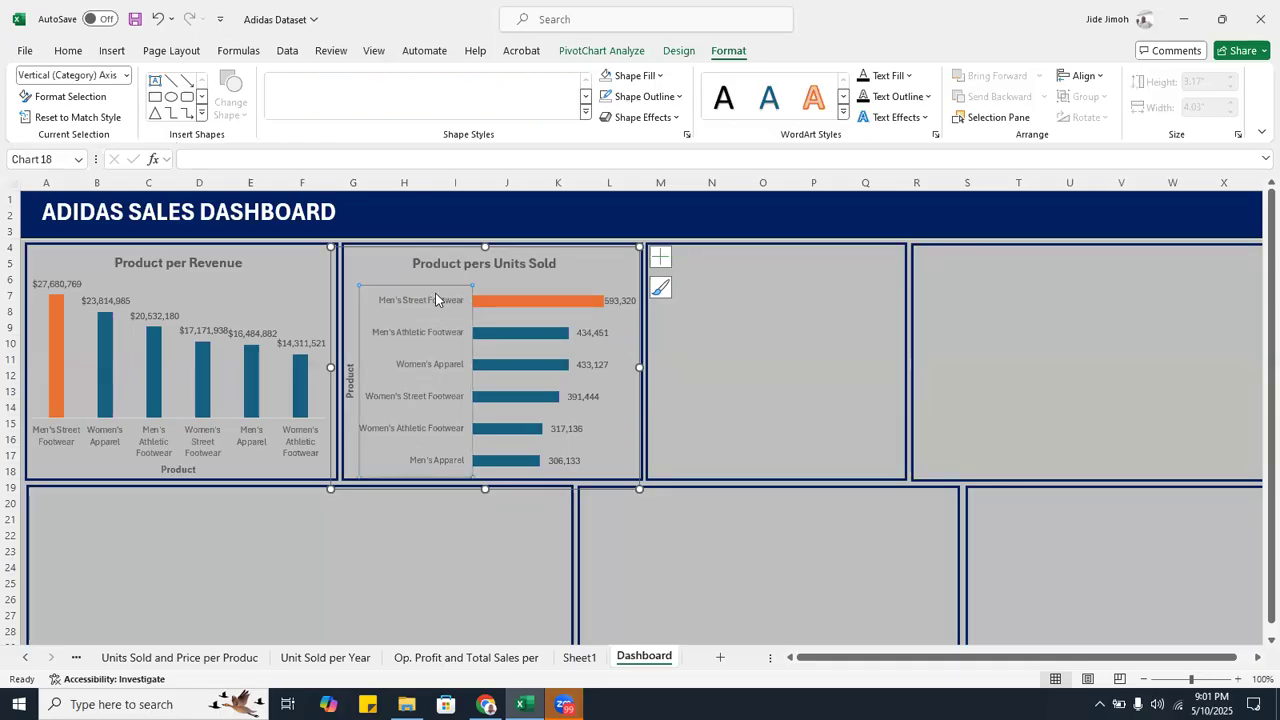
pyautogui.hotkey('ctrl', 'b')
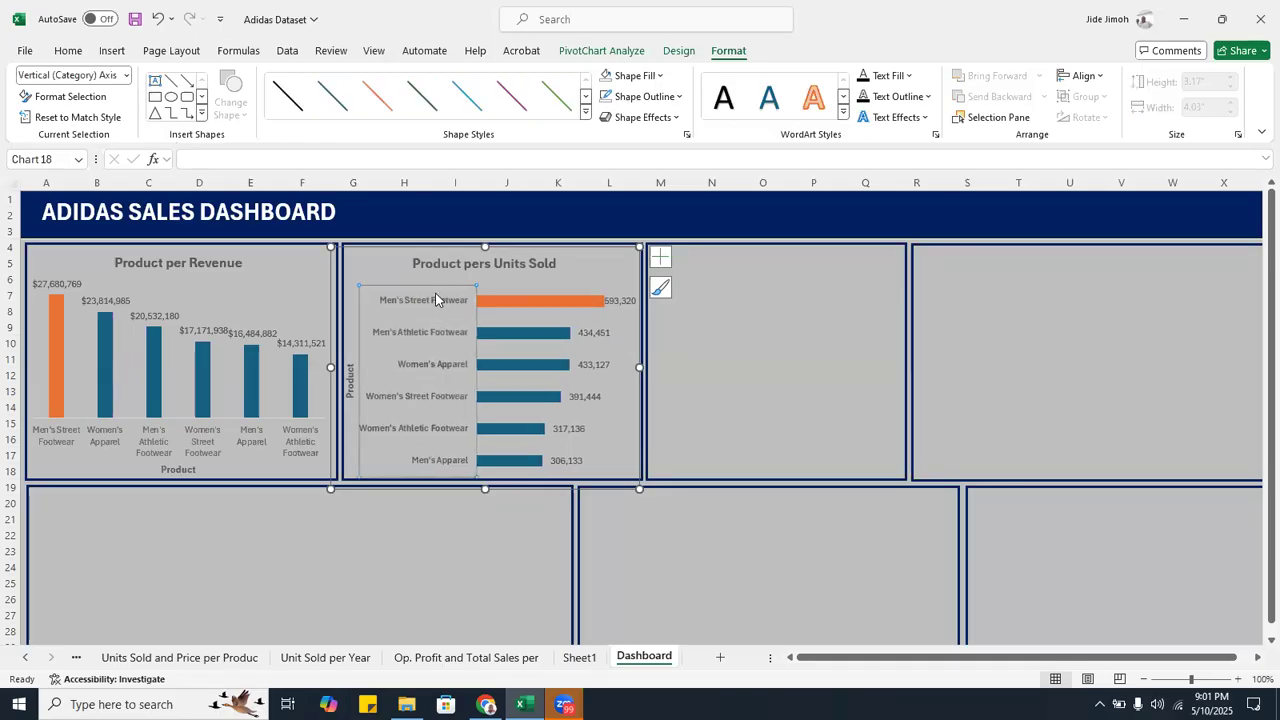
pyautogui.click(598, 338)
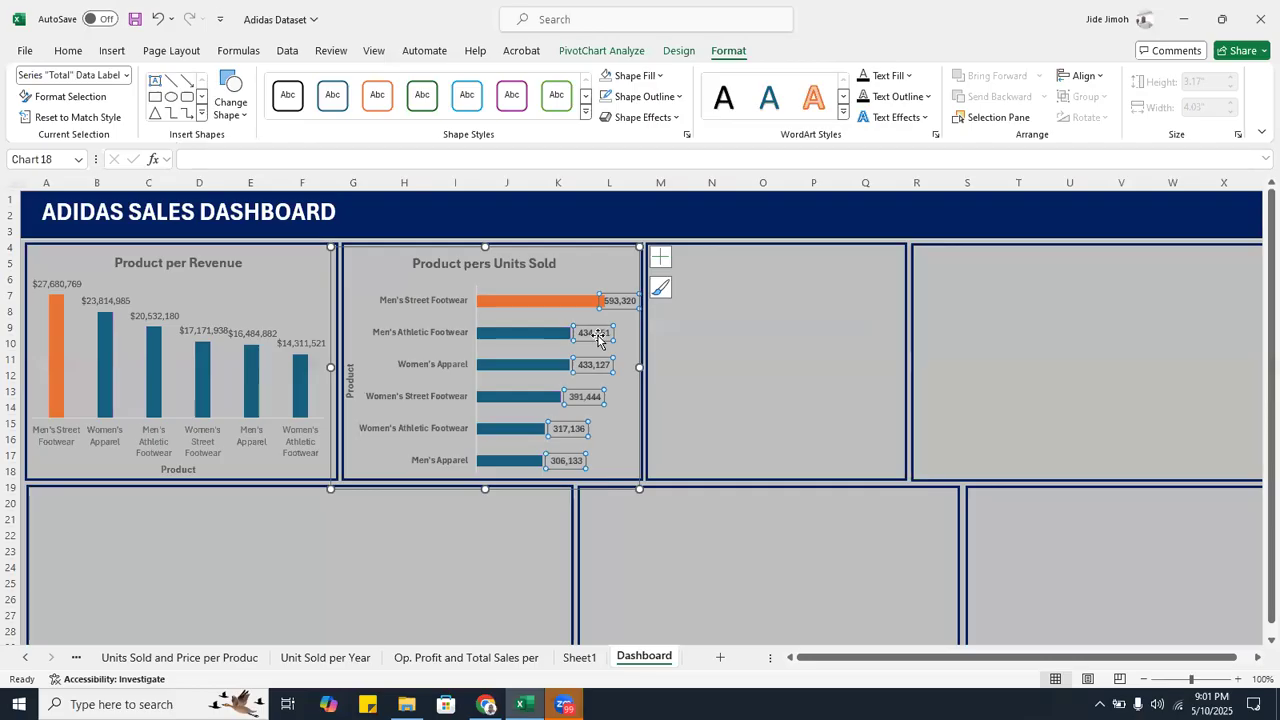
# - Make the category axis labels and data labels of the Product per Revenue chart bold
pyautogui.click(293, 450)
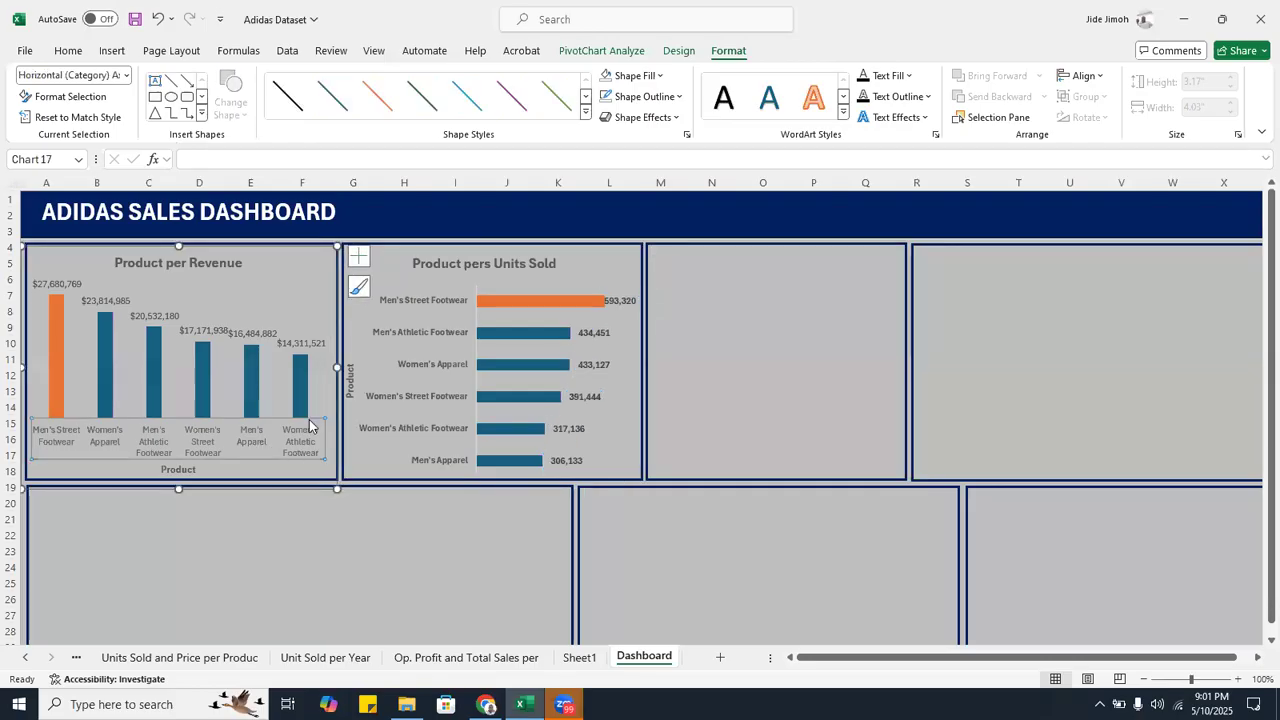
pyautogui.click(265, 335)
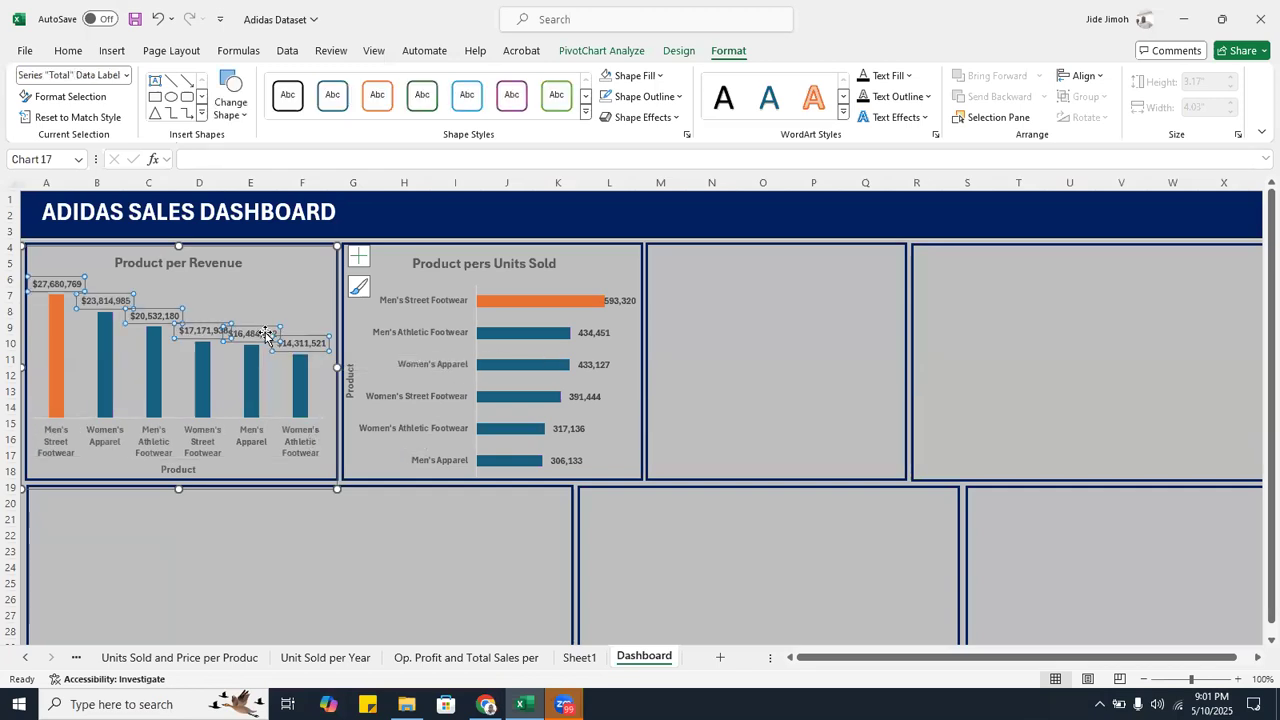
pyautogui.click(771, 371)
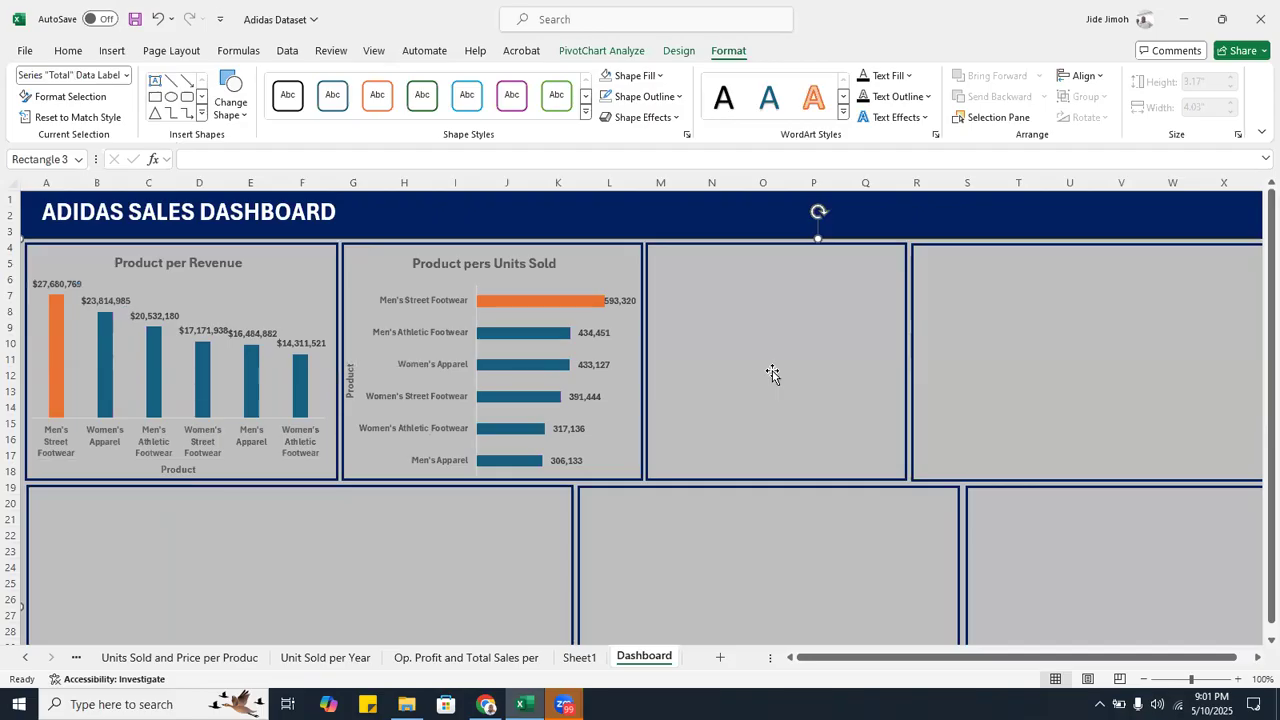
pyautogui.click(483, 250)
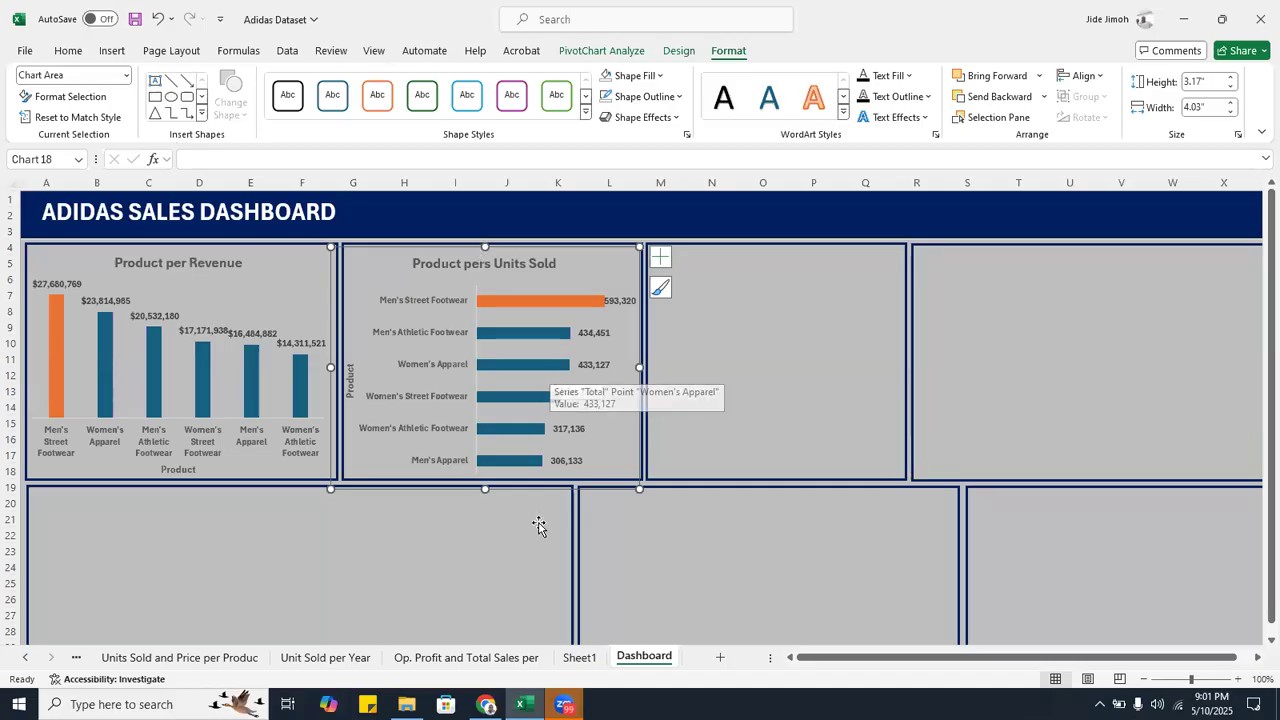
# - Copy the Sales per Month line chart from the Sales per Month sheet
pyautogui.click(28, 657)
pyautogui.click(28, 657)
pyautogui.click(28, 657)
pyautogui.click(28, 657)
pyautogui.click(28, 657)
pyautogui.click(28, 657)
pyautogui.click(28, 657)
pyautogui.rightClick(28, 657)
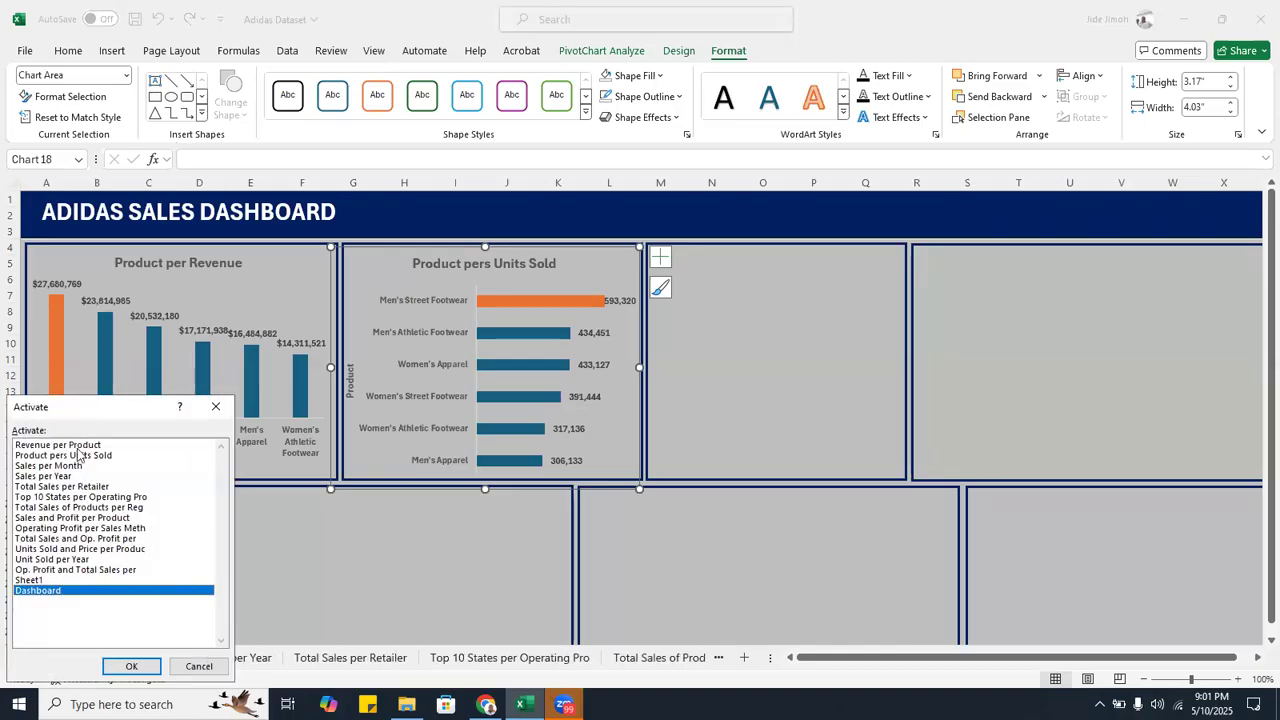
pyautogui.doubleClick(78, 466)
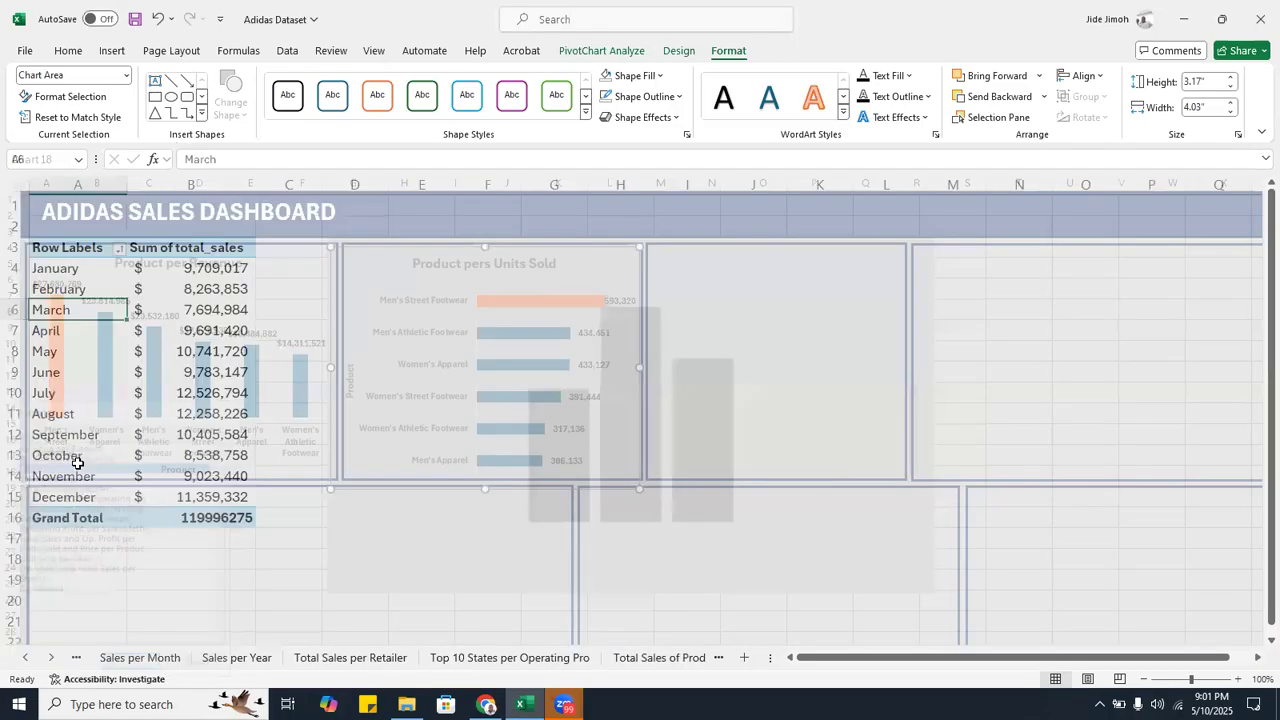
pyautogui.click(452, 292)
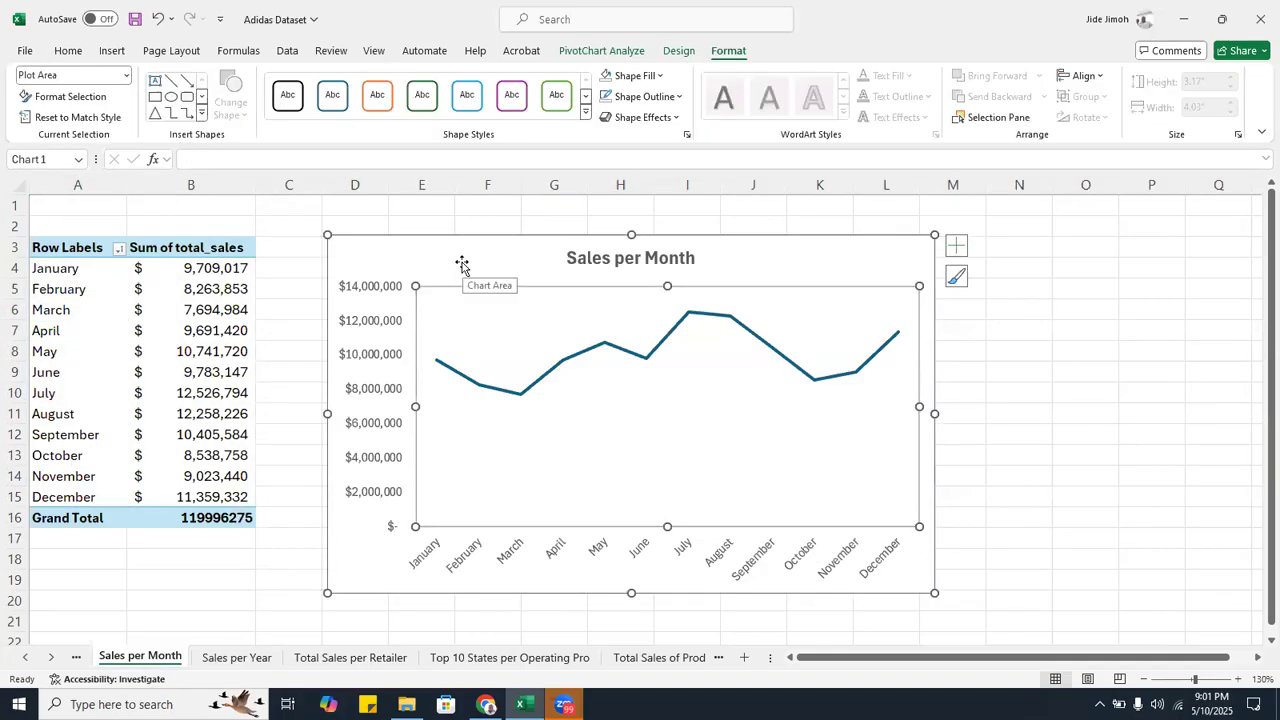
# - Paste the Sales per Month chart onto the Dashboard sheet
pyautogui.rightClick(54, 660)
pyautogui.click(62, 592)
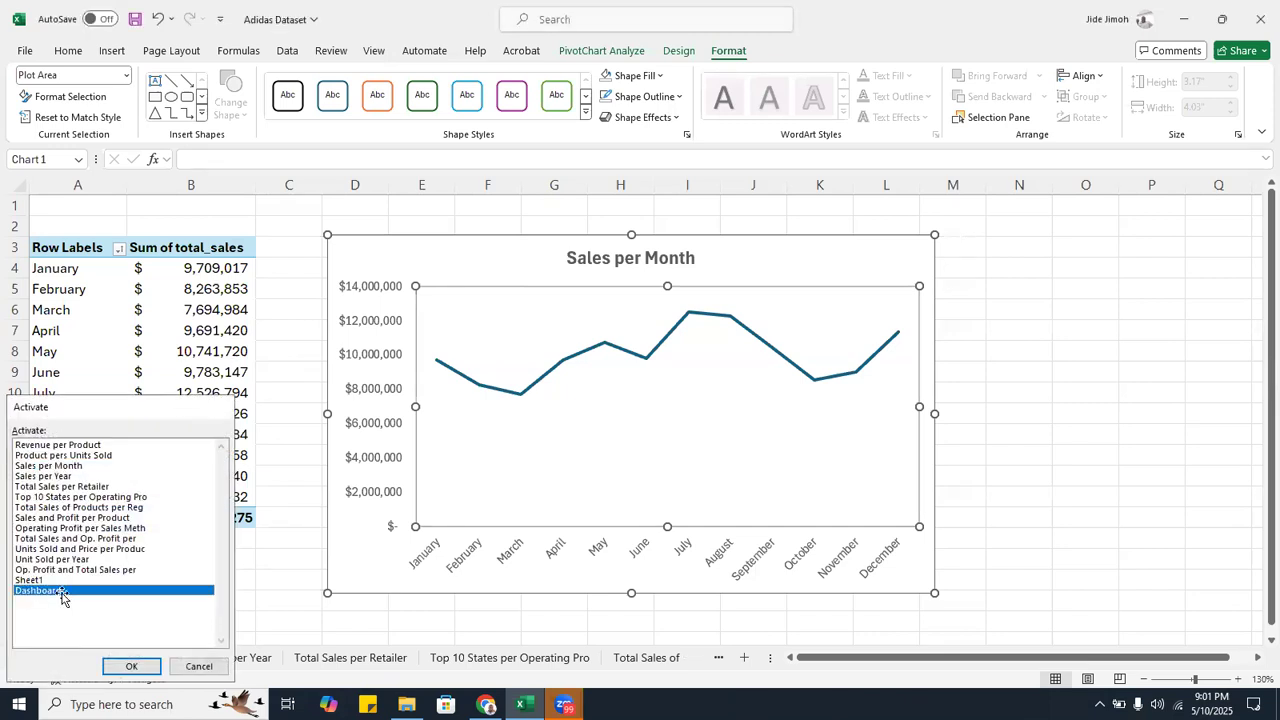
pyautogui.doubleClick(62, 593)
pyautogui.scroll(-1, 306, 450)
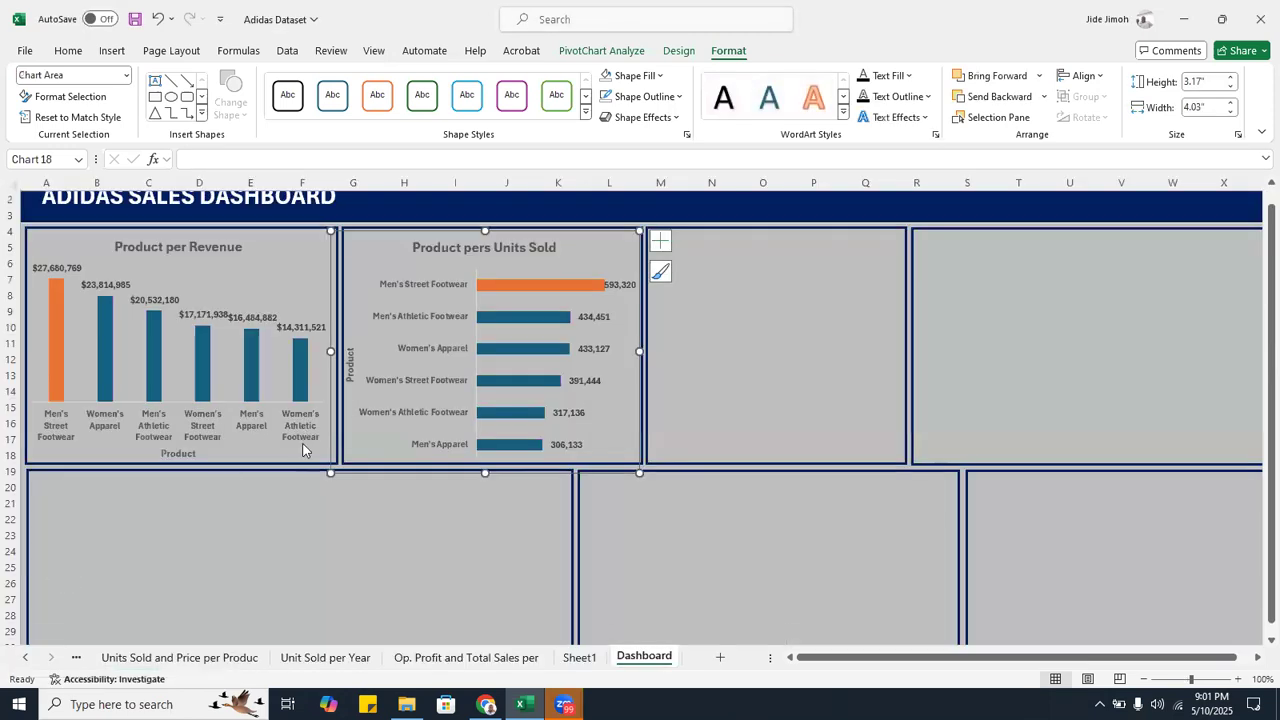
pyautogui.click(763, 346)
pyautogui.hotkey('ctrl', 'v')
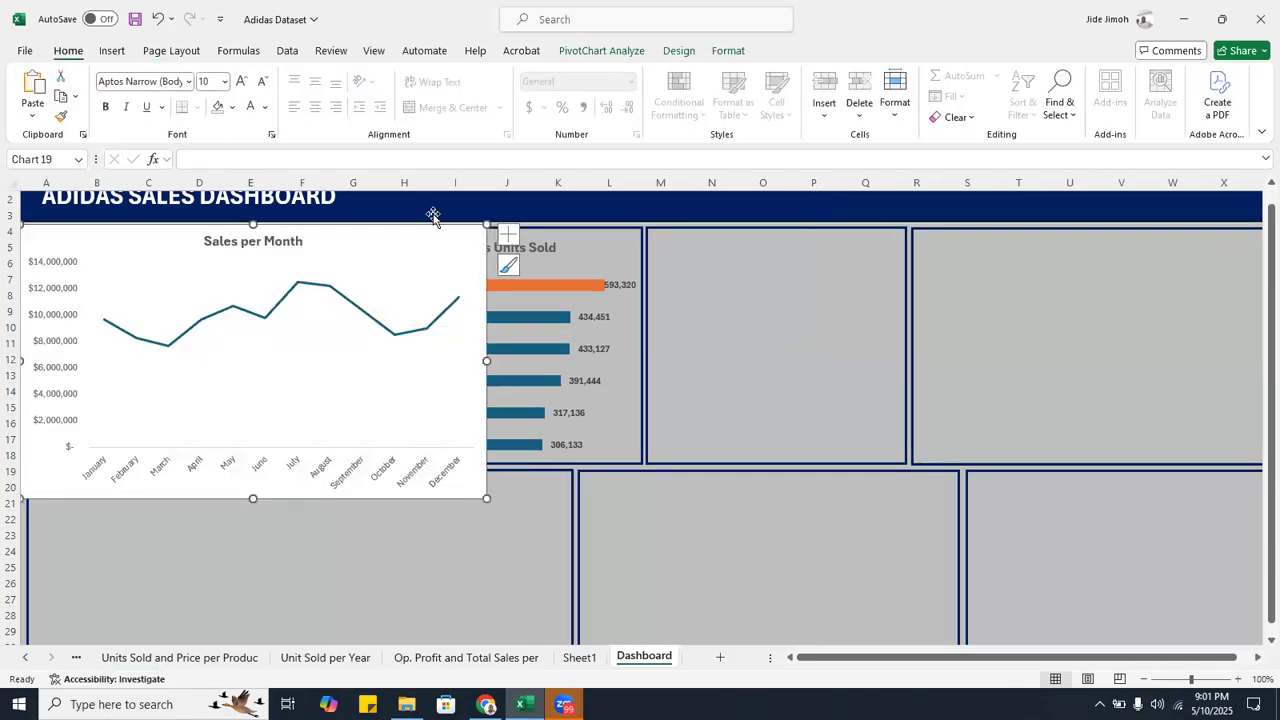
# - Remove the Sales per Month chart's fill and outline and fit it into the second row's first frame, about 3.17 inches high and 6.98 inches wide
pyautogui.click(728, 51)
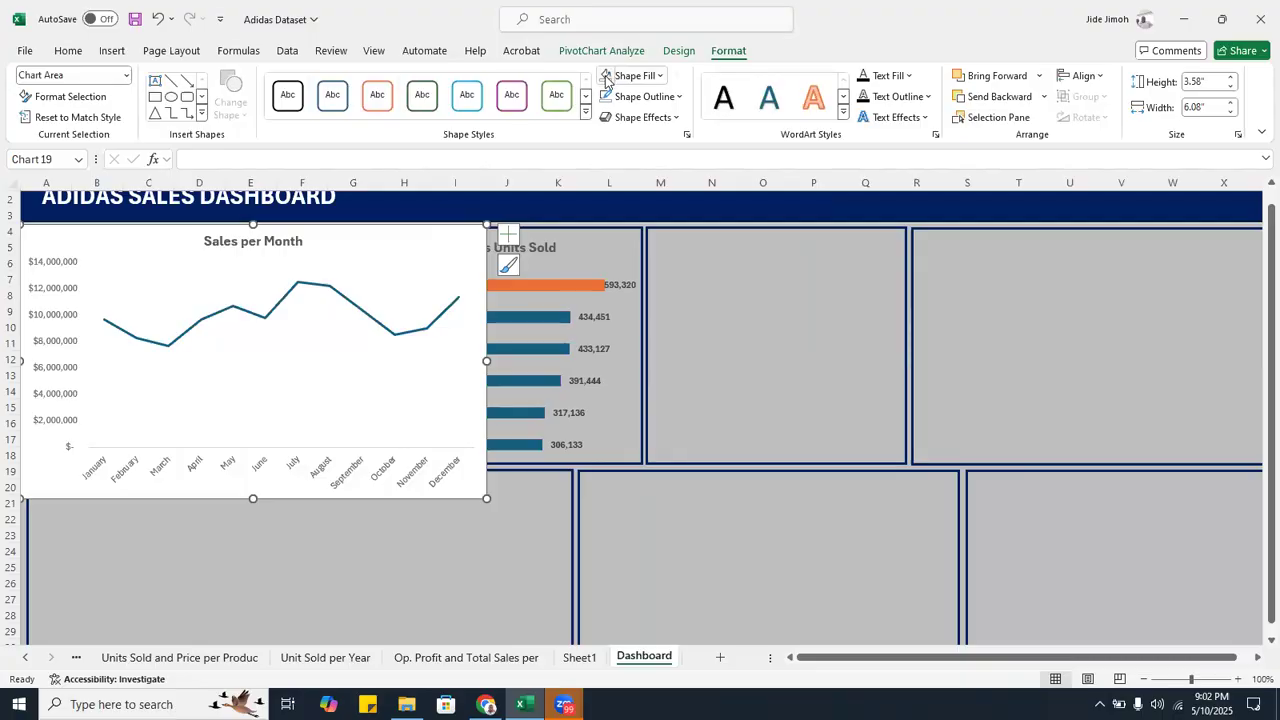
pyautogui.click(606, 80)
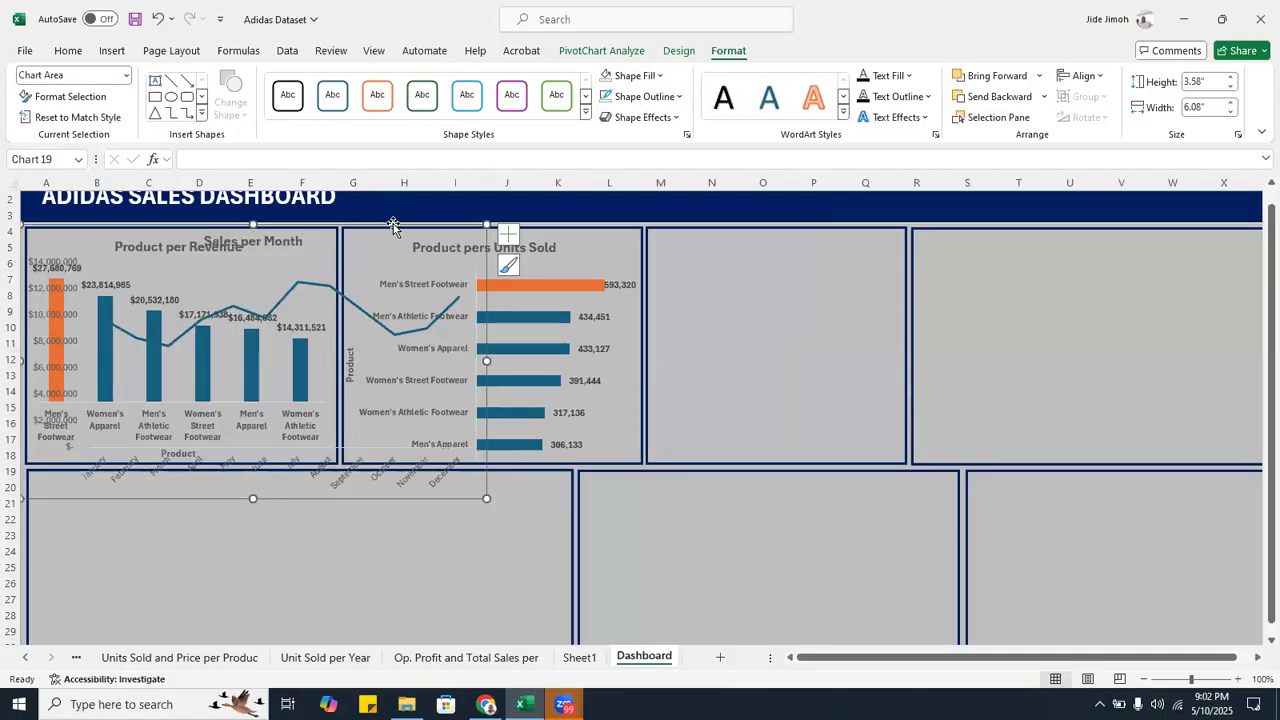
pyautogui.moveTo(390, 224); pyautogui.dragTo(405, 465)
pyautogui.scroll(-1, 405, 465)
pyautogui.scroll(-2, 405, 465)
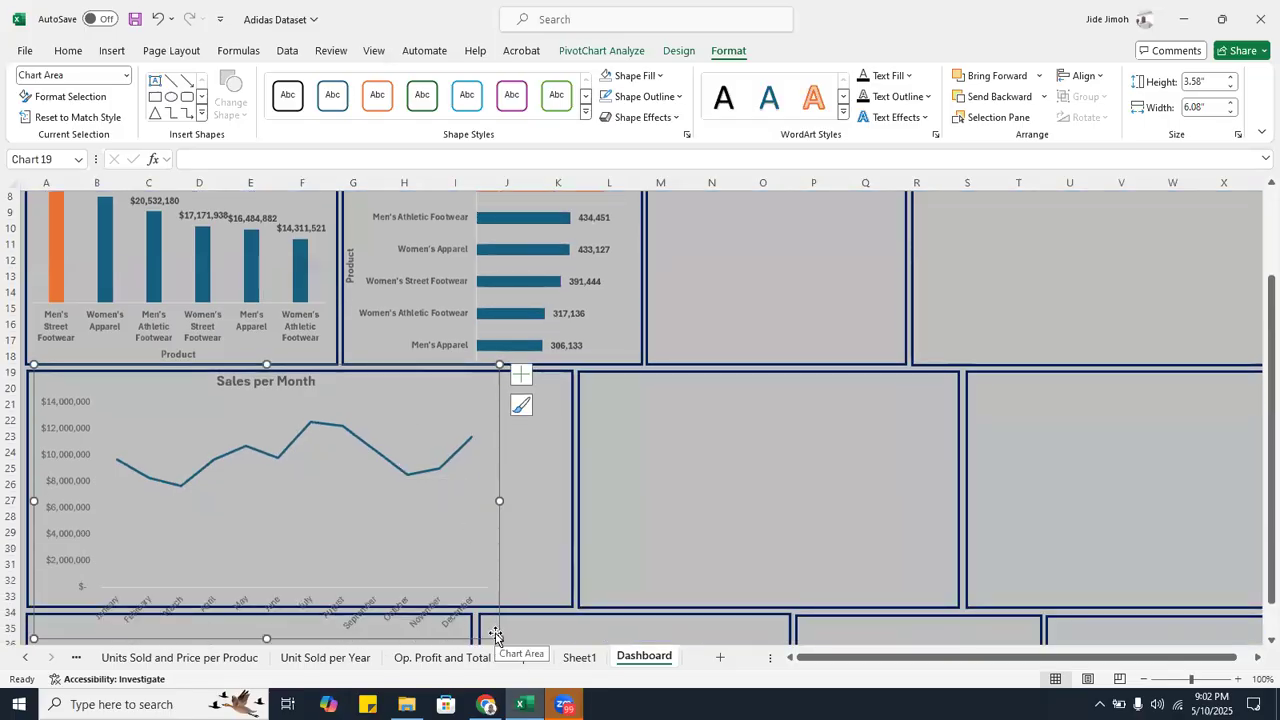
pyautogui.moveTo(499, 636); pyautogui.dragTo(568, 606)
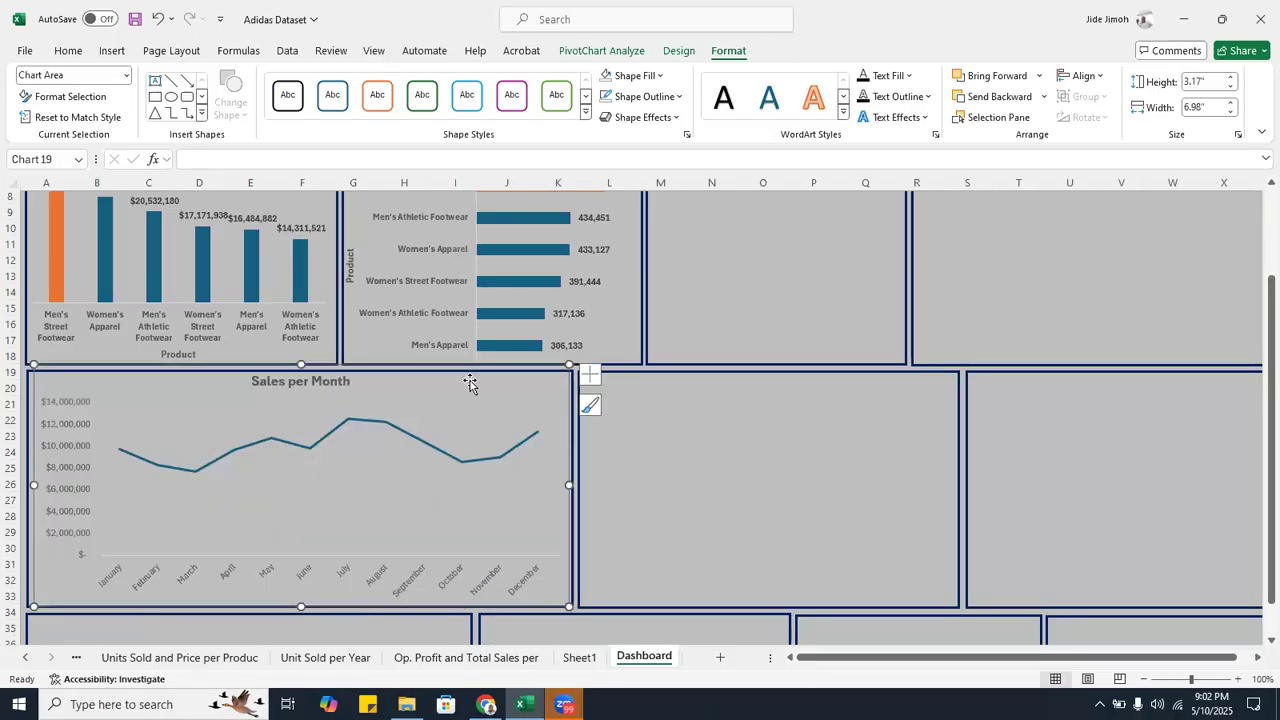
# - Make the value axis labels and the month axis labels of the Sales per Month chart bold
pyautogui.click(87, 407)
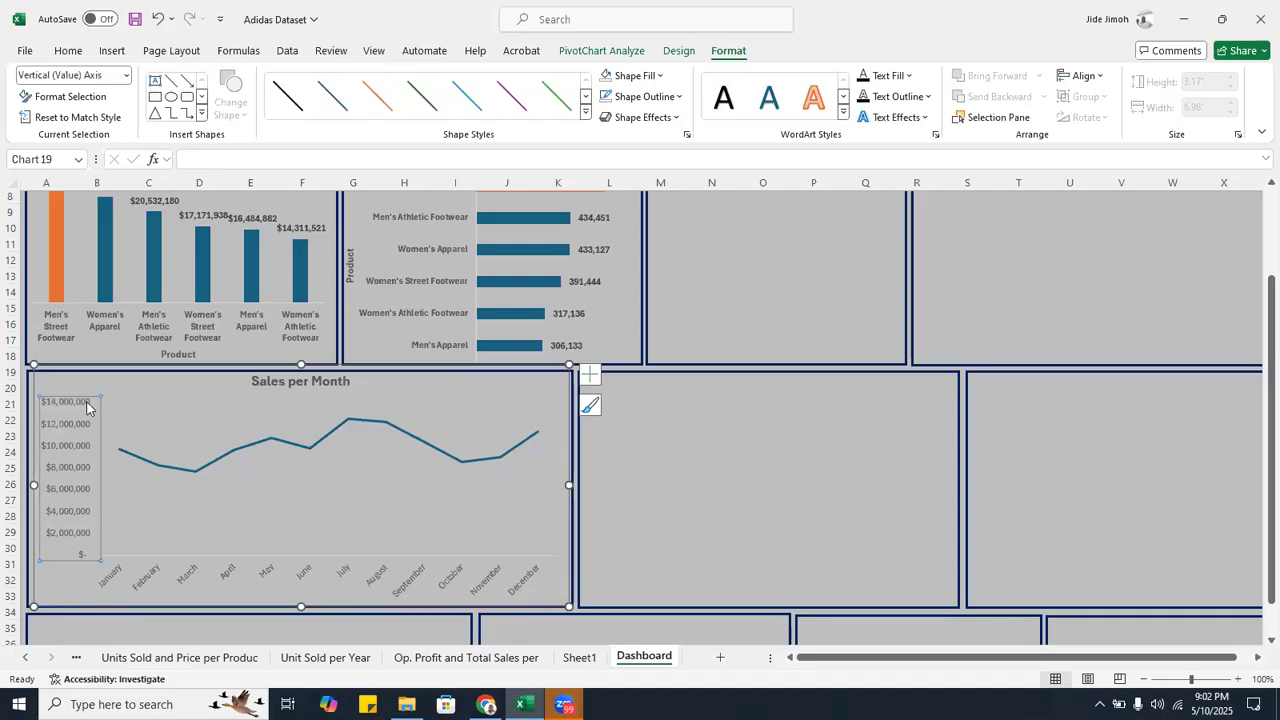
pyautogui.click(232, 576)
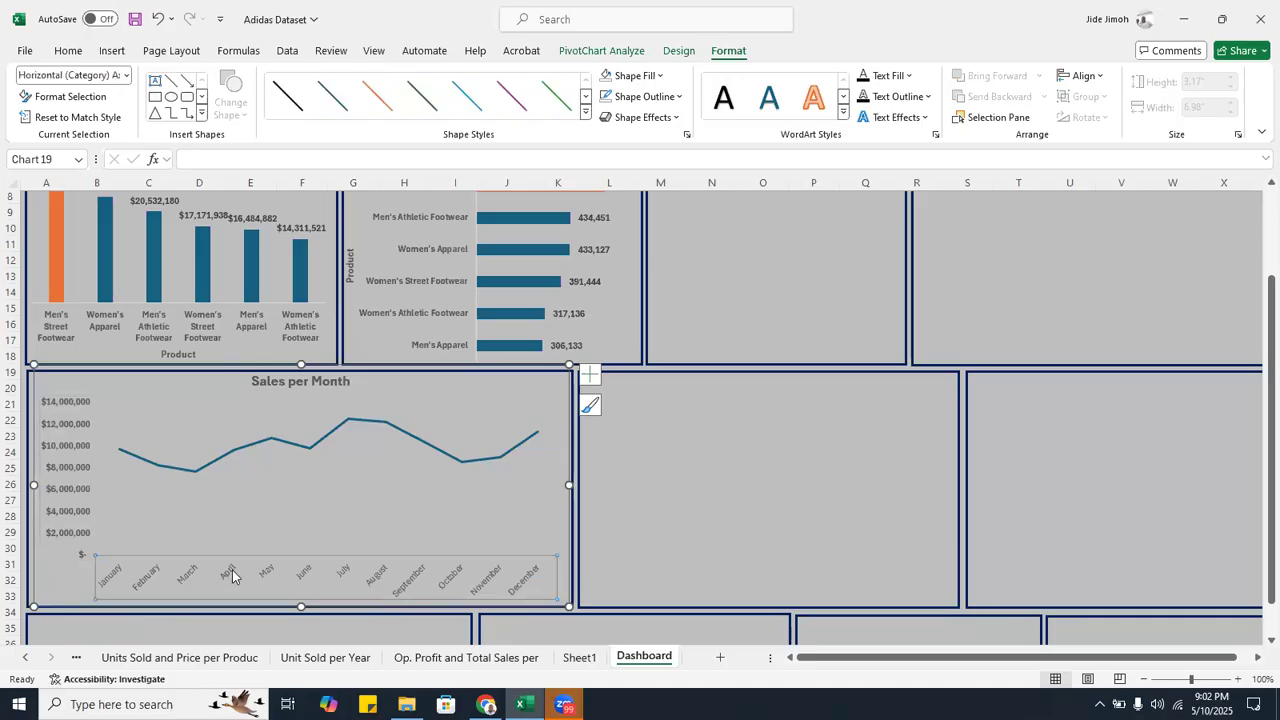
pyautogui.hotkey('ctrl', 'b')
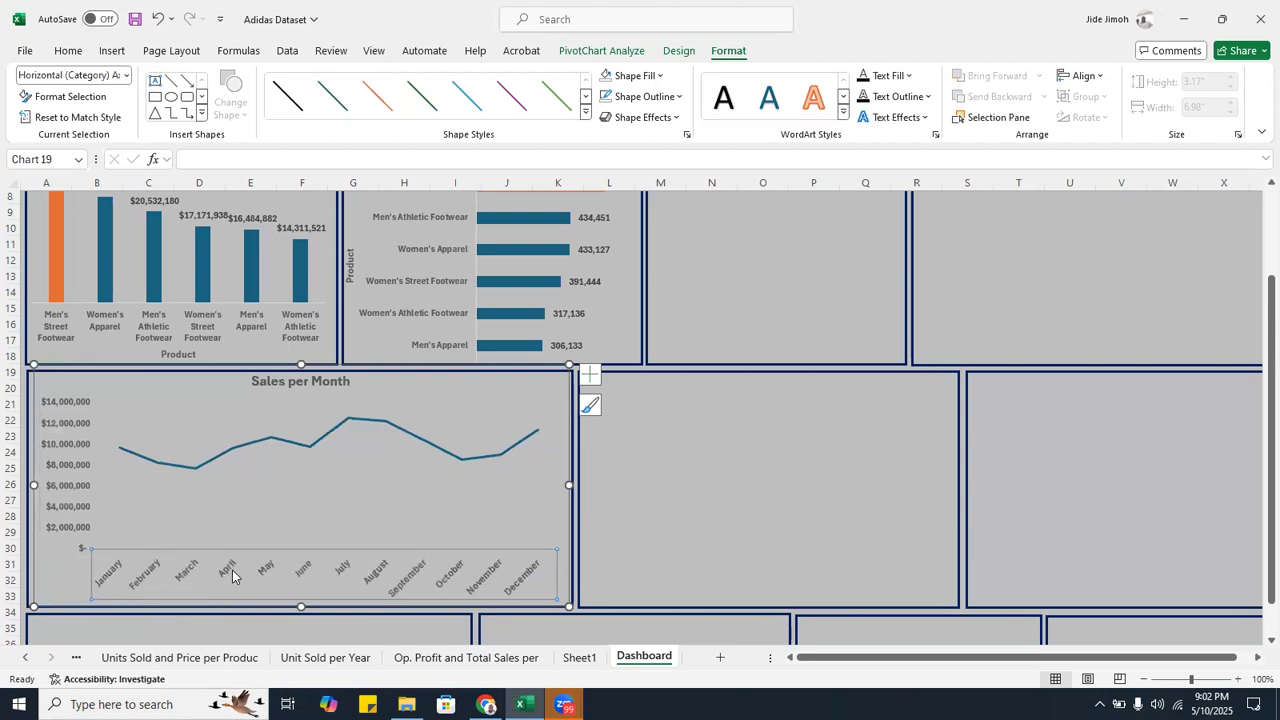
pyautogui.click(714, 500)
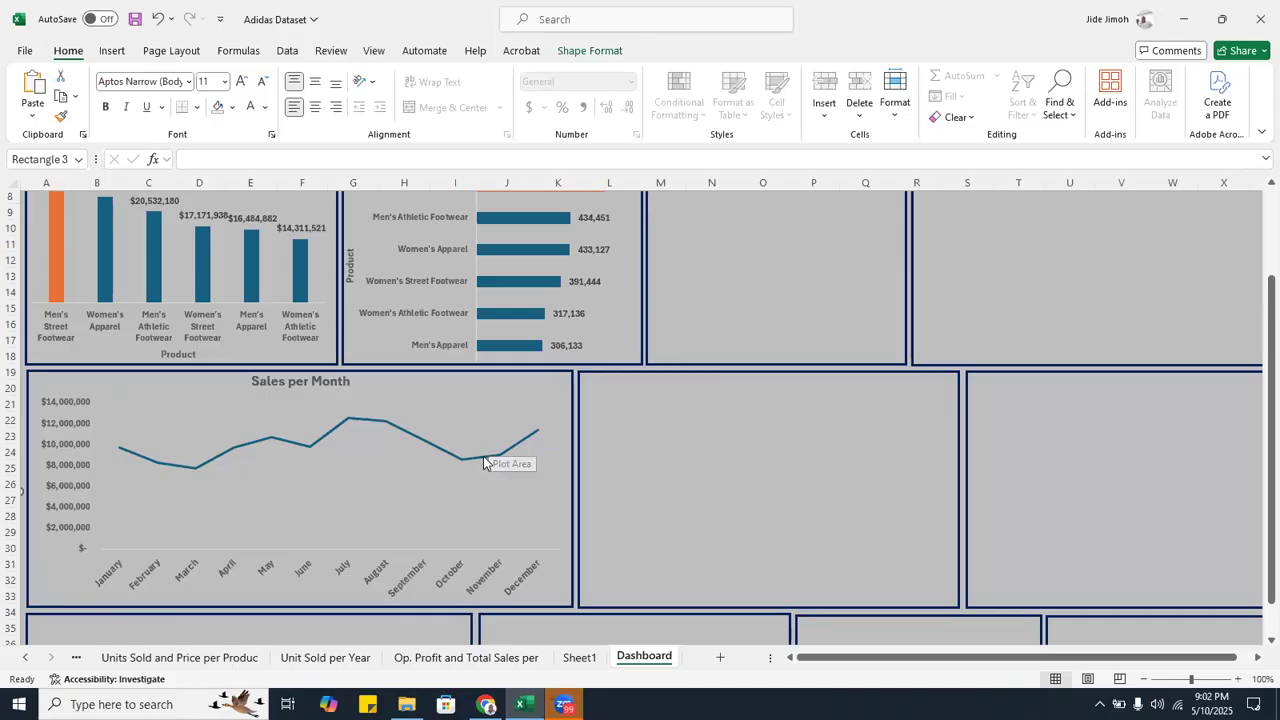
pyautogui.scroll(1, 484, 459)
pyautogui.scroll(2, 484, 459)
pyautogui.scroll(-1, 484, 459)
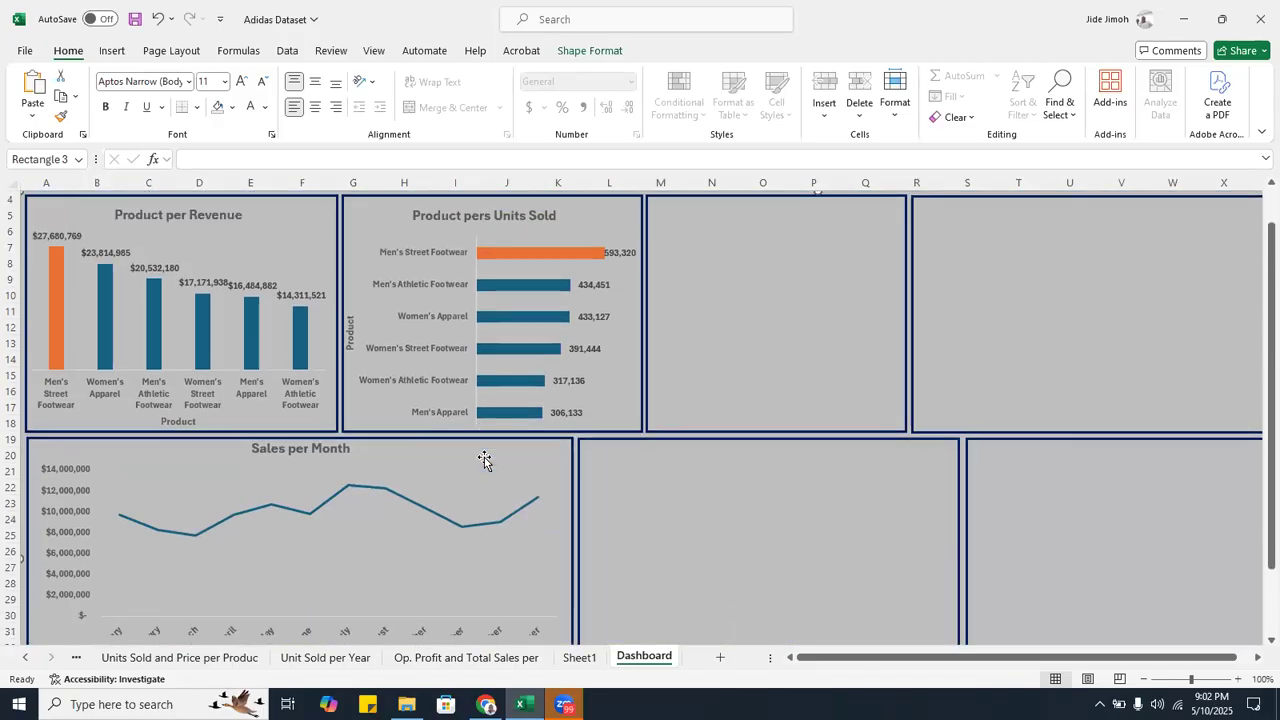
pyautogui.scroll(1, 484, 459)
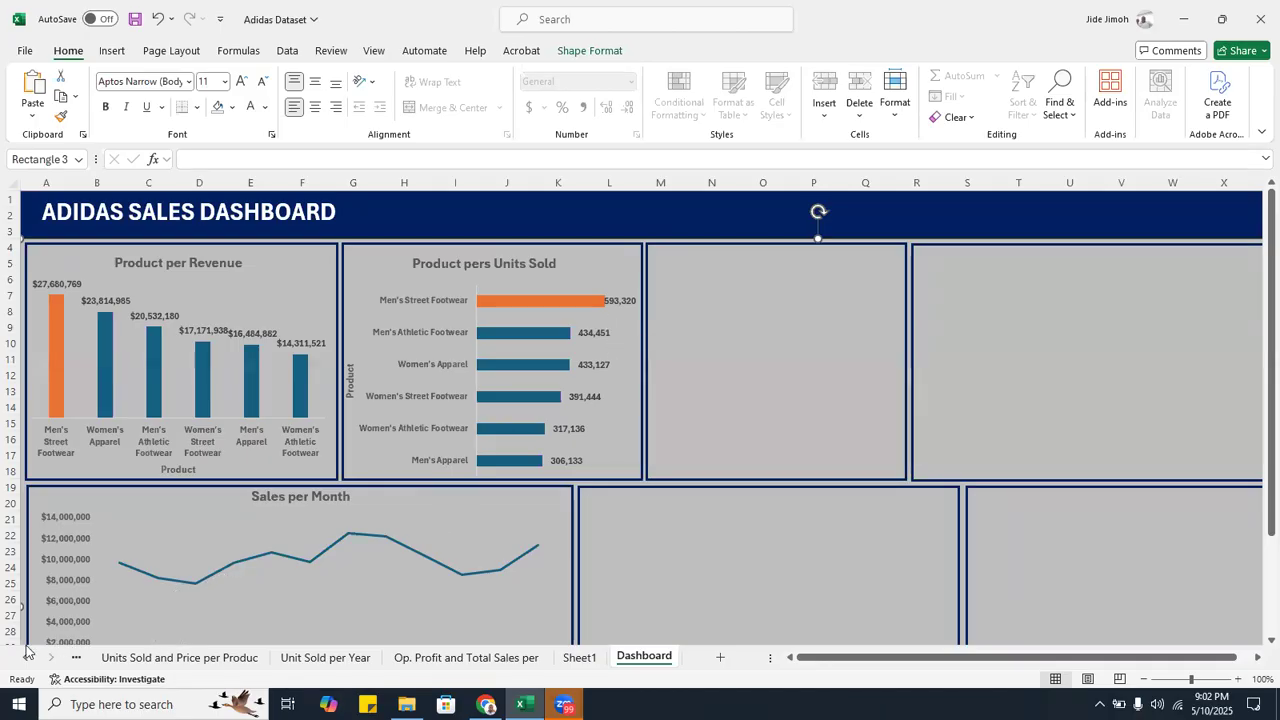
pyautogui.click(570, 30)
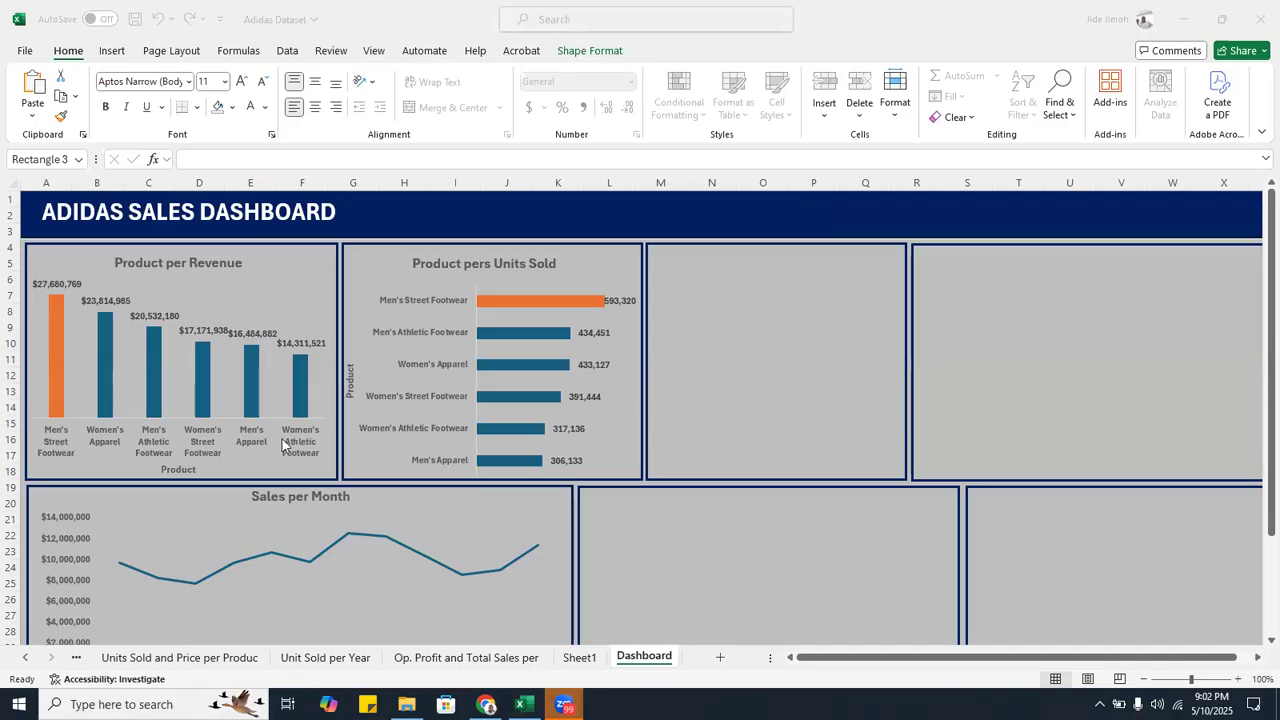
# - Copy the Sales per Year doughnut chart from the Sales per Year sheet
pyautogui.click(35, 657)
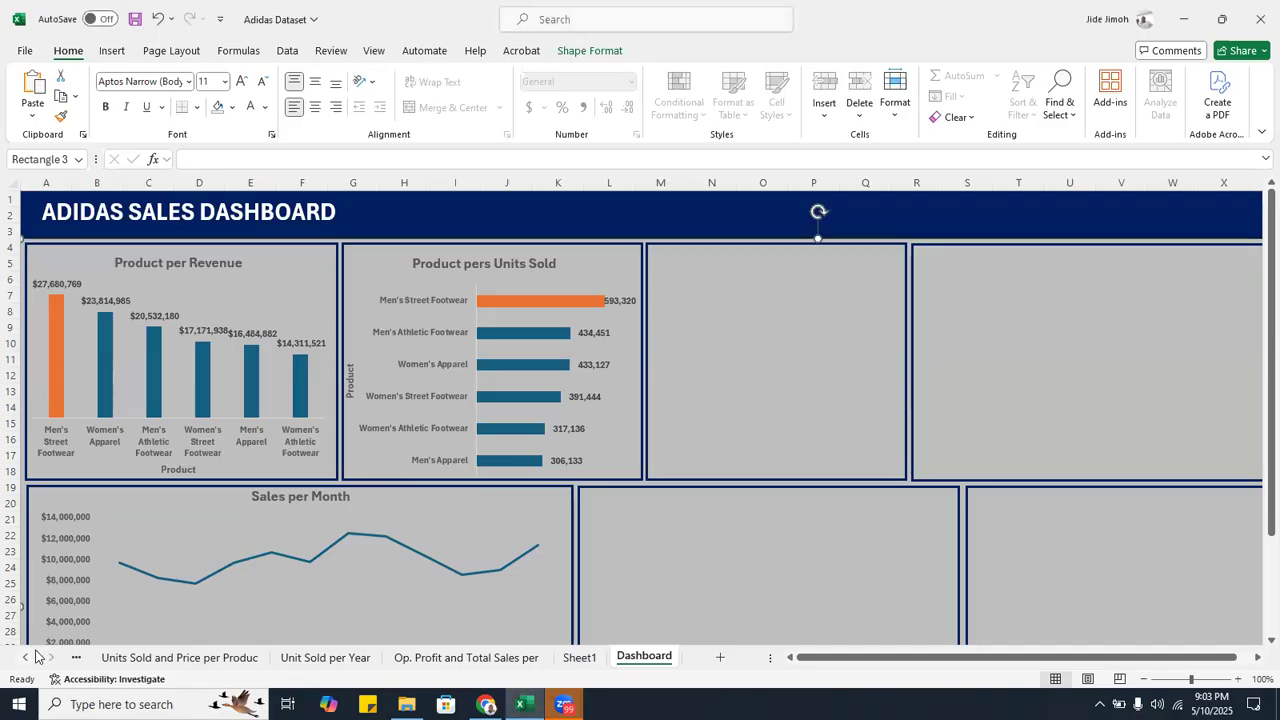
pyautogui.rightClick(37, 658)
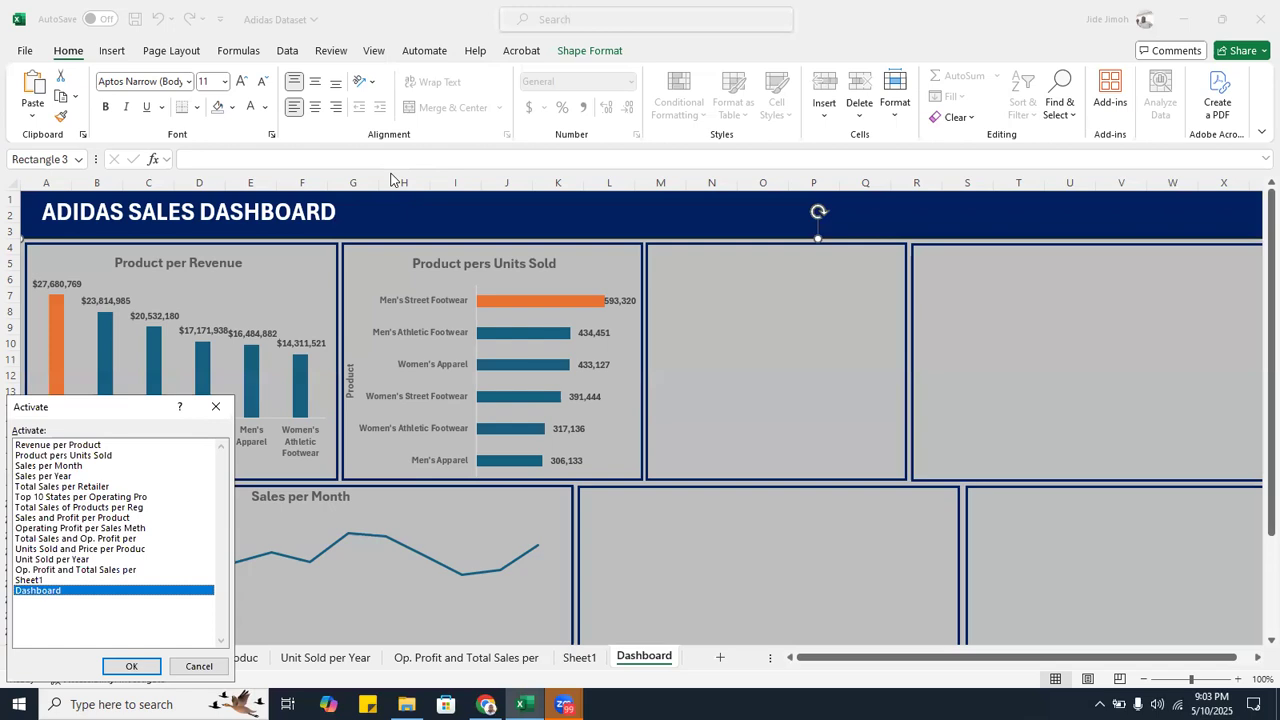
pyautogui.click(351, 96)
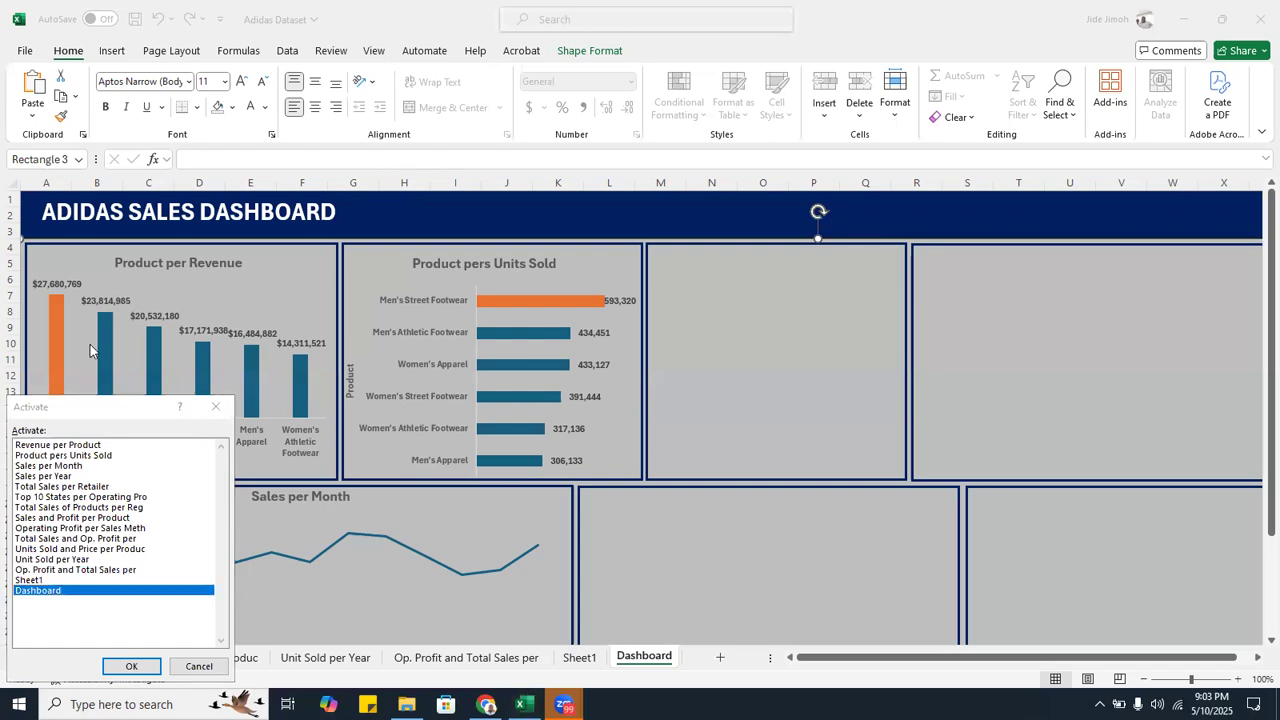
pyautogui.click(44, 476)
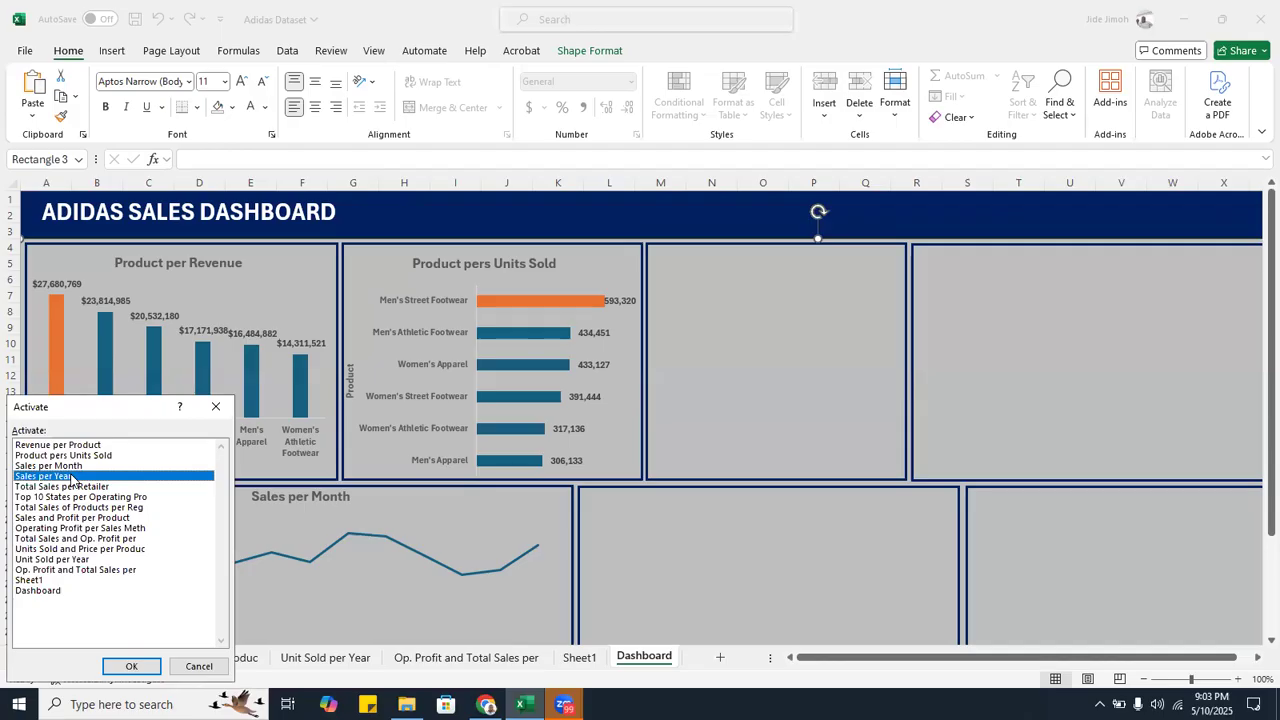
pyautogui.doubleClick(70, 476)
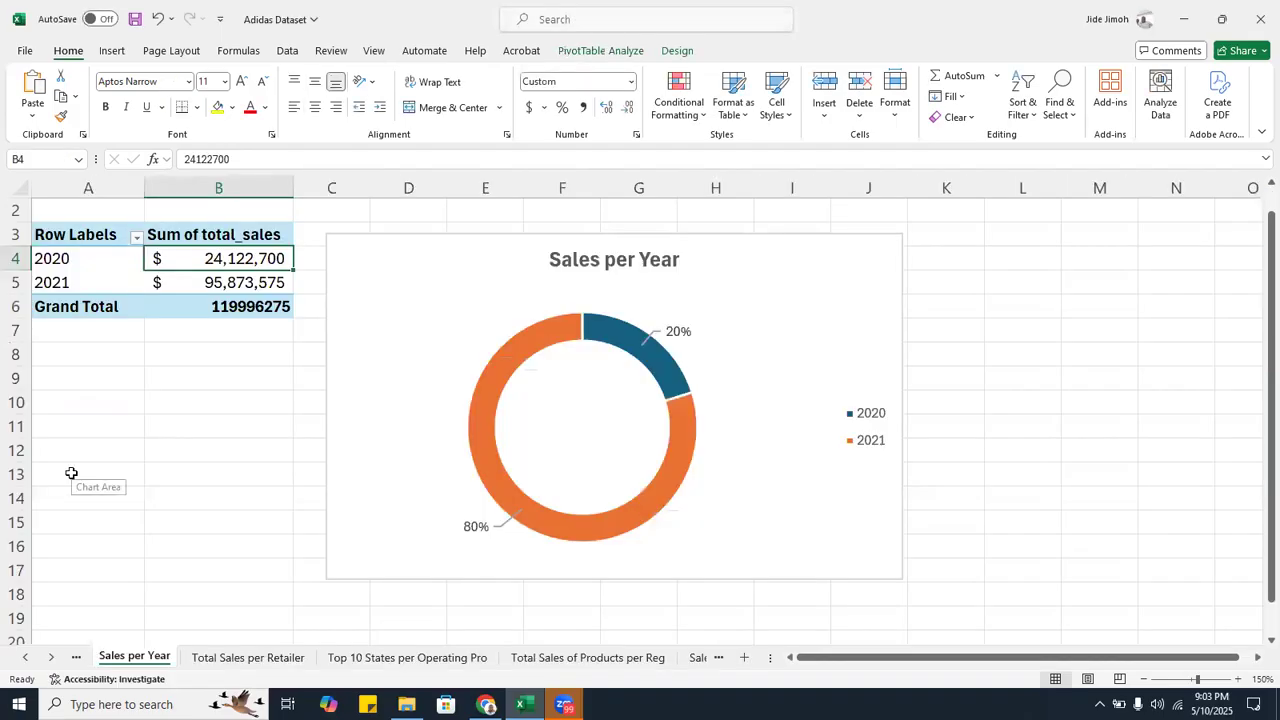
pyautogui.click(440, 277)
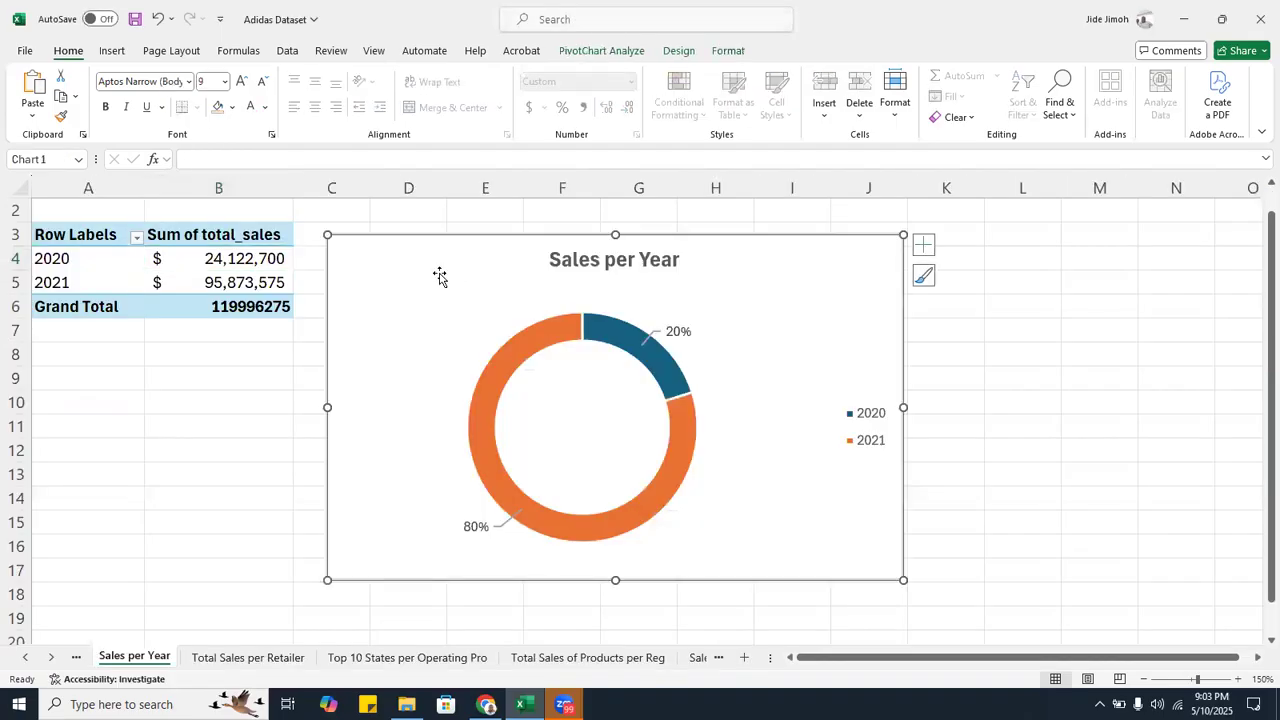
pyautogui.moveTo(305, 449); pyautogui.dragTo(268, 547)
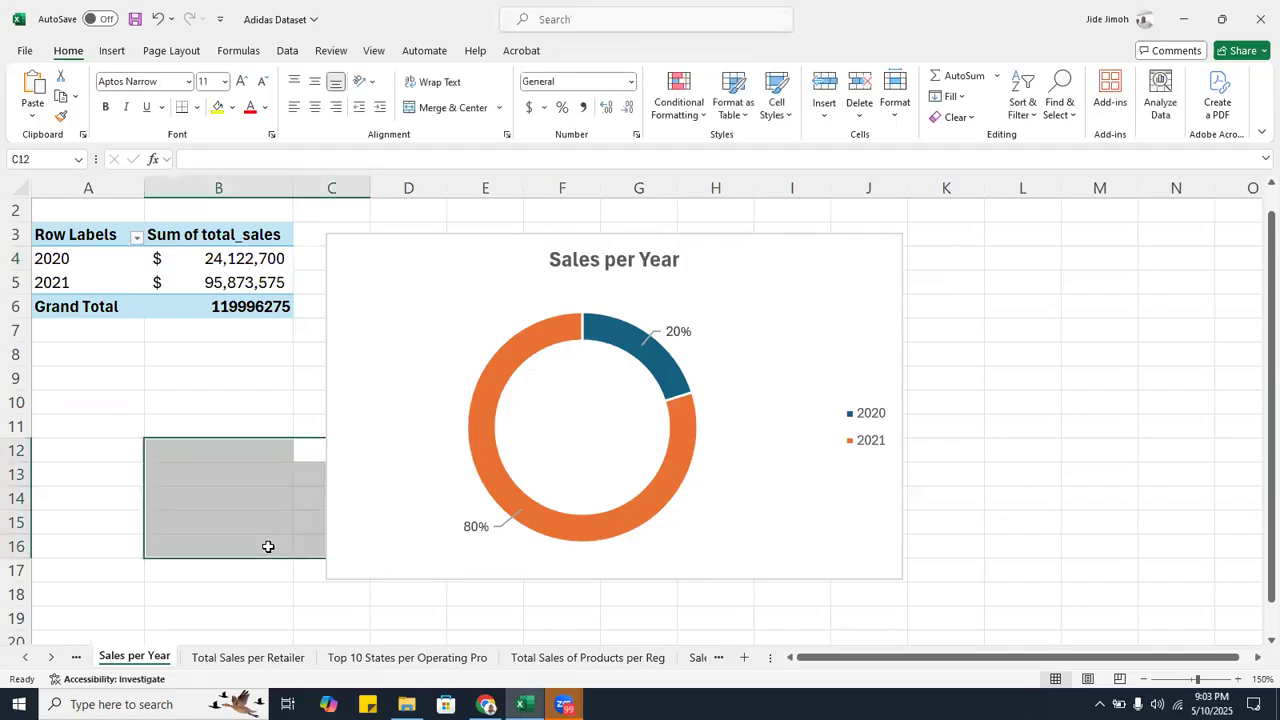
# - Paste the Sales per Year chart onto the Dashboard sheet
pyautogui.rightClick(35, 665)
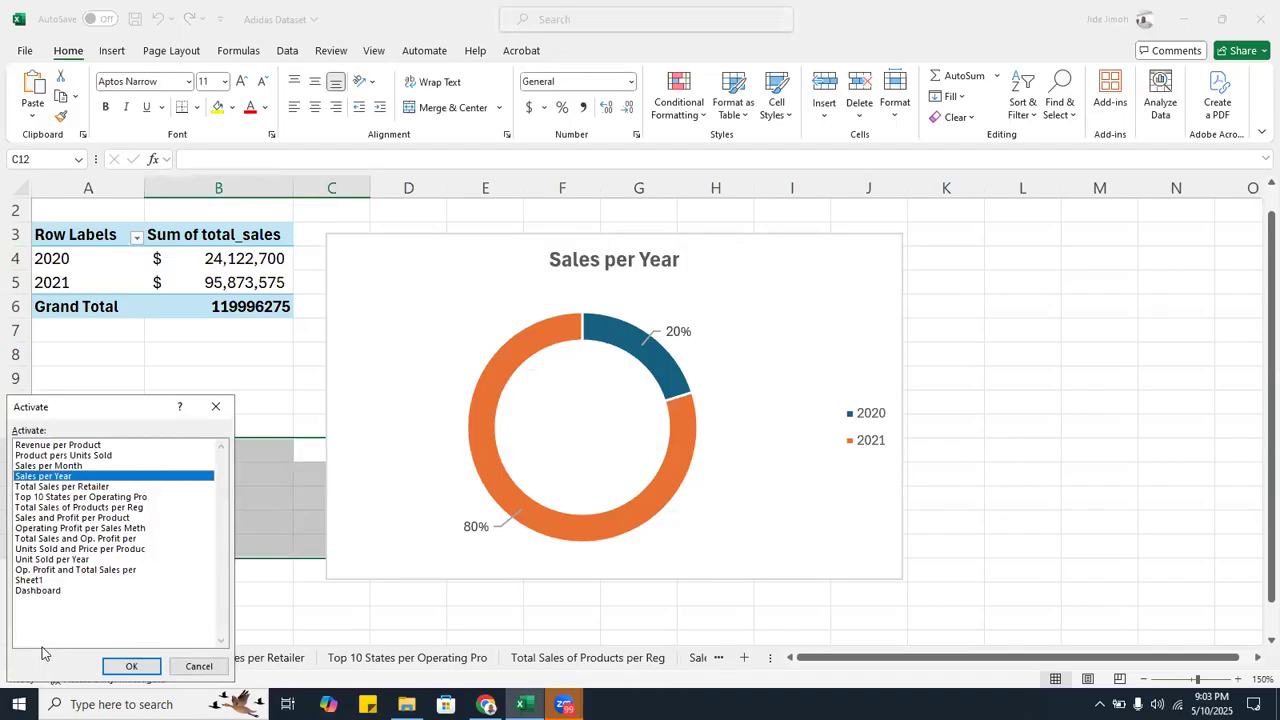
pyautogui.click(40, 591)
pyautogui.doubleClick(40, 591)
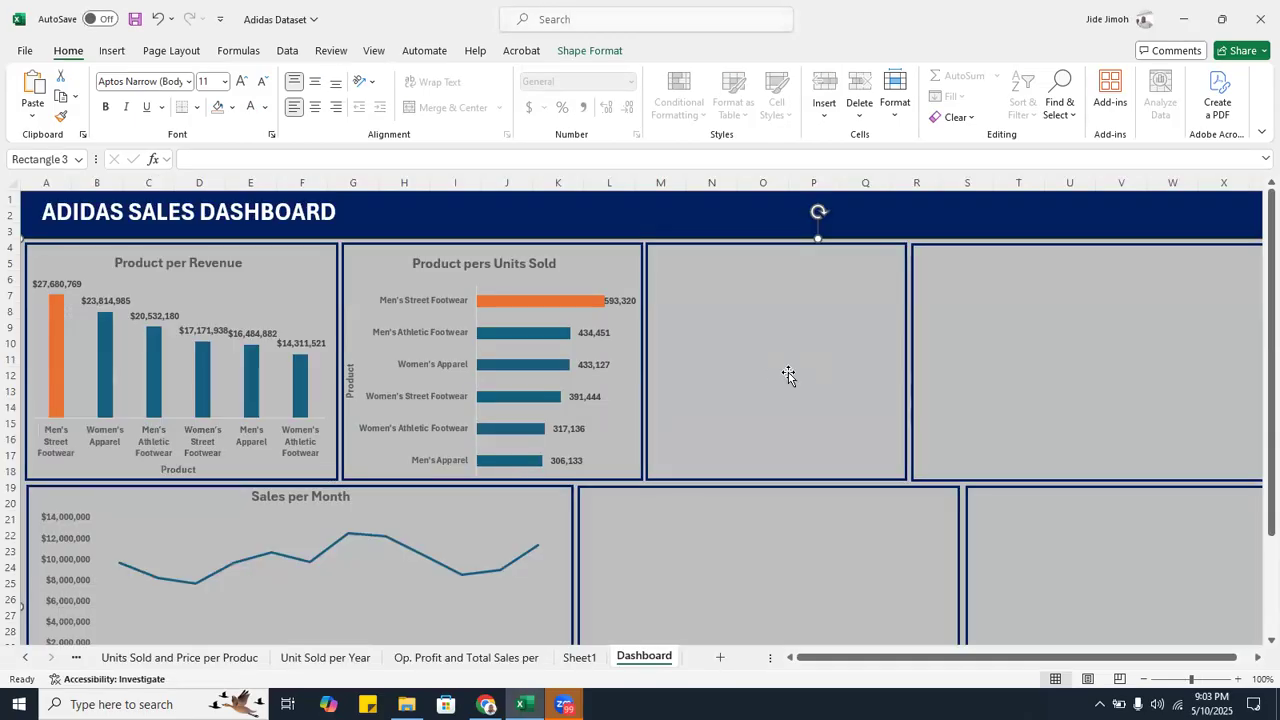
pyautogui.hotkey('ctrl', 'v')
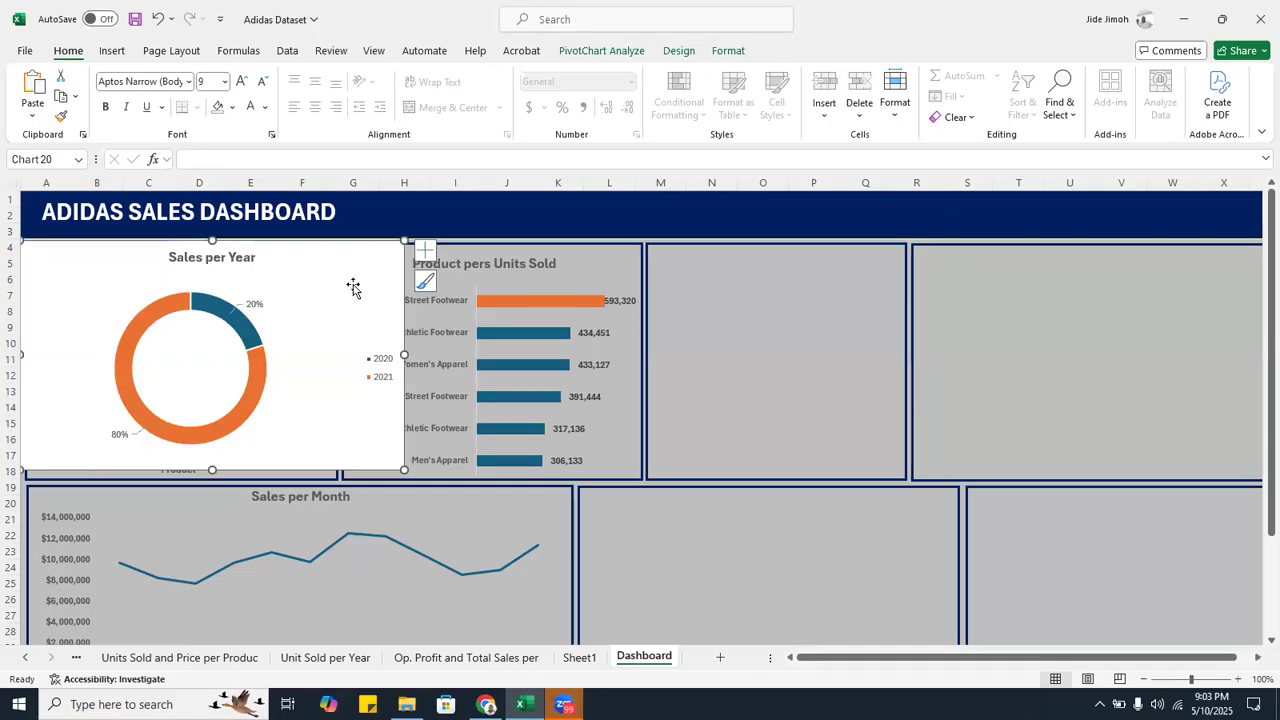
# - Remove the Sales per Year chart's fill and outline and move the chart over the first row's third frame
pyautogui.moveTo(329, 260); pyautogui.dragTo(564, 320)
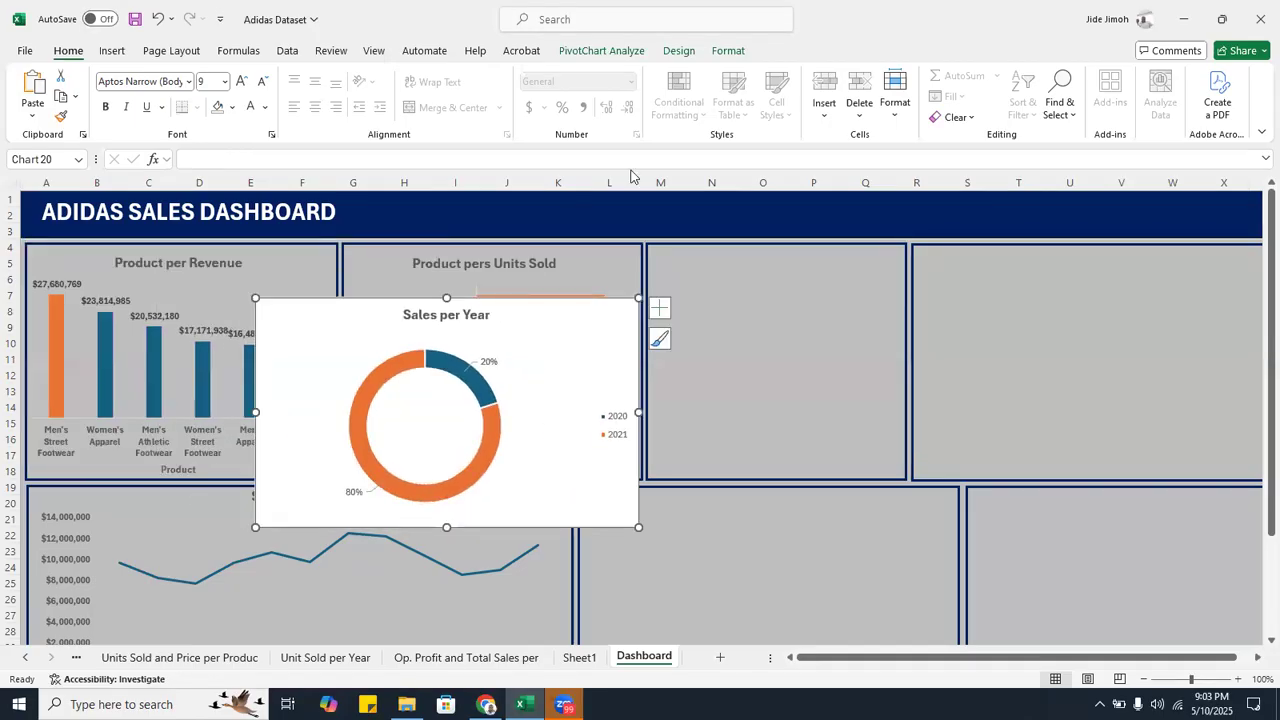
pyautogui.click(728, 51)
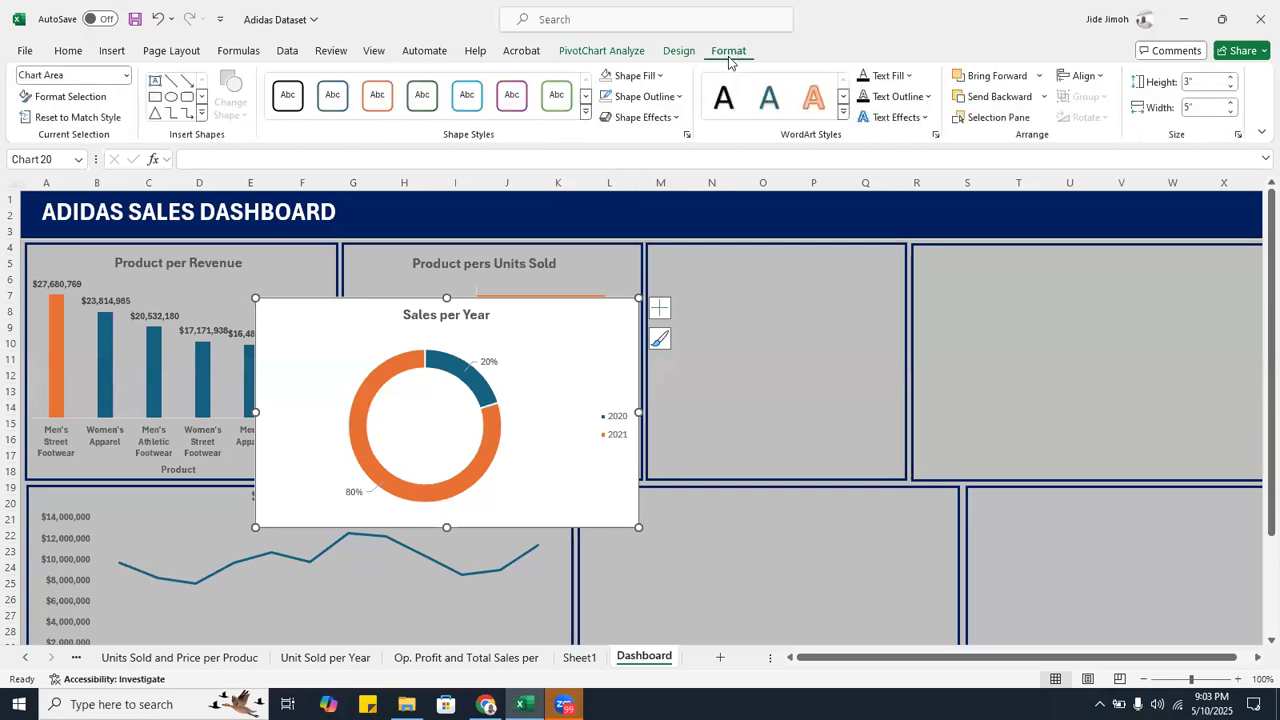
pyautogui.click(615, 79)
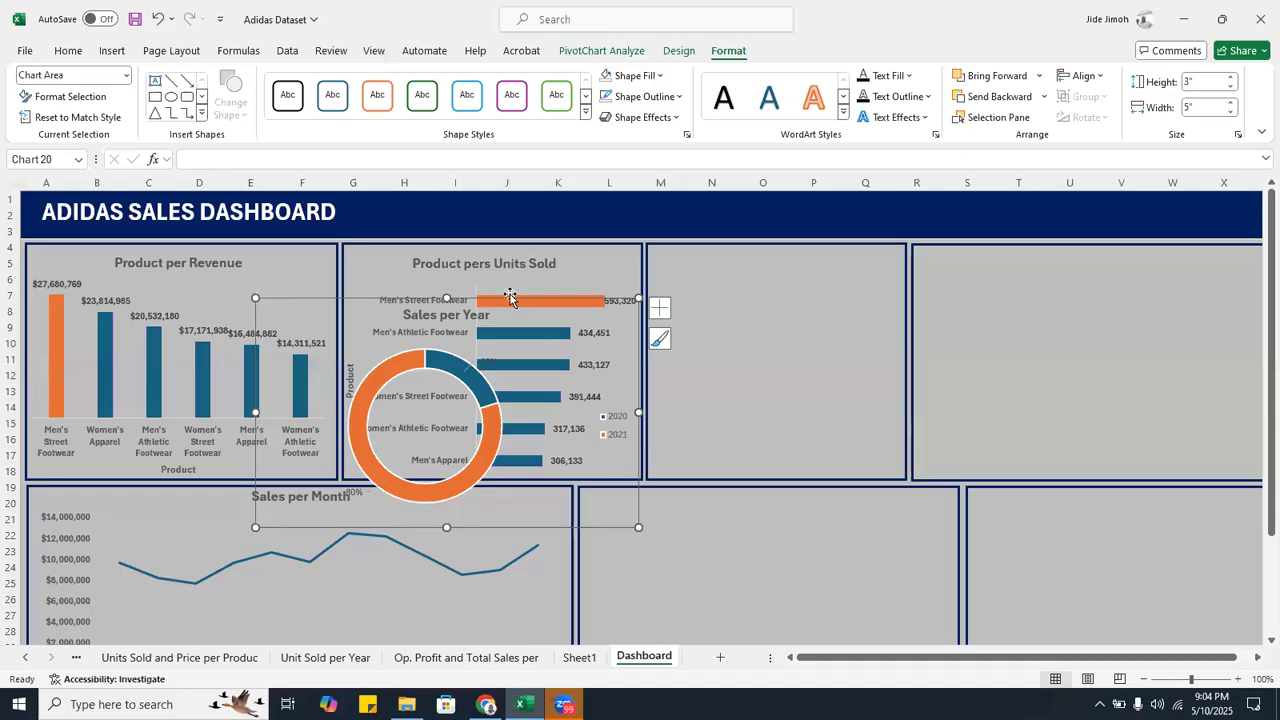
pyautogui.moveTo(512, 298); pyautogui.dragTo(837, 263)
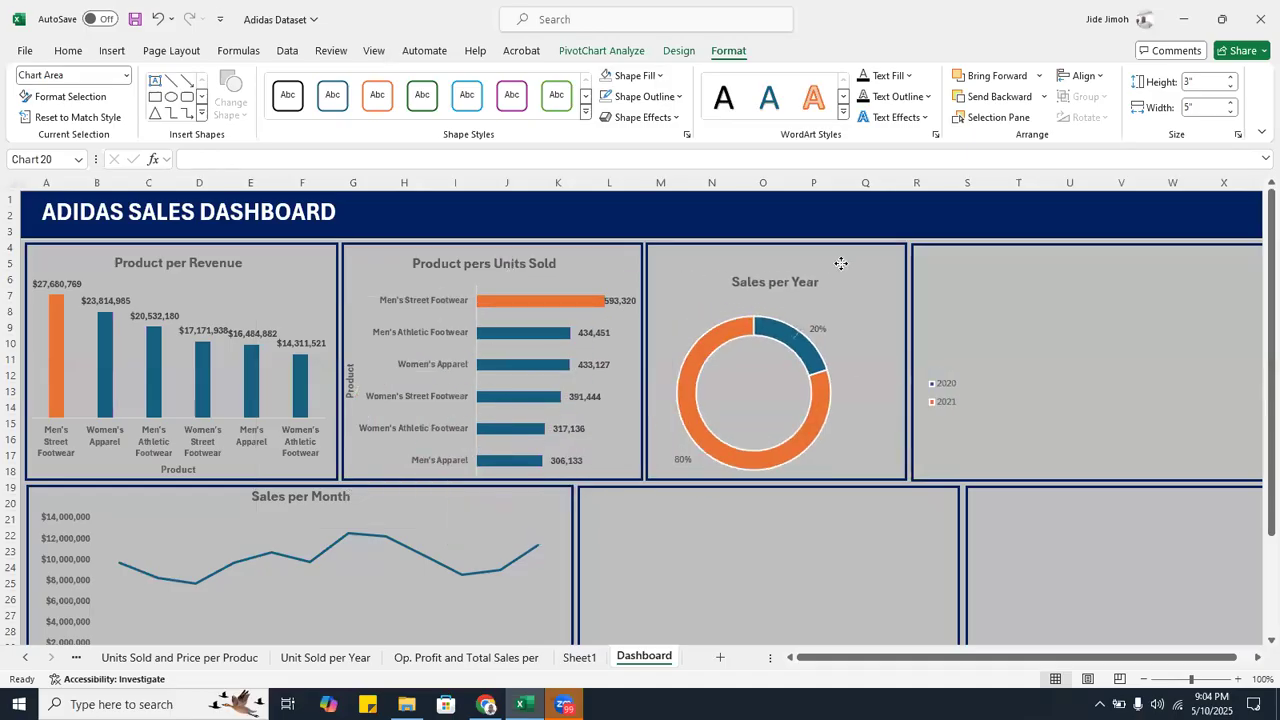
# - Remove the outline of the Sales per Year doughnut ring and undo the removal of the ring's fill
pyautogui.click(743, 320)
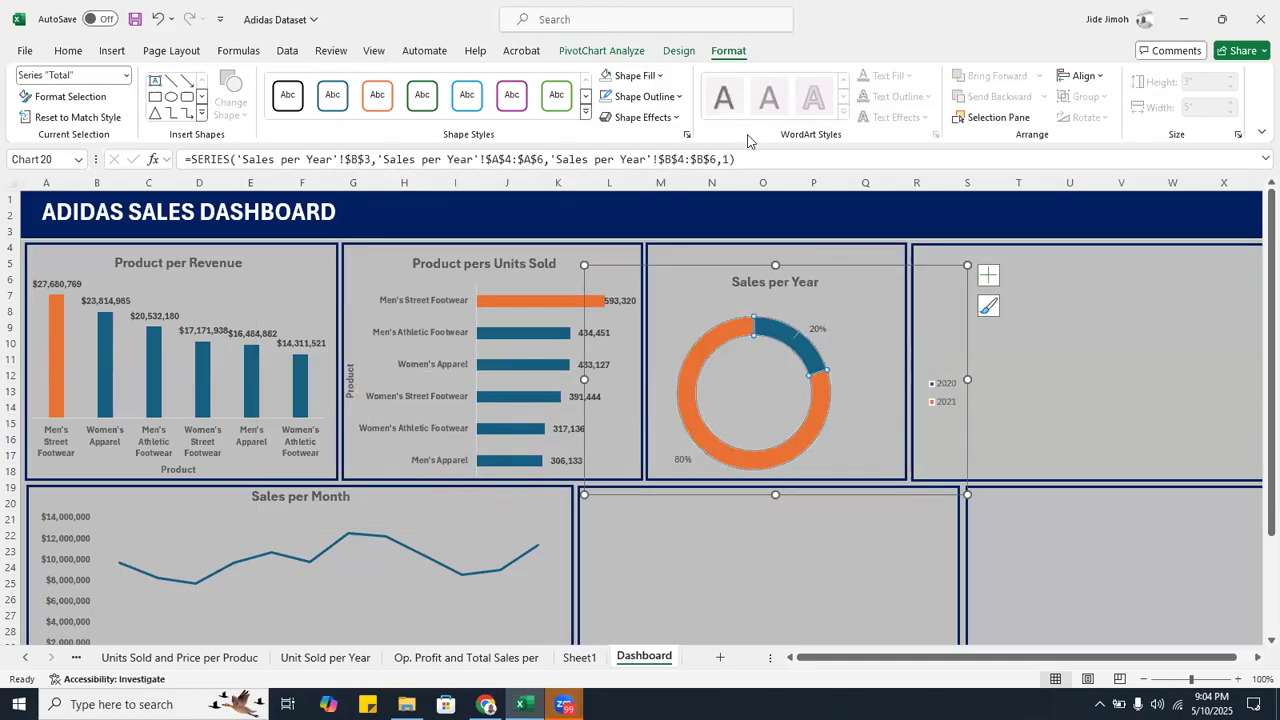
pyautogui.click(612, 77)
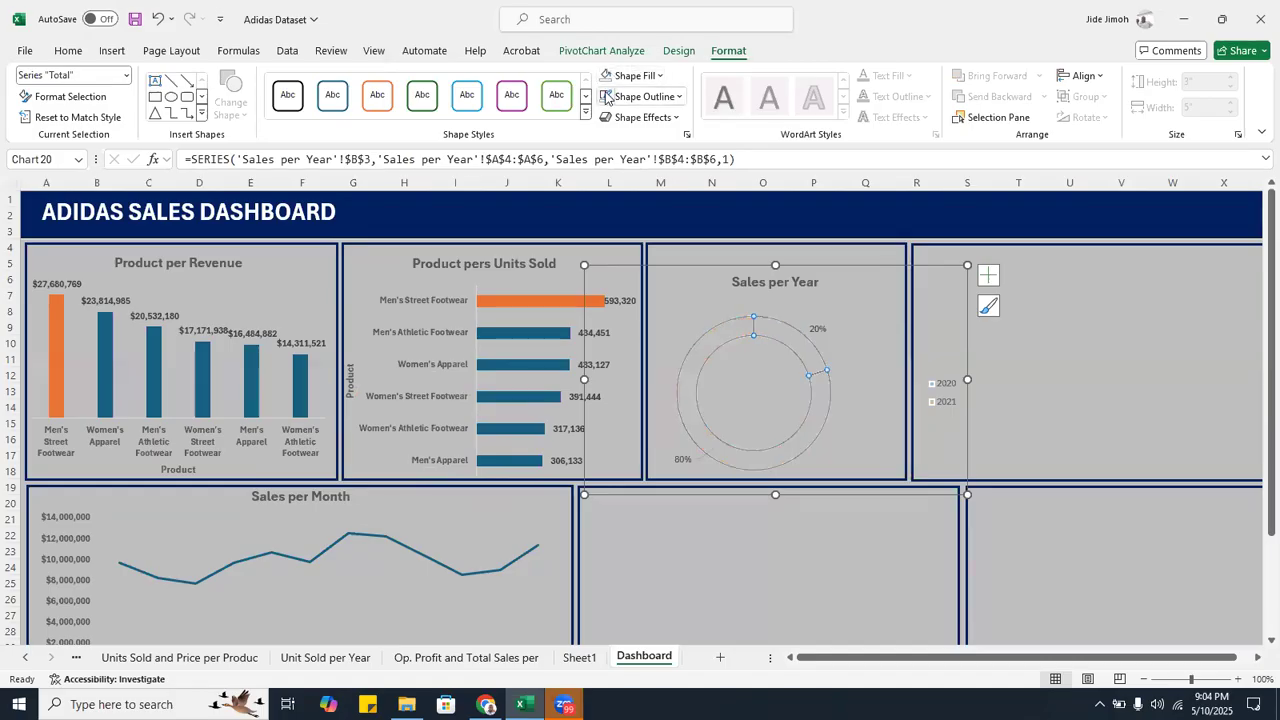
pyautogui.hotkey('ctrl', 'z')
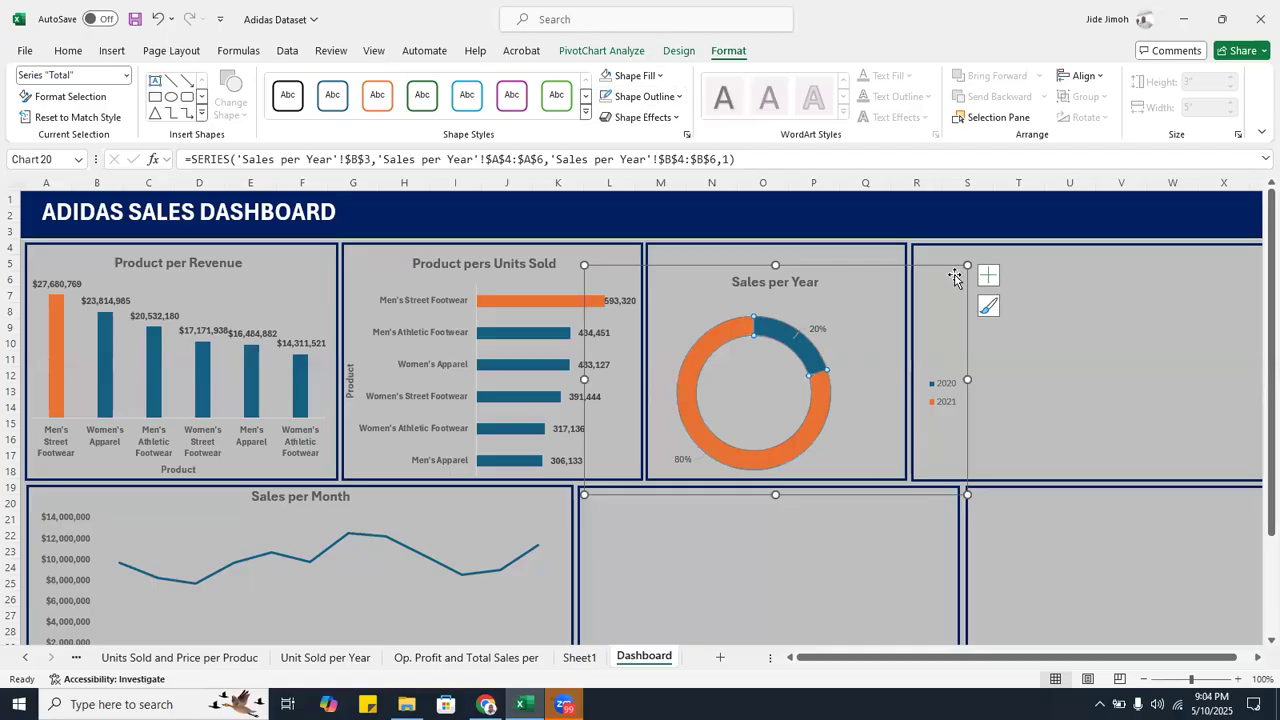
# - Move the Sales per Year chart up to the frame's upper edge and place its legend above the ring
pyautogui.moveTo(910, 268); pyautogui.dragTo(910, 246)
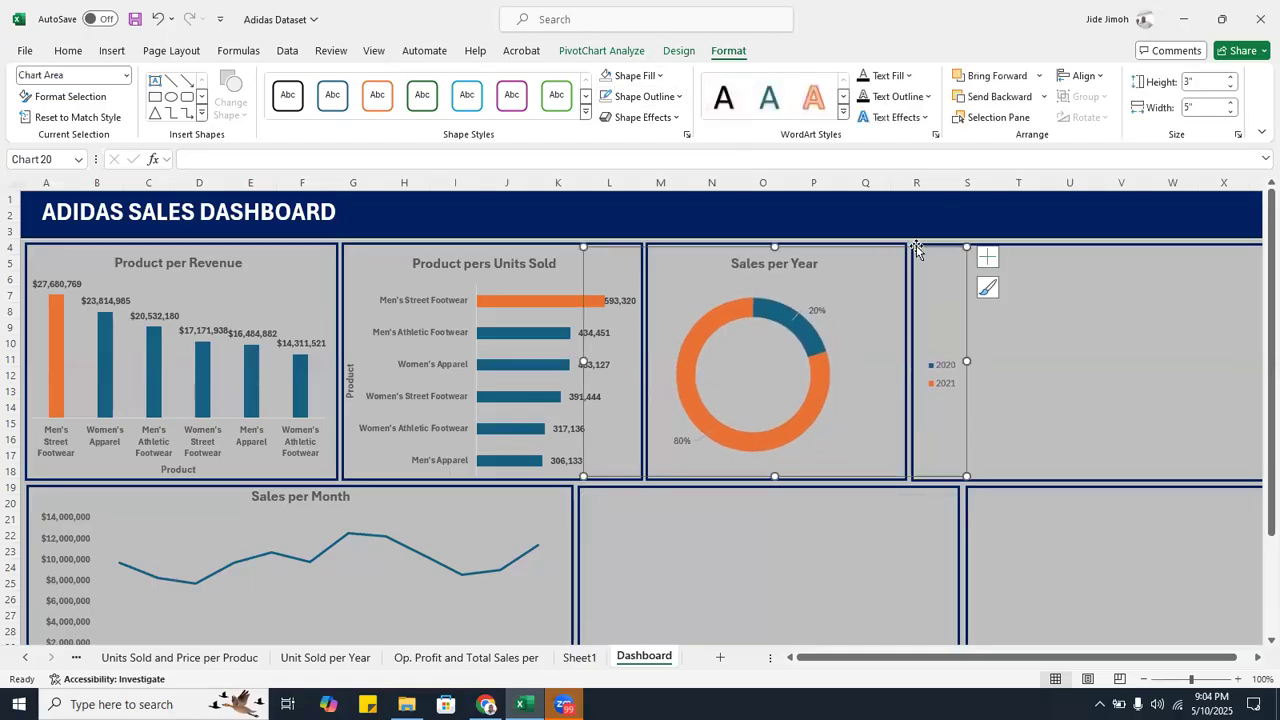
pyautogui.click(981, 258)
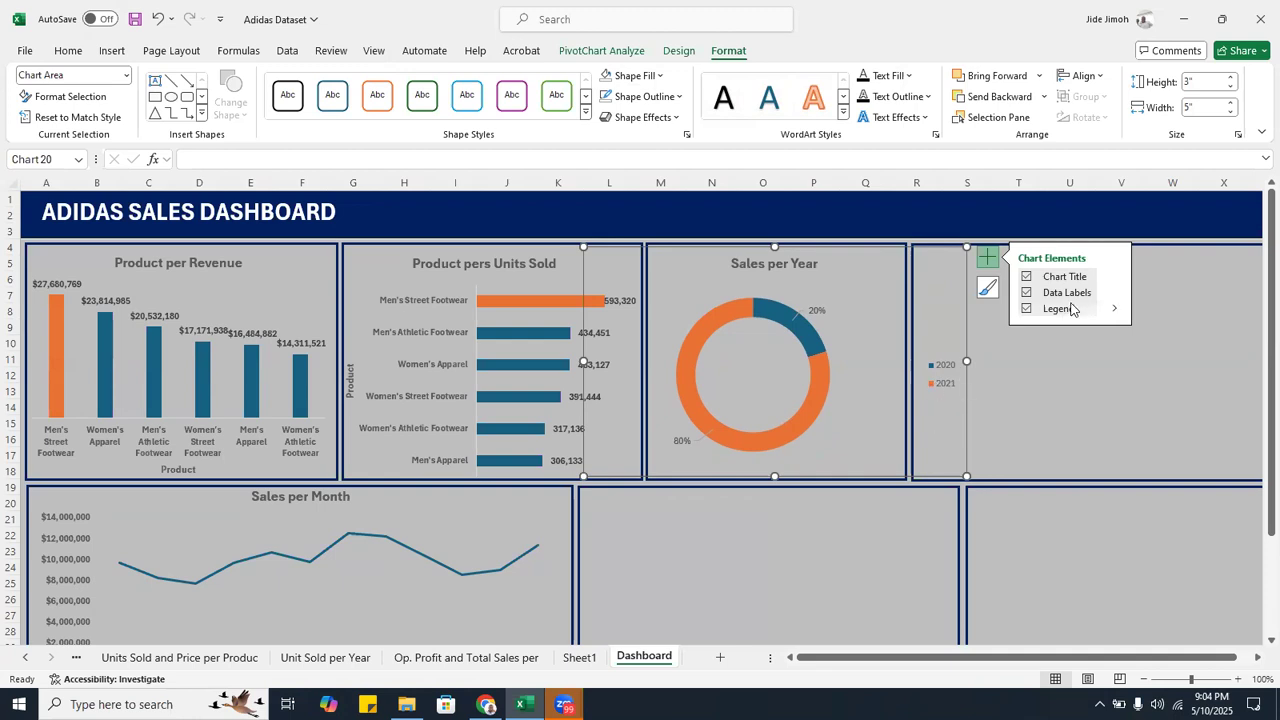
pyautogui.click(1115, 312)
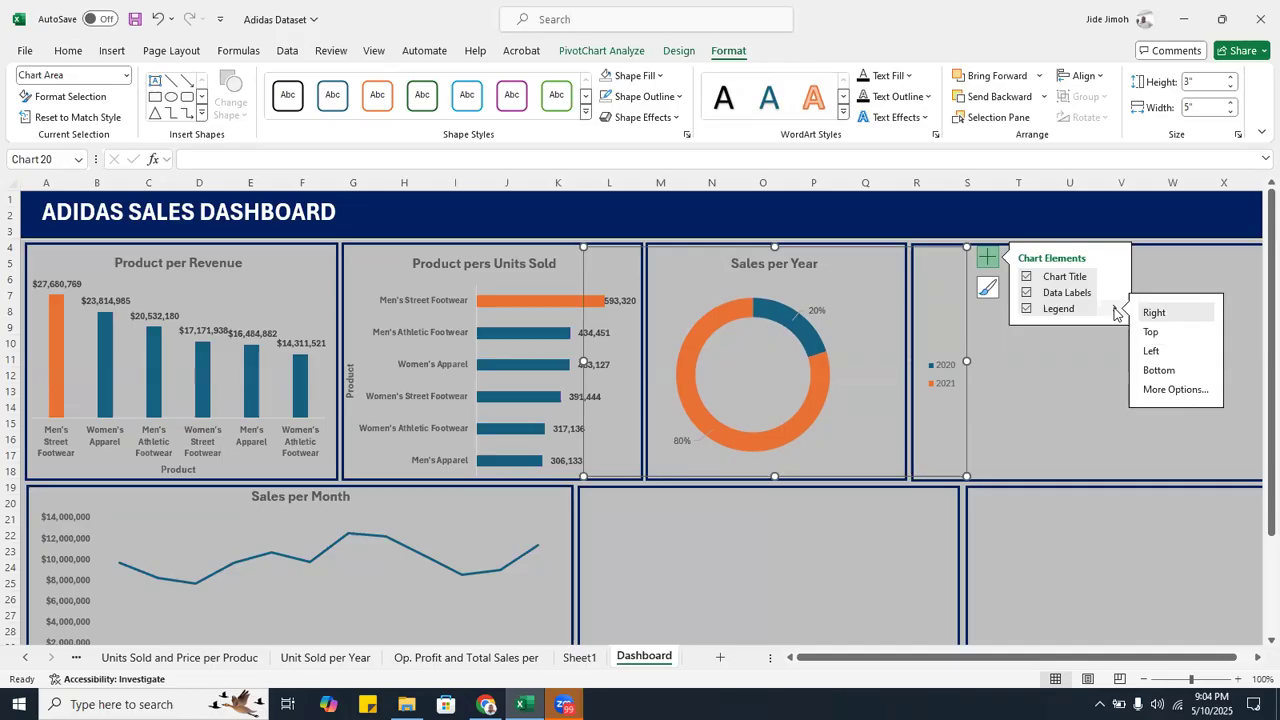
pyautogui.click(1150, 332)
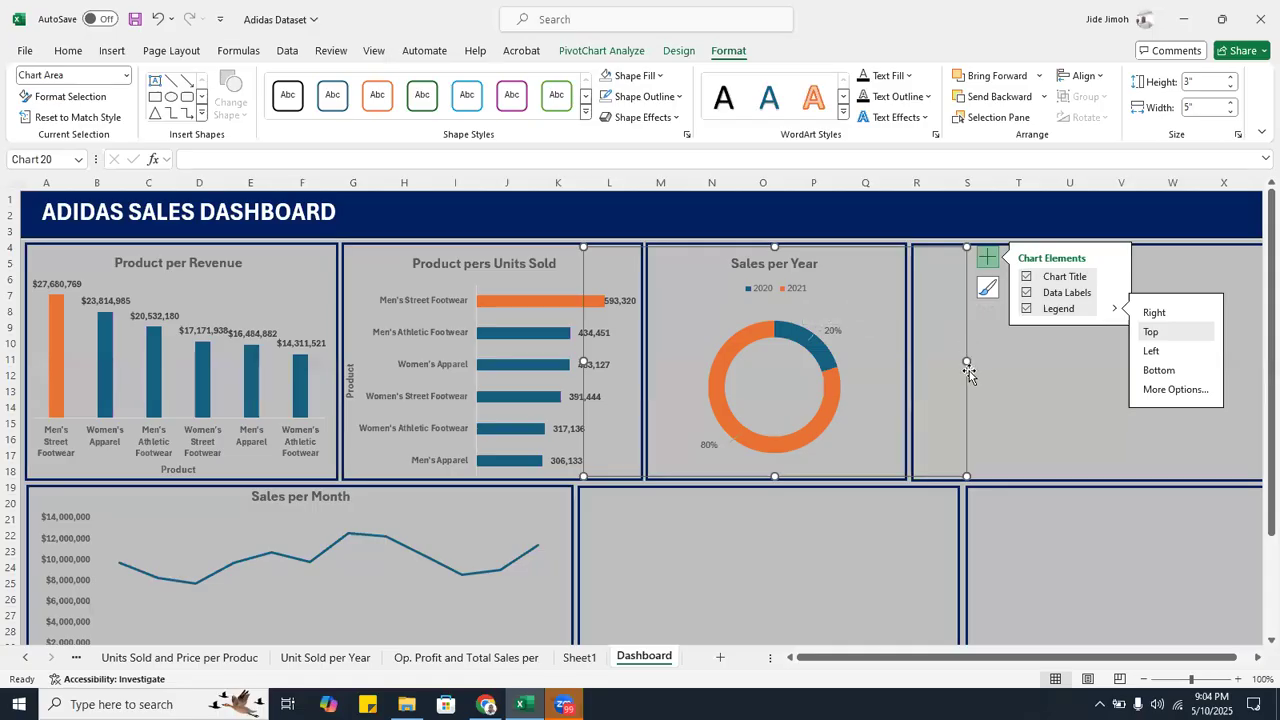
# - Resize the Sales per Year chart to about 3.31" wide and 3.1" high so it fits the first row's third frame
pyautogui.moveTo(967, 361); pyautogui.dragTo(940, 360)
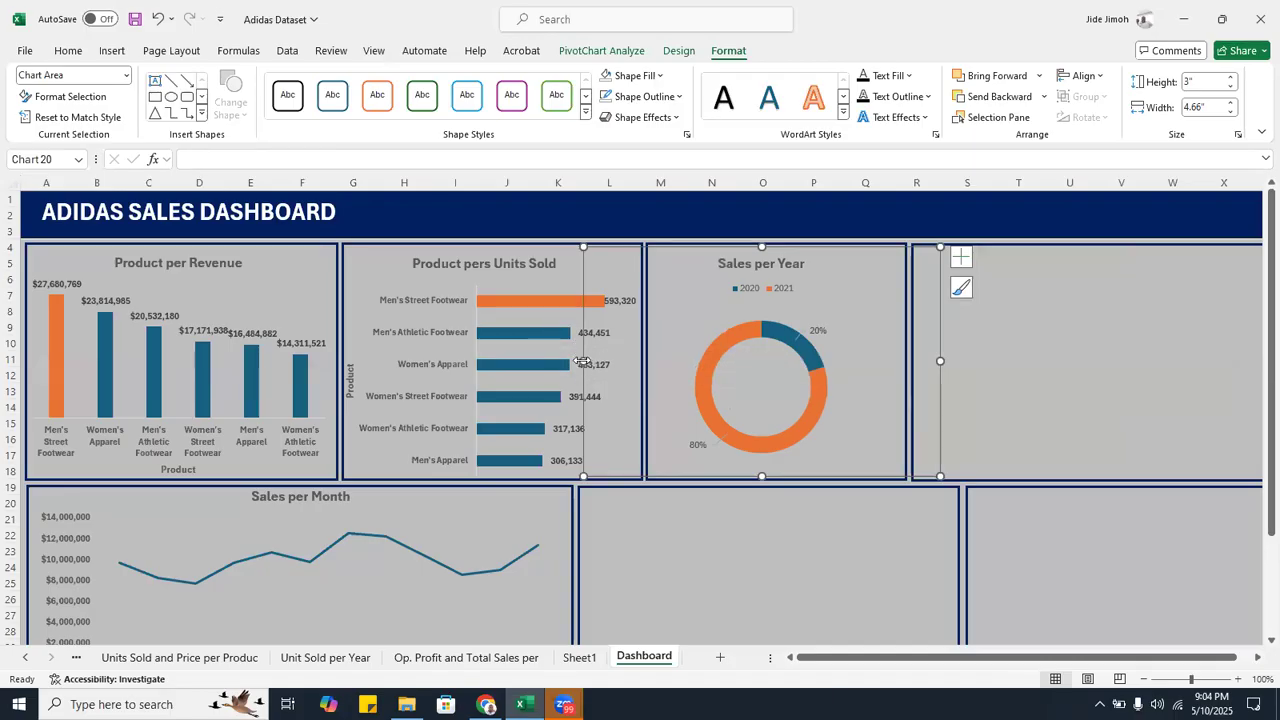
pyautogui.moveTo(587, 358); pyautogui.dragTo(650, 358)
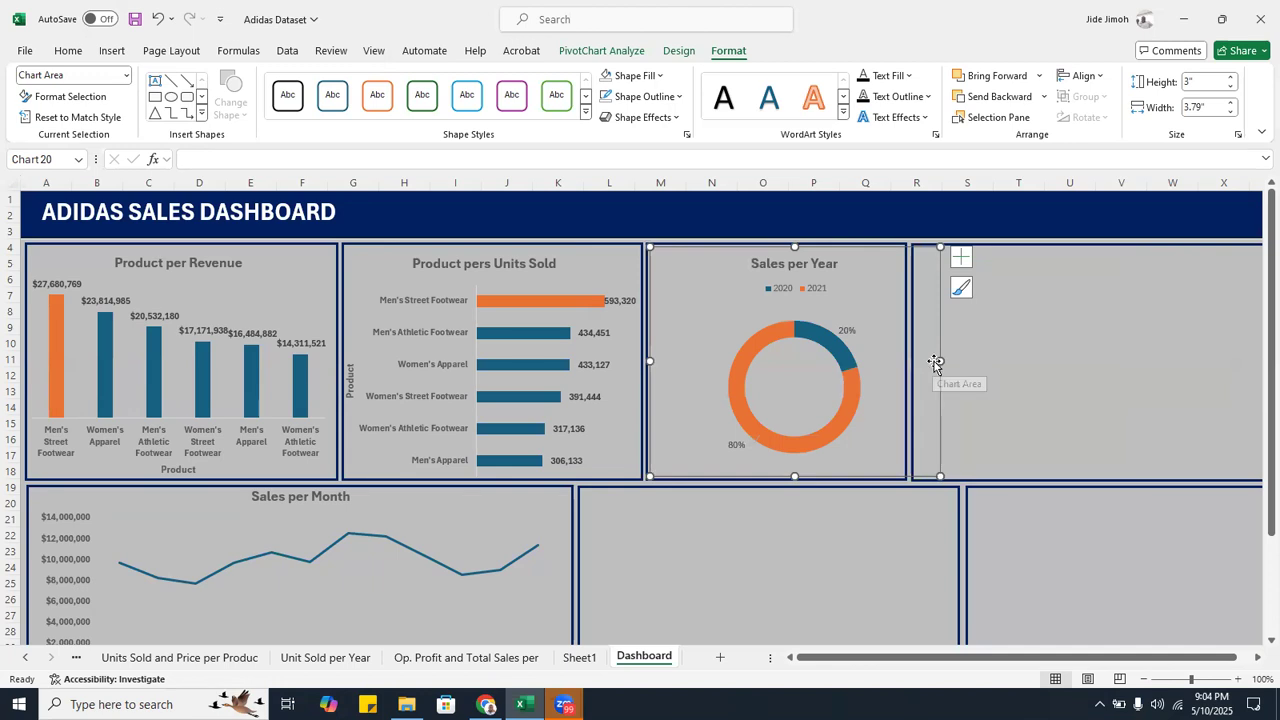
pyautogui.moveTo(937, 360); pyautogui.dragTo(903, 360)
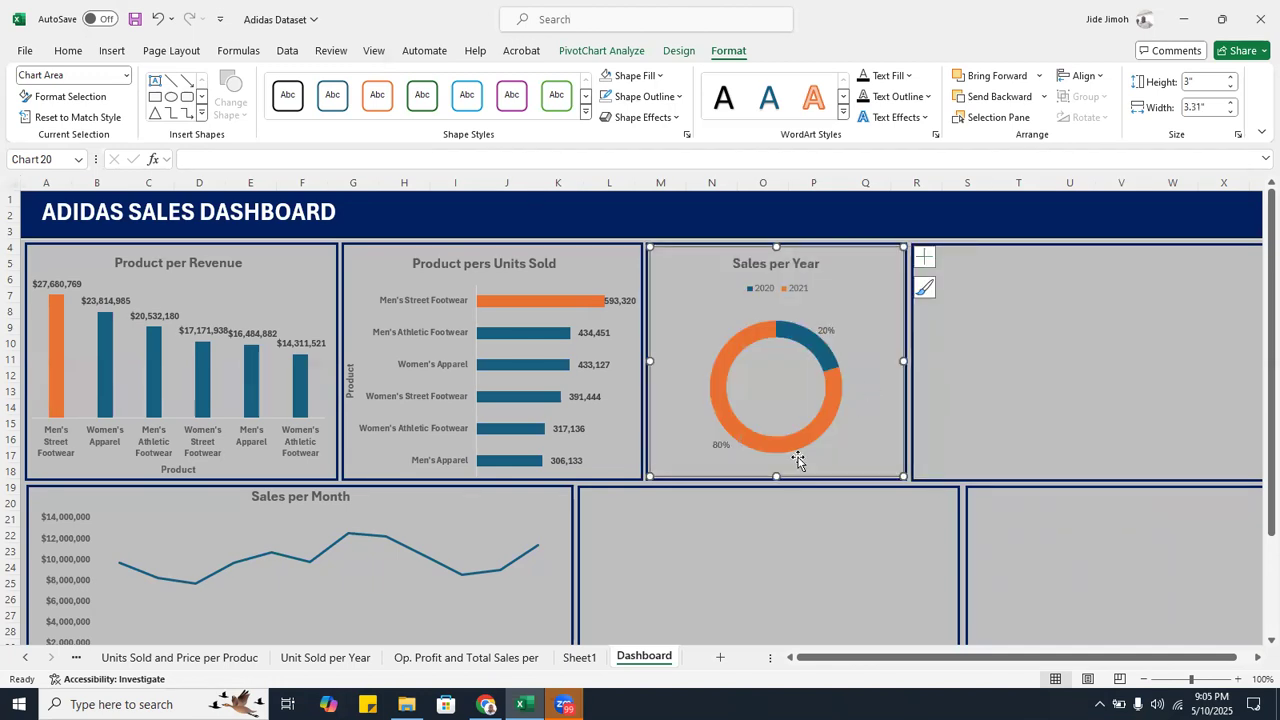
pyautogui.moveTo(776, 475); pyautogui.dragTo(774, 484)
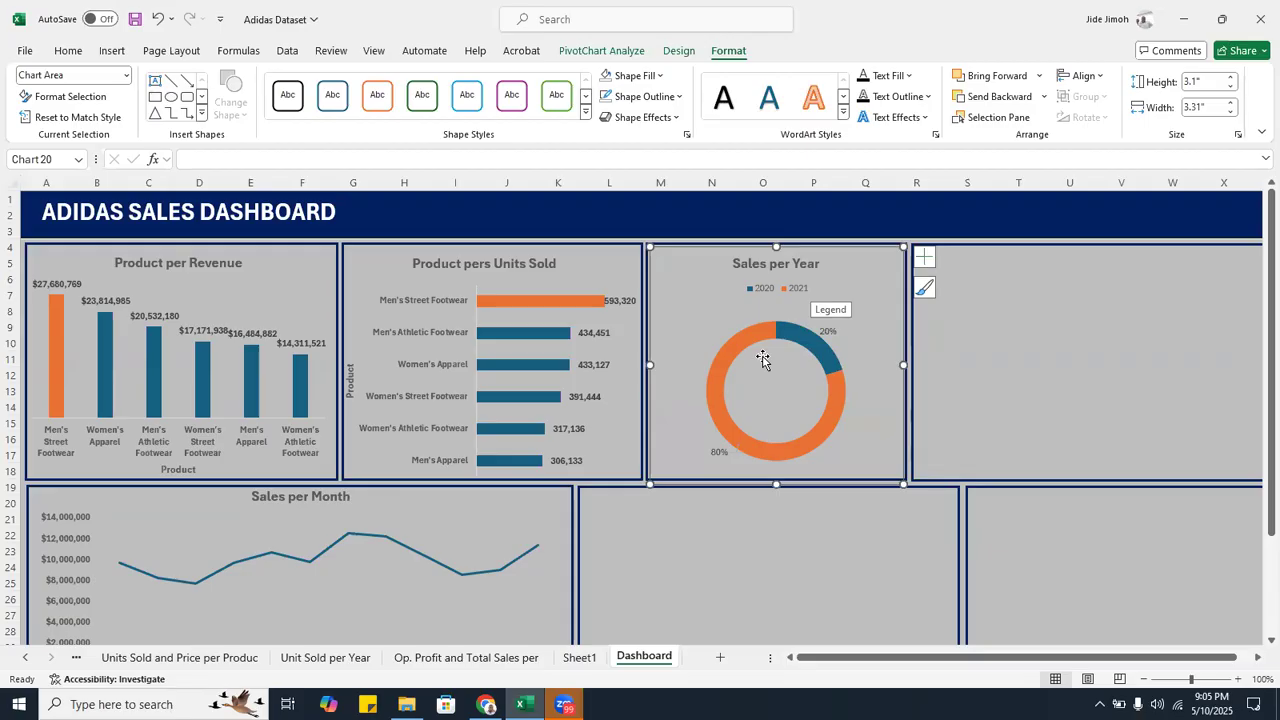
# - Make the data labels and the legend of the Sales per Year chart bold
pyautogui.click(829, 331)
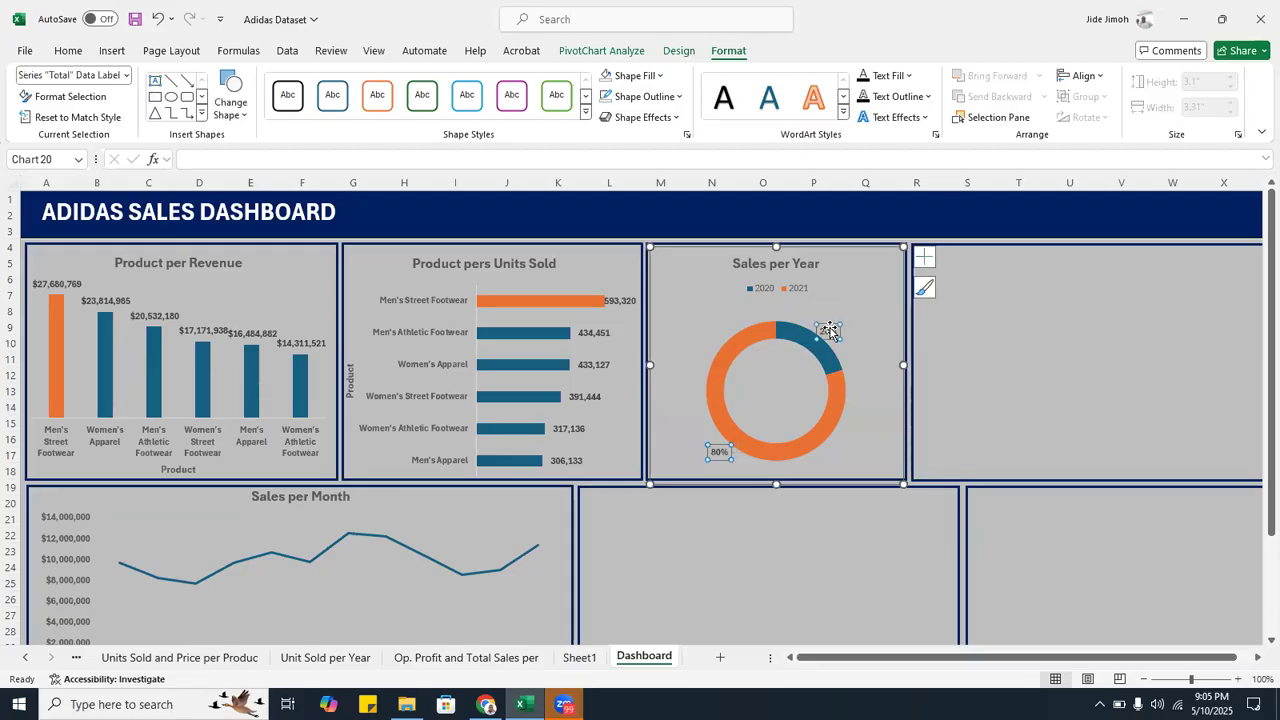
pyautogui.click(778, 290)
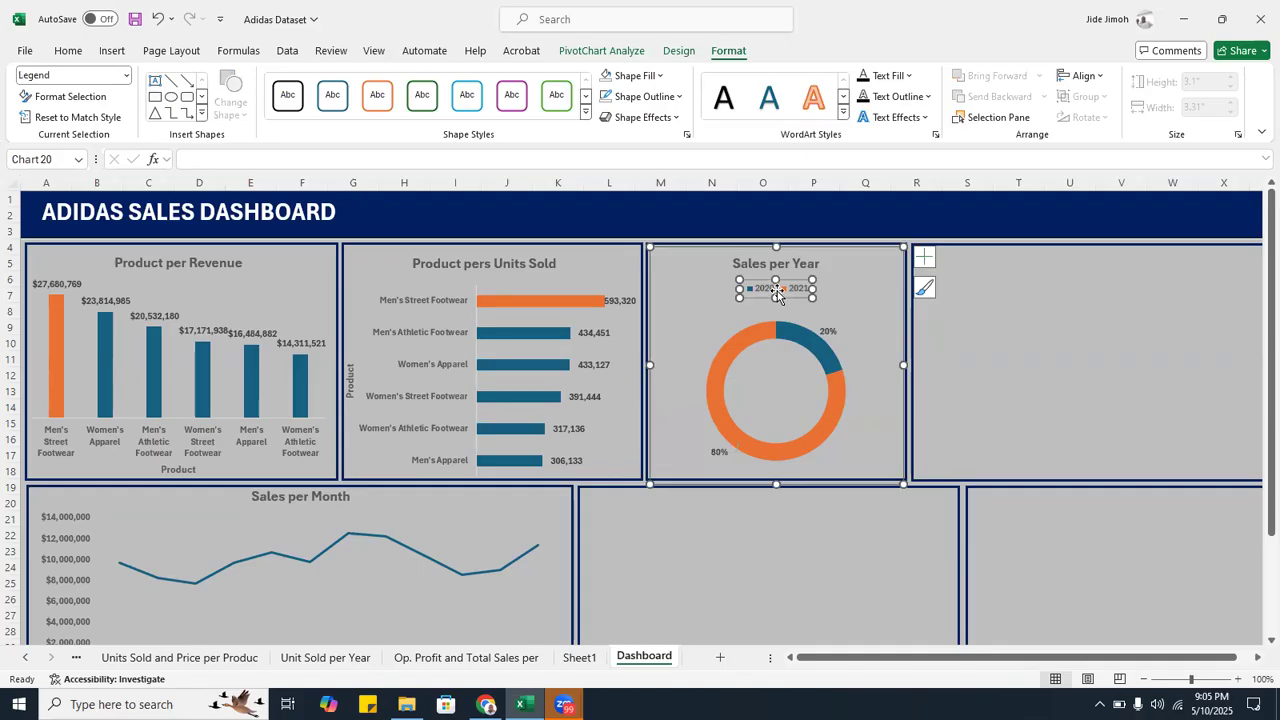
pyautogui.click(950, 324)
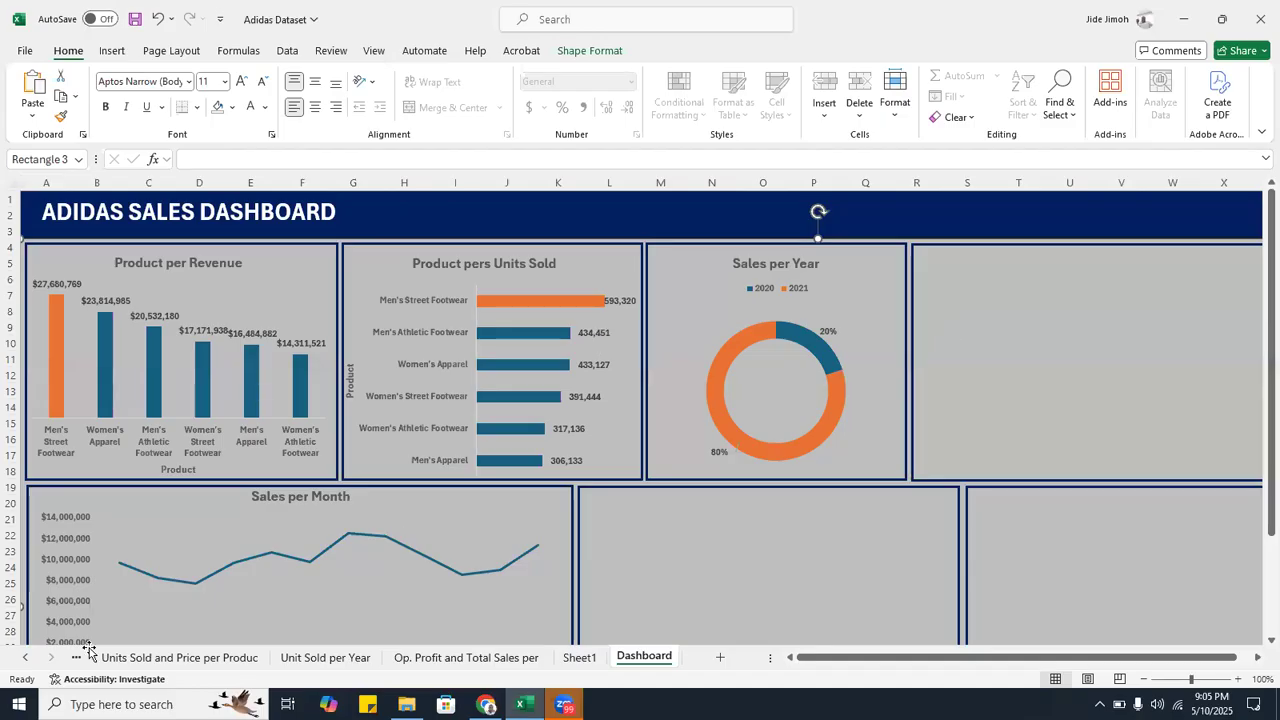
# - Copy the Total Sales per Retailer column chart from the Total Sales per Retailer sheet
pyautogui.click(27, 657)
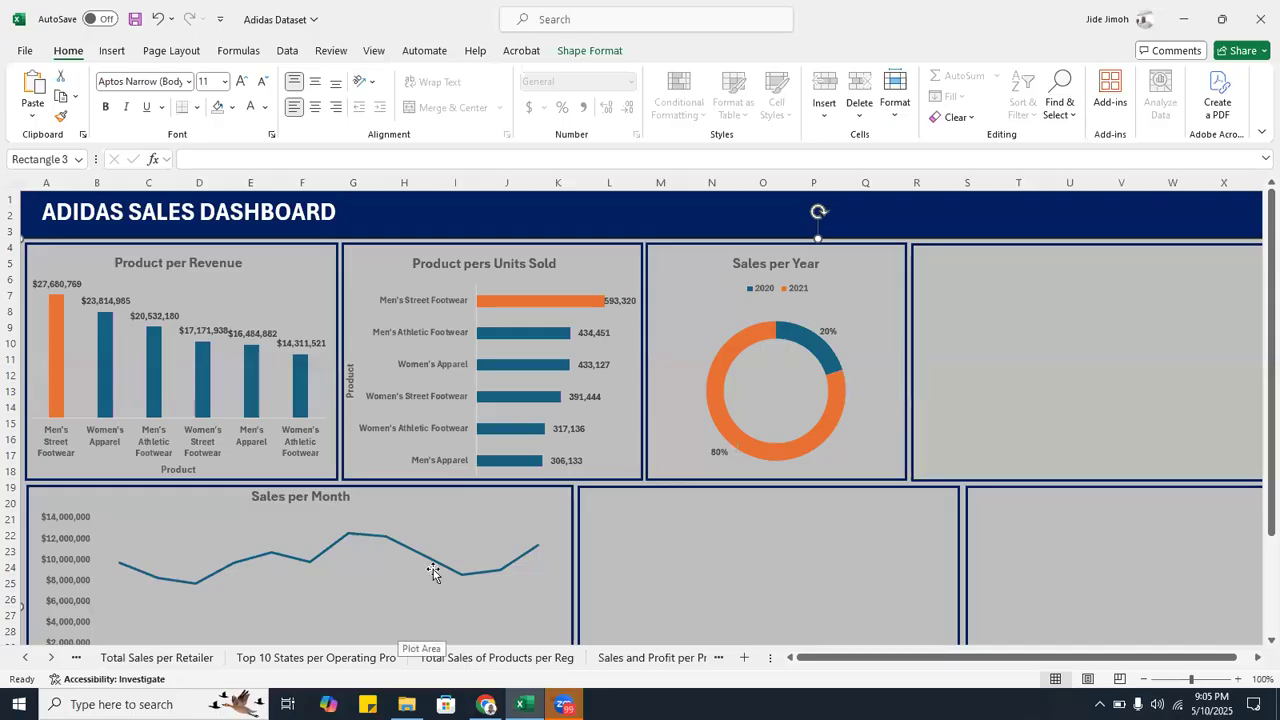
pyautogui.click(597, 36)
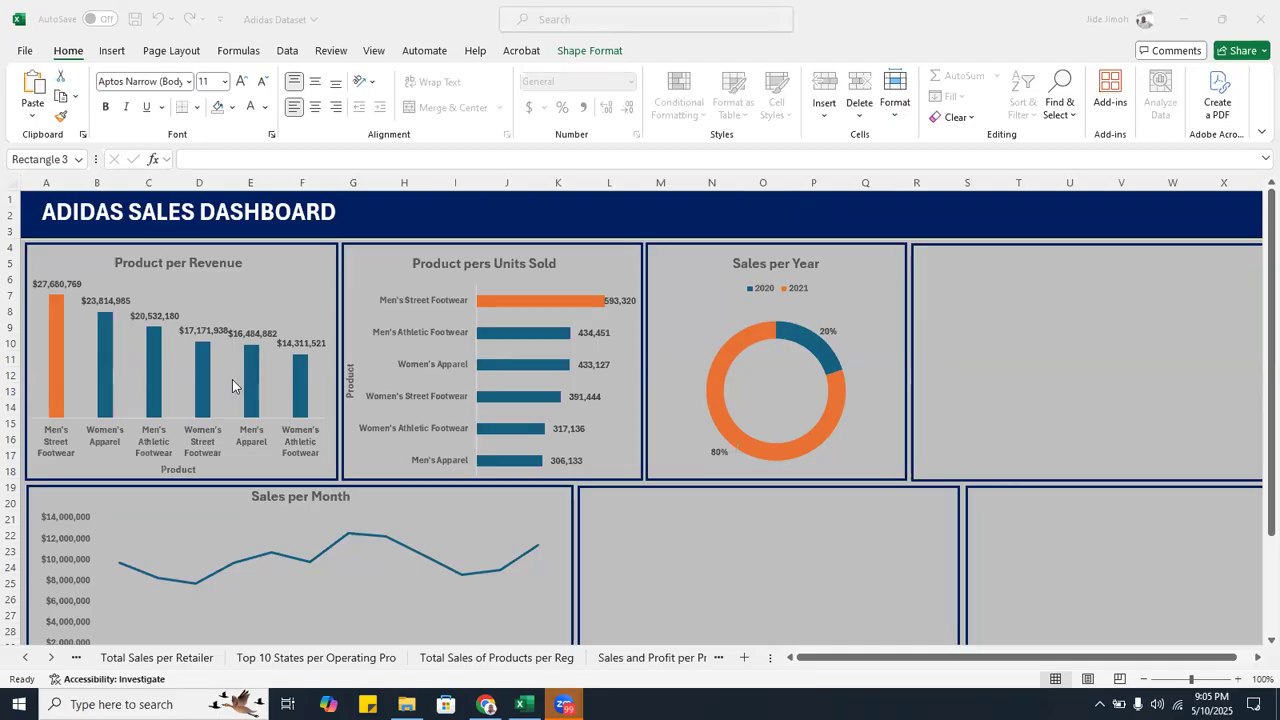
pyautogui.rightClick(33, 660)
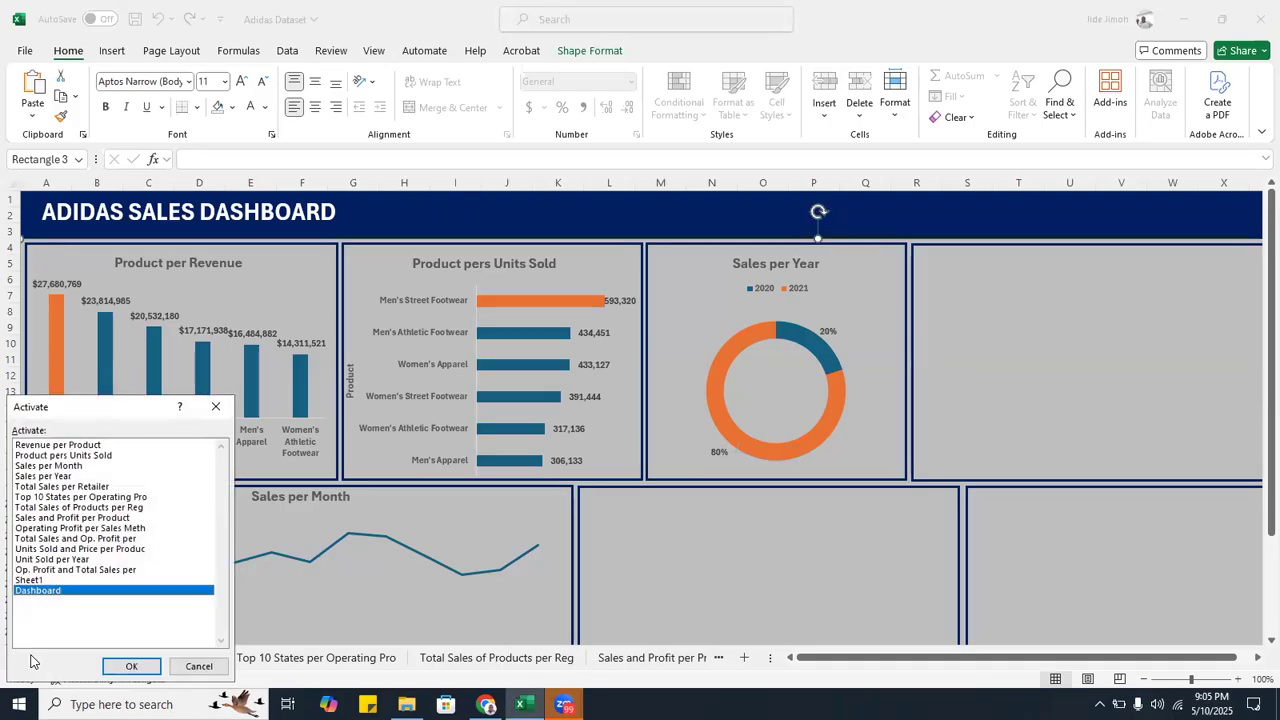
pyautogui.doubleClick(86, 487)
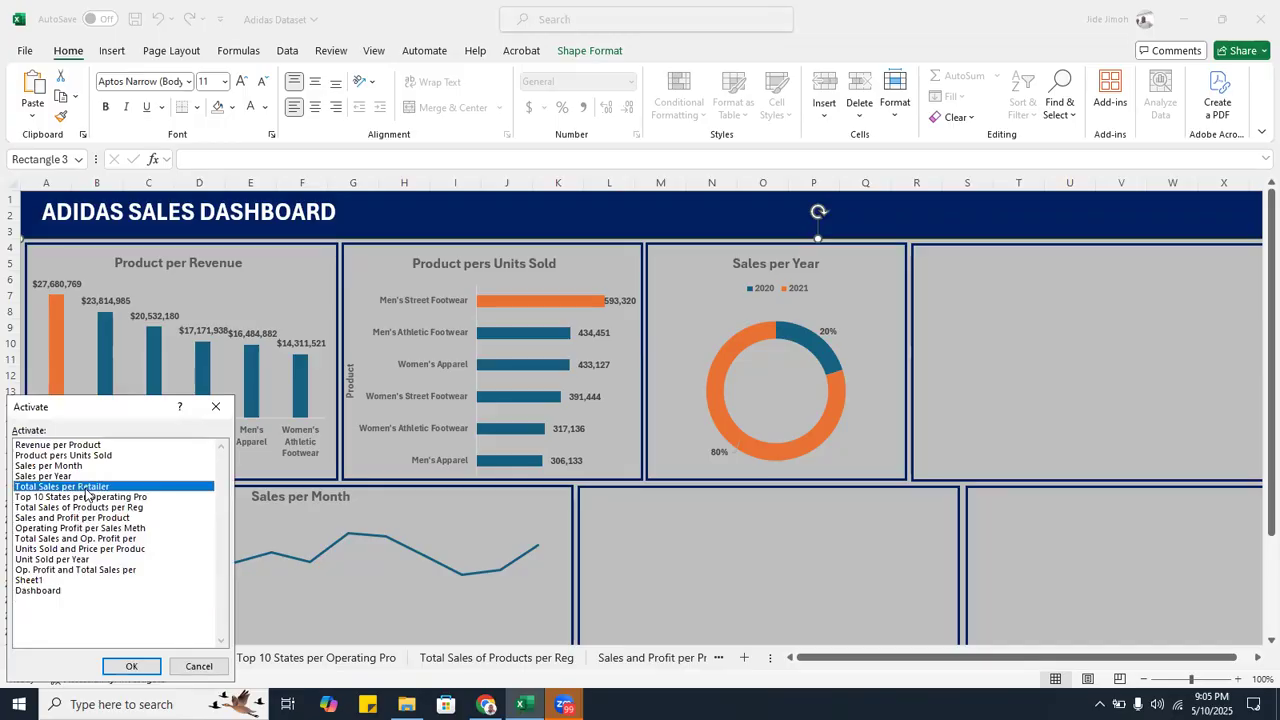
pyautogui.click(729, 286)
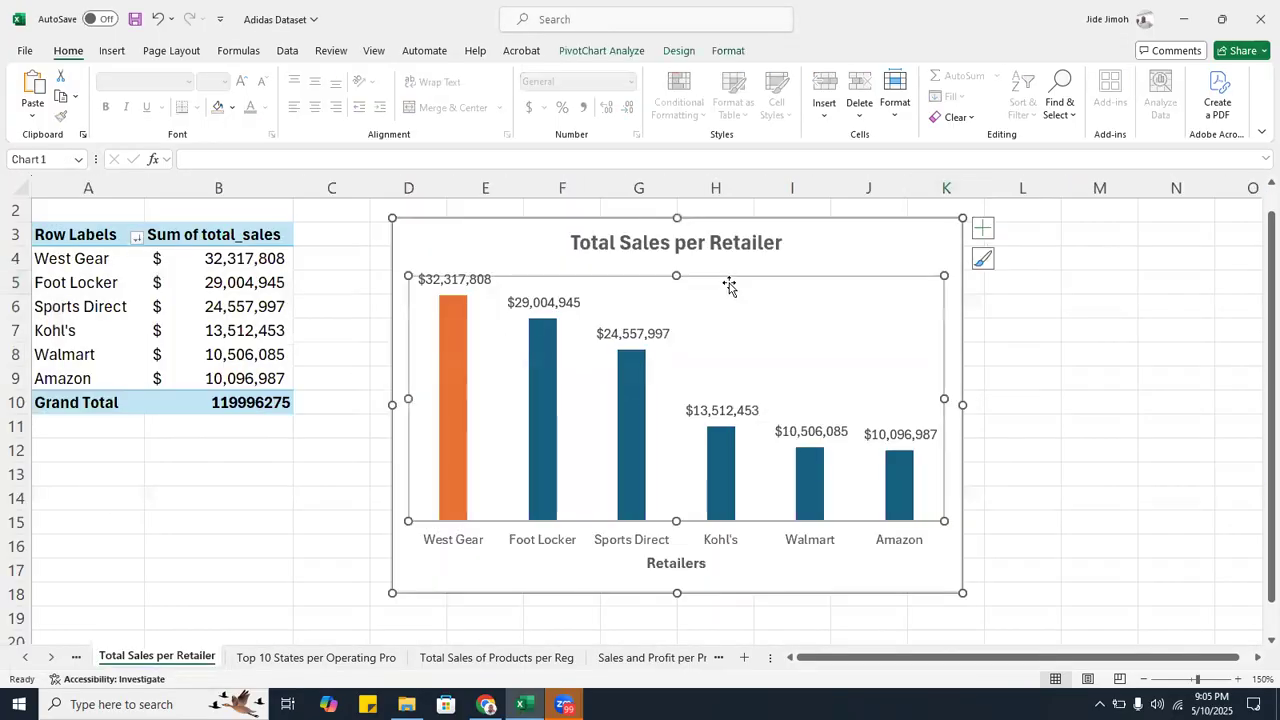
pyautogui.click(809, 254)
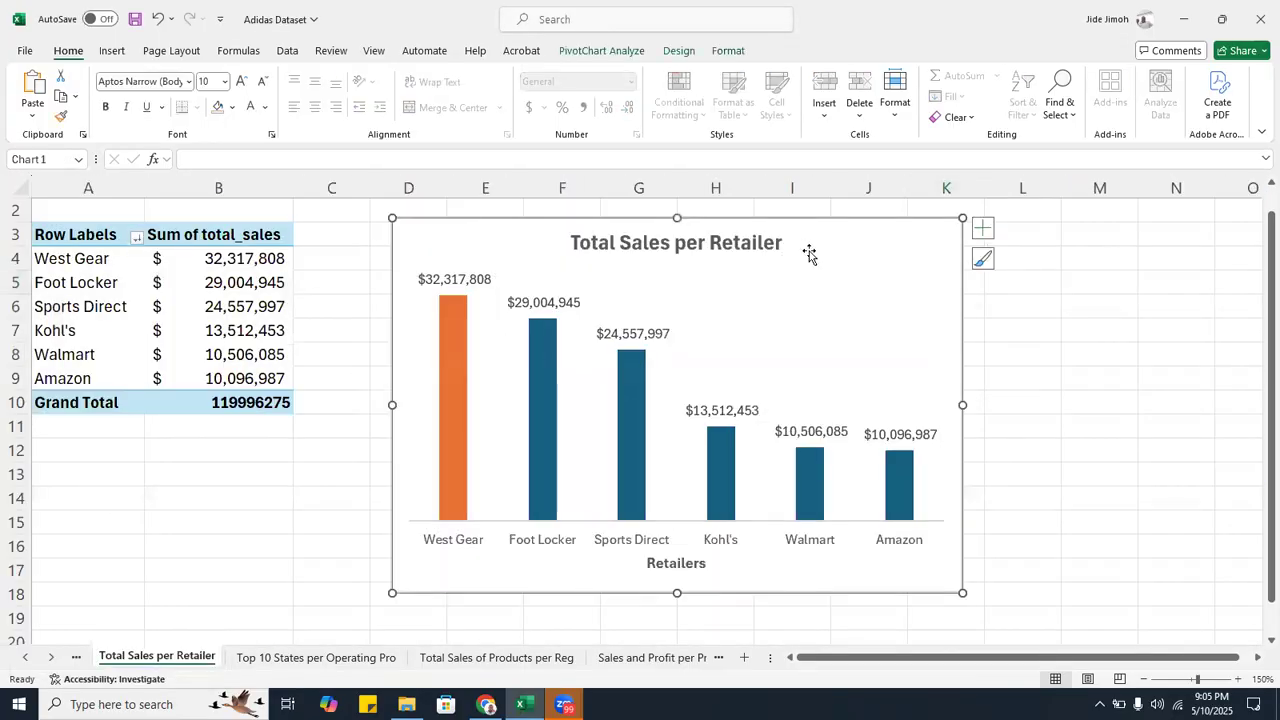
# - Paste the Total Sales per Retailer chart onto the Dashboard sheet and move it off the first frame toward the empty fourth one
pyautogui.rightClick(51, 660)
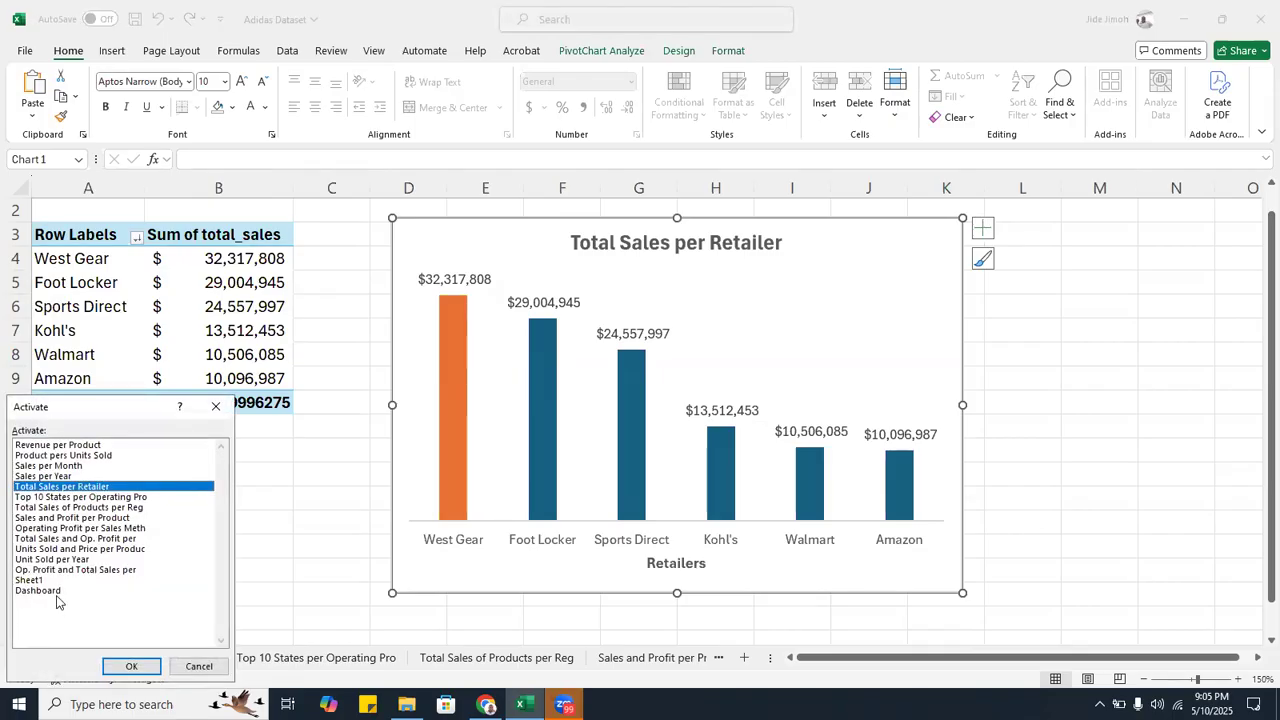
pyautogui.doubleClick(60, 590)
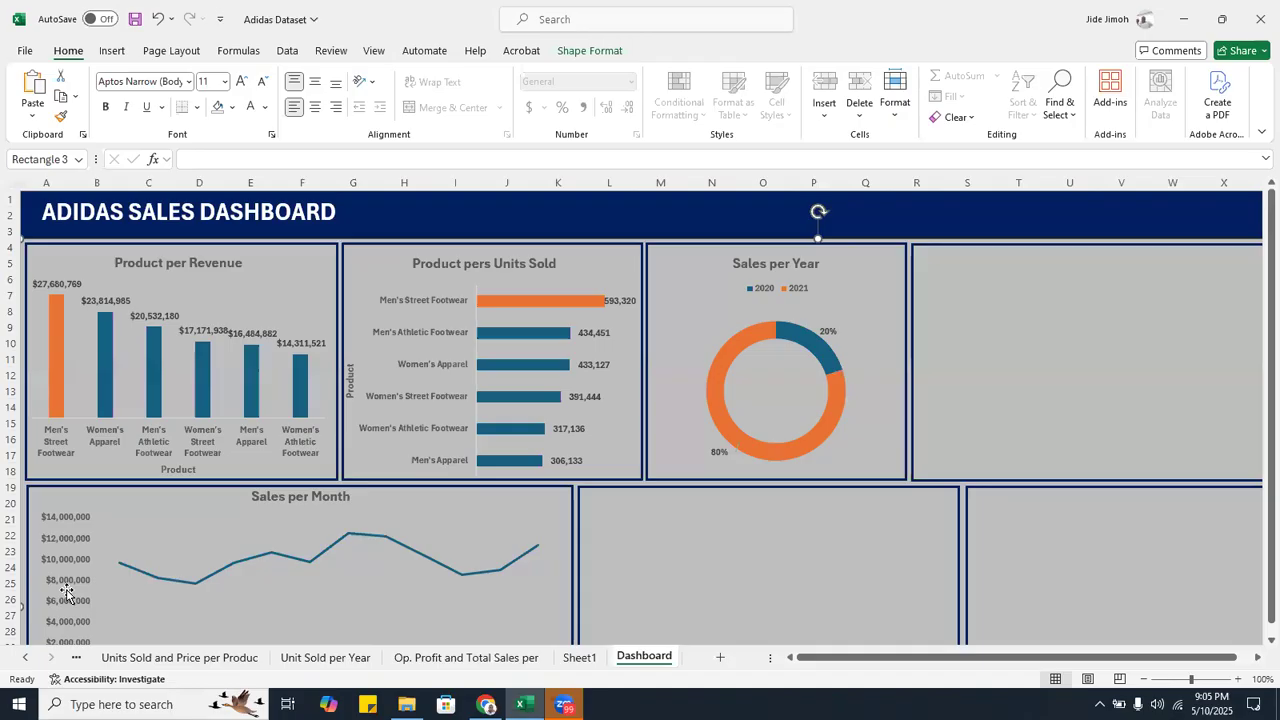
pyautogui.hotkey('ctrl', 'v')
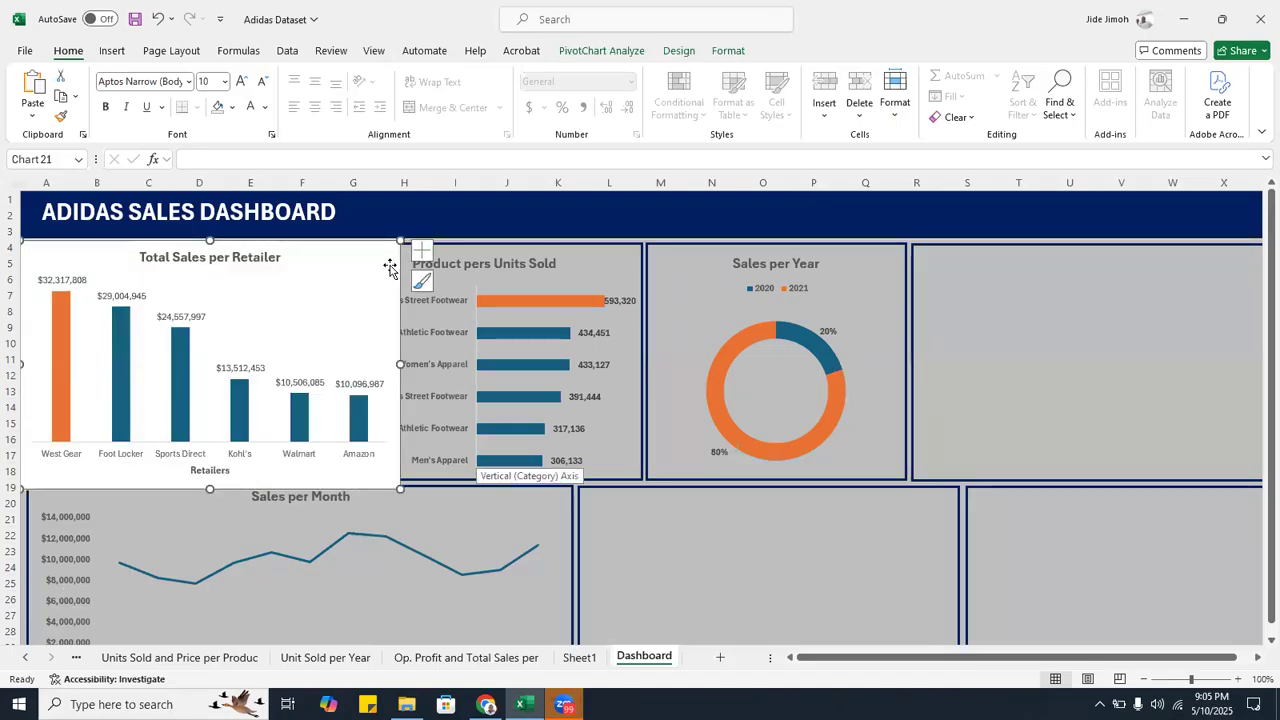
pyautogui.moveTo(356, 256); pyautogui.dragTo(996, 378)
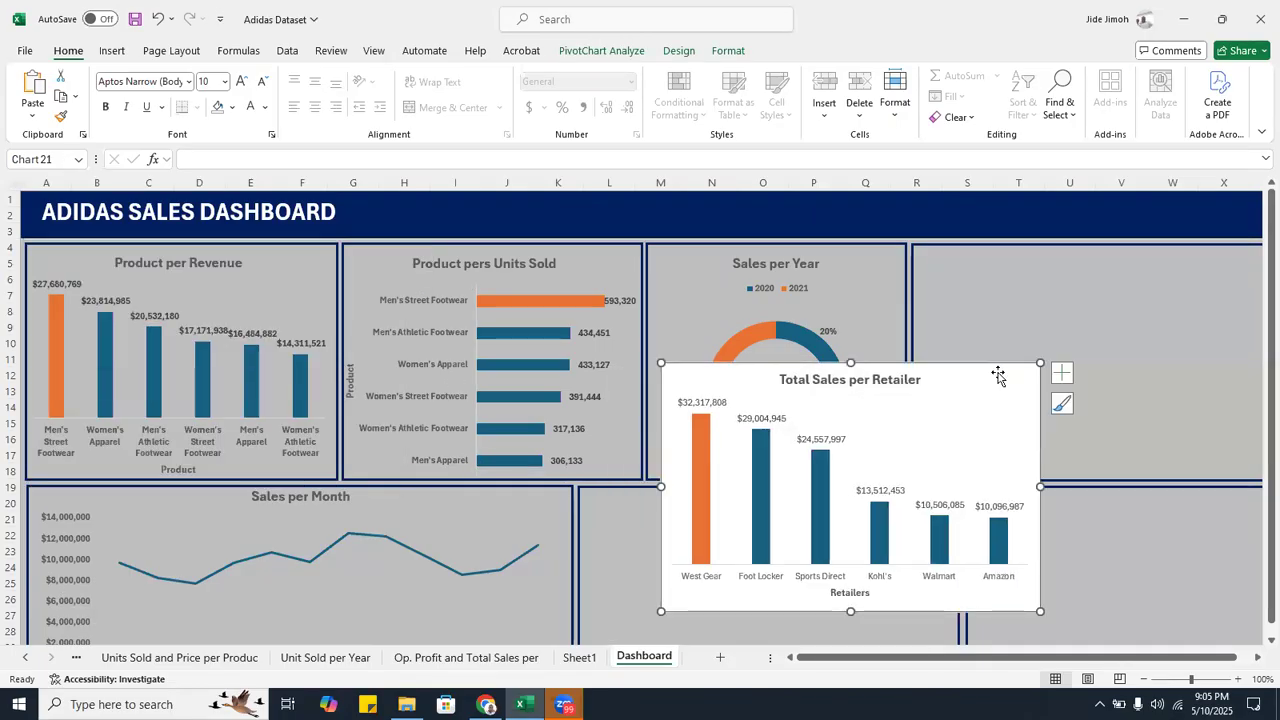
# - Remove the Total Sales per Retailer chart's fill and outline and fit it into the first row's fourth frame at about 3.17" high
pyautogui.click(1257, 657)
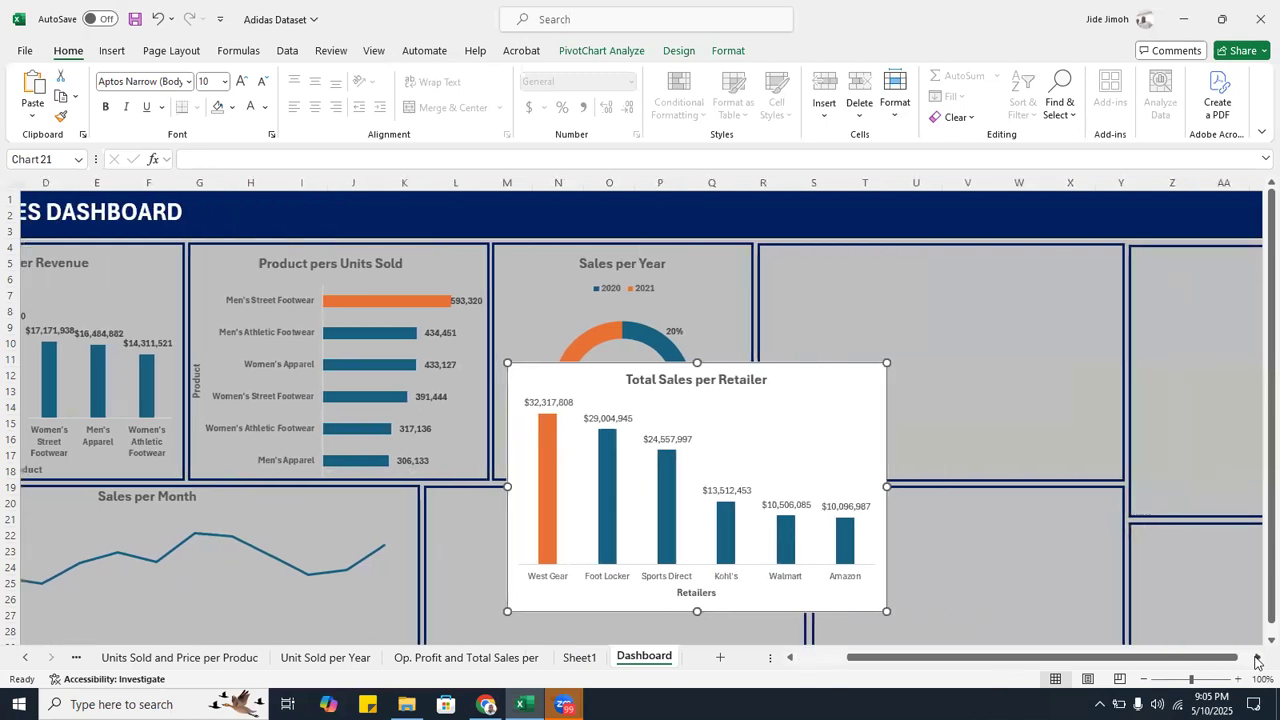
pyautogui.click(730, 54)
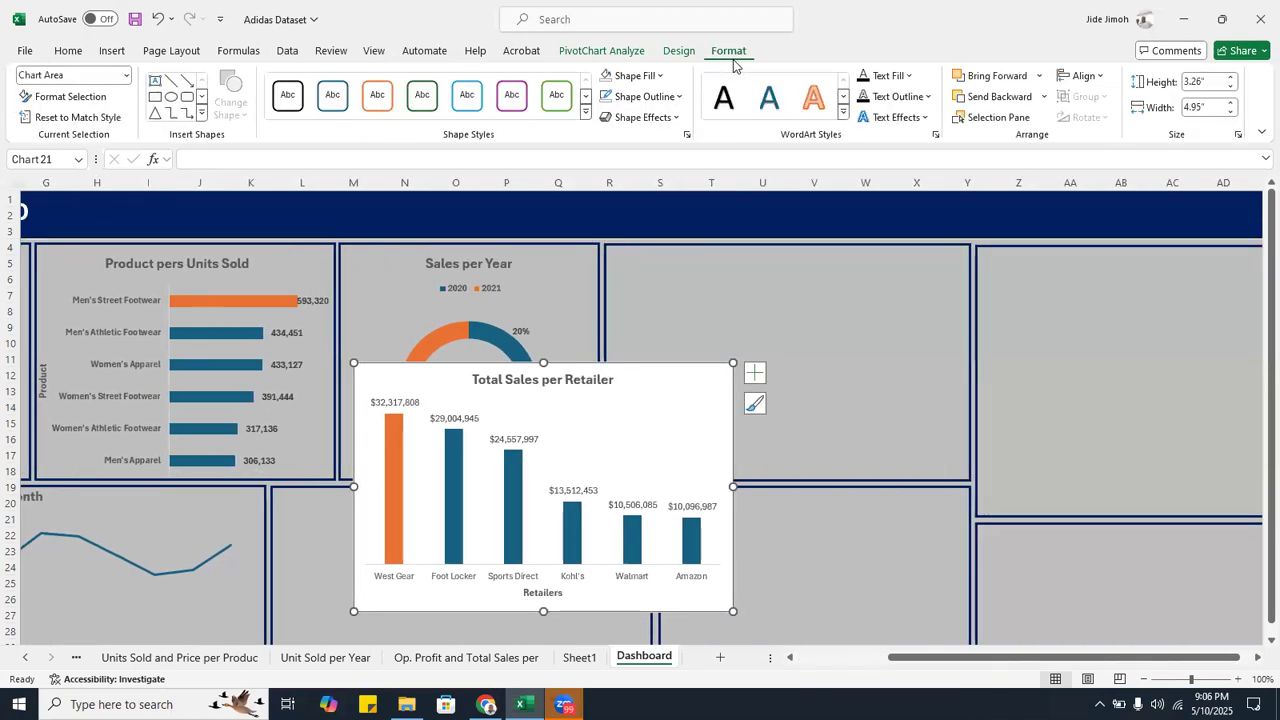
pyautogui.click(605, 80)
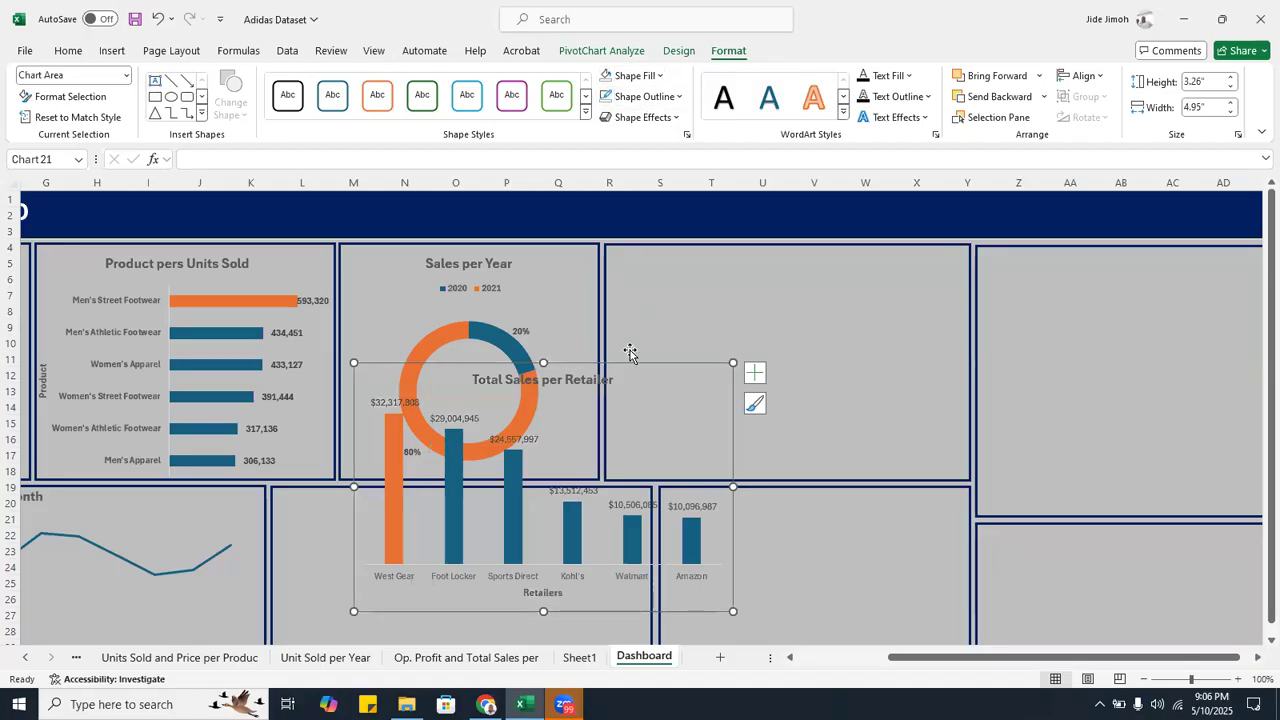
pyautogui.moveTo(631, 360)
pyautogui.mouseDown()
pyautogui.moveTo(805, 329)
pyautogui.moveTo(897, 233)
pyautogui.moveTo(873, 250)
pyautogui.mouseUp()
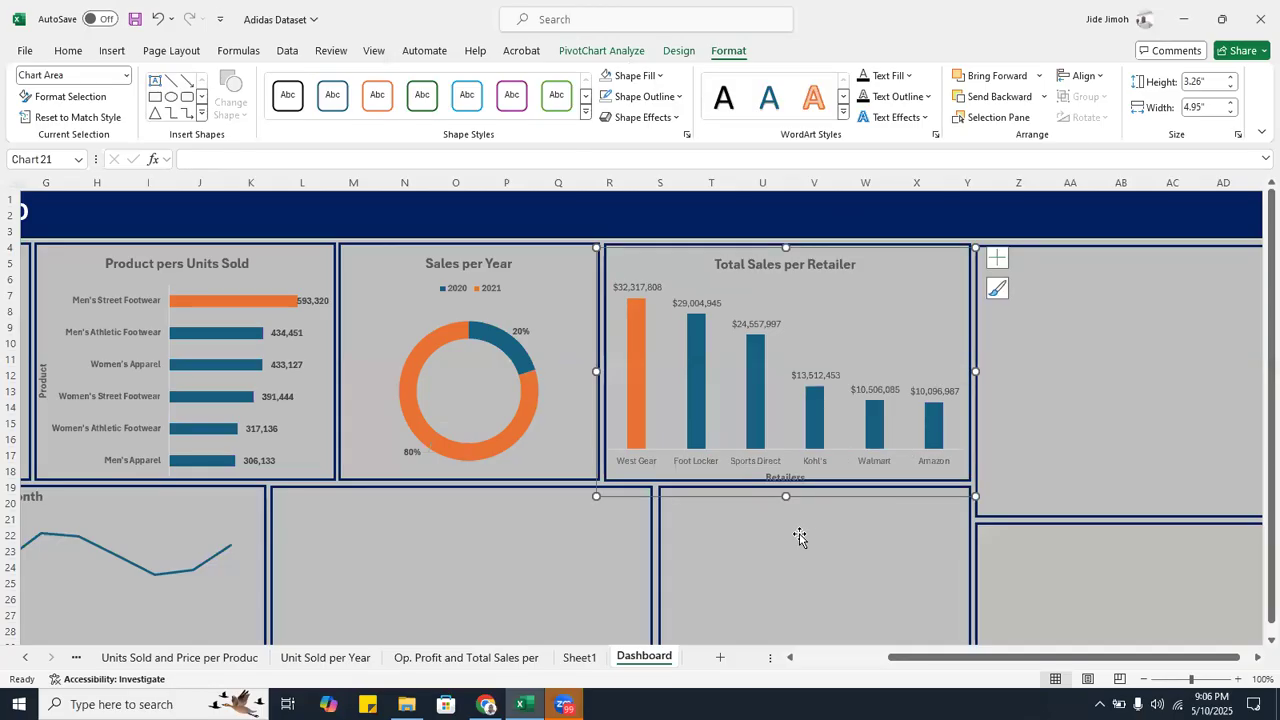
pyautogui.moveTo(788, 497); pyautogui.dragTo(789, 490)
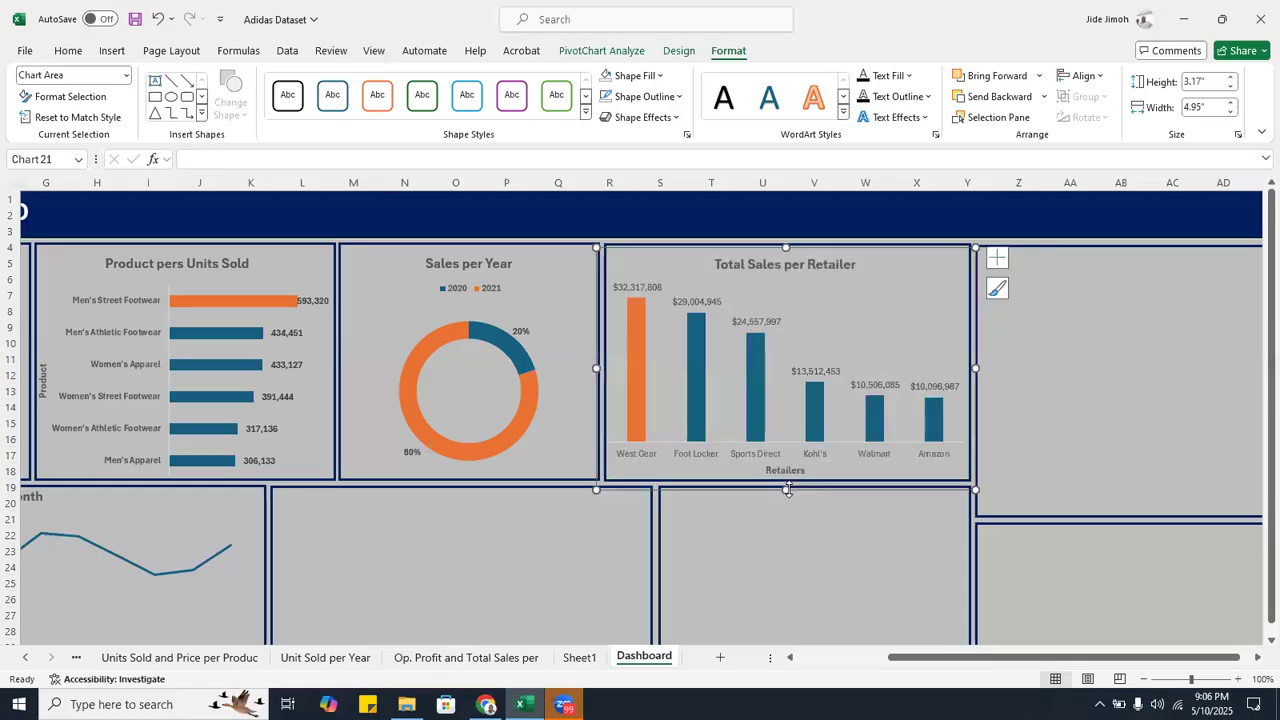
pyautogui.click(1006, 447)
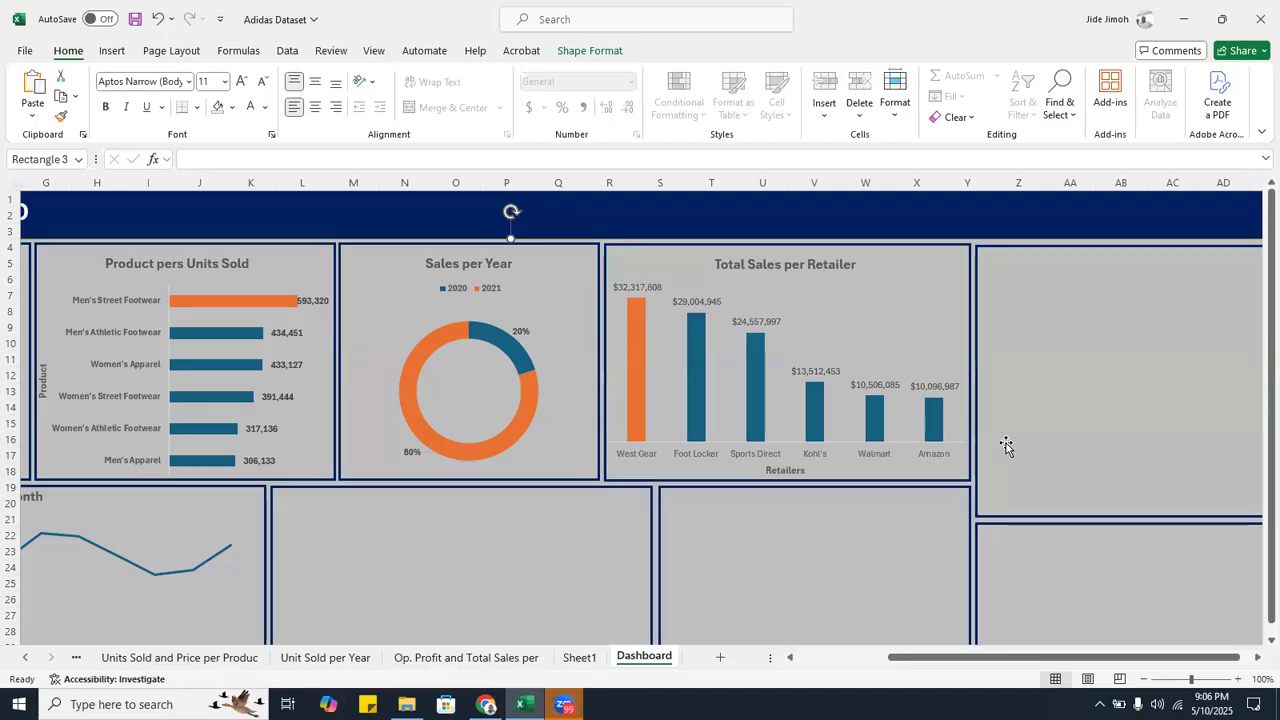
# - Make the retailer axis labels and the data labels of the Total Sales per Retailer chart bold
pyautogui.click(888, 456)
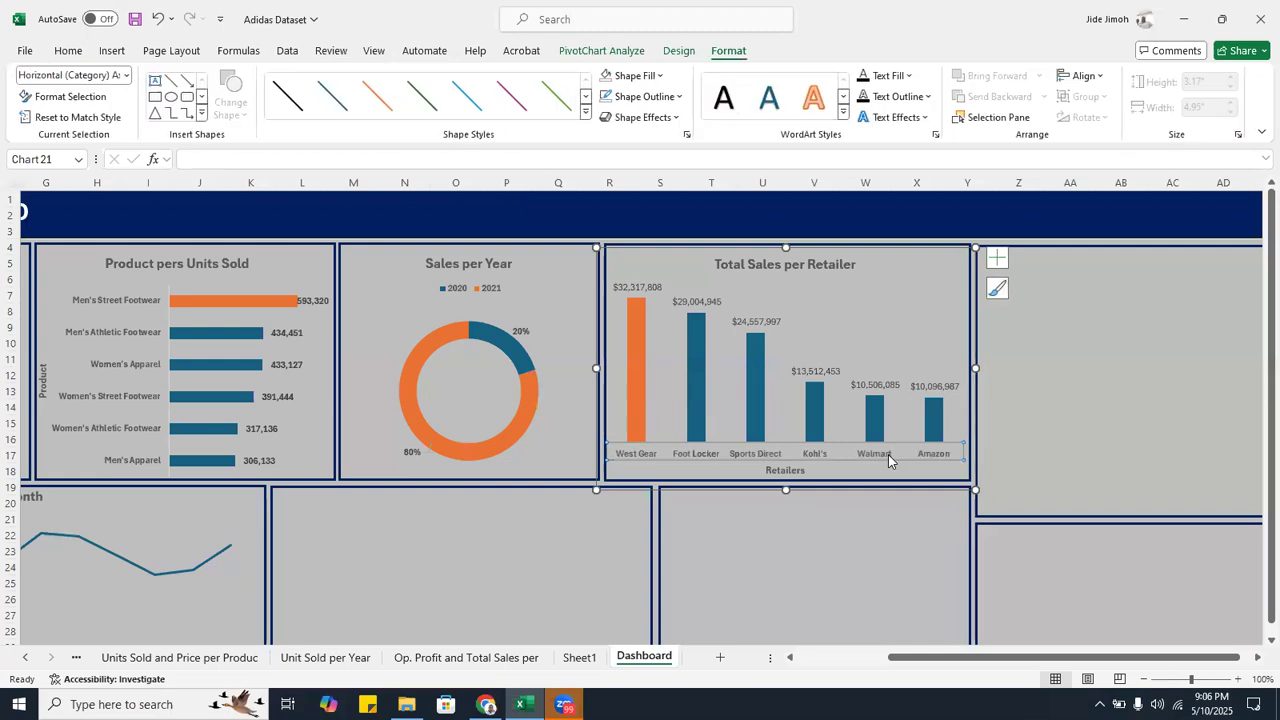
pyautogui.hotkey('ctrl', 'b')
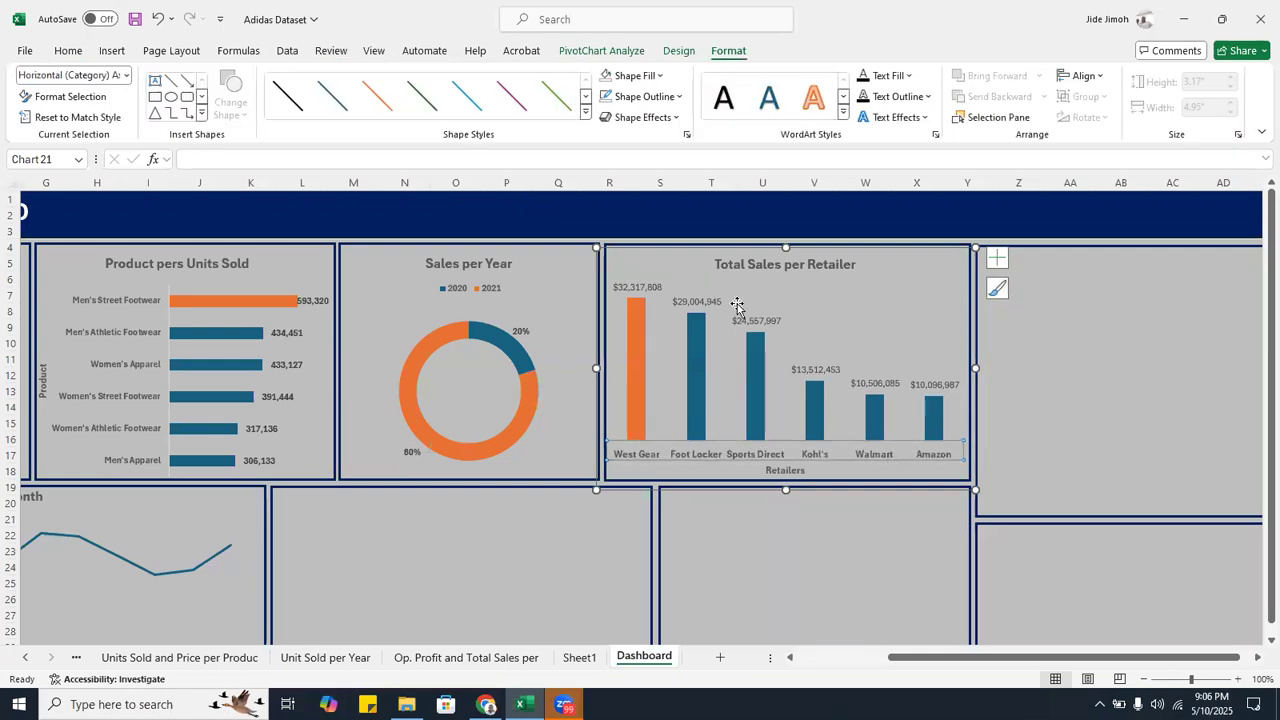
pyautogui.click(704, 303)
pyautogui.hotkey('ctrl', 'b')
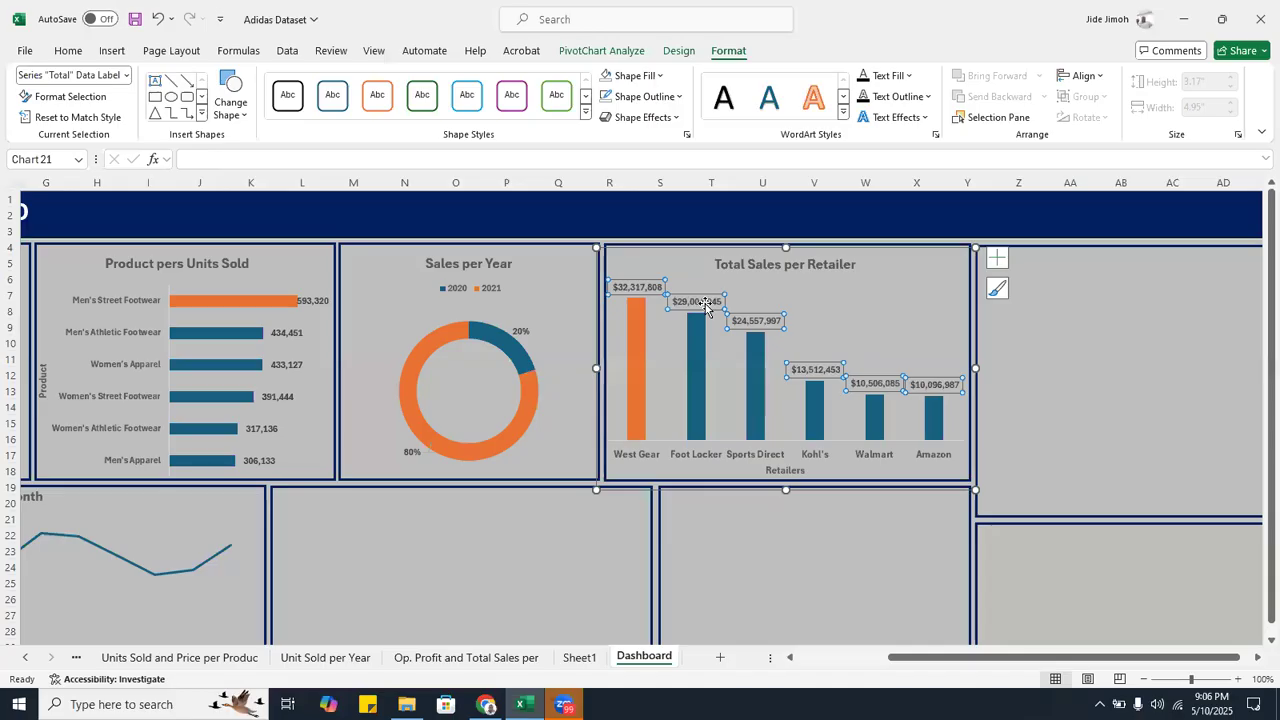
pyautogui.click(1036, 370)
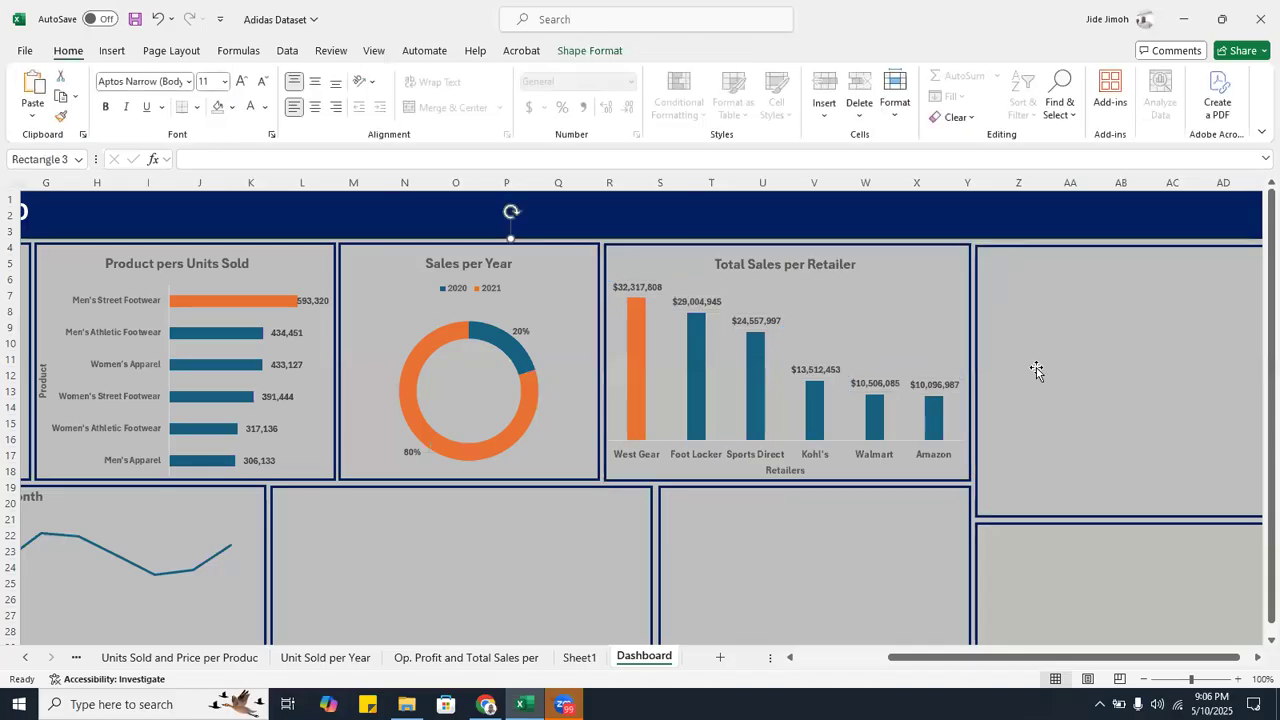
# - Copy the Top 10 States per Operating Profit bar chart from its own sheet
pyautogui.rightClick(22, 663)
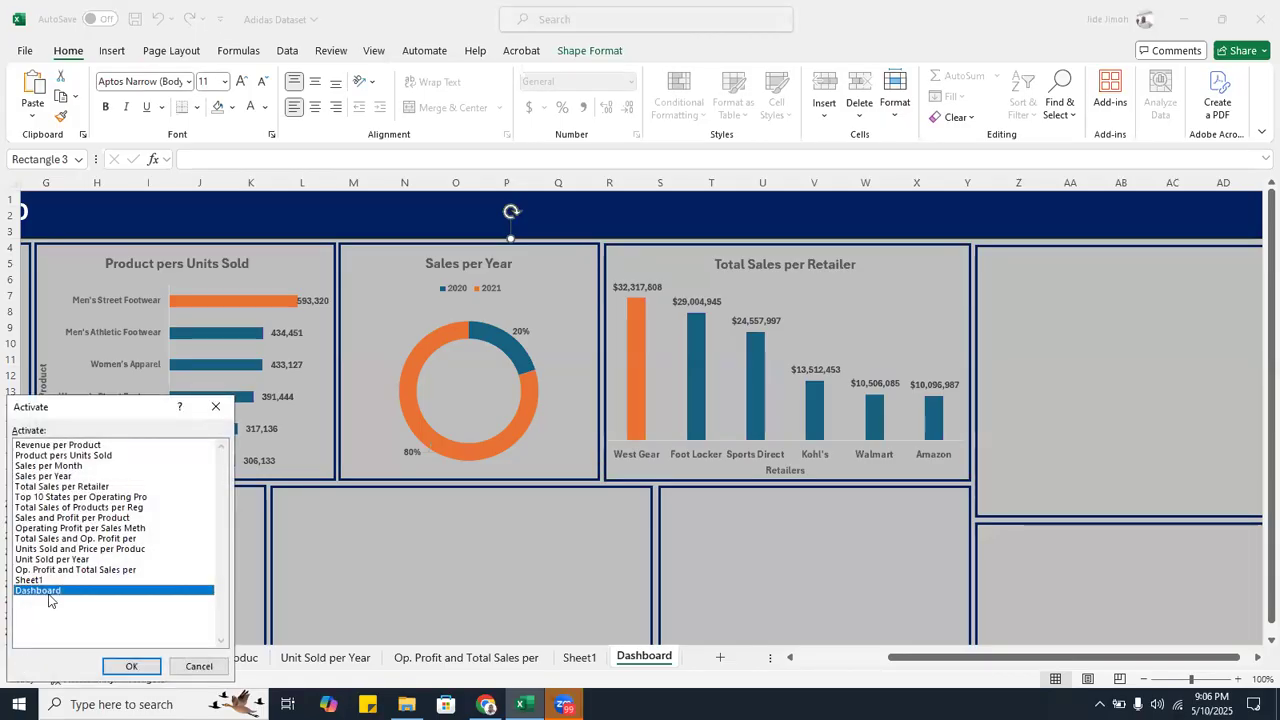
pyautogui.doubleClick(93, 497)
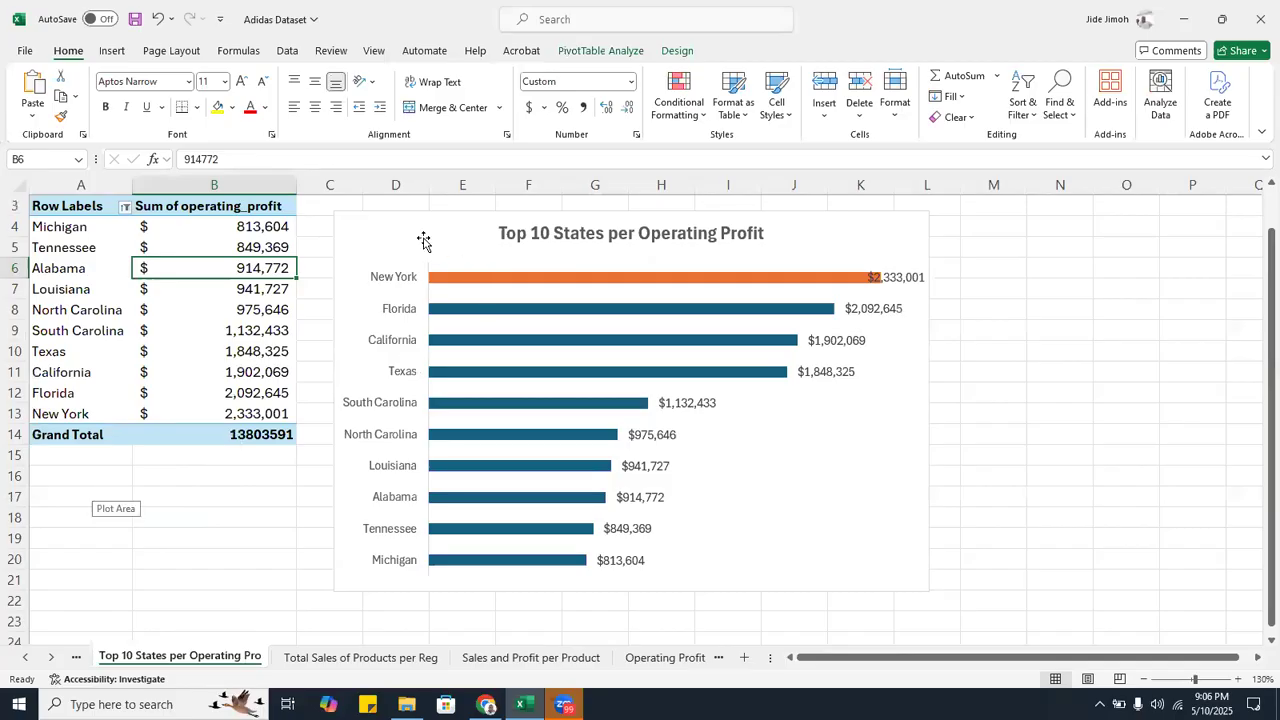
pyautogui.click(424, 241)
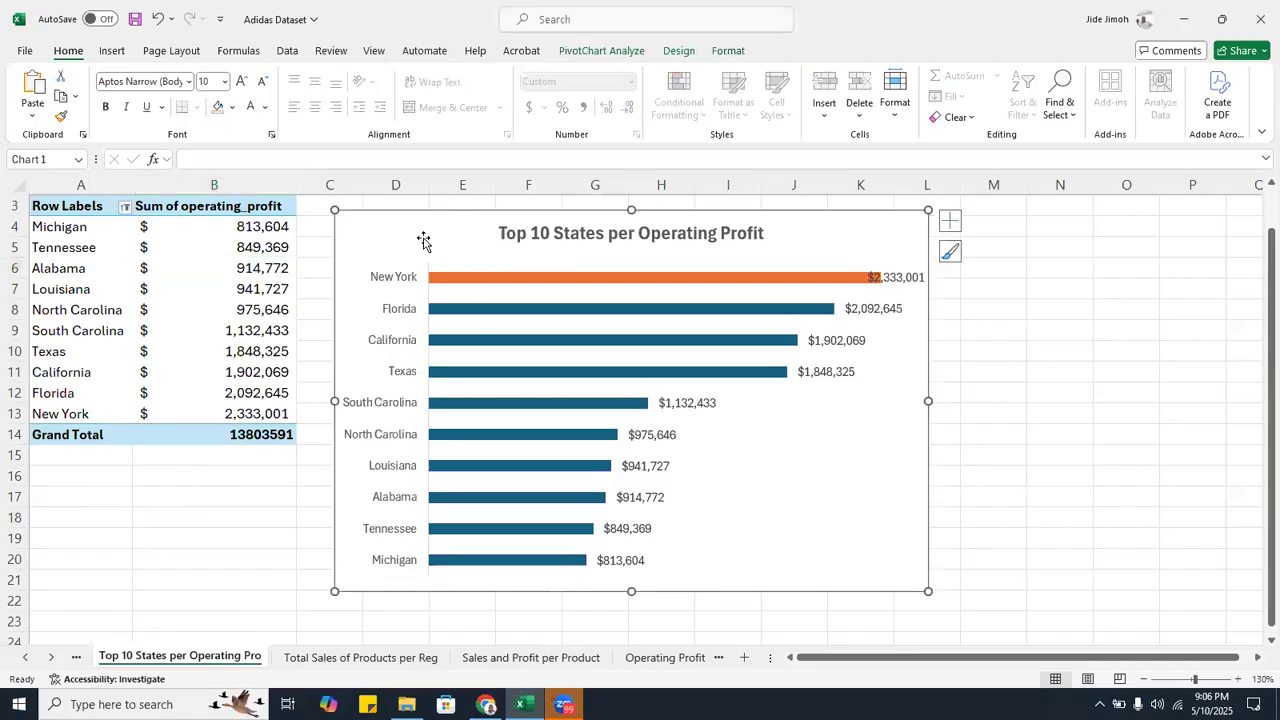
pyautogui.press('ctrl')
pyautogui.press('c')
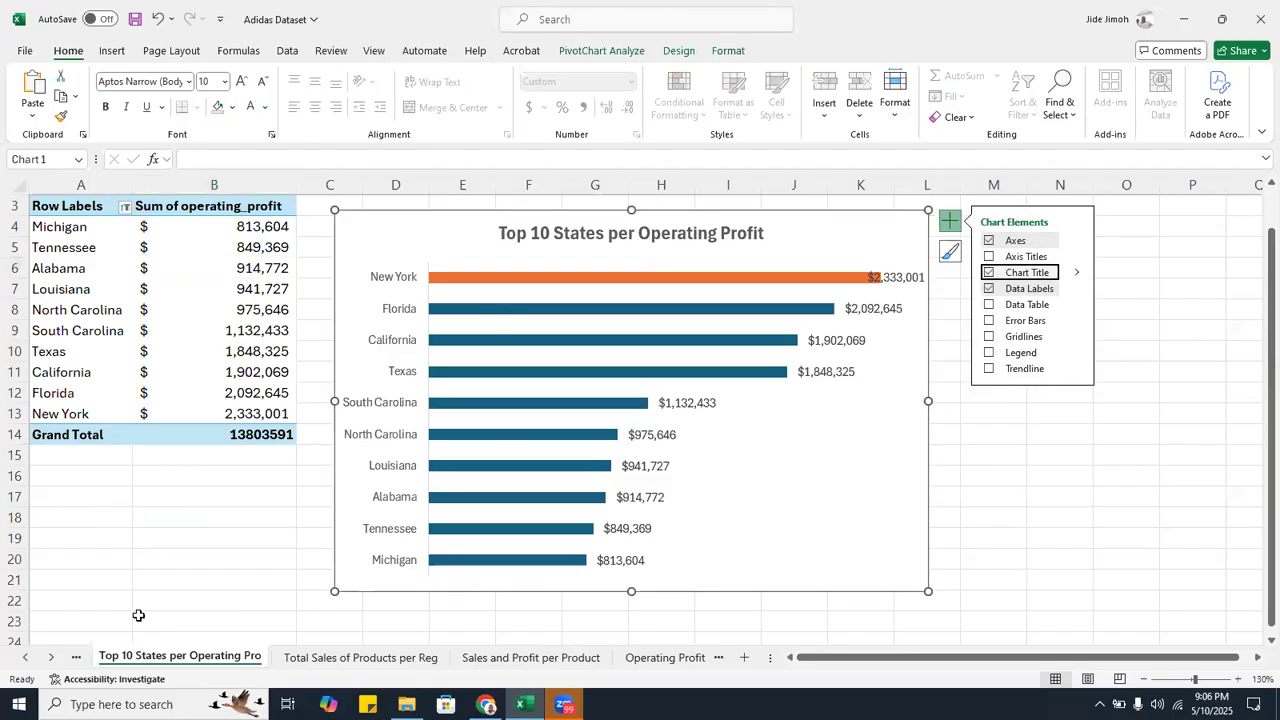
# - Paste the copied Top 10 States per Operating Profit chart onto the Dashboard sheet, zoomed out to 70%
pyautogui.rightClick(44, 657)
pyautogui.doubleClick(38, 590)
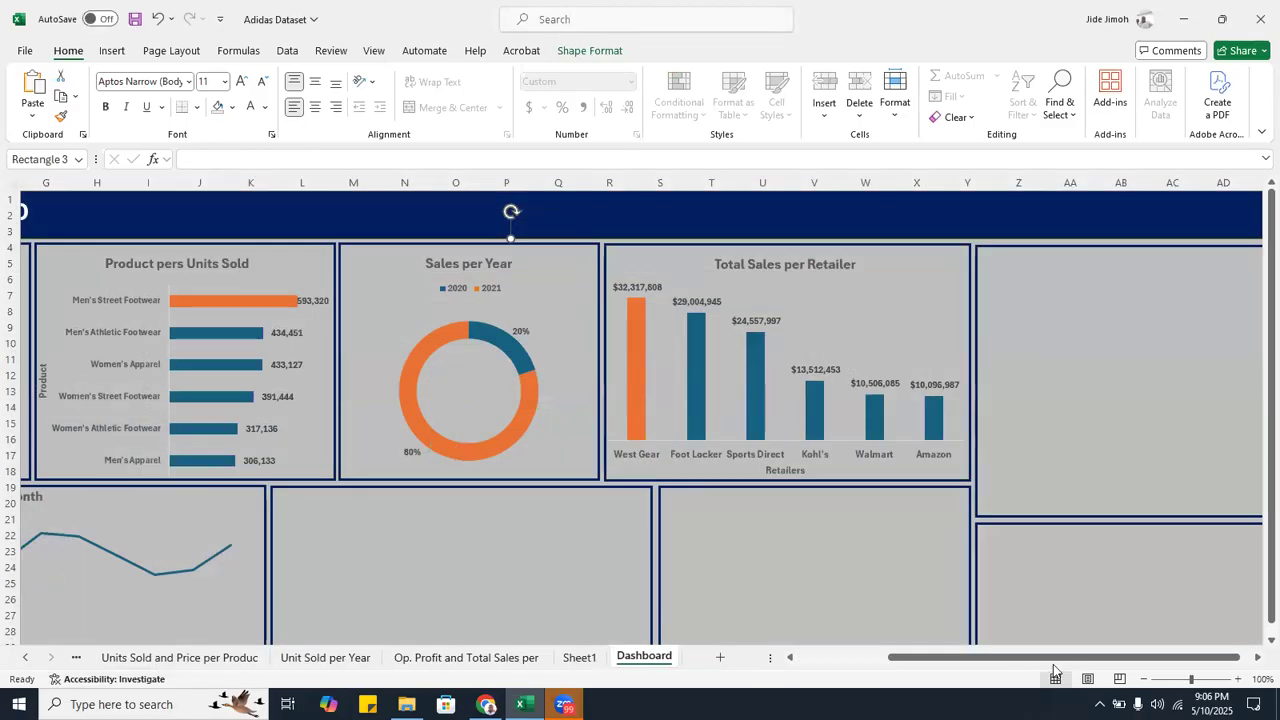
pyautogui.click(1144, 681)
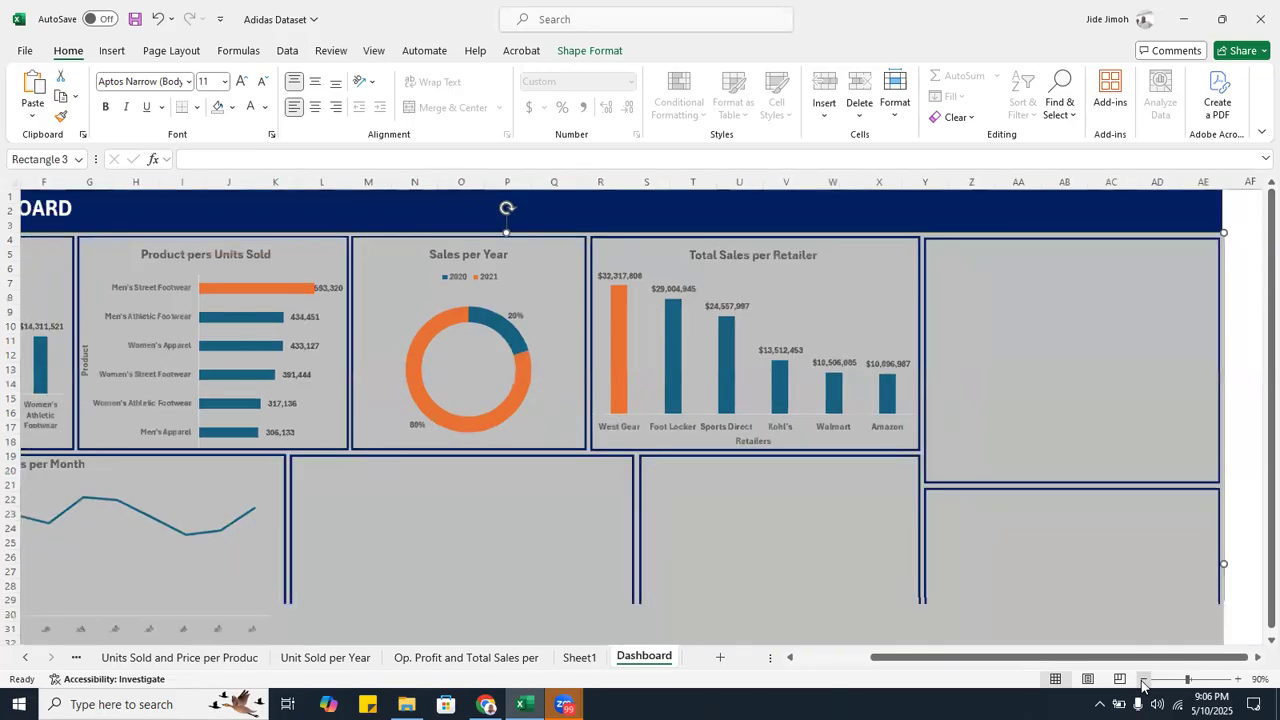
pyautogui.click(1144, 681)
pyautogui.click(1144, 681)
pyautogui.scroll(-7, 801, 471)
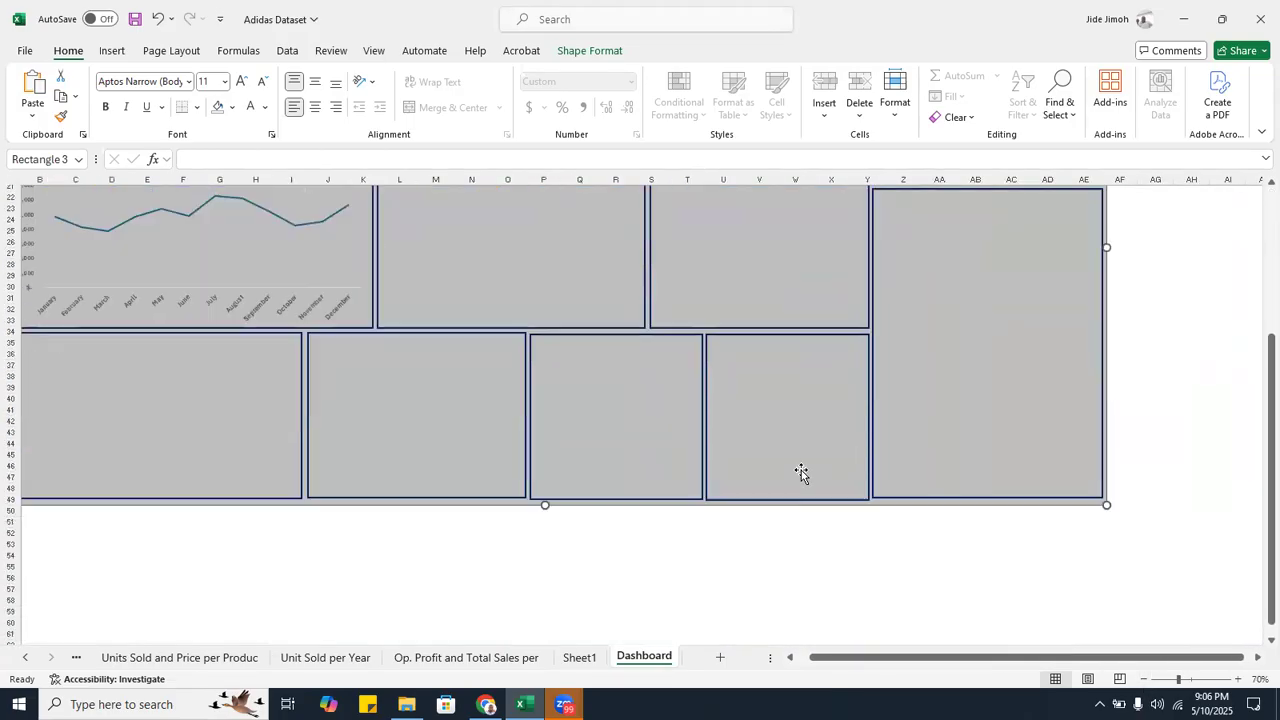
pyautogui.scroll(7, 801, 471)
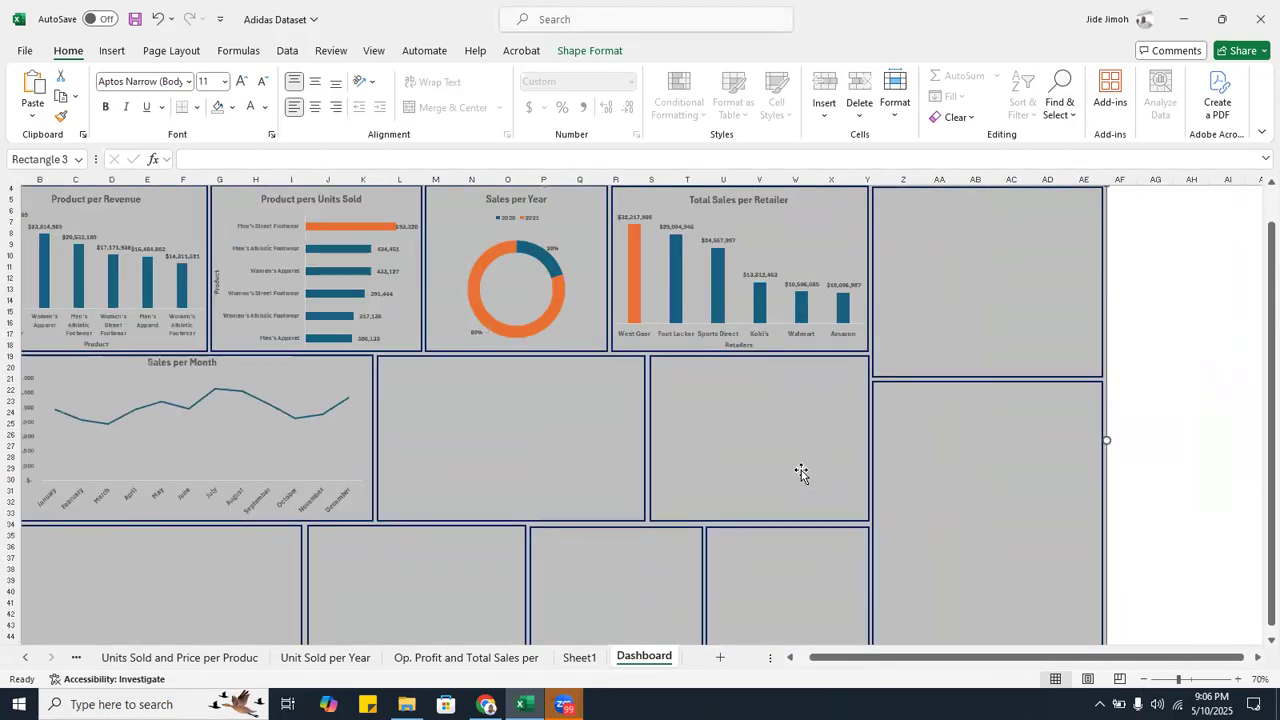
pyautogui.scroll(-3, 801, 470)
pyautogui.hotkey('ctrl', 'v')
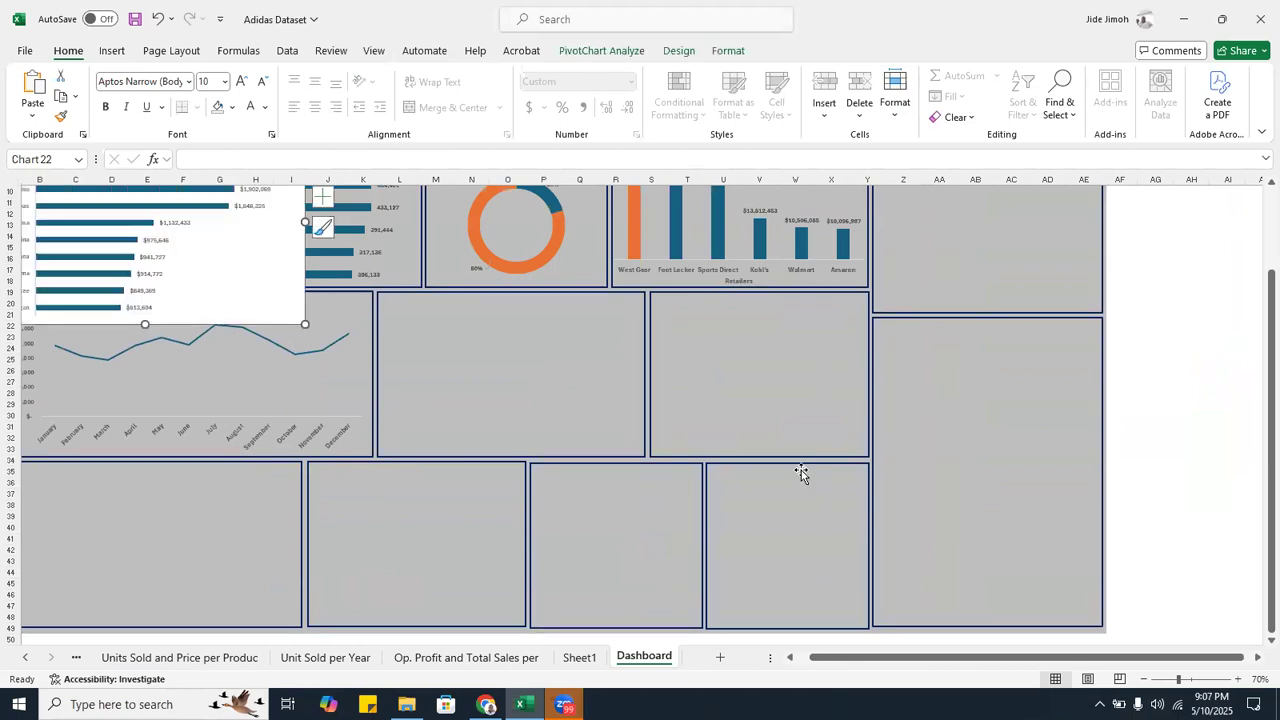
pyautogui.moveTo(231, 268); pyautogui.dragTo(436, 425)
pyautogui.hotkey('ctrl', 'z')
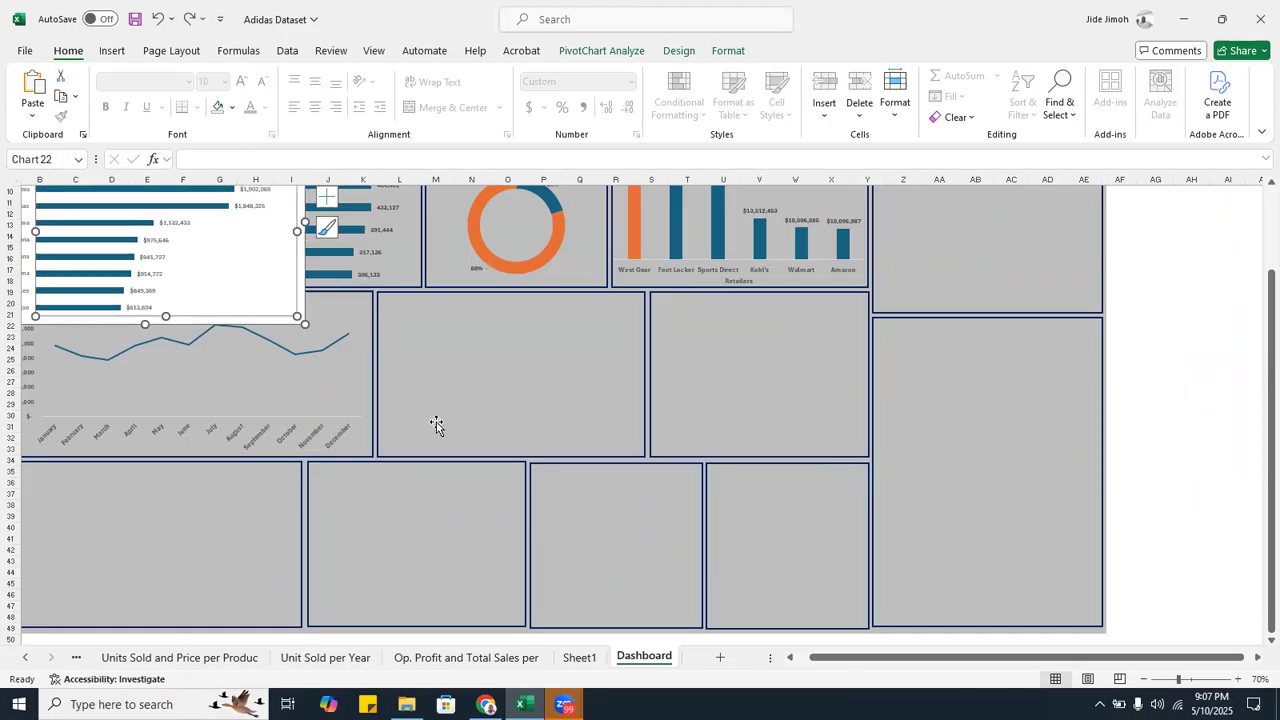
pyautogui.hotkey('ctrl', 'z')
pyautogui.hotkey('ctrl', 'y')
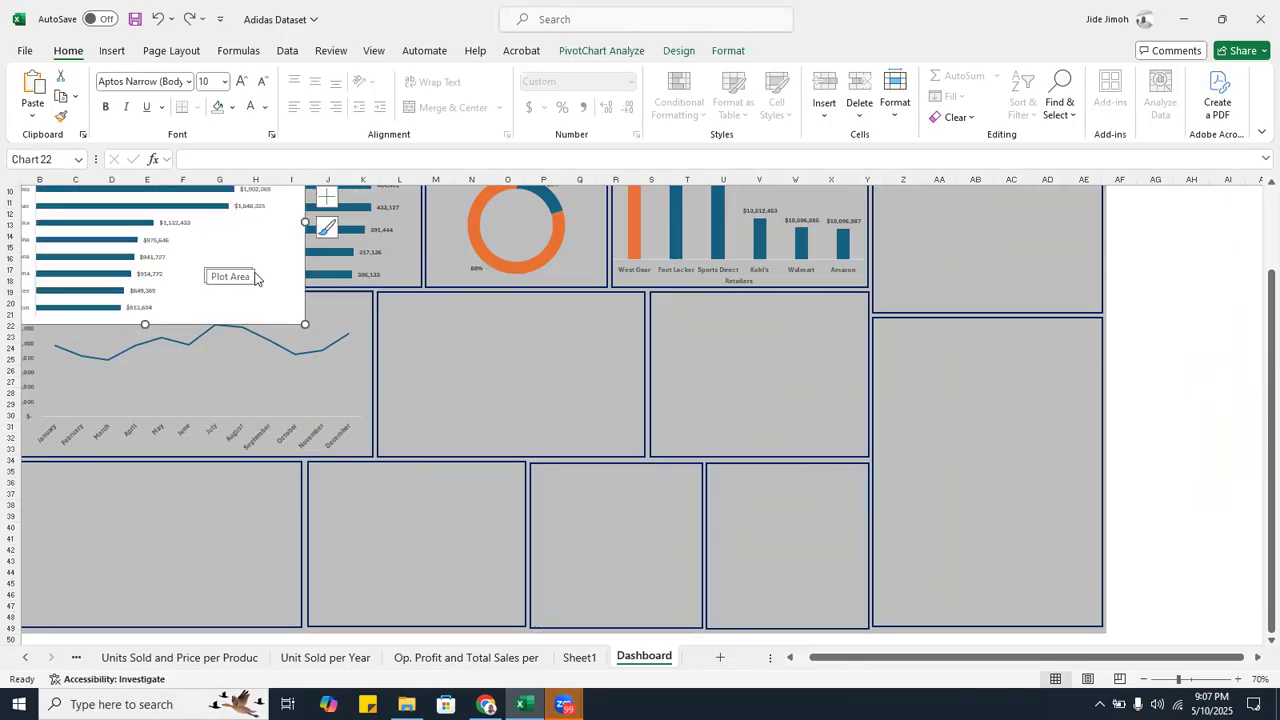
pyautogui.click(290, 291)
pyautogui.hotkey('ctrl', 'y')
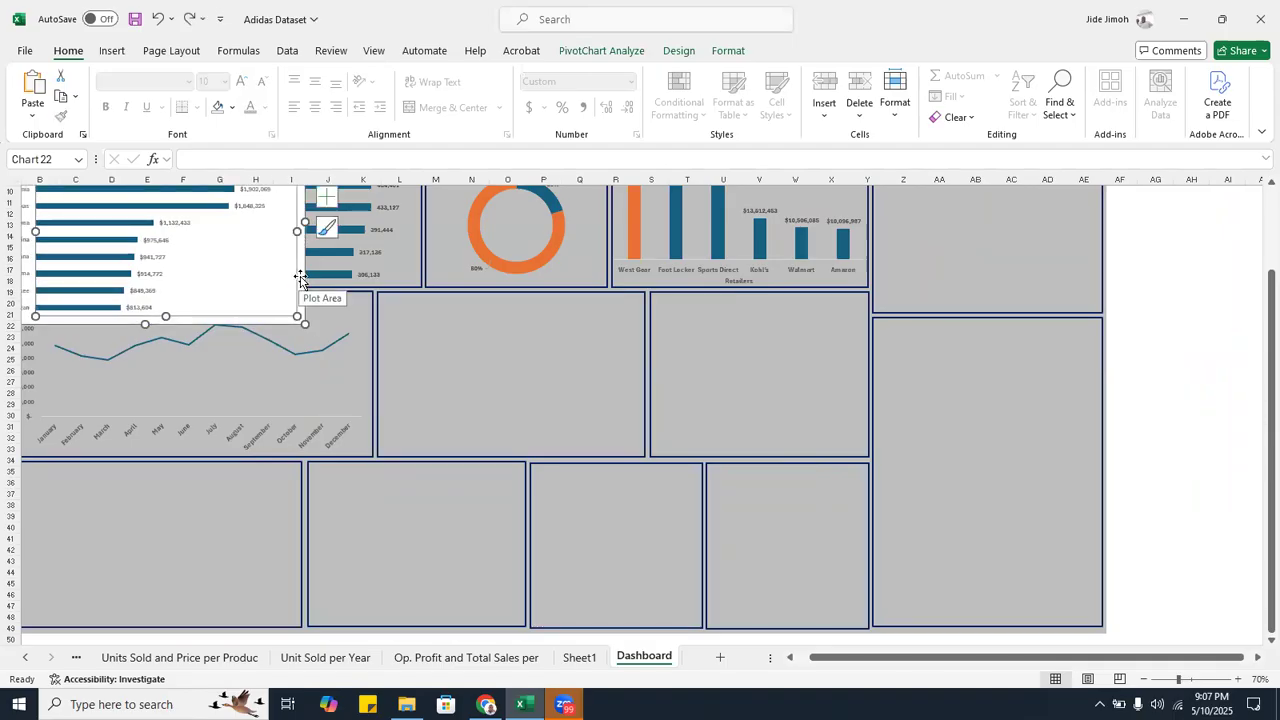
pyautogui.hotkey('ctrl', 'z')
# - Move the Top 10 States per Operating Profit chart down off the first row and remove its fill and outline
pyautogui.moveTo(366, 354); pyautogui.dragTo(606, 457)
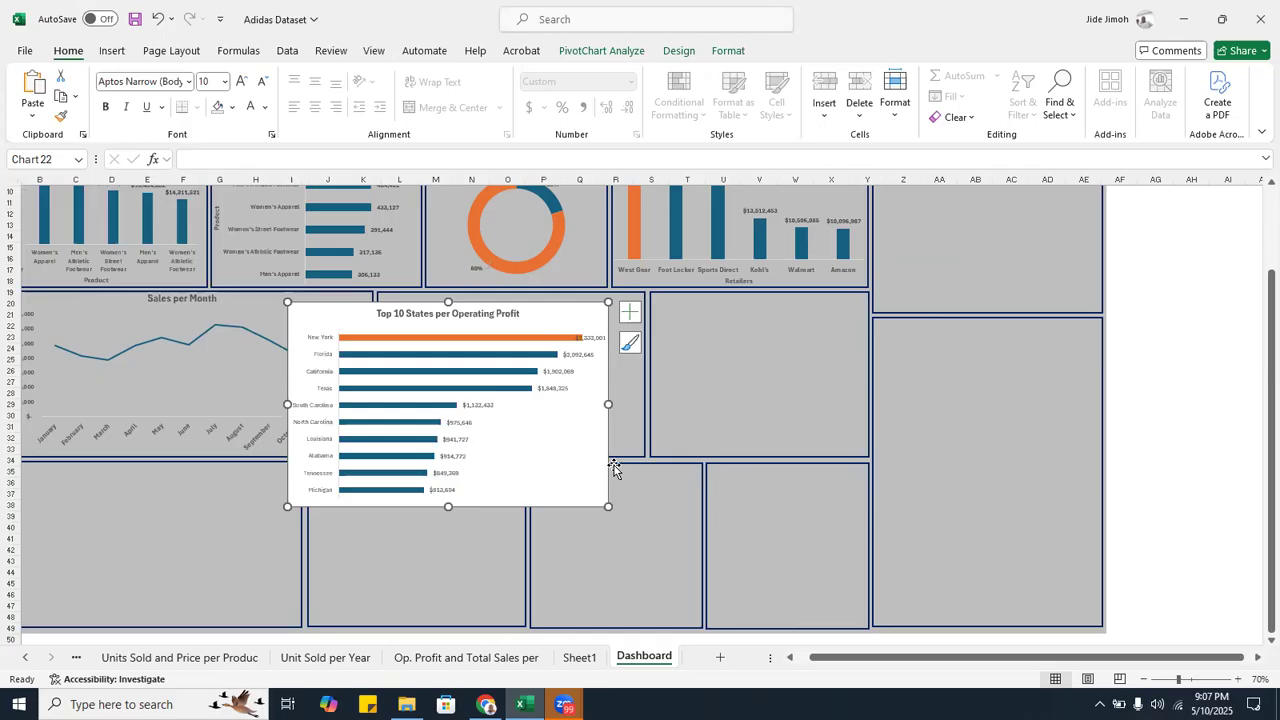
pyautogui.click(614, 468)
pyautogui.click(558, 364)
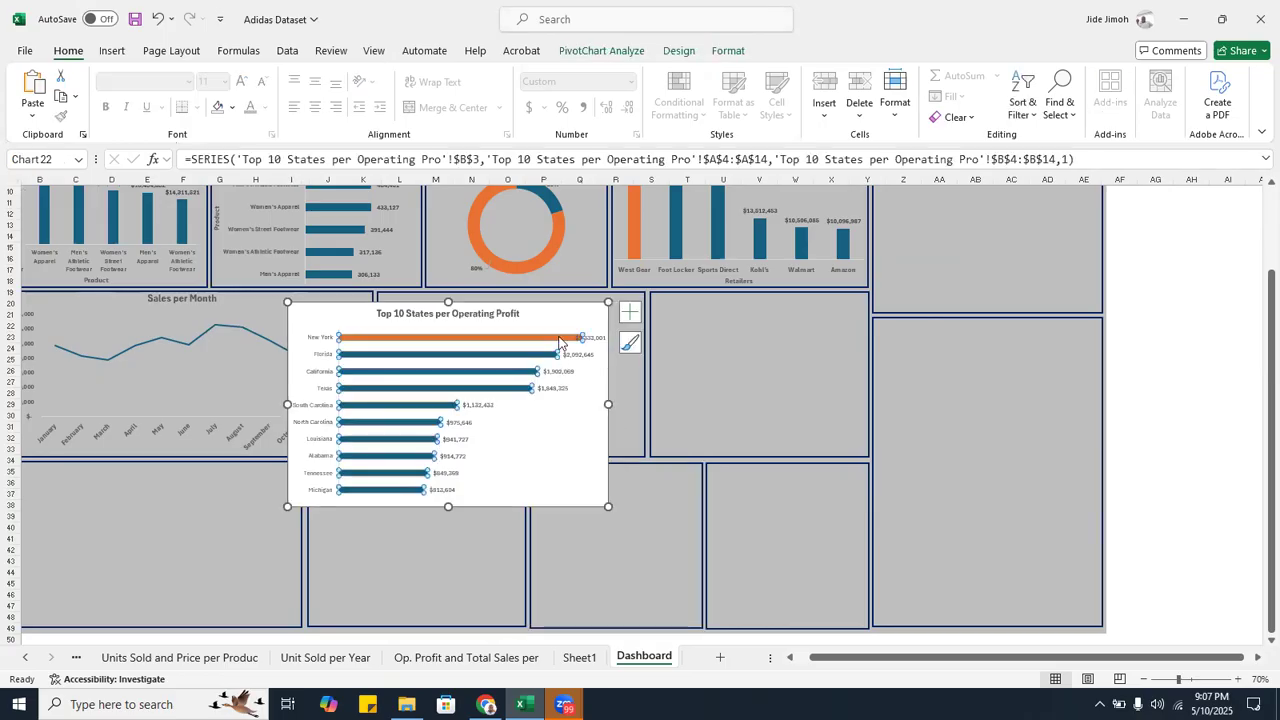
pyautogui.click(560, 327)
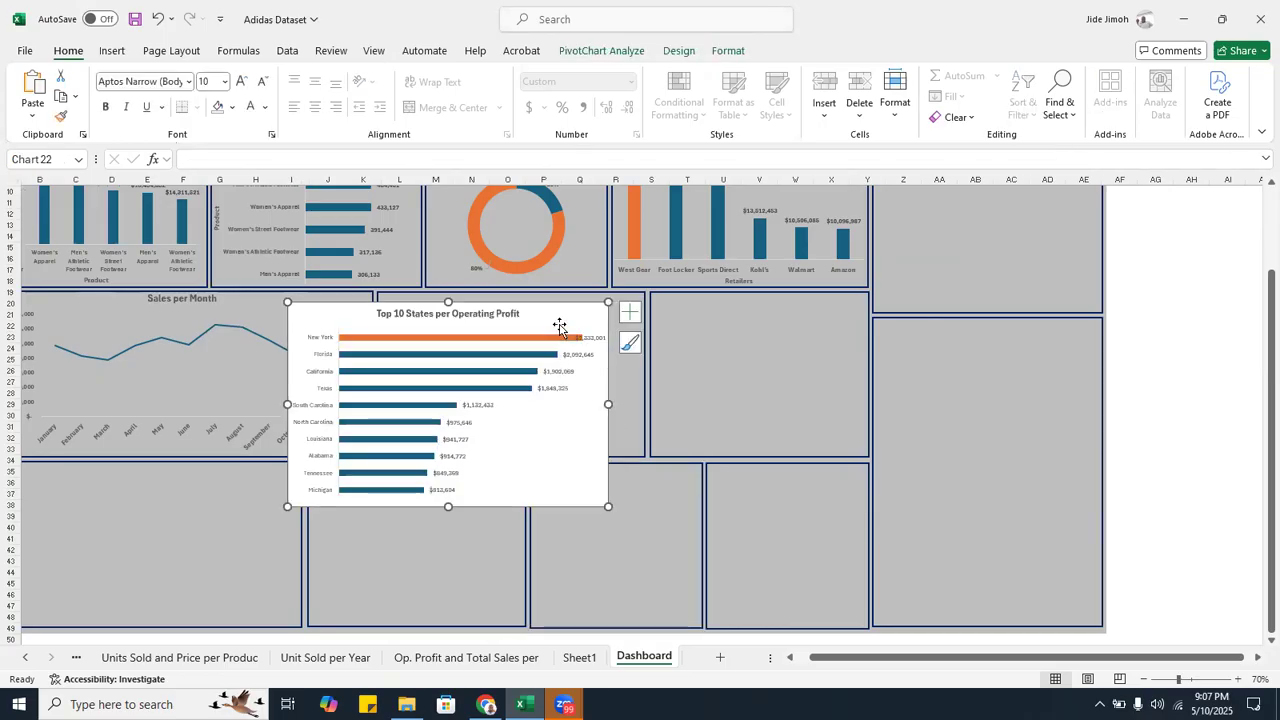
pyautogui.click(726, 51)
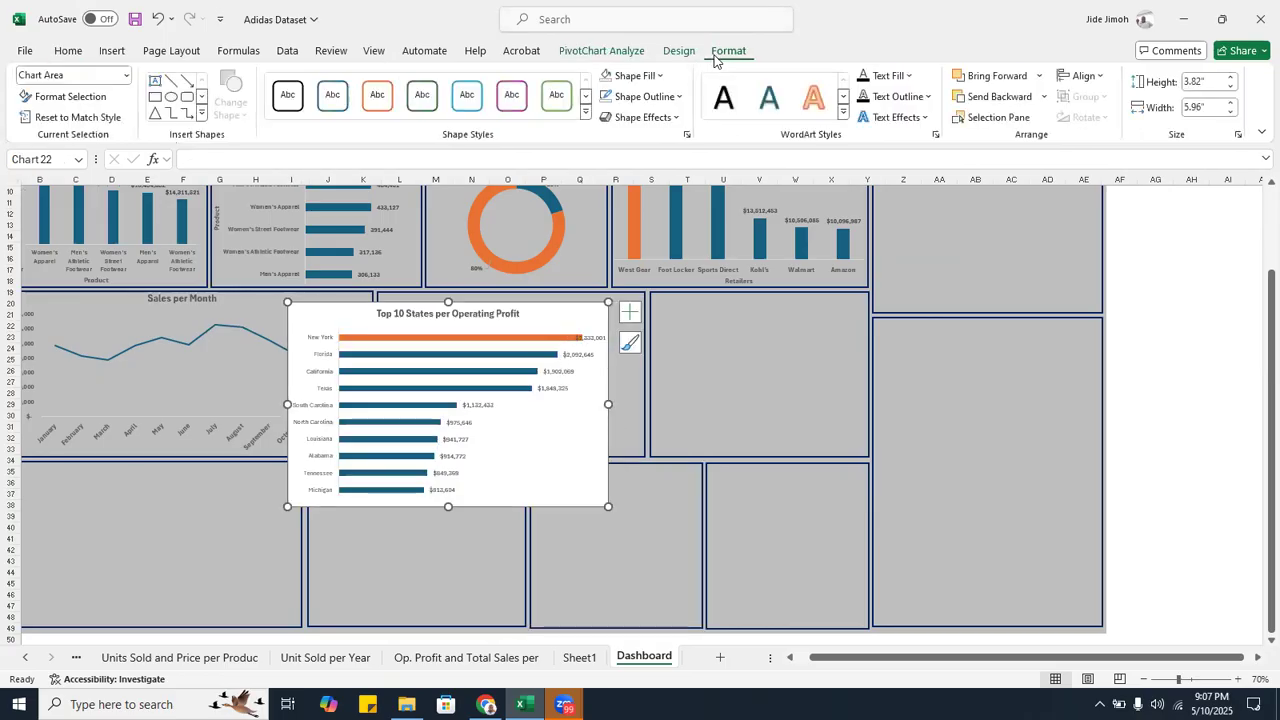
pyautogui.click(607, 78)
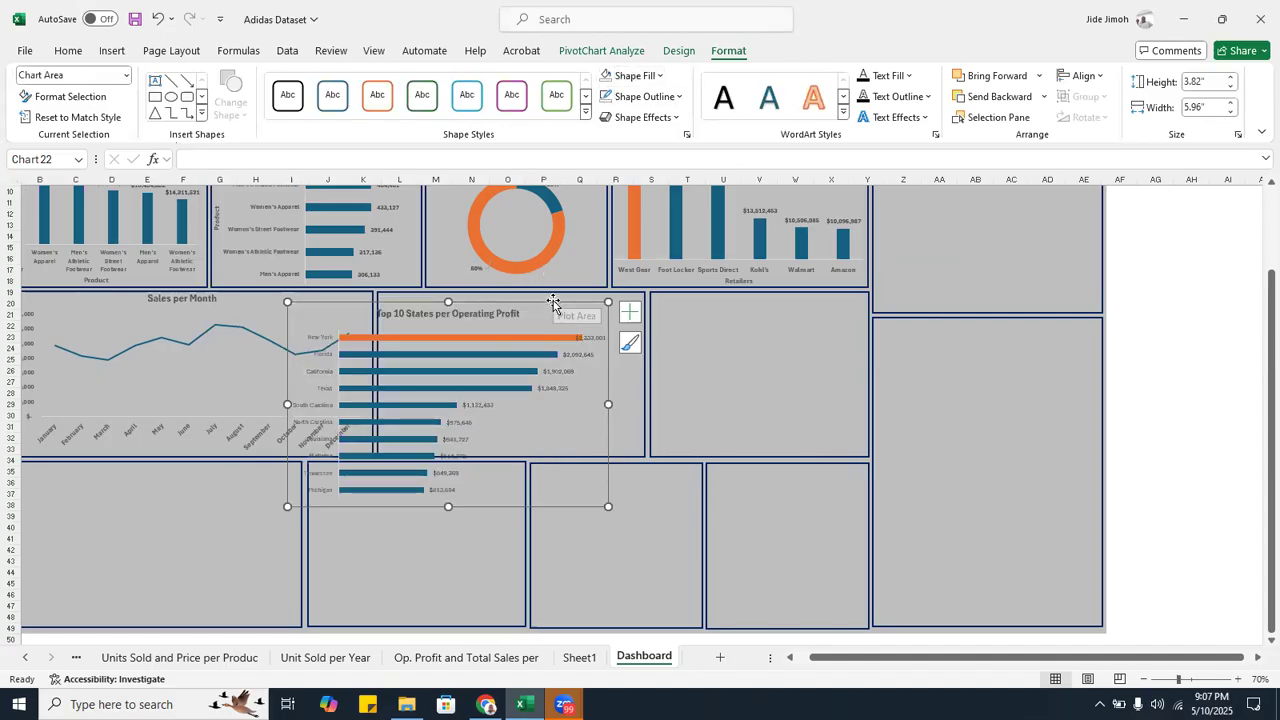
# - Fit the Top 10 States per Operating Profit chart into the third row's first frame at about 3.24" high and 5.81" wide
pyautogui.moveTo(553, 302); pyautogui.dragTo(290, 441)
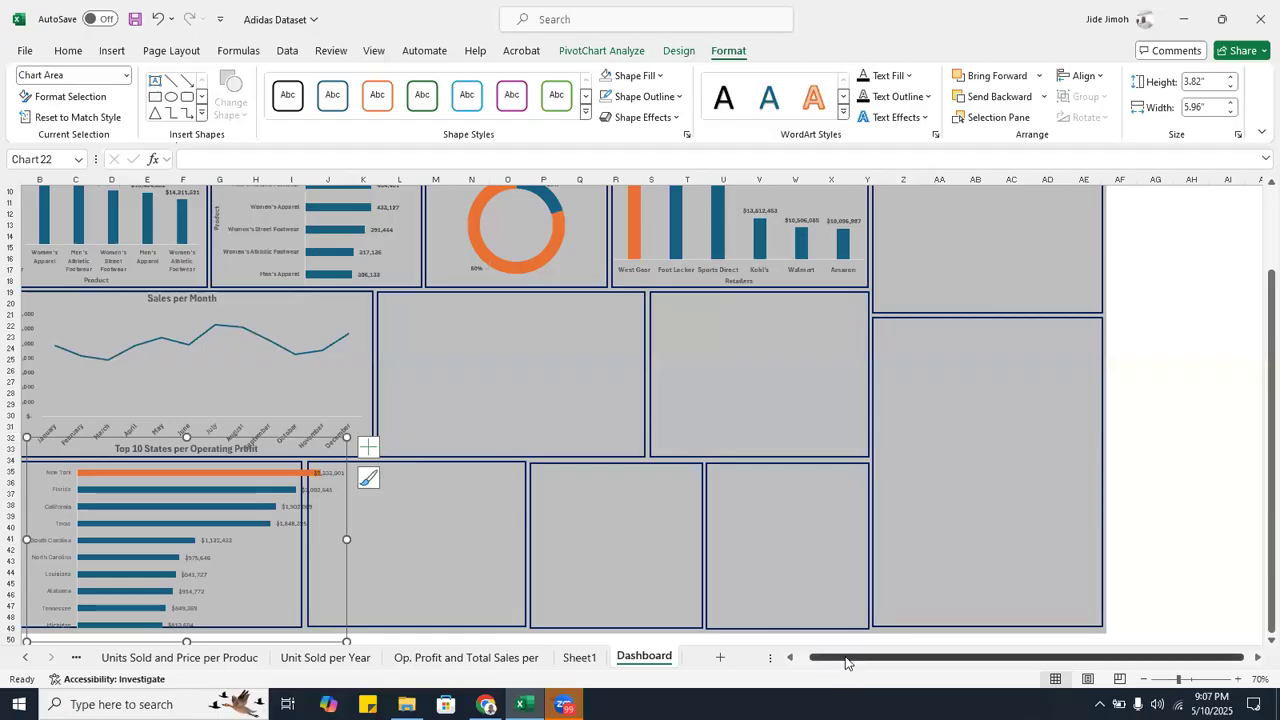
pyautogui.moveTo(848, 660); pyautogui.dragTo(767, 650)
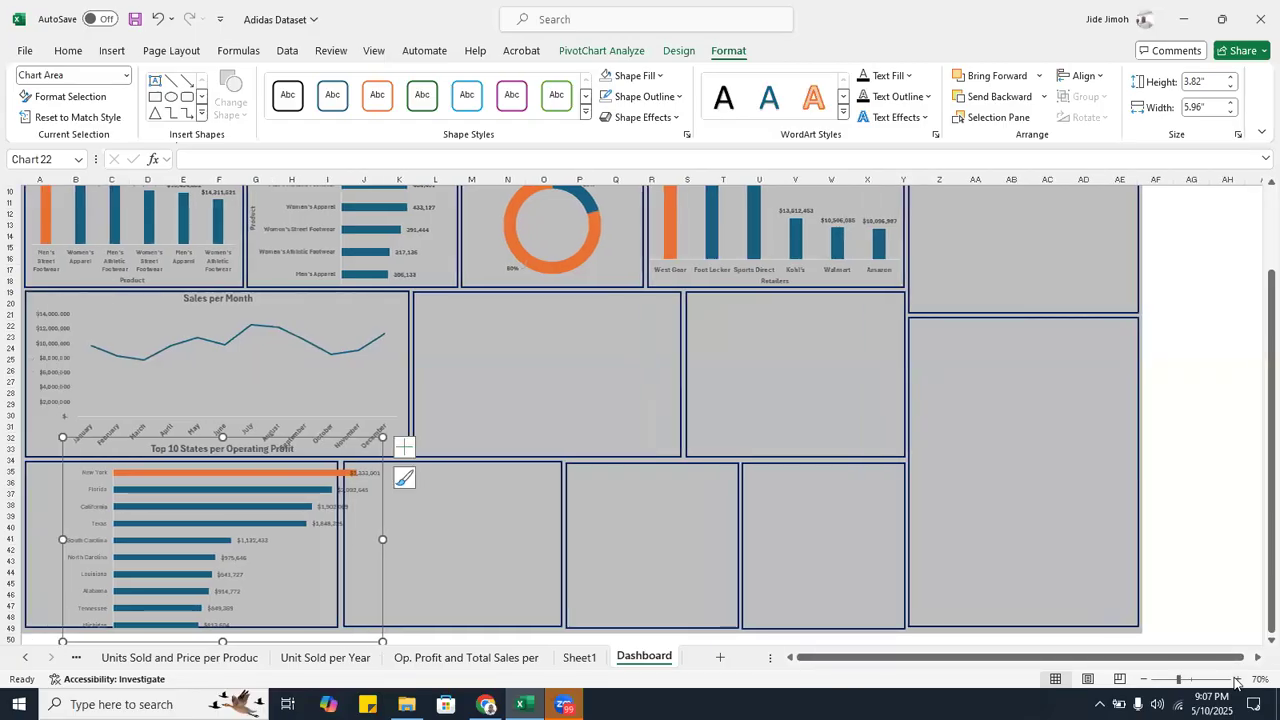
pyautogui.click(1237, 679)
pyautogui.click(1237, 679)
pyautogui.click(1237, 679)
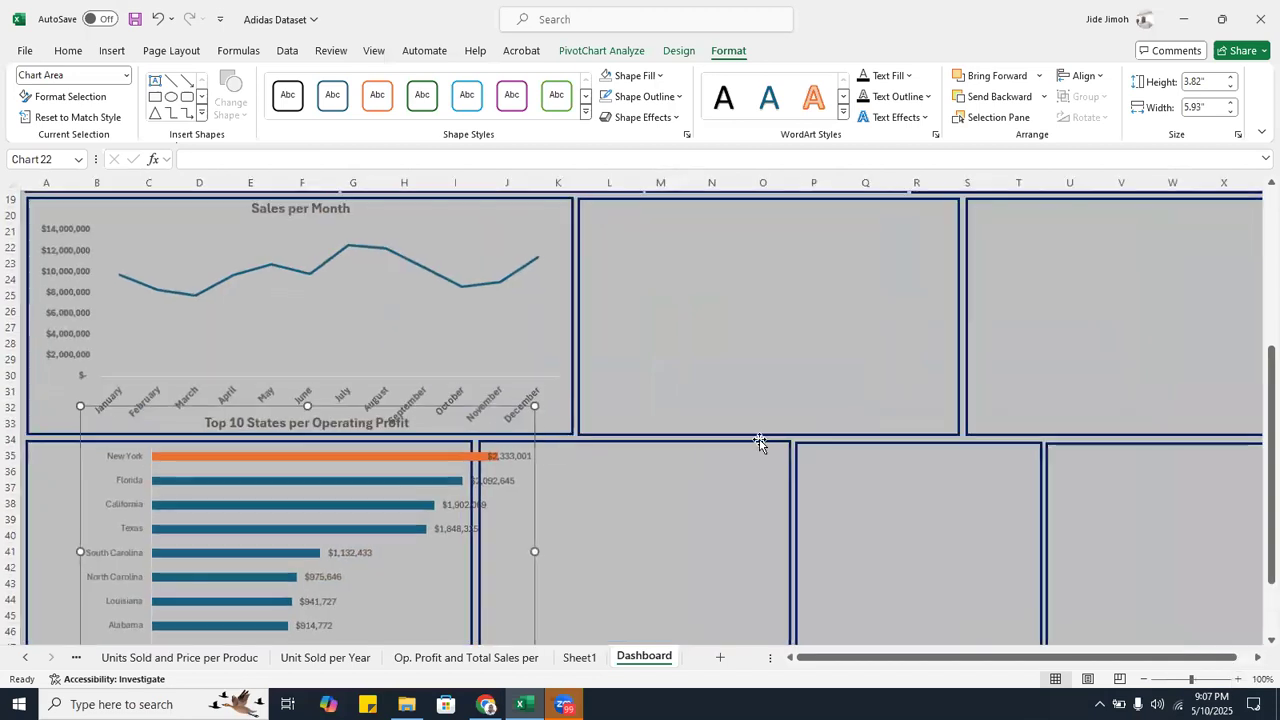
pyautogui.moveTo(321, 461); pyautogui.dragTo(296, 436)
pyautogui.scroll(-2, 295, 432)
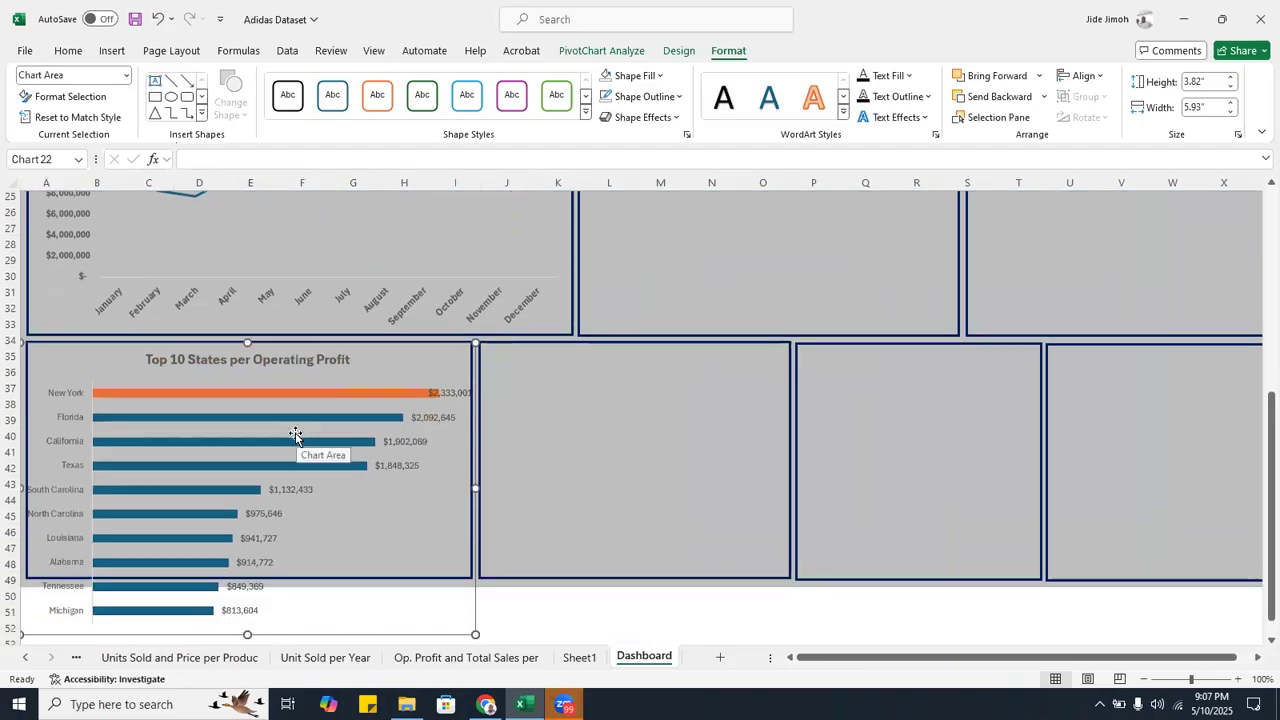
pyautogui.scroll(-1, 296, 432)
pyautogui.moveTo(475, 598); pyautogui.dragTo(472, 558)
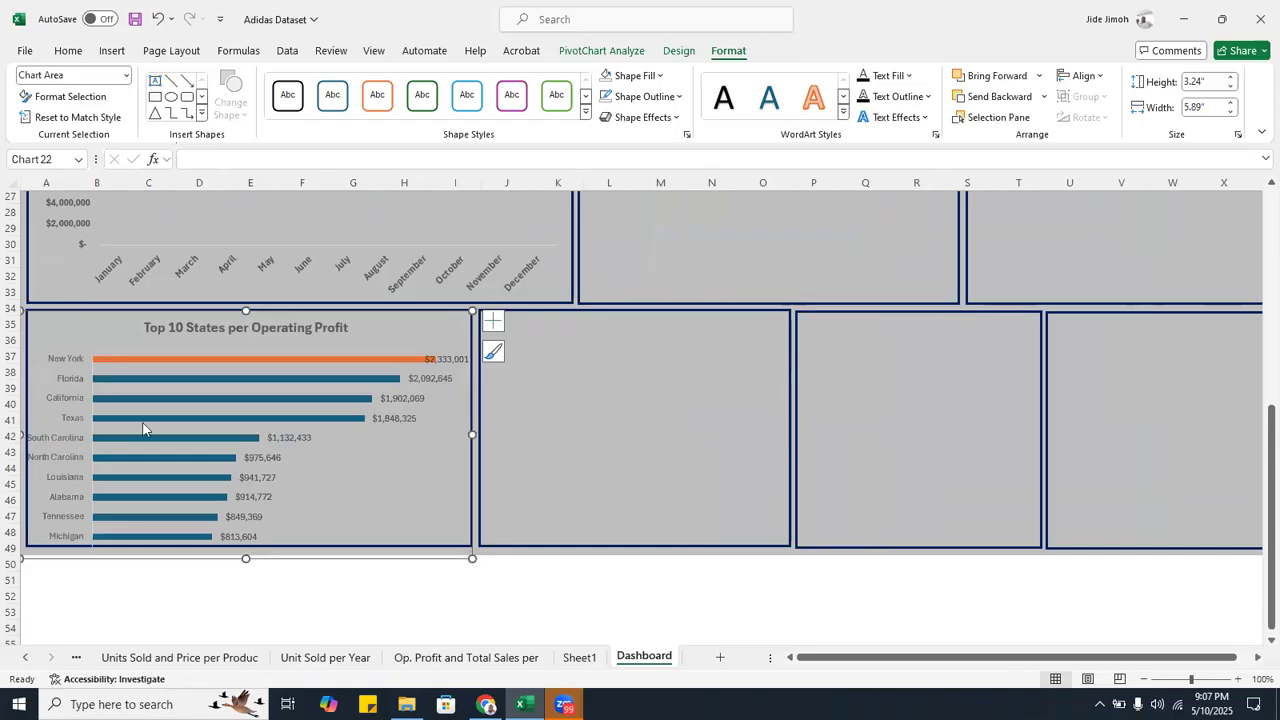
pyautogui.moveTo(22, 435); pyautogui.dragTo(26, 435)
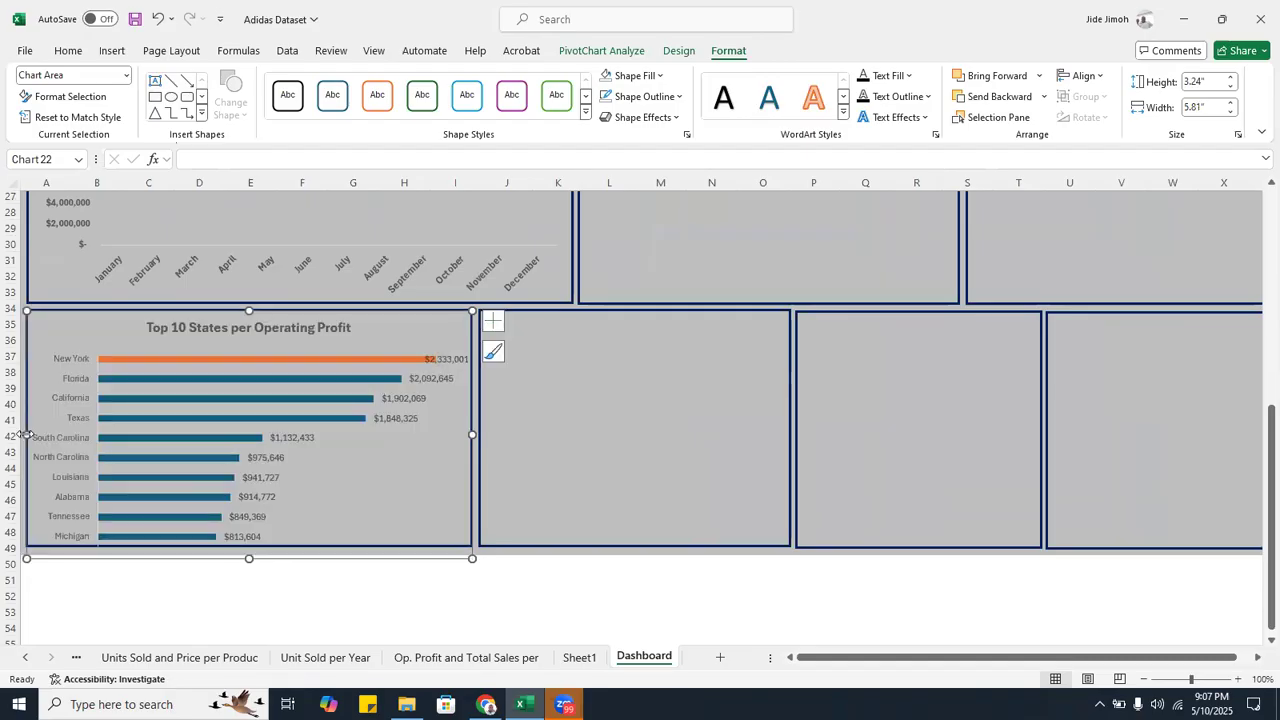
# - Make the state axis labels and the data labels of the Top 10 States per Operating Profit chart bold
pyautogui.click(64, 378)
pyautogui.hotkey('ctrl', 'b')
pyautogui.hotkey('ctrl', 'shift', '.')
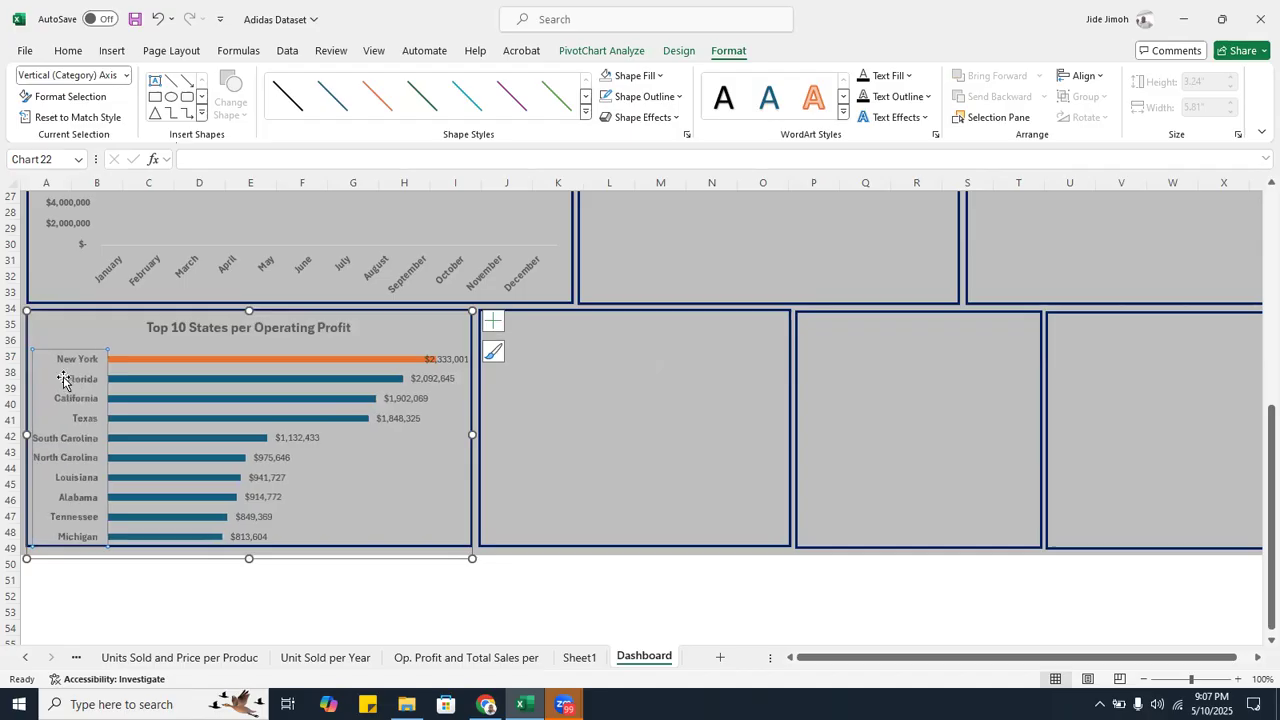
pyautogui.click(407, 397)
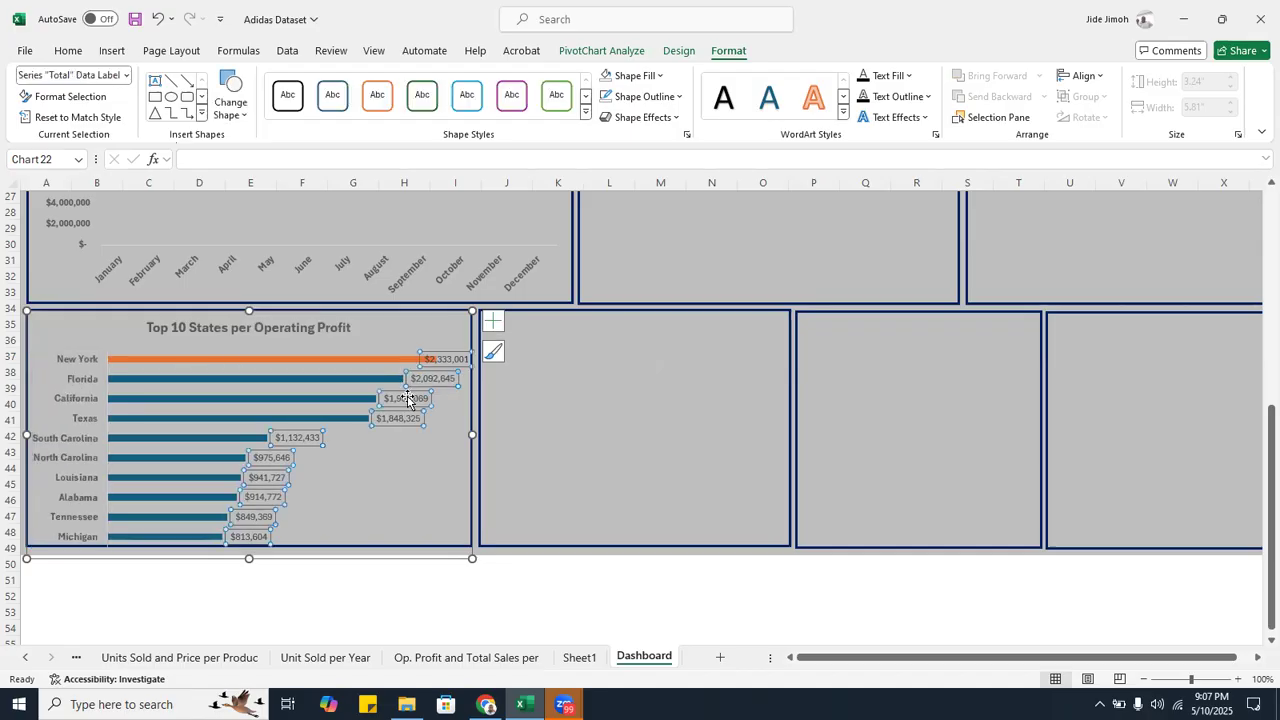
pyautogui.click(497, 597)
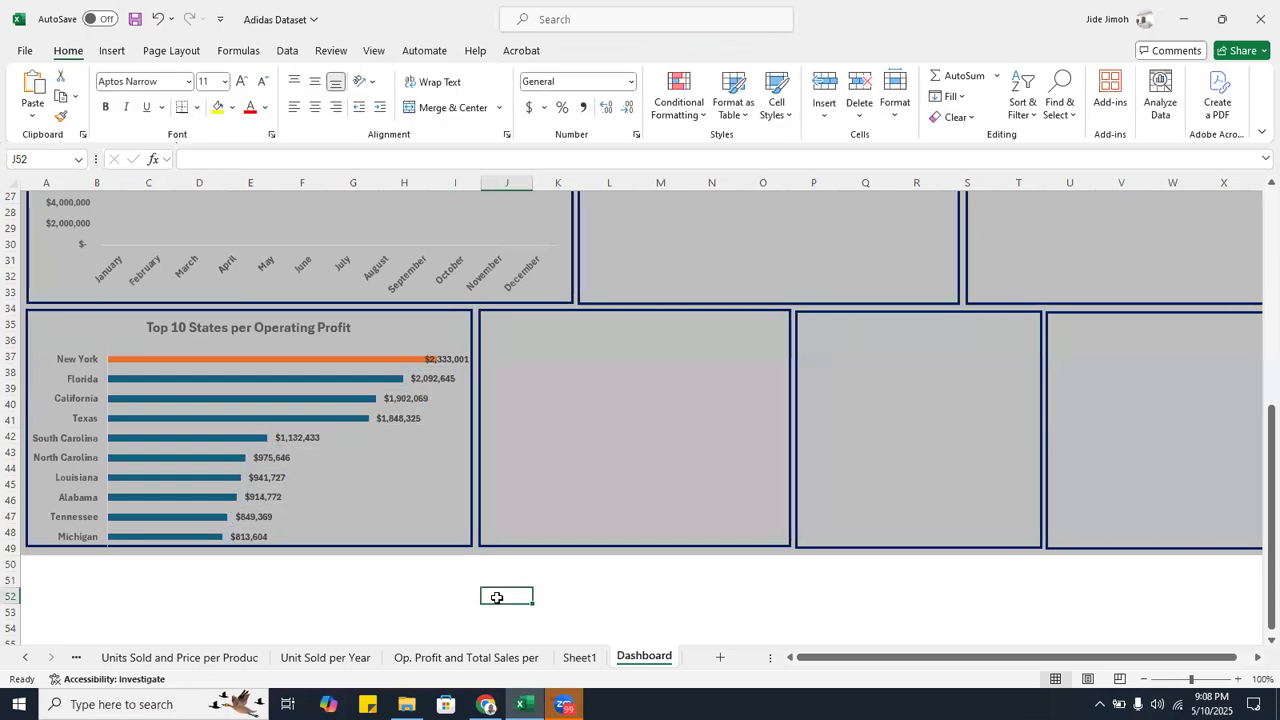
# - Copy the Total Sales of Products per Region bar chart from its own sheet
pyautogui.scroll(9, 490, 414)
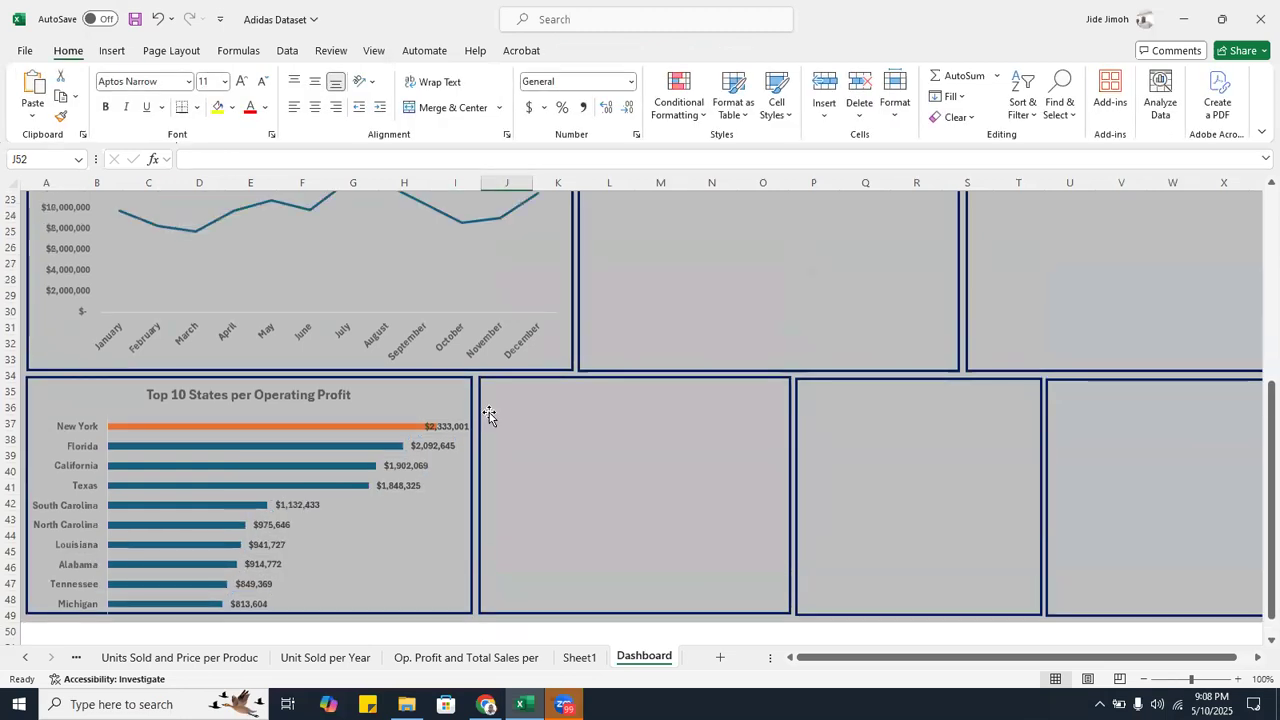
pyautogui.scroll(-2, 488, 412)
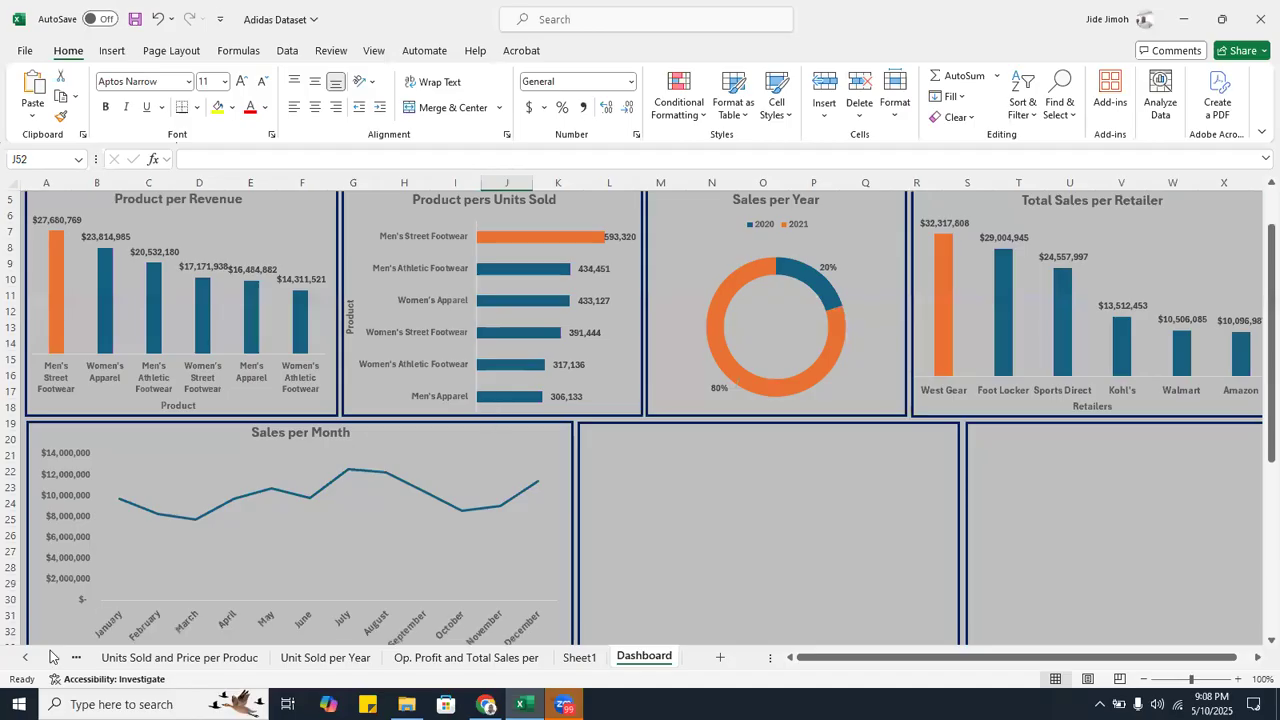
pyautogui.rightClick(38, 658)
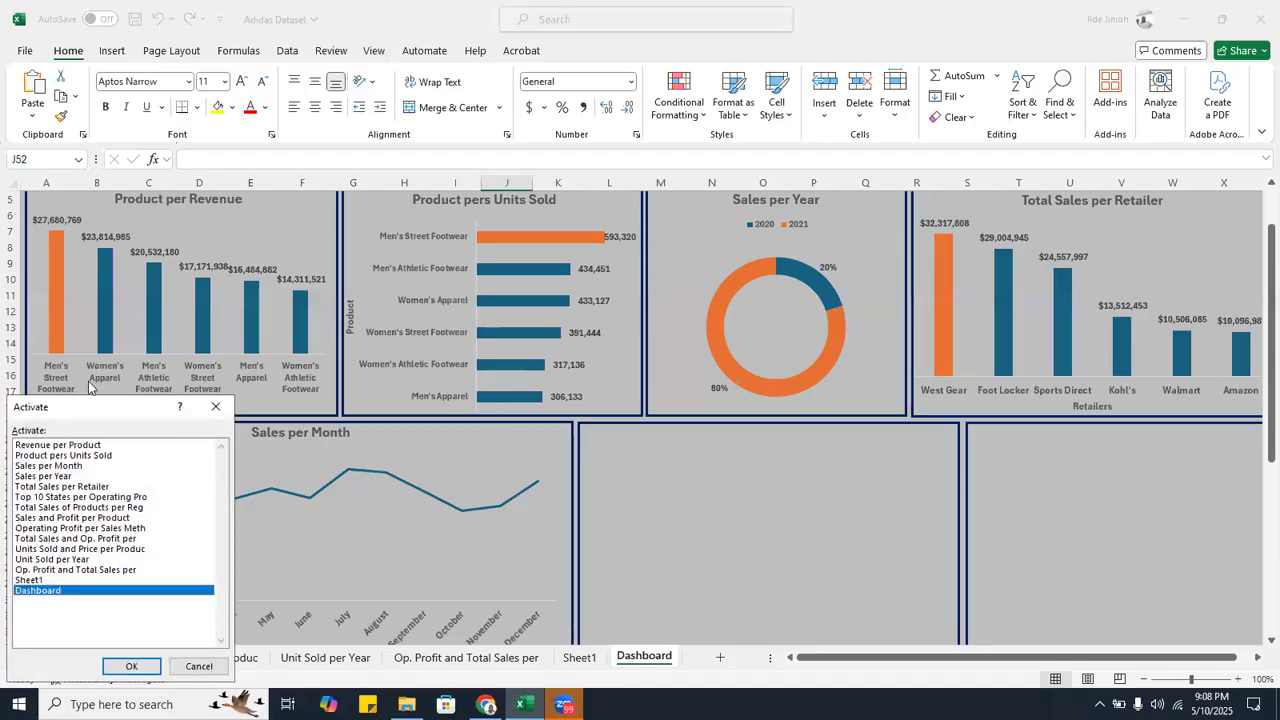
pyautogui.doubleClick(97, 507)
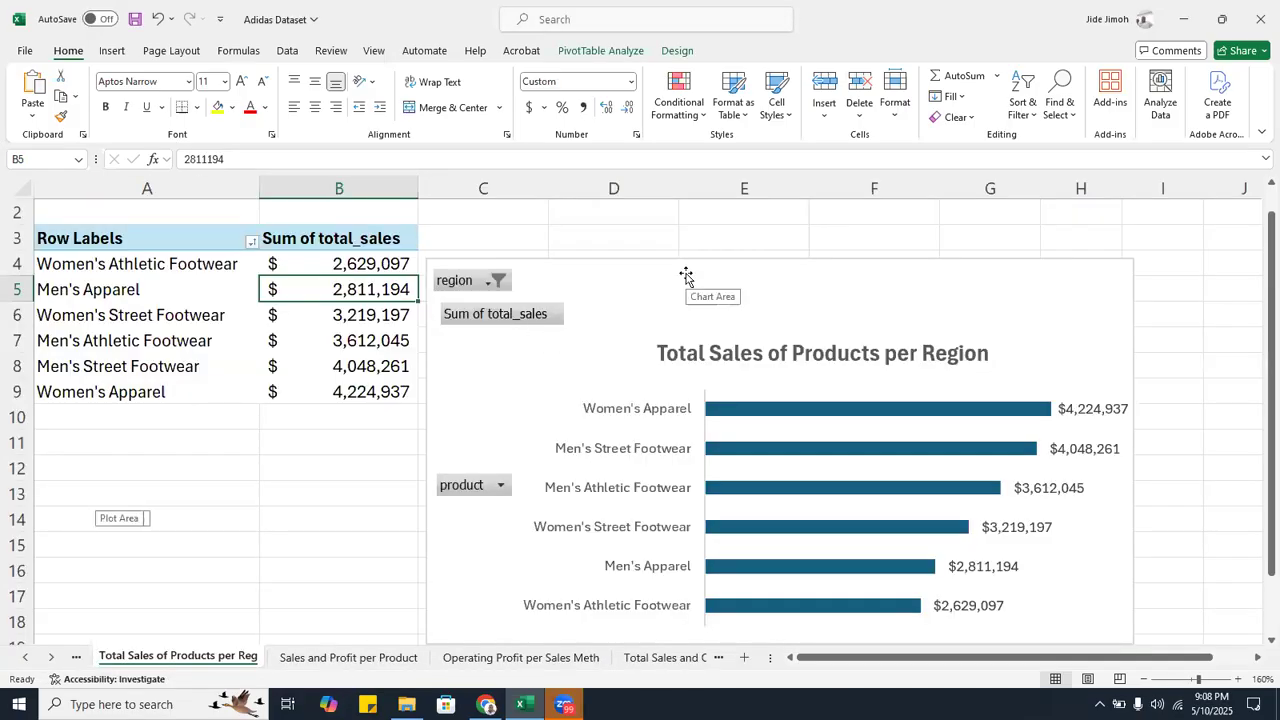
pyautogui.click(686, 276)
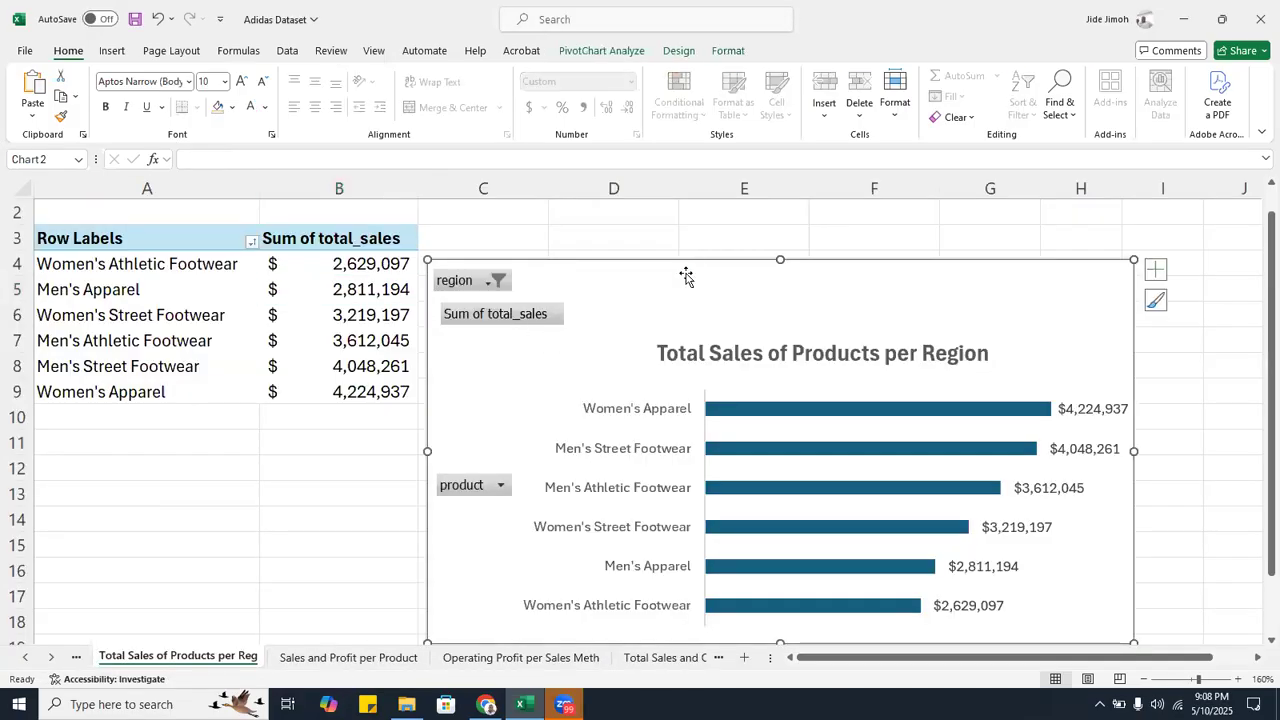
# - Paste the Total Sales of Products per Region chart onto the Dashboard sheet
pyautogui.rightClick(51, 658)
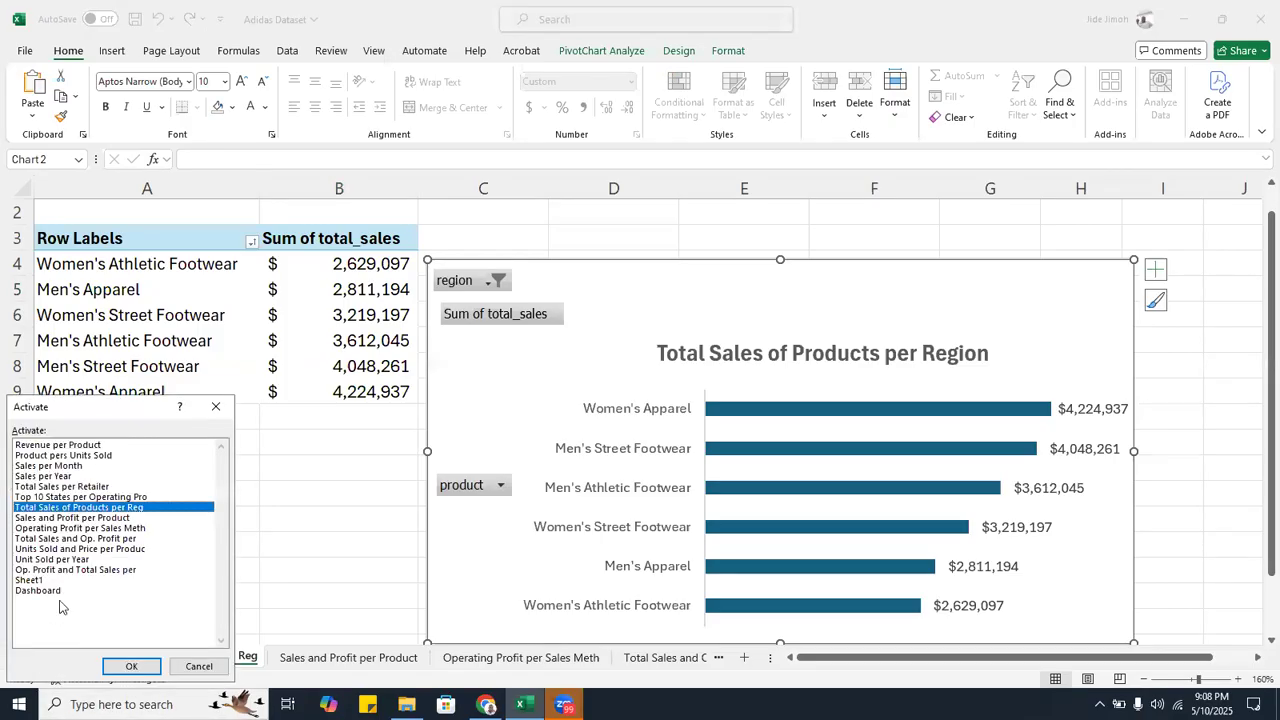
pyautogui.click(40, 591)
pyautogui.click(131, 666)
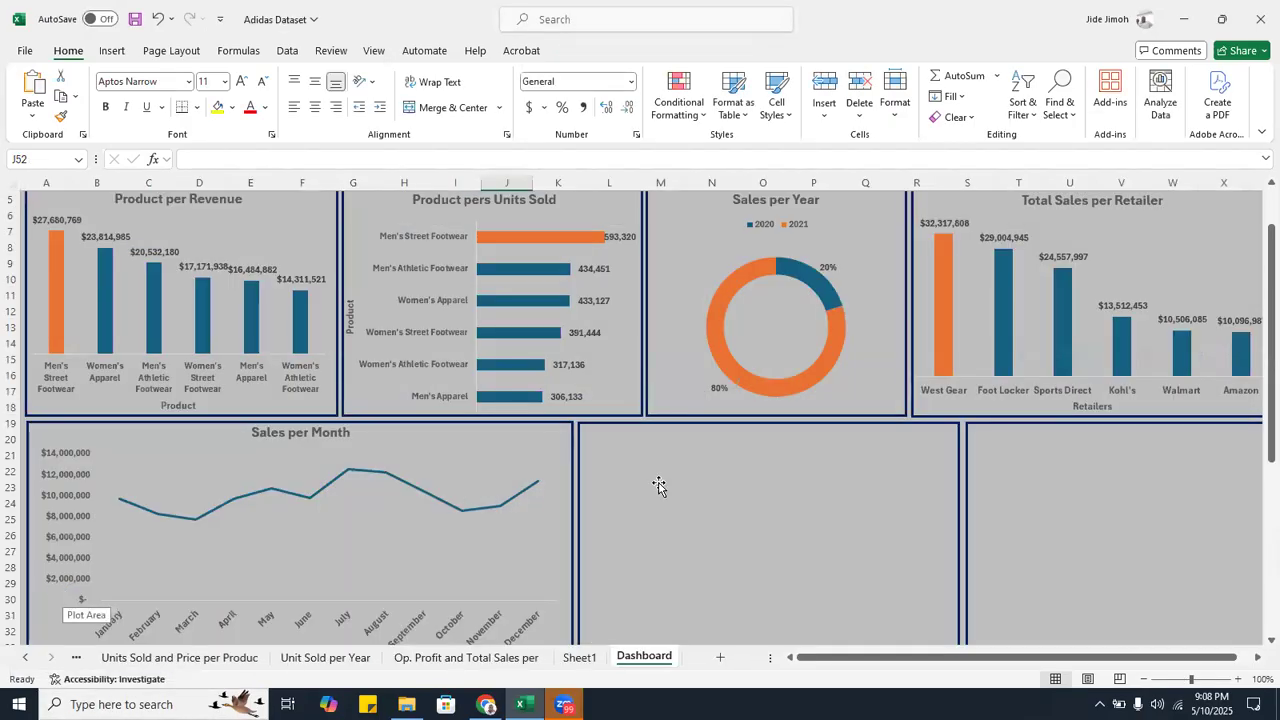
pyautogui.hotkey('ctrl', 'v')
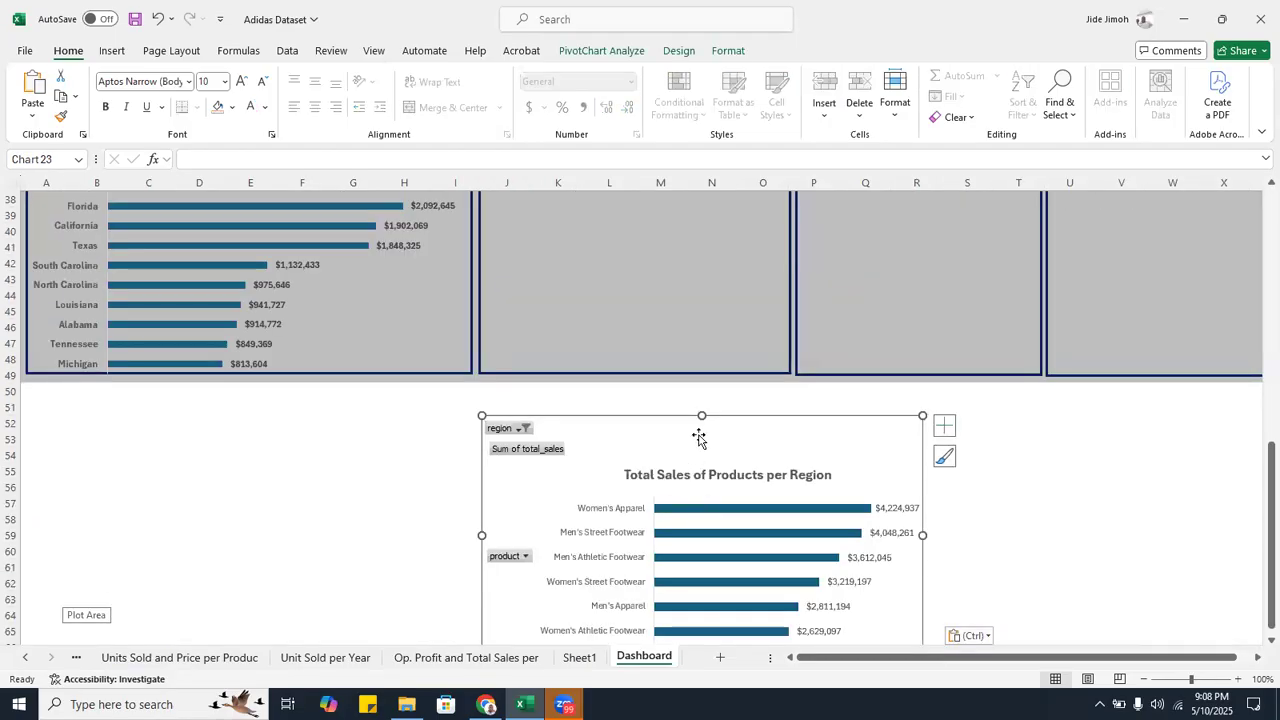
# - Move the Total Sales of Products per Region chart up over the dashboard's second and third rows and remove its fill and outline
pyautogui.moveTo(749, 438); pyautogui.dragTo(636, 185)
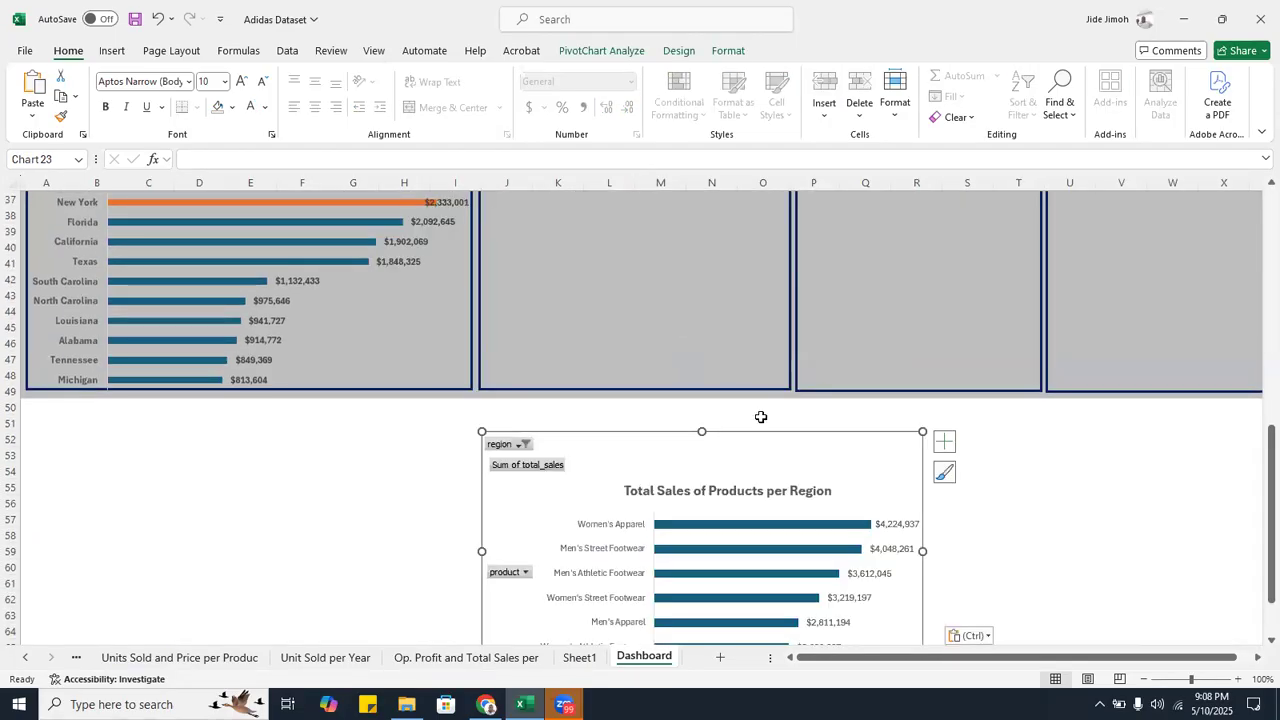
pyautogui.moveTo(785, 458); pyautogui.dragTo(700, 286)
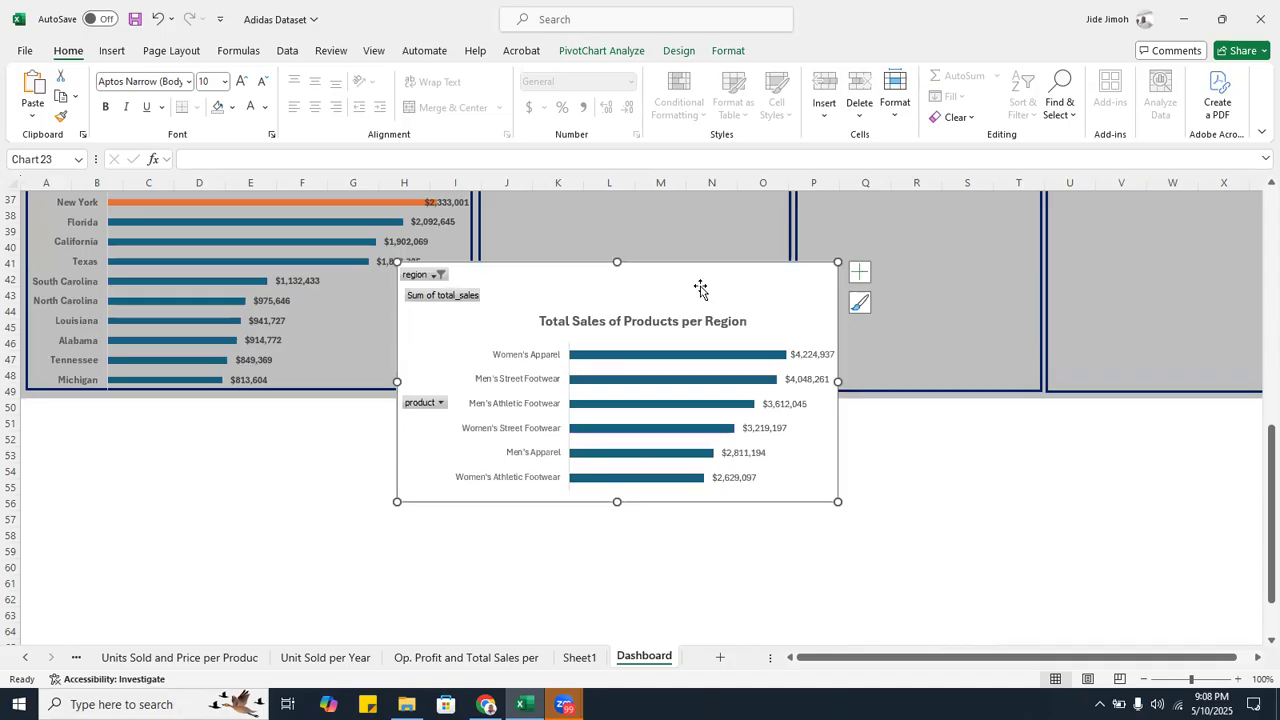
pyautogui.scroll(4, 700, 288)
pyautogui.scroll(2, 700, 288)
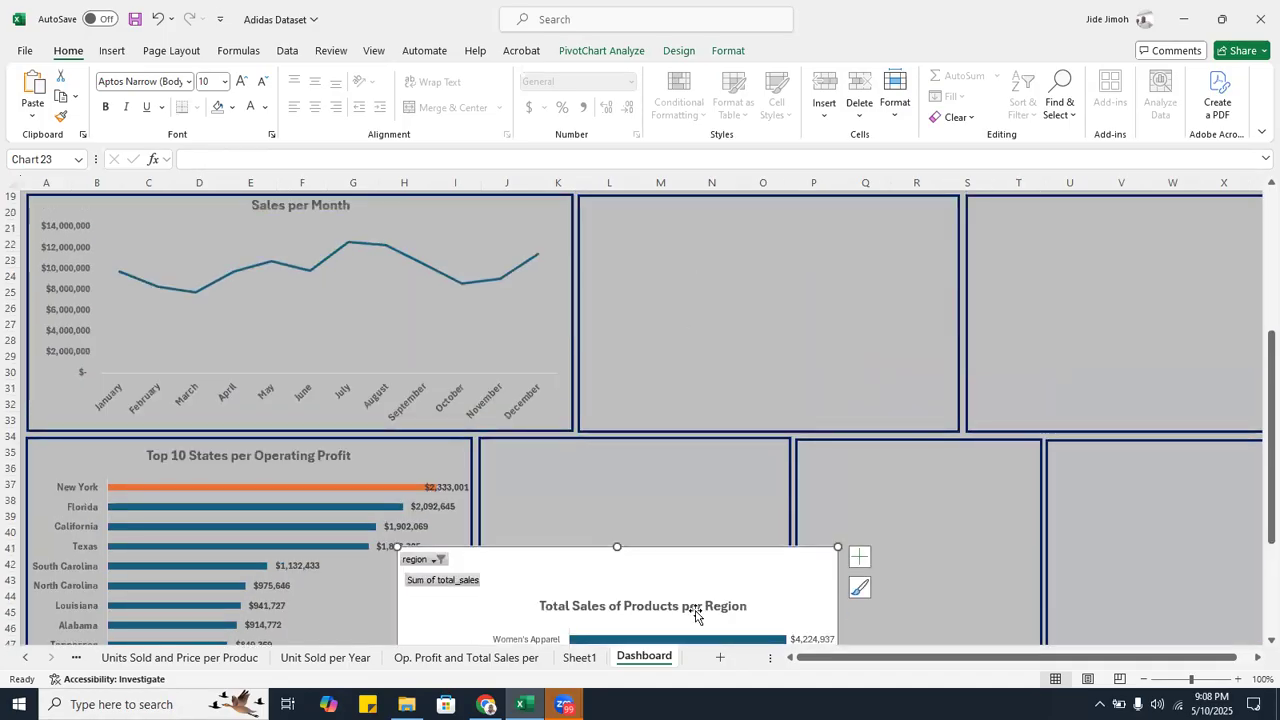
pyautogui.moveTo(686, 560); pyautogui.dragTo(710, 304)
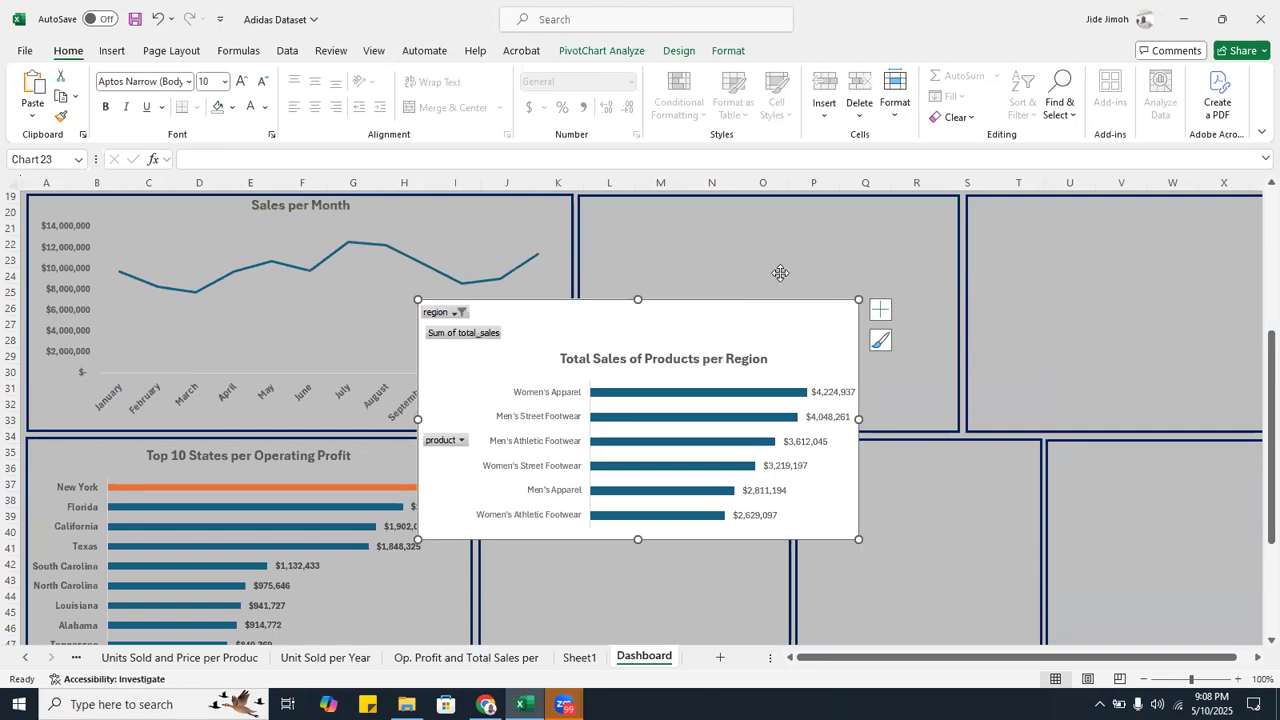
pyautogui.click(738, 51)
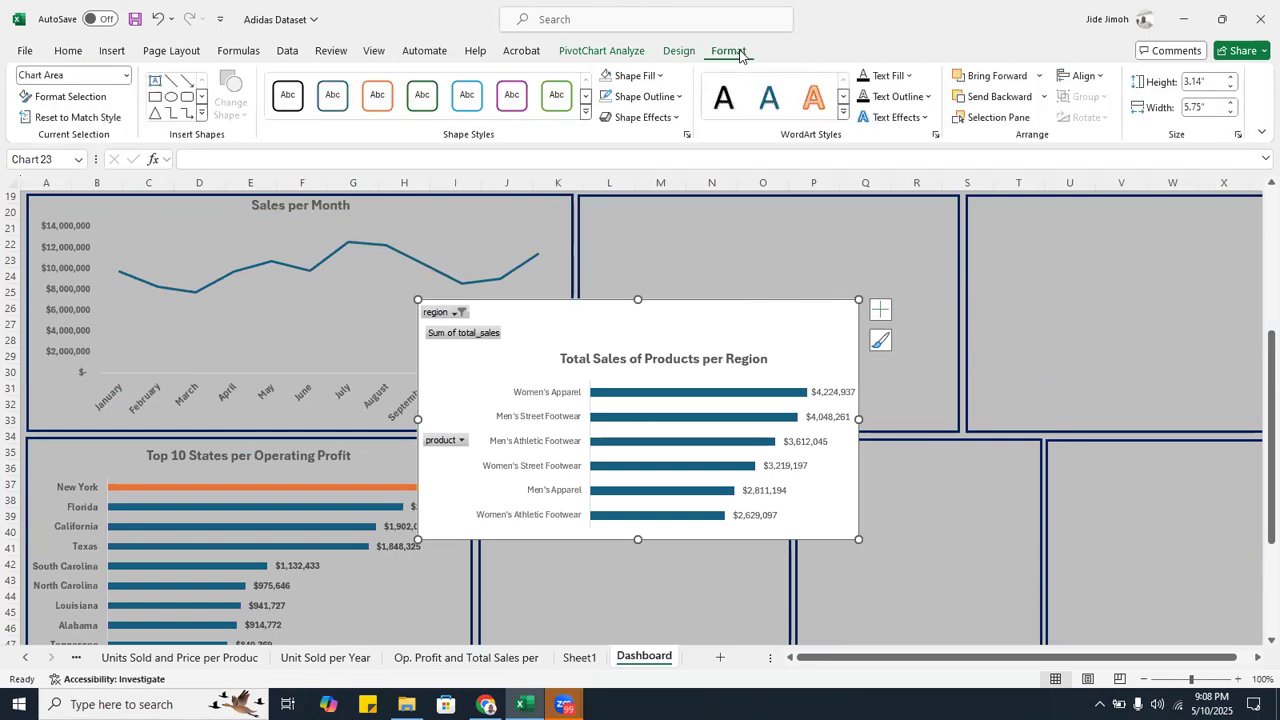
pyautogui.click(608, 78)
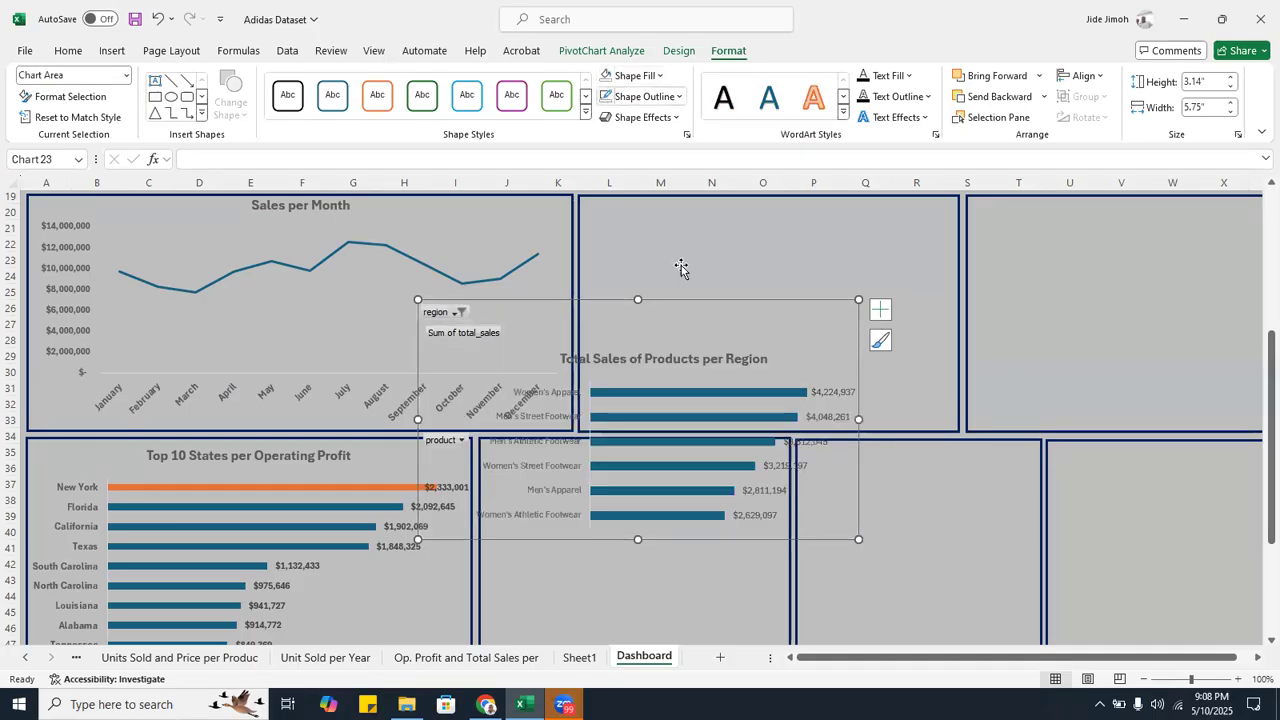
# - Fit the Total Sales of Products per Region chart into the second row's second frame at about 3.01" high and 4.83" wide
pyautogui.scroll(2, 730, 364)
pyautogui.moveTo(731, 368); pyautogui.dragTo(897, 263)
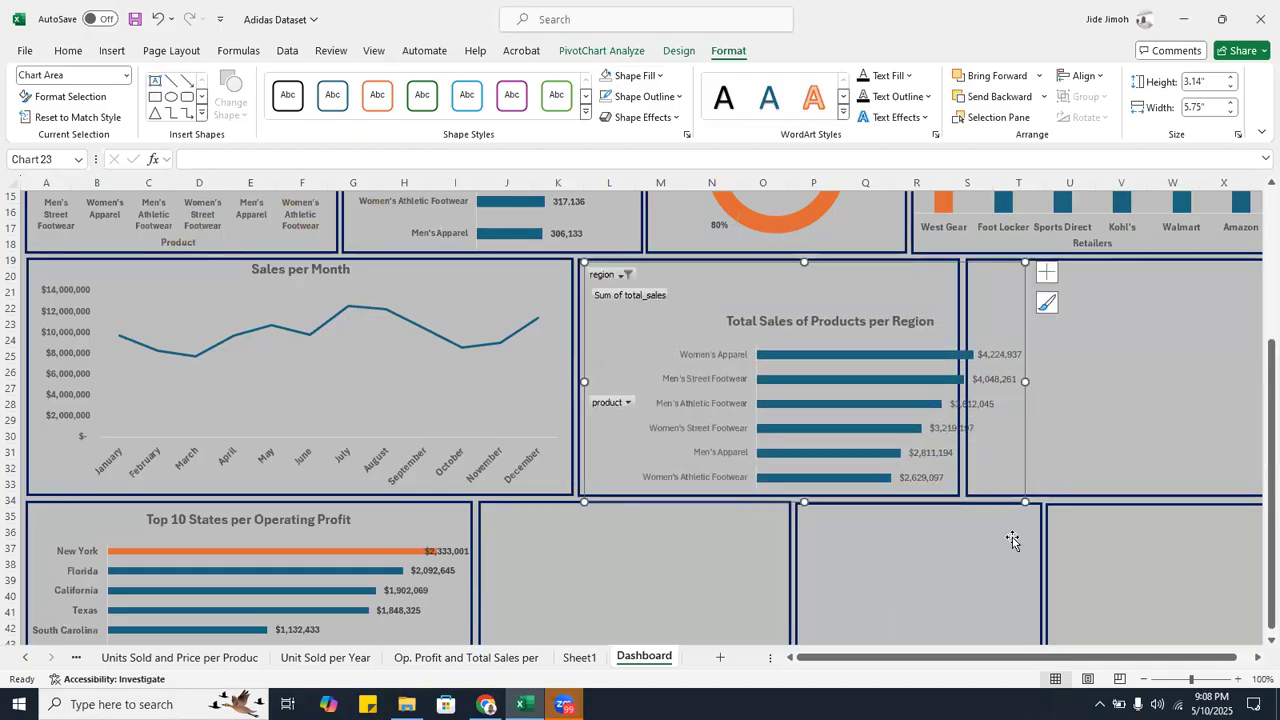
pyautogui.moveTo(1025, 499); pyautogui.dragTo(953, 493)
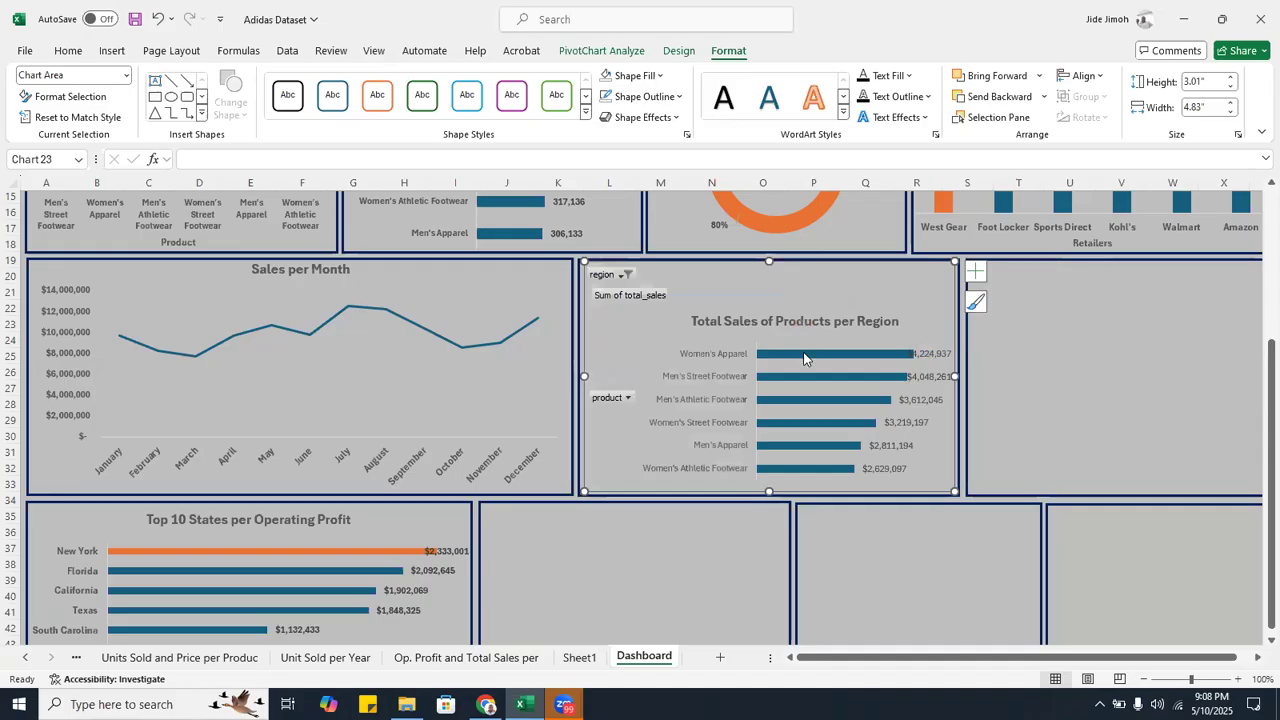
# - Make the product axis labels and the data labels of the Total Sales of Products per Region chart bold
pyautogui.click(722, 356)
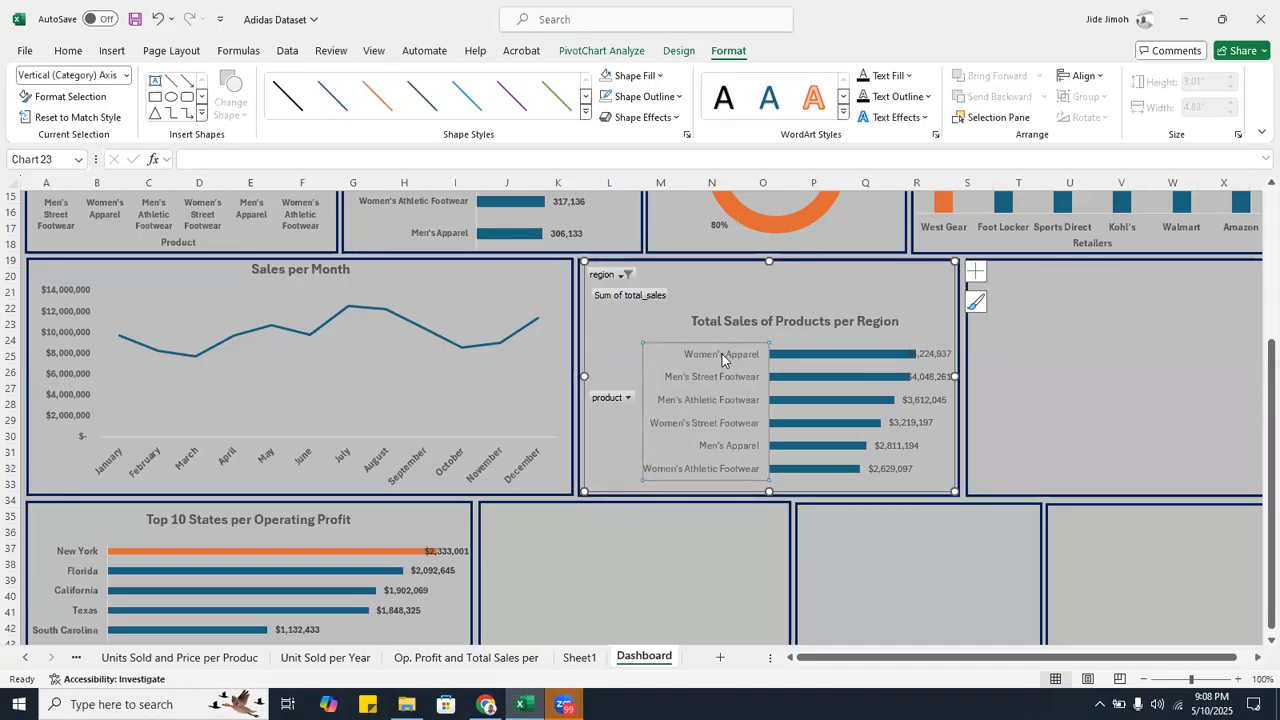
pyautogui.hotkey('ctrl', 'b')
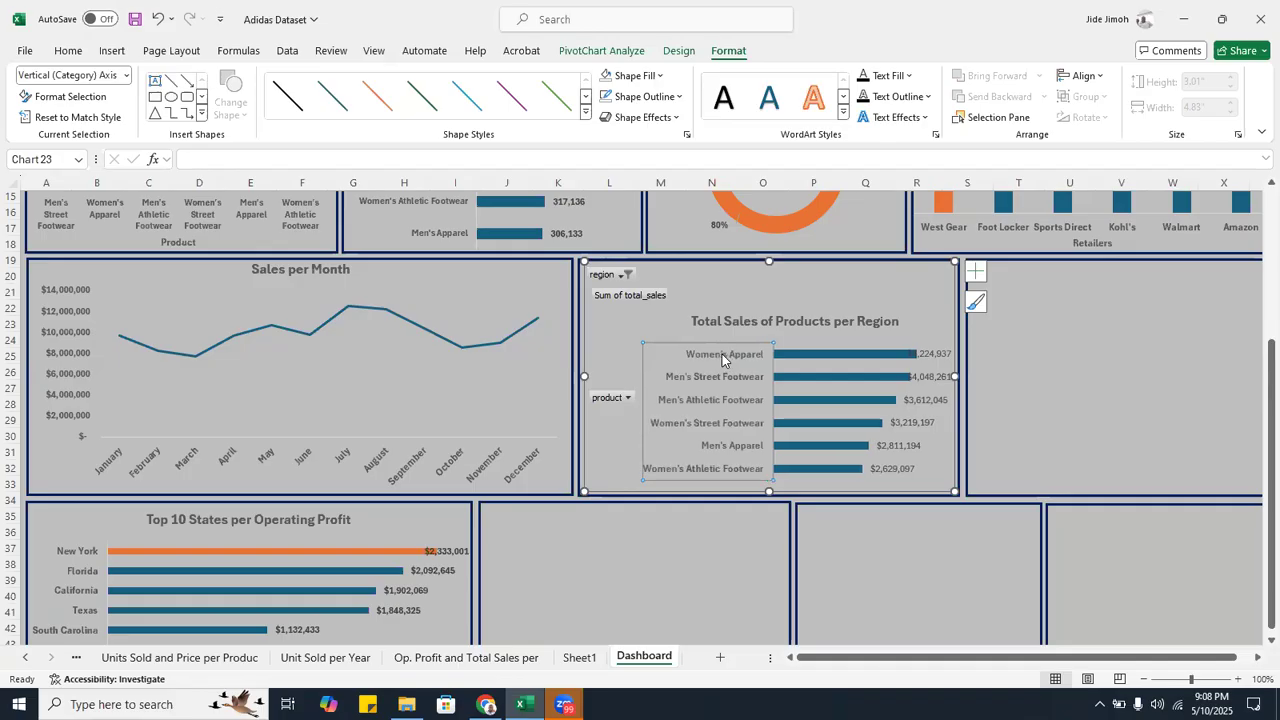
pyautogui.click(921, 370)
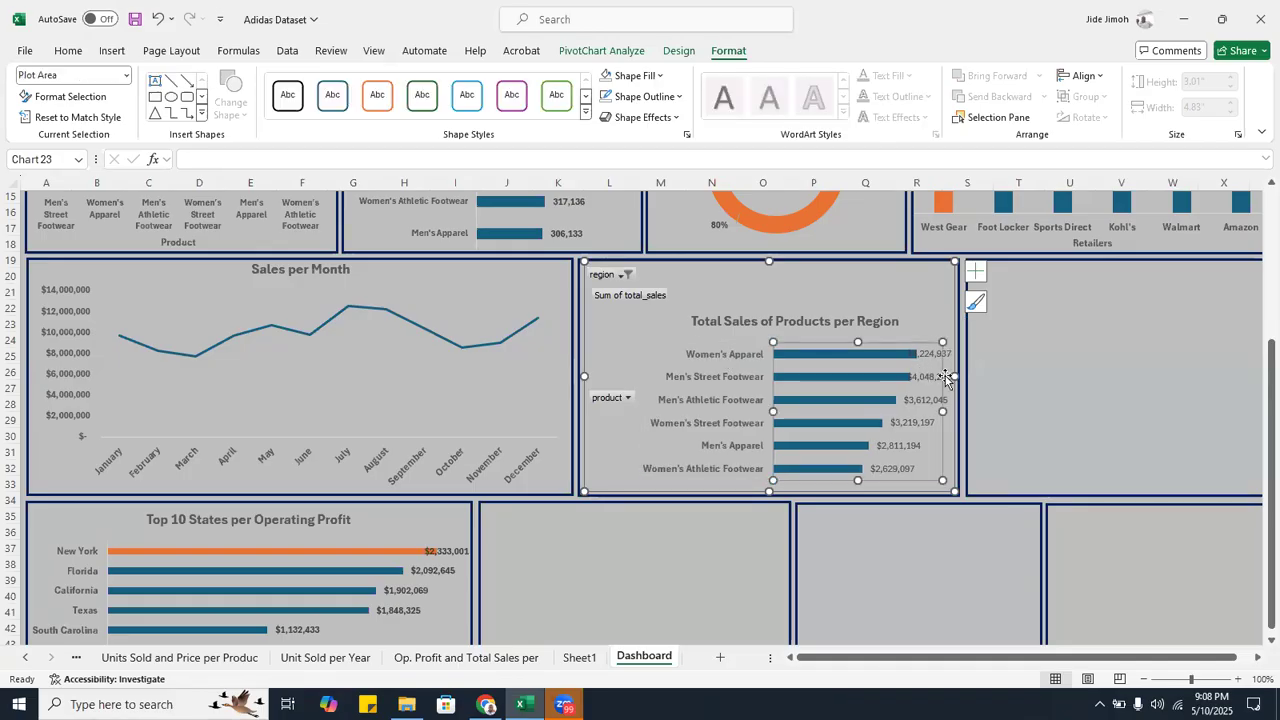
pyautogui.click(946, 377)
pyautogui.hotkey('ctrl', 'b')
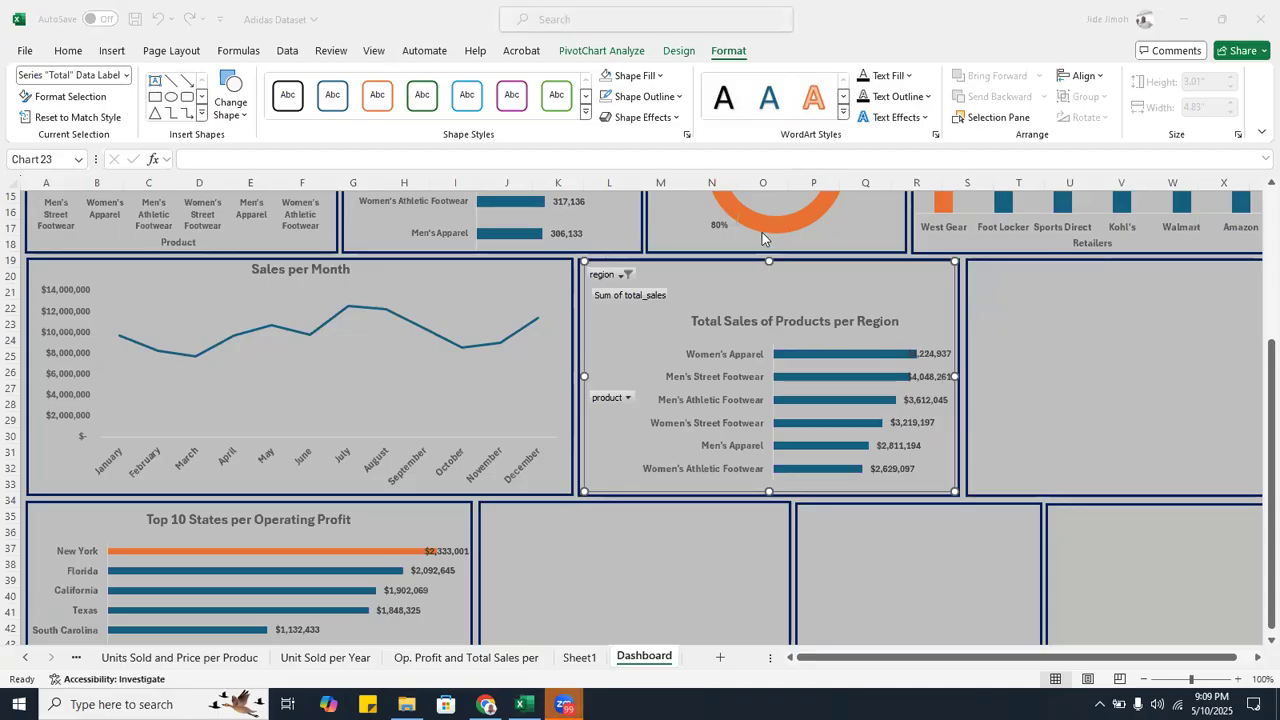
# - Open the region filter of the Total Sales of Products per Region chart and tick South
pyautogui.click(624, 276)
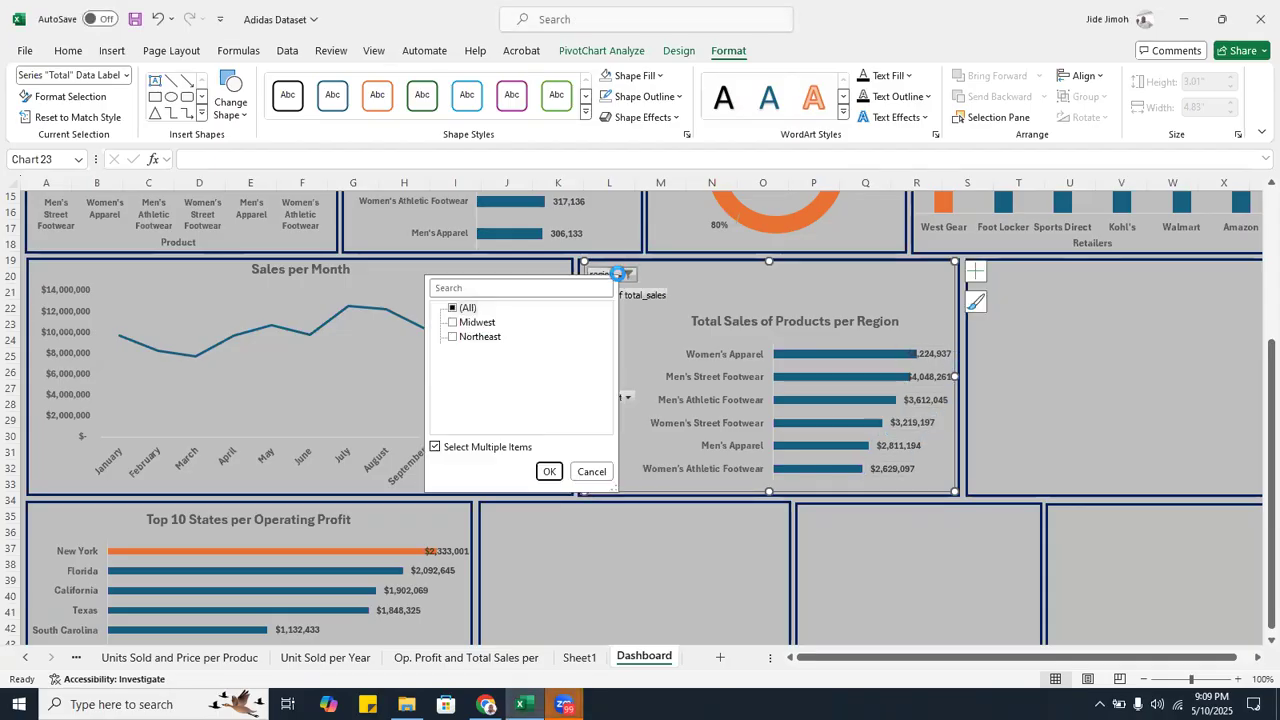
pyautogui.click(452, 351)
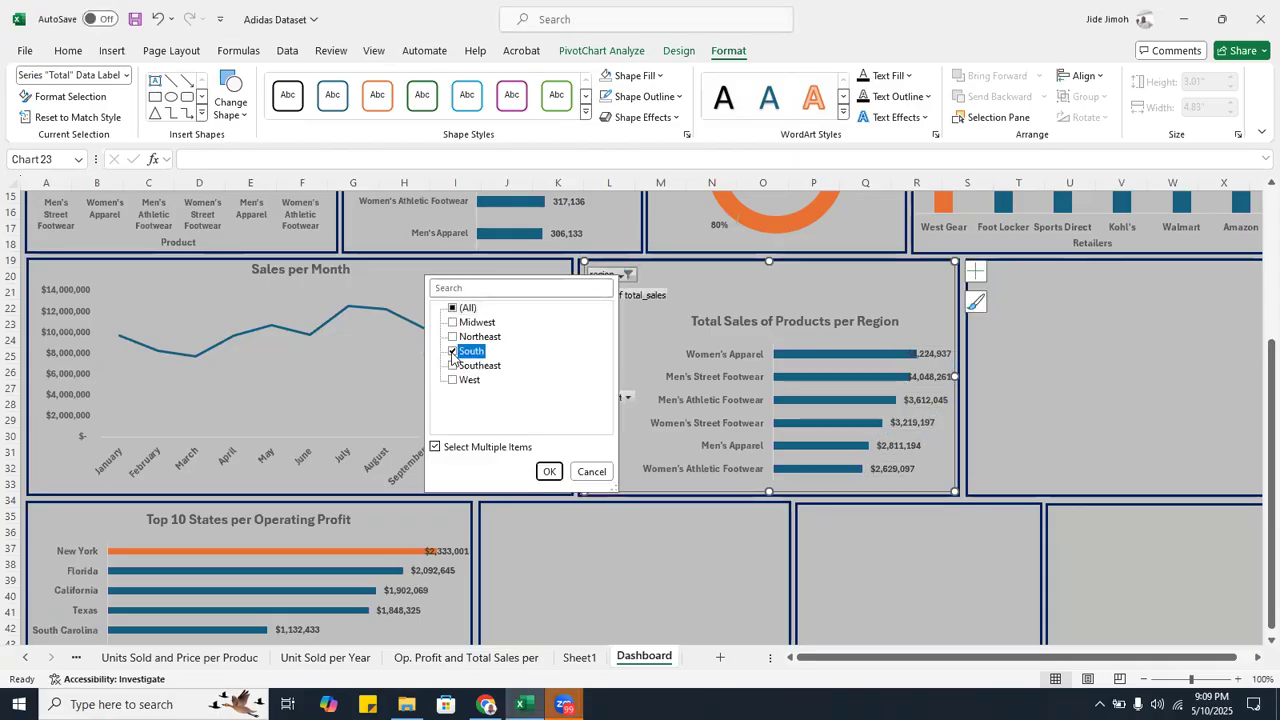
# - Filter the Total Sales of Products per Region chart to Midwest alone, followed by Southeast alone
pyautogui.click(453, 323)
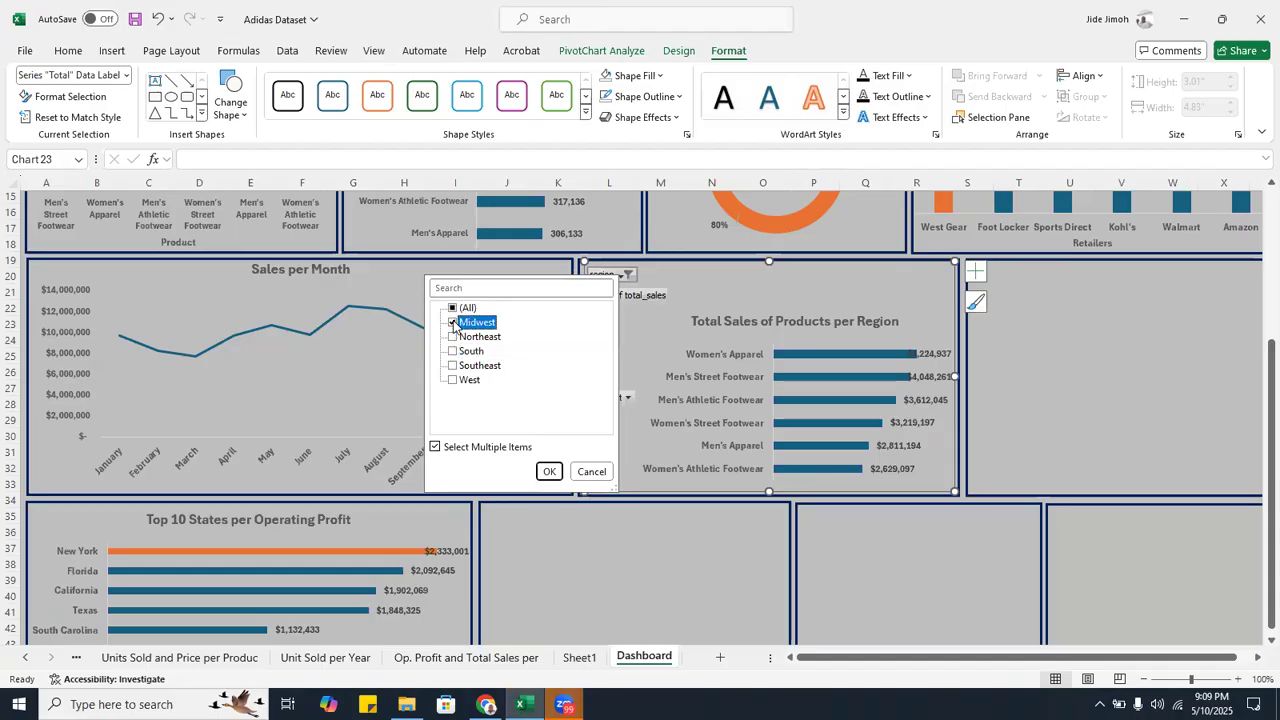
pyautogui.click(549, 472)
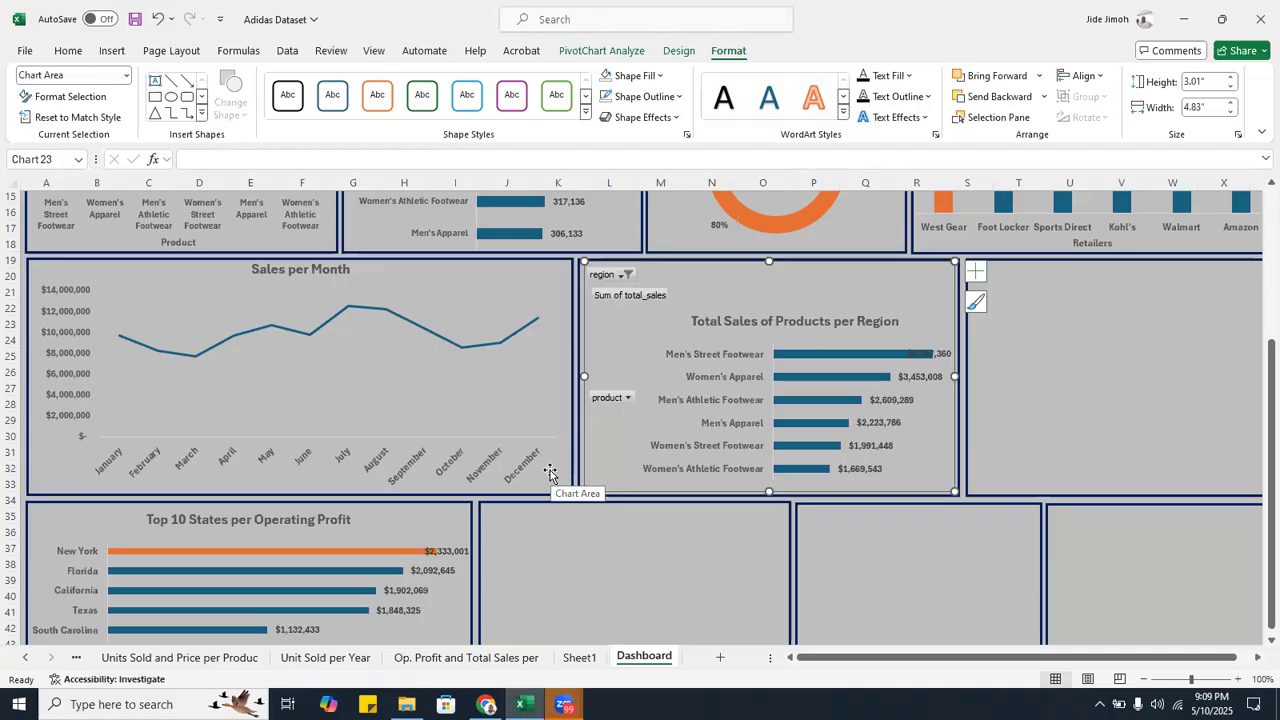
pyautogui.click(622, 277)
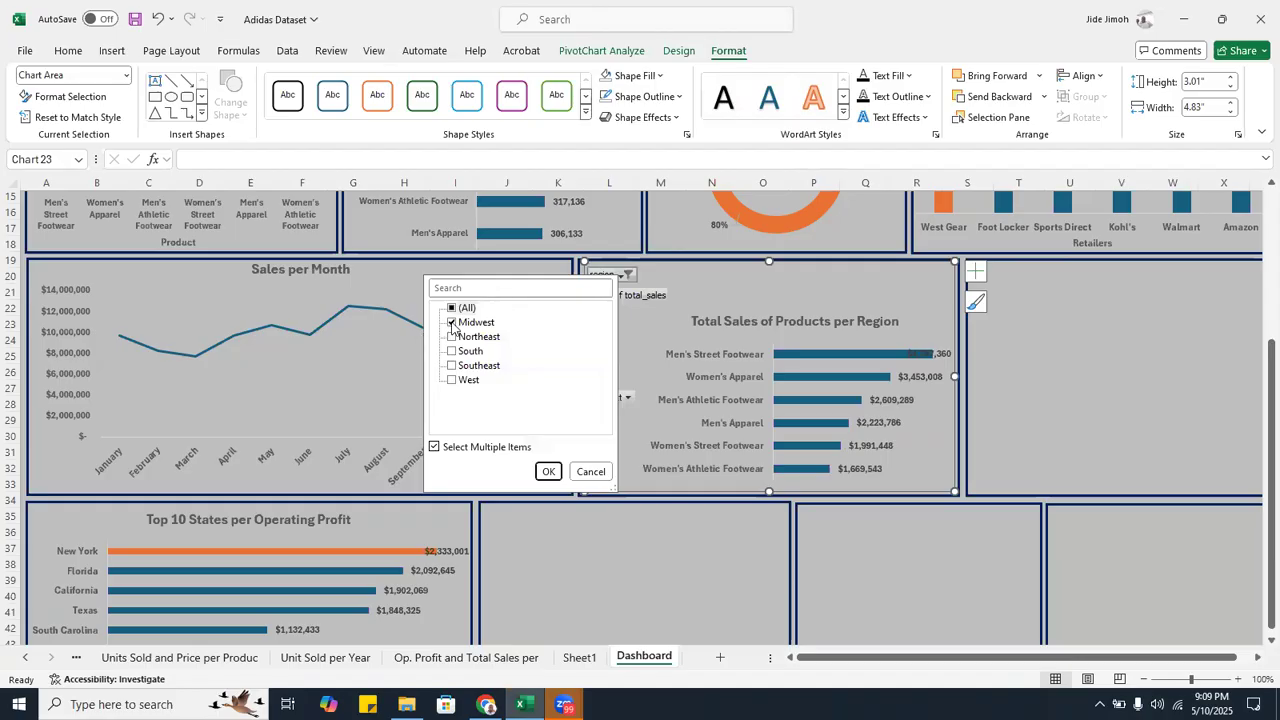
pyautogui.click(452, 323)
pyautogui.click(452, 366)
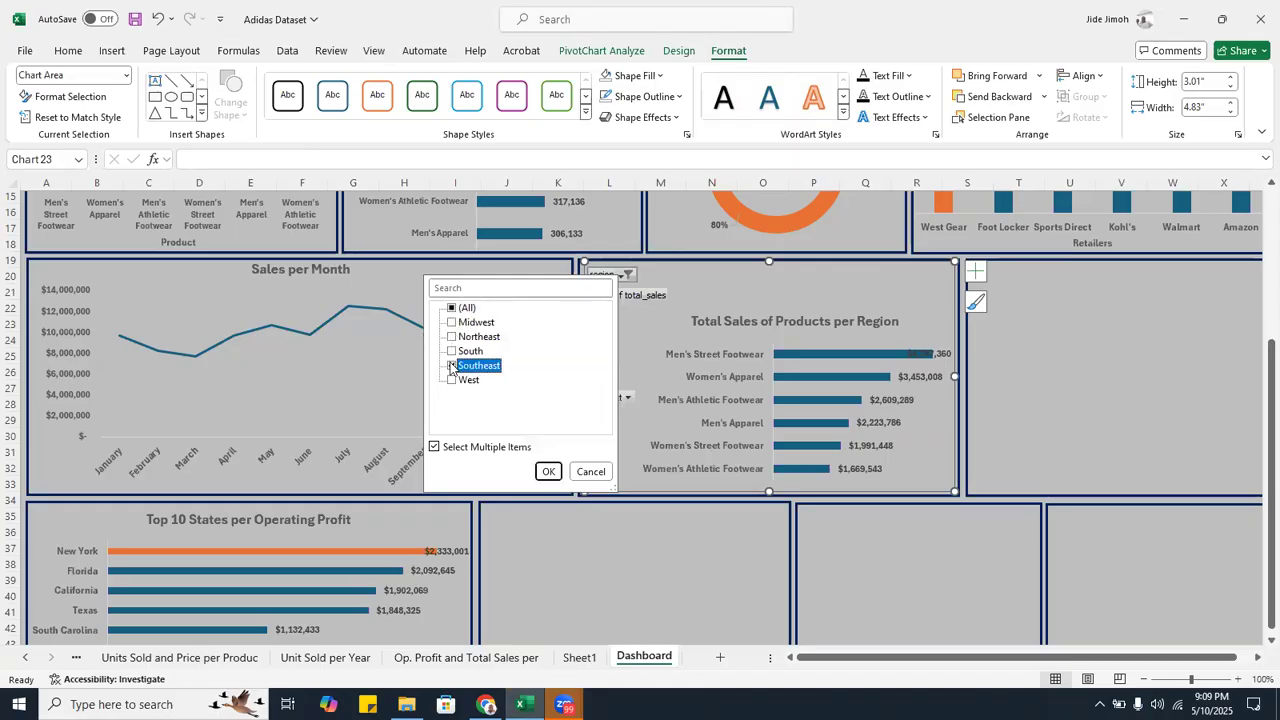
pyautogui.click(549, 475)
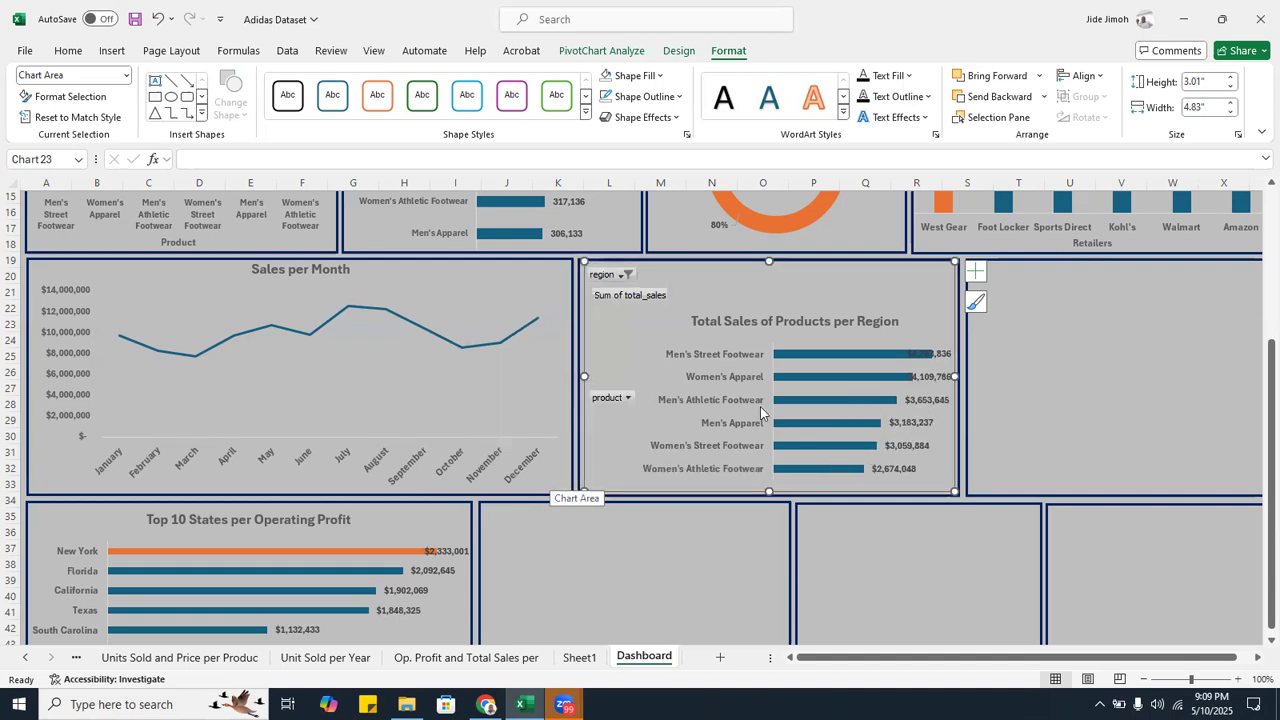
# - Include every region in the Total Sales of Products per Region chart's filter by adding Midwest, Northeast, South and West
pyautogui.click(601, 272)
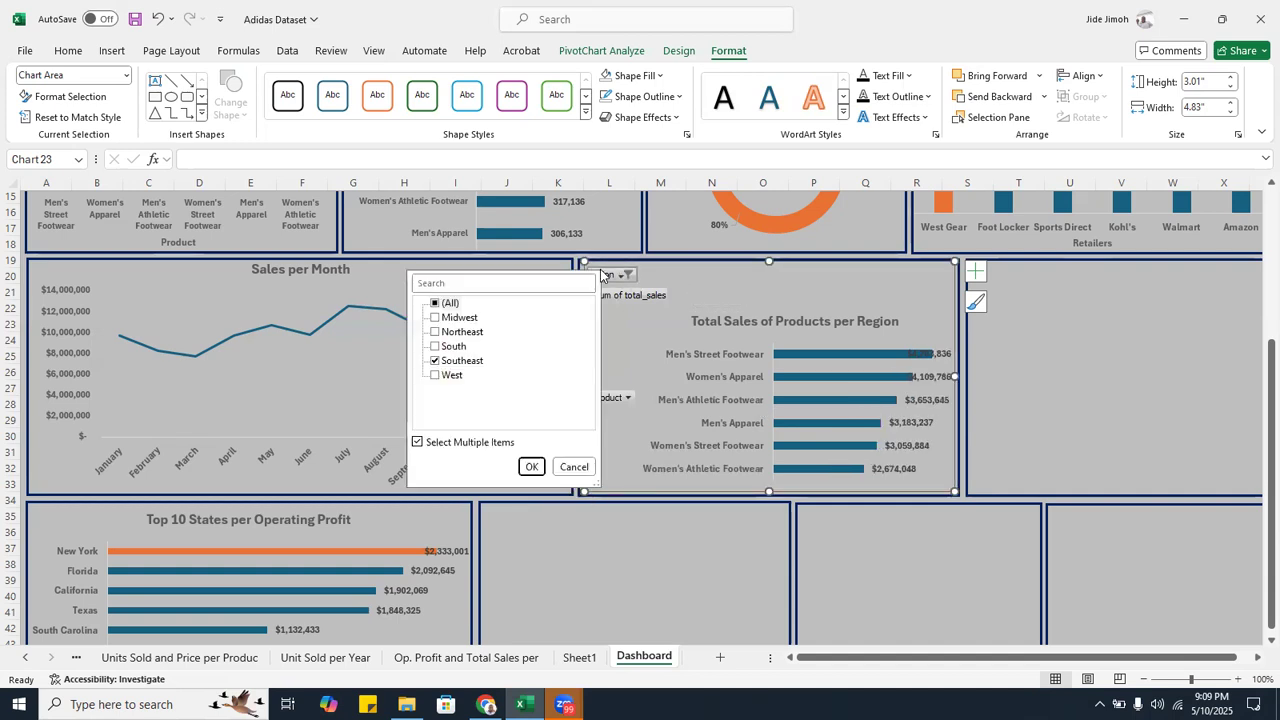
pyautogui.click(435, 318)
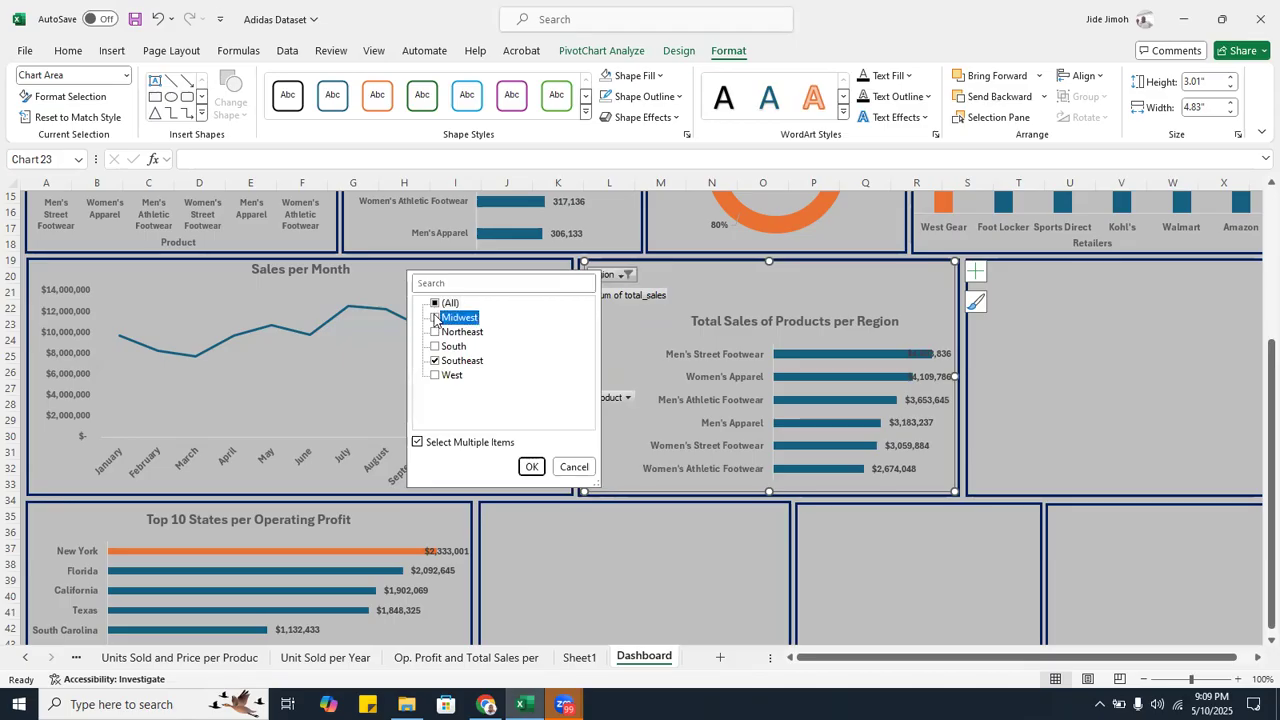
pyautogui.click(435, 332)
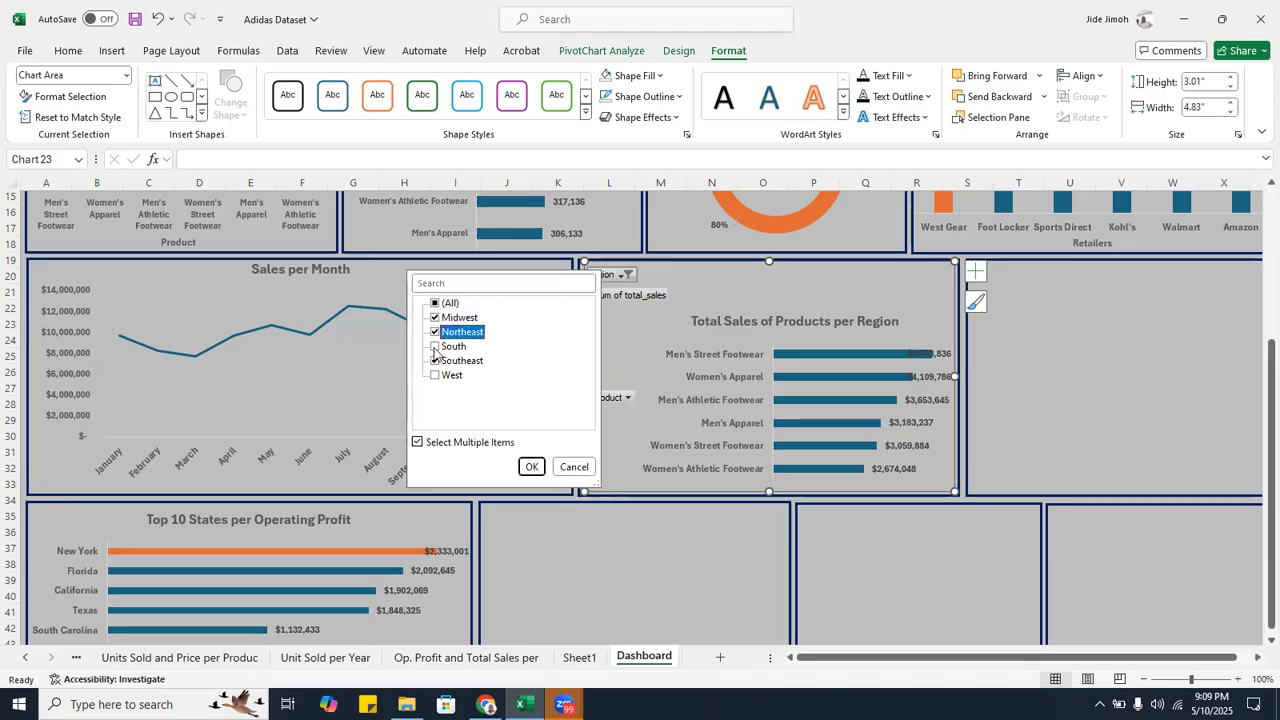
pyautogui.click(435, 347)
pyautogui.click(435, 376)
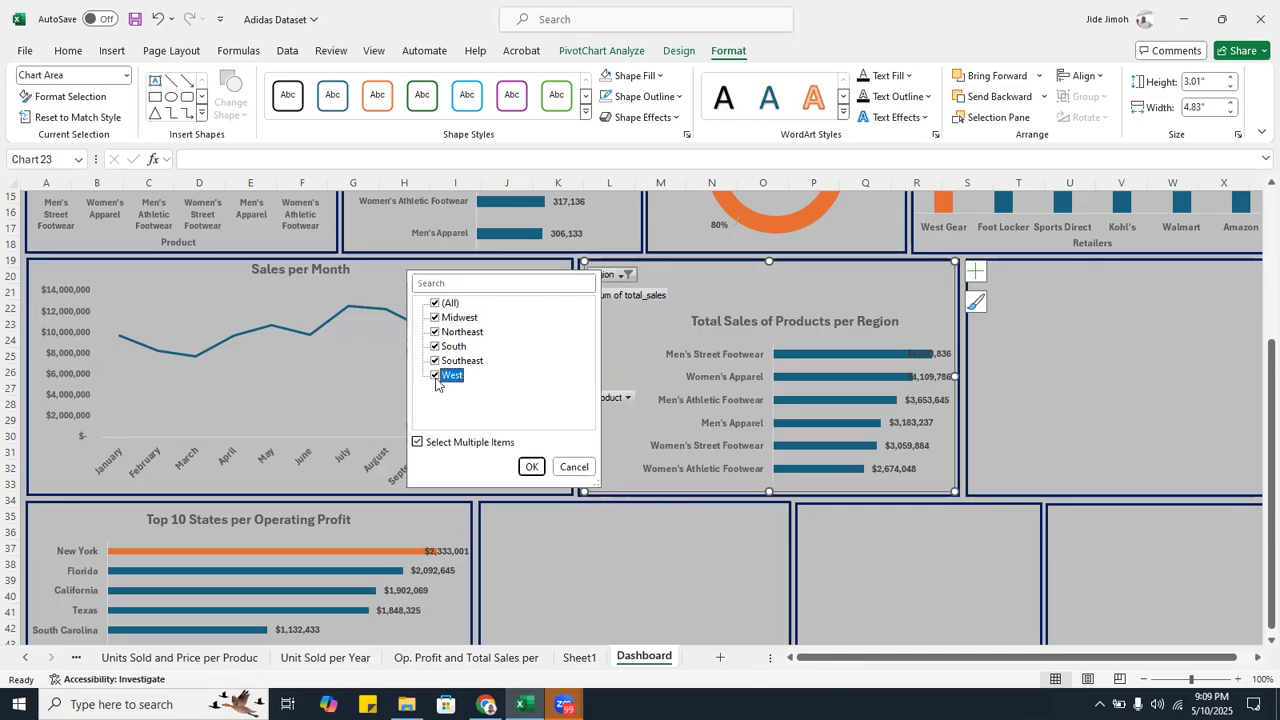
pyautogui.click(531, 467)
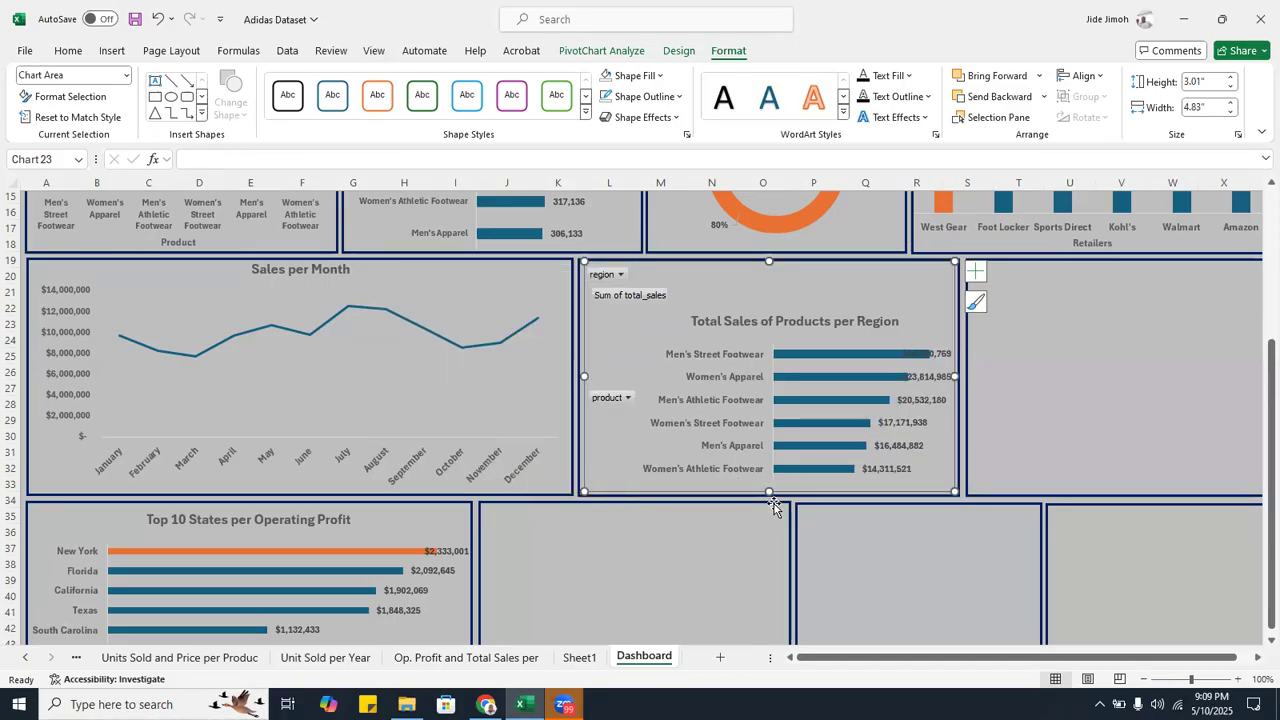
# - Copy the column chart on the Sales and Profit per Product sheet
pyautogui.rightClick(28, 660)
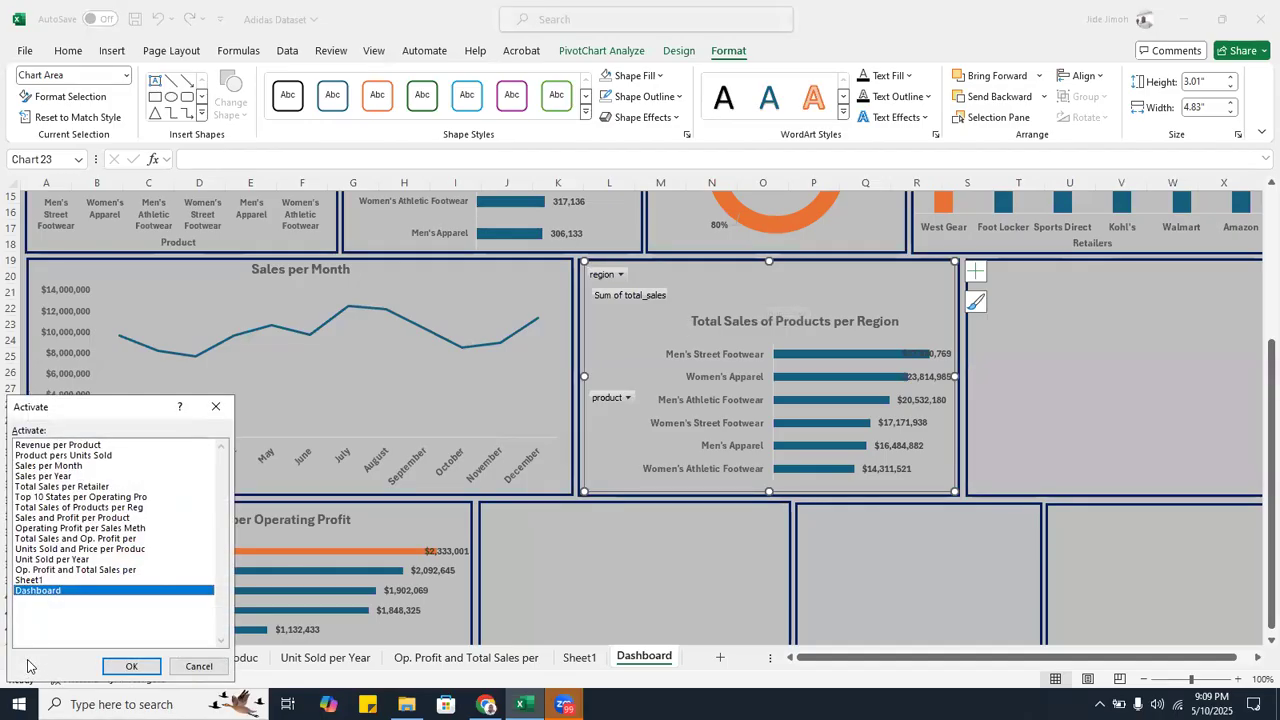
pyautogui.doubleClick(88, 519)
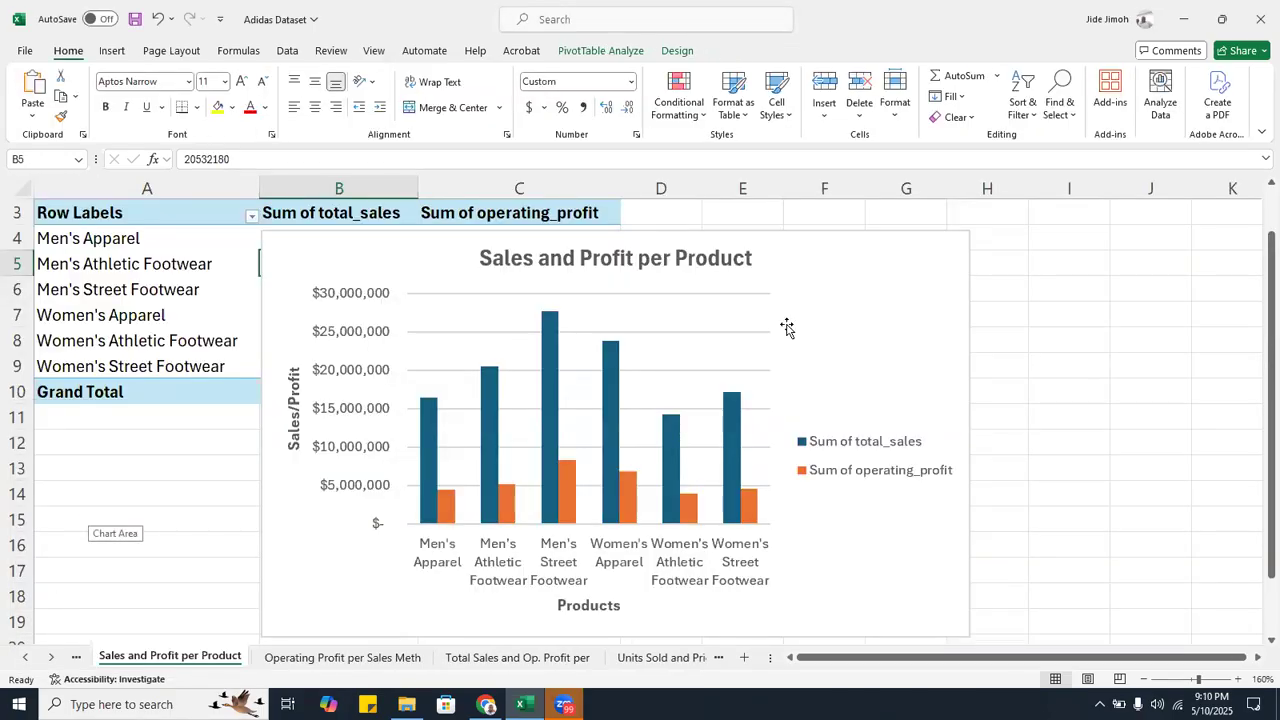
pyautogui.click(845, 305)
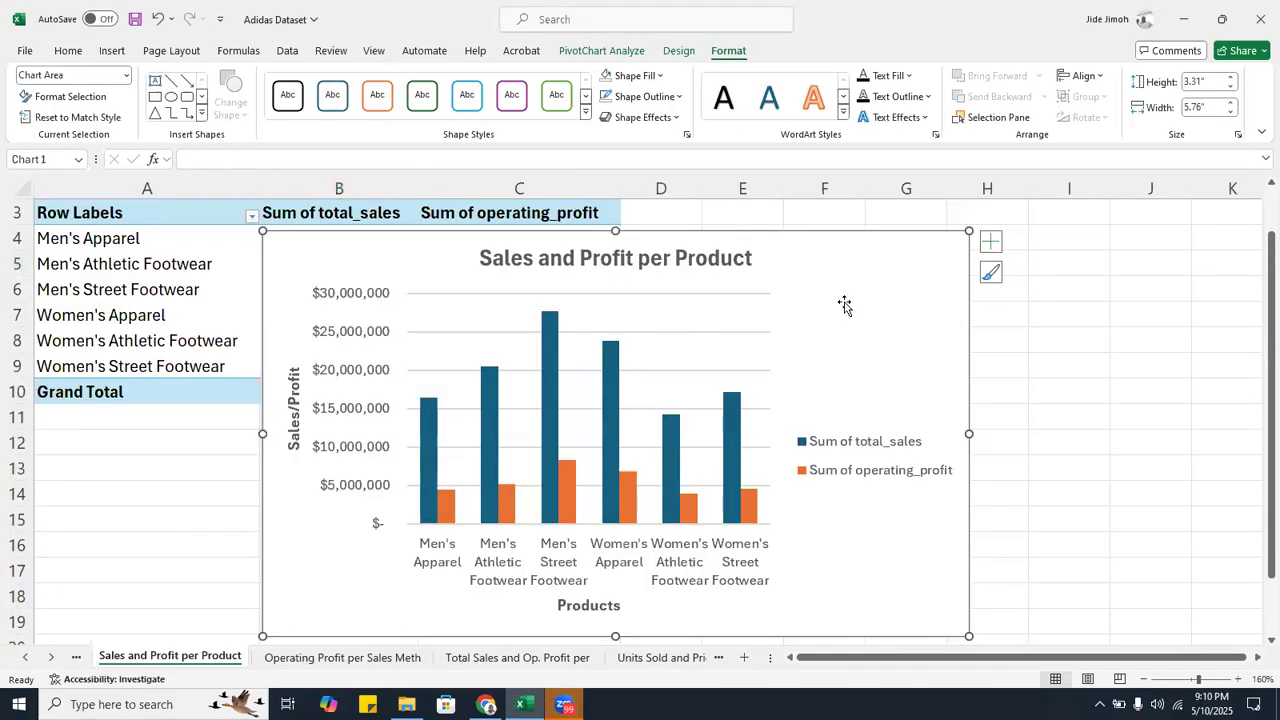
pyautogui.click(25, 657)
pyautogui.click(110, 660)
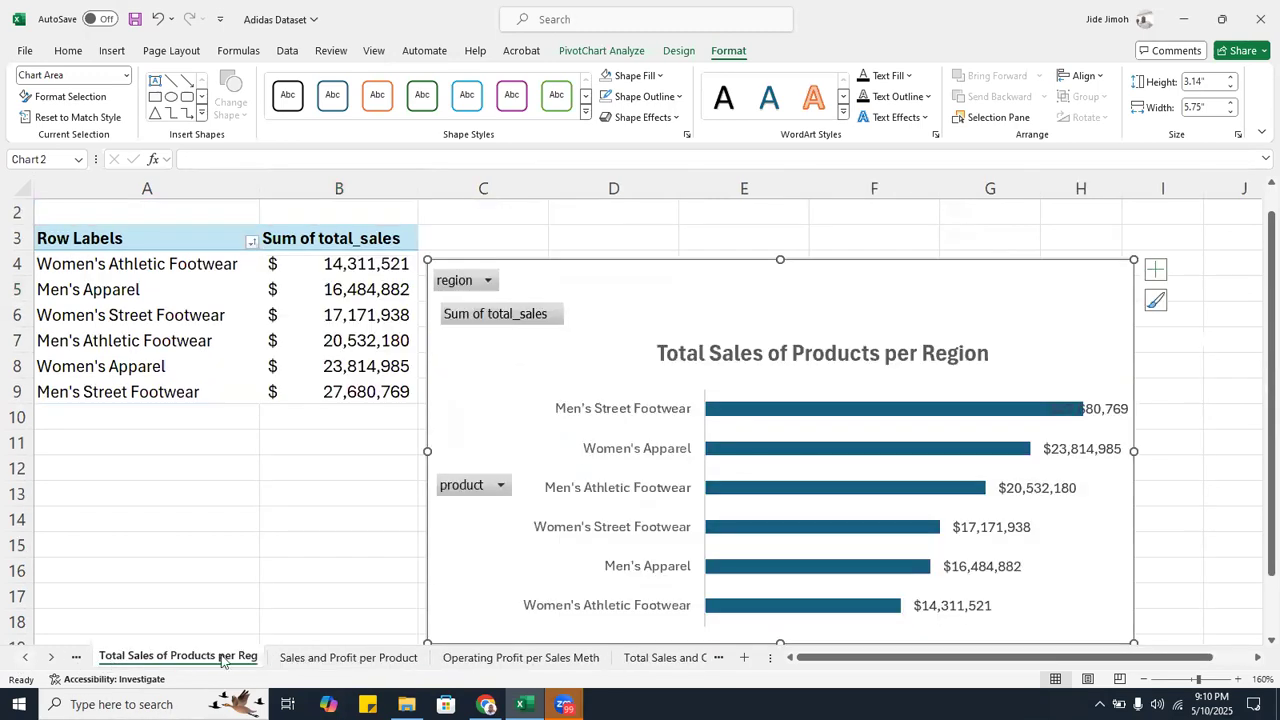
pyautogui.click(299, 658)
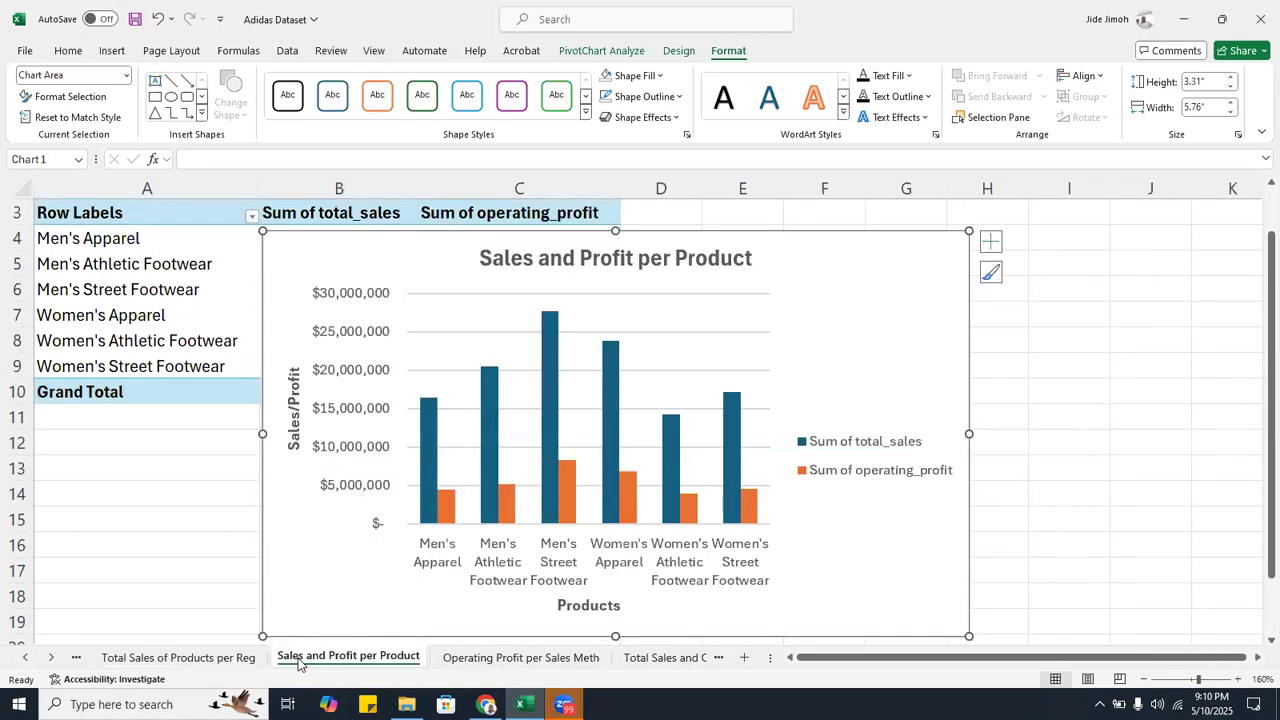
# - Paste the copied Sales and Profit per Product chart into the Dashboard sheet
pyautogui.rightClick(47, 656)
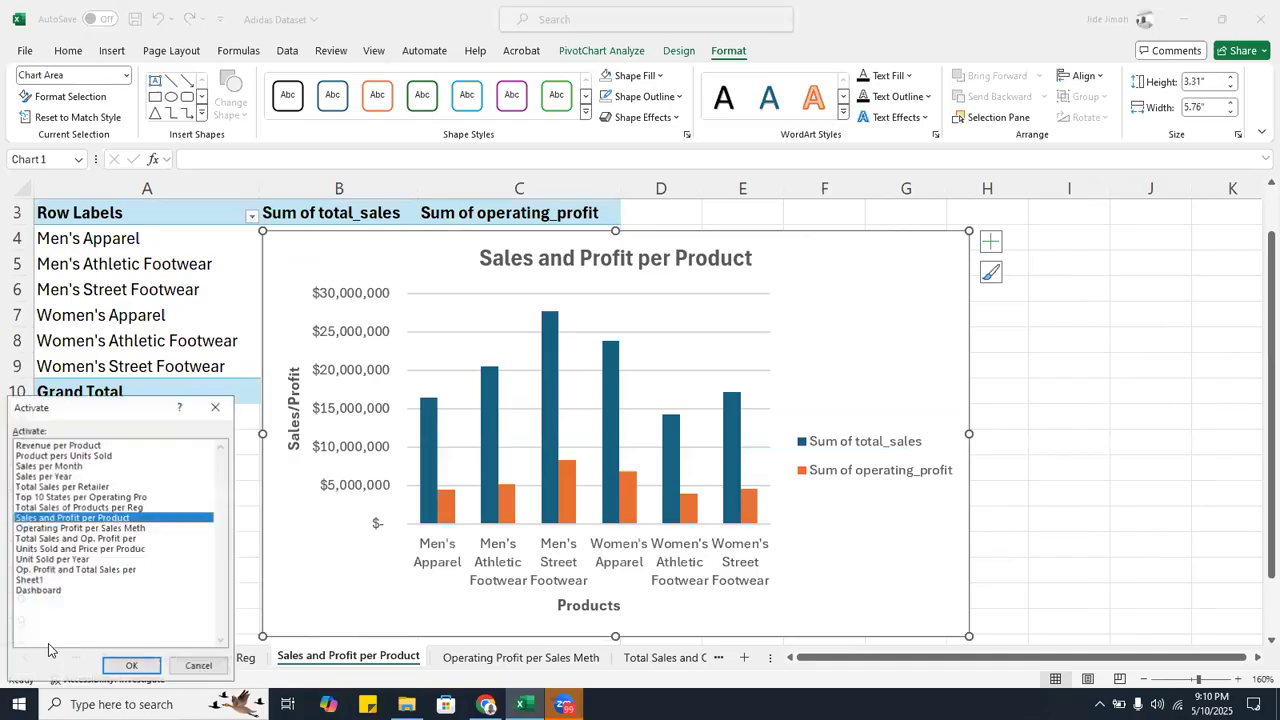
pyautogui.doubleClick(69, 590)
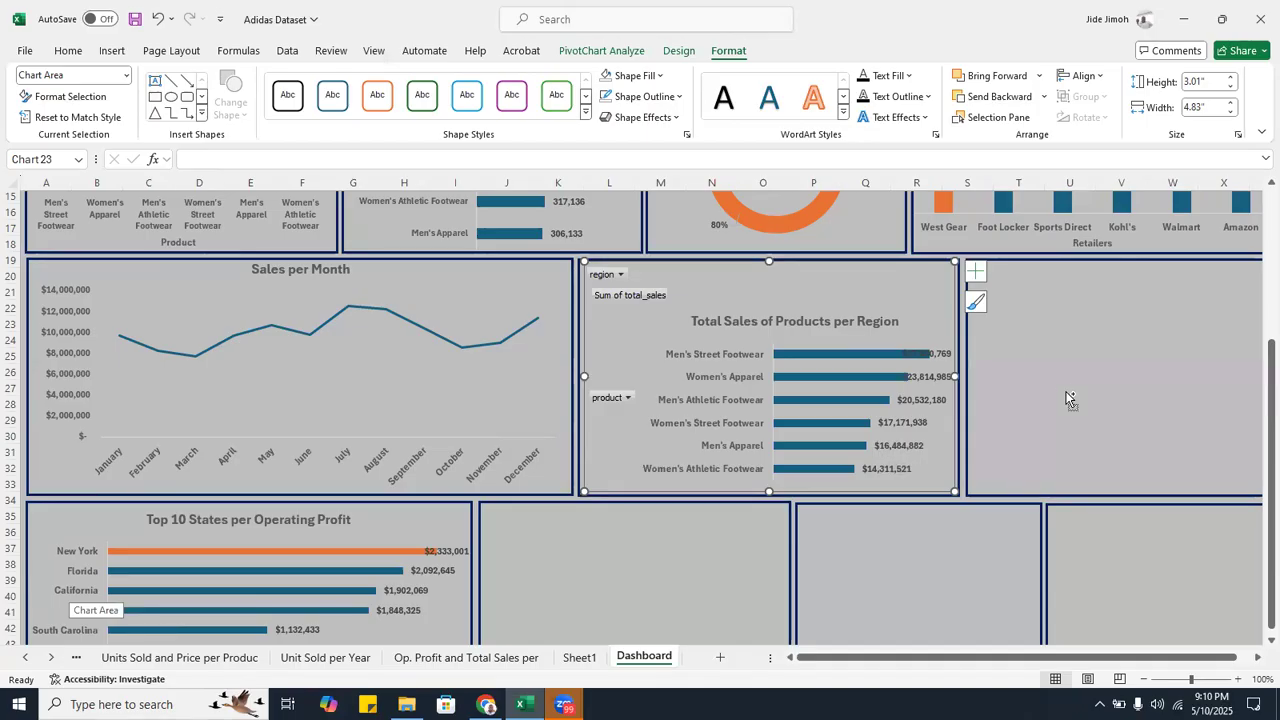
pyautogui.hotkey('ctrl', 'v')
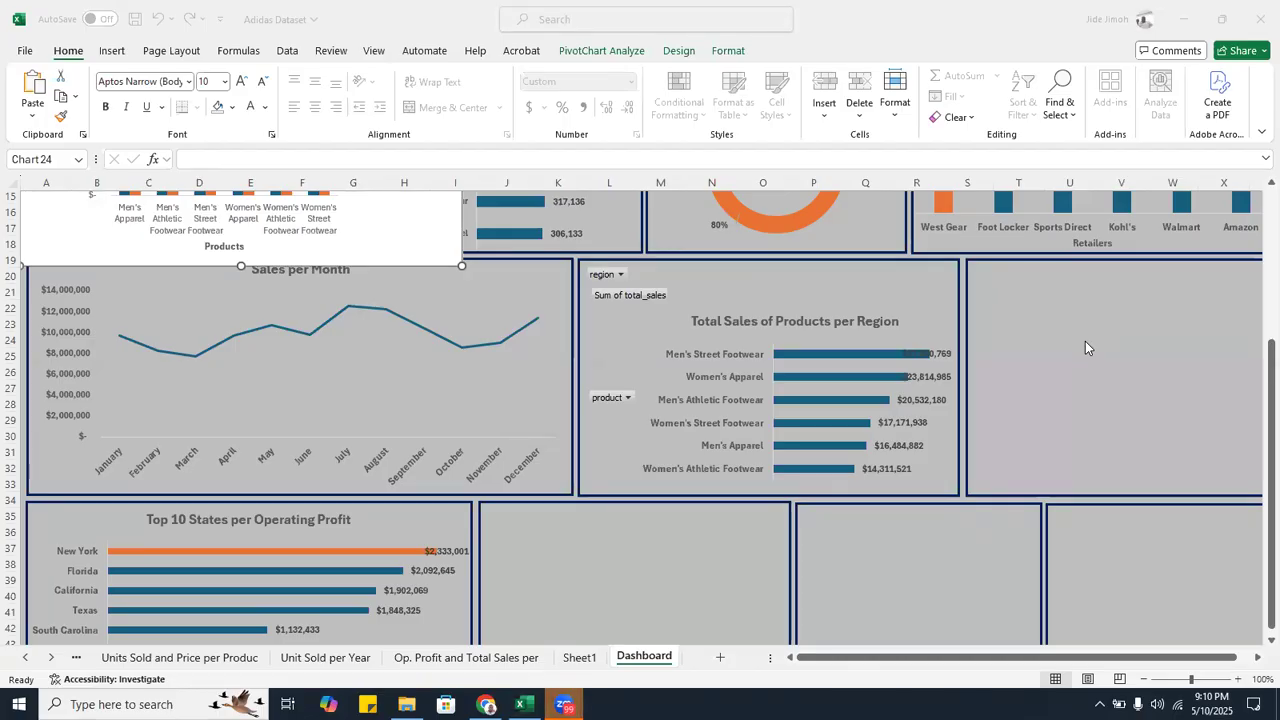
# - Move the pasted Sales and Profit per Product chart toward the empty panel beside Total Sales per Retailer
pyautogui.click(429, 212)
pyautogui.moveTo(412, 216); pyautogui.dragTo(980, 527)
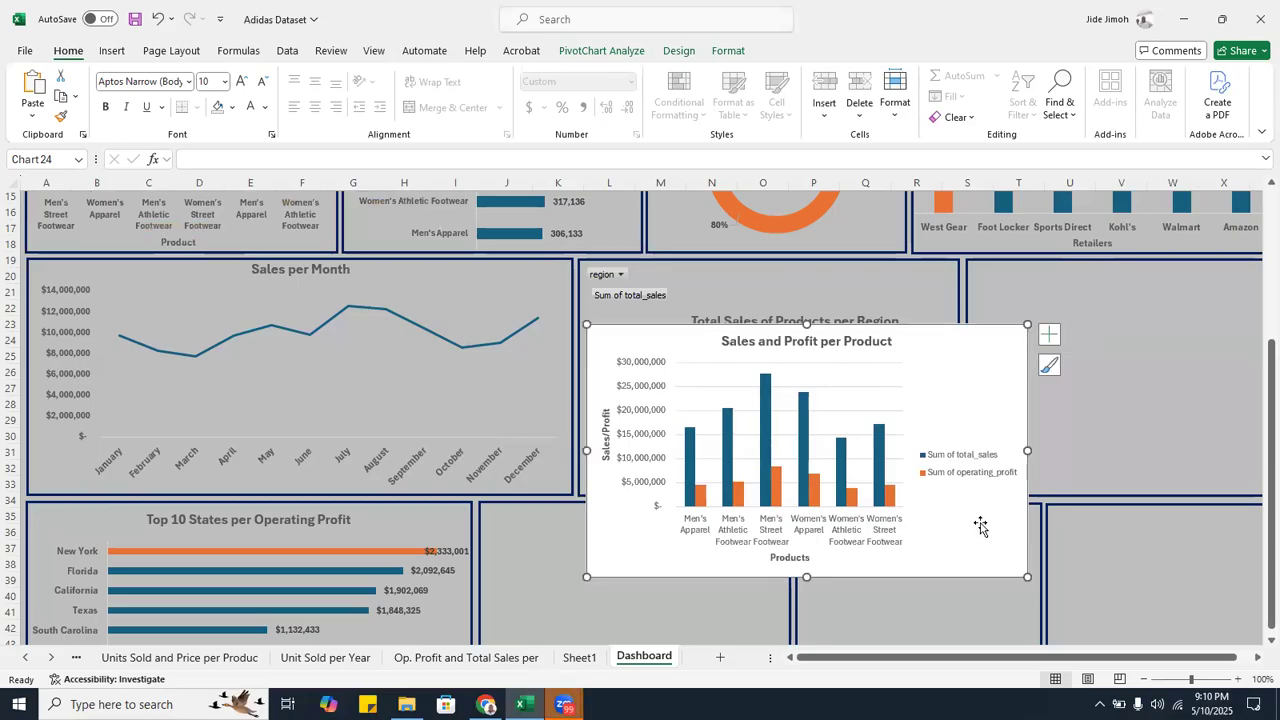
pyautogui.click(1255, 664)
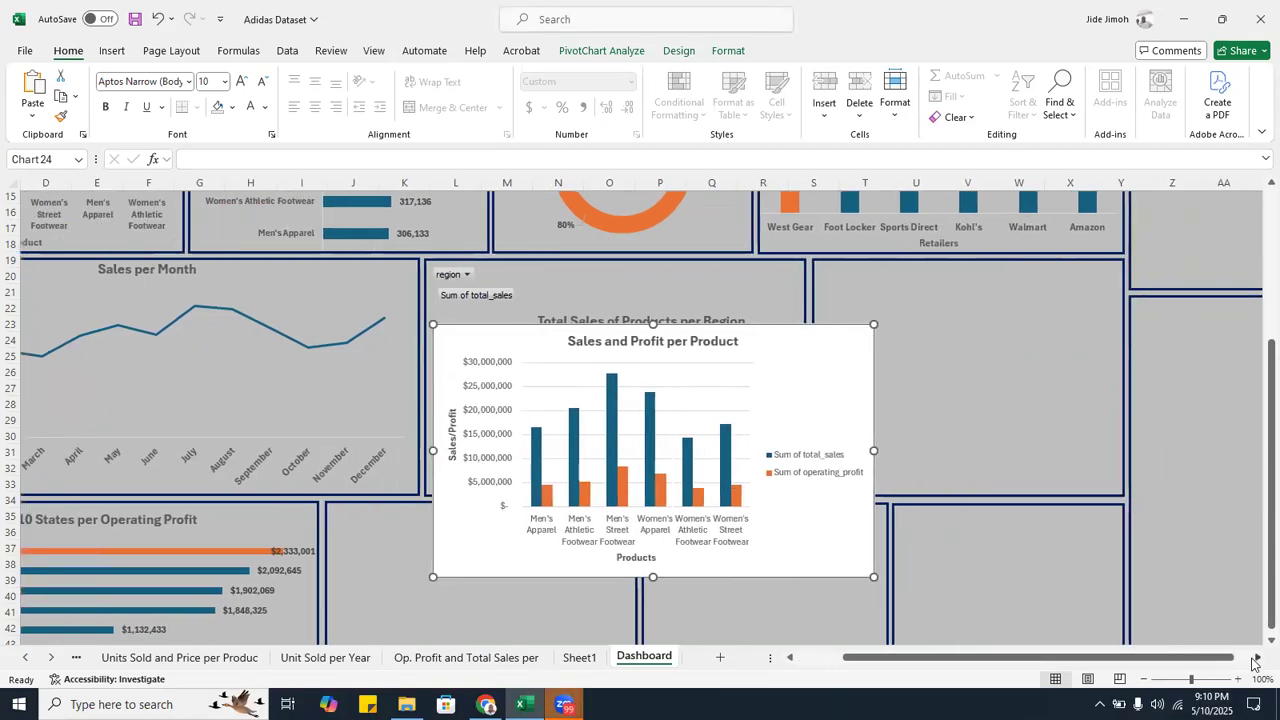
pyautogui.click(1255, 664)
pyautogui.scroll(2, 818, 322)
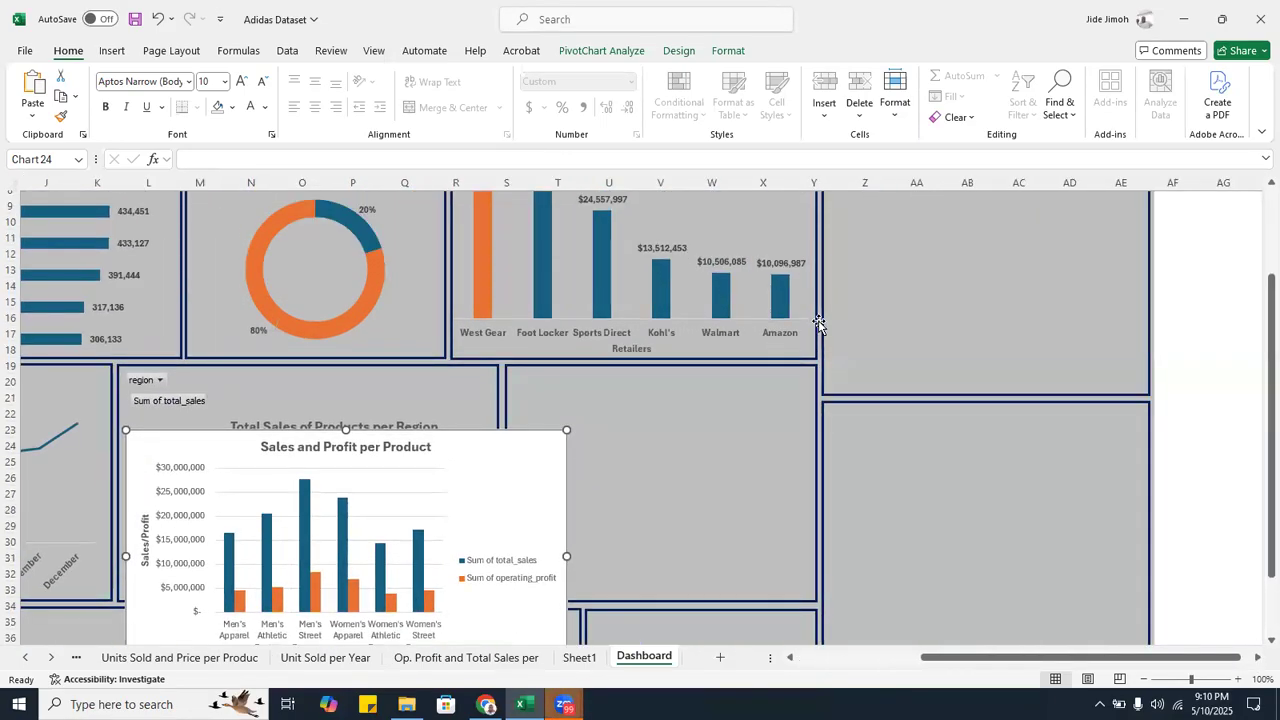
pyautogui.moveTo(506, 451); pyautogui.dragTo(862, 228)
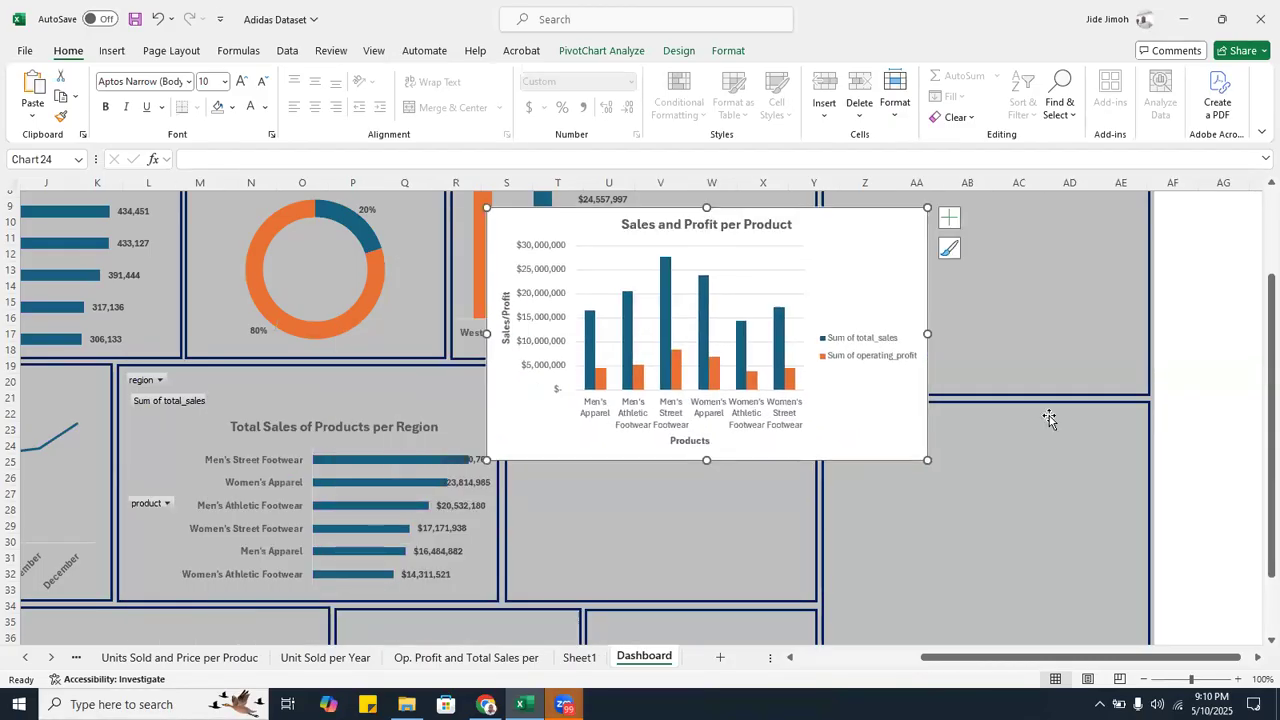
pyautogui.scroll(3, 1049, 418)
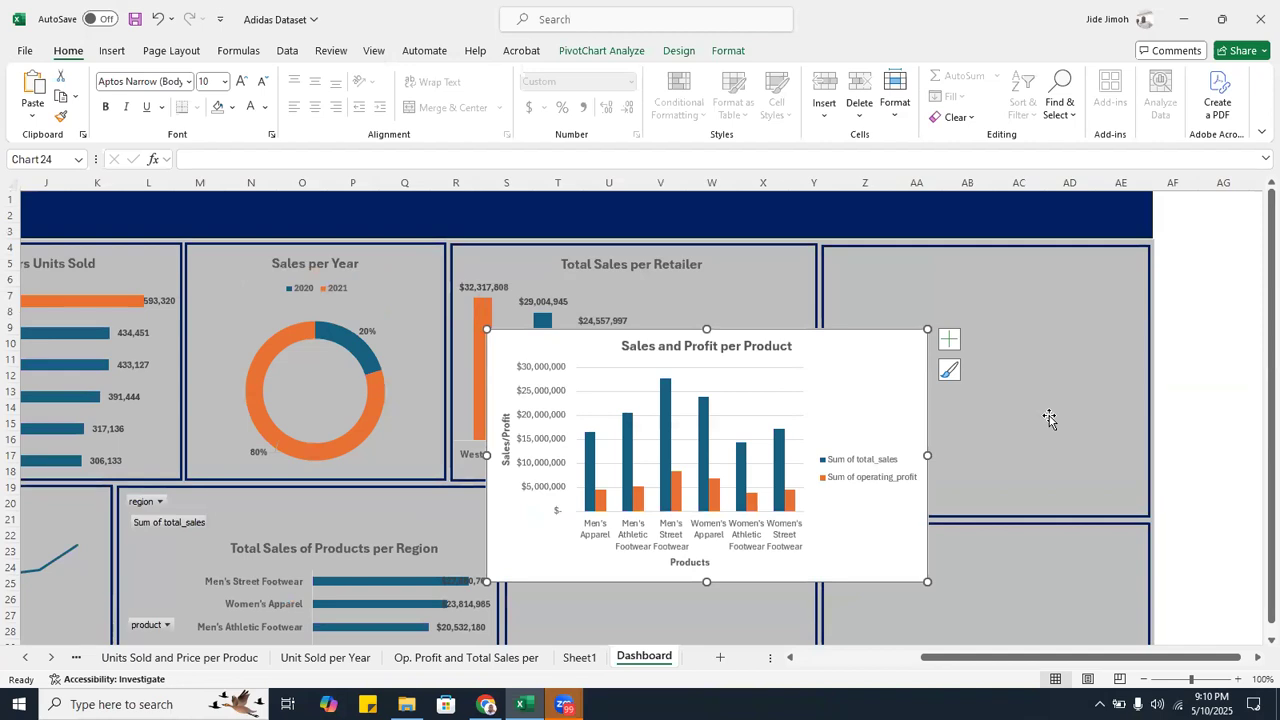
# - Remove the Sales and Profit per Product chart's fill and place it over the empty panel beside Total Sales per Retailer
pyautogui.click(734, 50)
pyautogui.click(606, 75)
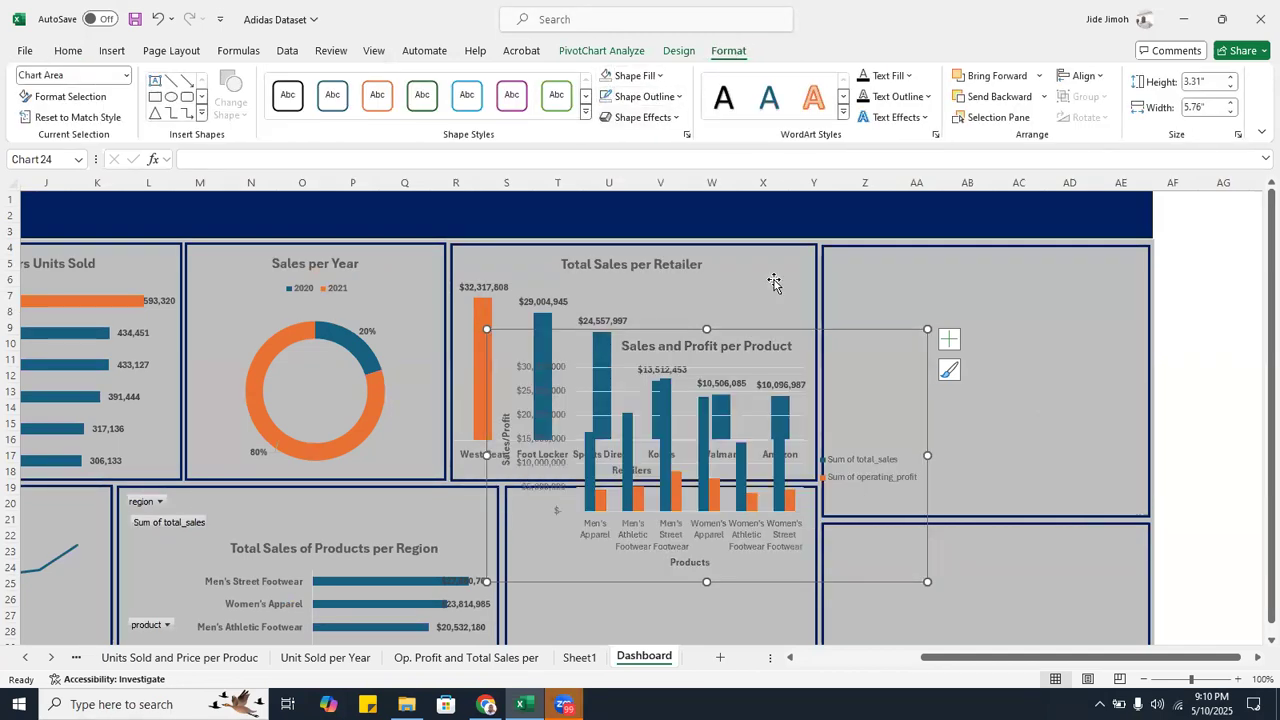
pyautogui.moveTo(791, 346)
pyautogui.mouseDown()
pyautogui.moveTo(948, 313)
pyautogui.moveTo(1030, 250)
pyautogui.moveTo(1107, 256)
pyautogui.mouseUp()
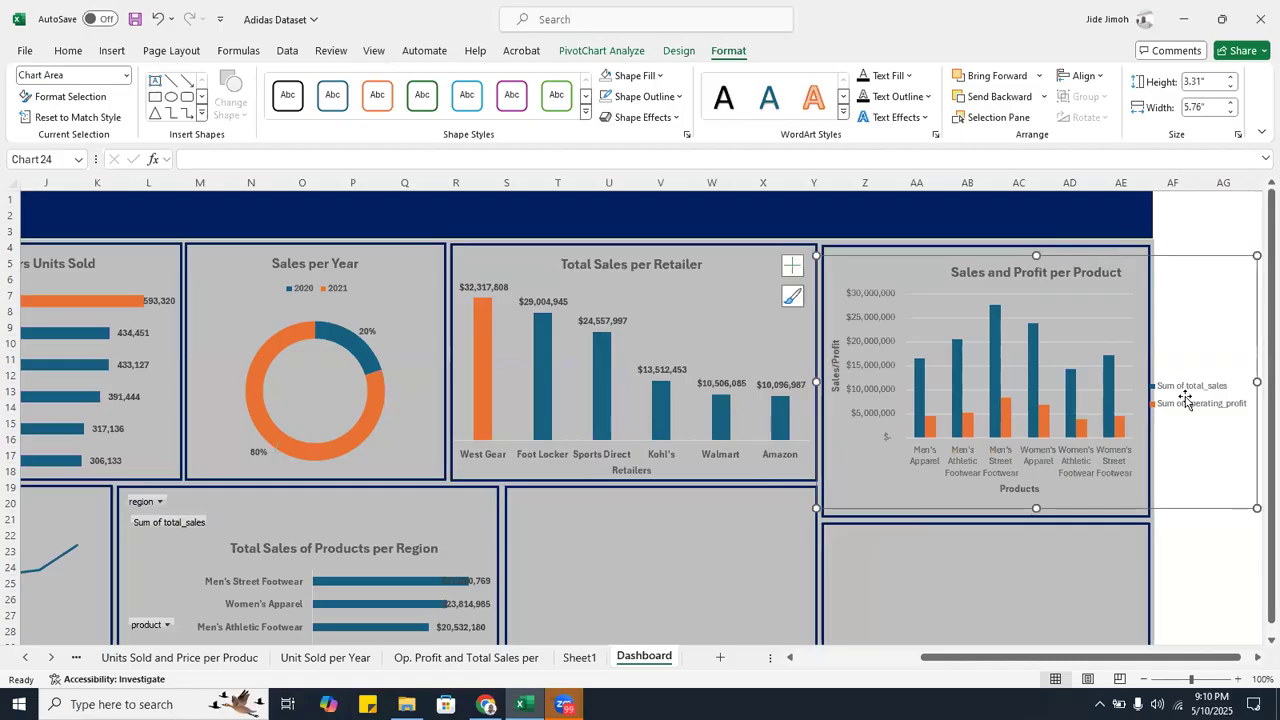
# - Set the Sales and Profit per Product chart's legend position to Top
pyautogui.click(794, 267)
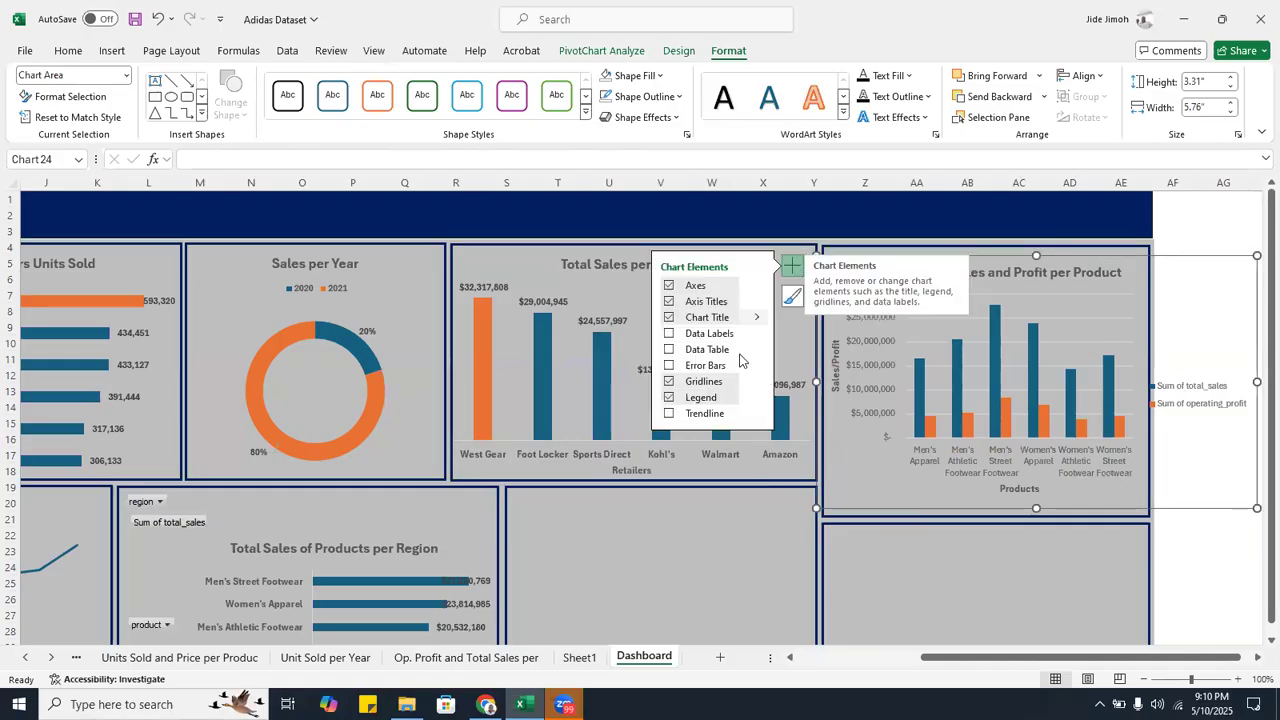
pyautogui.click(754, 402)
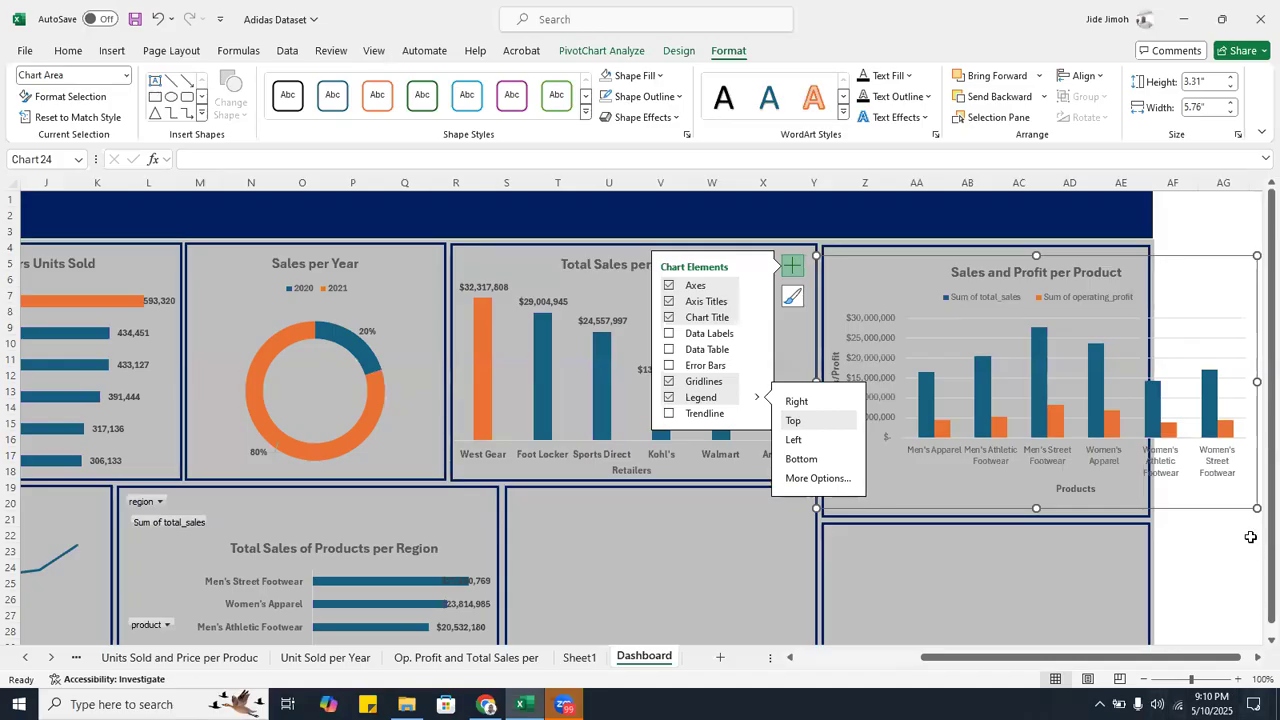
# - Resize the Sales and Profit per Product chart to about 4.26" wide and 3.51" high and align it within its panel
pyautogui.click(1256, 660)
pyautogui.click(1256, 660)
pyautogui.click(1256, 660)
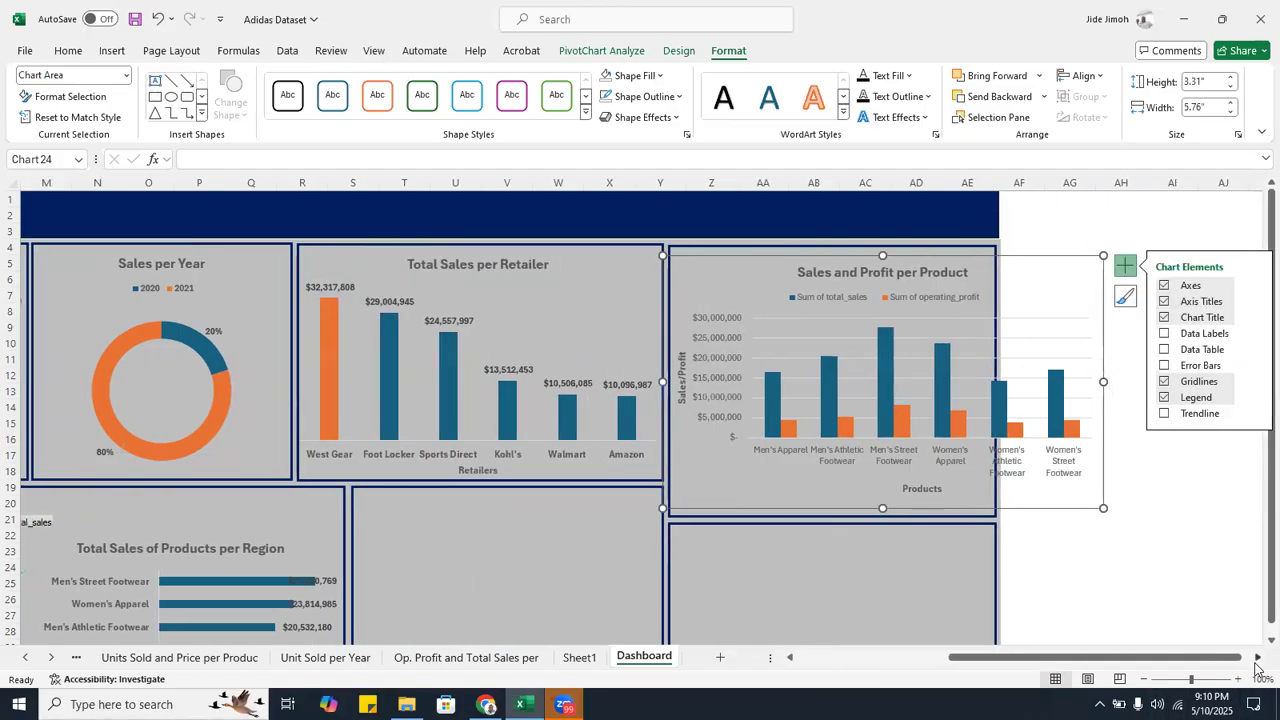
pyautogui.moveTo(1100, 503); pyautogui.dragTo(987, 511)
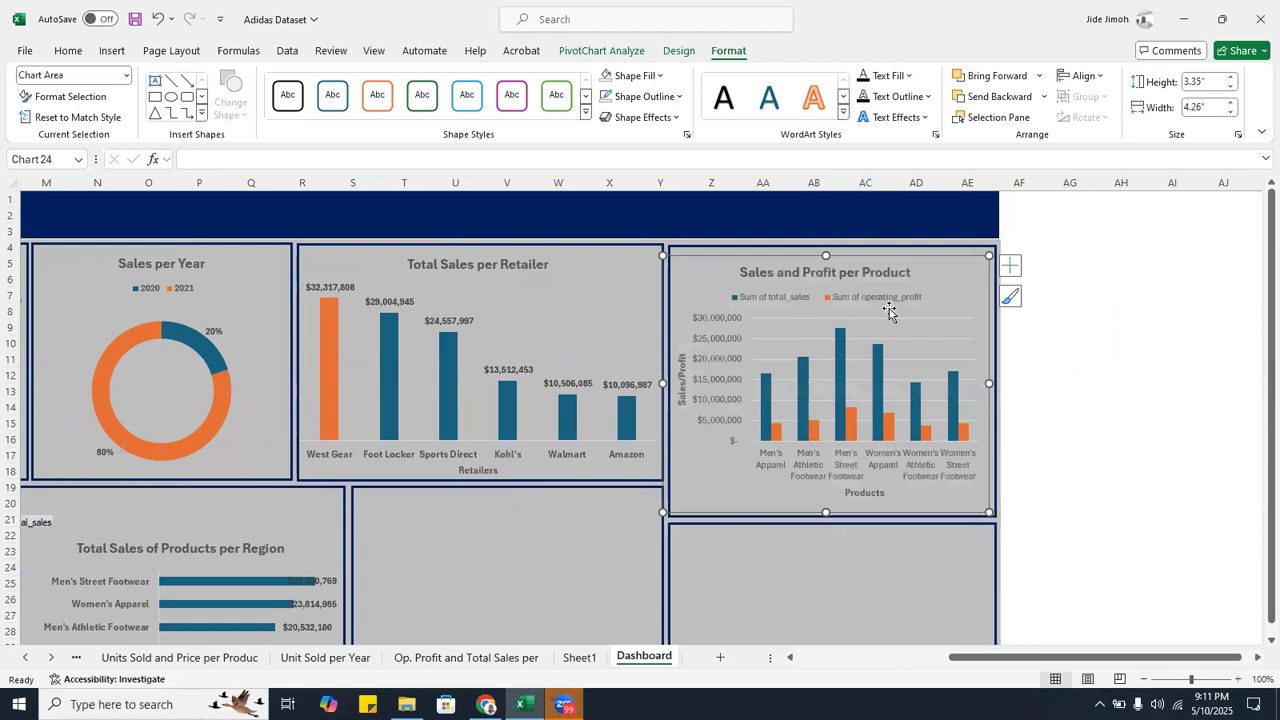
pyautogui.moveTo(893, 259); pyautogui.dragTo(898, 249)
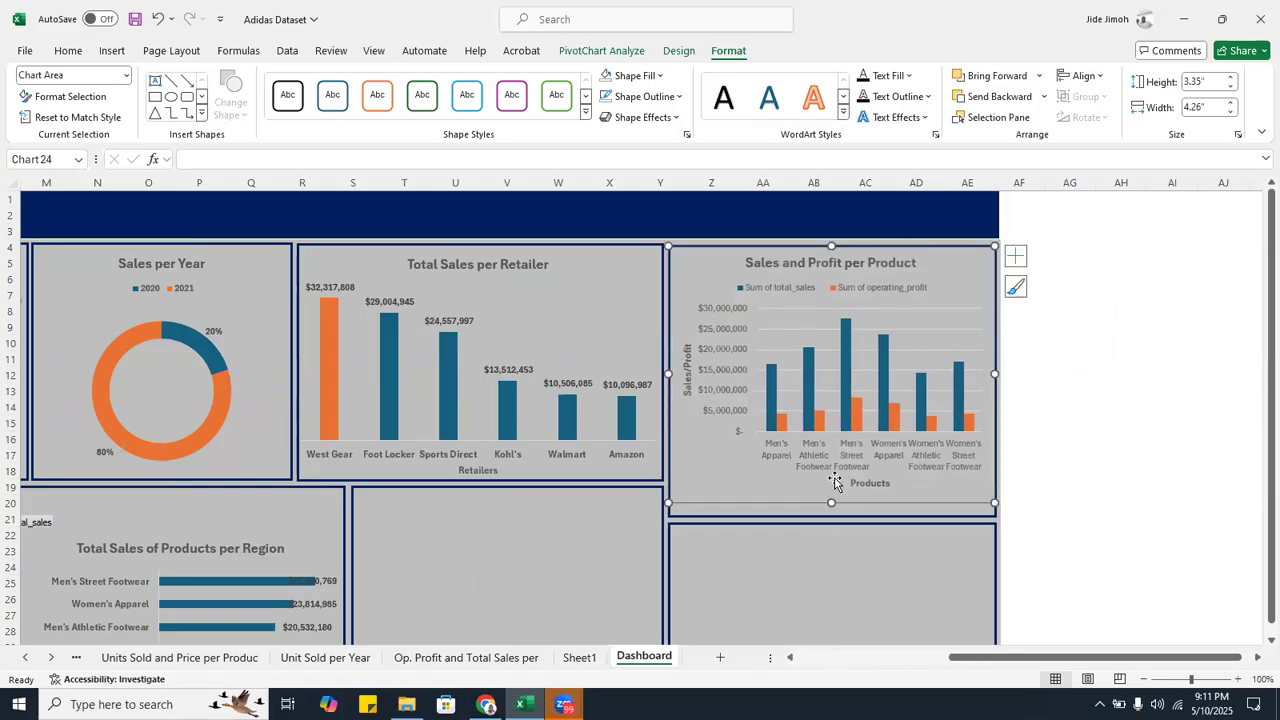
pyautogui.moveTo(830, 502); pyautogui.dragTo(829, 514)
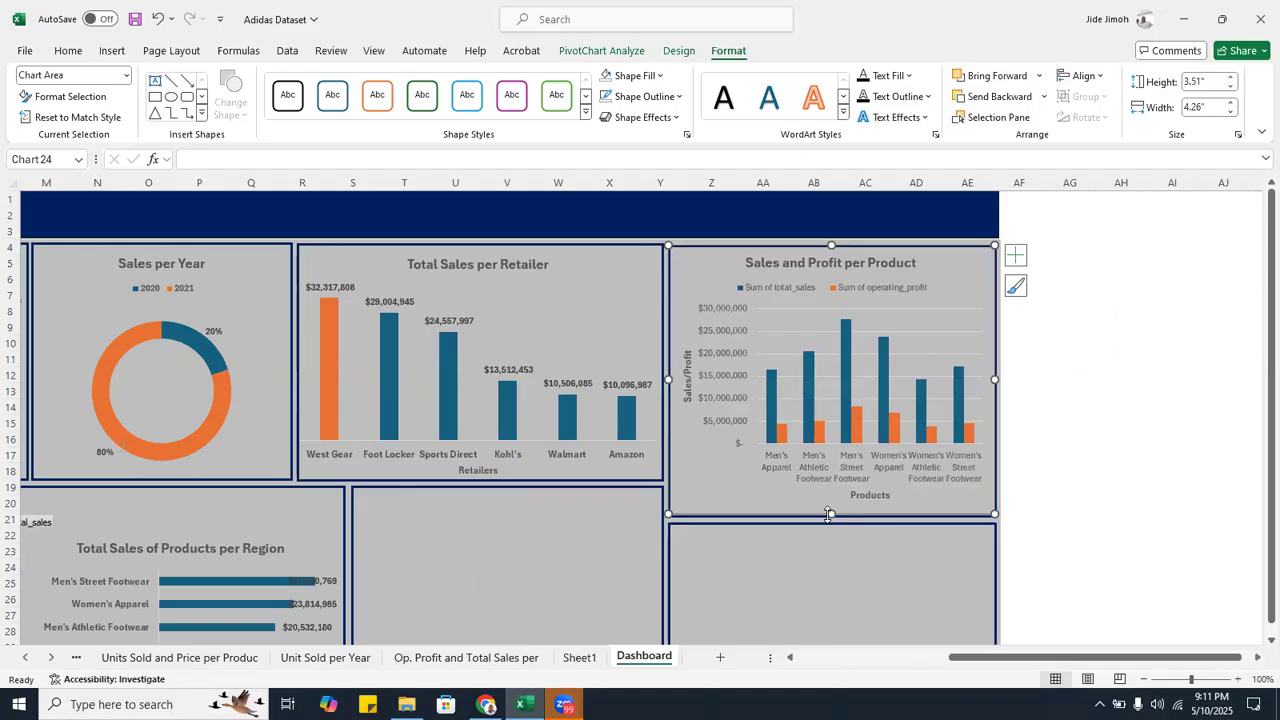
# - Copy the doughnut chart on the Operating Profit per Sales Method sheet
pyautogui.rightClick(42, 656)
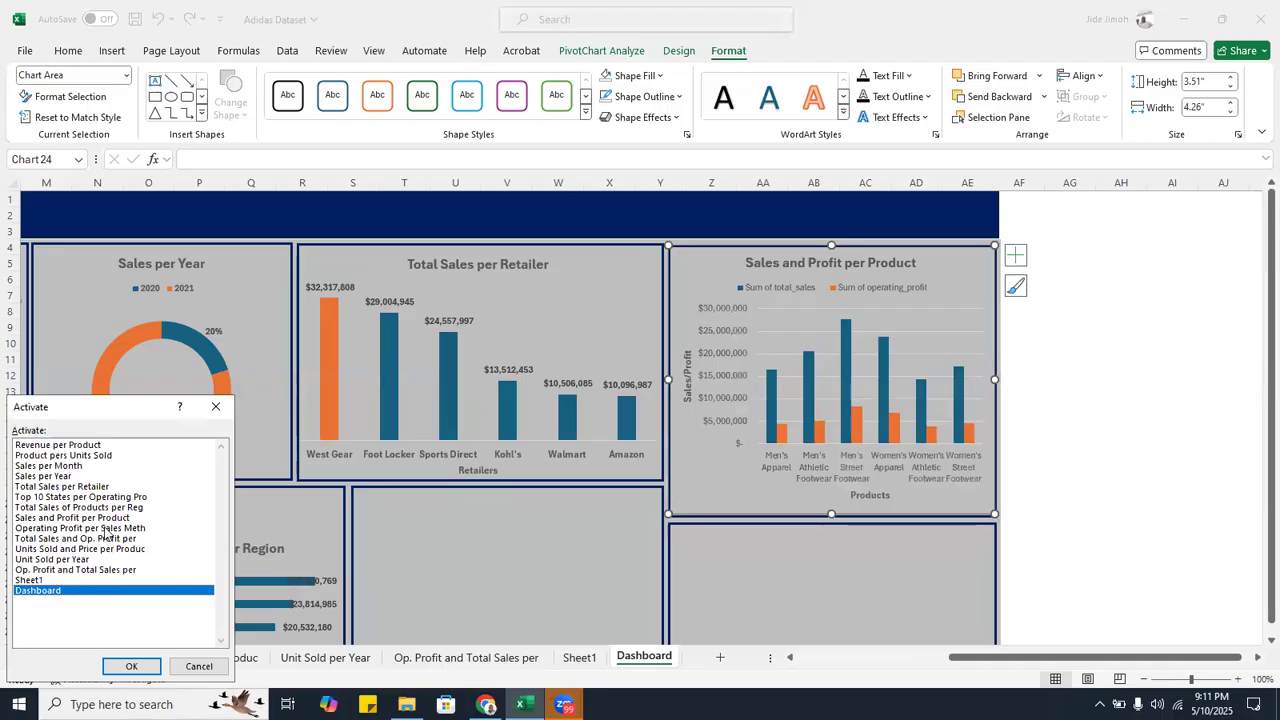
pyautogui.doubleClick(96, 530)
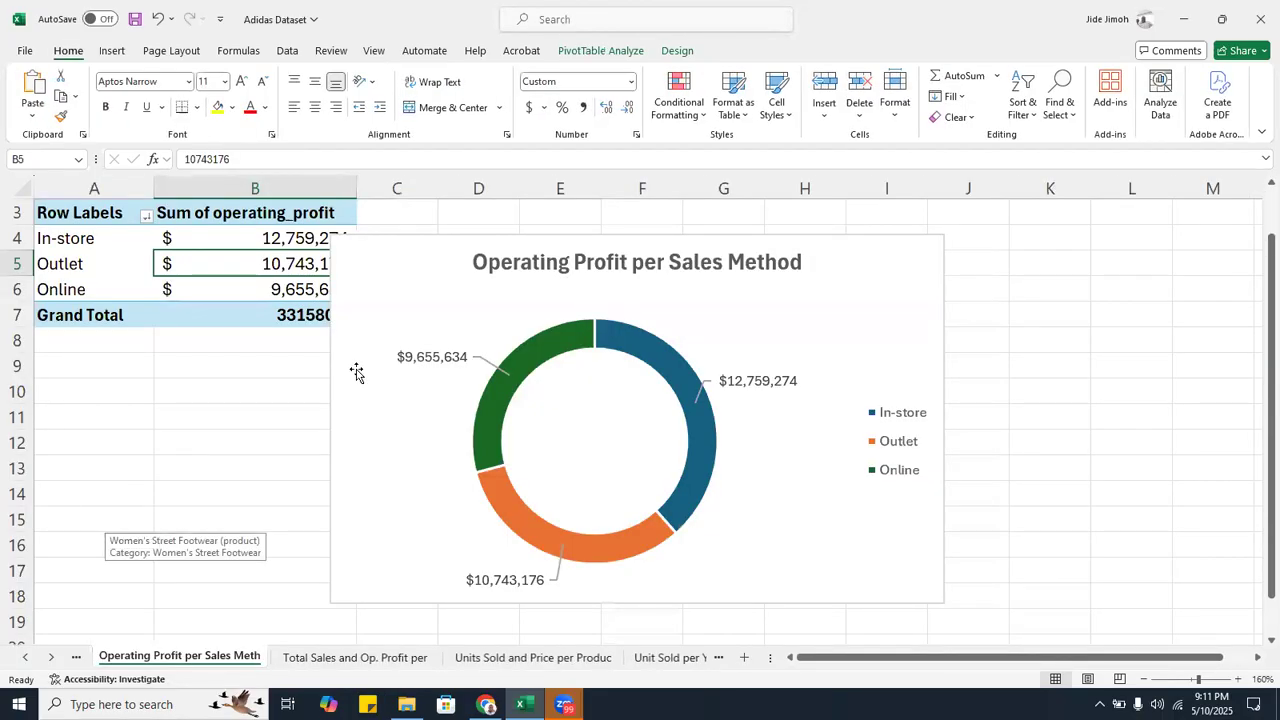
pyautogui.click(389, 315)
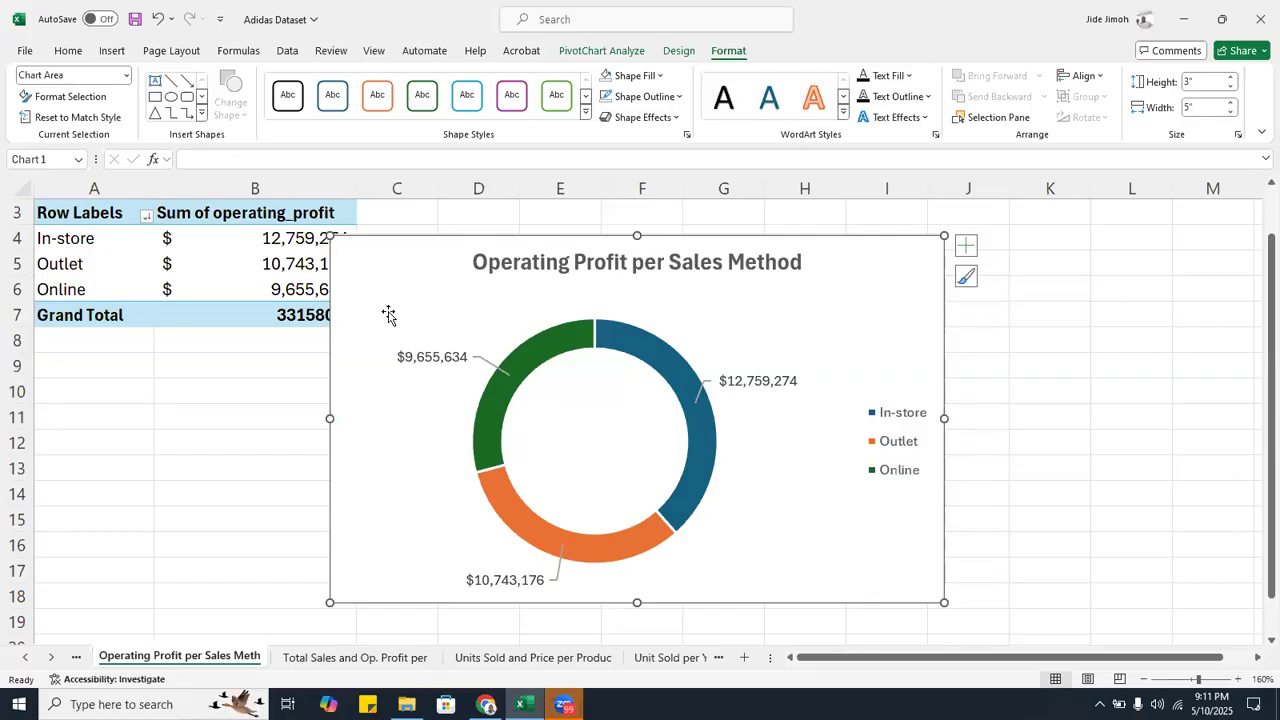
# - Return to the Dashboard sheet
pyautogui.rightClick(30, 662)
pyautogui.doubleClick(38, 591)
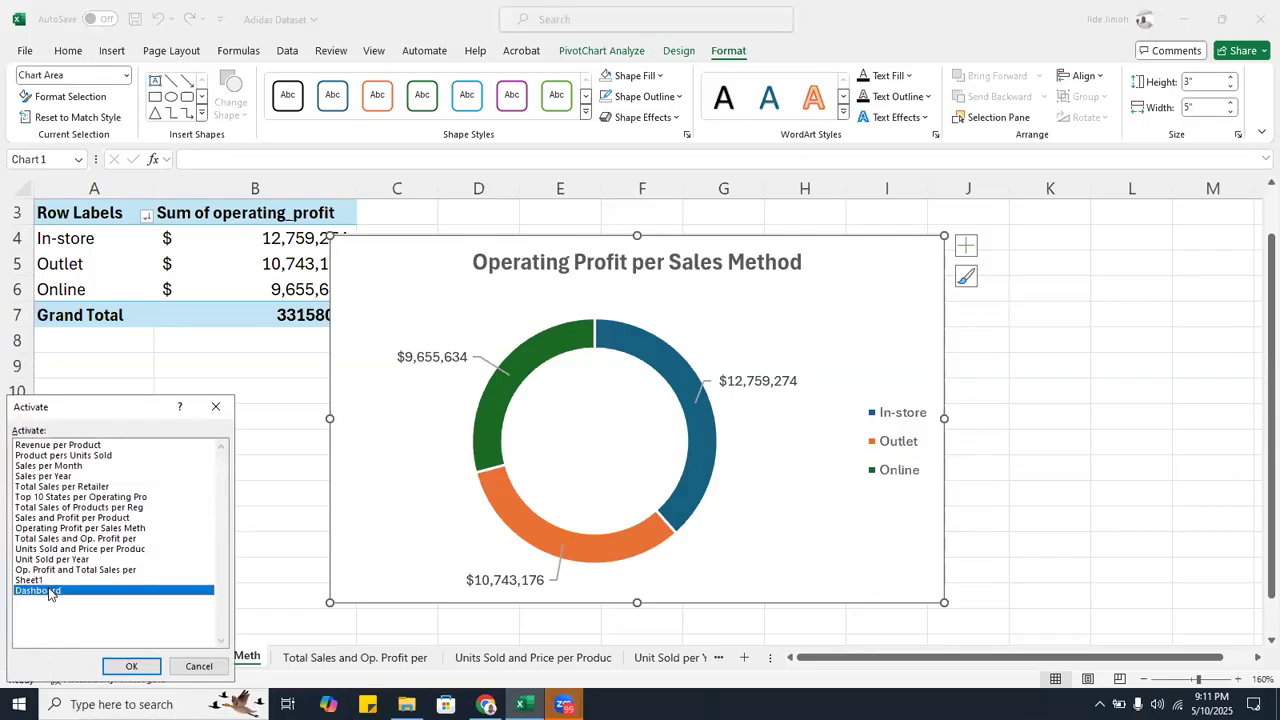
pyautogui.scroll(-3, 330, 453)
pyautogui.scroll(-3, 329, 454)
pyautogui.scroll(2, 329, 454)
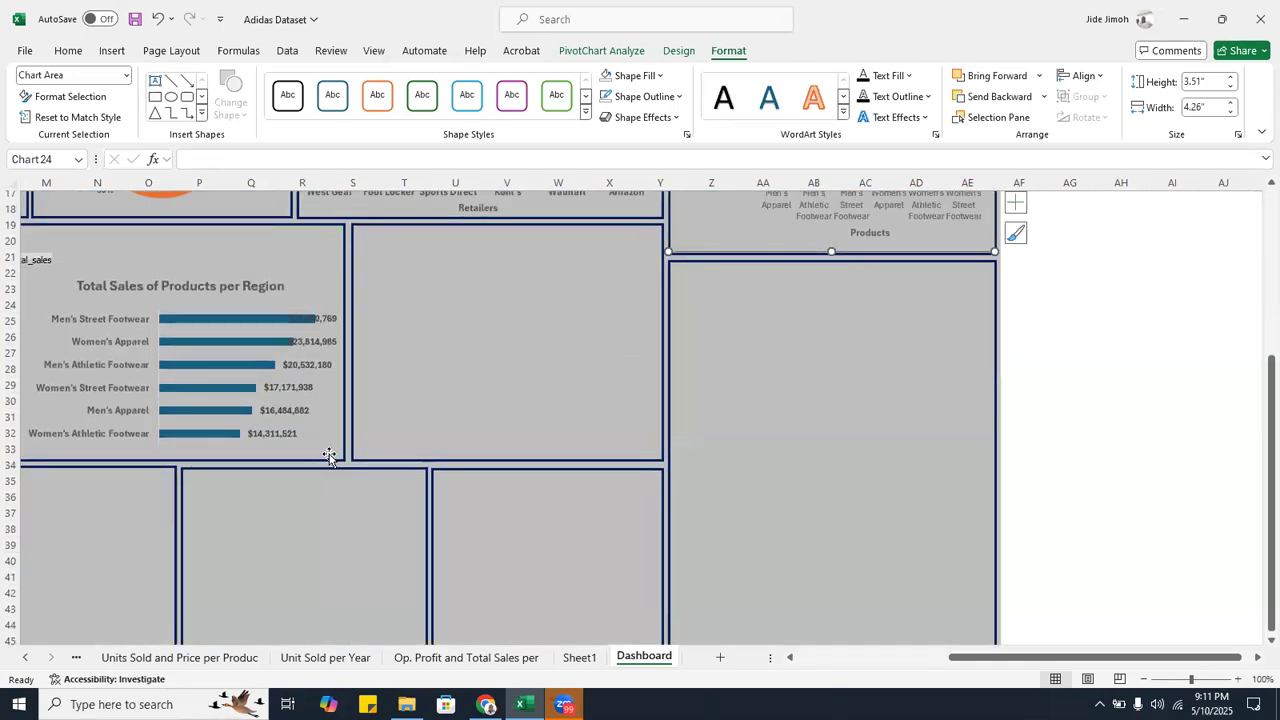
pyautogui.moveTo(778, 233); pyautogui.dragTo(551, 540)
pyautogui.scroll(1, 551, 543)
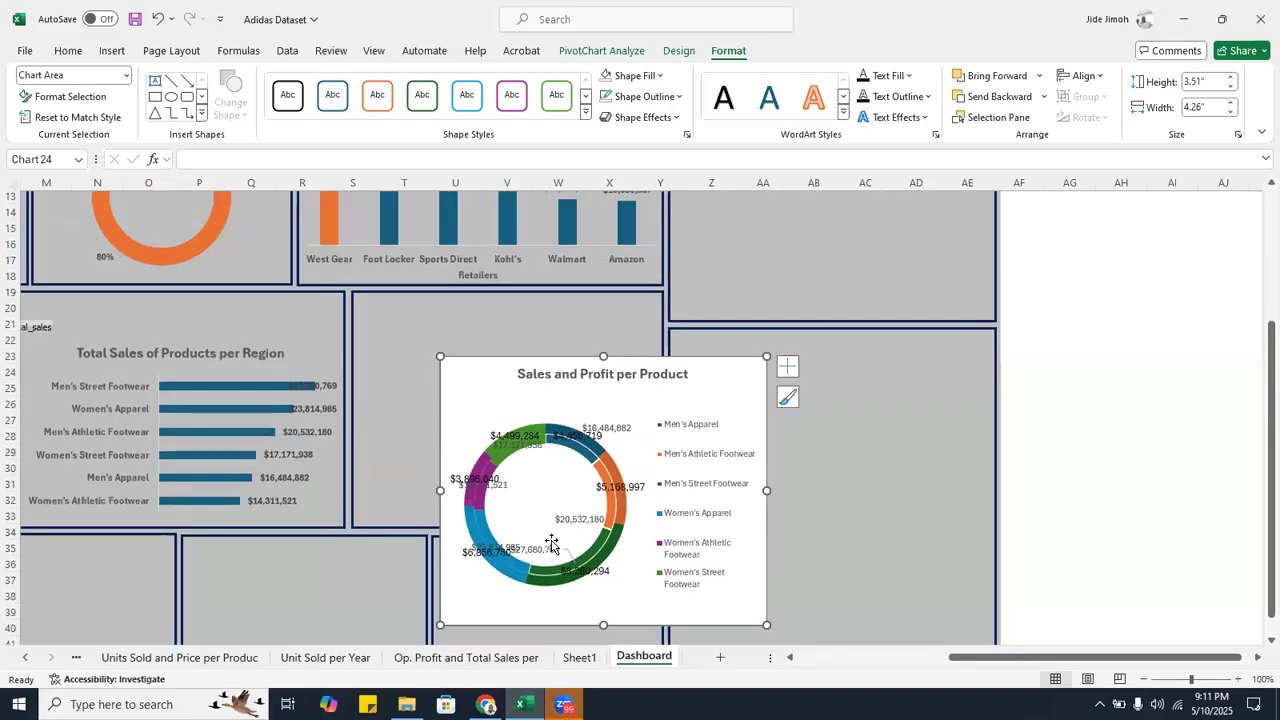
pyautogui.hotkey('ctrl', 'z')
pyautogui.hotkey('ctrl', 'z')
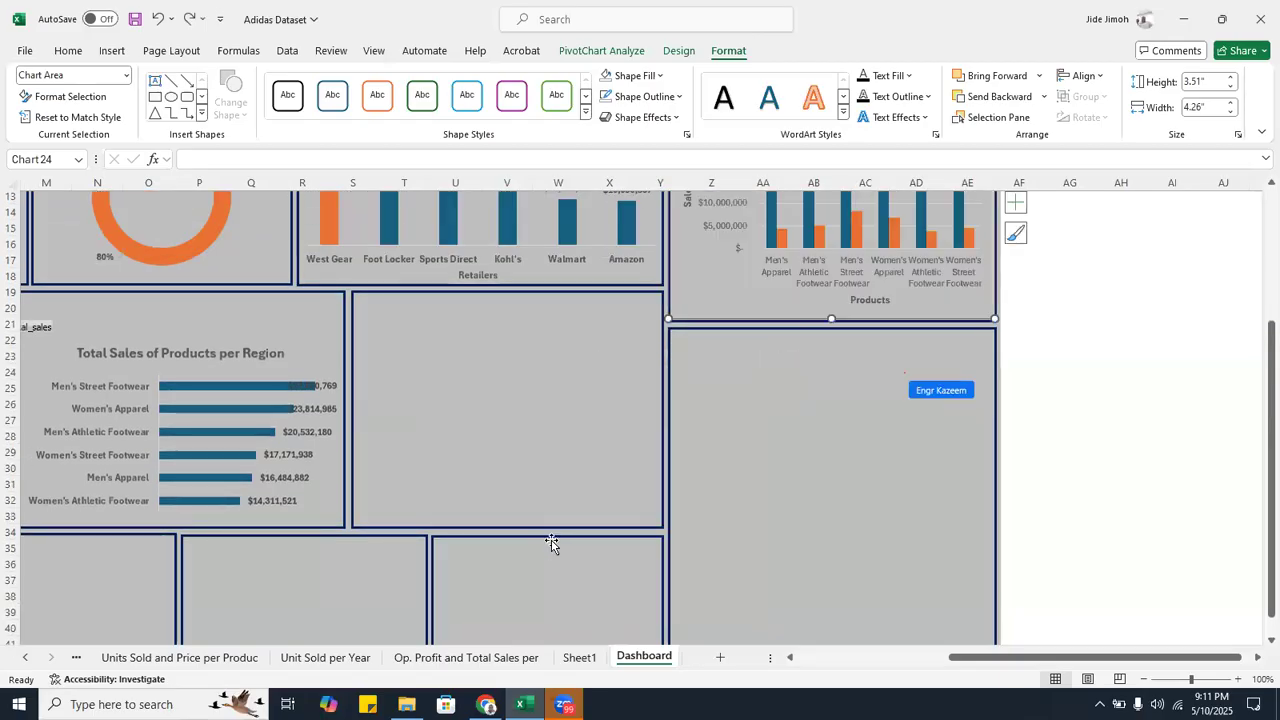
# - Paste the Operating Profit per Sales Method chart into the dashboard and move it over the Total Sales of Products per Region panel
pyautogui.click(551, 365)
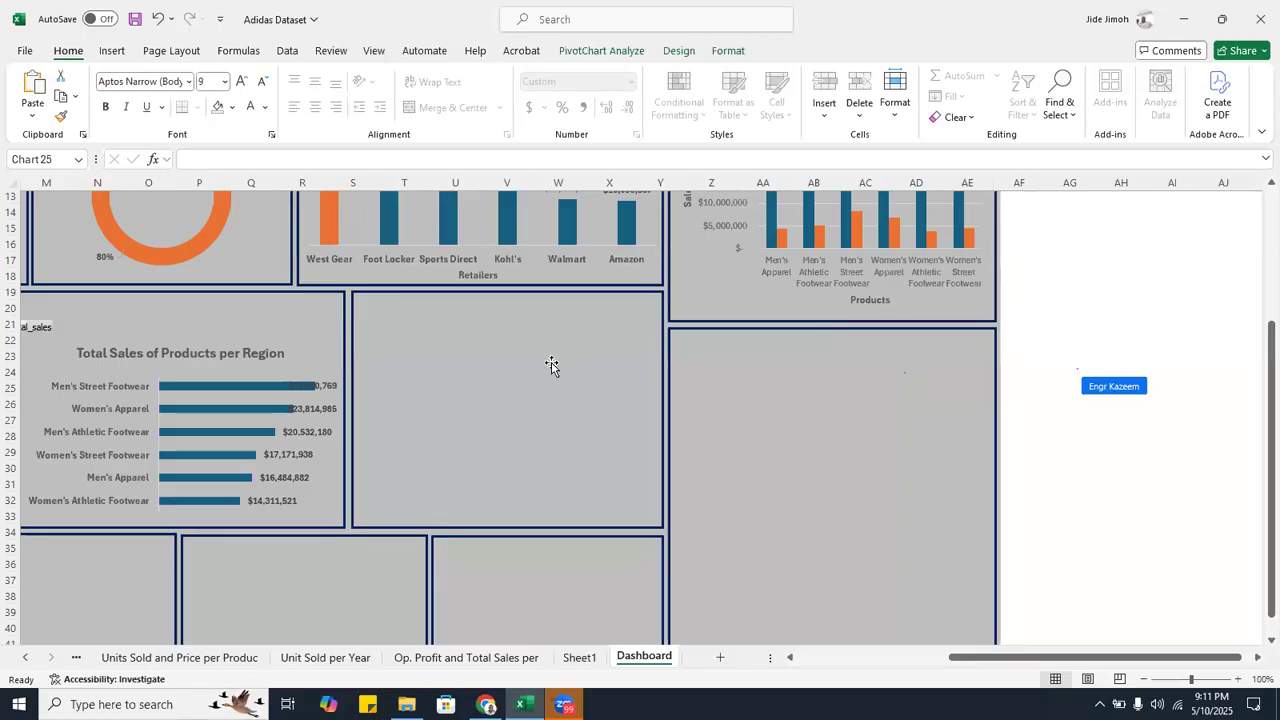
pyautogui.scroll(4, 551, 365)
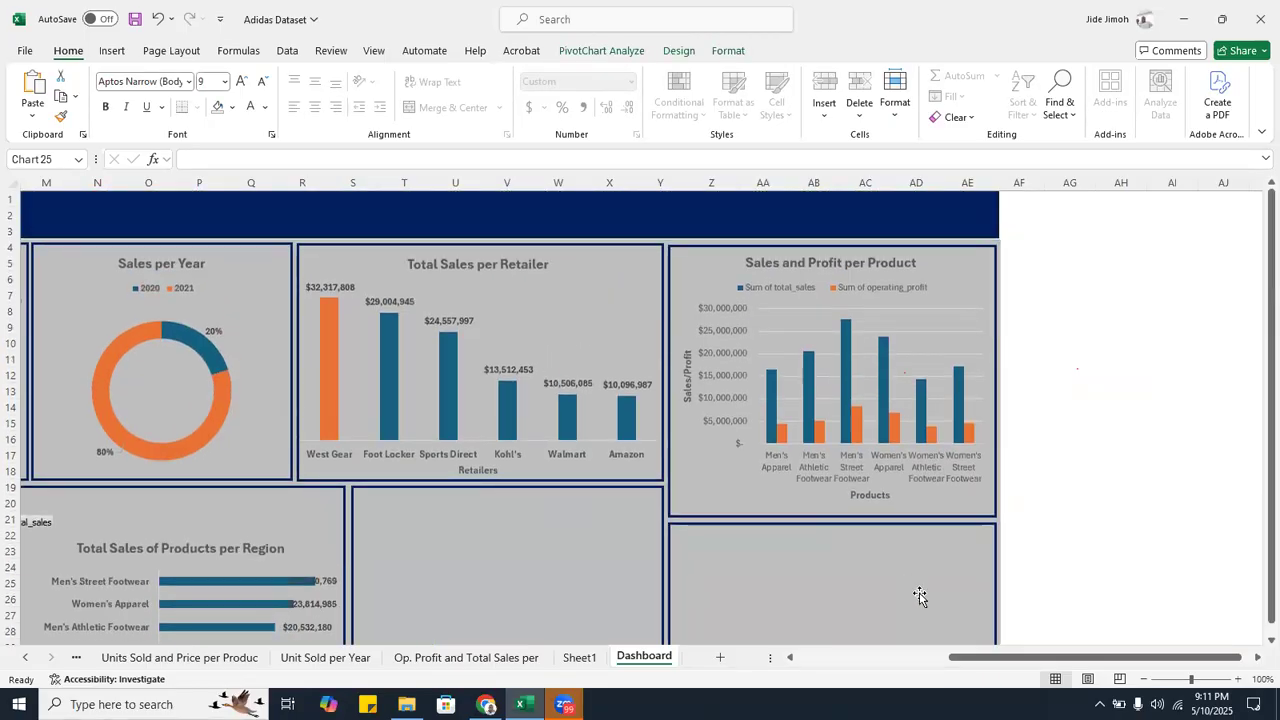
pyautogui.moveTo(970, 658); pyautogui.dragTo(805, 655)
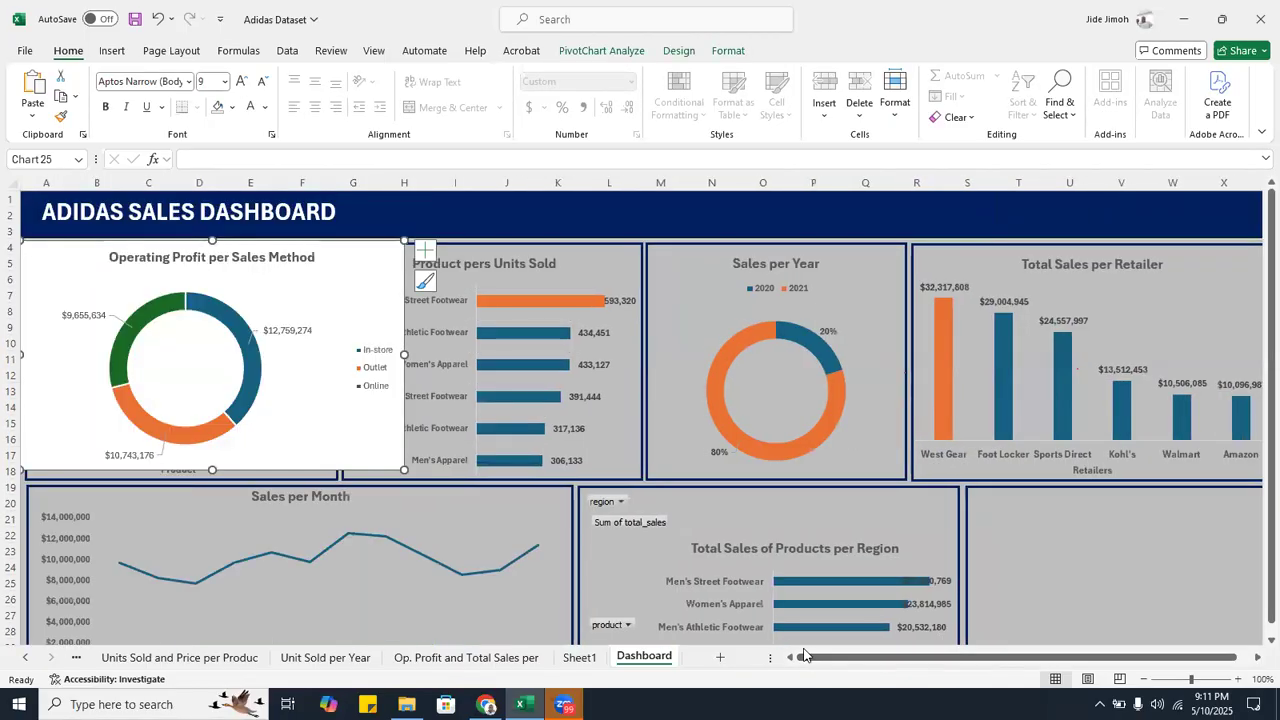
pyautogui.moveTo(334, 272); pyautogui.dragTo(910, 448)
pyautogui.scroll(-8, 910, 448)
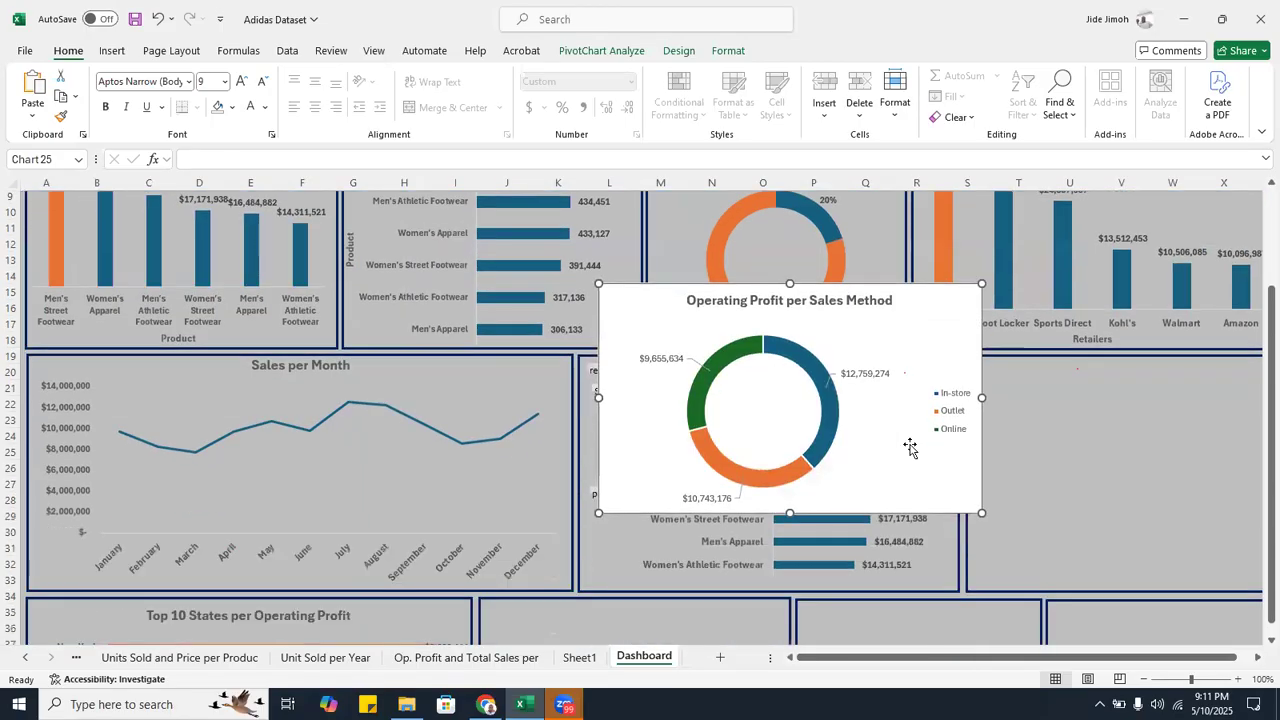
pyautogui.scroll(8, 910, 448)
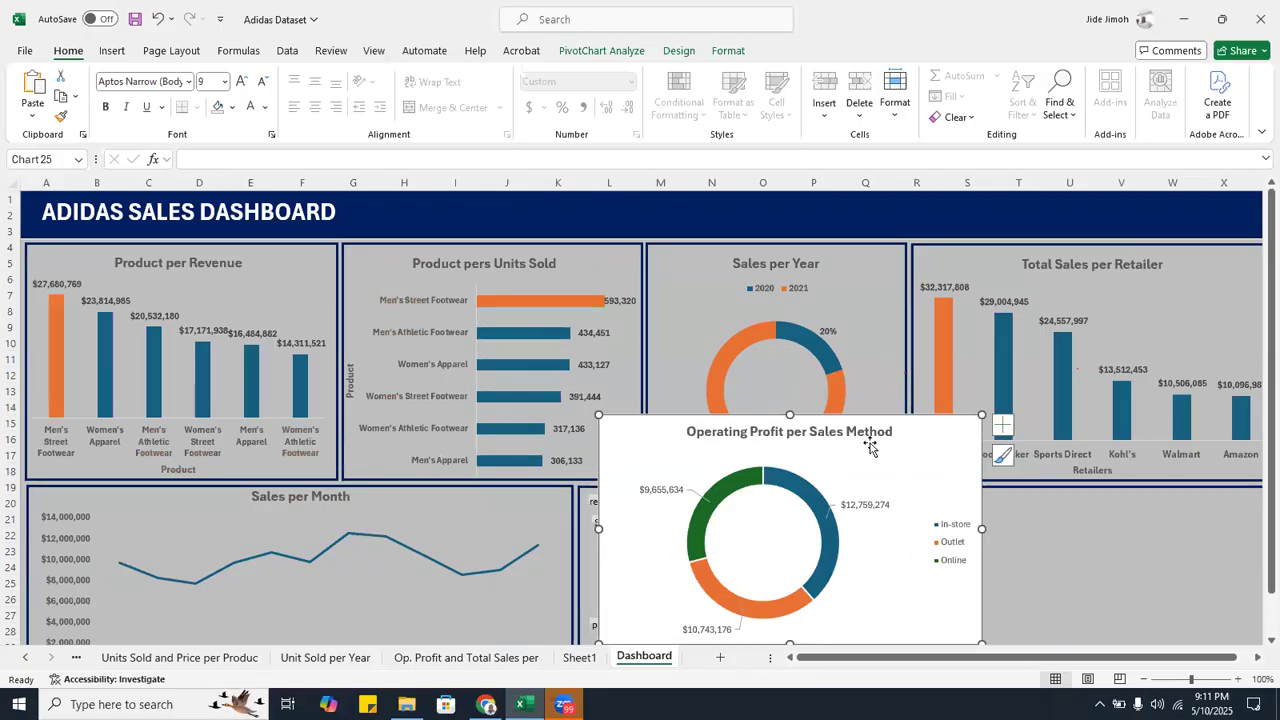
pyautogui.scroll(-3, 910, 448)
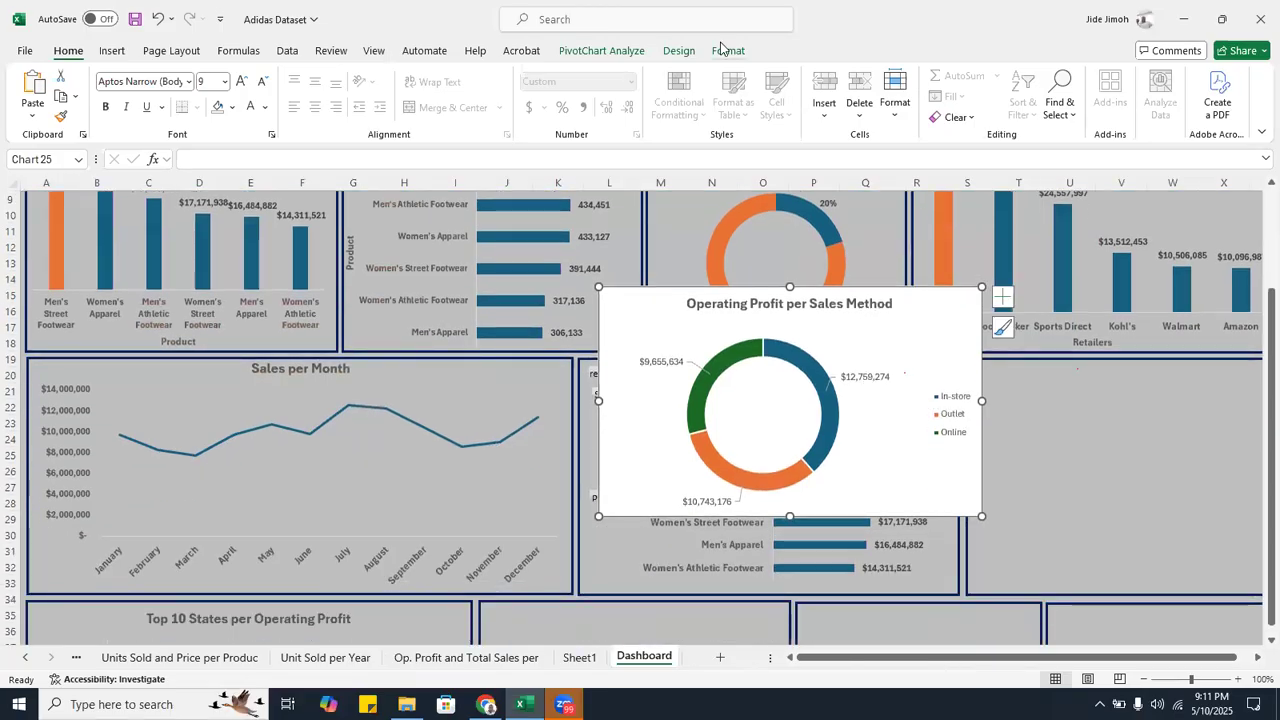
# - Remove the Operating Profit per Sales Method chart's fill and place it over the third panel of the dashboard's lowest row
pyautogui.click(727, 51)
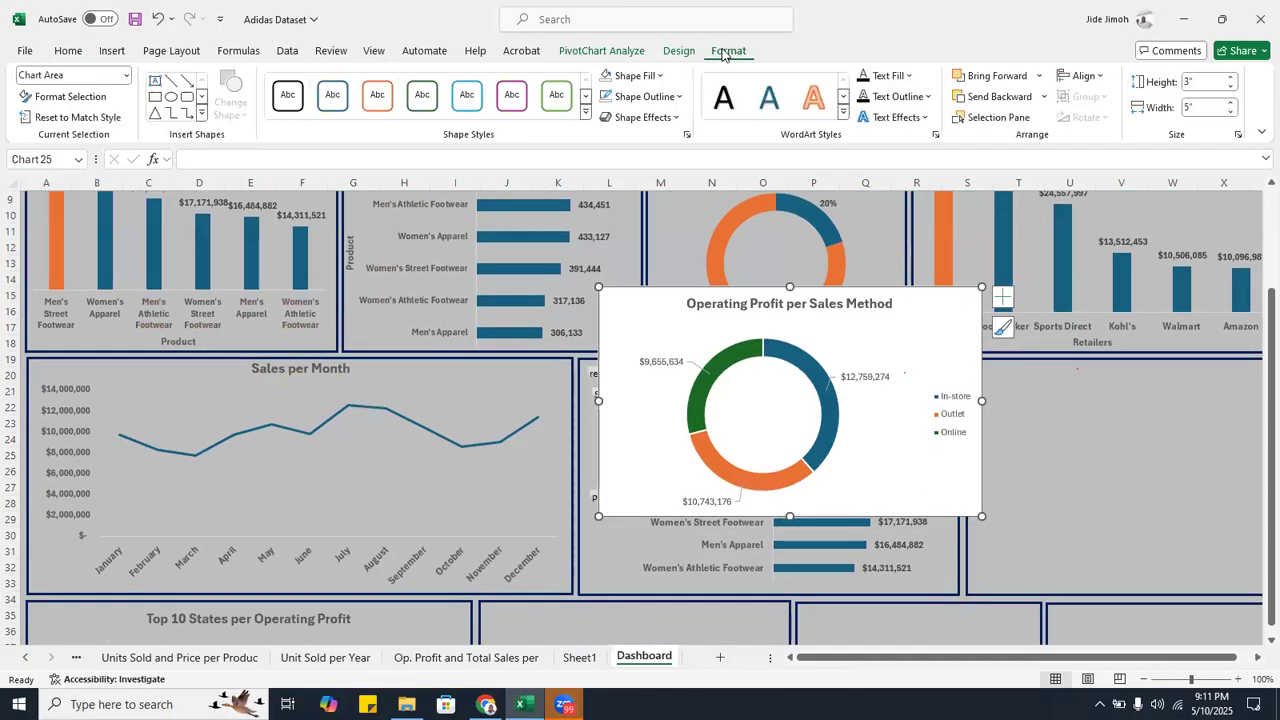
pyautogui.click(605, 76)
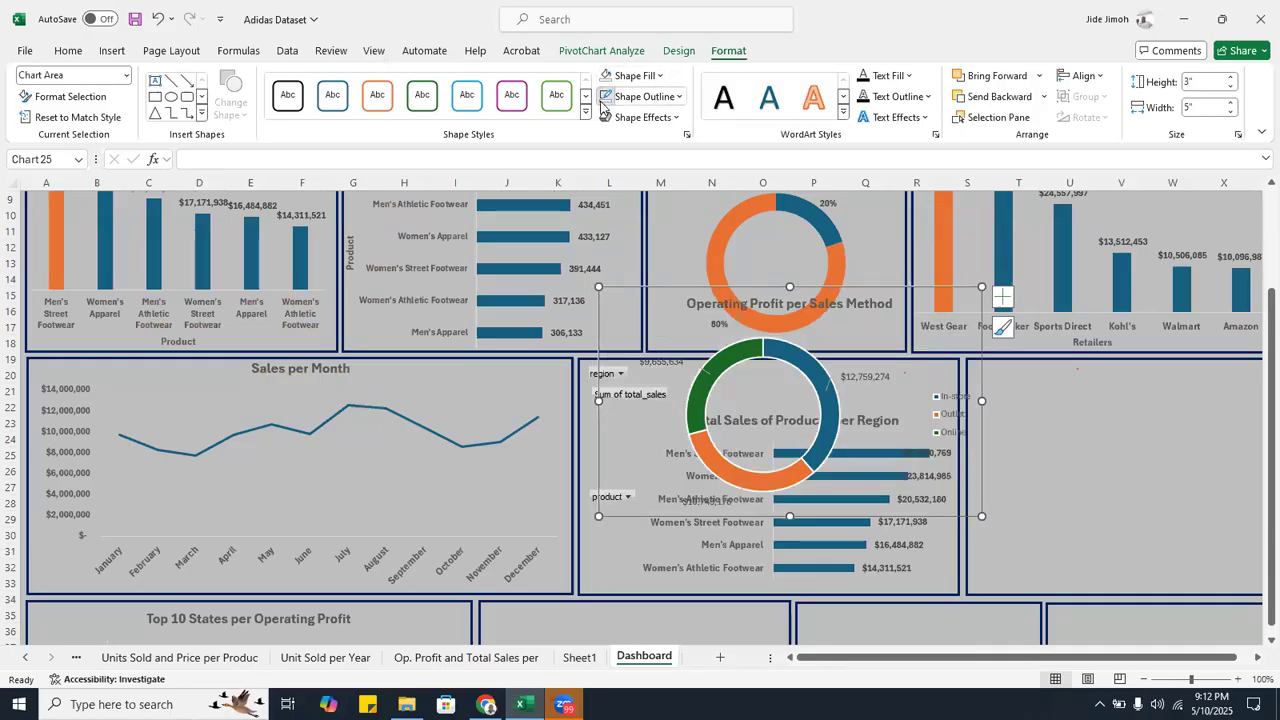
pyautogui.scroll(3, 939, 465)
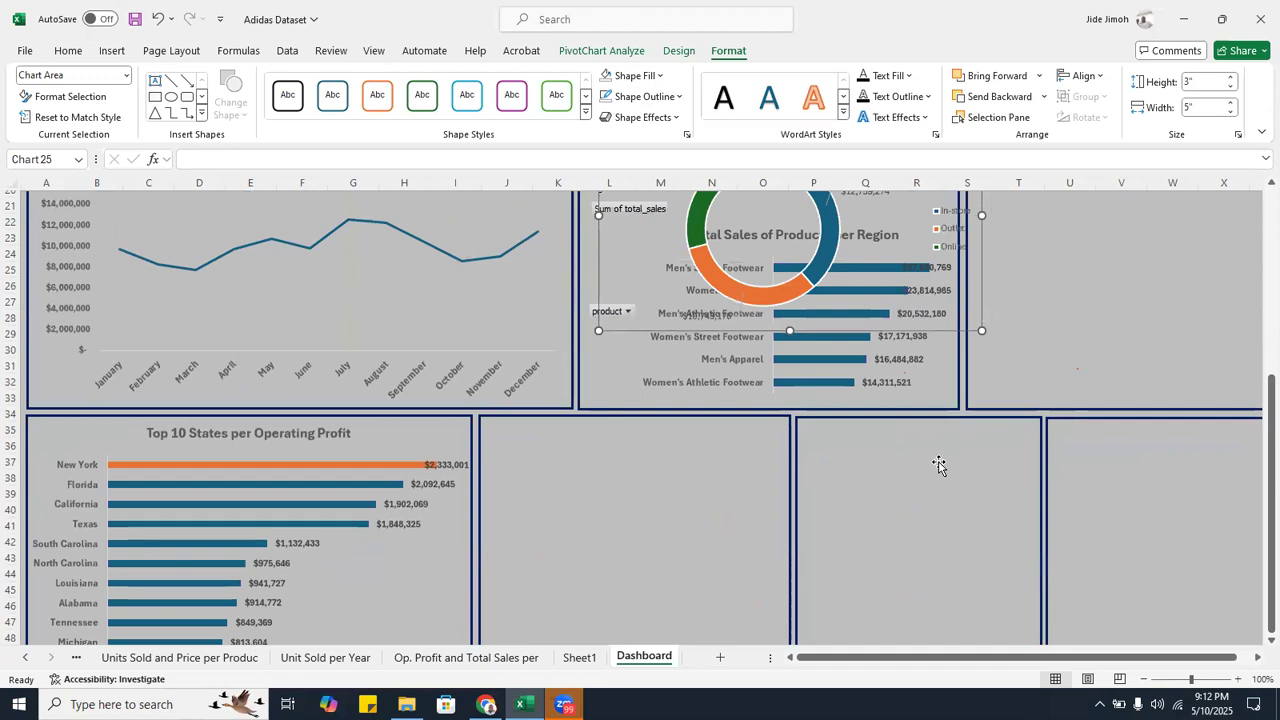
pyautogui.scroll(2, 939, 465)
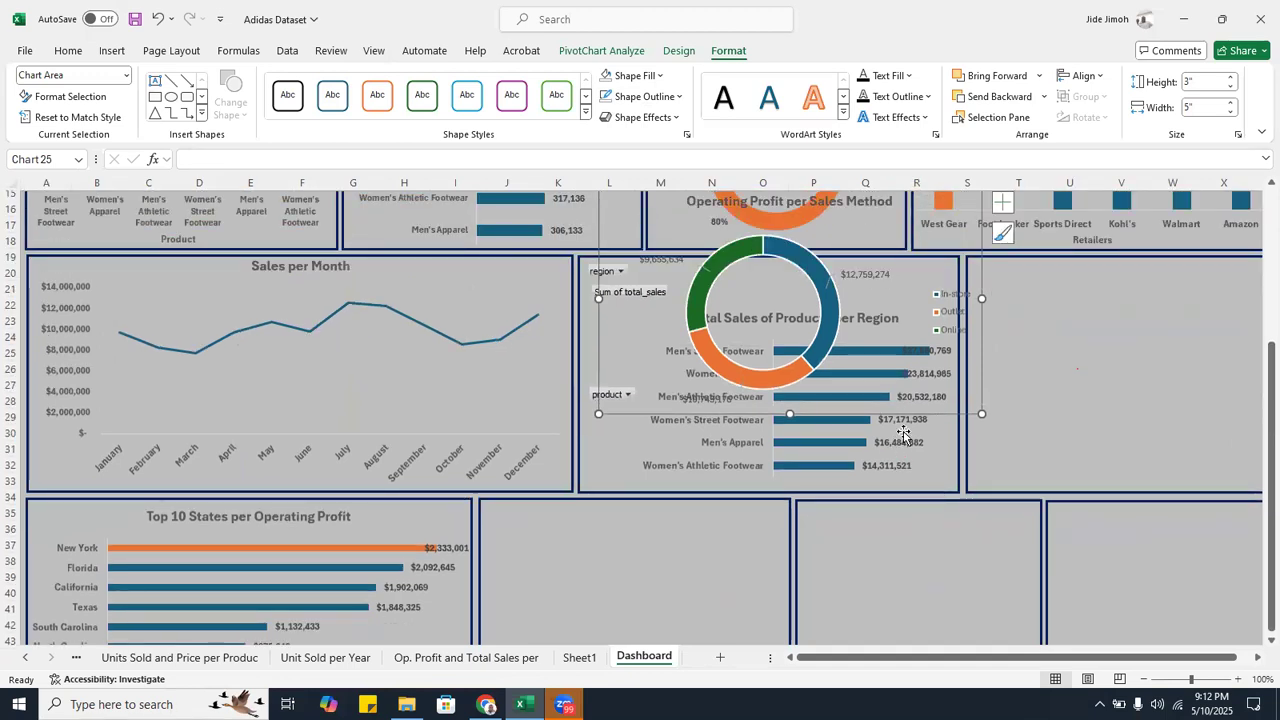
pyautogui.moveTo(935, 414); pyautogui.dragTo(1057, 638)
pyautogui.scroll(-3, 946, 388)
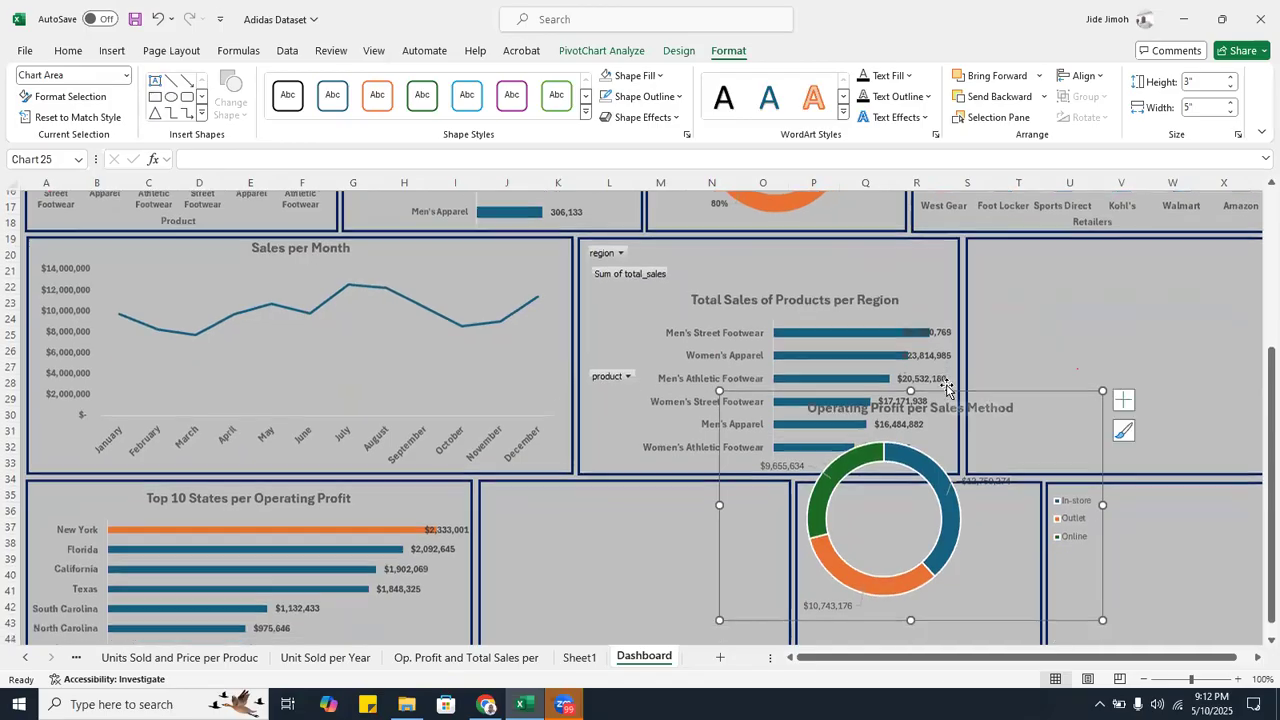
pyautogui.moveTo(1033, 304); pyautogui.dragTo(1055, 373)
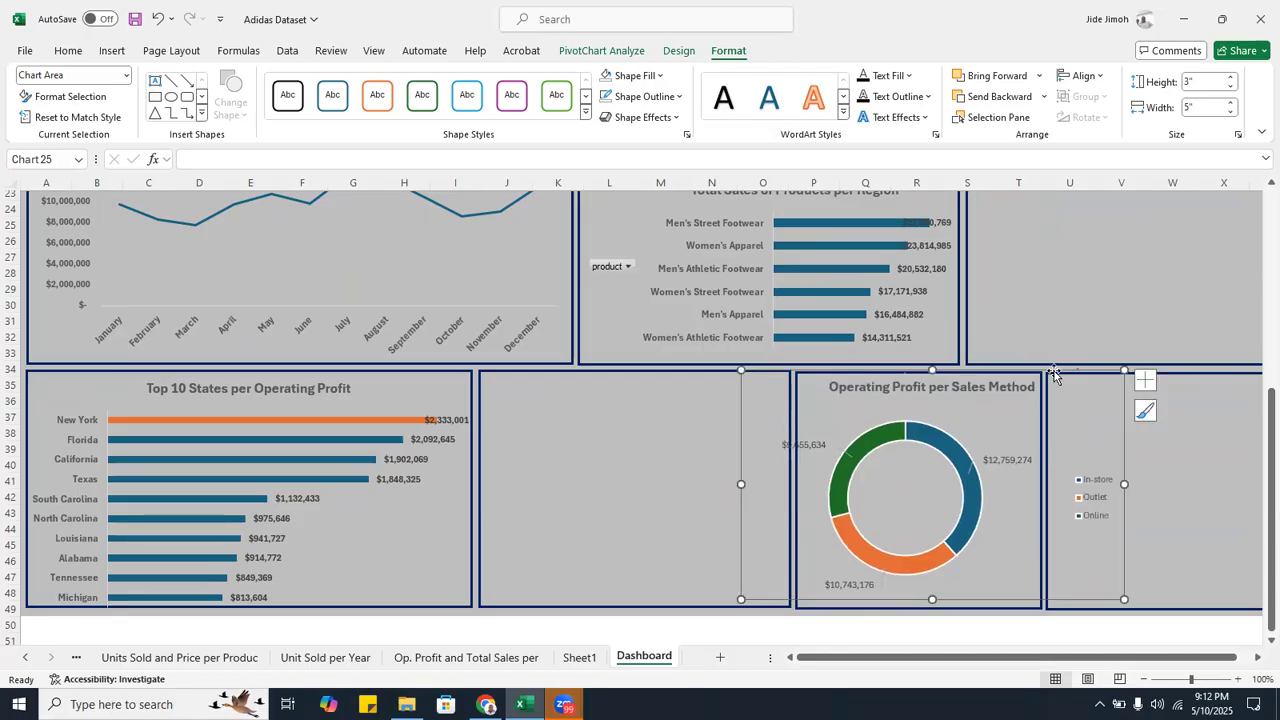
# - Set the Operating Profit per Sales Method chart's legend position to Top and remove the outline of the doughnut slices
pyautogui.click(1152, 384)
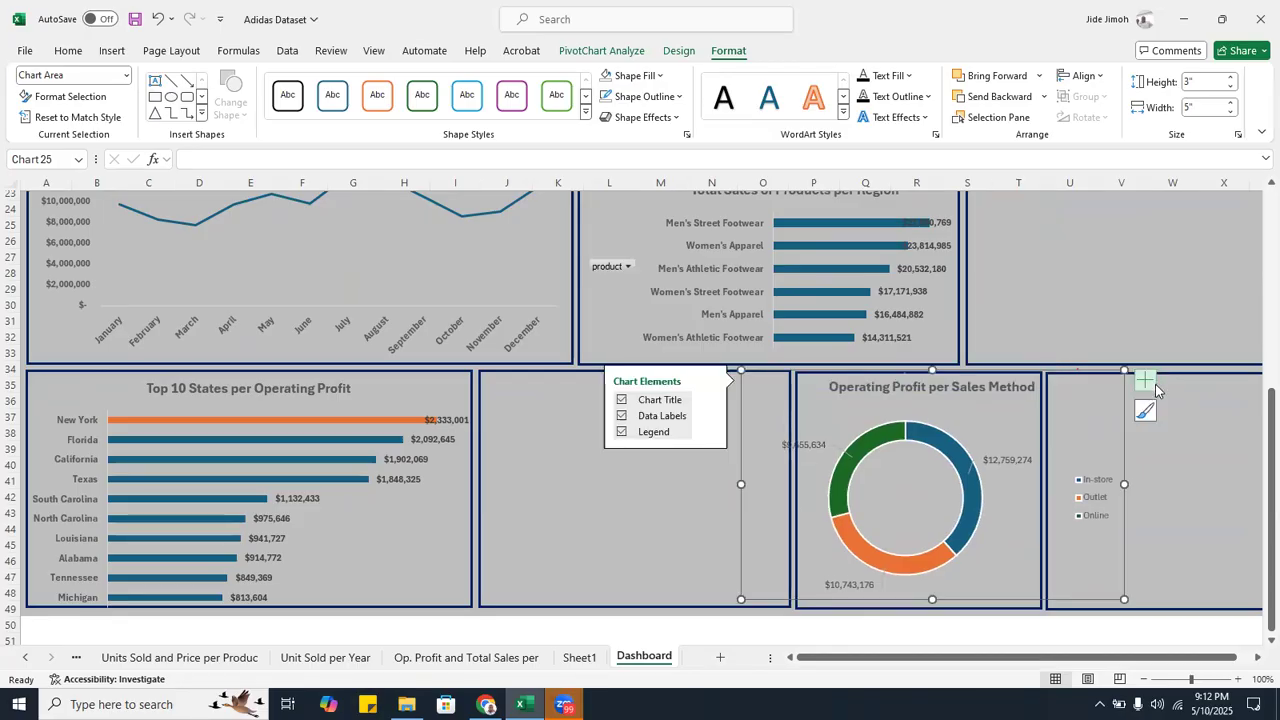
pyautogui.click(707, 437)
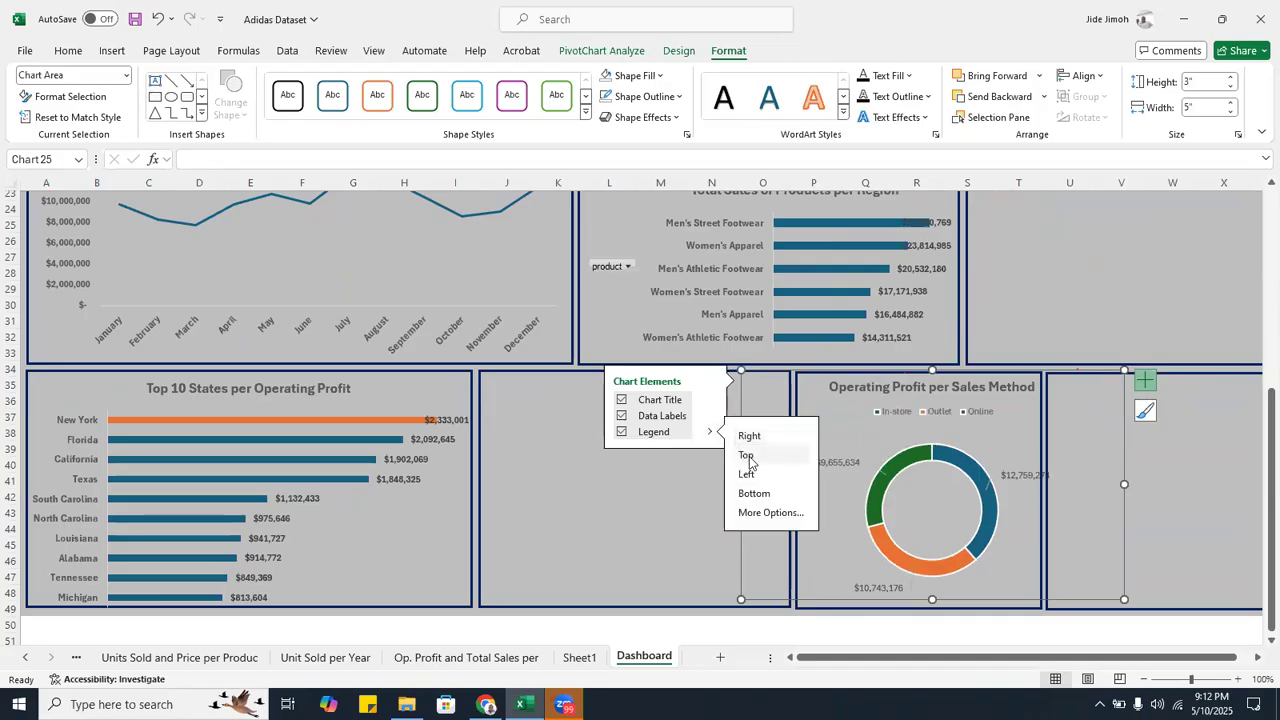
pyautogui.click(1128, 567)
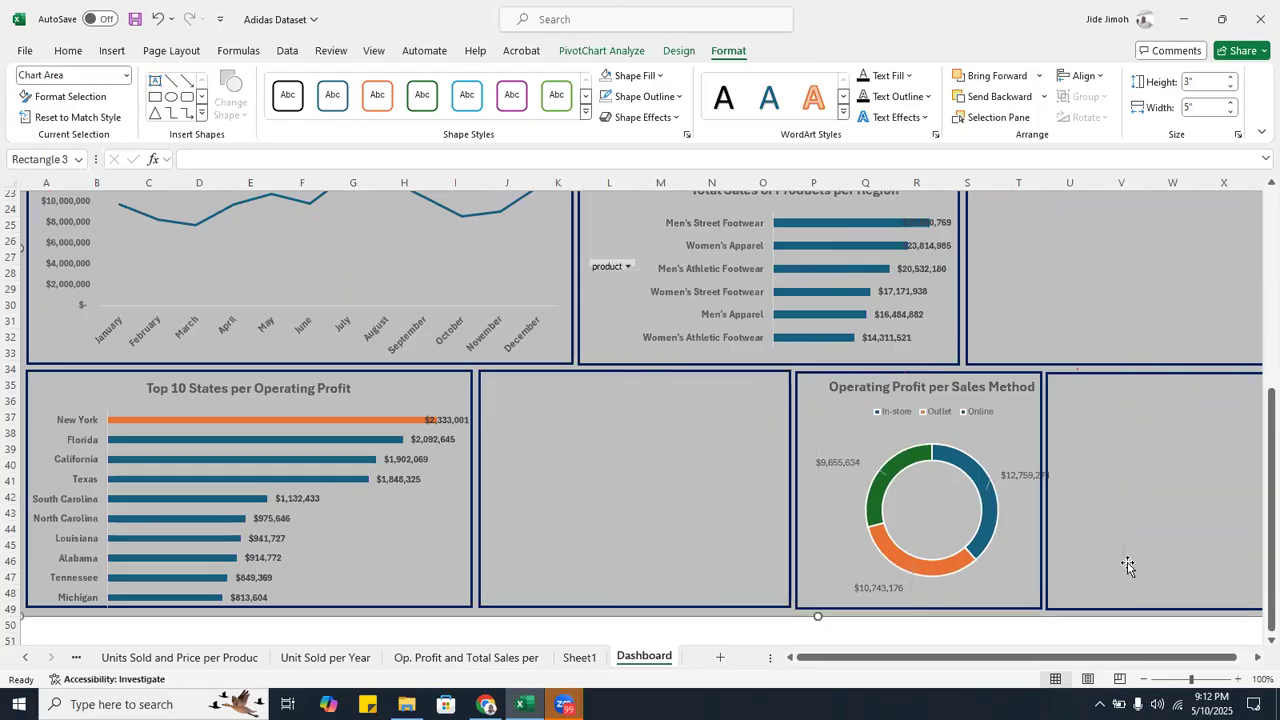
pyautogui.click(986, 526)
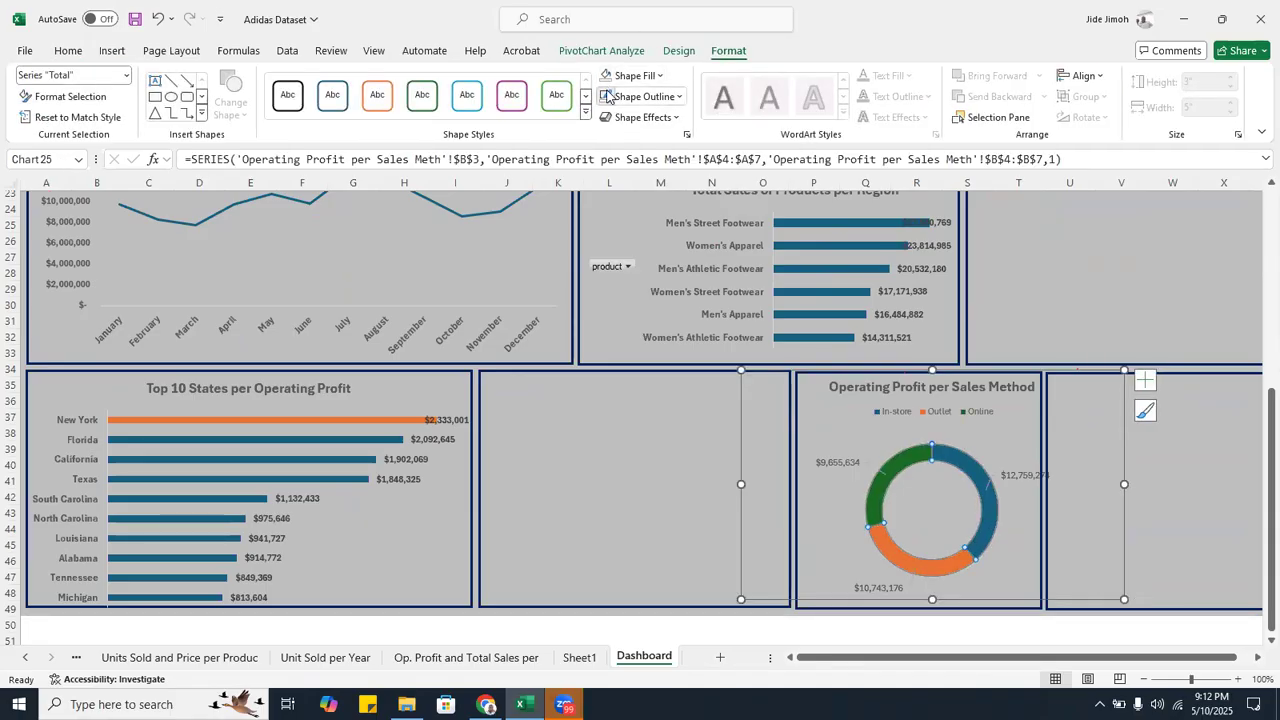
# - Resize the Operating Profit per Sales Method chart to about 3.42" wide and 3.25" high to fit its panel
pyautogui.moveTo(1123, 599); pyautogui.dragTo(1099, 598)
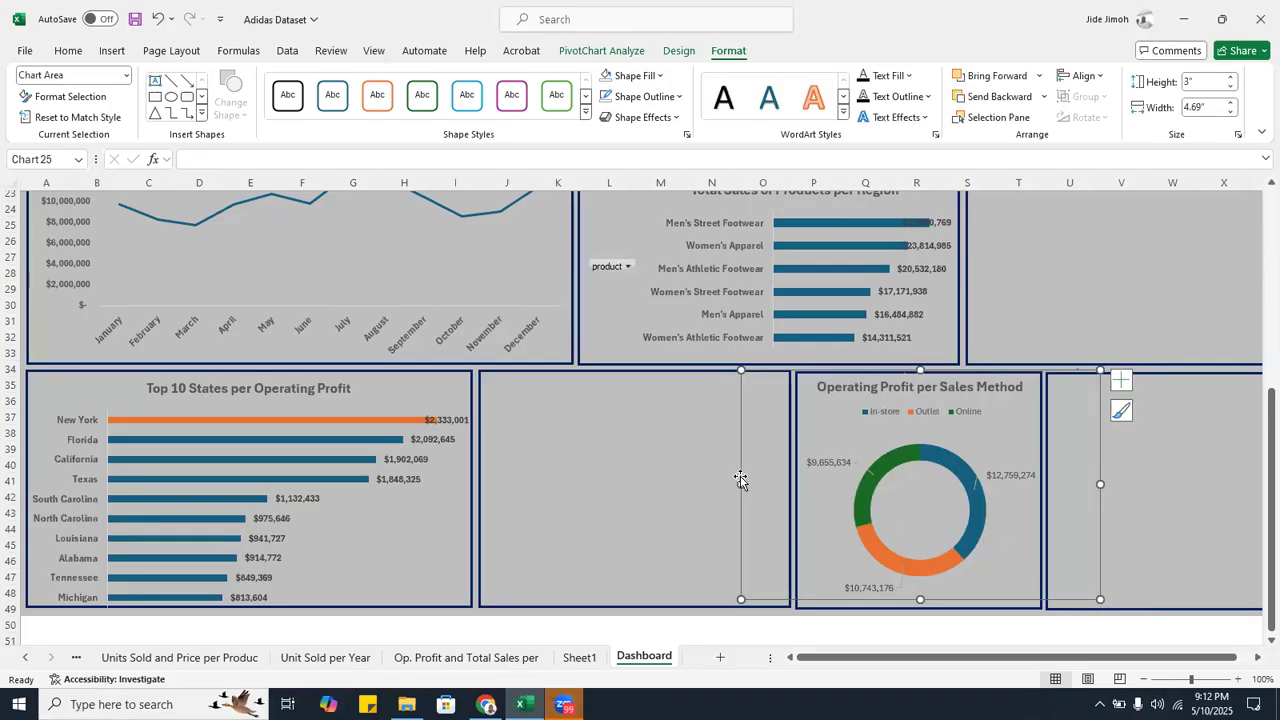
pyautogui.moveTo(740, 480); pyautogui.dragTo(803, 483)
pyautogui.moveTo(1100, 483); pyautogui.dragTo(1046, 481)
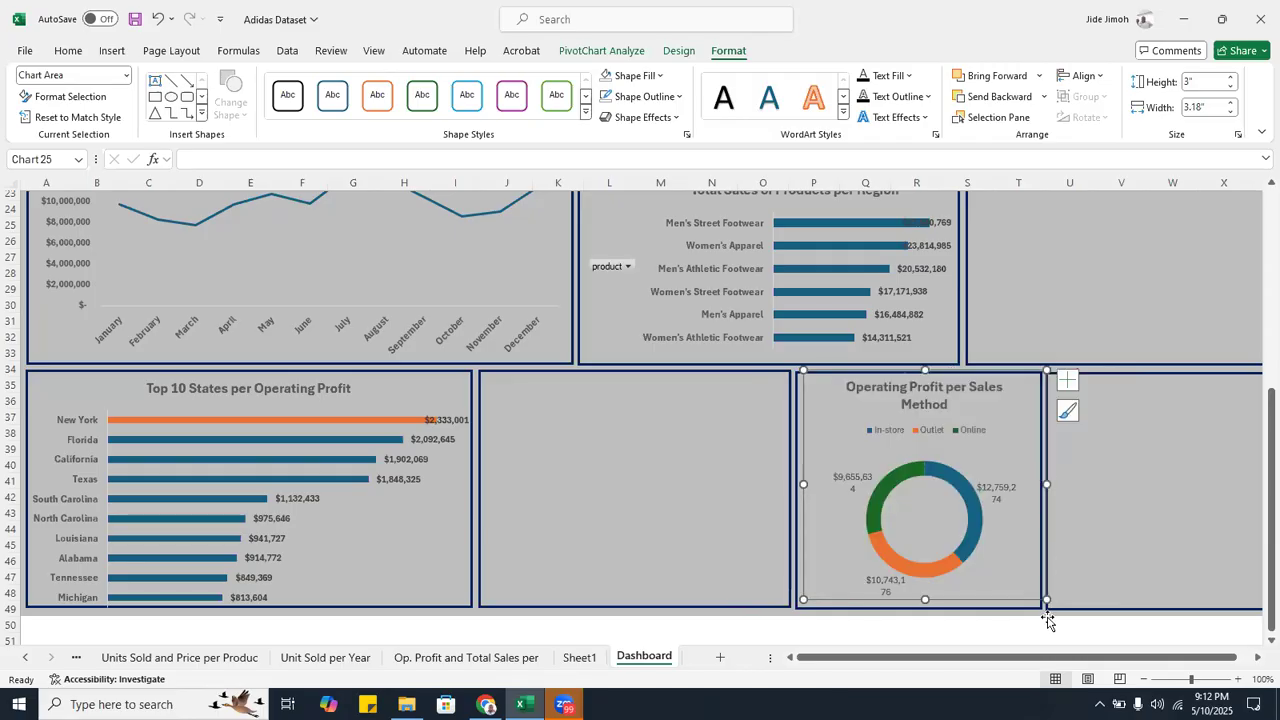
pyautogui.moveTo(1046, 598); pyautogui.dragTo(1065, 619)
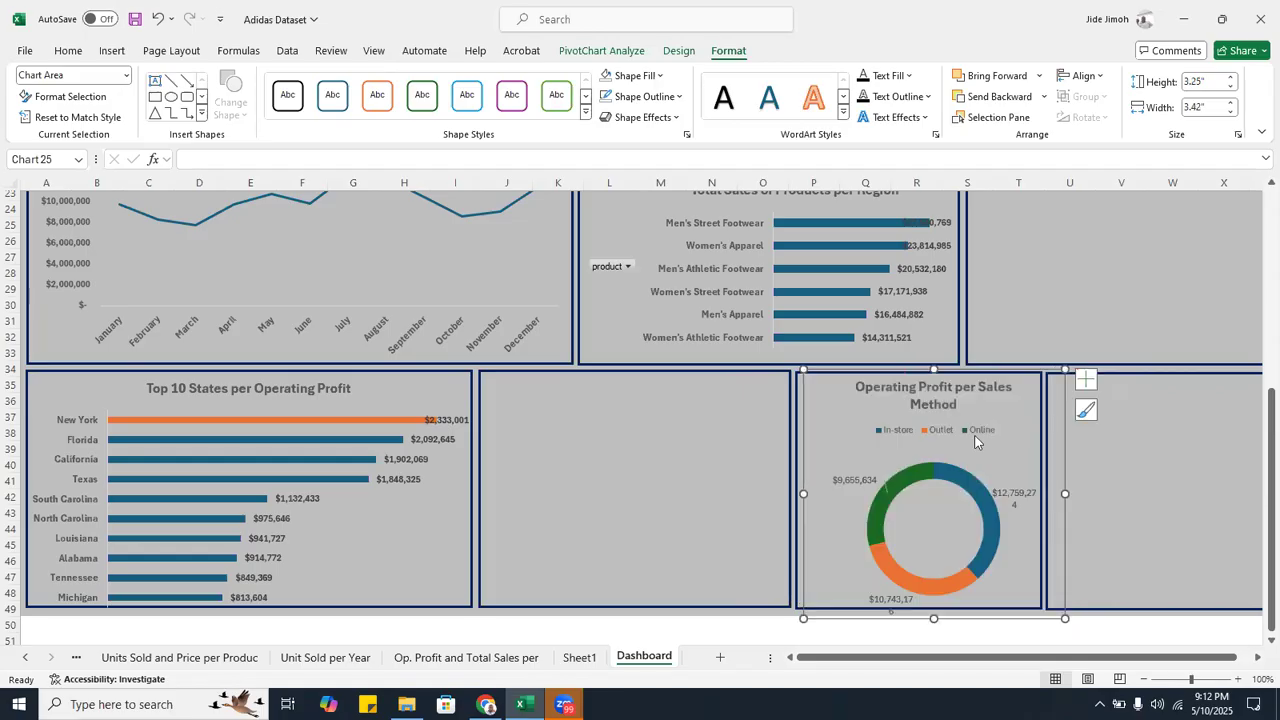
pyautogui.click(1103, 477)
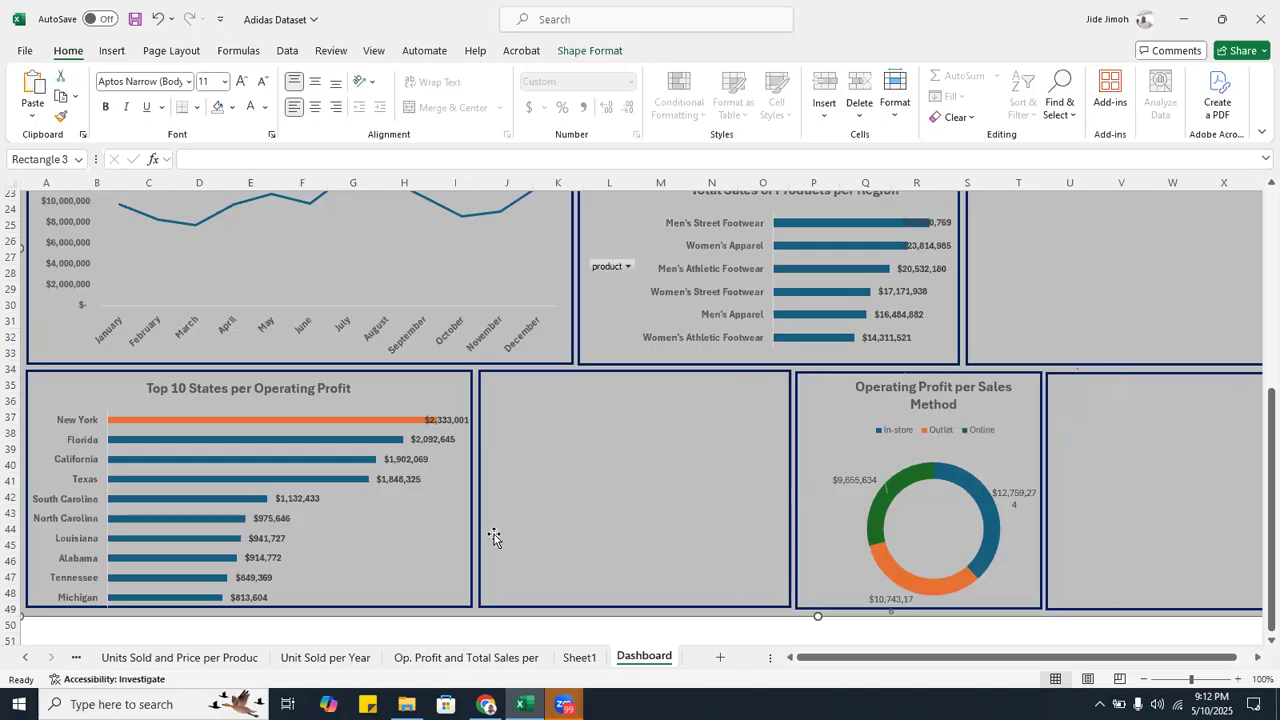
# - Copy the stacked bar chart on the Total Sales and Op. Profit per sheet
pyautogui.click(23, 658)
pyautogui.click(23, 658)
pyautogui.click(23, 658)
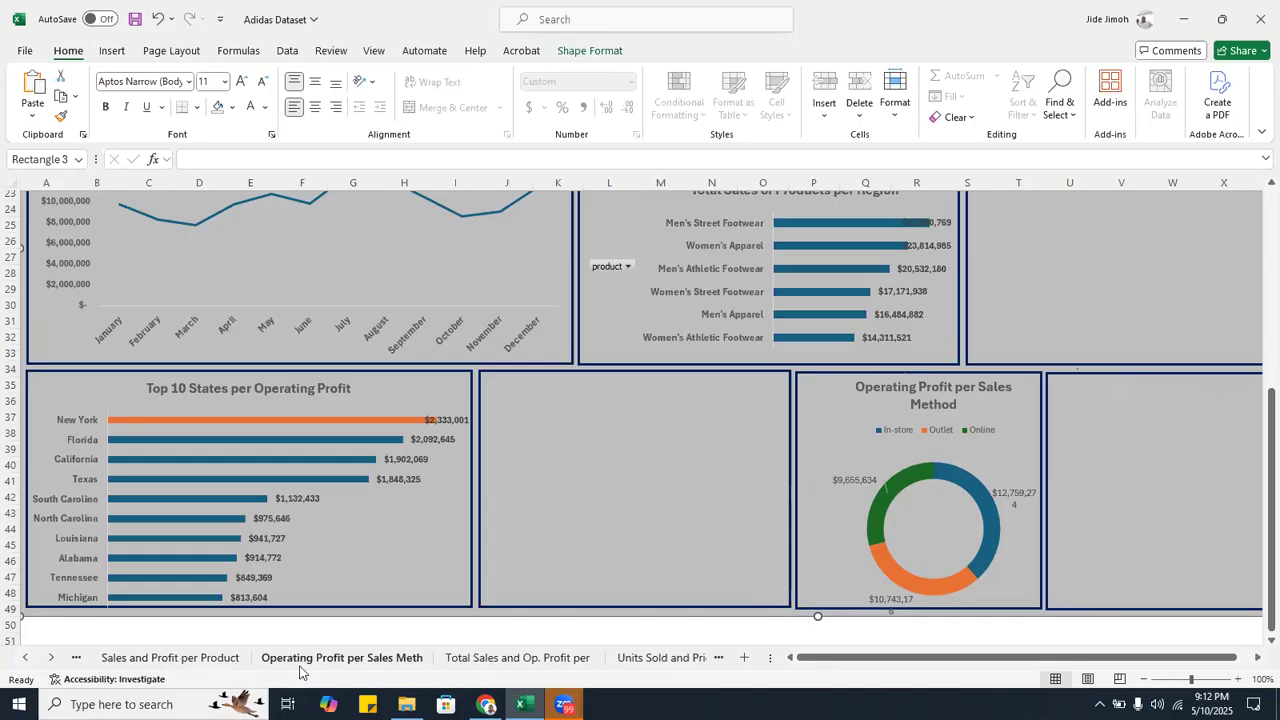
pyautogui.click(299, 658)
pyautogui.click(450, 661)
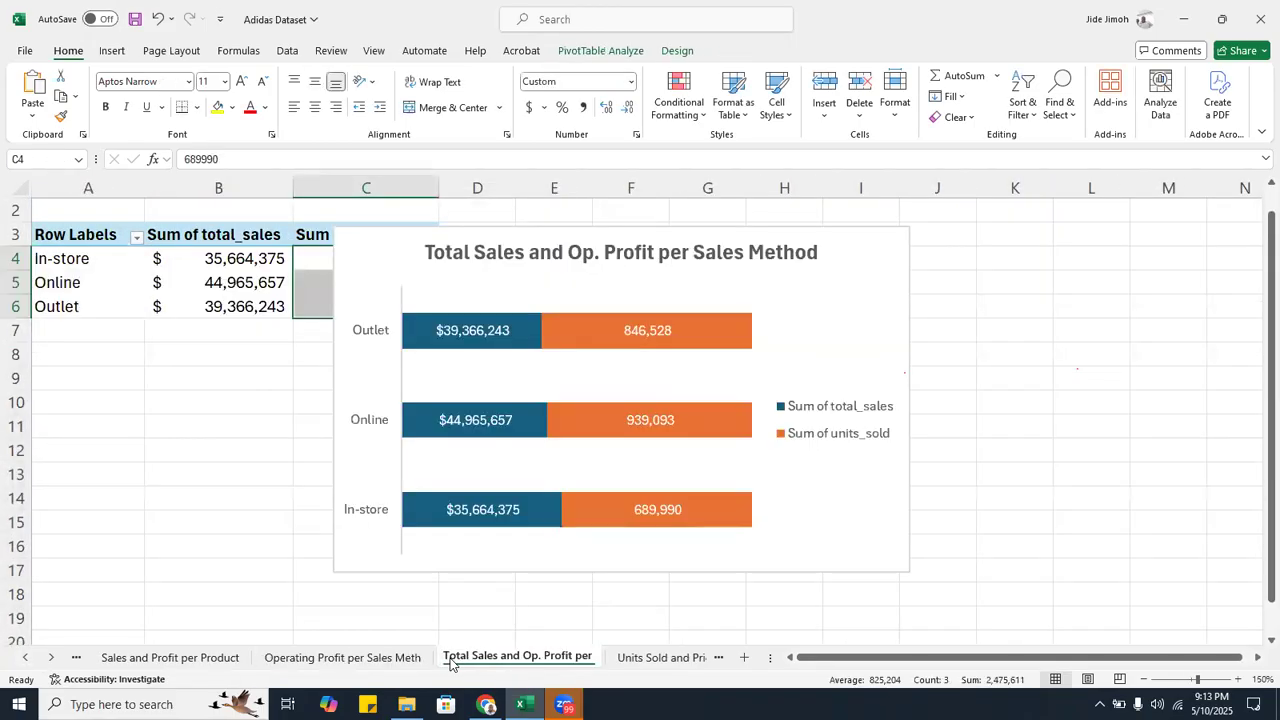
pyautogui.click(850, 305)
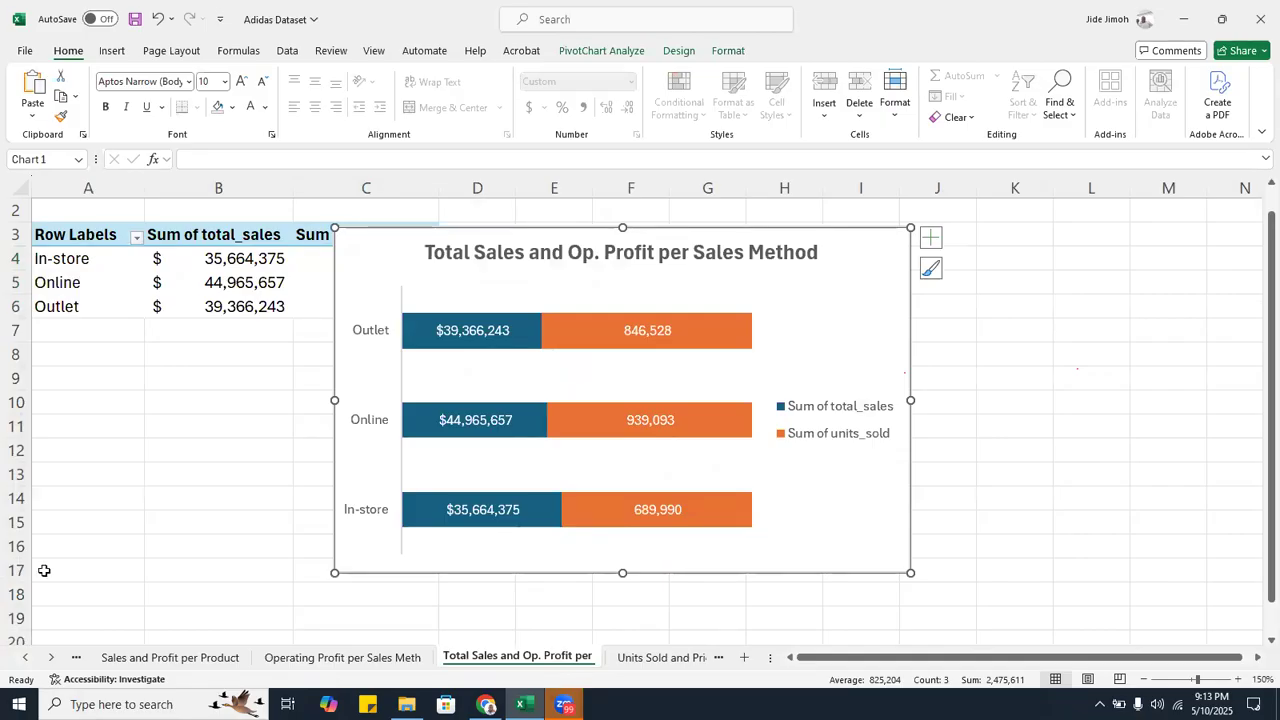
# - Paste the Total Sales and Op. Profit per Sales Method chart into the Dashboard sheet and move it down toward the lowest row's empty panels
pyautogui.click(53, 661)
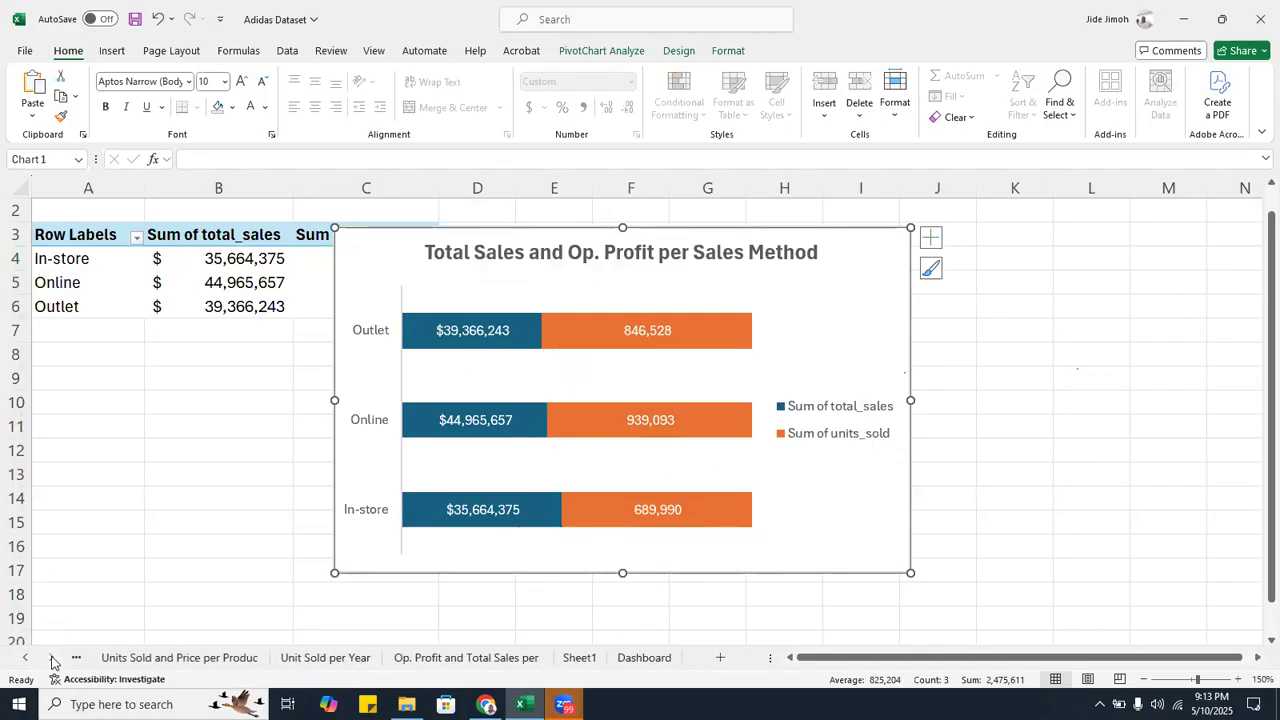
pyautogui.click(655, 660)
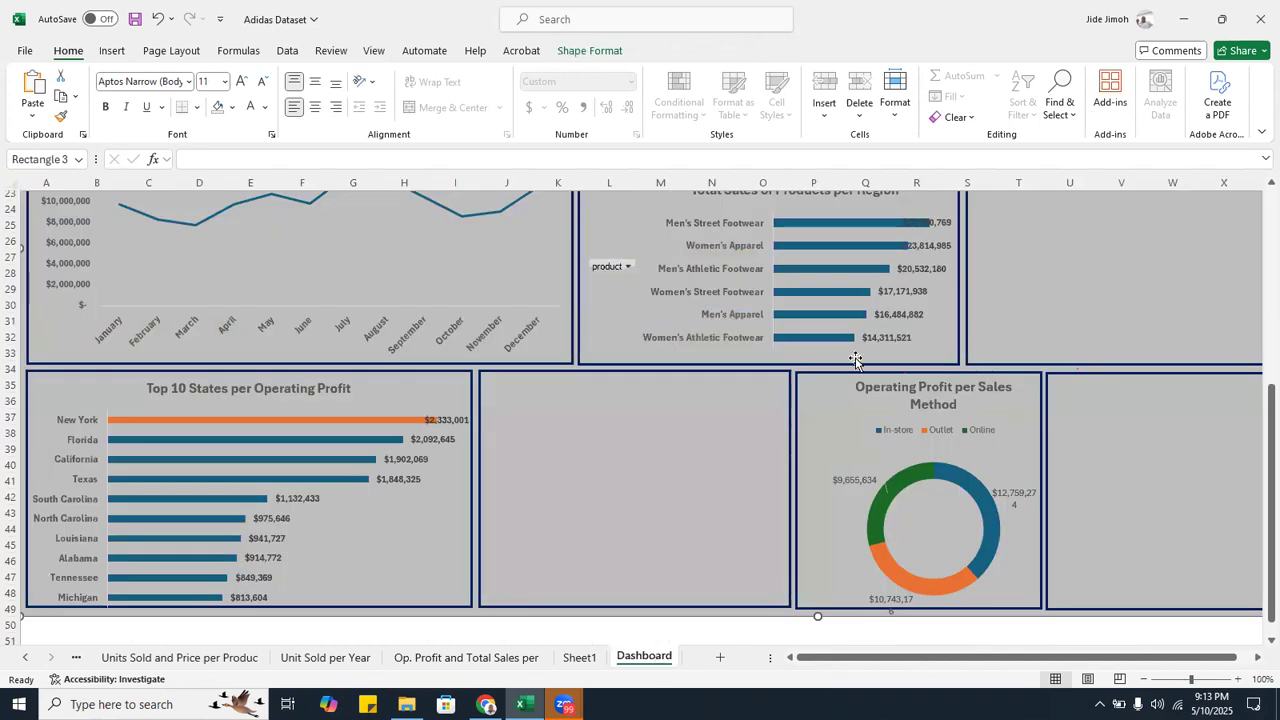
pyautogui.click(738, 530)
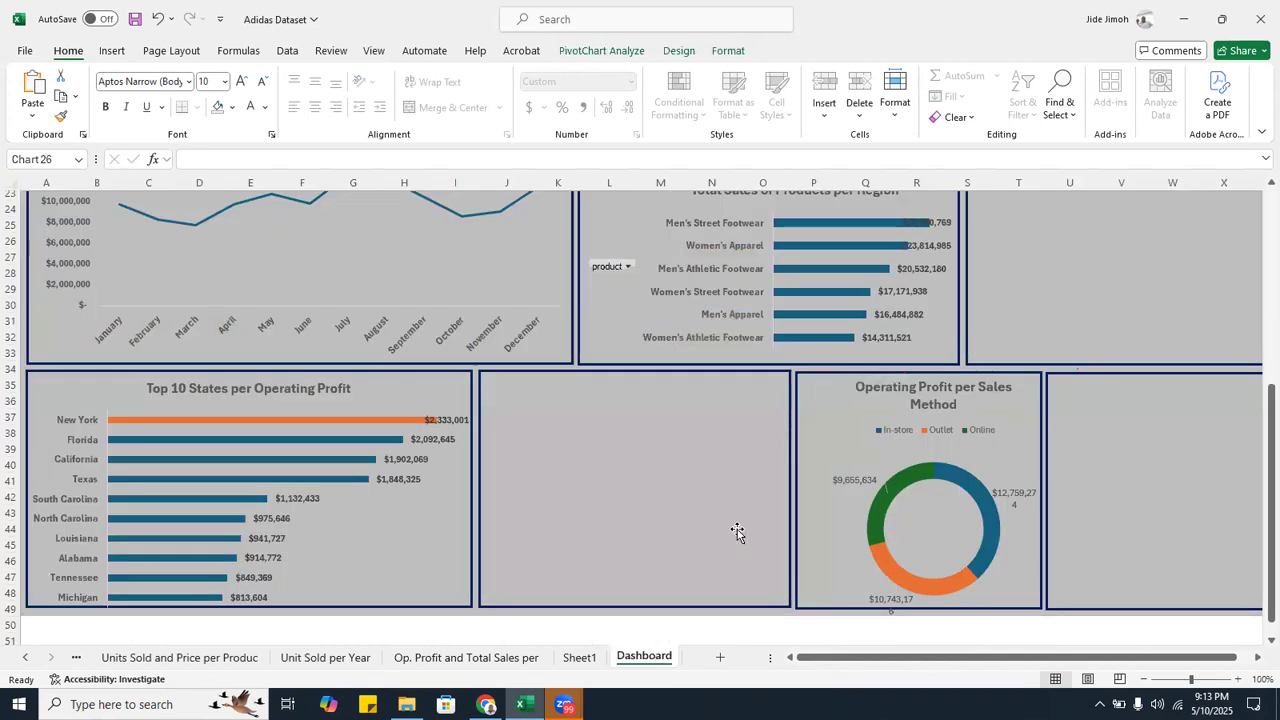
pyautogui.click(677, 462)
pyautogui.scroll(8, 677, 462)
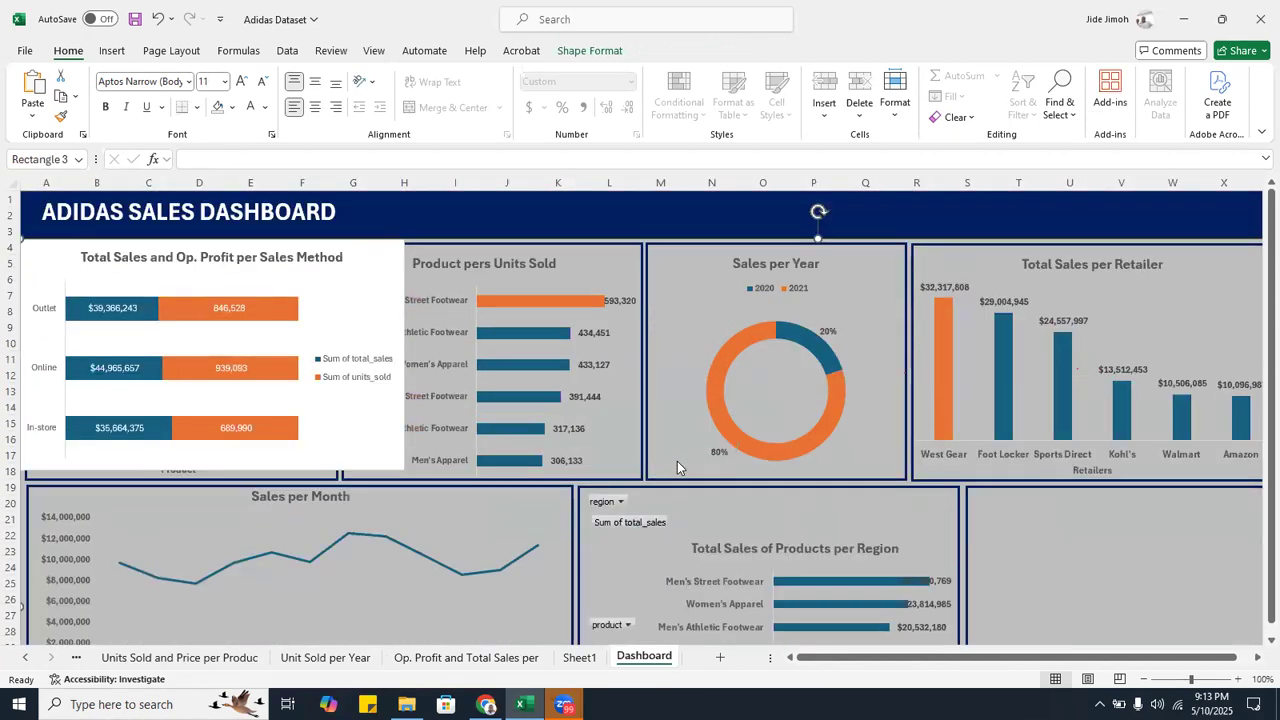
pyautogui.moveTo(377, 280); pyautogui.dragTo(1004, 494)
pyautogui.scroll(-8, 1004, 494)
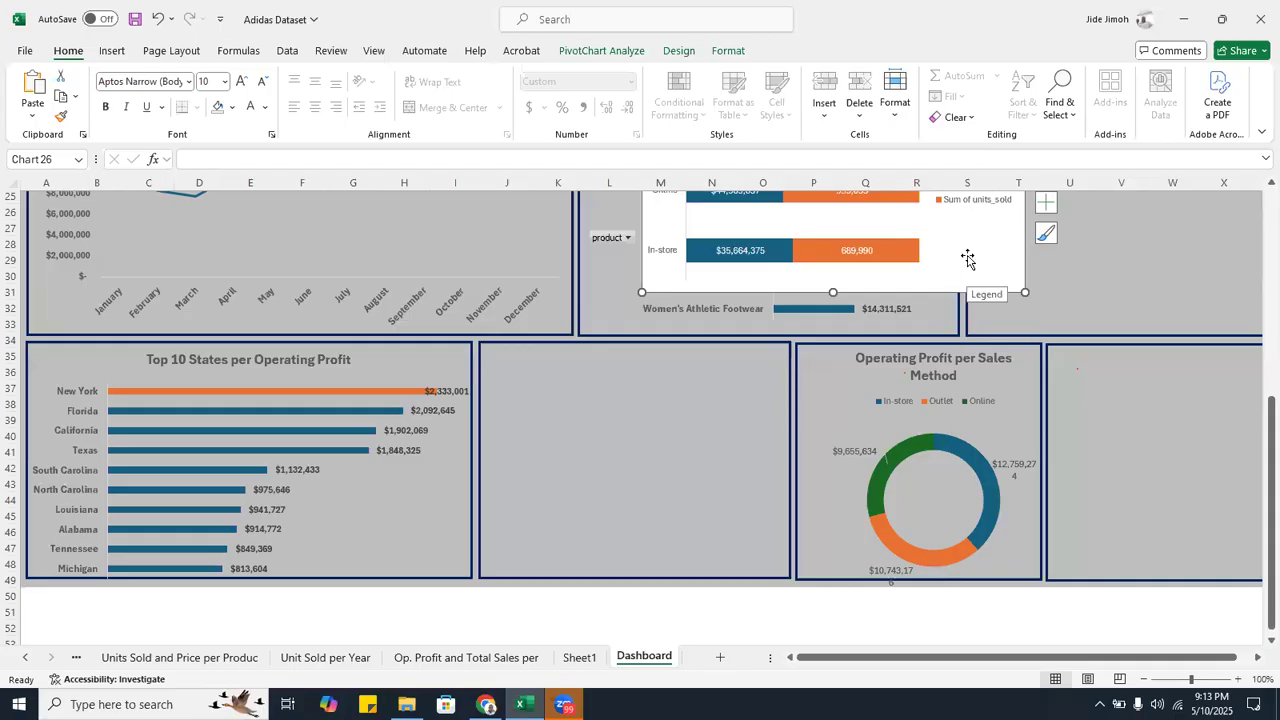
pyautogui.moveTo(971, 251); pyautogui.dragTo(1133, 328)
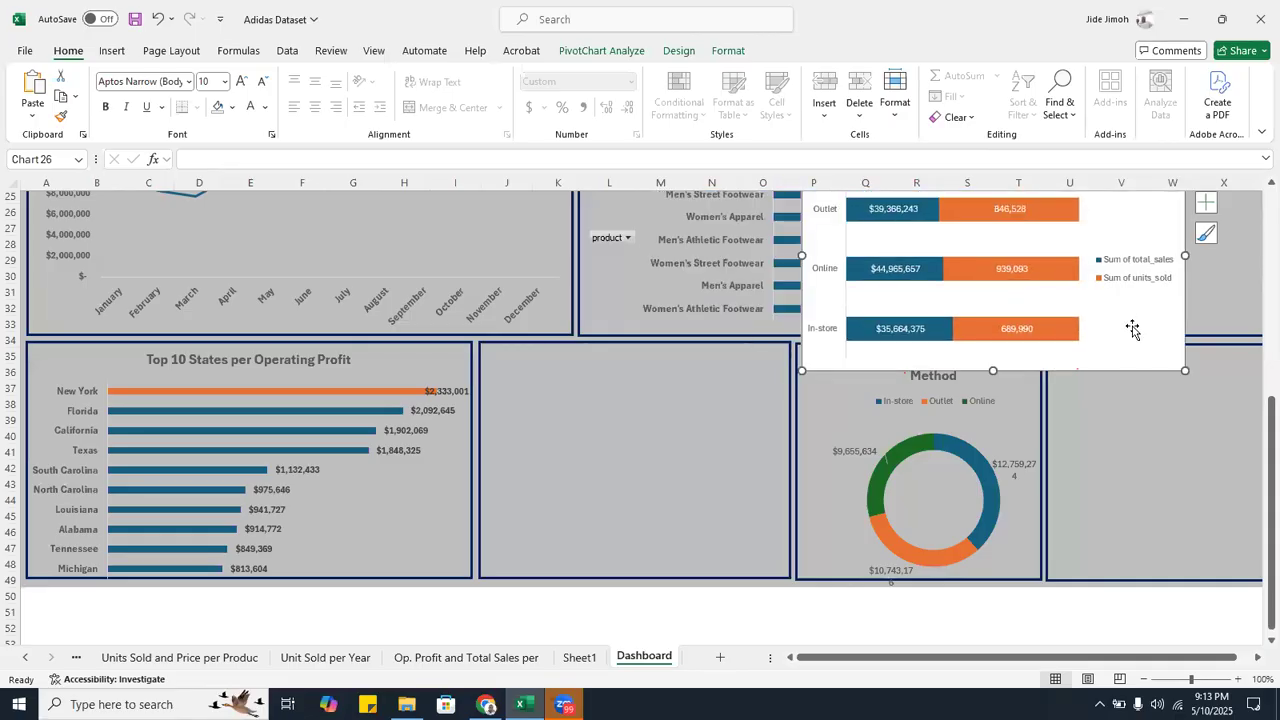
pyautogui.moveTo(1100, 657); pyautogui.dragTo(1116, 657)
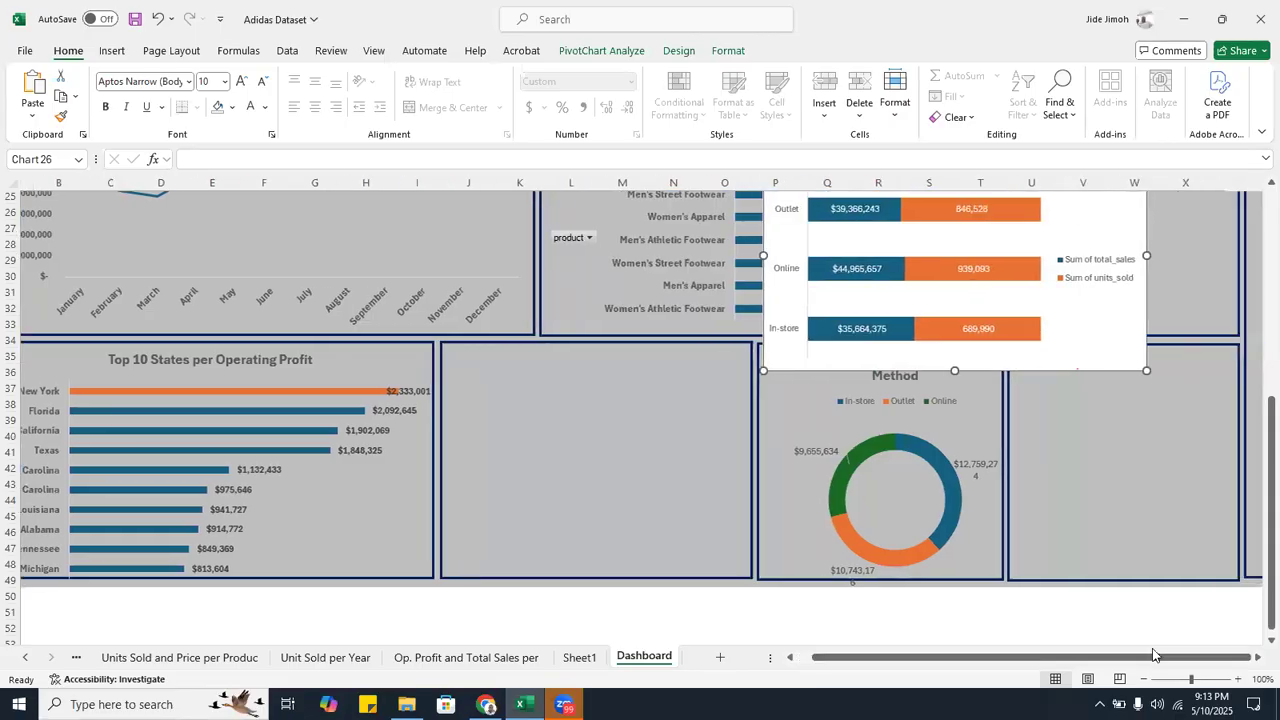
# - Check the charts on the Units Sold and Price per Product, Unit Sold per Year, and Op. Profit and Total Sales sheets
pyautogui.click(180, 656)
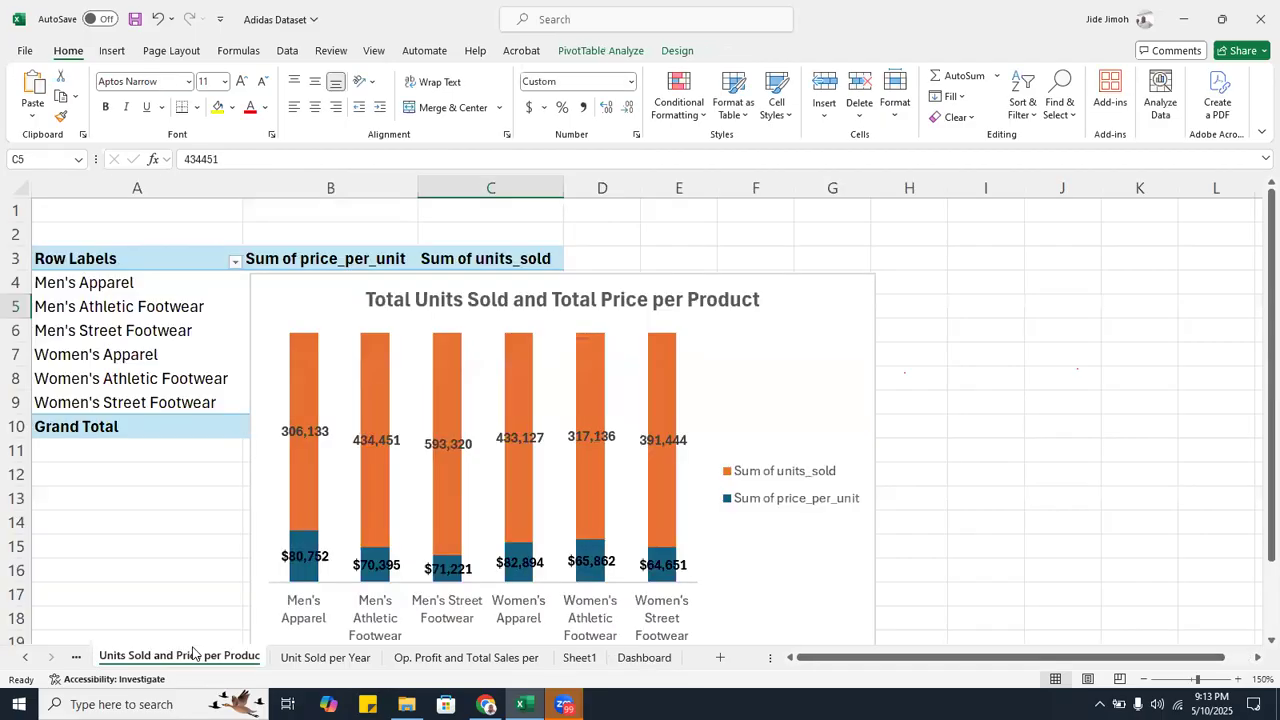
pyautogui.click(340, 660)
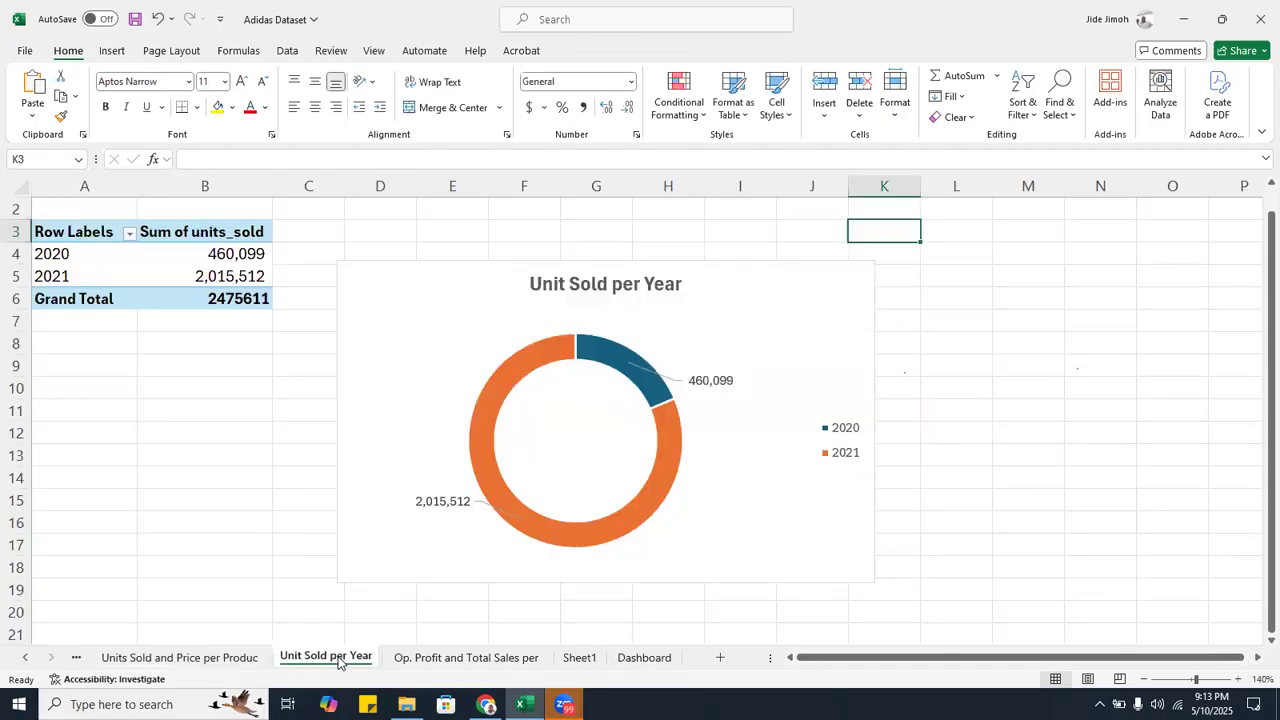
pyautogui.click(395, 658)
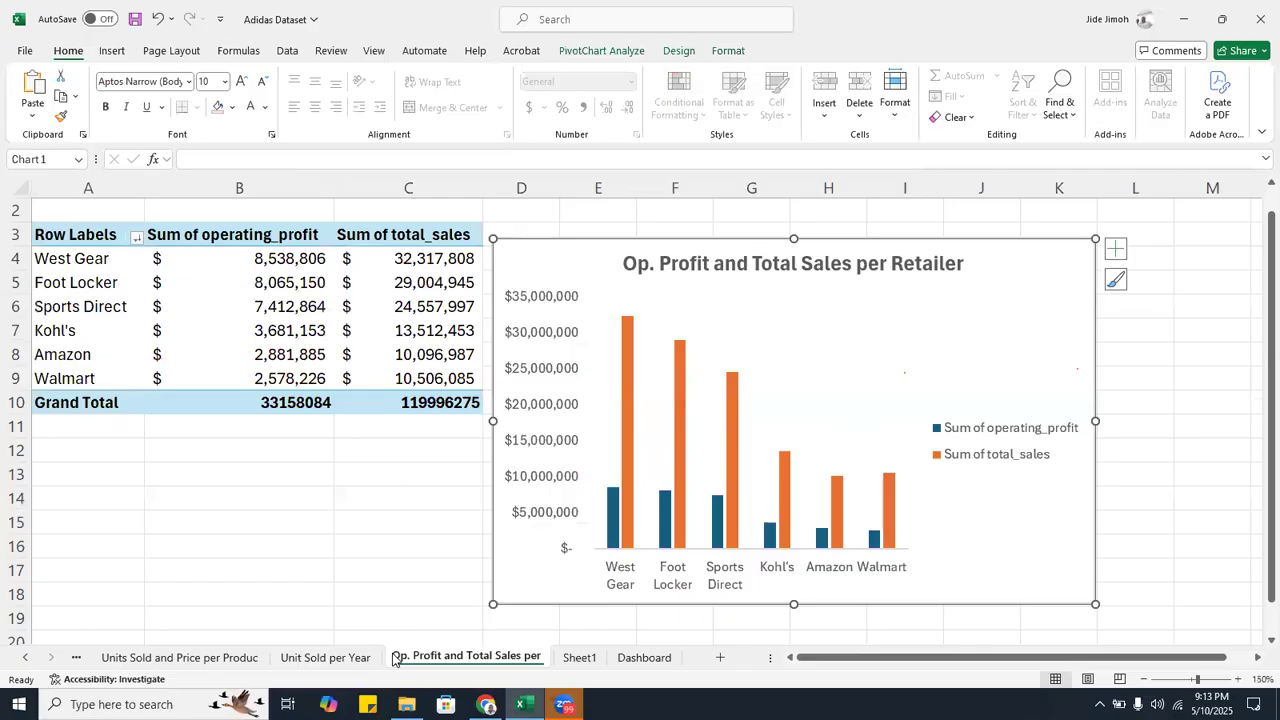
pyautogui.click(620, 657)
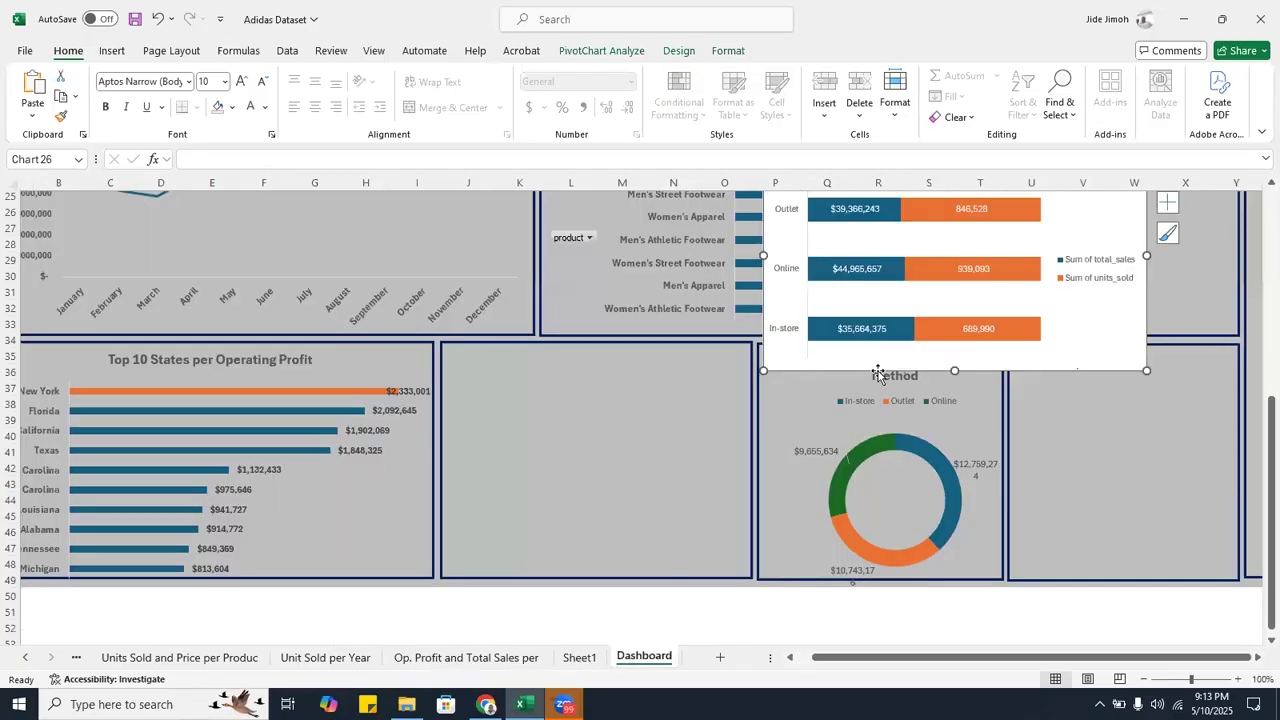
# - Move the Total Sales and Op. Profit per Sales Method chart over the empty panel beside Total Sales of Products per Region
pyautogui.scroll(3, 878, 374)
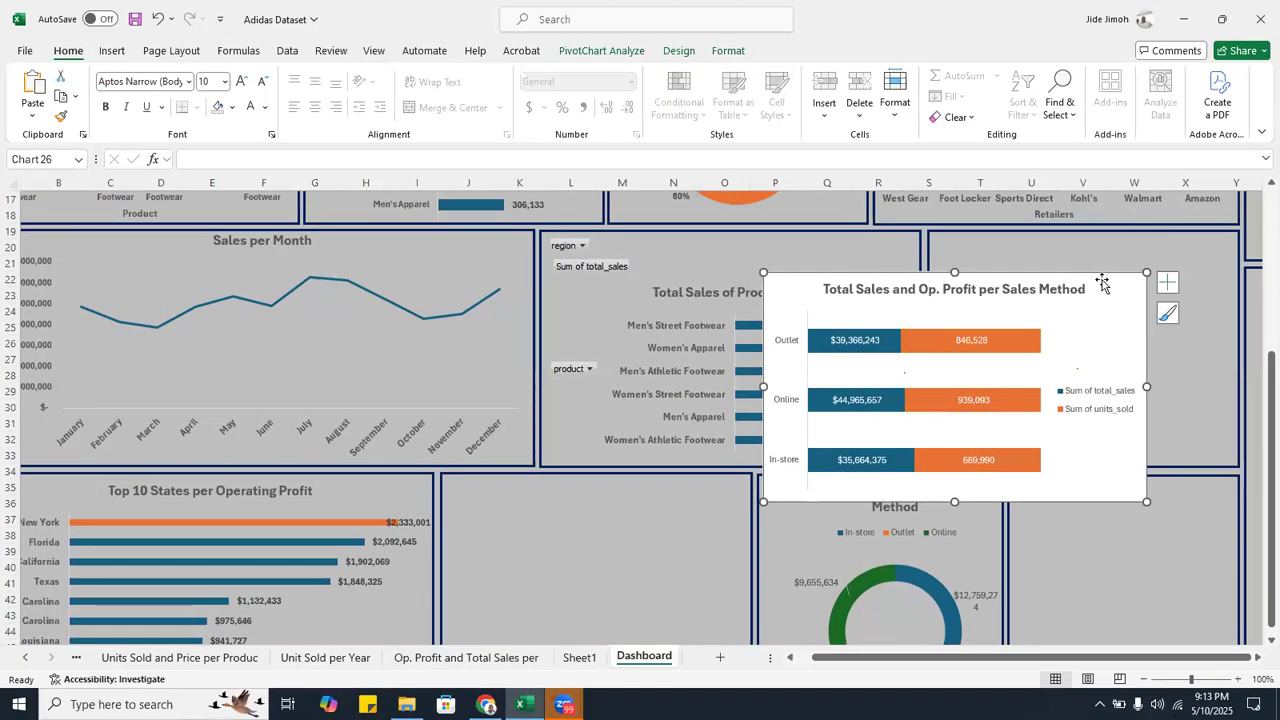
pyautogui.moveTo(1102, 284); pyautogui.dragTo(1110, 288)
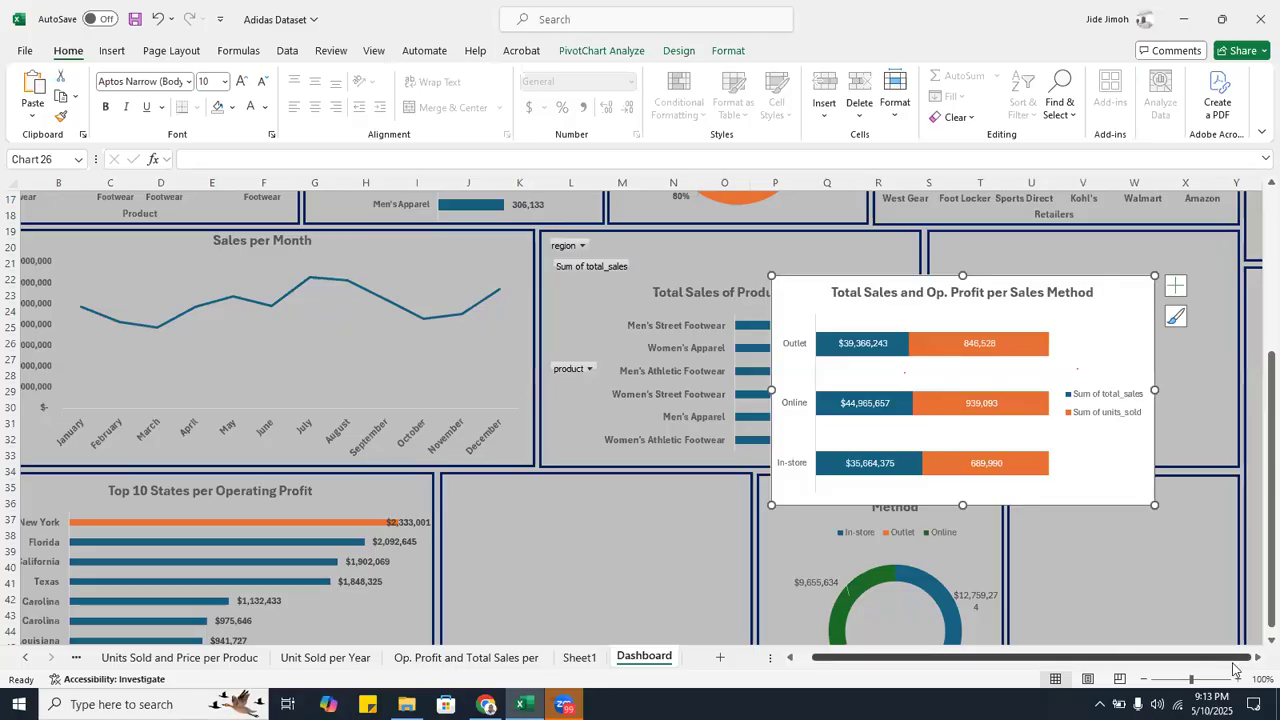
pyautogui.hscroll(8, 1256, 663)
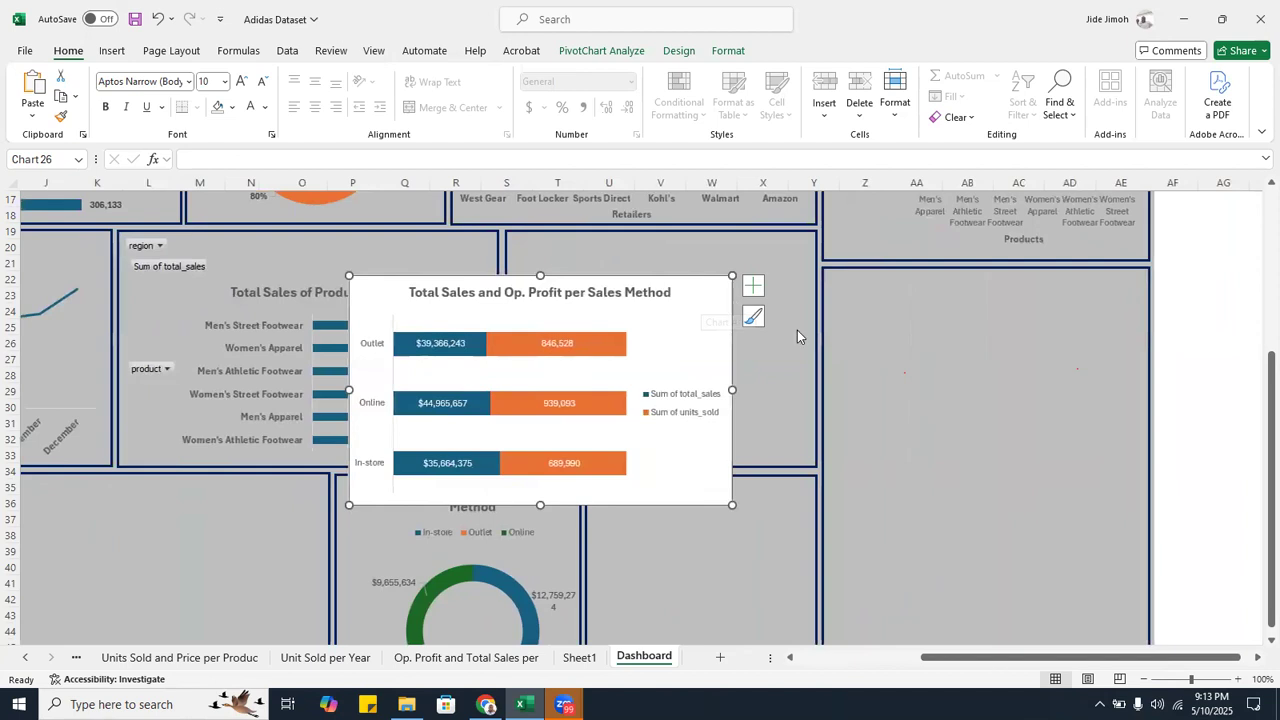
pyautogui.moveTo(680, 290); pyautogui.dragTo(781, 262)
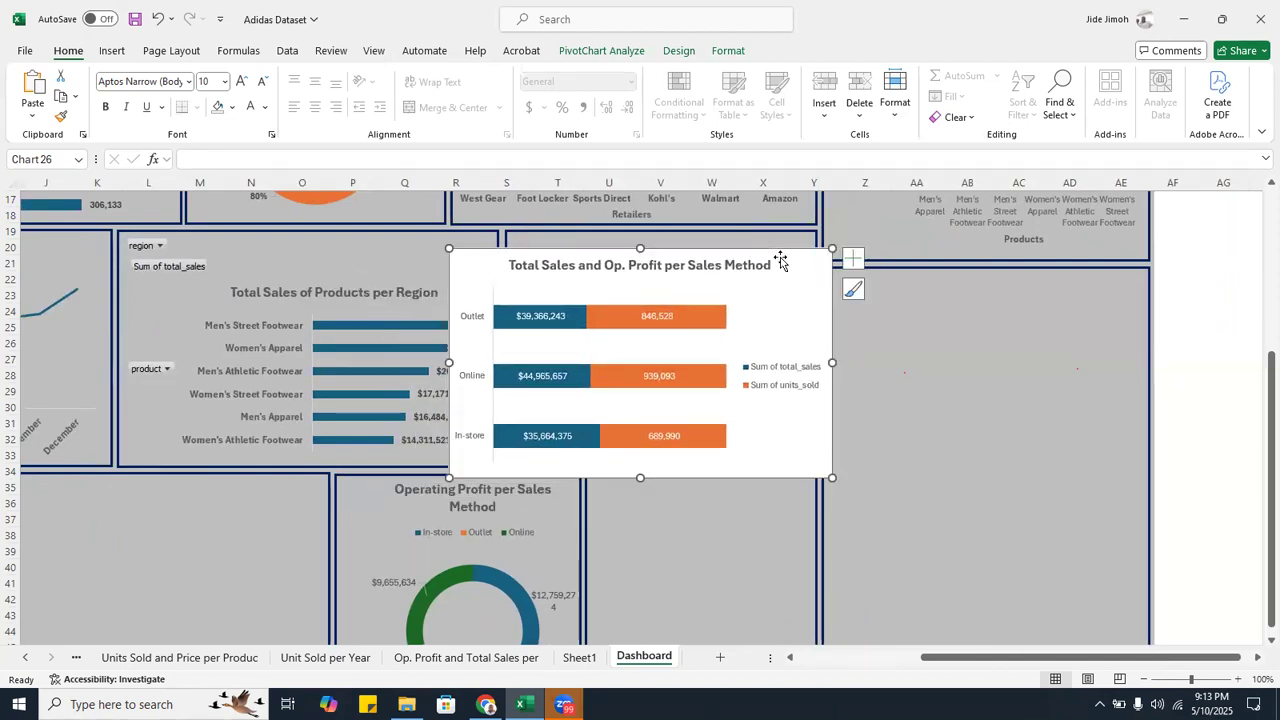
# - Remove the background fill of the Total Sales and Op. Profit per Sales Method chart and set its legend position to Top
pyautogui.click(716, 54)
pyautogui.click(606, 76)
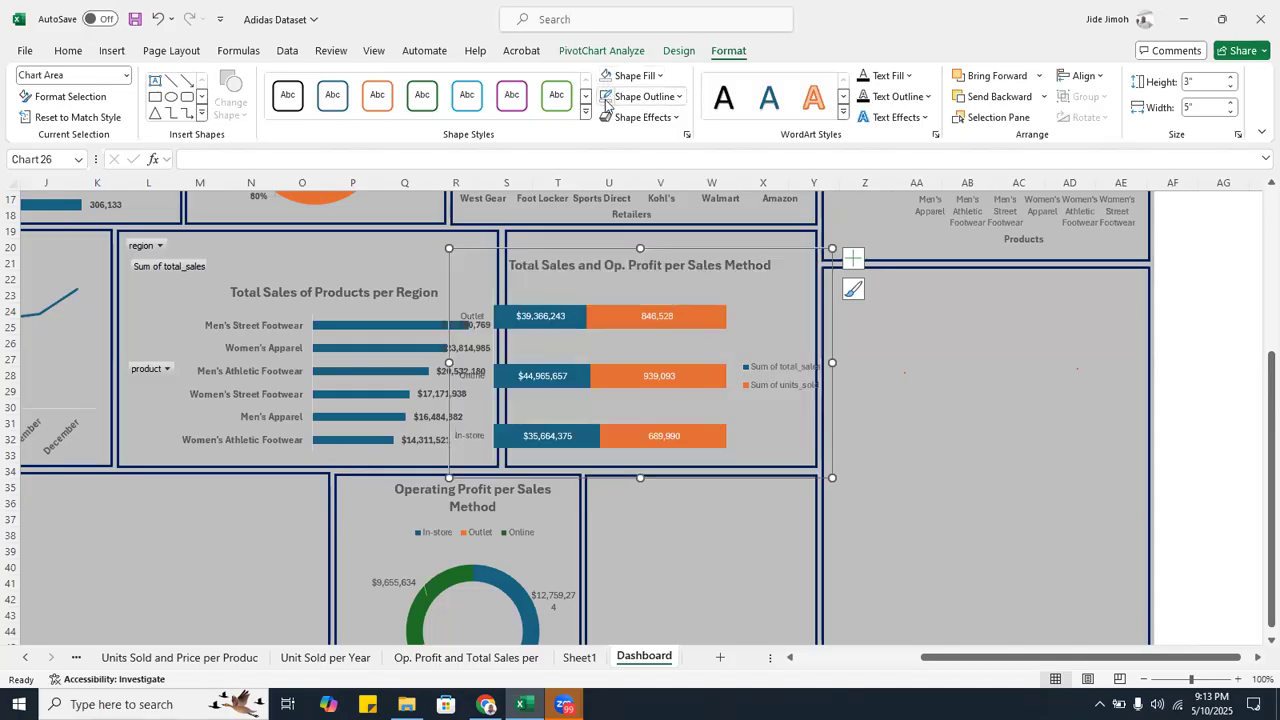
pyautogui.click(851, 261)
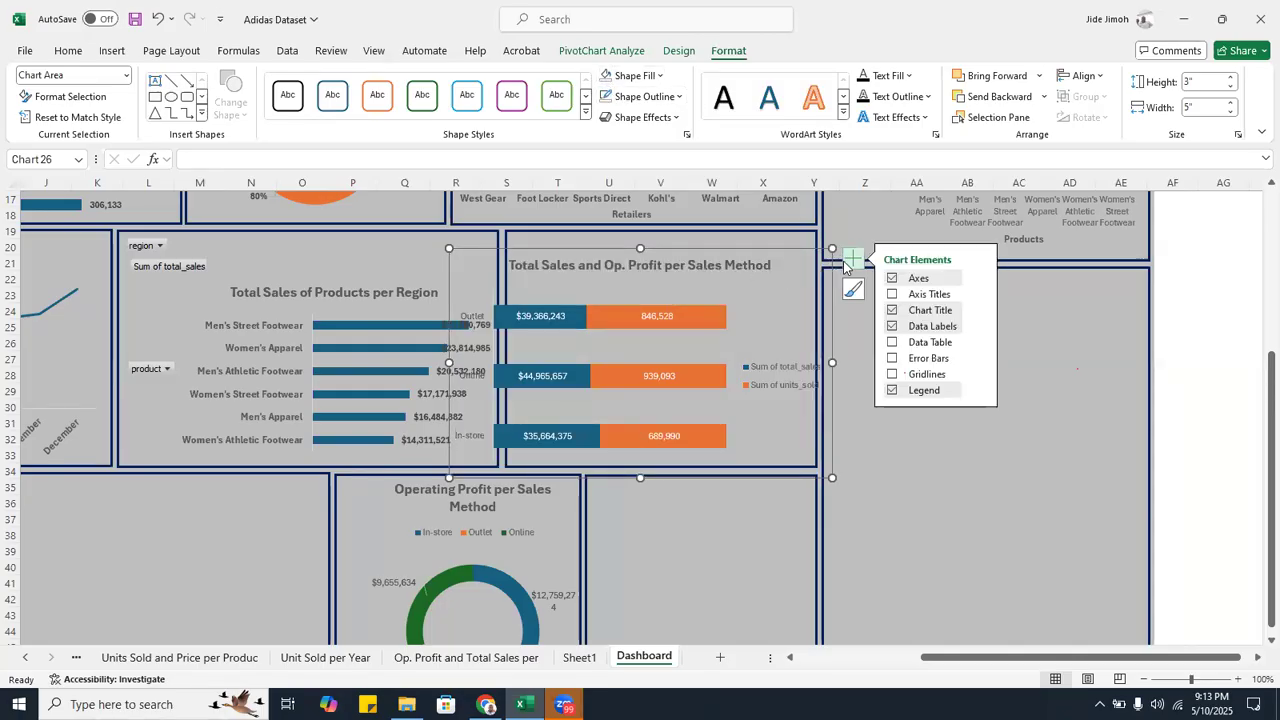
pyautogui.click(980, 390)
pyautogui.click(1018, 416)
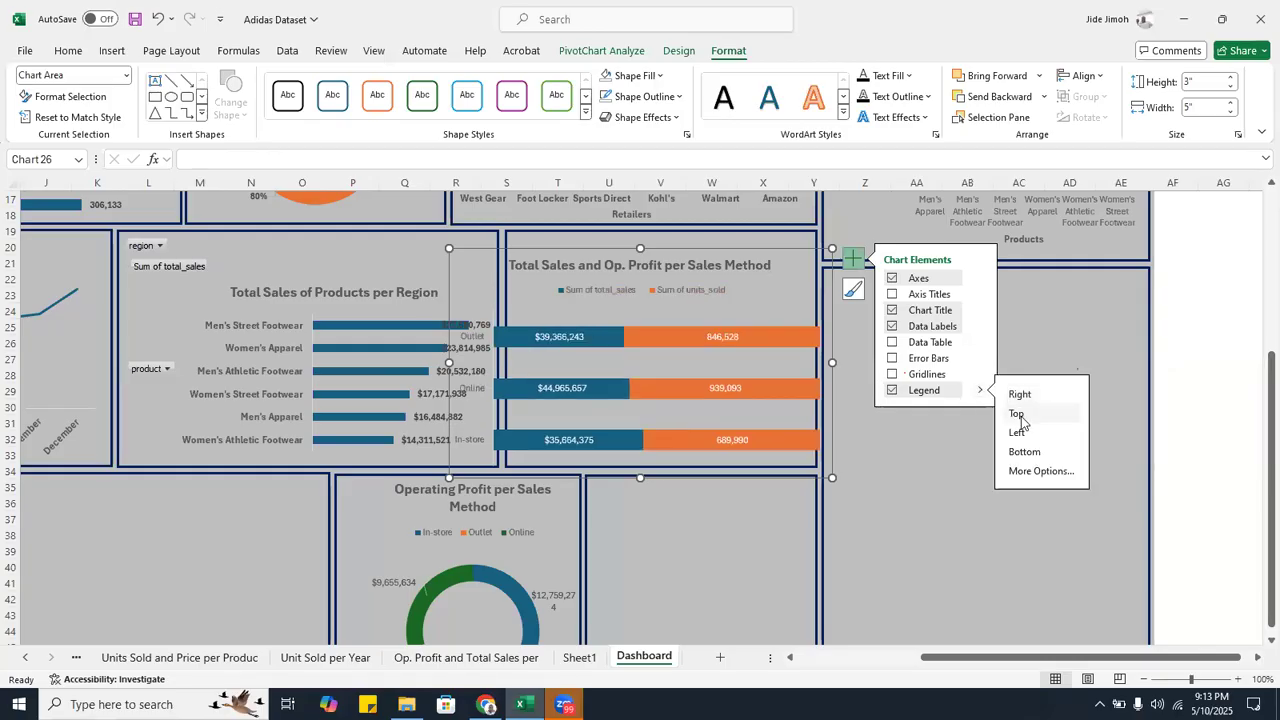
# - Align the Total Sales and Op. Profit per Sales Method chart with its middle-row panel and resize it to about 4.07" wide and 3.12" high
pyautogui.moveTo(778, 244); pyautogui.dragTo(828, 233)
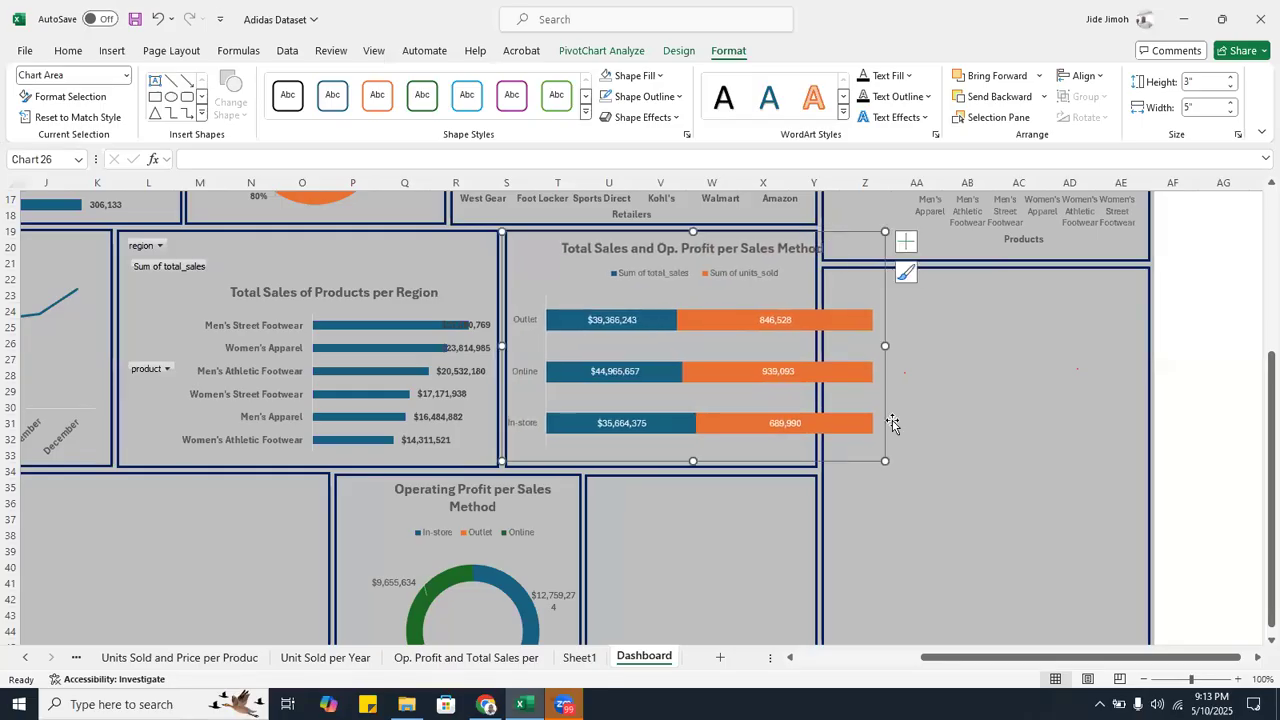
pyautogui.moveTo(884, 461); pyautogui.dragTo(818, 469)
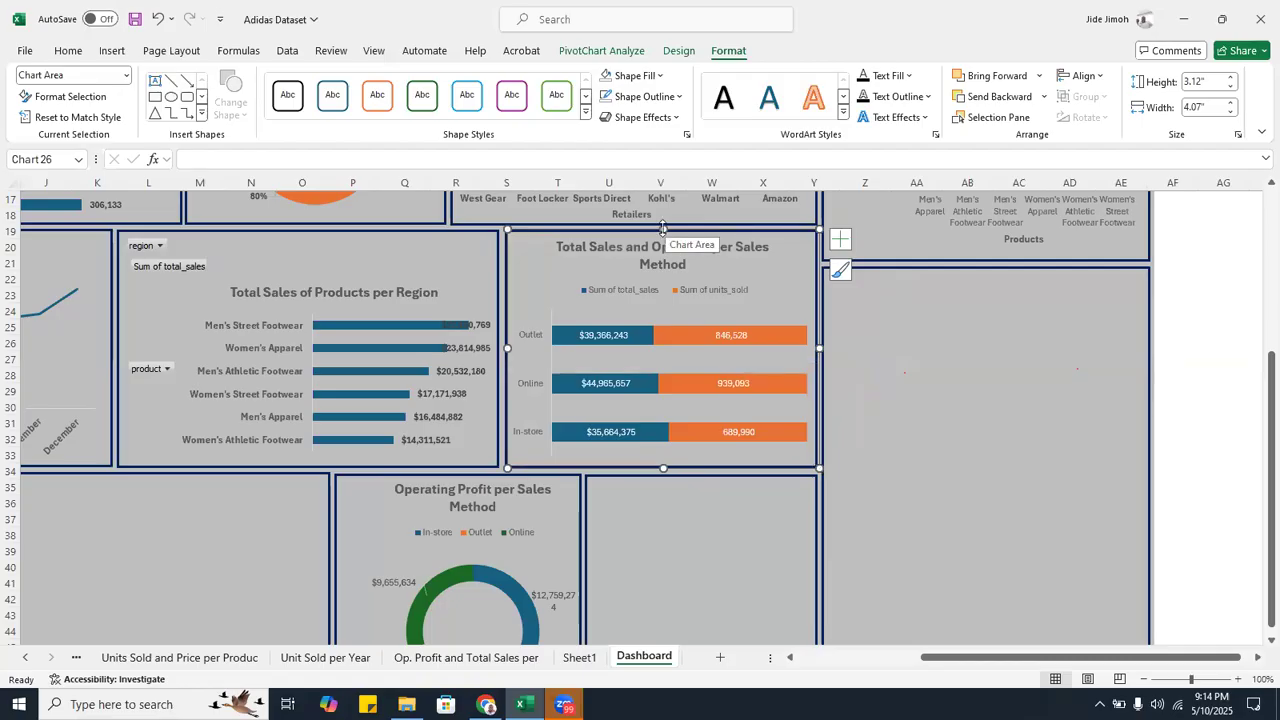
pyautogui.doubleClick(822, 349)
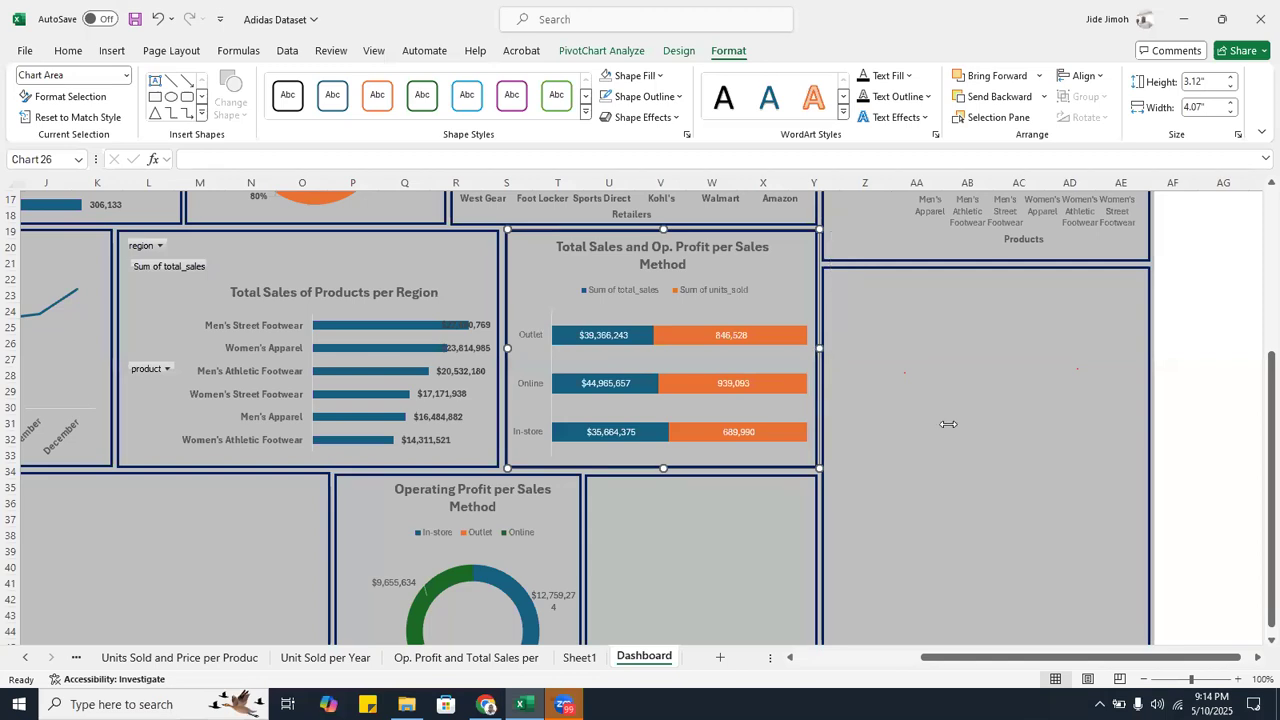
pyautogui.click(949, 423)
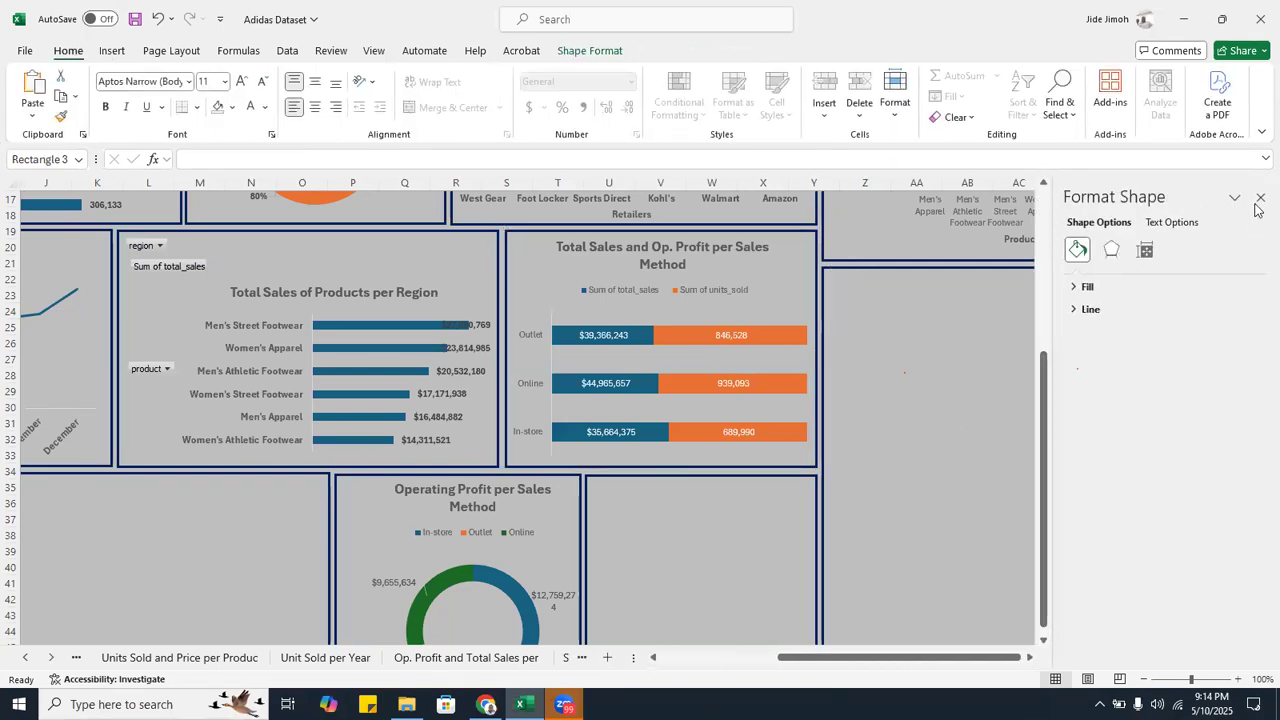
pyautogui.click(1260, 197)
pyautogui.scroll(6, 1003, 331)
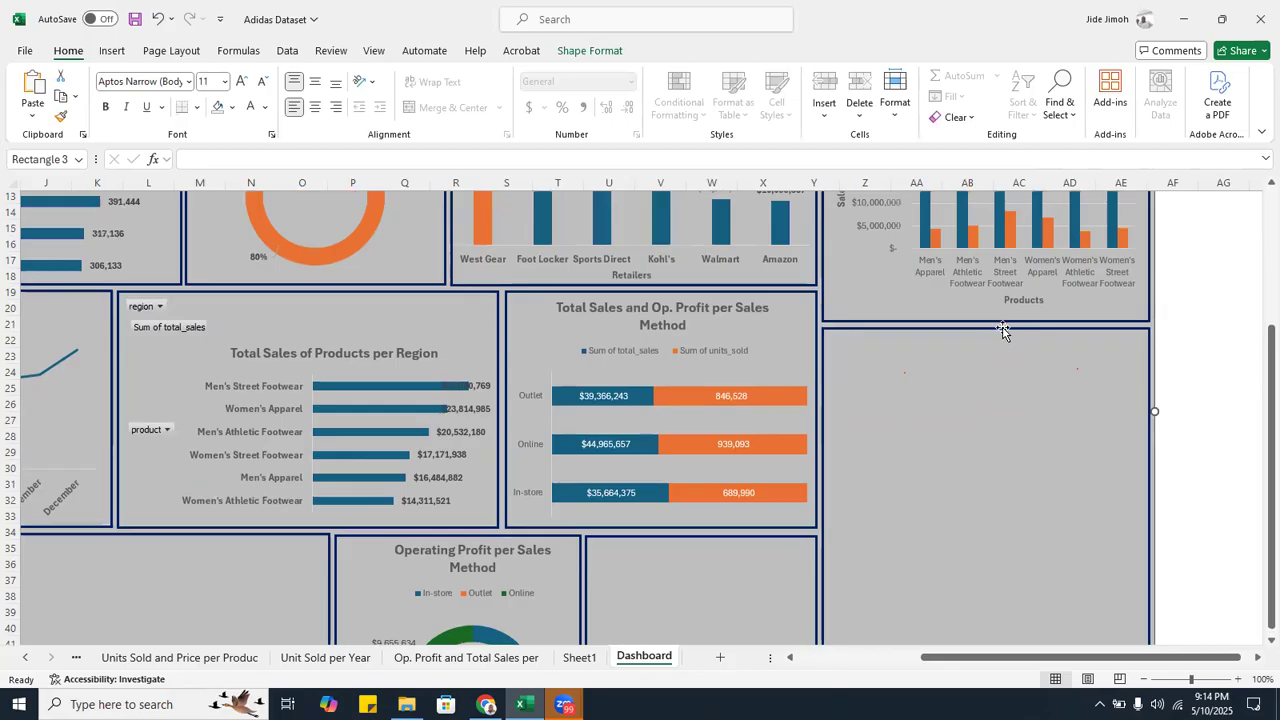
pyautogui.scroll(-20, 1003, 332)
pyautogui.scroll(20, 1003, 331)
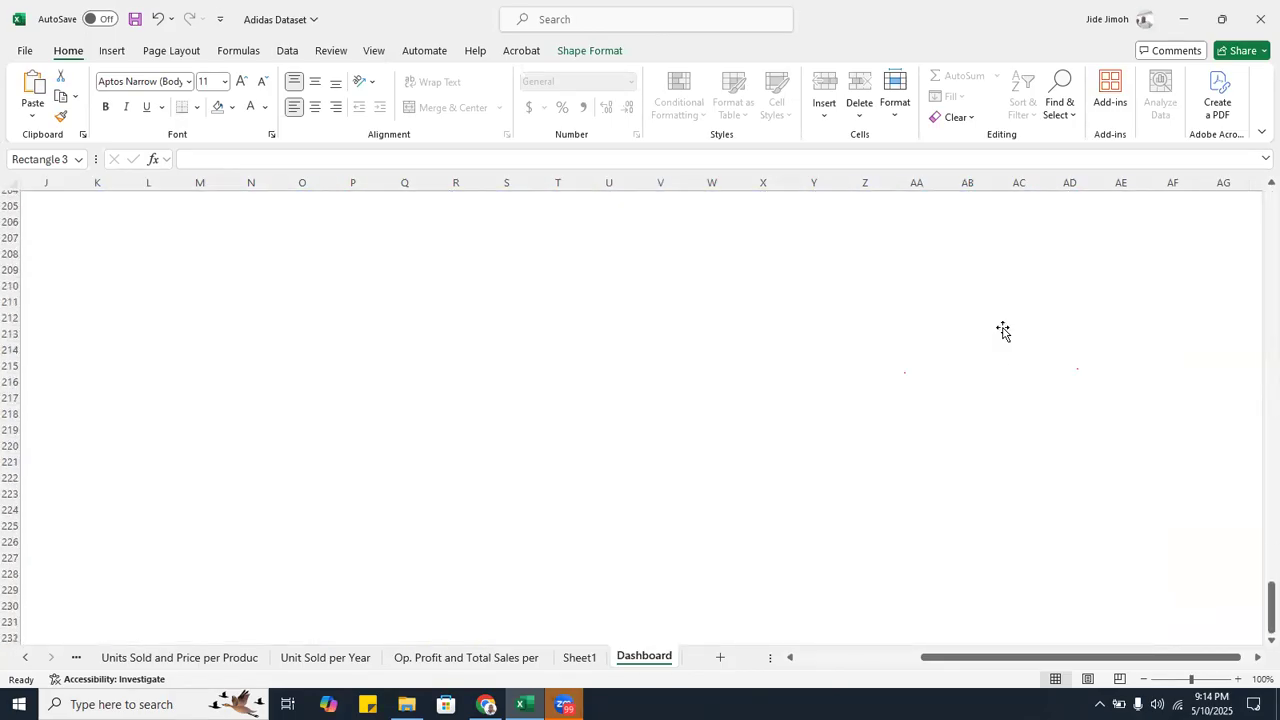
pyautogui.scroll(-5, 1002, 363)
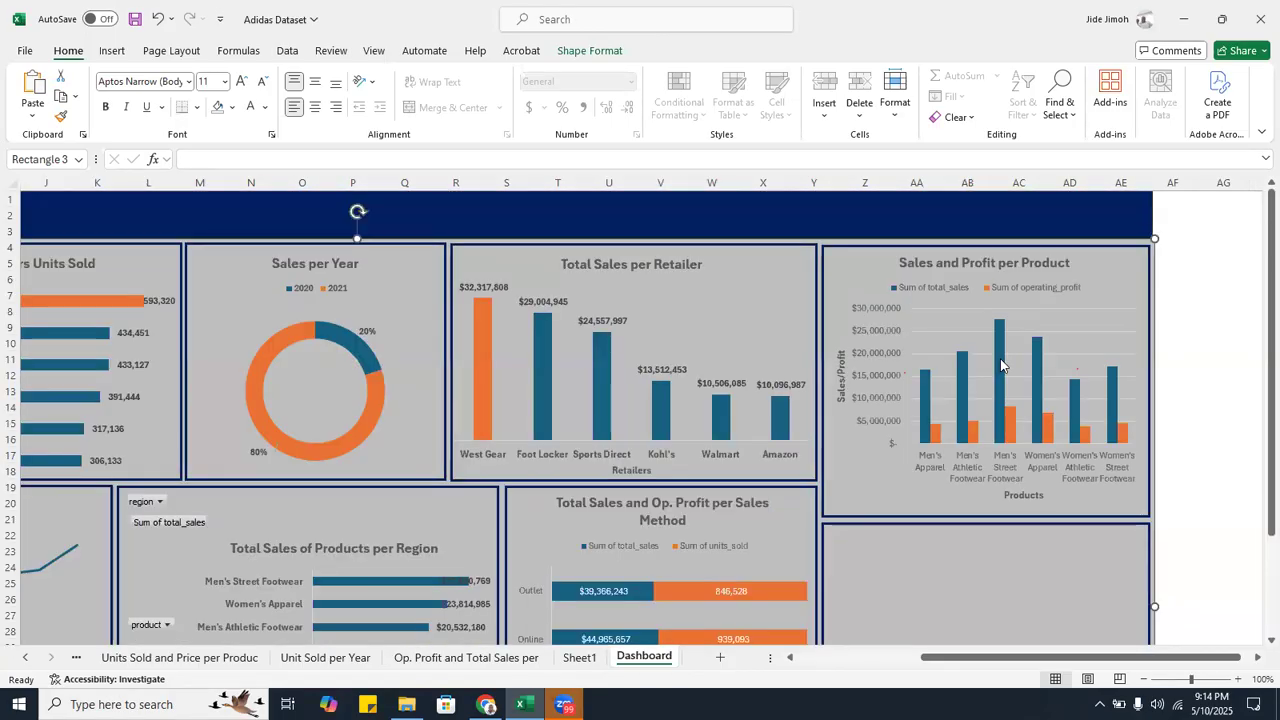
pyautogui.scroll(-2, 1001, 361)
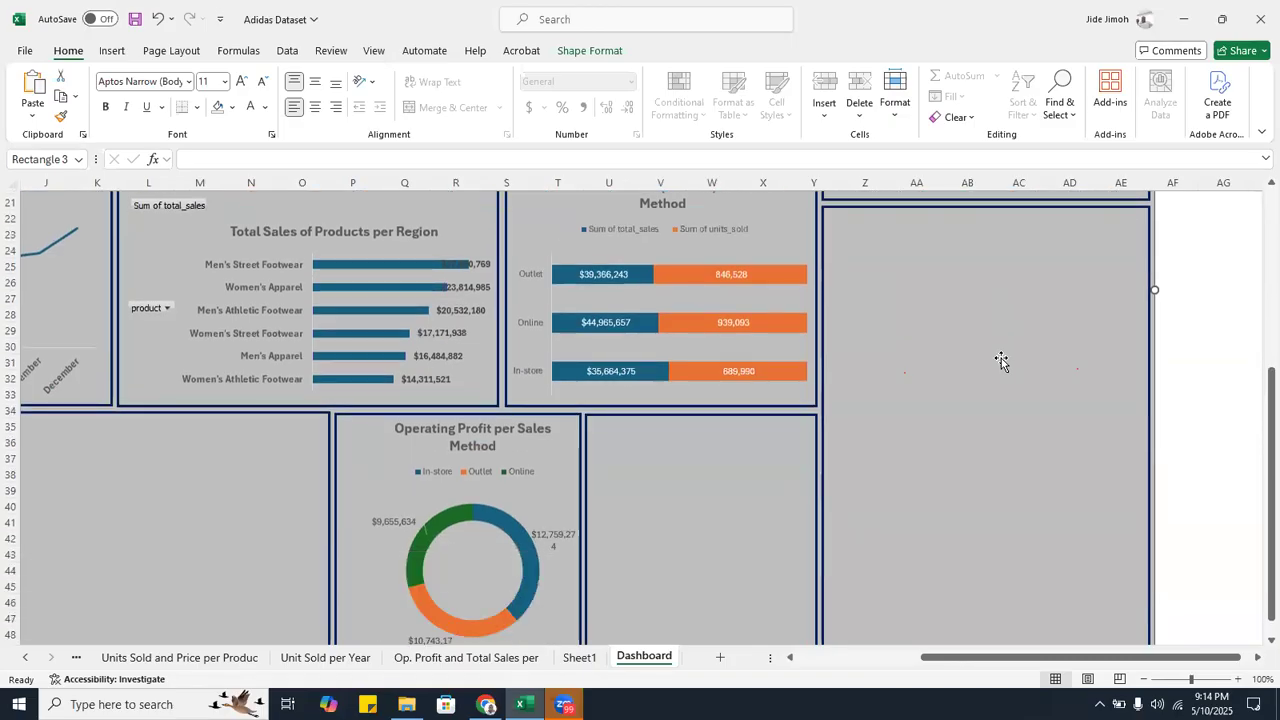
# - Copy the Total Units Sold and Total Price per Product chart from the Units Sold and Price per Product sheet
pyautogui.click(148, 657)
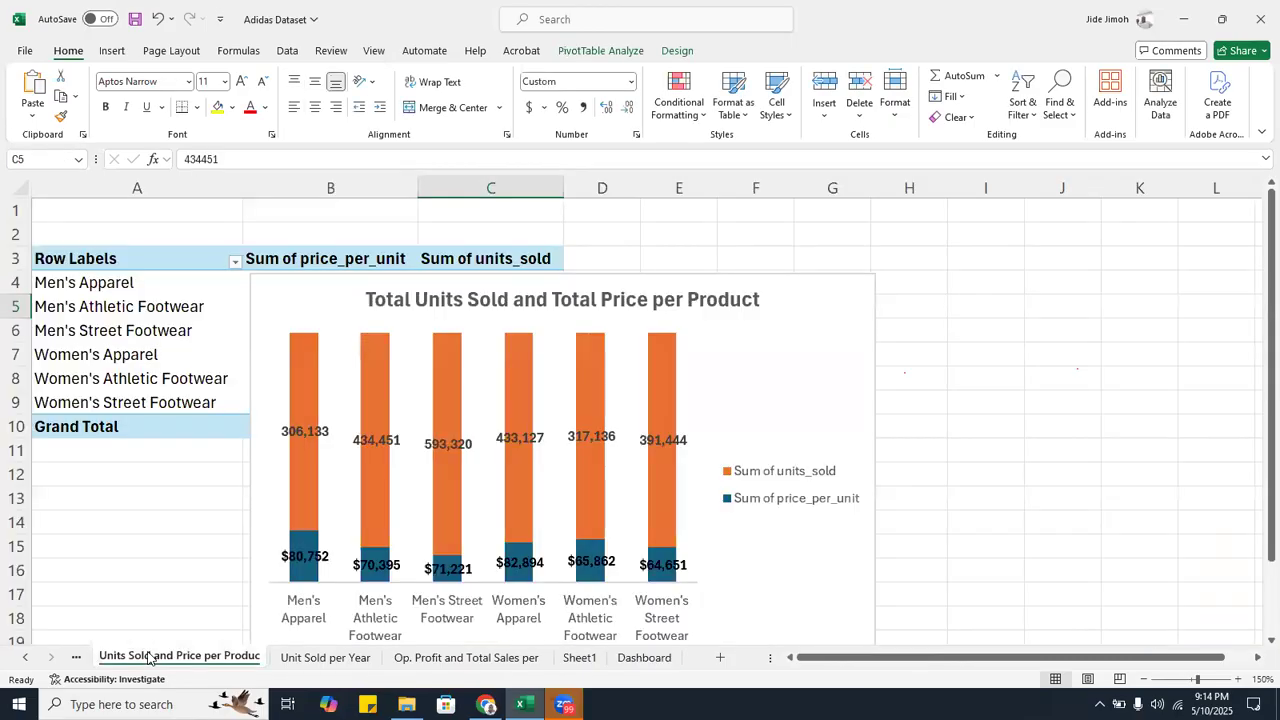
pyautogui.click(18, 658)
pyautogui.click(133, 658)
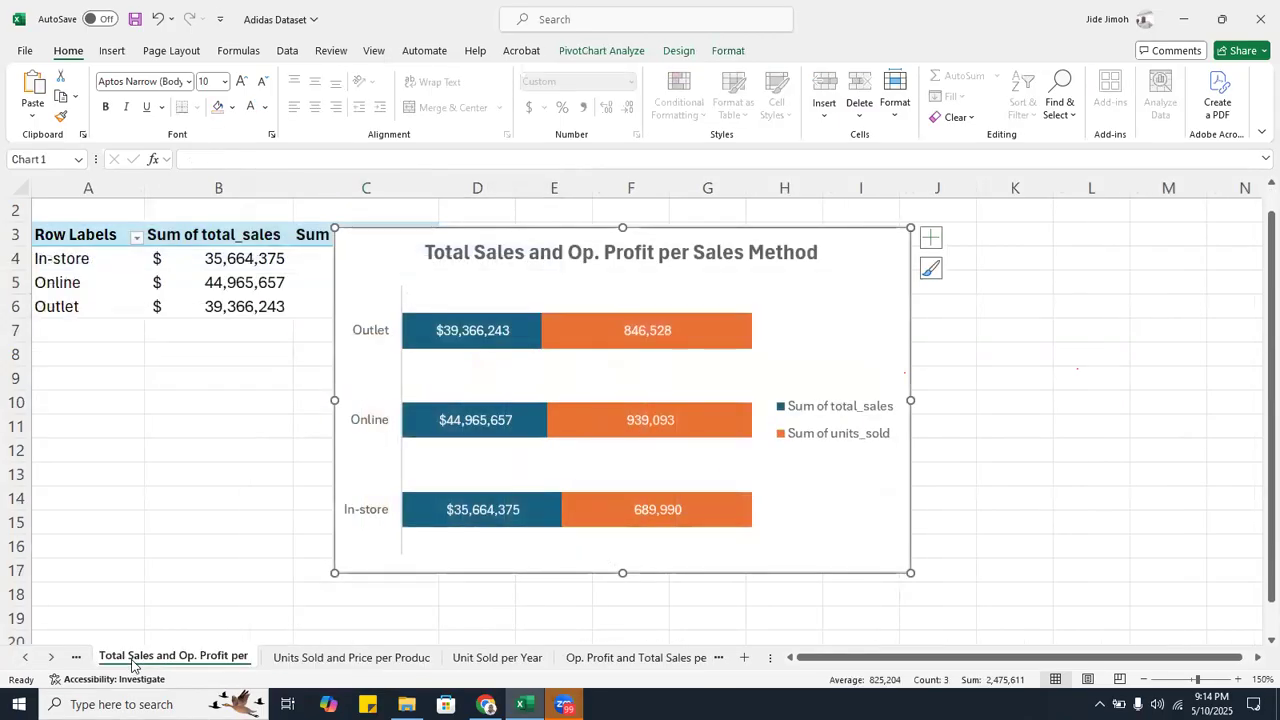
pyautogui.click(287, 657)
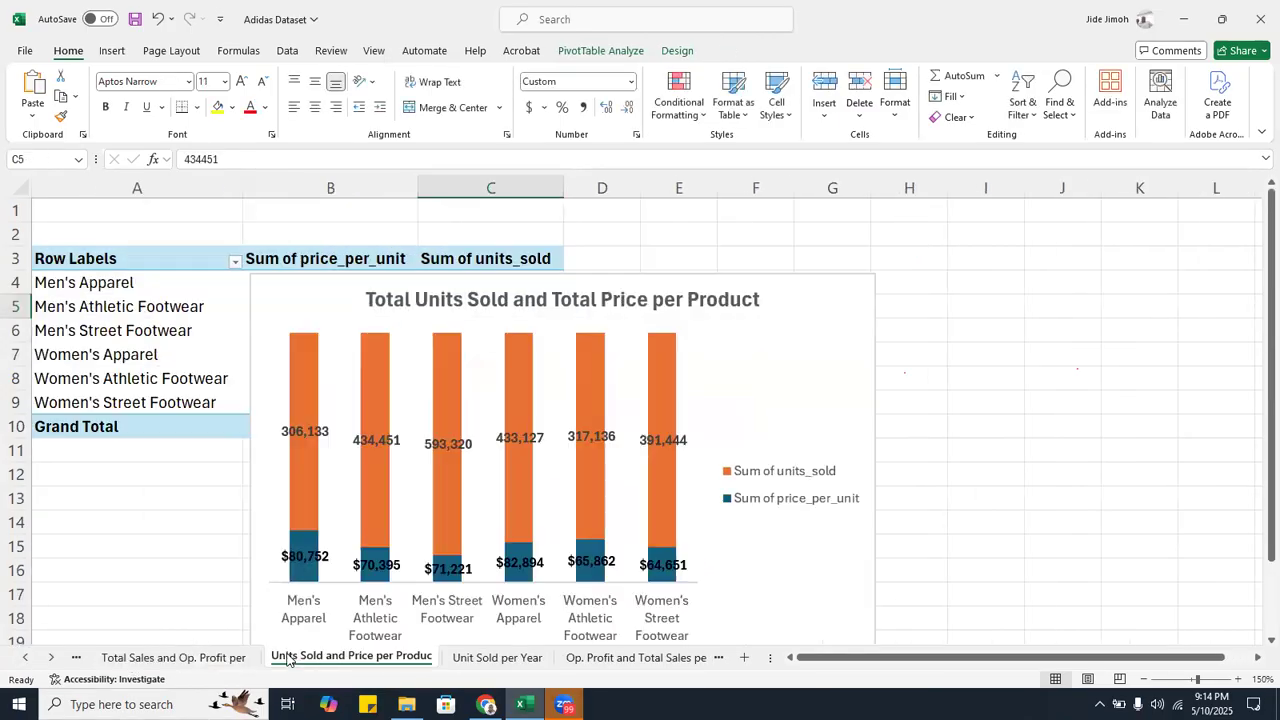
pyautogui.click(856, 358)
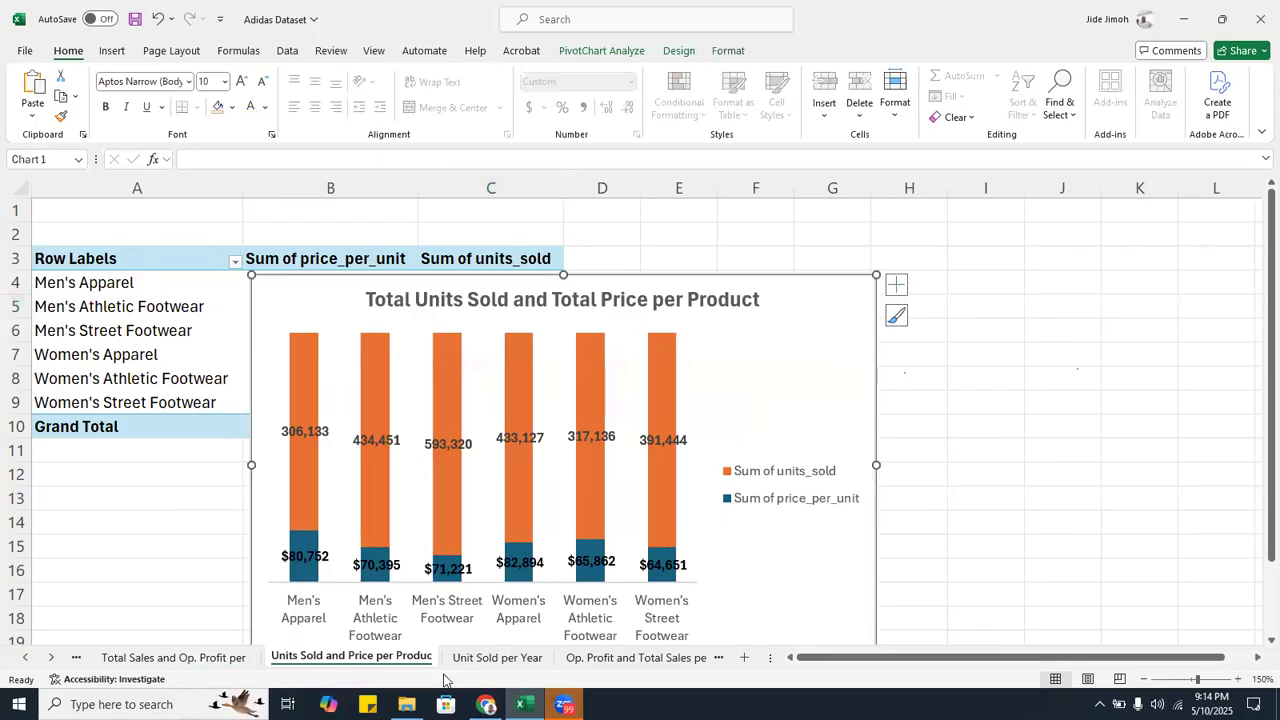
# - Paste the Total Units Sold and Total Price per Product chart into the Dashboard sheet and move it down below the Sales per Year doughnut
pyautogui.click(53, 658)
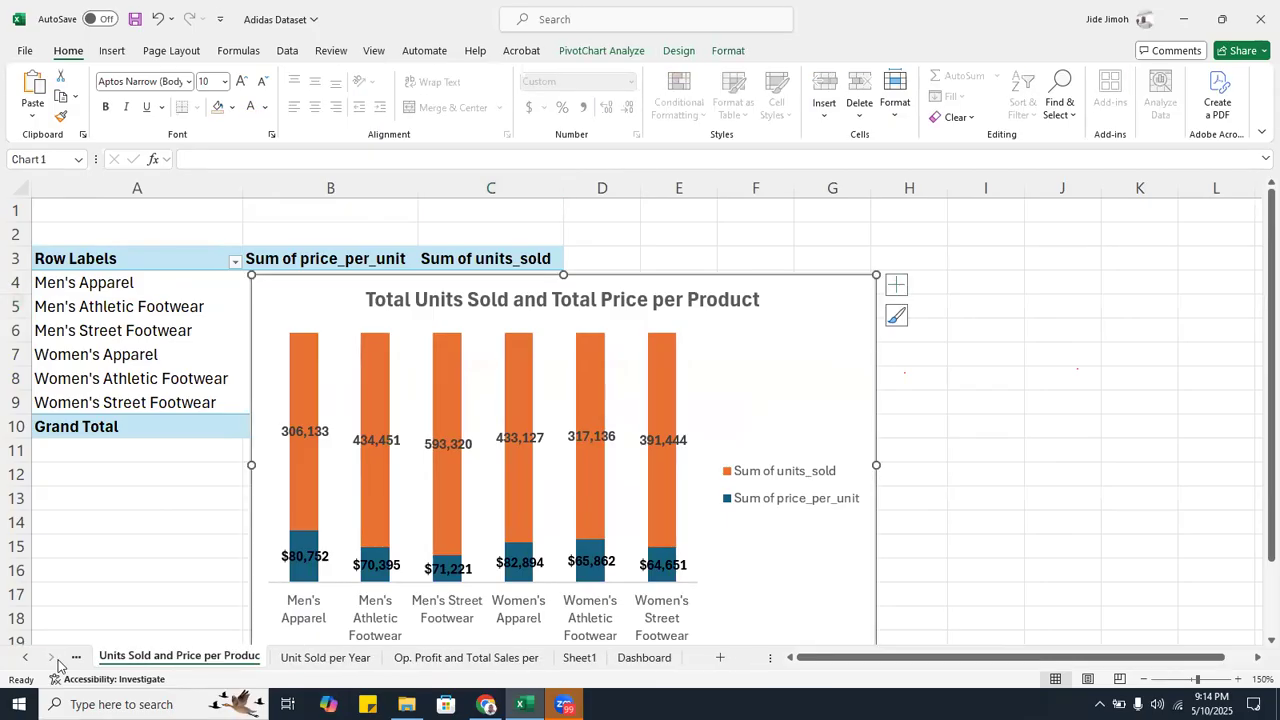
pyautogui.click(648, 657)
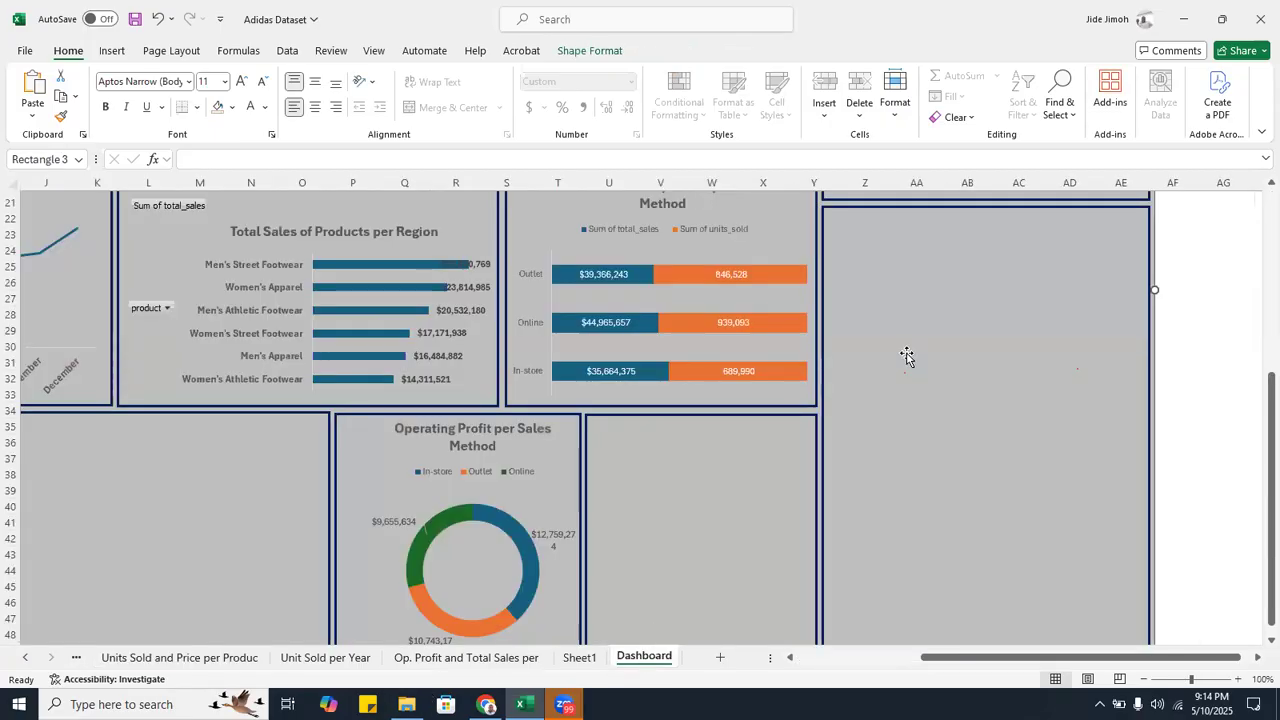
pyautogui.click(1102, 368)
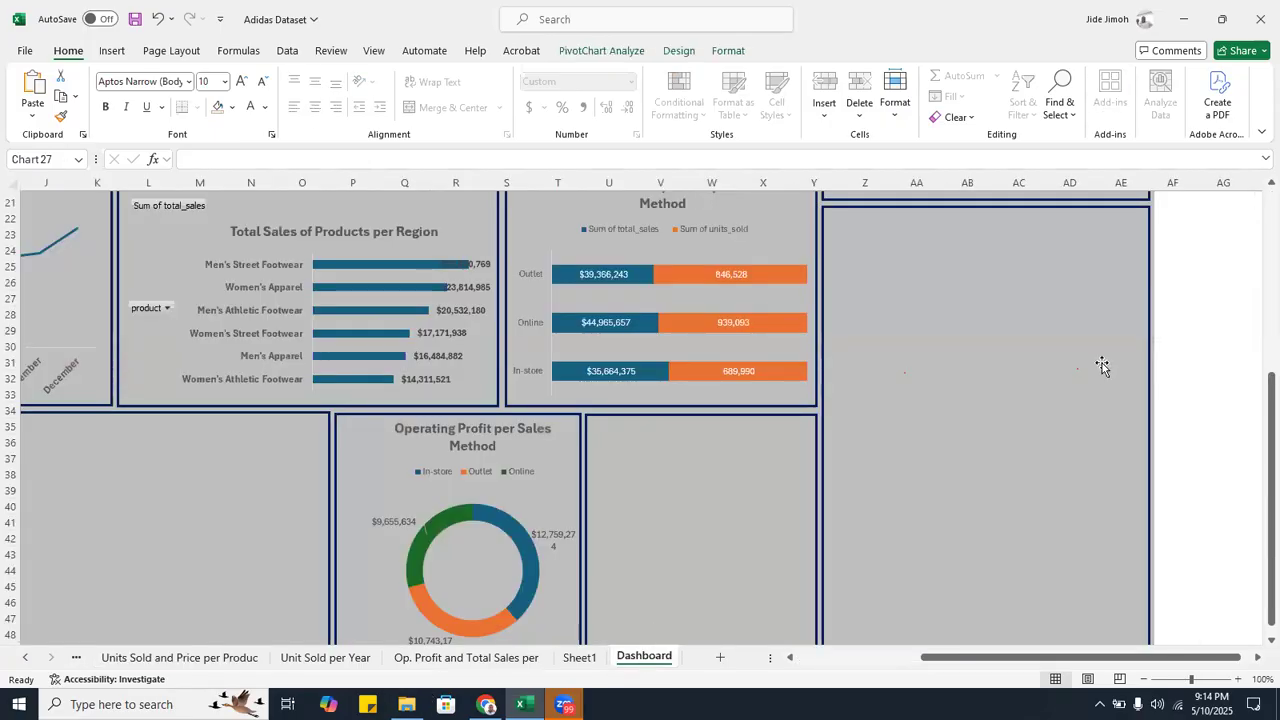
pyautogui.scroll(5, 714, 318)
pyautogui.moveTo(957, 661); pyautogui.dragTo(808, 660)
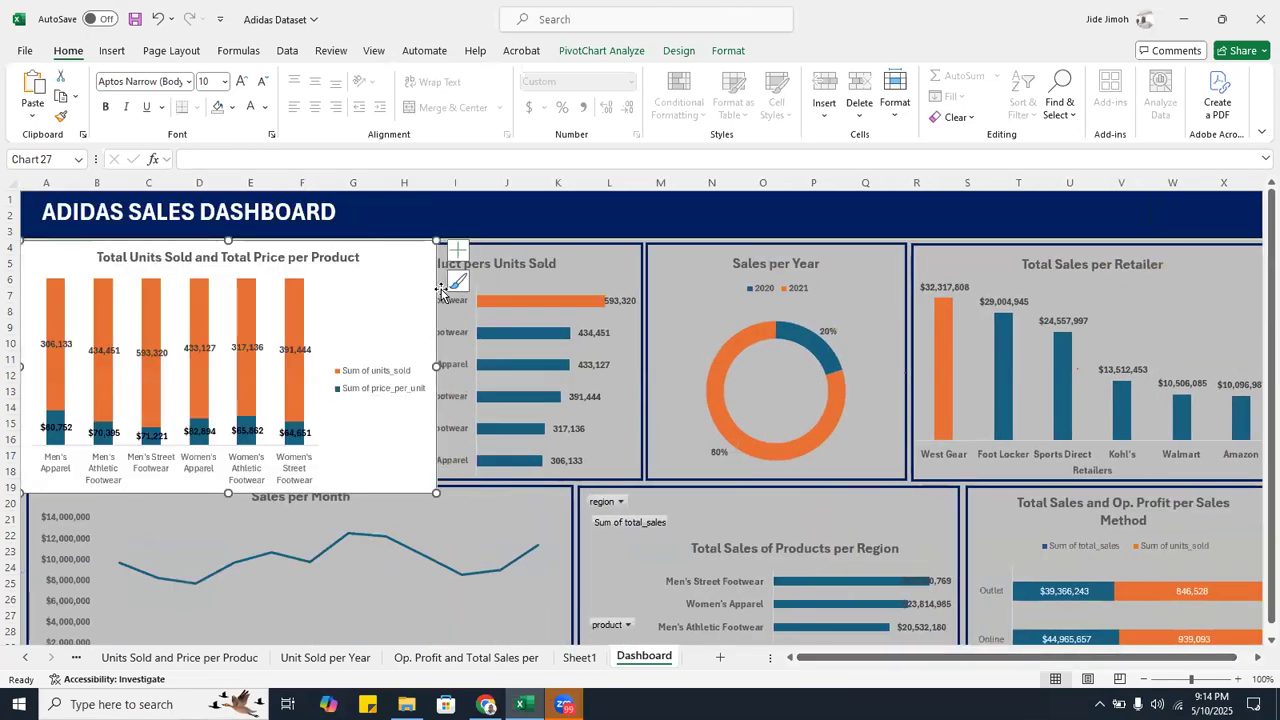
pyautogui.moveTo(388, 273); pyautogui.dragTo(1041, 455)
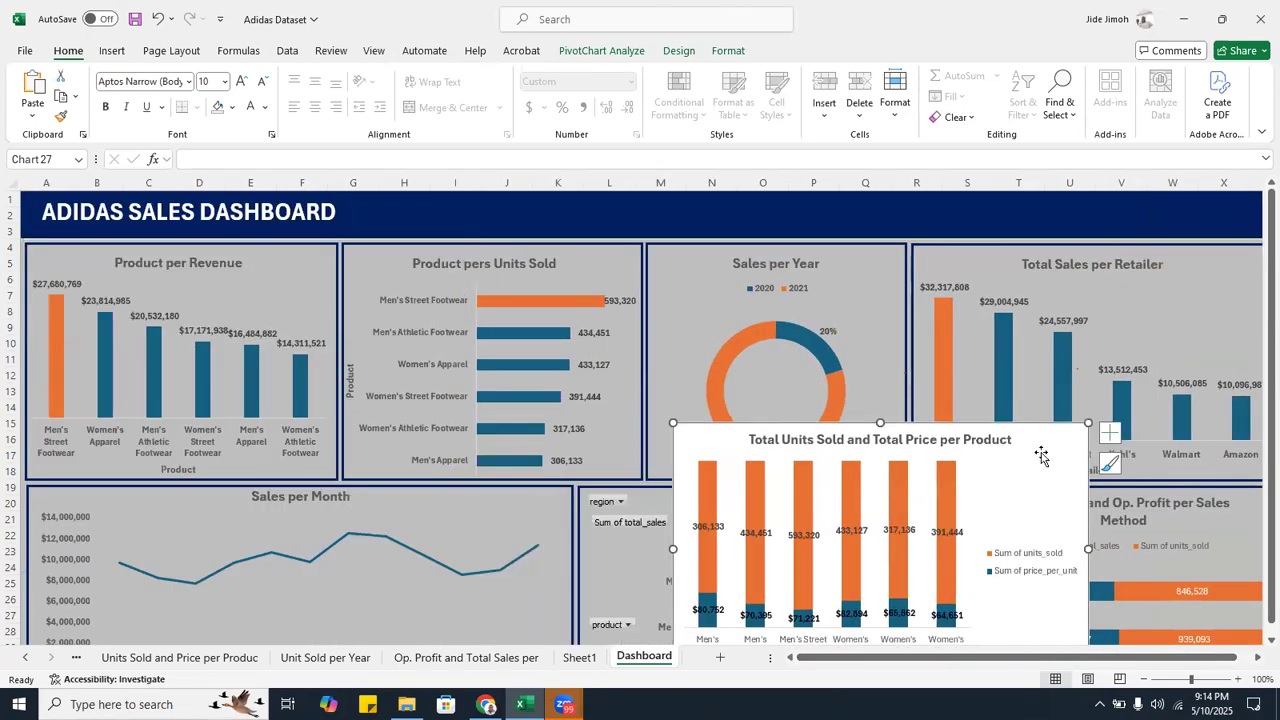
# - Remove the background fill of the Total Units Sold and Total Price per Product chart
pyautogui.click(1258, 657)
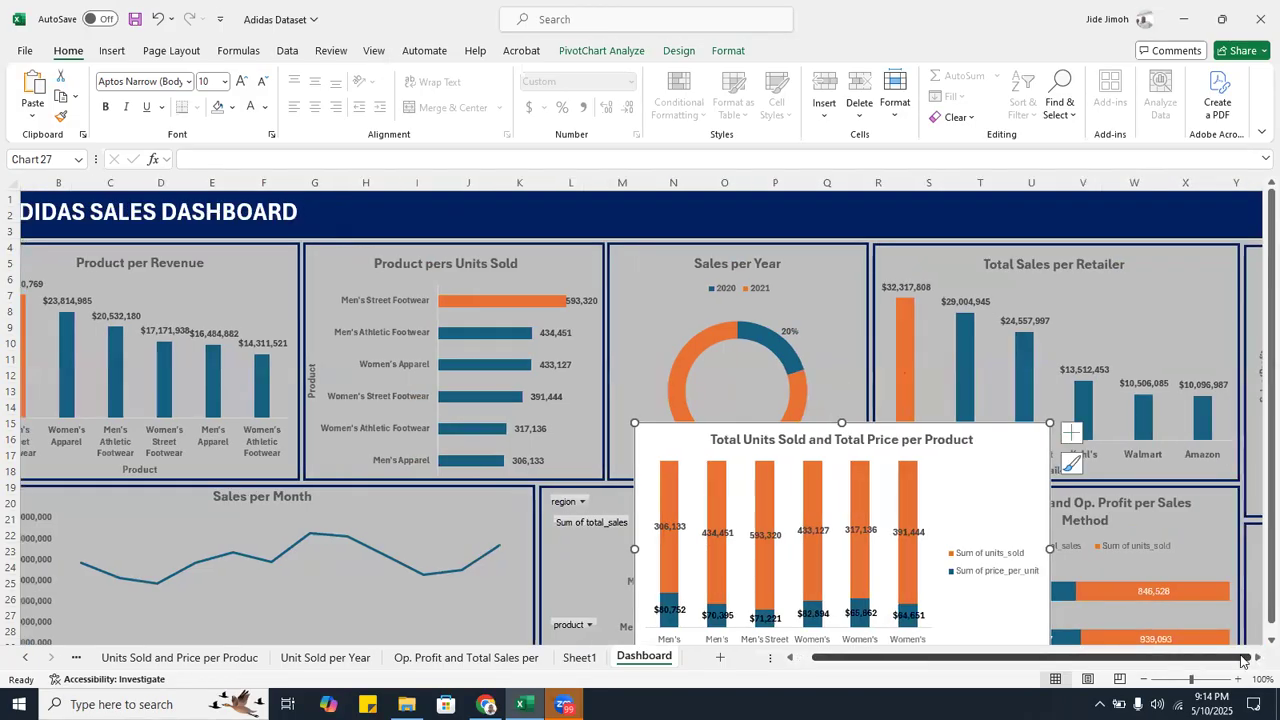
pyautogui.click(1258, 657)
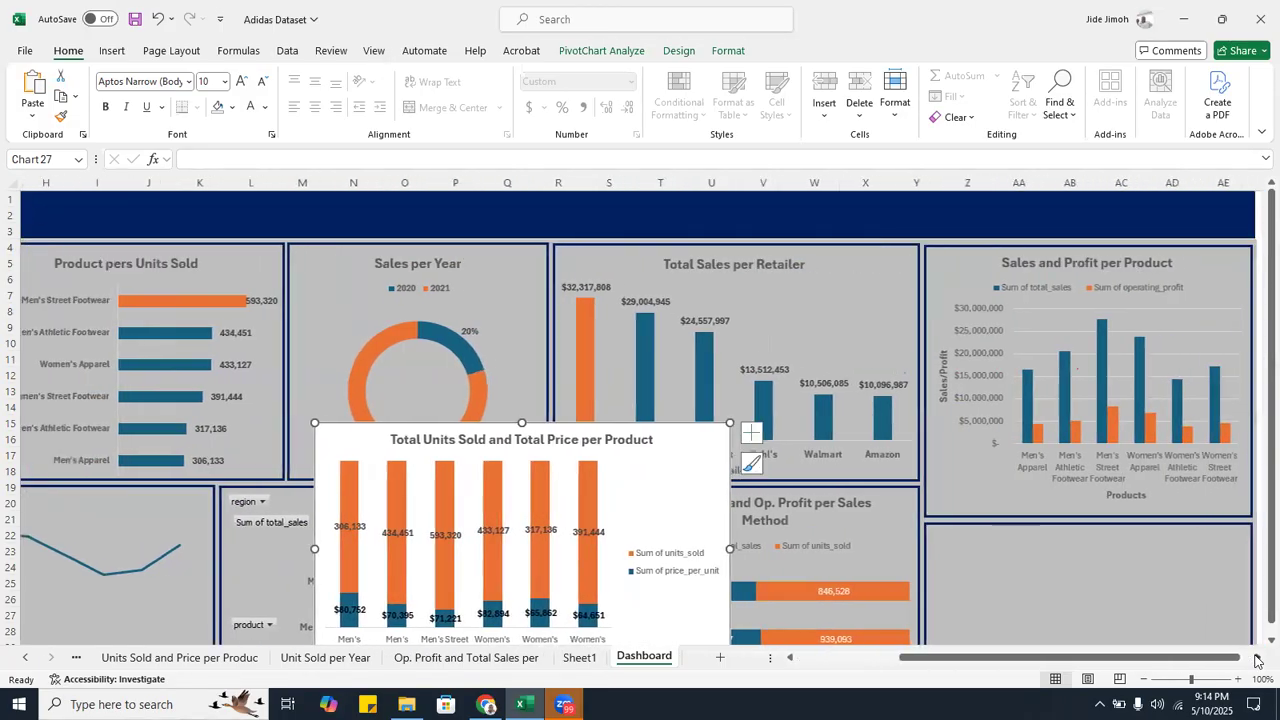
pyautogui.click(727, 51)
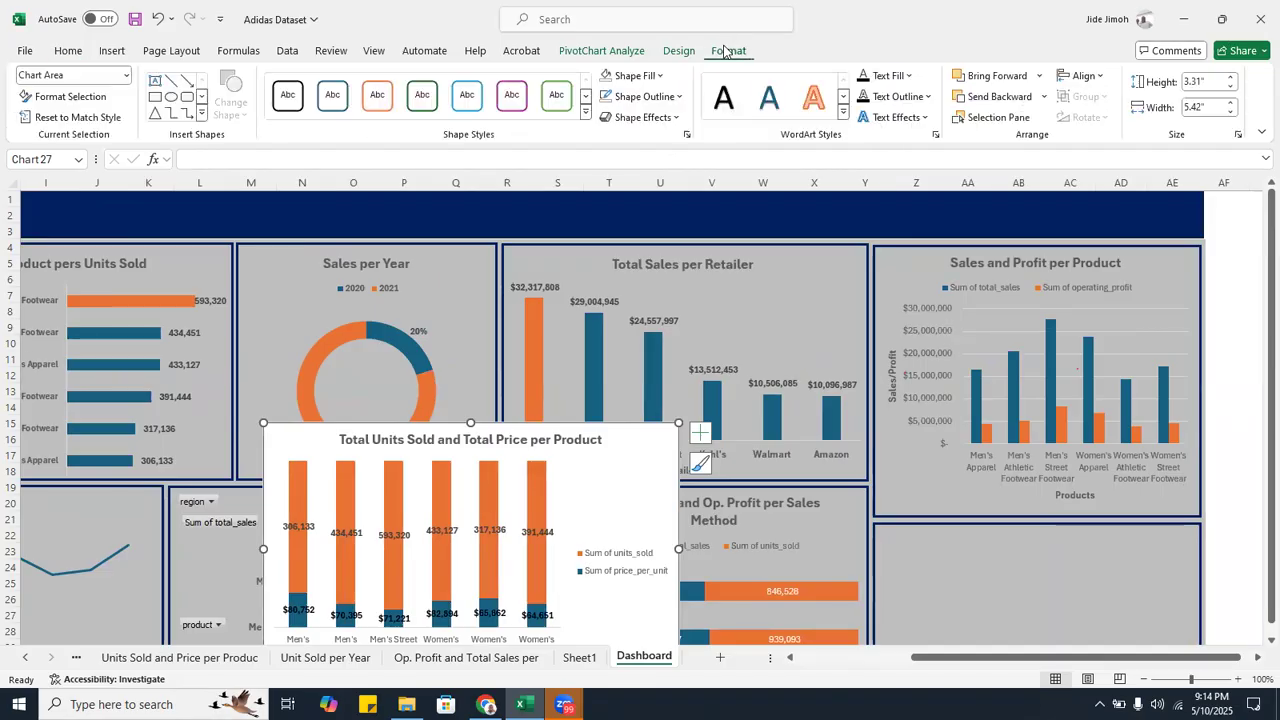
pyautogui.click(606, 76)
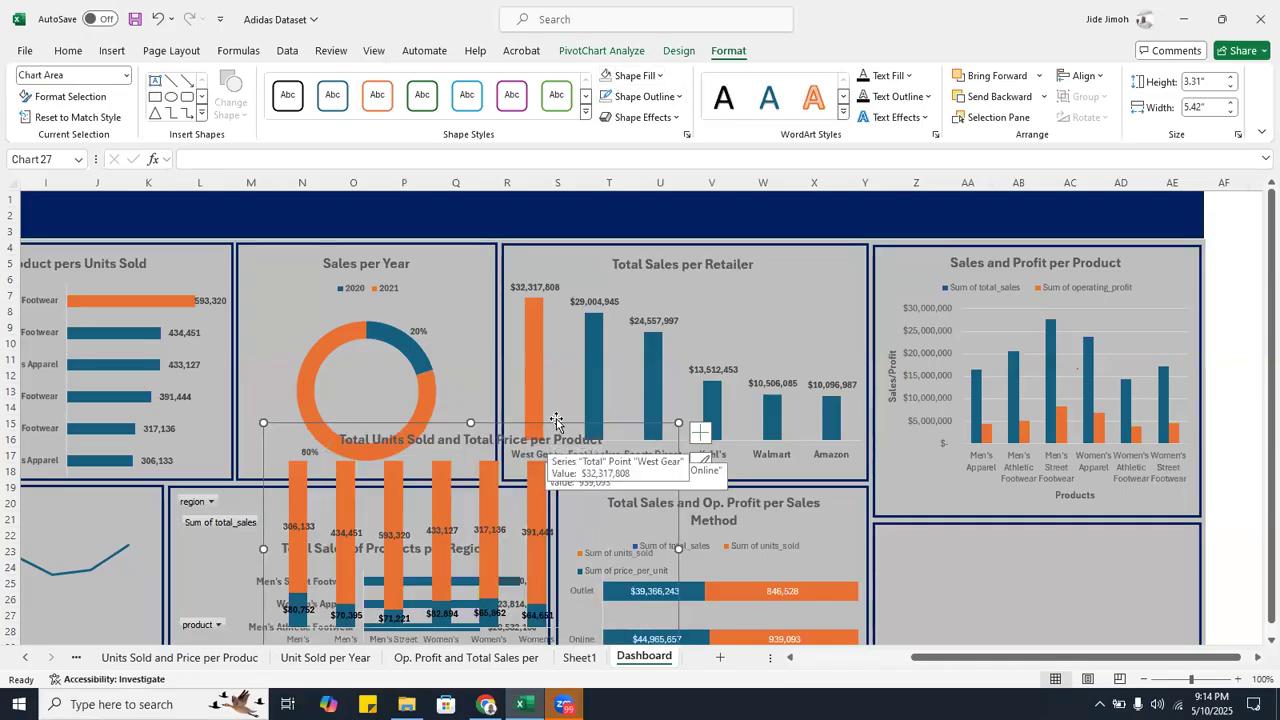
# - Move the Total Units Sold and Total Price per Product chart into the tall empty panel below Sales and Profit per Product
pyautogui.moveTo(557, 420); pyautogui.dragTo(1010, 418)
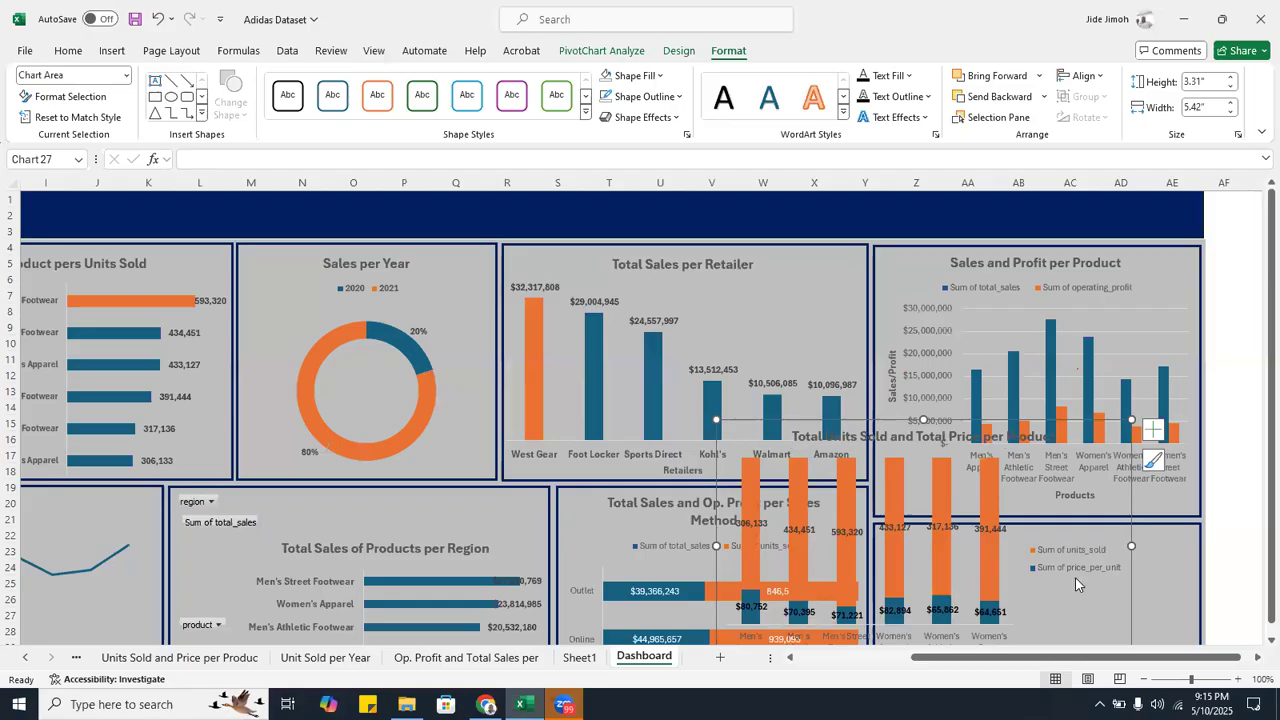
pyautogui.click(1256, 657)
pyautogui.scroll(-1, 757, 518)
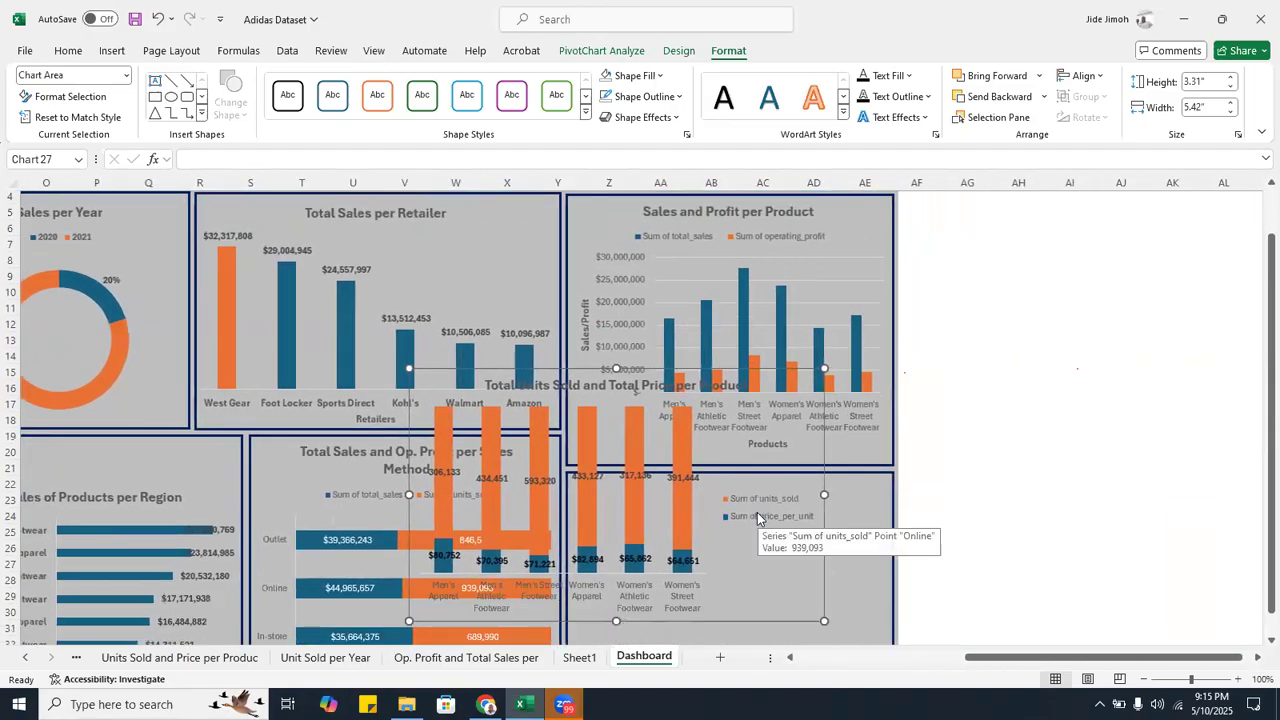
pyautogui.scroll(-6, 757, 518)
pyautogui.scroll(2, 757, 518)
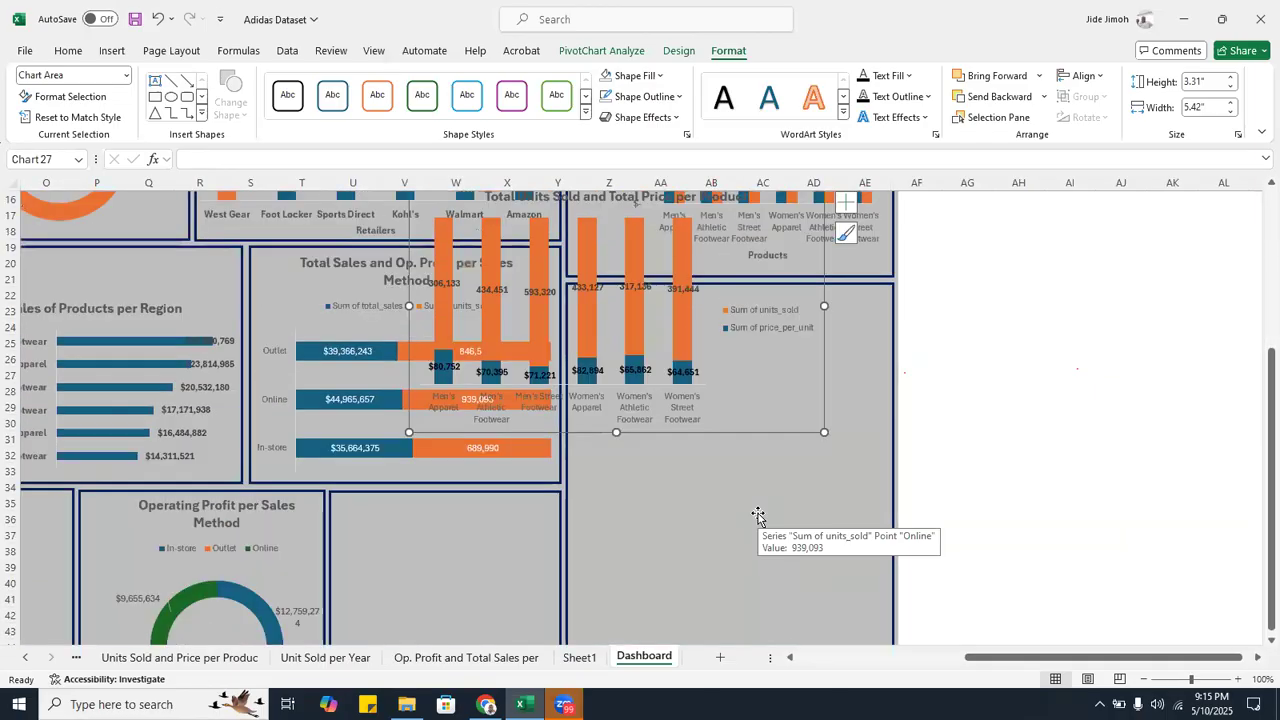
pyautogui.scroll(1, 757, 518)
pyautogui.moveTo(787, 232); pyautogui.dragTo(921, 333)
# - Place the legend at the top of the Total Units Sold and Total Price per Product chart
pyautogui.click(988, 346)
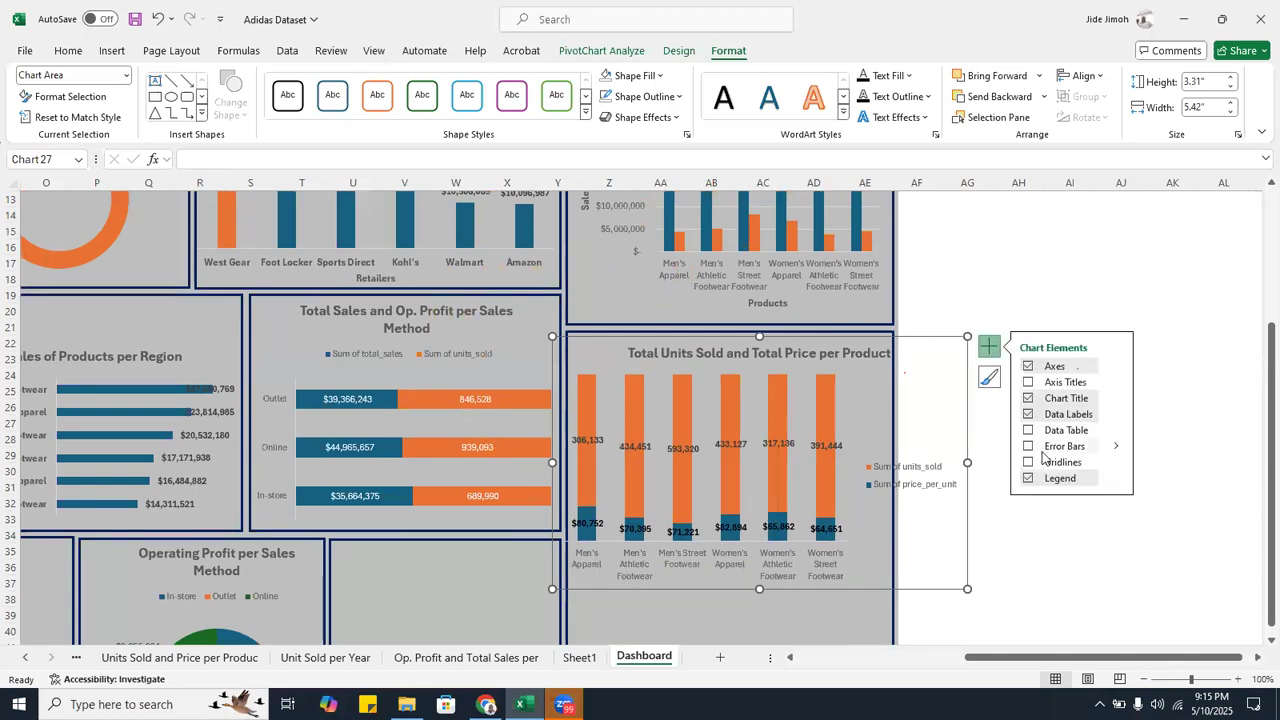
pyautogui.click(1116, 478)
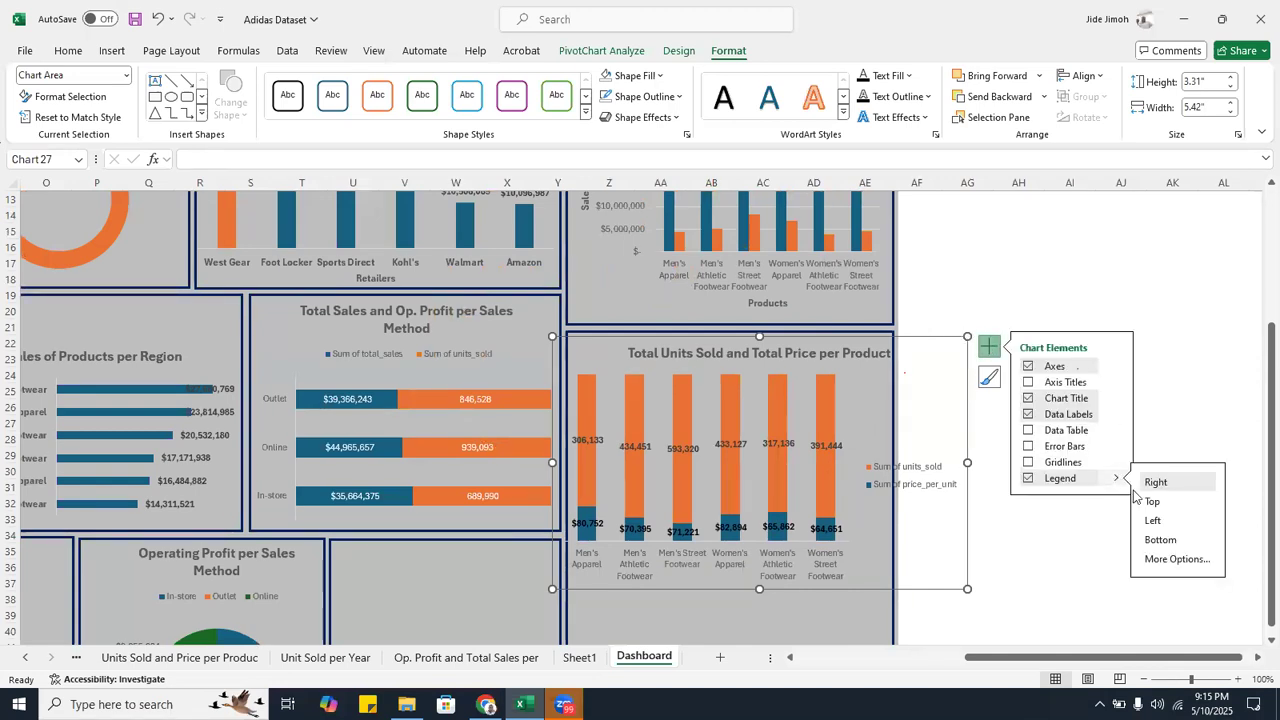
pyautogui.click(1152, 501)
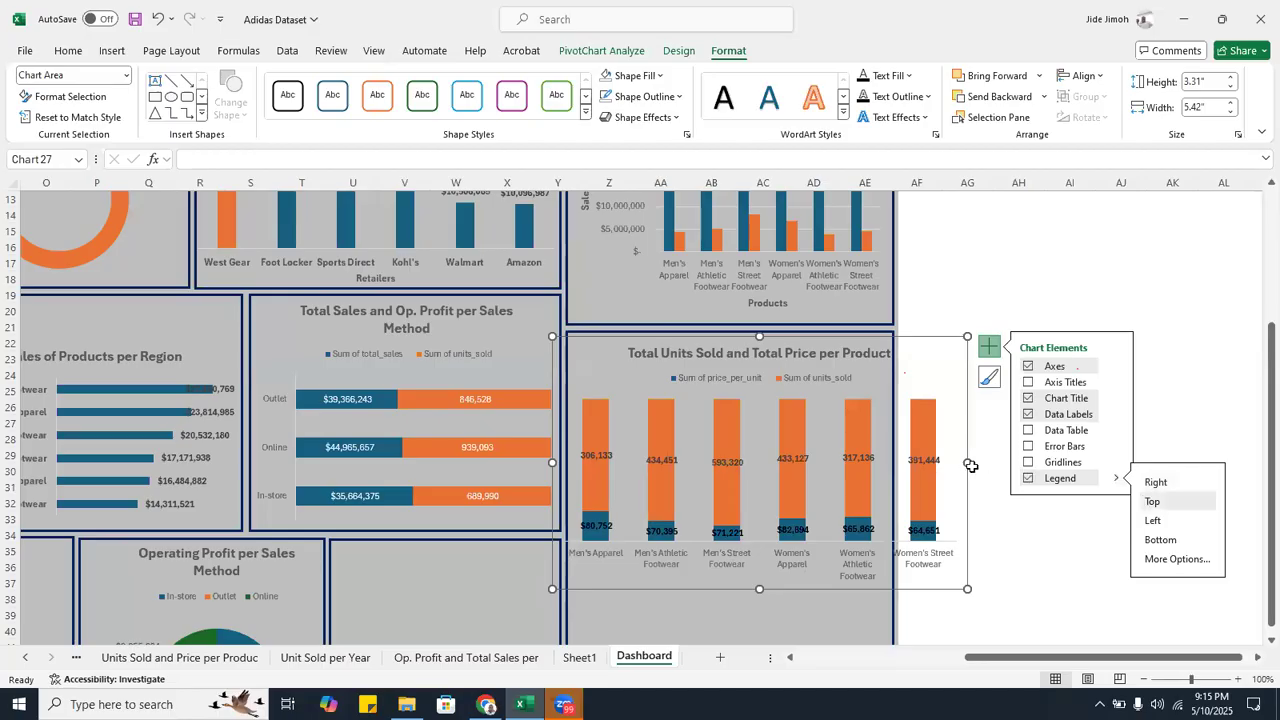
# - Narrow the Total Units Sold and Total Price per Product chart to about 4.57" and stretch it down to its panel's lower edge
pyautogui.moveTo(967, 463); pyautogui.dragTo(902, 462)
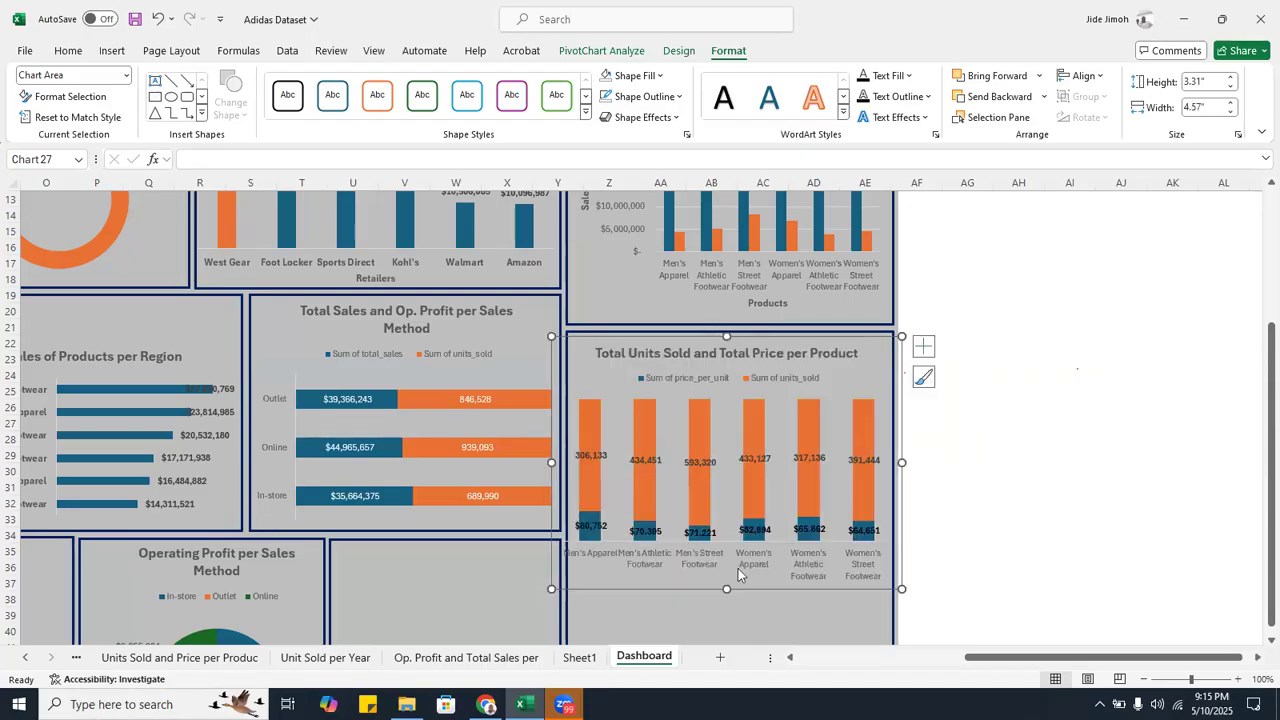
pyautogui.scroll(-8, 738, 573)
pyautogui.scroll(20, 735, 559)
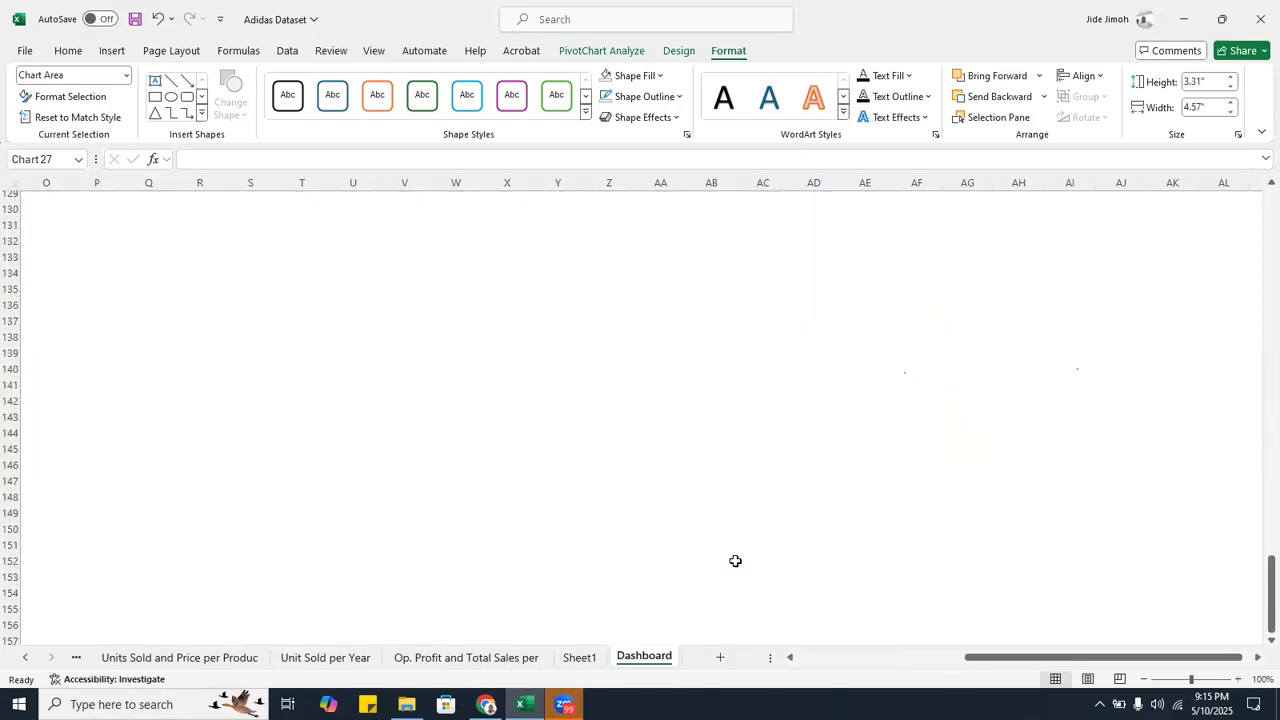
pyautogui.scroll(11, 735, 570)
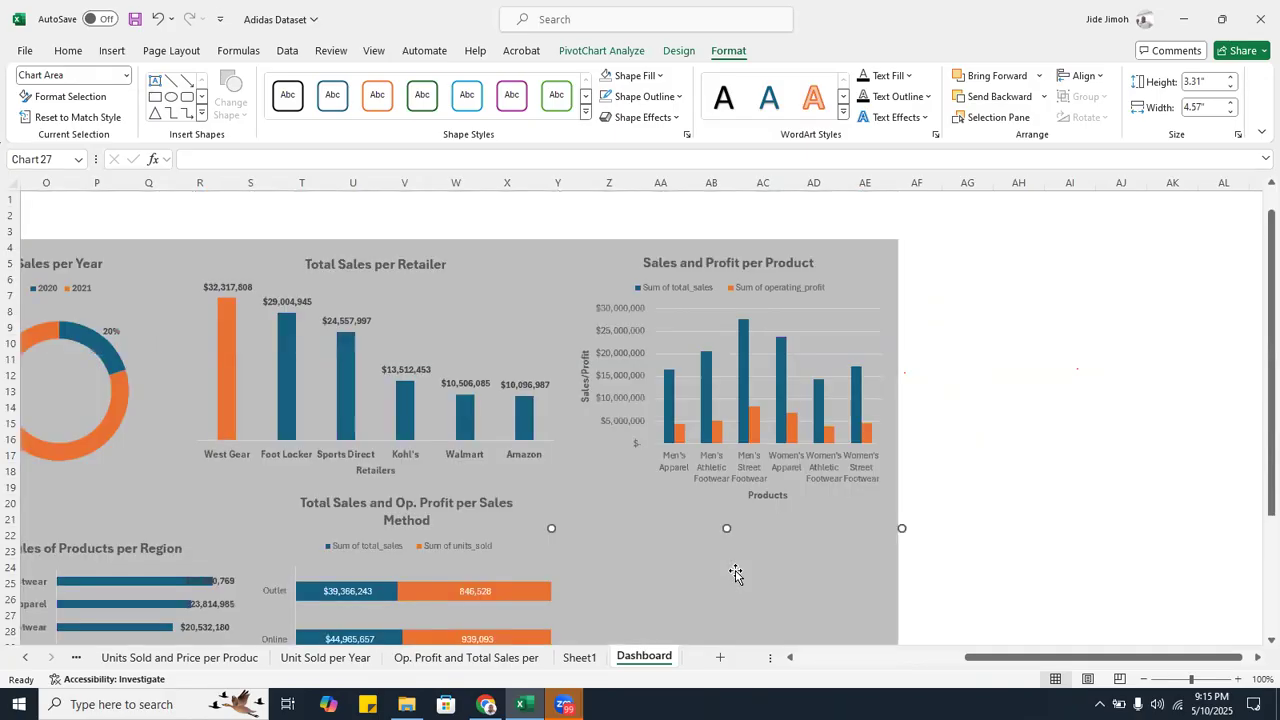
pyautogui.scroll(-4, 735, 571)
pyautogui.scroll(-2, 735, 573)
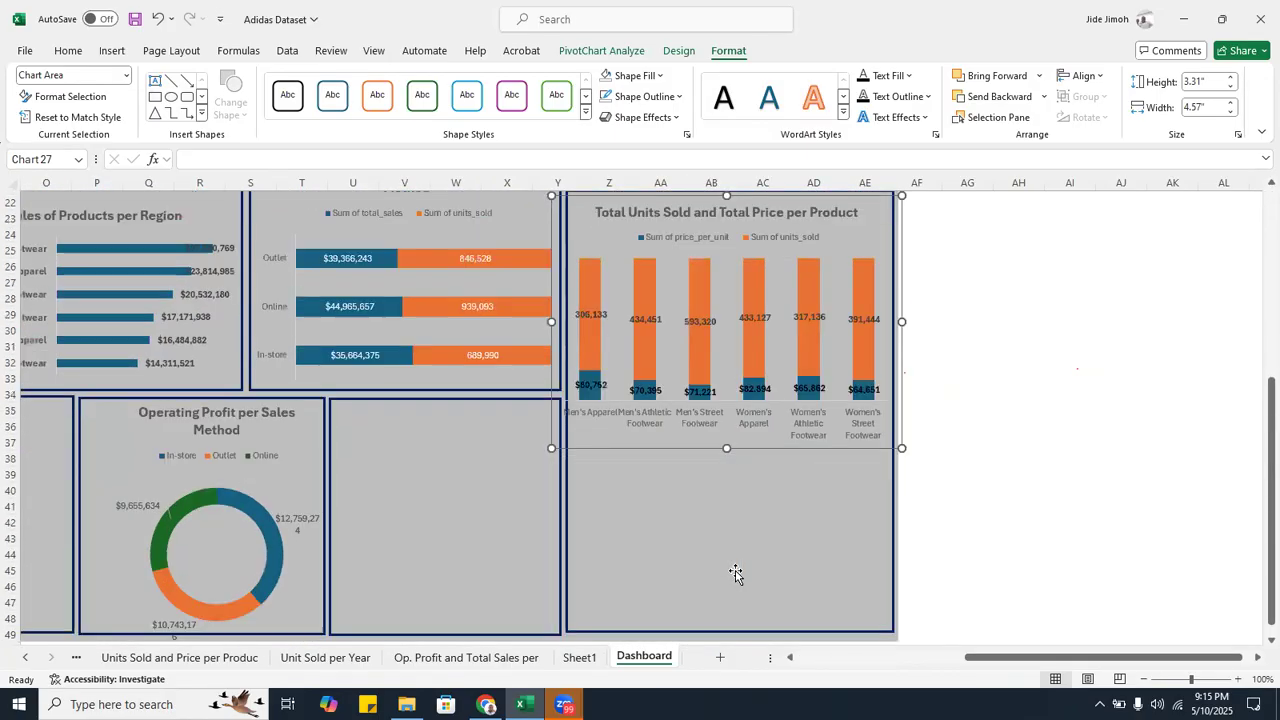
pyautogui.moveTo(726, 416); pyautogui.dragTo(726, 597)
pyautogui.click(928, 492)
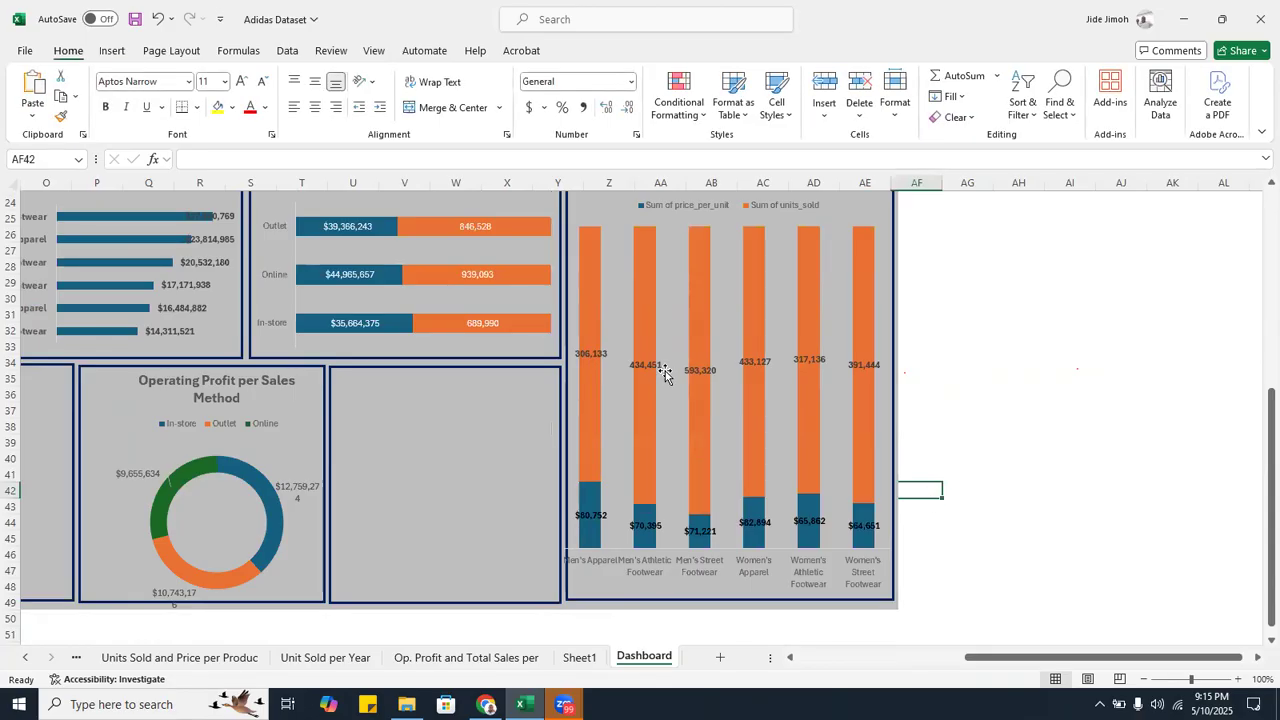
pyautogui.scroll(2, 666, 372)
pyautogui.scroll(-2, 666, 372)
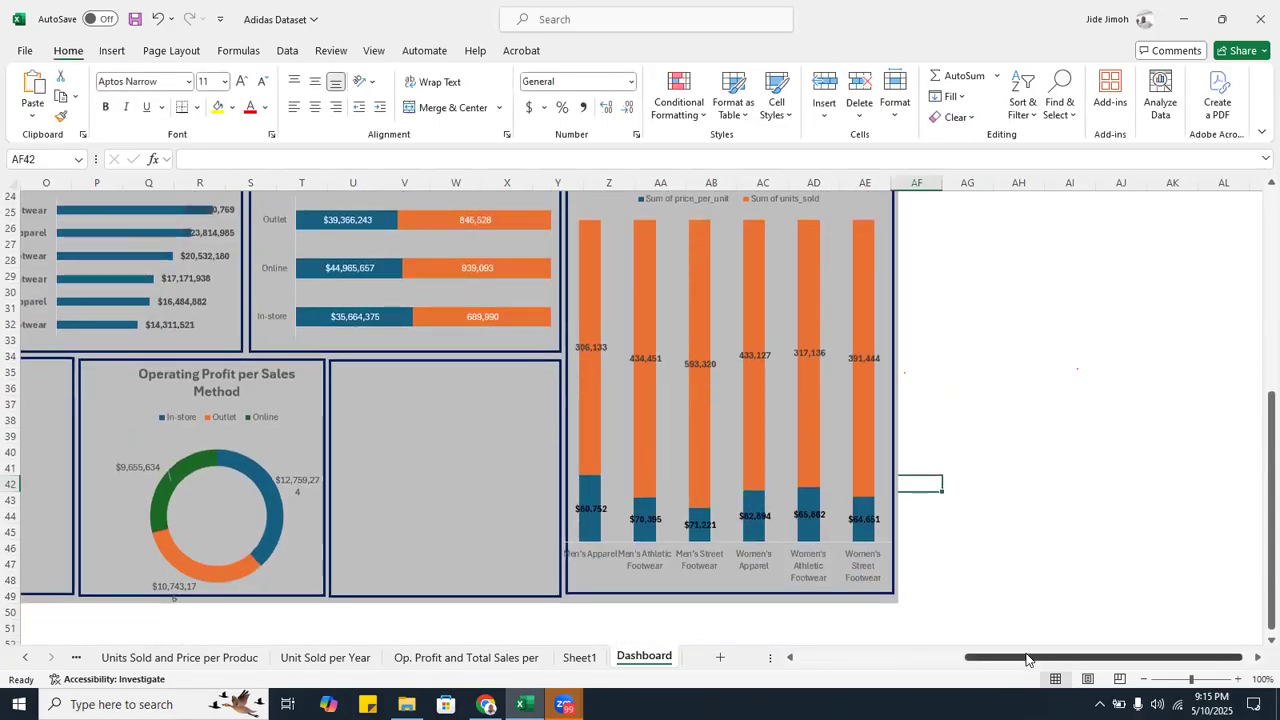
pyautogui.scroll(2, 742, 623)
pyautogui.scroll(-2, 742, 623)
pyautogui.scroll(-20, 742, 623)
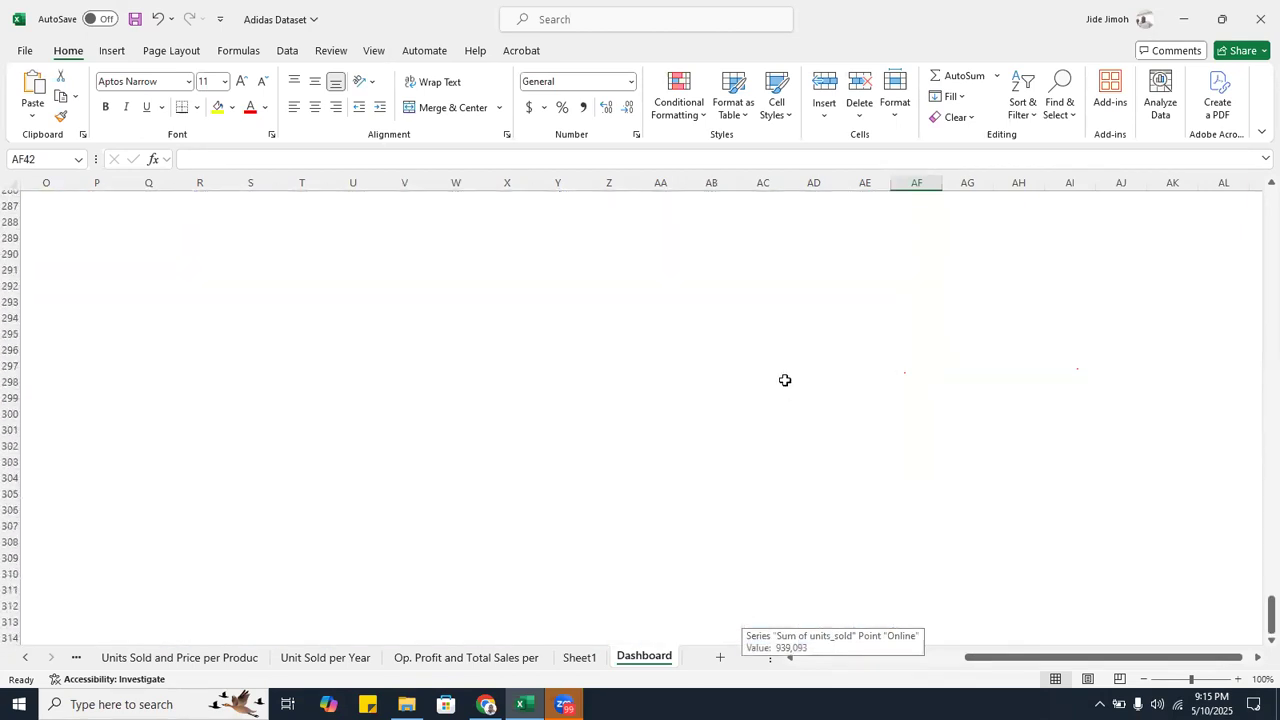
pyautogui.scroll(20, 785, 380)
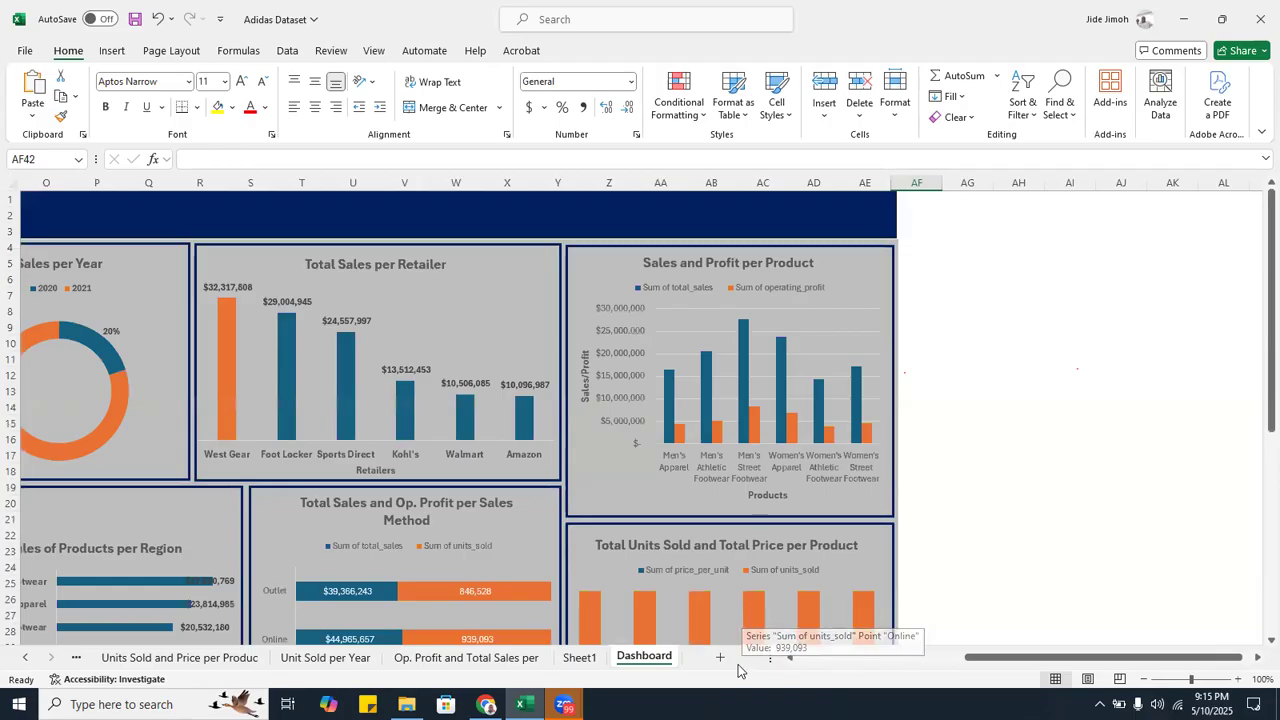
# - Copy the Unit Sold per Year doughnut chart from the Unit Sold per Year sheet
pyautogui.click(127, 657)
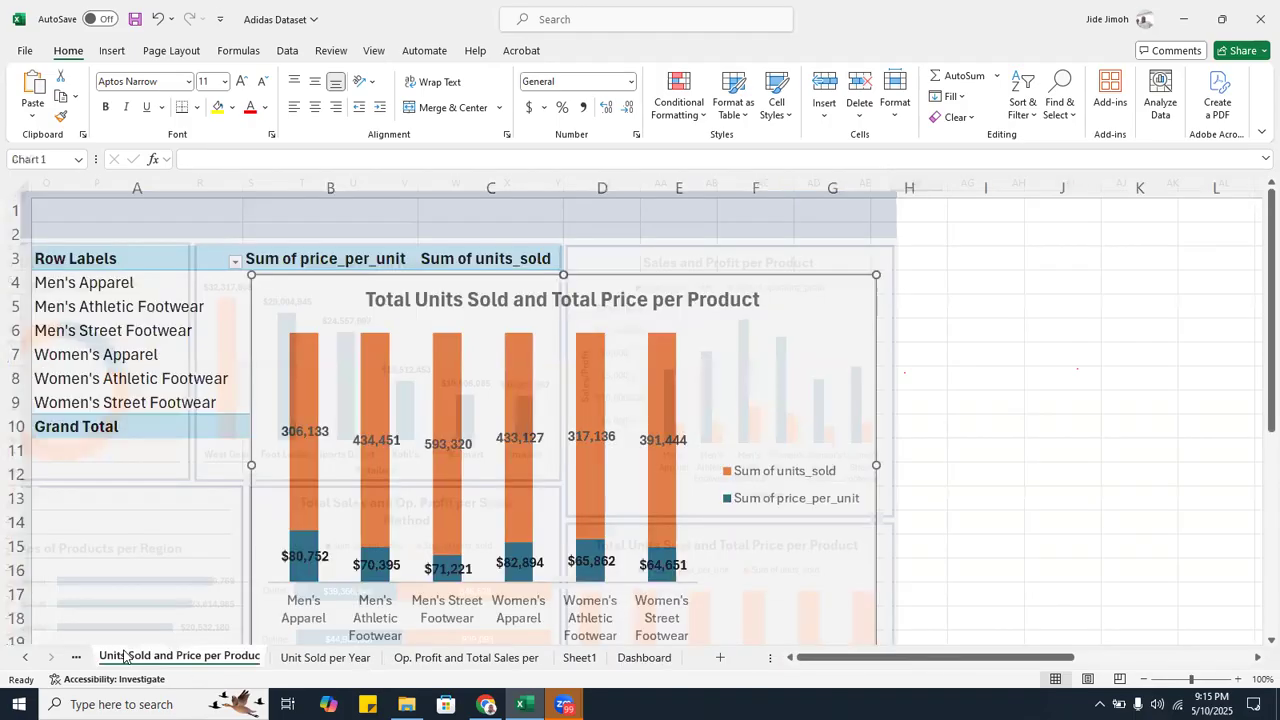
pyautogui.click(293, 658)
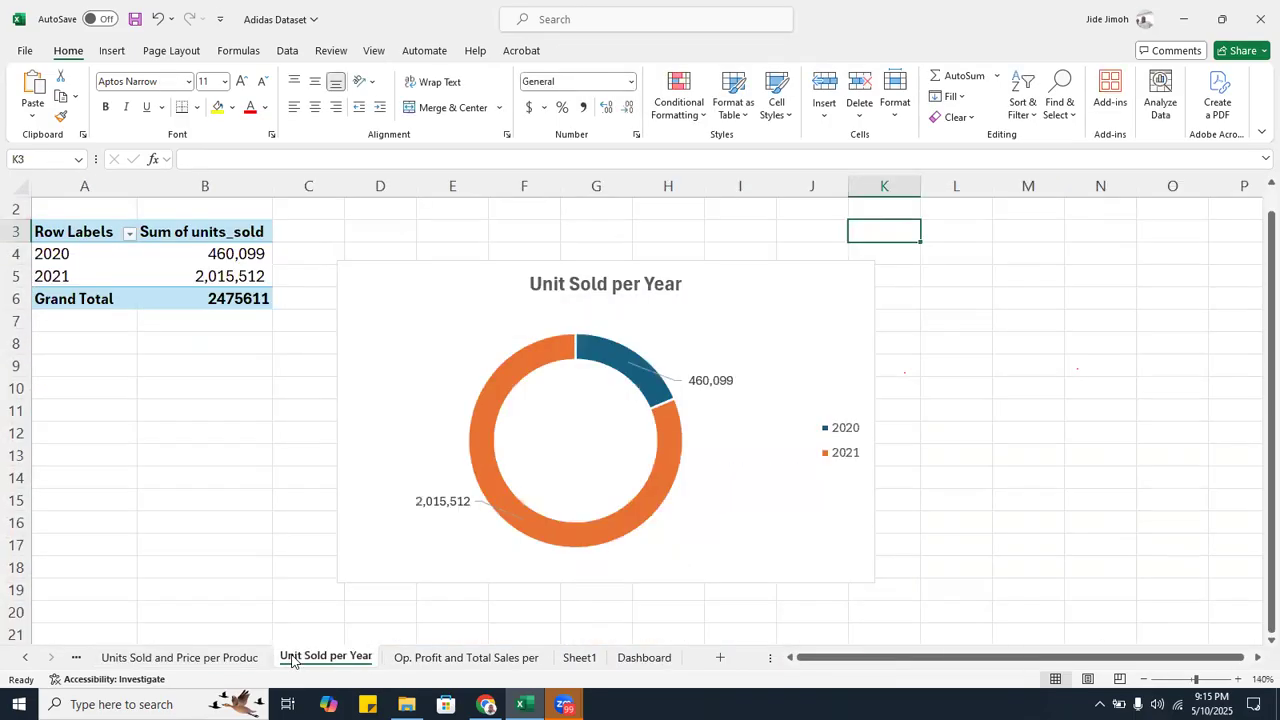
pyautogui.click(404, 320)
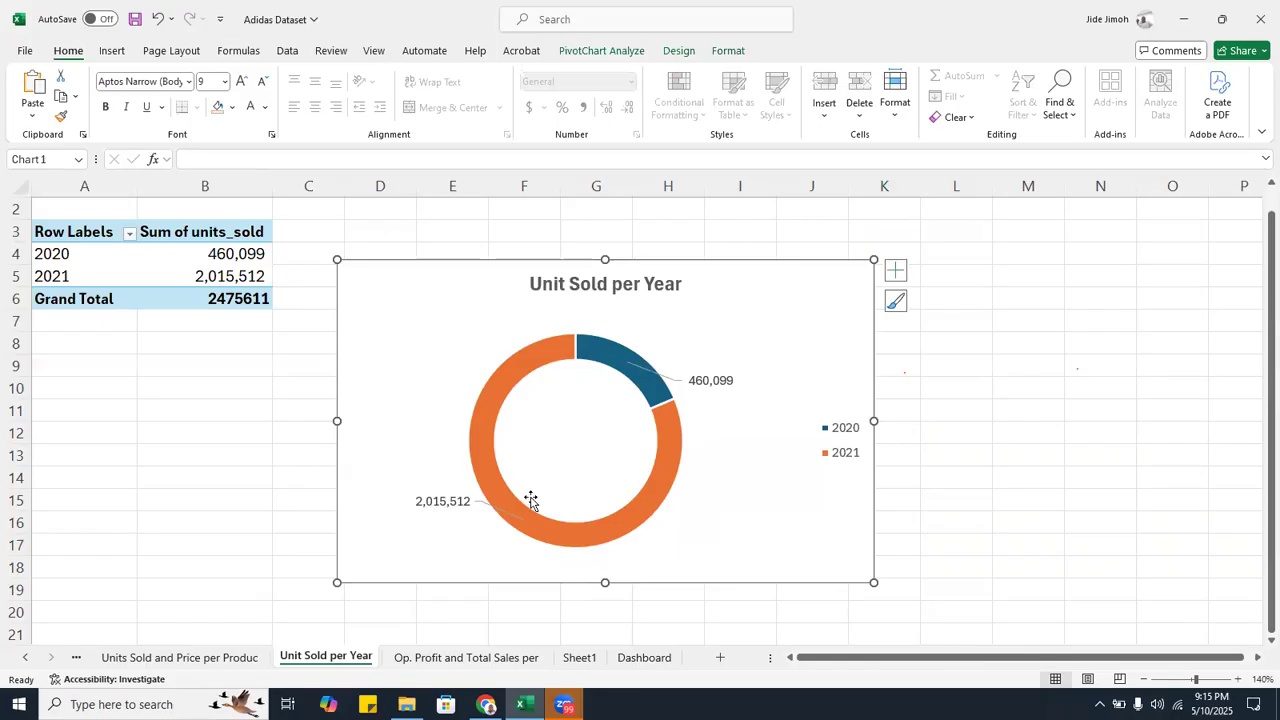
# - Paste the Unit Sold per Year chart into the Dashboard sheet and move it down near the empty panel beside Operating Profit per Sales Method
pyautogui.click(638, 657)
pyautogui.click(940, 436)
pyautogui.hotkey('ctrl', 'v')
pyautogui.moveTo(1020, 446); pyautogui.dragTo(558, 390)
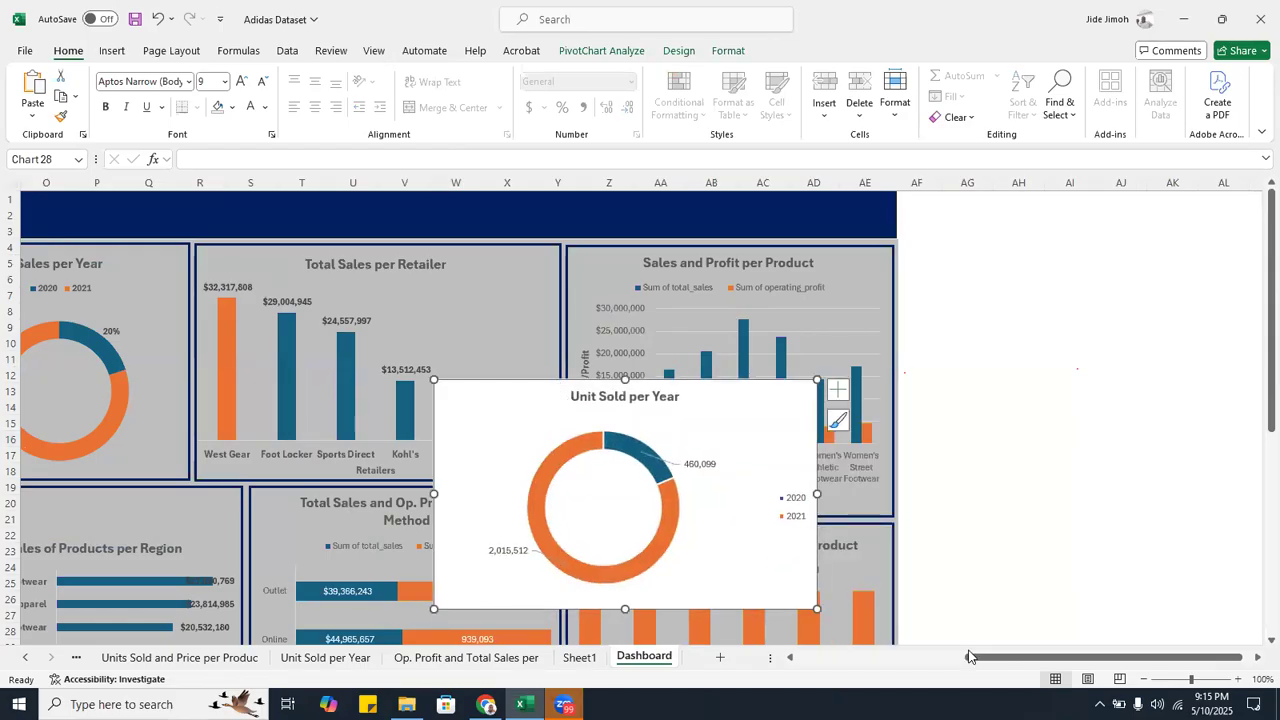
pyautogui.moveTo(980, 658); pyautogui.dragTo(932, 658)
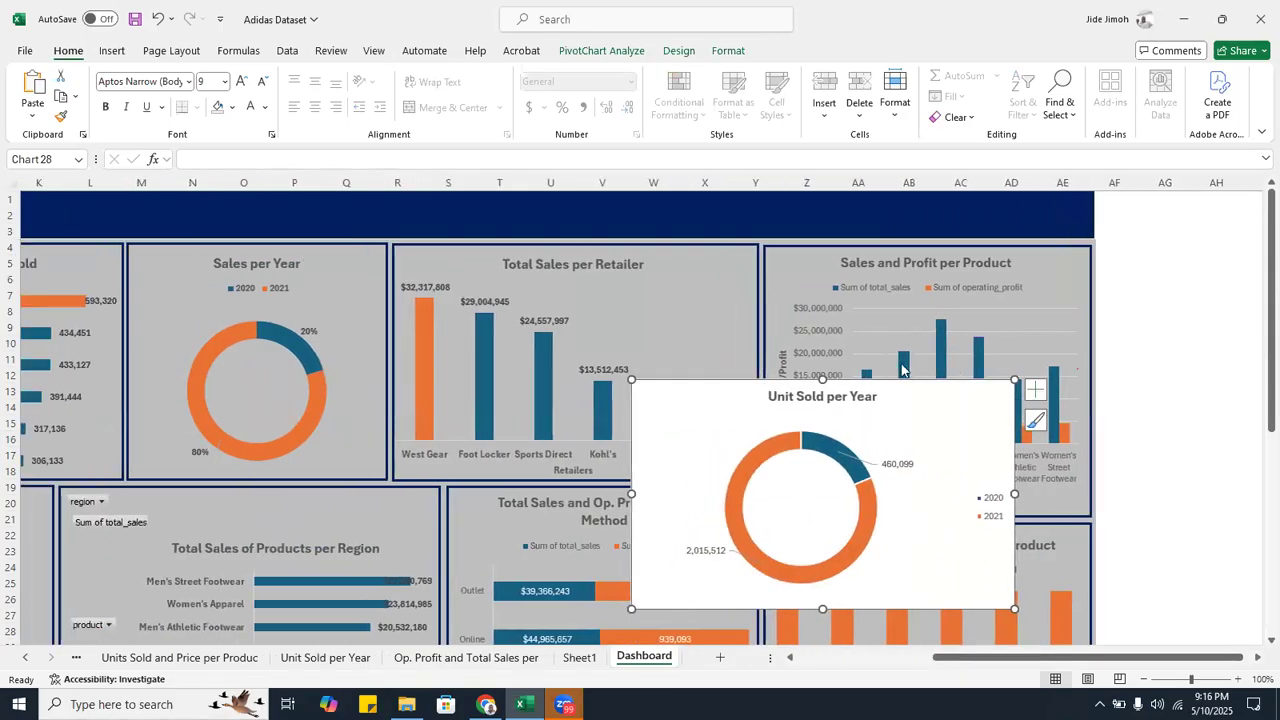
pyautogui.moveTo(823, 514); pyautogui.dragTo(814, 343)
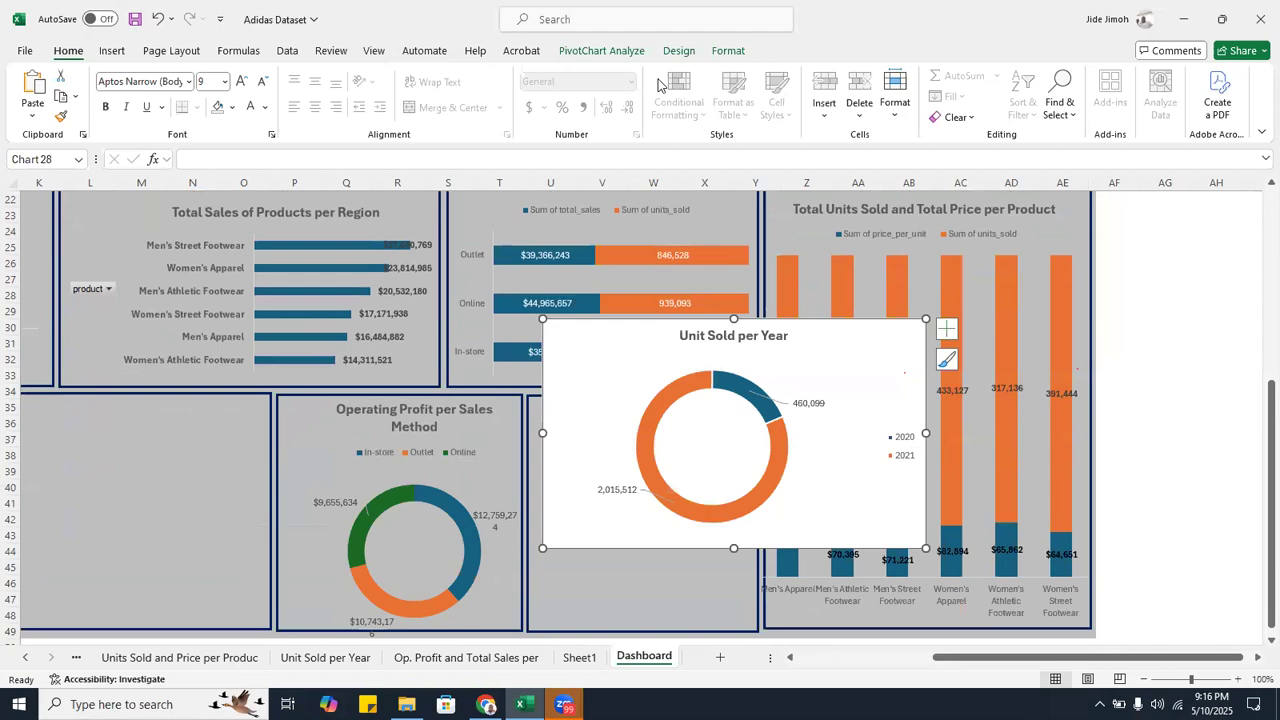
# - Remove the background fill of the Unit Sold per Year chart and the outline of its doughnut ring
pyautogui.click(727, 53)
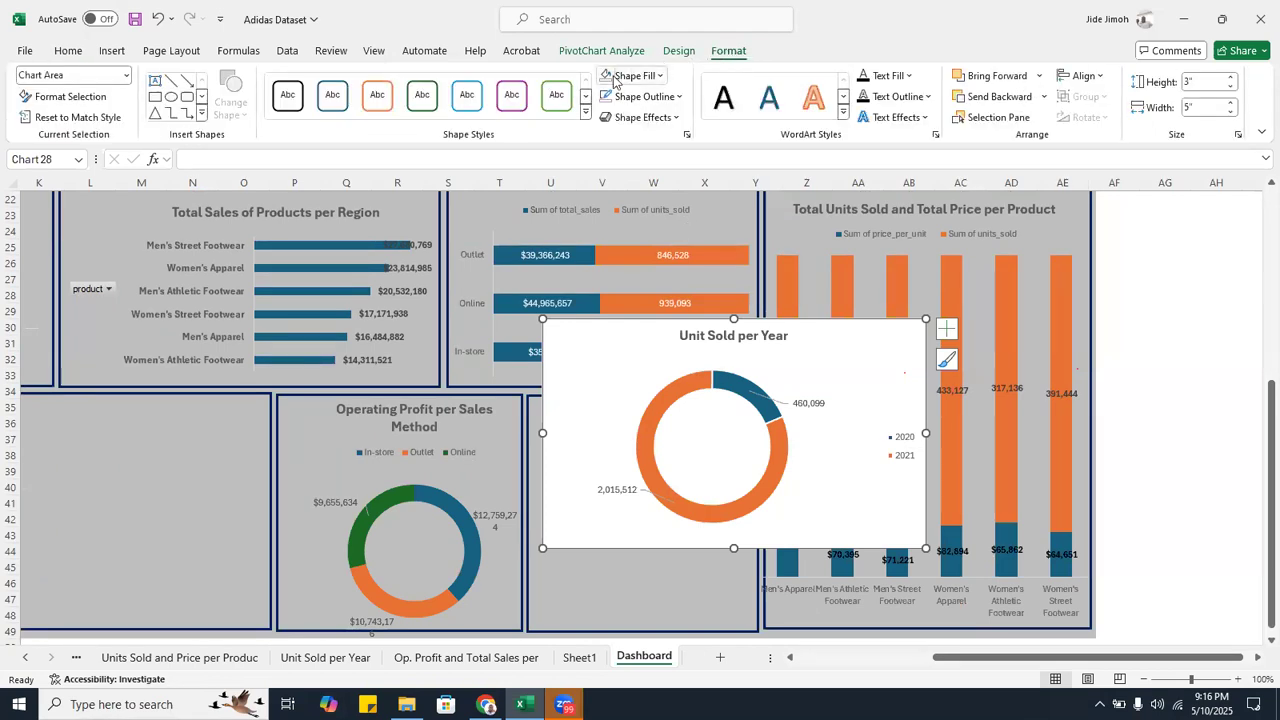
pyautogui.click(614, 78)
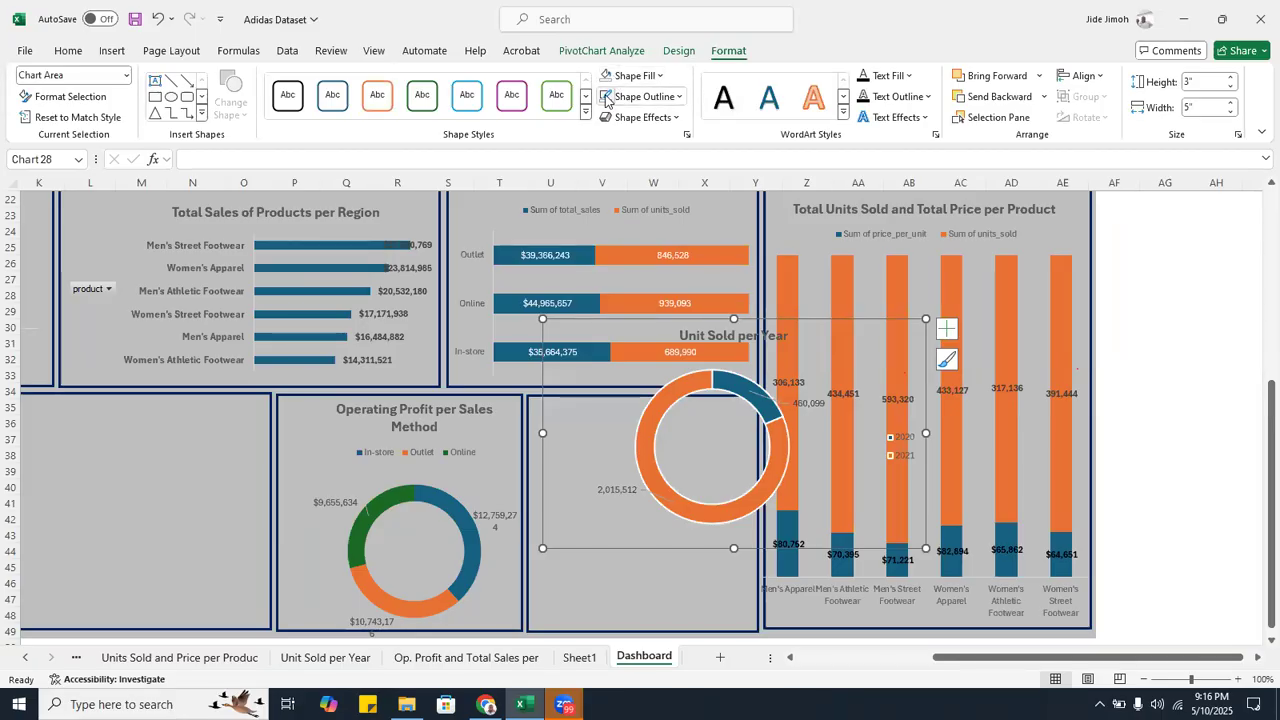
pyautogui.click(699, 380)
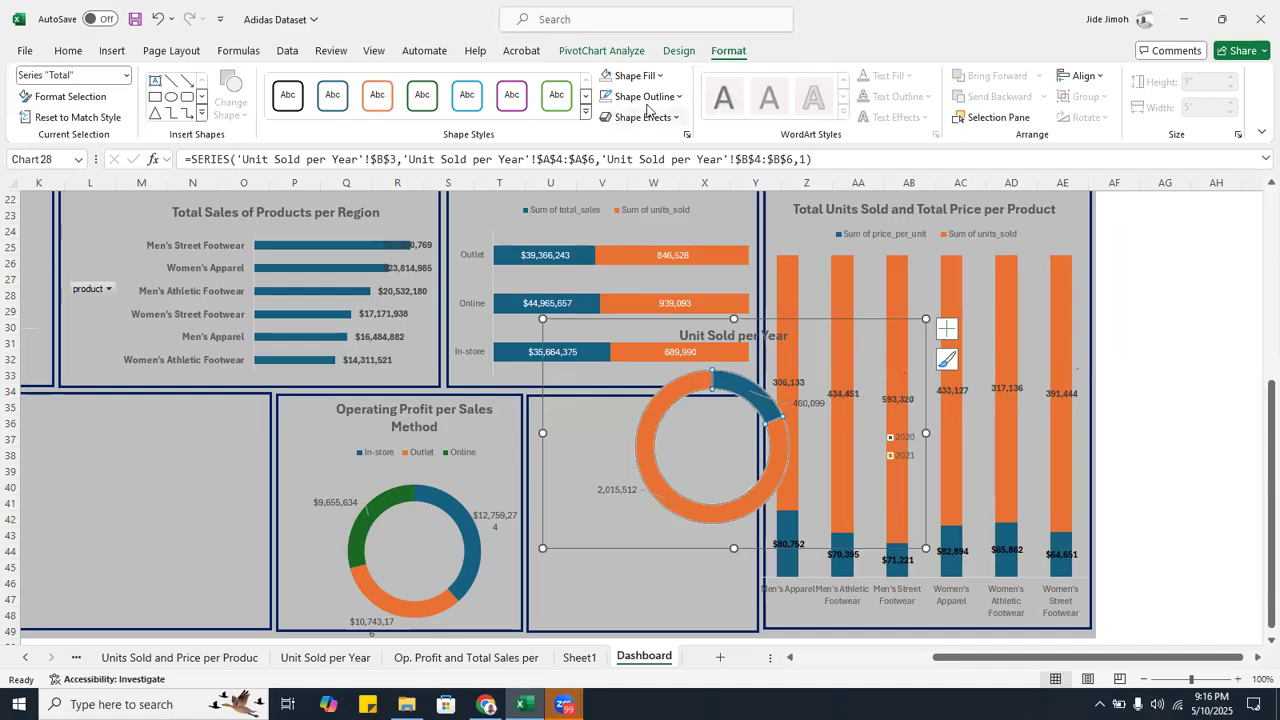
# - Place the legend at the top of the Unit Sold per Year chart
pyautogui.click(950, 335)
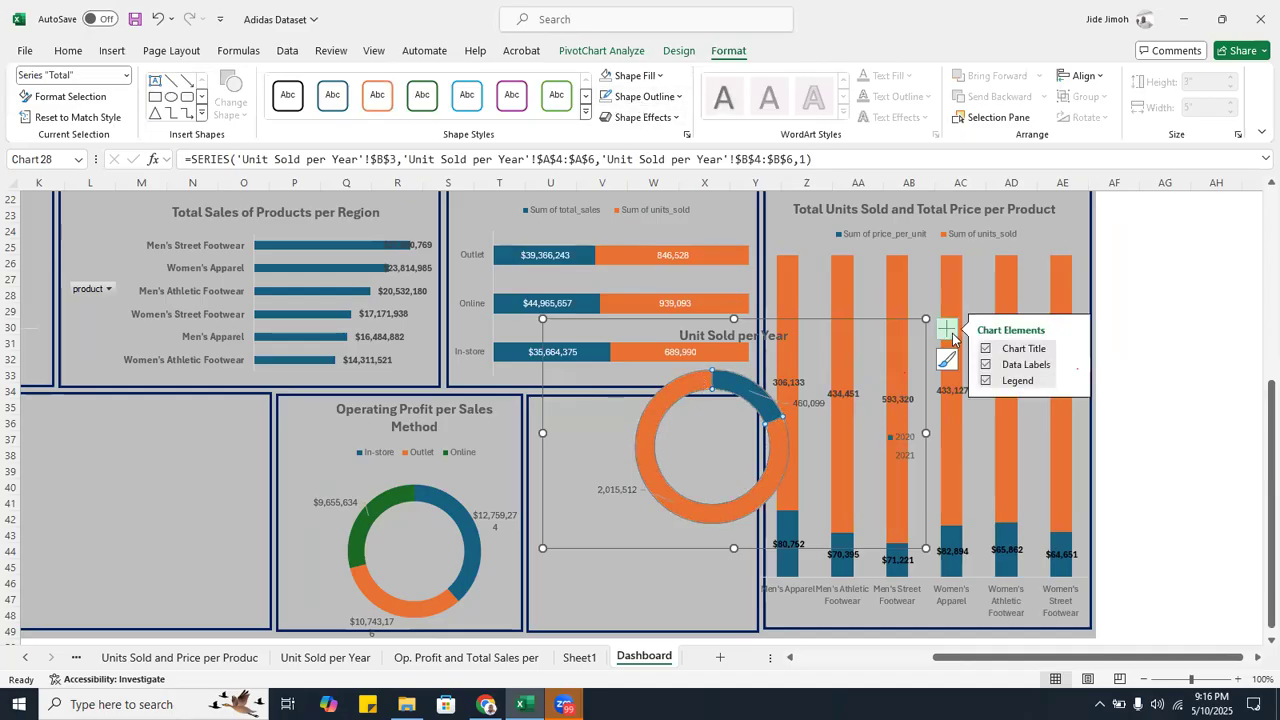
pyautogui.click(1075, 380)
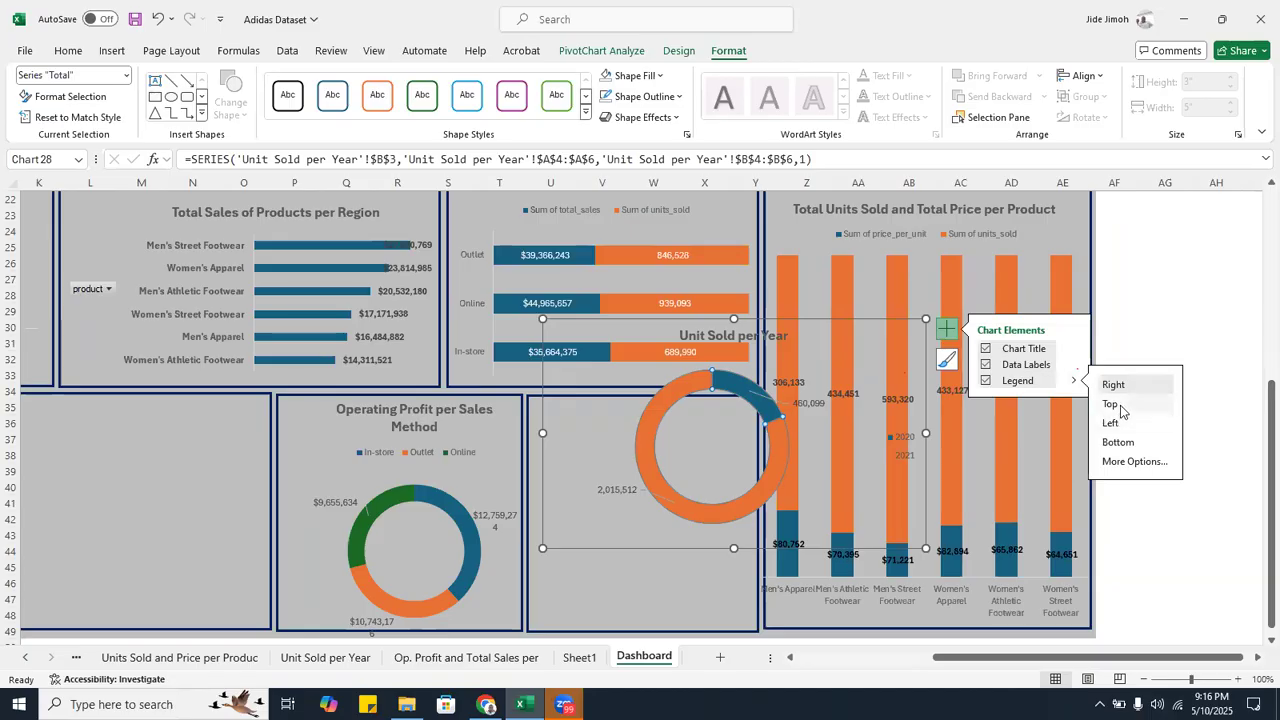
pyautogui.click(1114, 405)
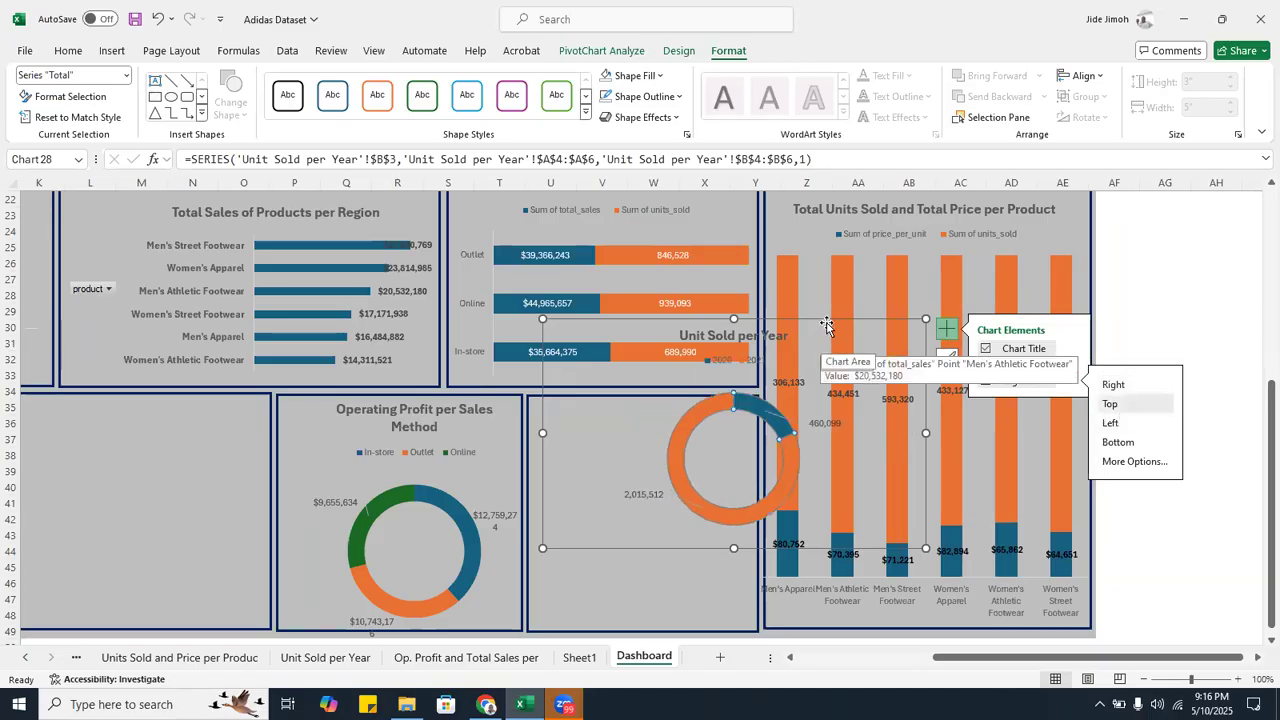
# - Fit the Unit Sold per Year chart into the panel beside Operating Profit per Sales Method, resizing it to about 4.9" wide and 3.38" high
pyautogui.moveTo(826, 321); pyautogui.dragTo(723, 398)
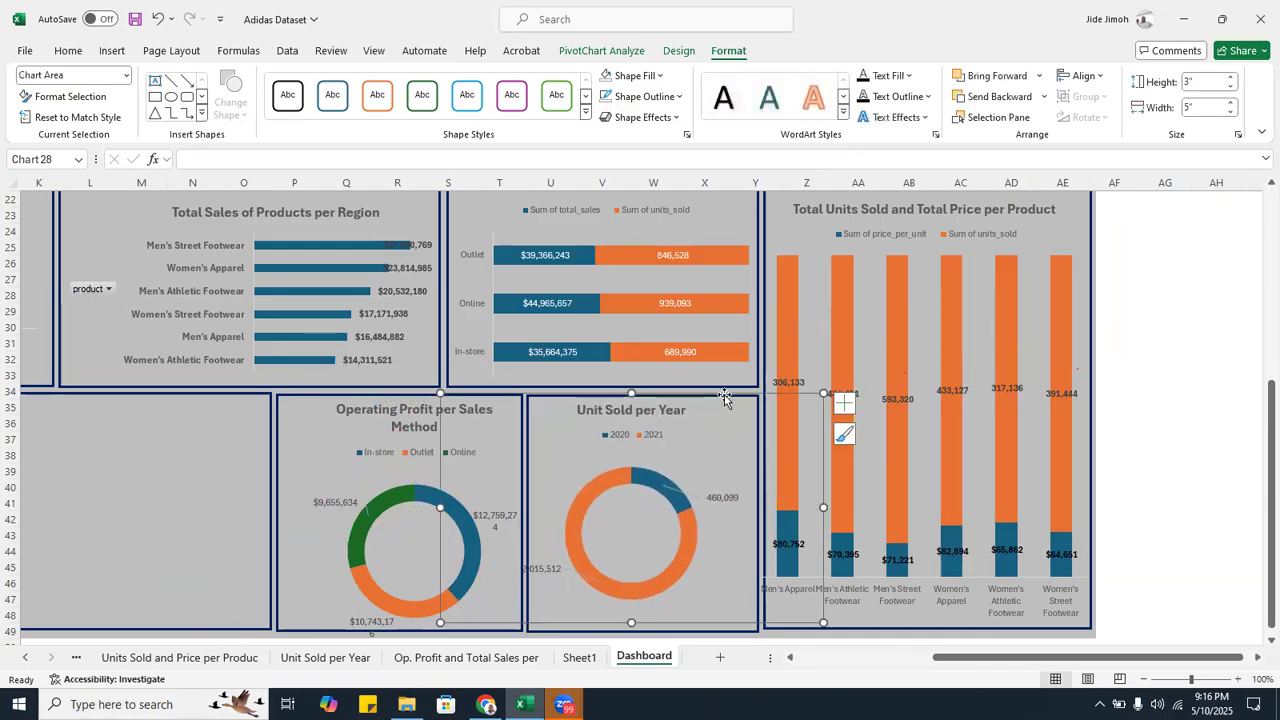
pyautogui.moveTo(823, 623); pyautogui.dragTo(833, 638)
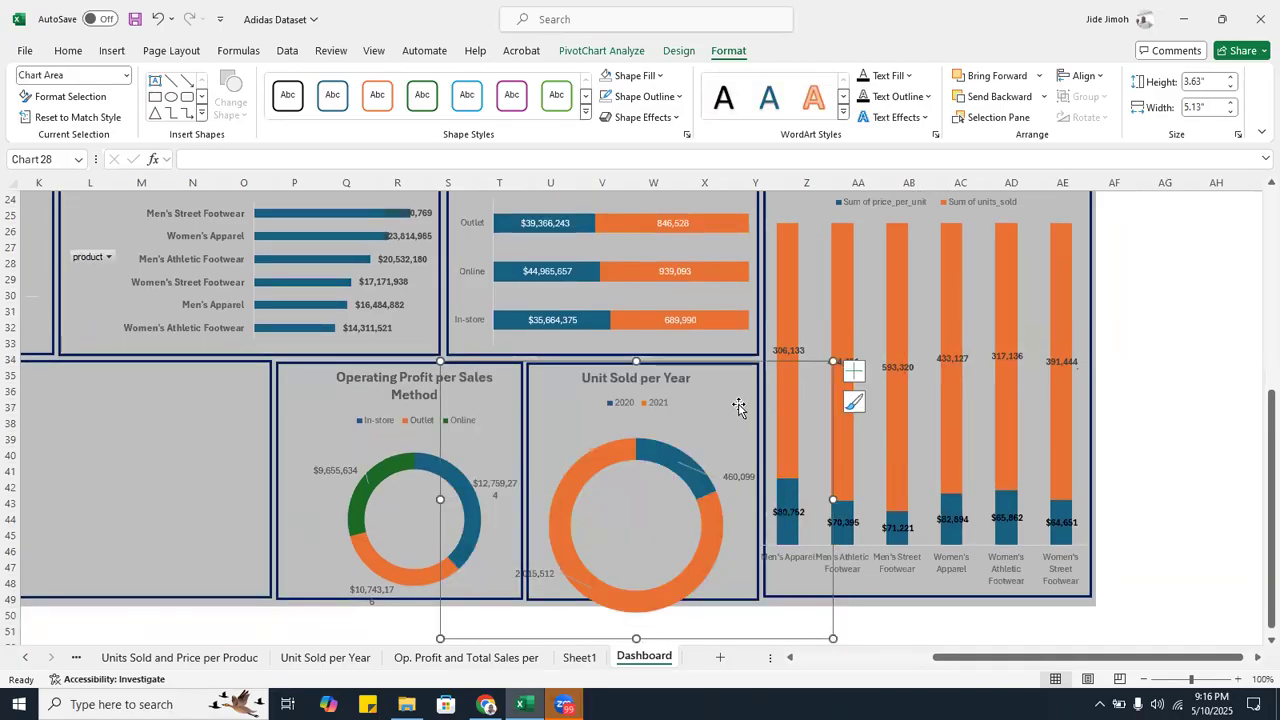
pyautogui.moveTo(833, 634); pyautogui.dragTo(819, 618)
pyautogui.moveTo(786, 366); pyautogui.dragTo(799, 362)
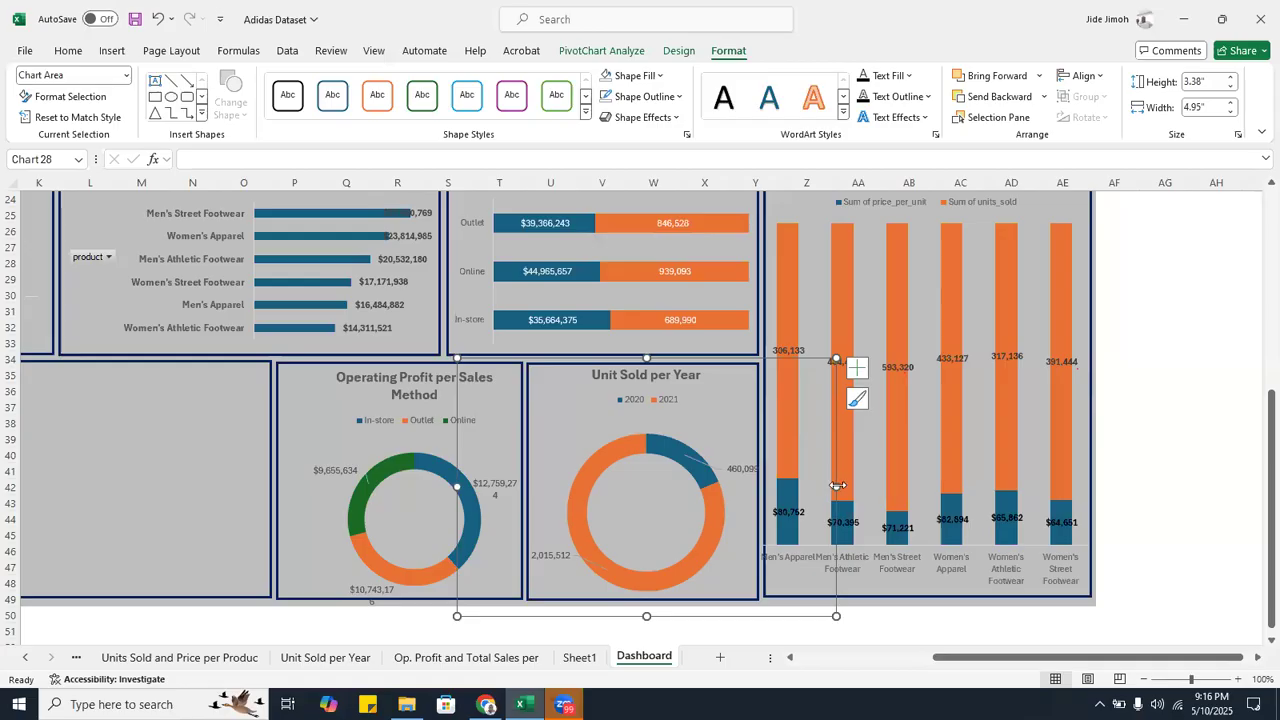
pyautogui.moveTo(836, 486); pyautogui.dragTo(832, 486)
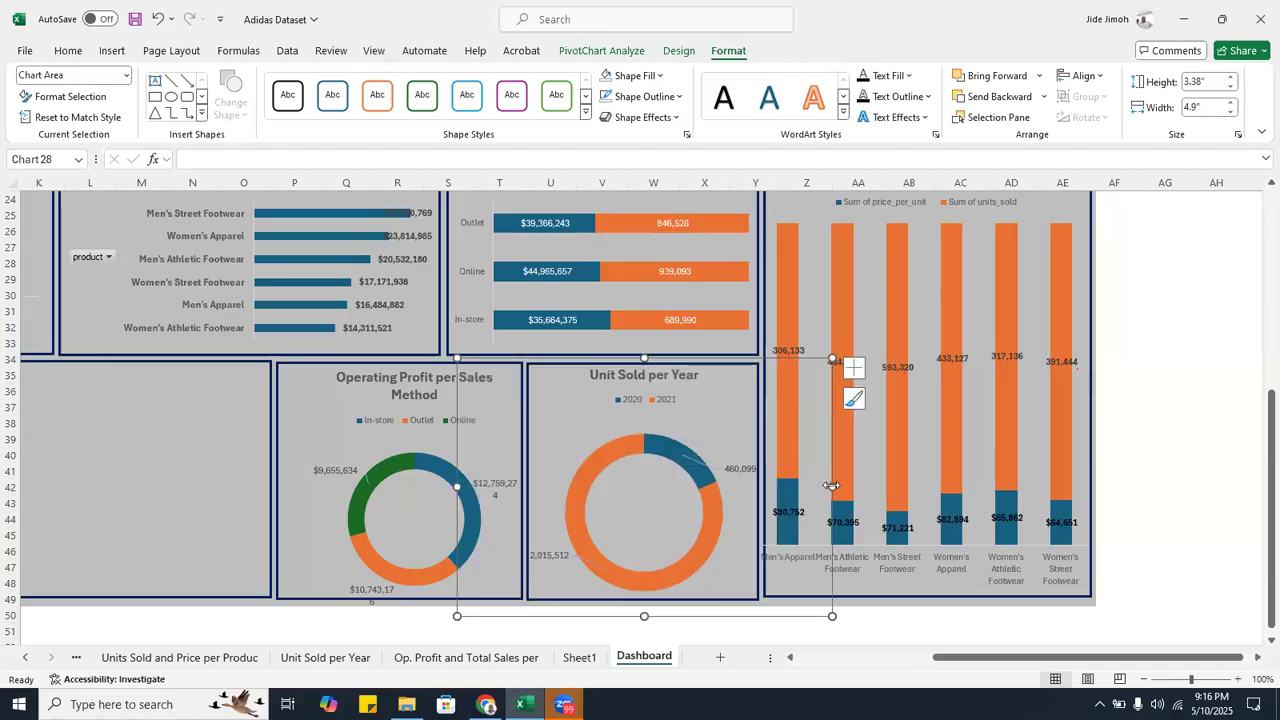
pyautogui.click(1159, 487)
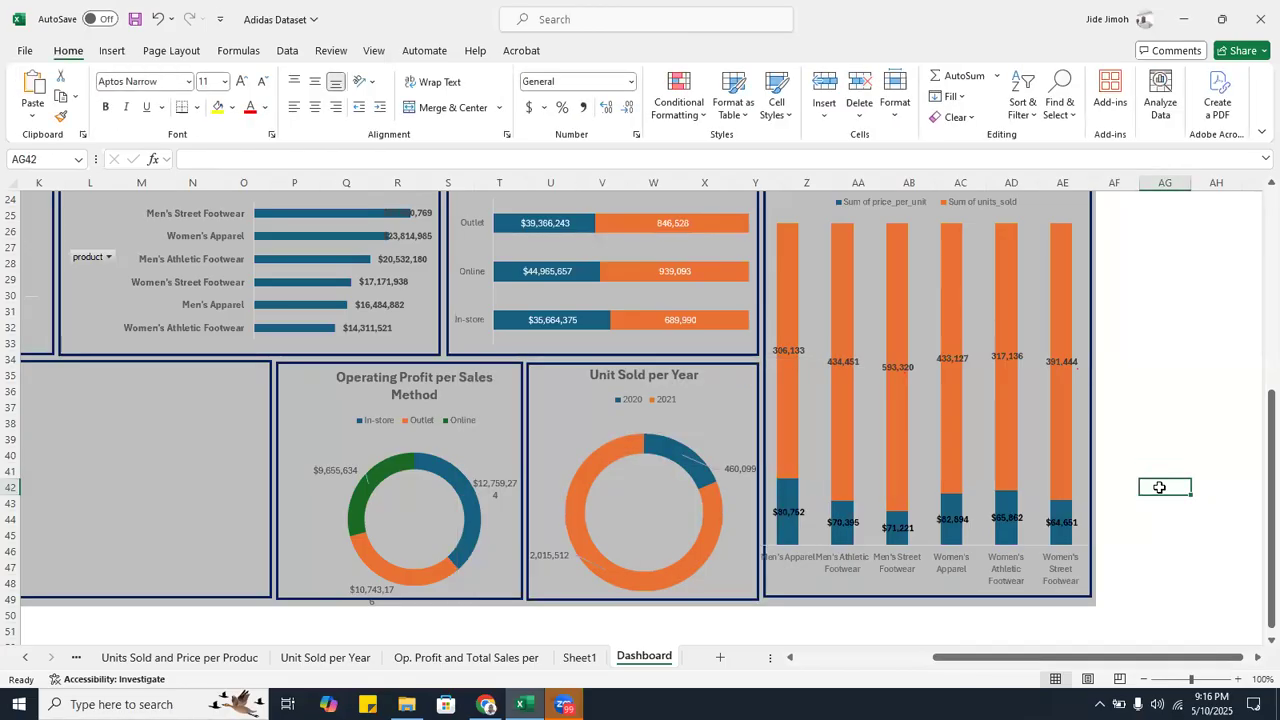
# - Check the empty bottom-row dashboard panel and the Op. Profit and Total Sales per Retailer chart on its sheet, and return to the Dashboard
pyautogui.moveTo(958, 658); pyautogui.dragTo(806, 648)
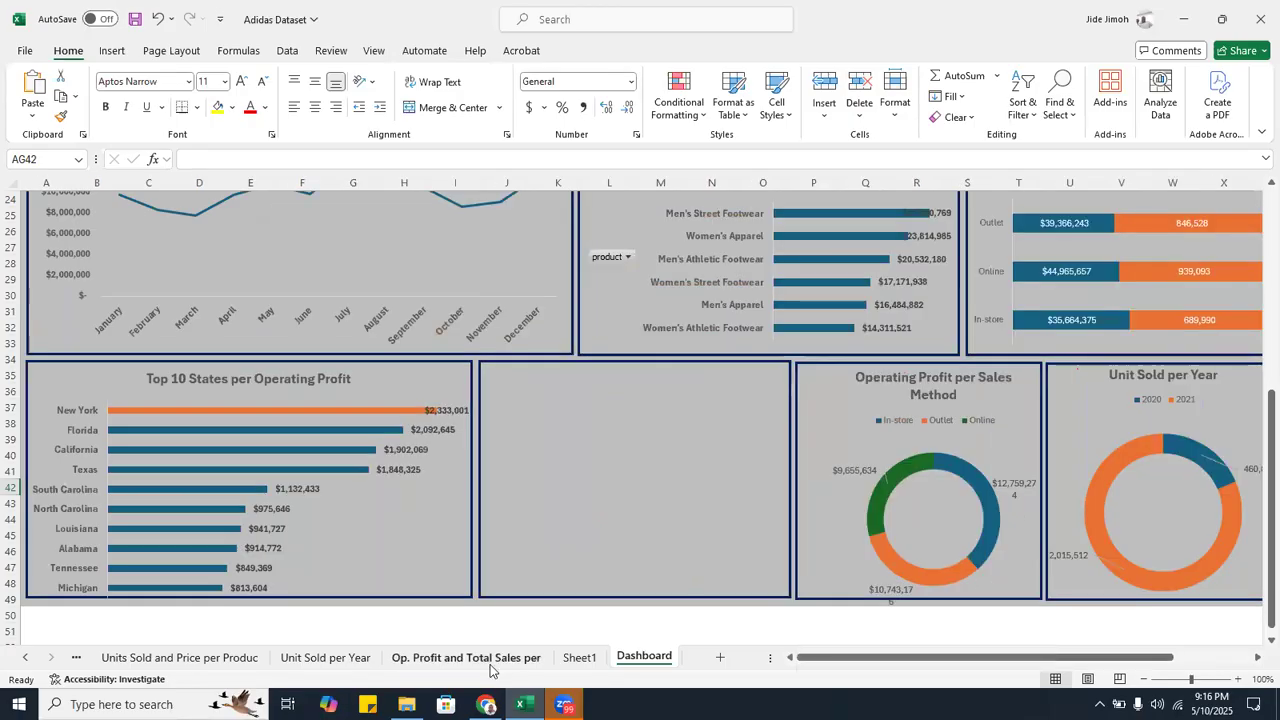
pyautogui.click(450, 658)
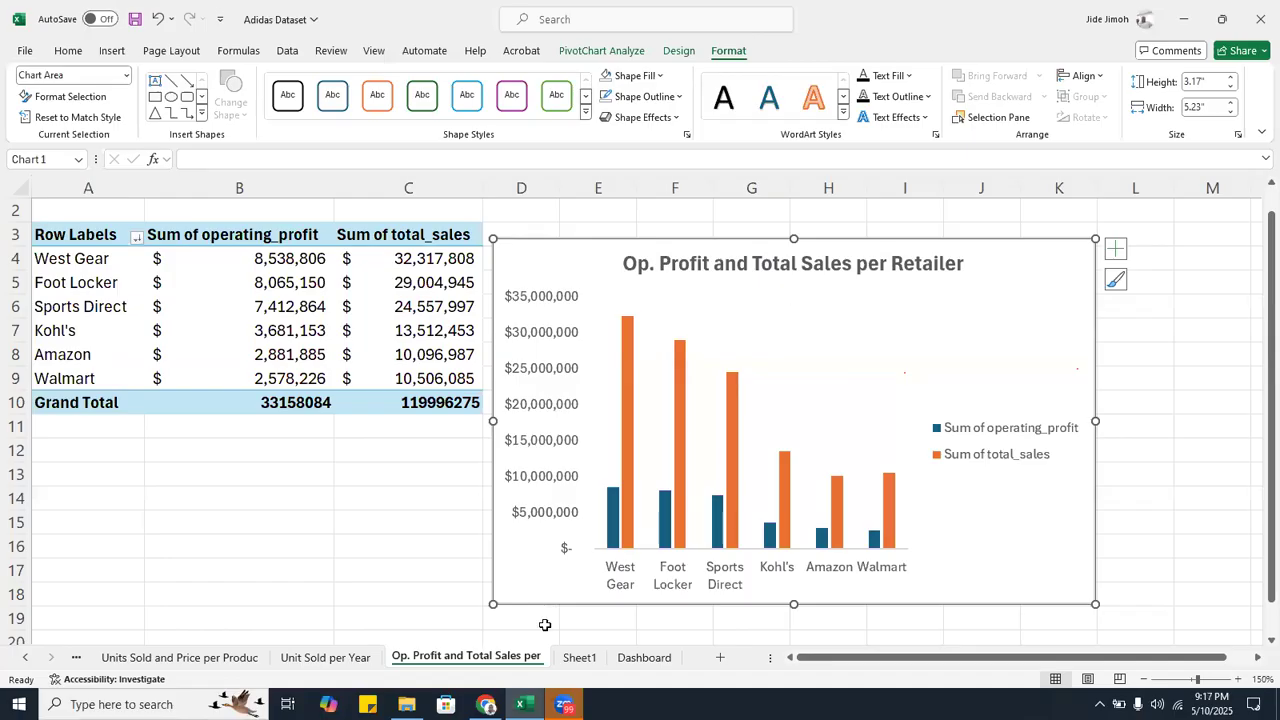
pyautogui.click(622, 657)
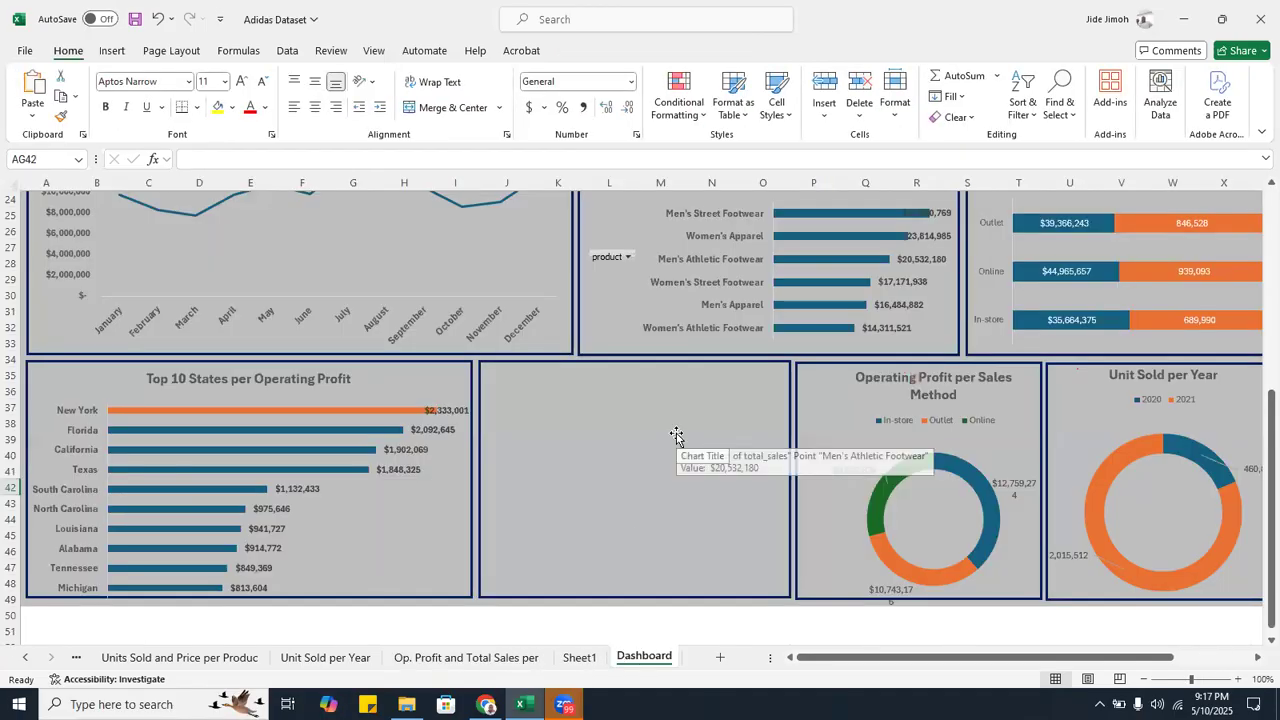
pyautogui.scroll(2, 676, 435)
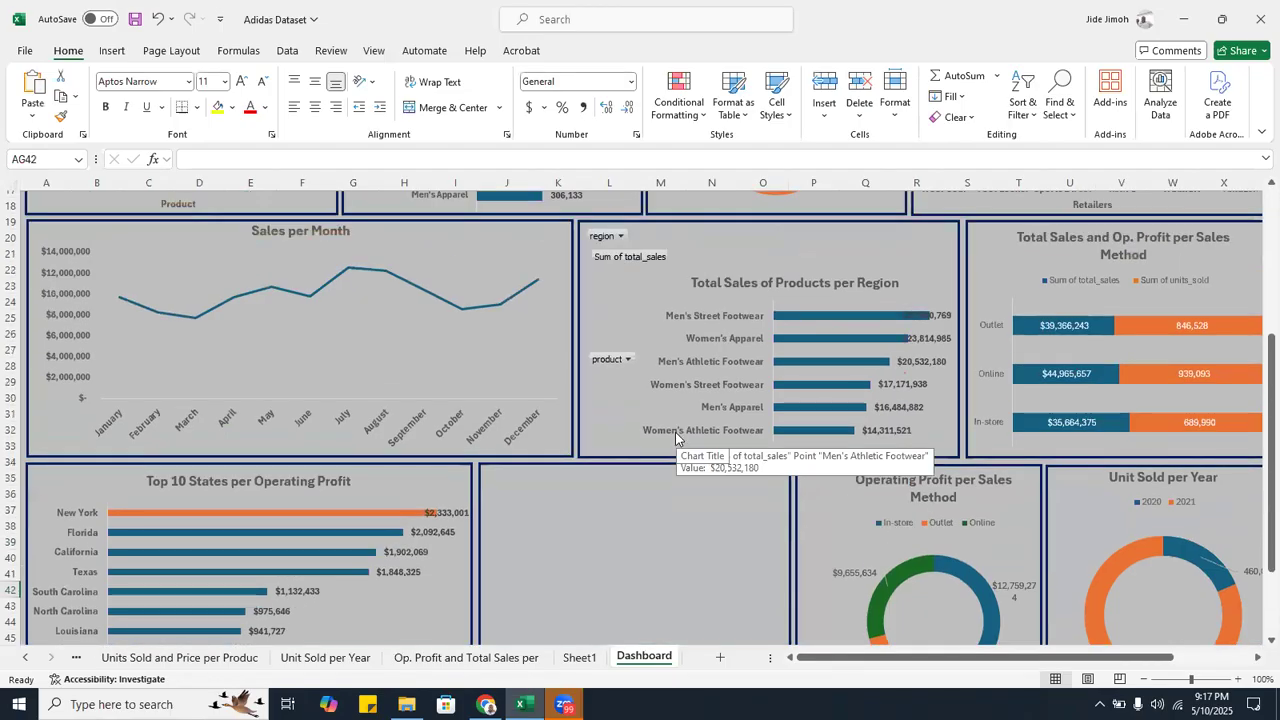
# - Move the Total Sales of Products per Region chart into the empty bottom-row panel and resize it to fit
pyautogui.scroll(1, 675, 437)
pyautogui.click(774, 258)
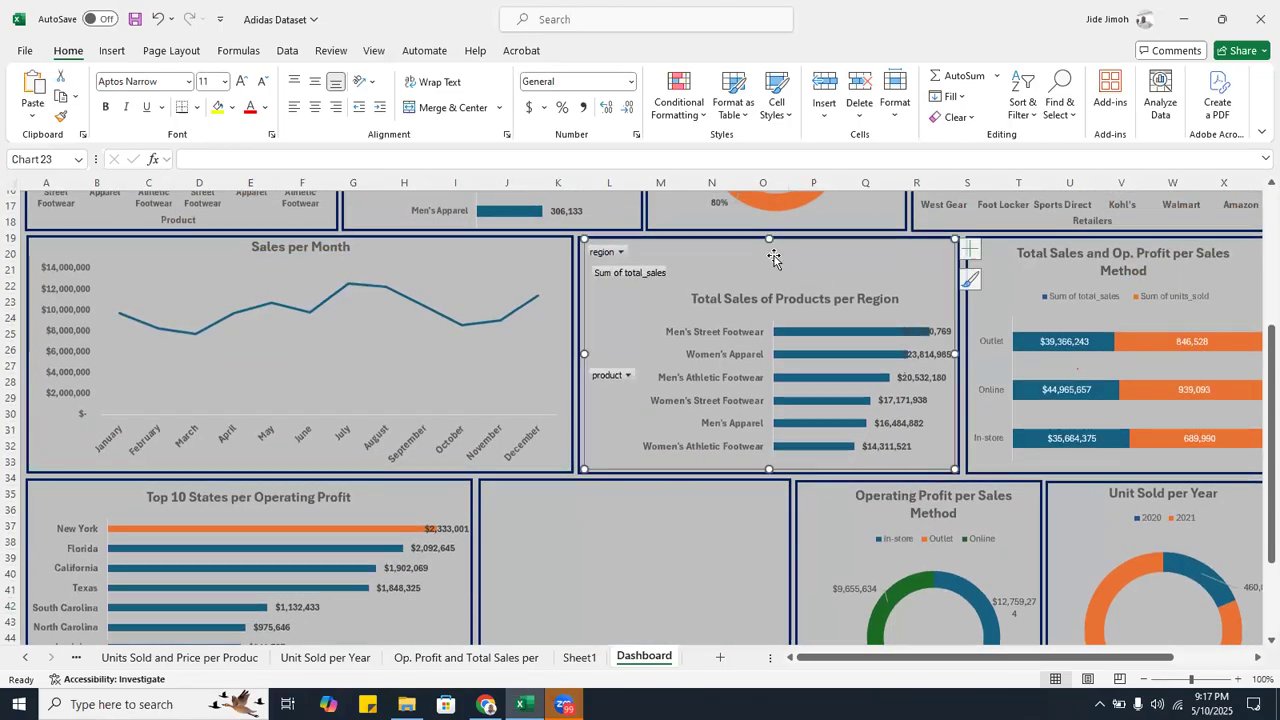
pyautogui.moveTo(774, 255); pyautogui.dragTo(686, 441)
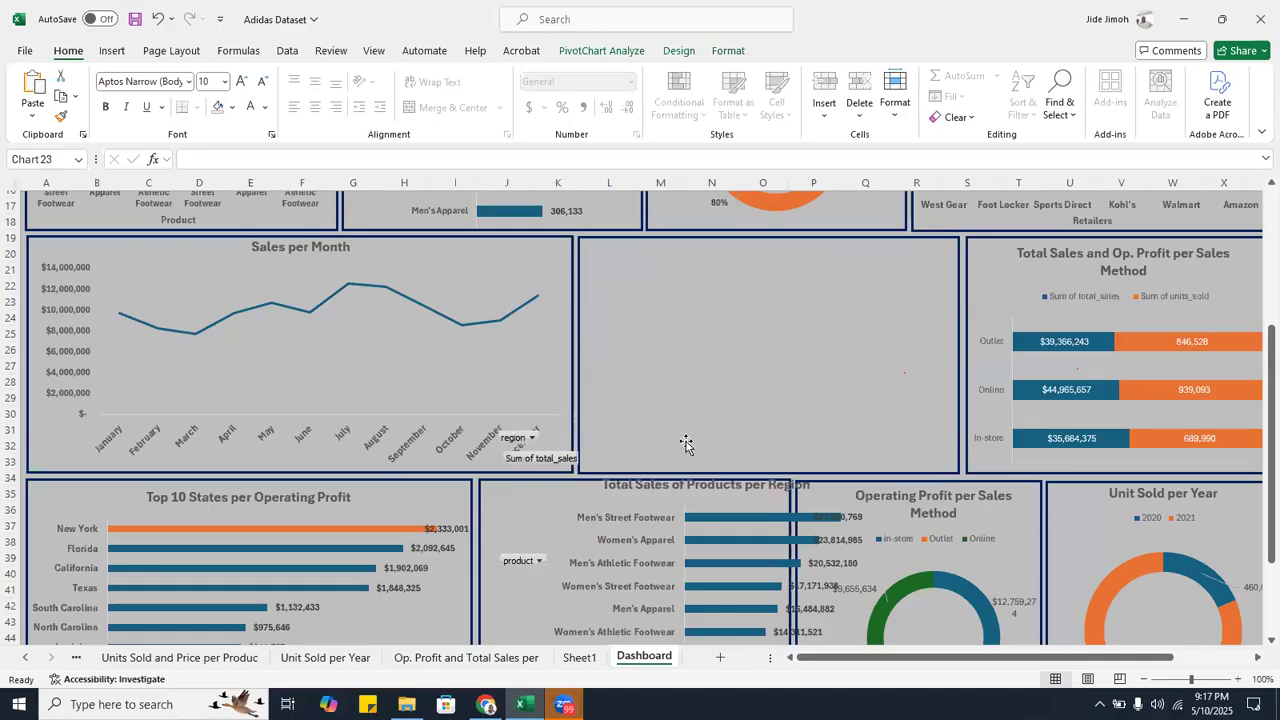
pyautogui.scroll(-2, 685, 442)
pyautogui.moveTo(731, 343); pyautogui.dragTo(716, 397)
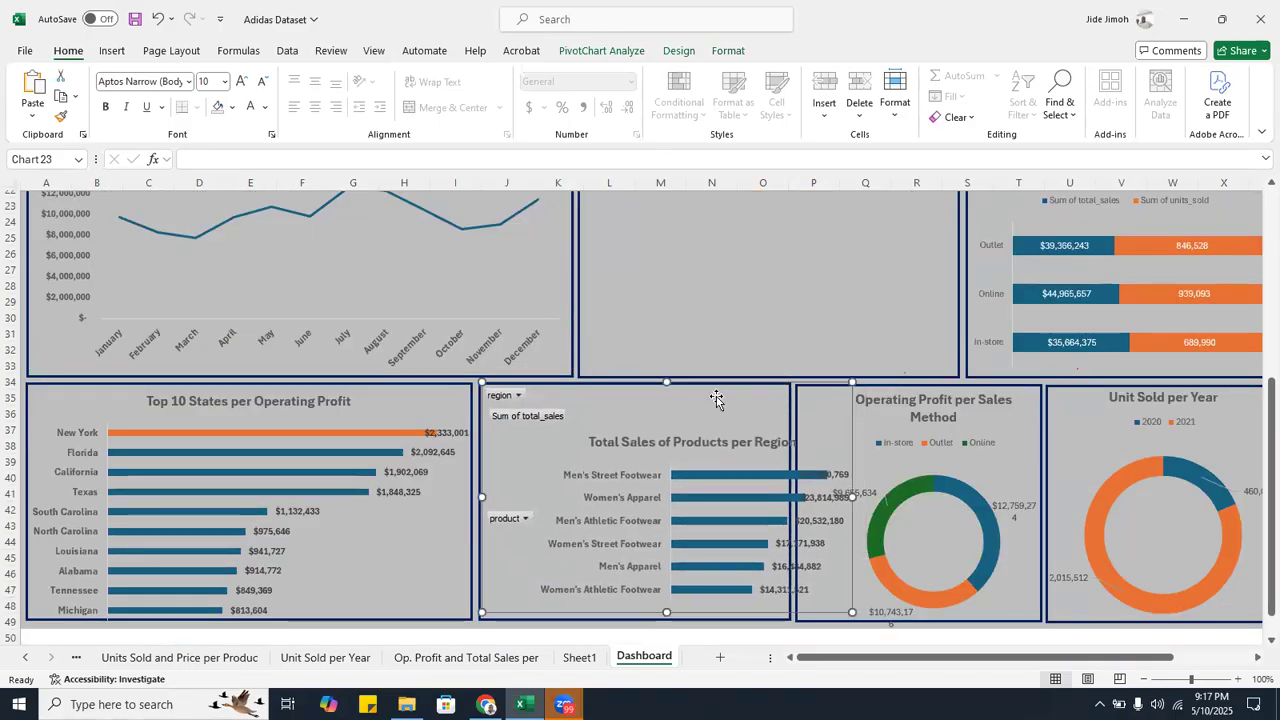
pyautogui.moveTo(852, 610); pyautogui.dragTo(785, 617)
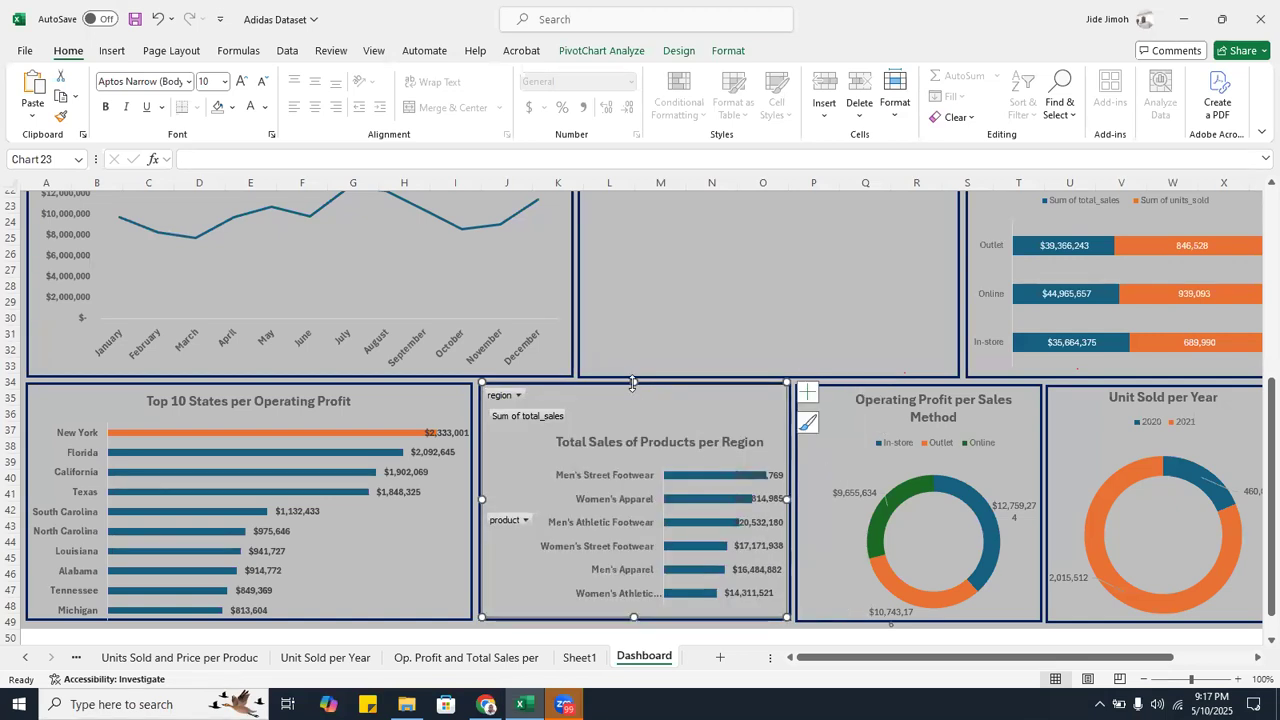
# - Paste the Op. Profit and Total Sales per Retailer chart into the Dashboard and move it toward the empty middle-row panel
pyautogui.click(726, 274)
pyautogui.hotkey('ctrl', 'v')
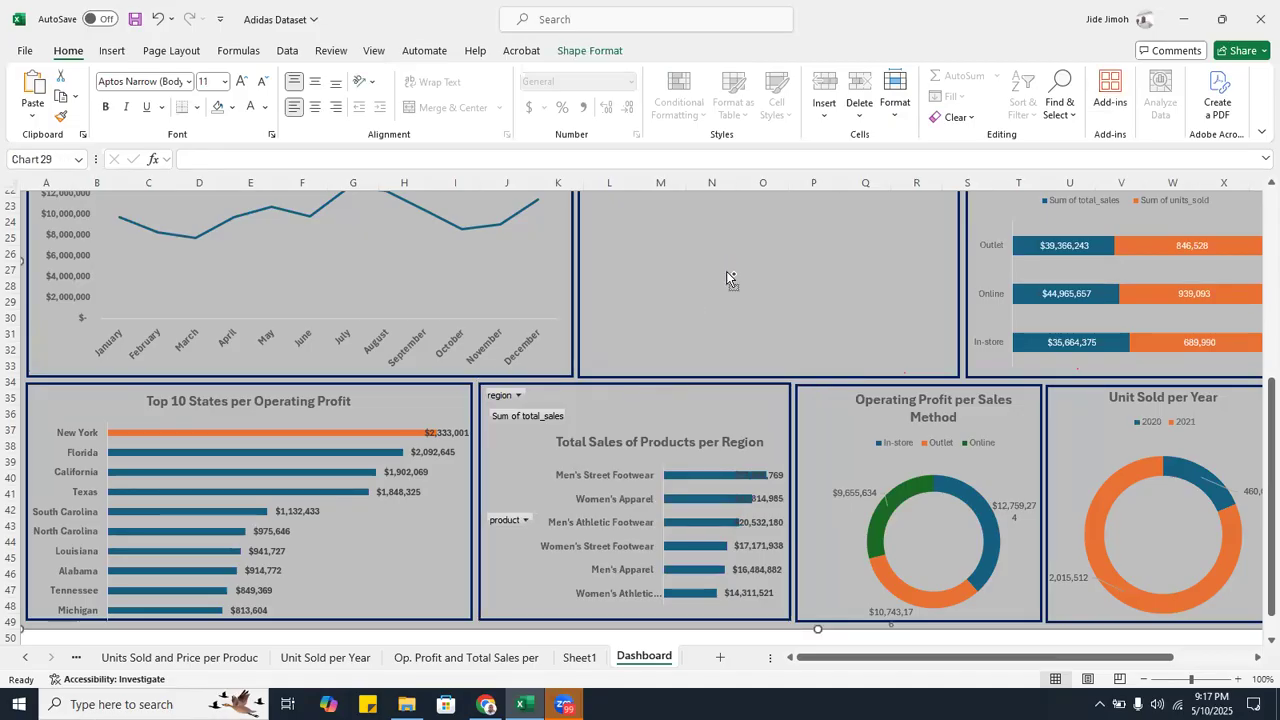
pyautogui.scroll(7, 726, 274)
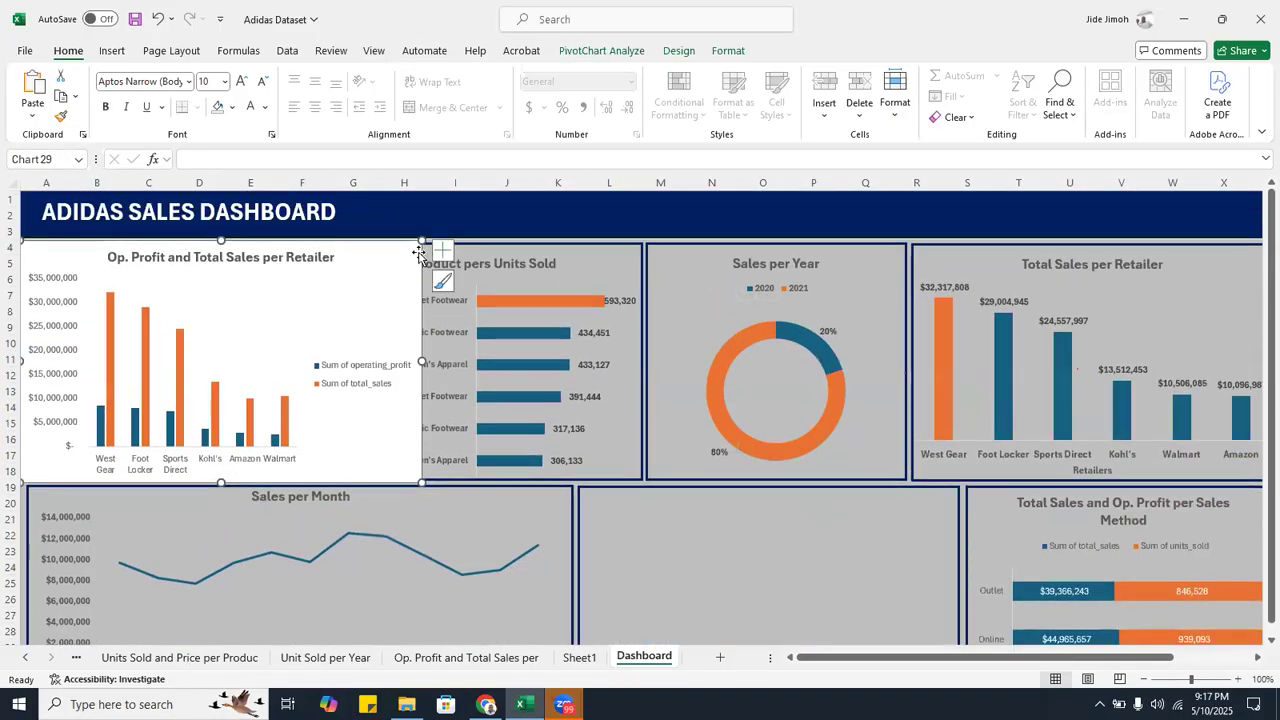
pyautogui.moveTo(394, 256); pyautogui.dragTo(852, 469)
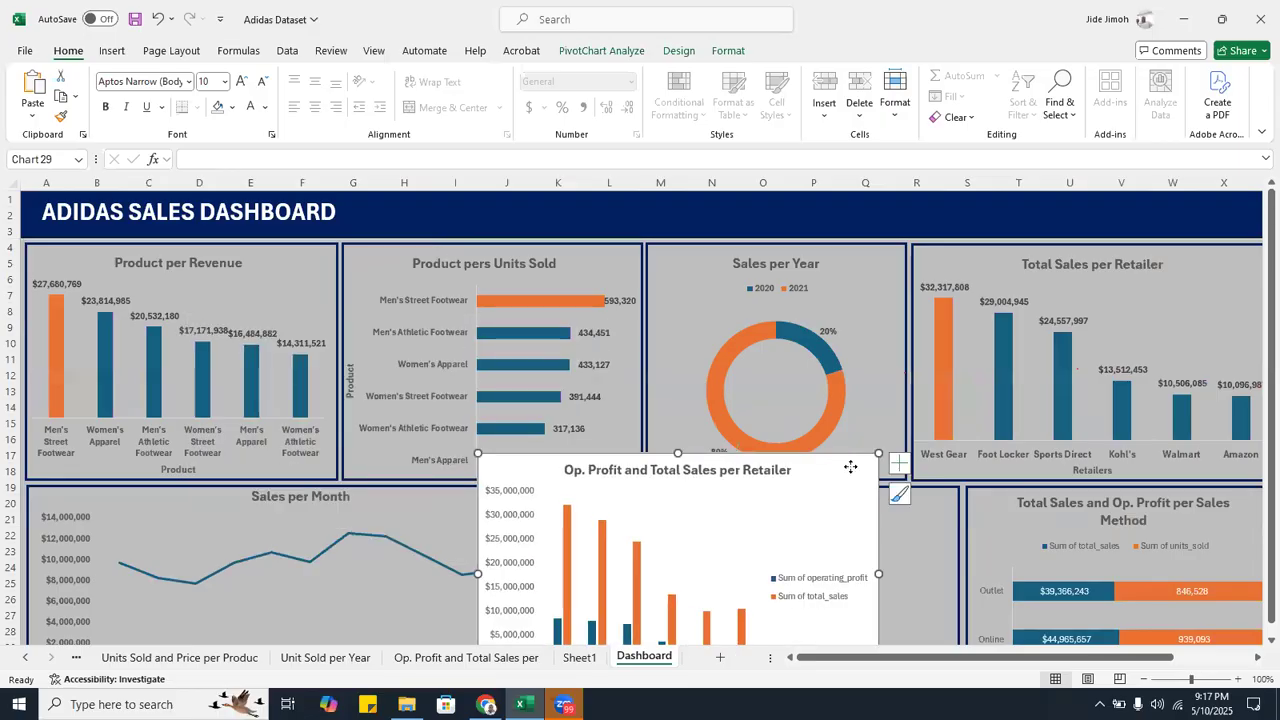
# - Remove the background fill of the Op. Profit and Total Sales per Retailer chart and align it with the middle-row panel
pyautogui.click(727, 51)
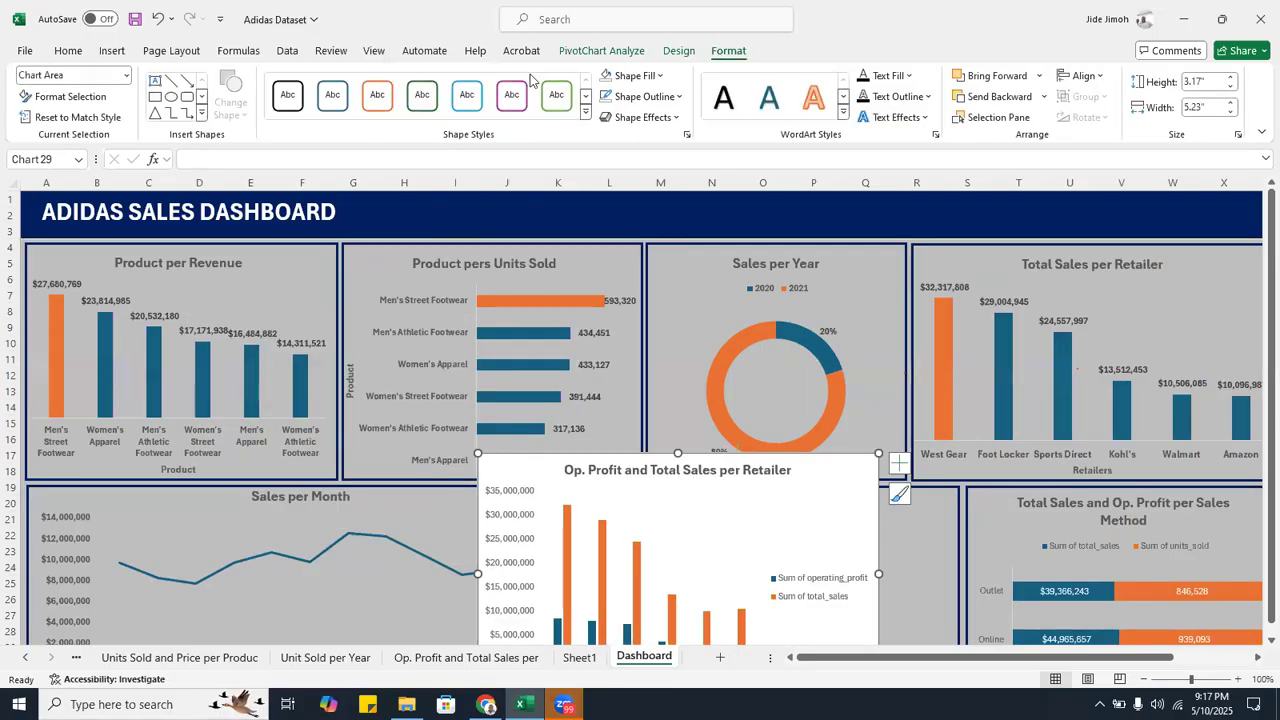
pyautogui.click(608, 76)
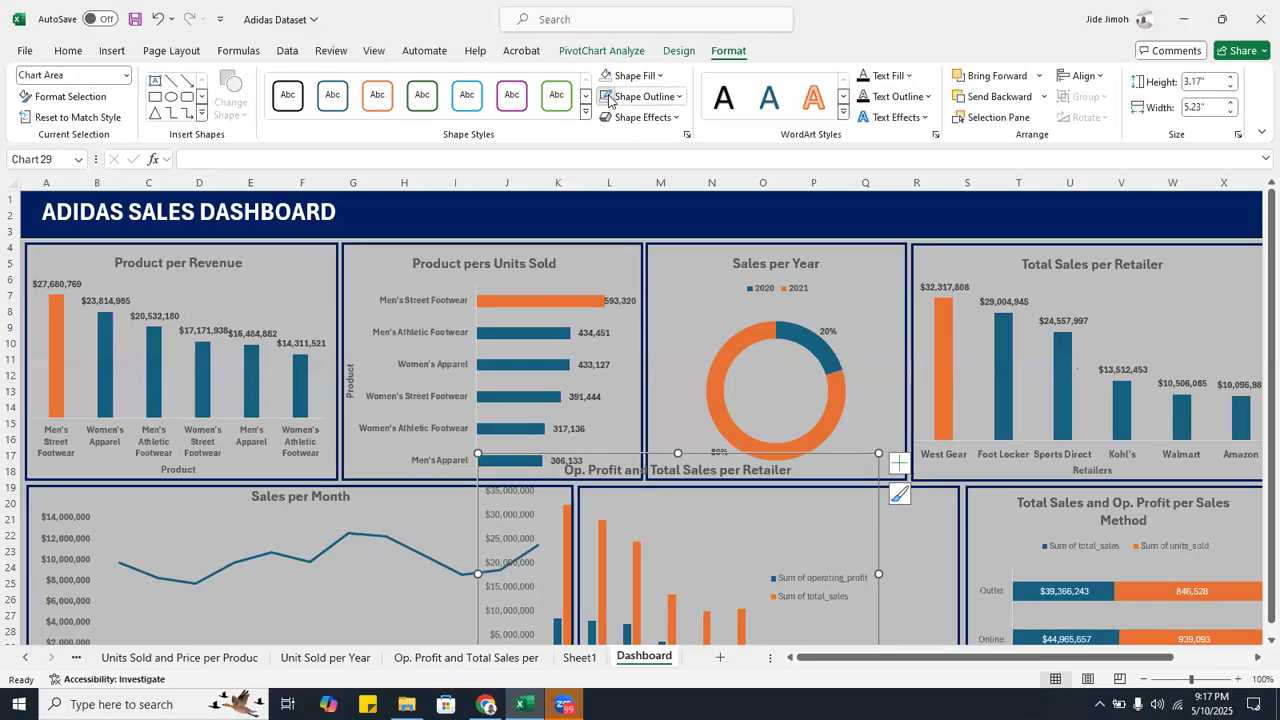
pyautogui.scroll(-3, 694, 325)
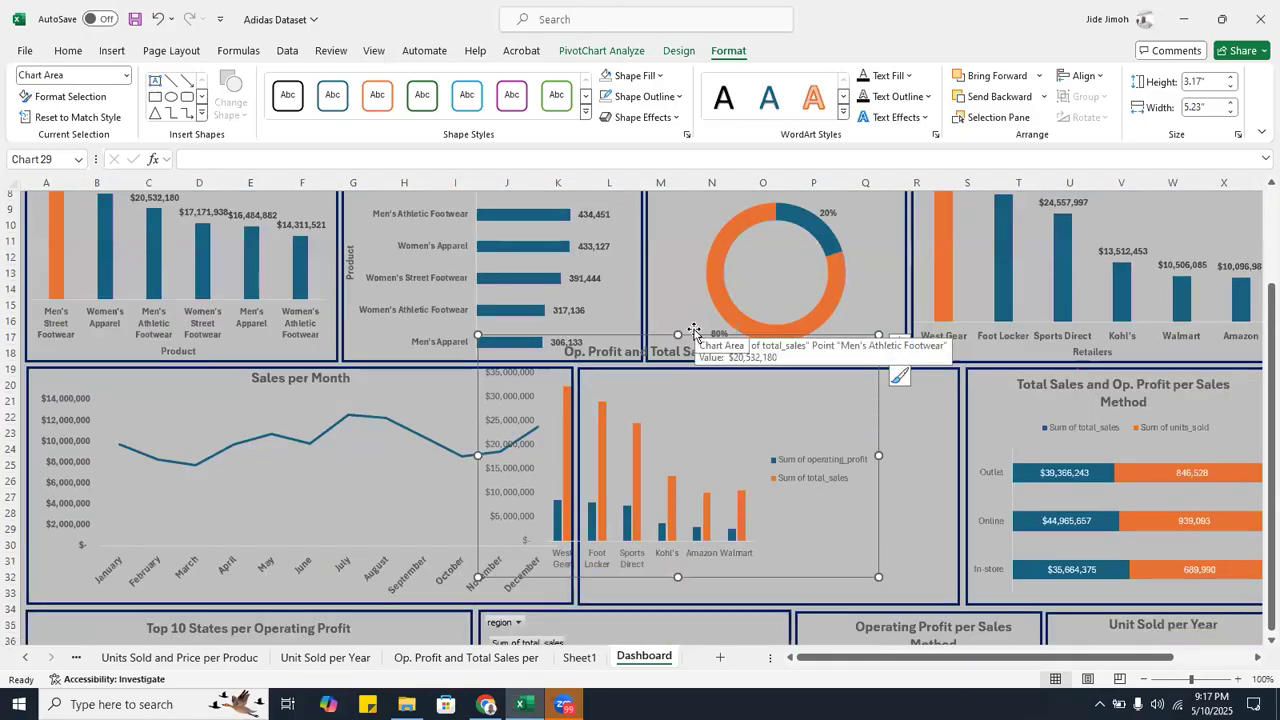
pyautogui.moveTo(692, 340); pyautogui.dragTo(790, 364)
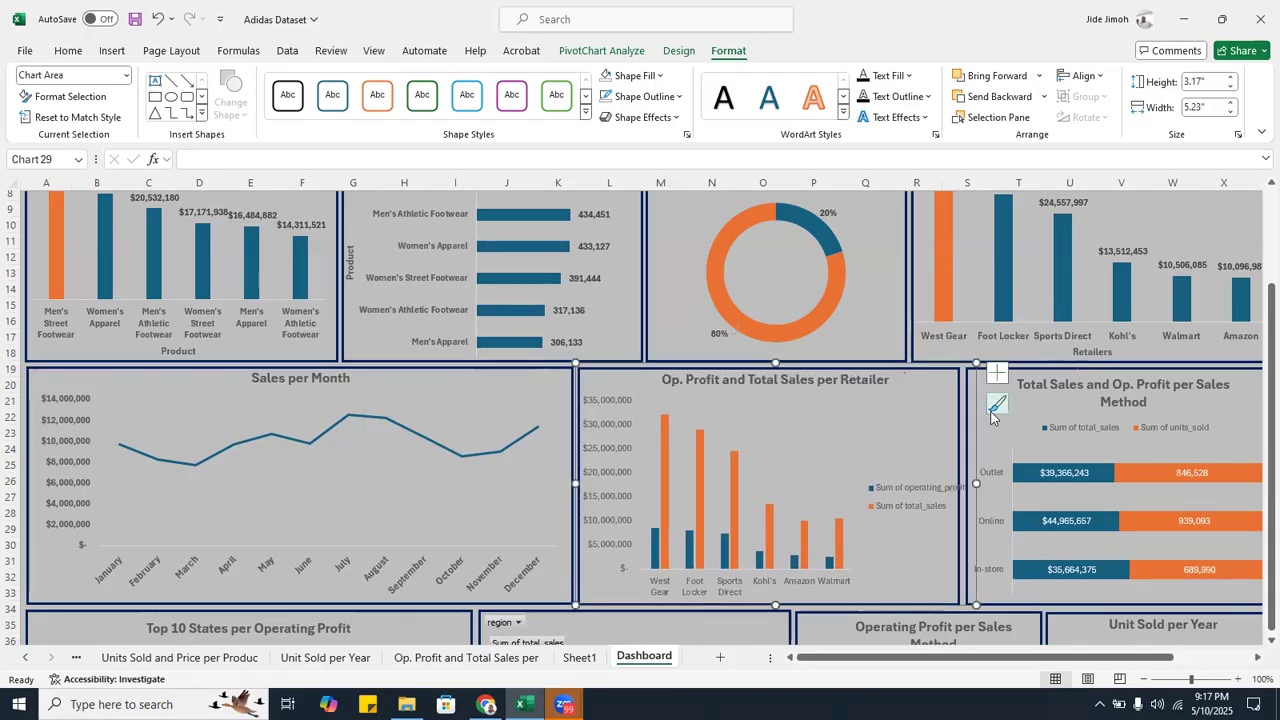
# - Place the Op. Profit and Total Sales per Retailer chart's legend at the top and narrow the chart to about 5.1" wide
pyautogui.click(997, 373)
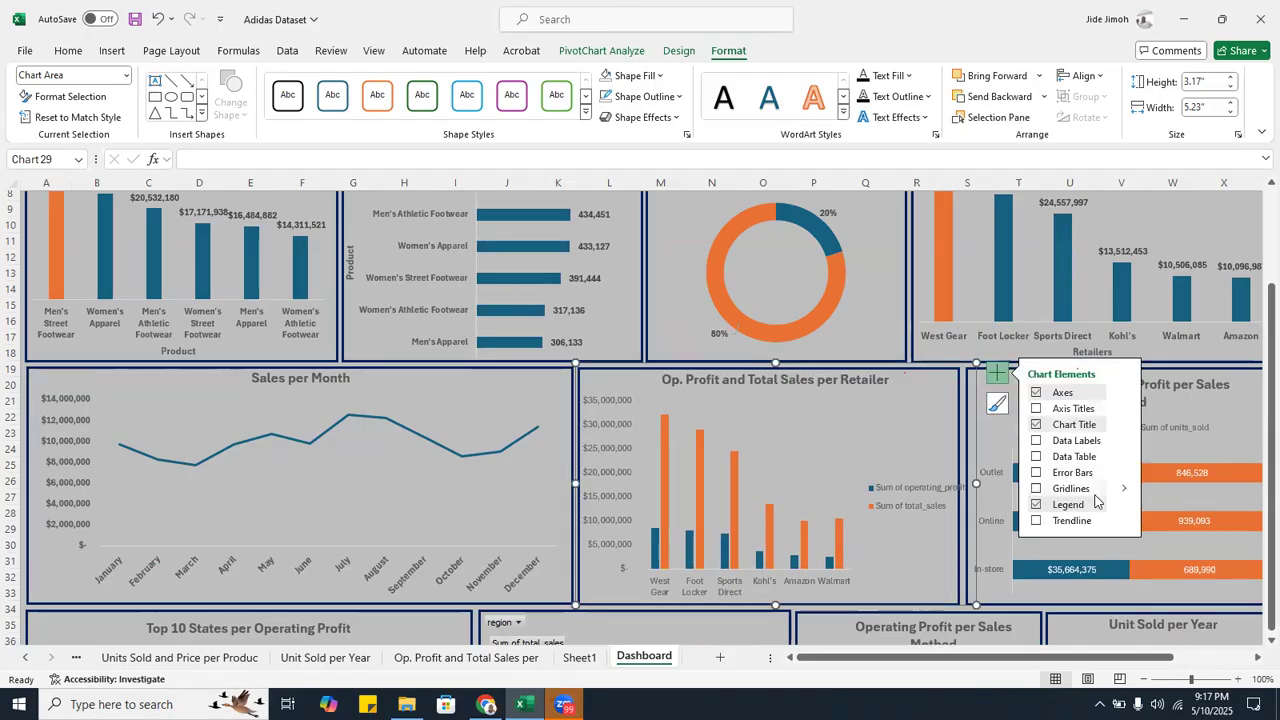
pyautogui.click(1124, 504)
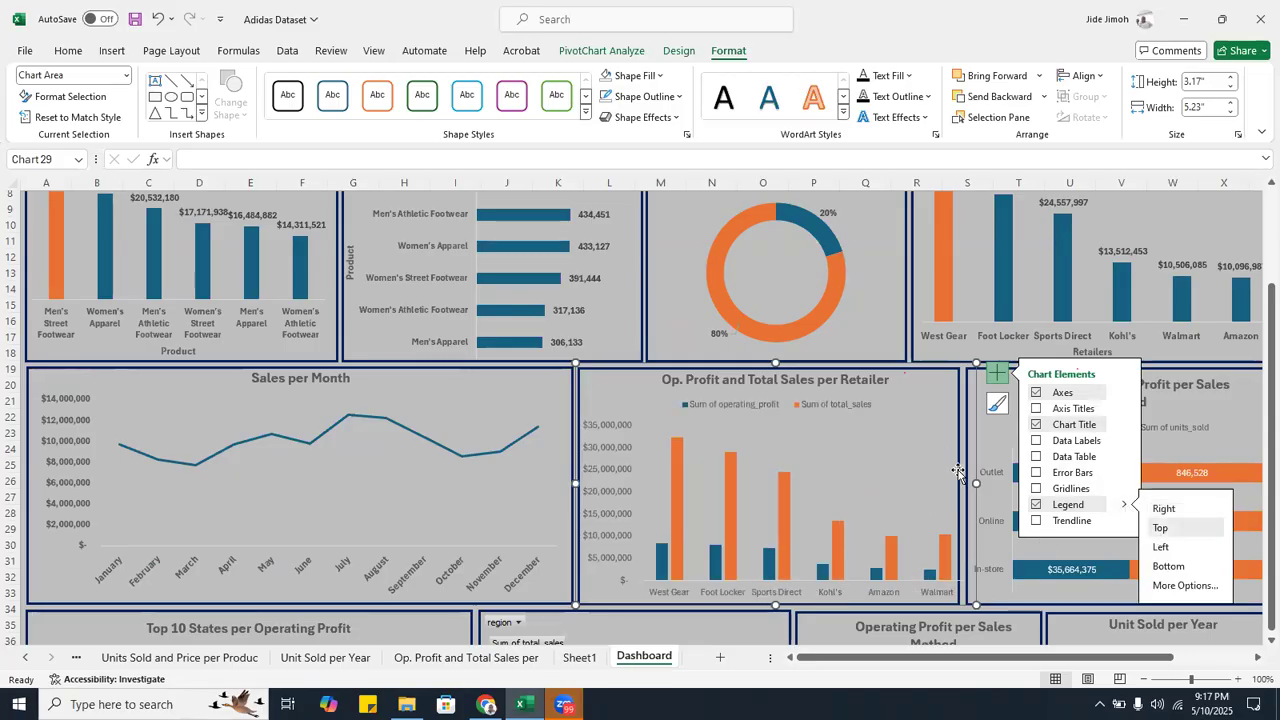
pyautogui.moveTo(975, 484); pyautogui.dragTo(966, 483)
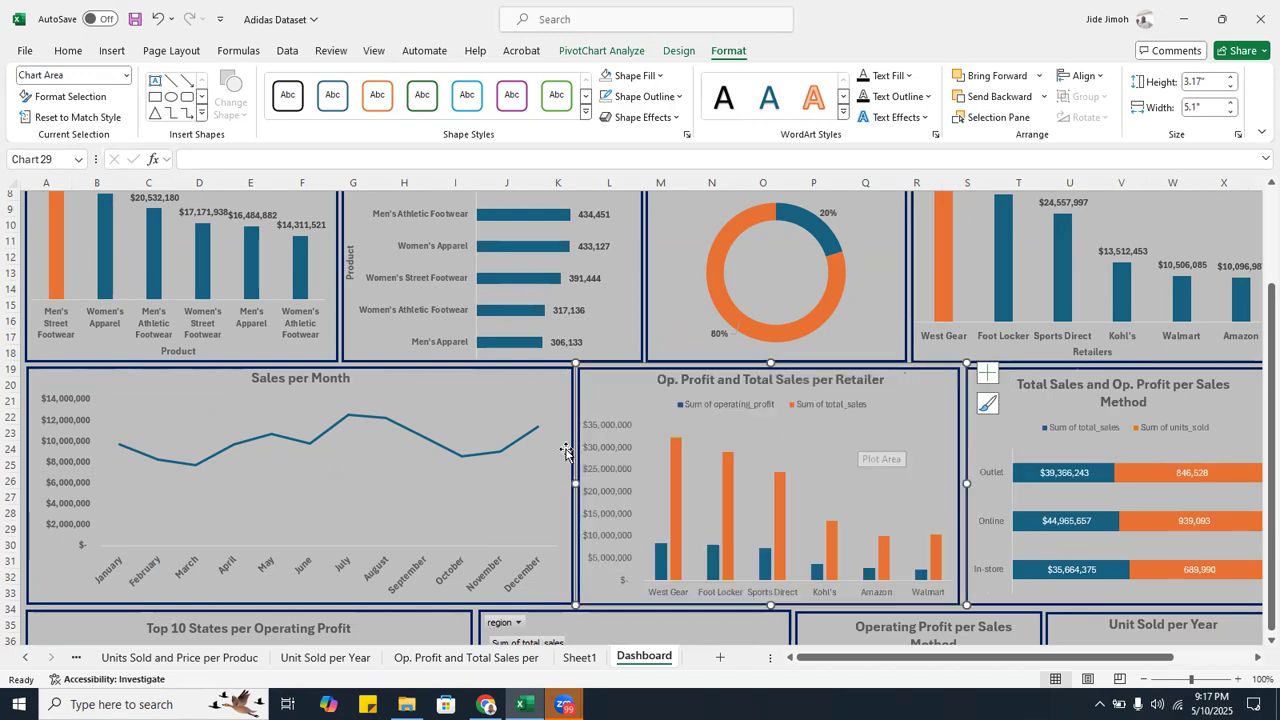
# - Make the value and category axis labels of the Op. Profit and Total Sales per Retailer chart bold
pyautogui.click(608, 426)
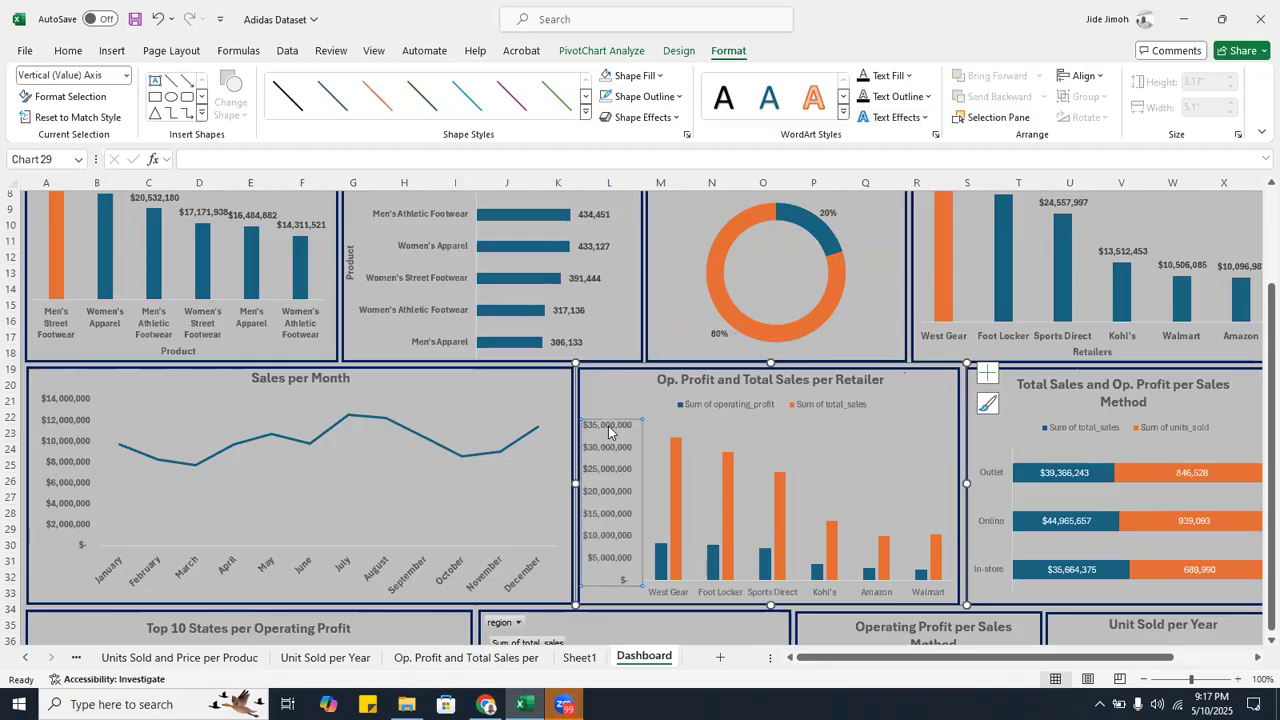
pyautogui.click(773, 586)
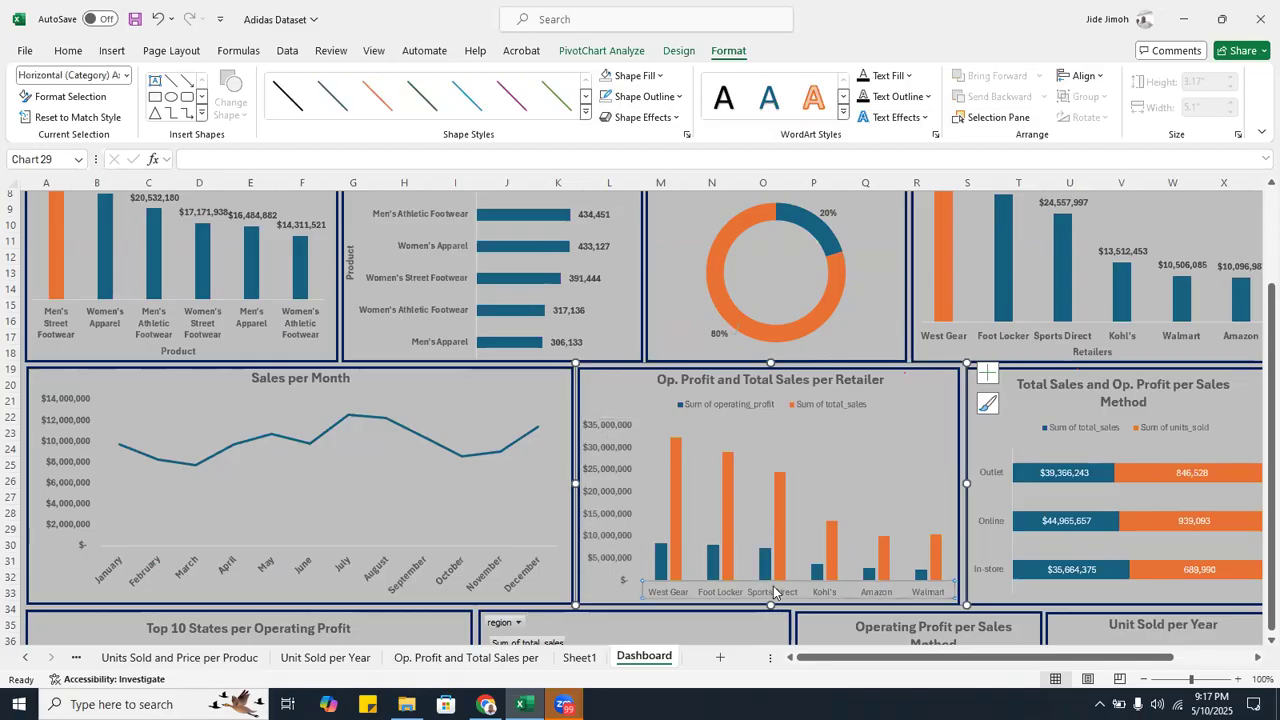
# - Review the layout of the complete dashboard at 50% zoom
pyautogui.scroll(-7, 773, 586)
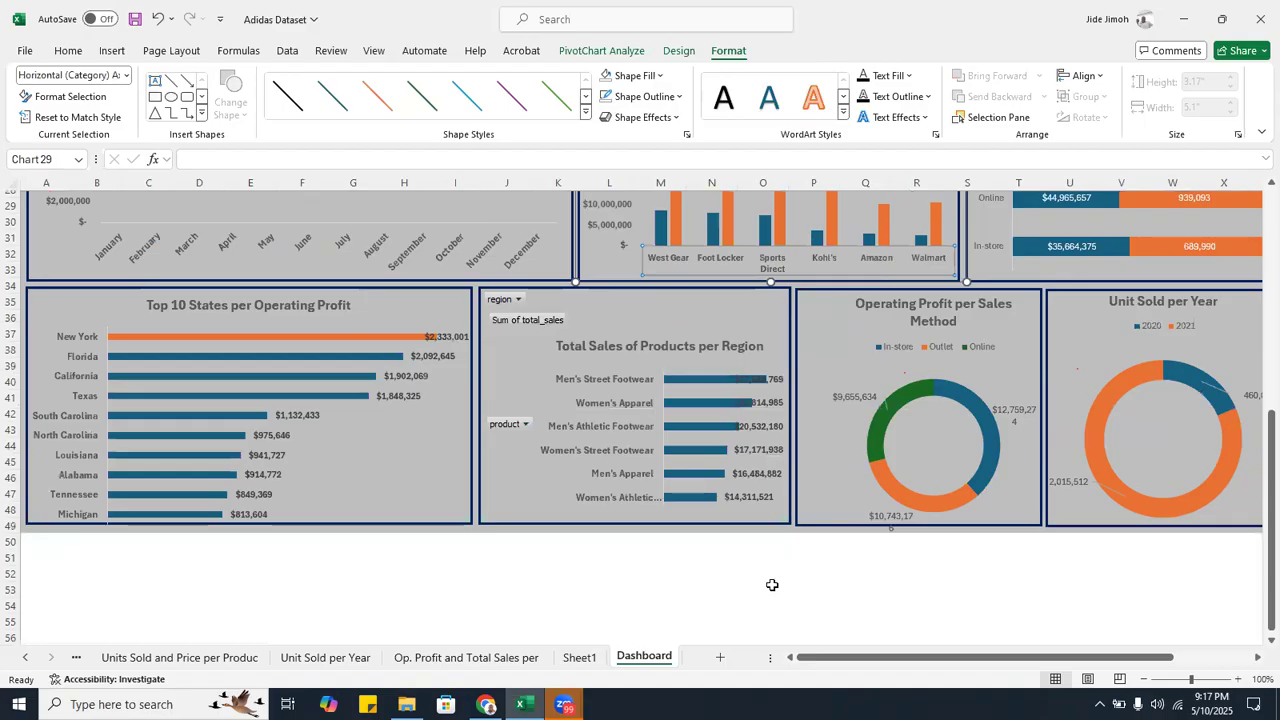
pyautogui.scroll(9, 857, 368)
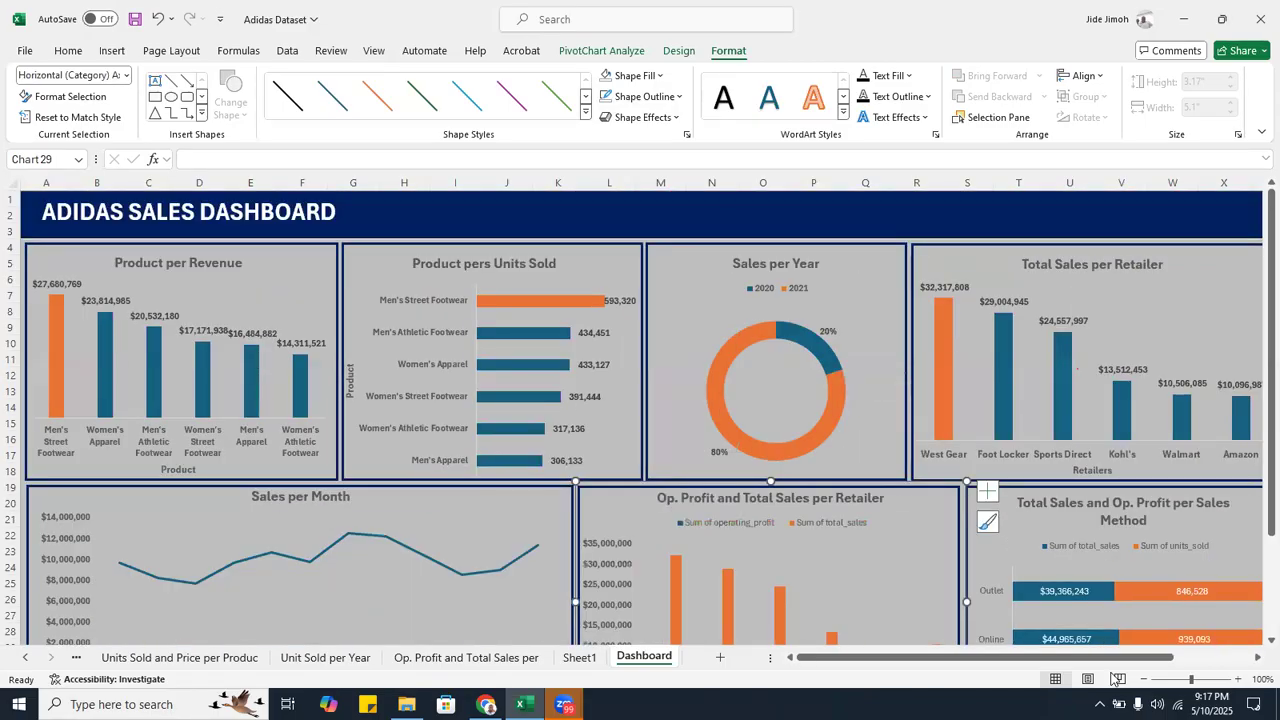
pyautogui.click(1143, 679)
pyautogui.click(1143, 679)
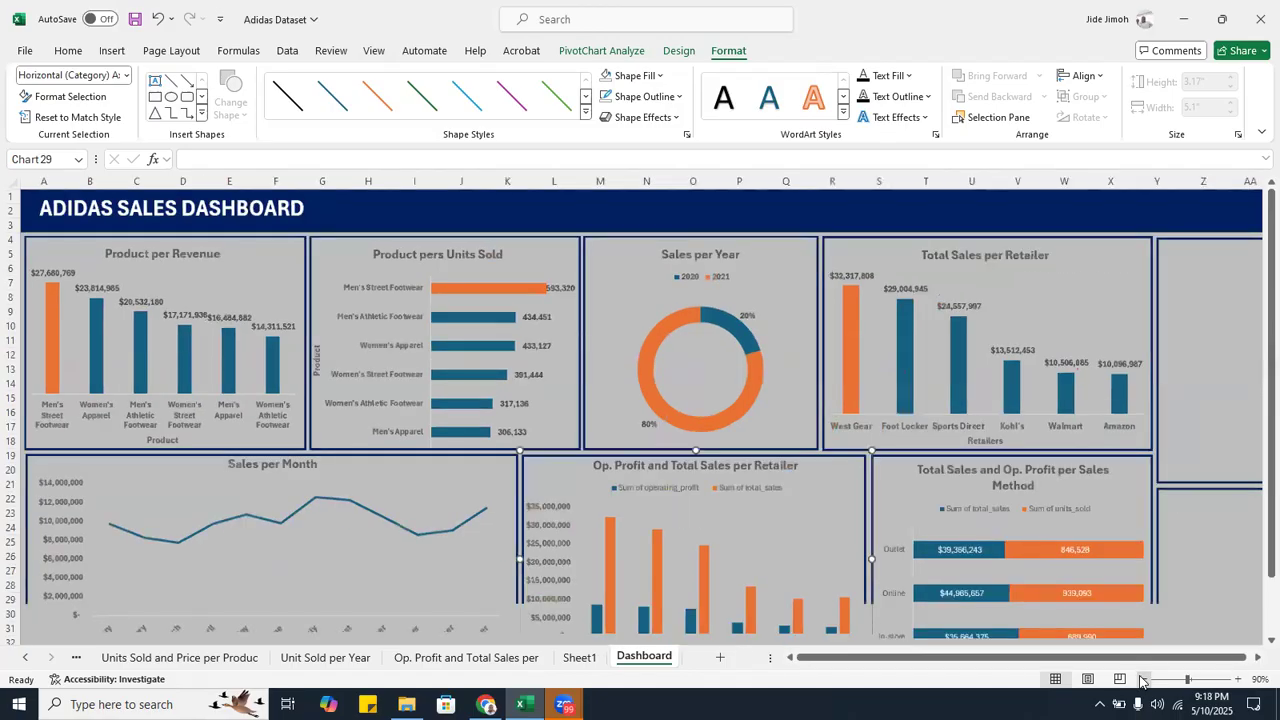
pyautogui.click(1143, 679)
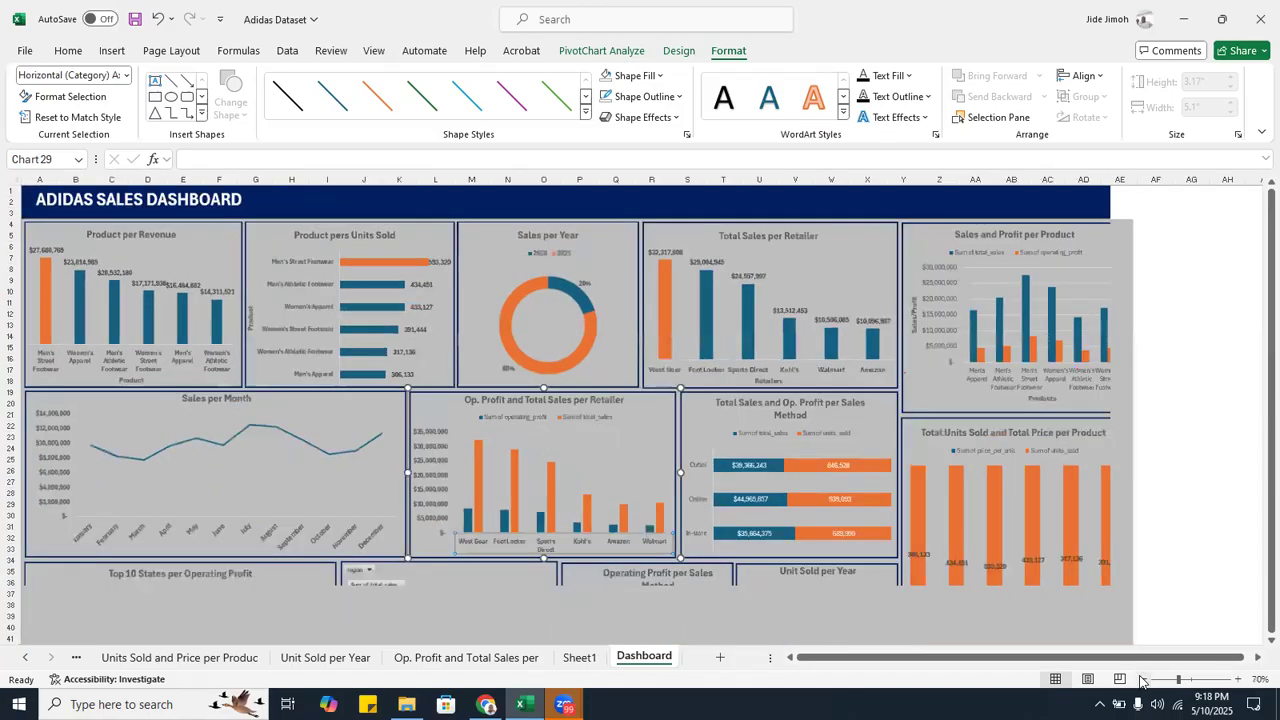
pyautogui.click(1143, 679)
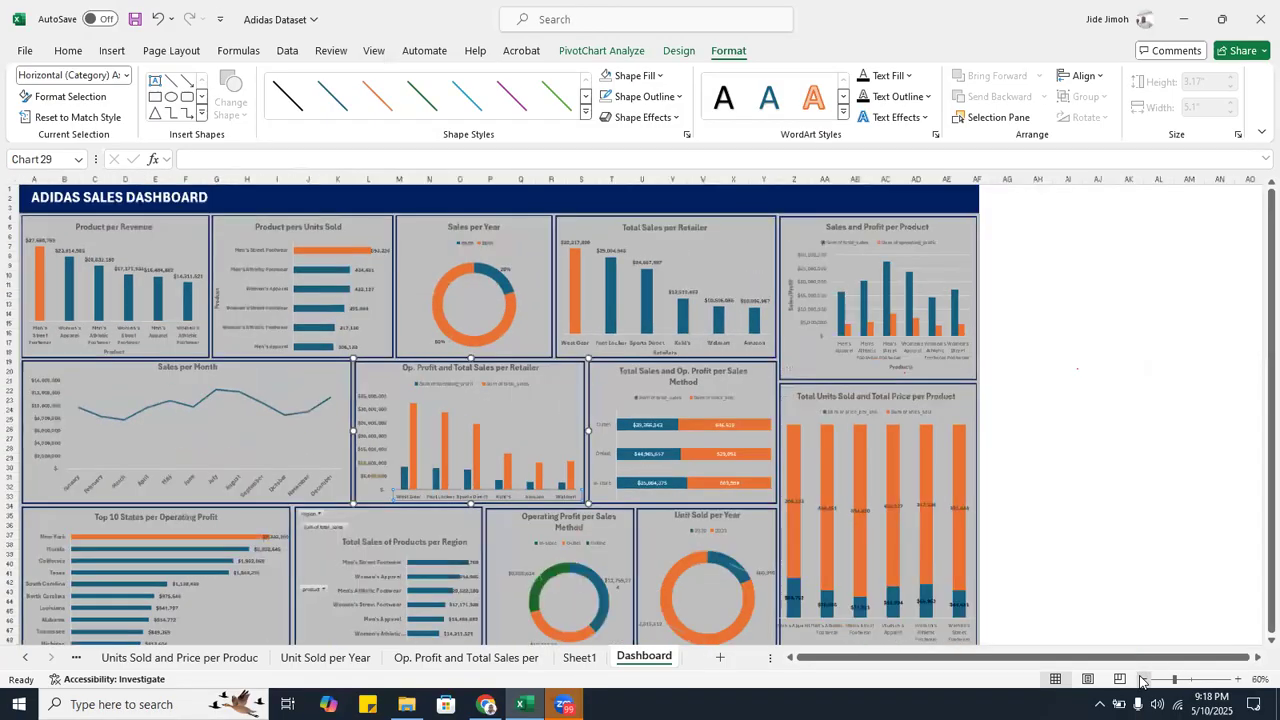
pyautogui.click(1143, 679)
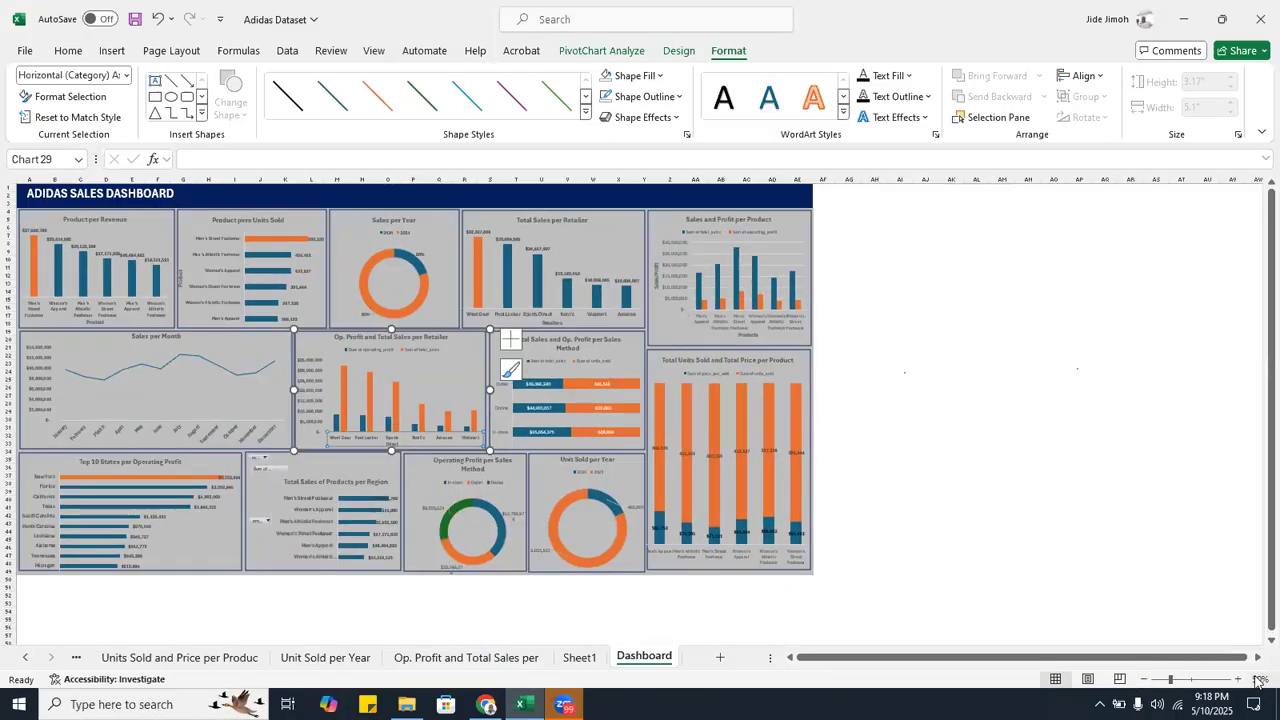
pyautogui.click(1077, 506)
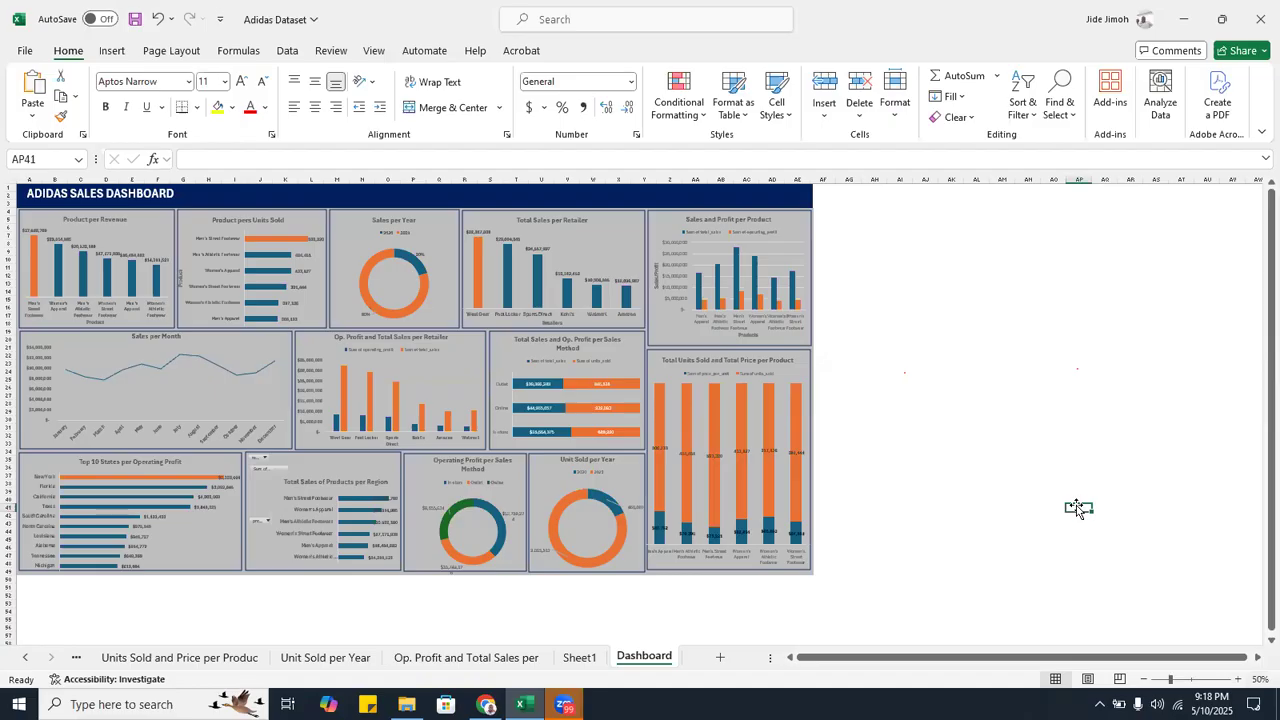
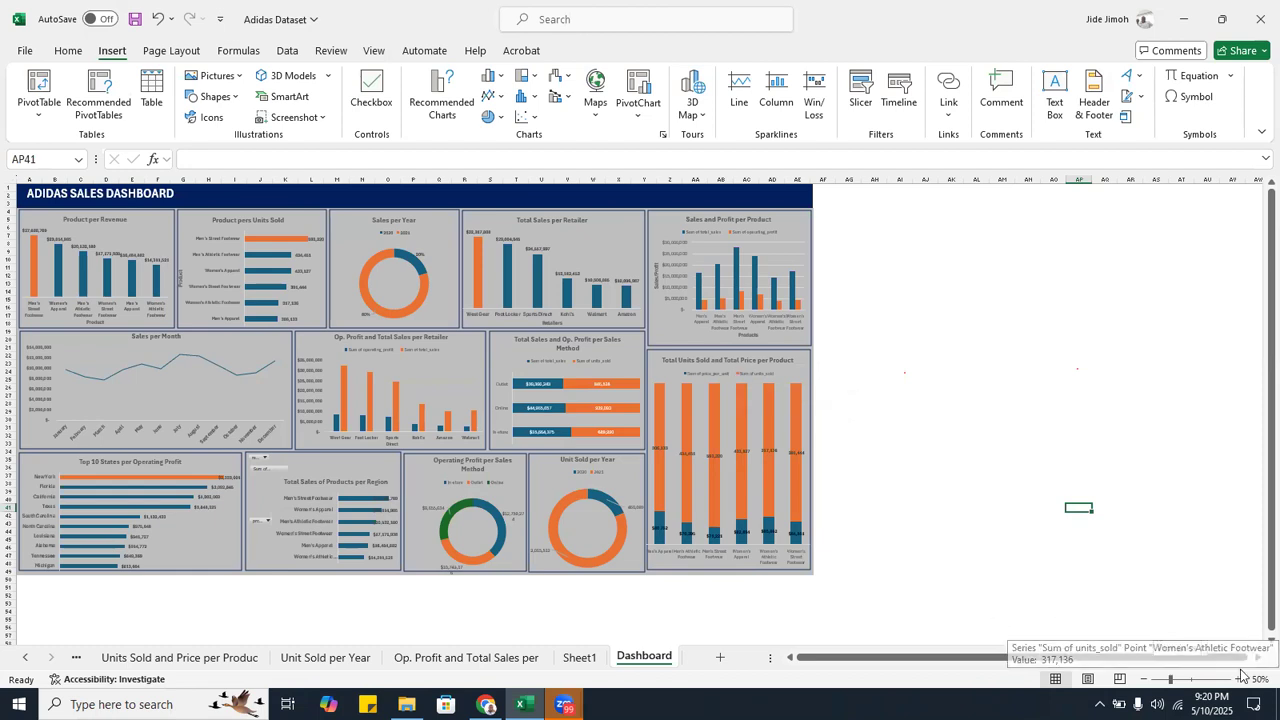
# - Examine the dashboard charts at 80% zoom, from the Sales and Profit per Product panel back to the first column
pyautogui.click(1240, 679)
pyautogui.click(1240, 679)
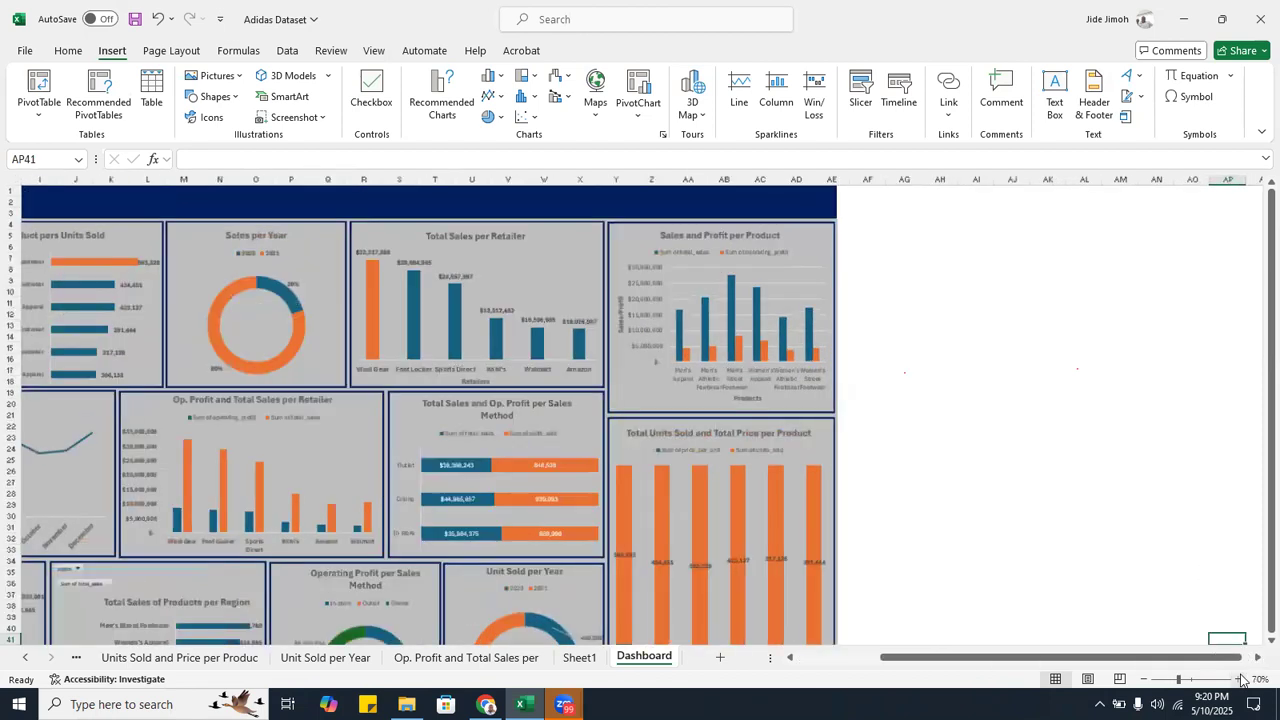
pyautogui.click(1240, 679)
pyautogui.scroll(2, 521, 305)
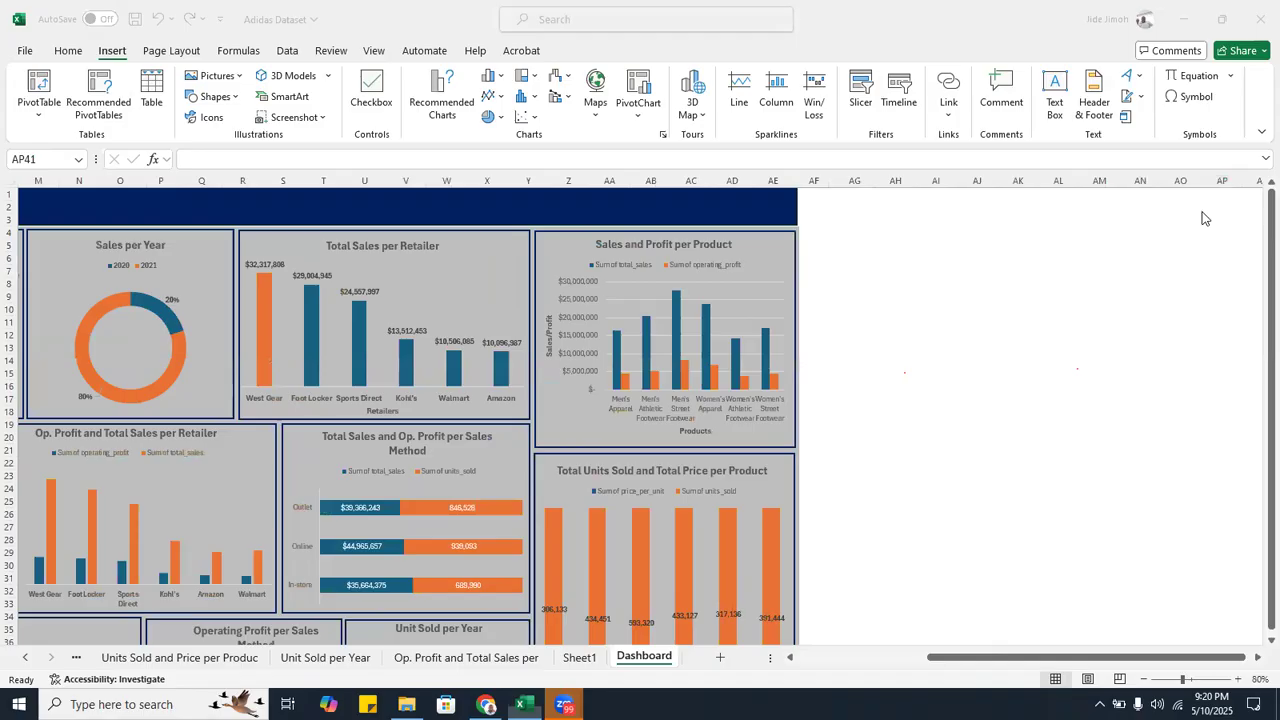
pyautogui.click(952, 659)
pyautogui.moveTo(935, 658); pyautogui.dragTo(729, 655)
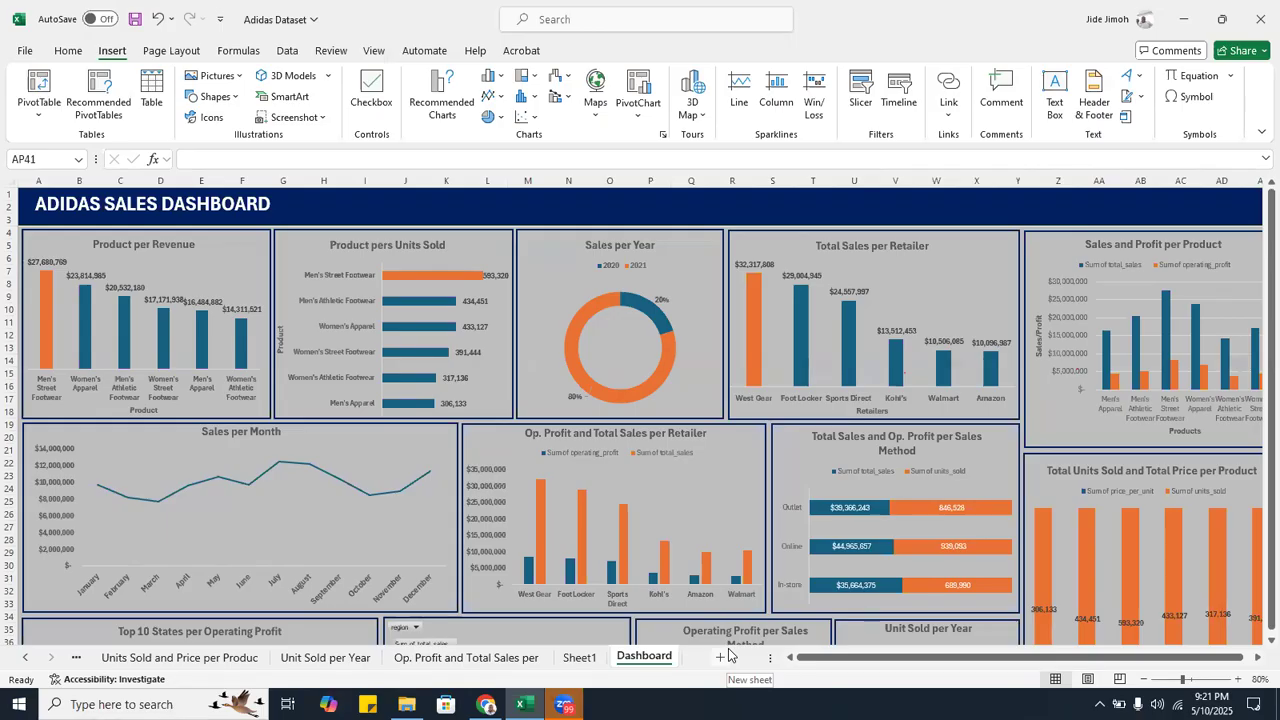
# - Inspect the Op. Profit and Total Sales per Retailer sheet and the pivot table and chart on the Unit Sold per Year sheet
pyautogui.click(472, 658)
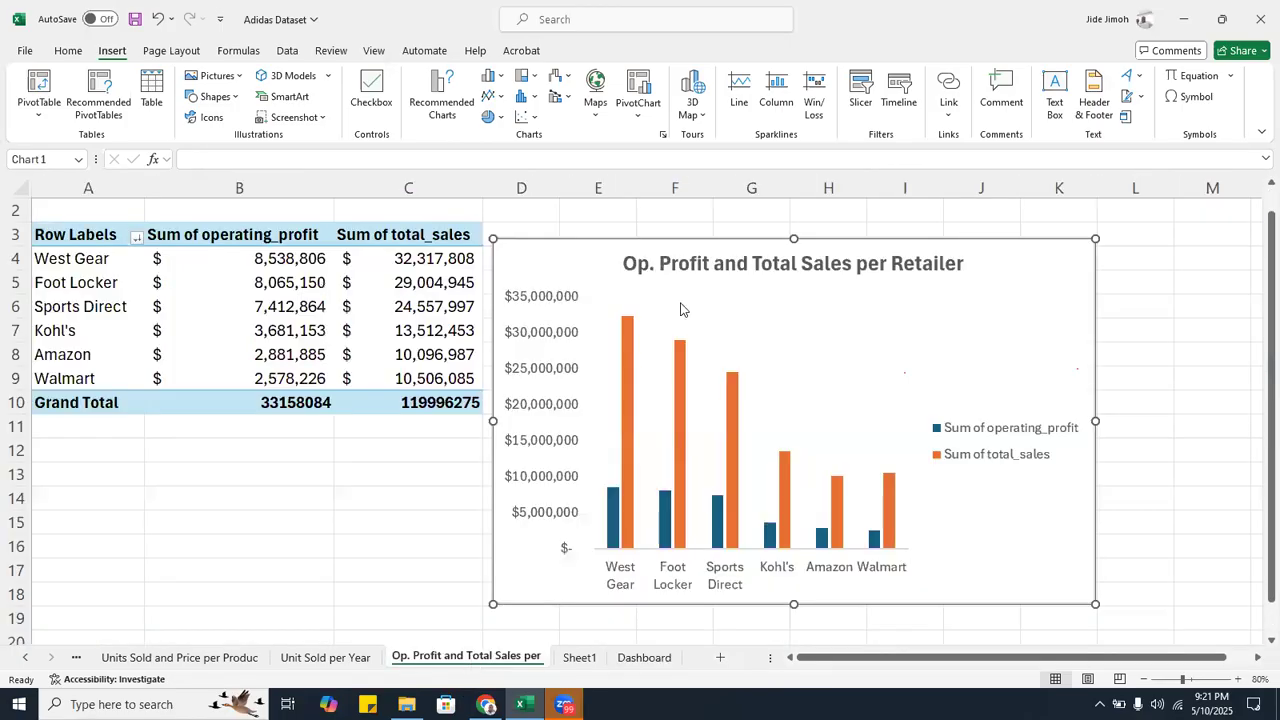
pyautogui.click(325, 658)
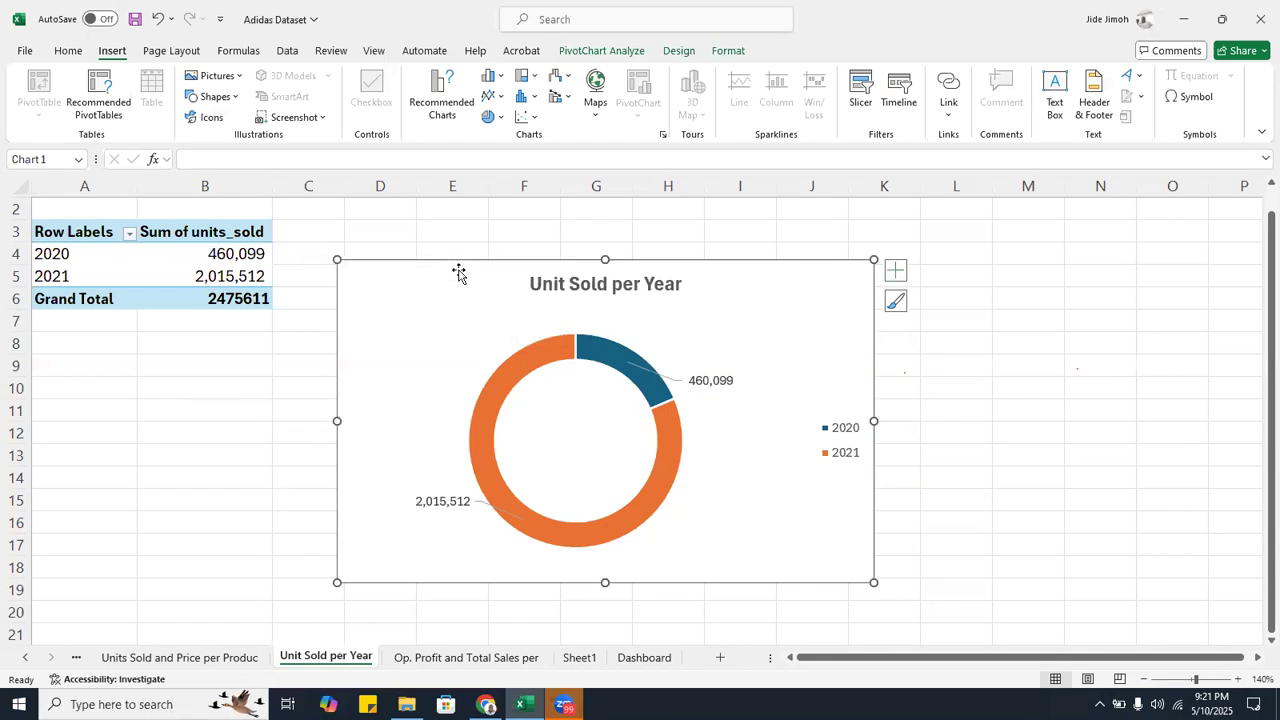
pyautogui.click(196, 260)
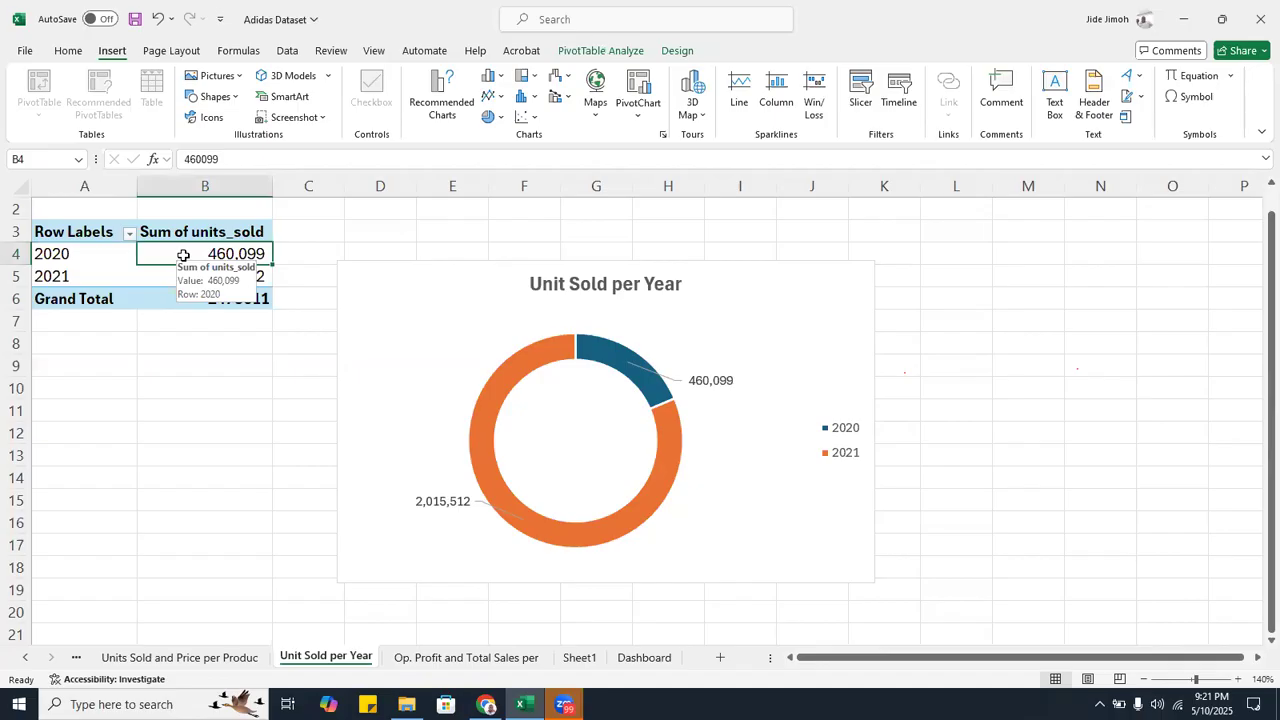
pyautogui.click(389, 340)
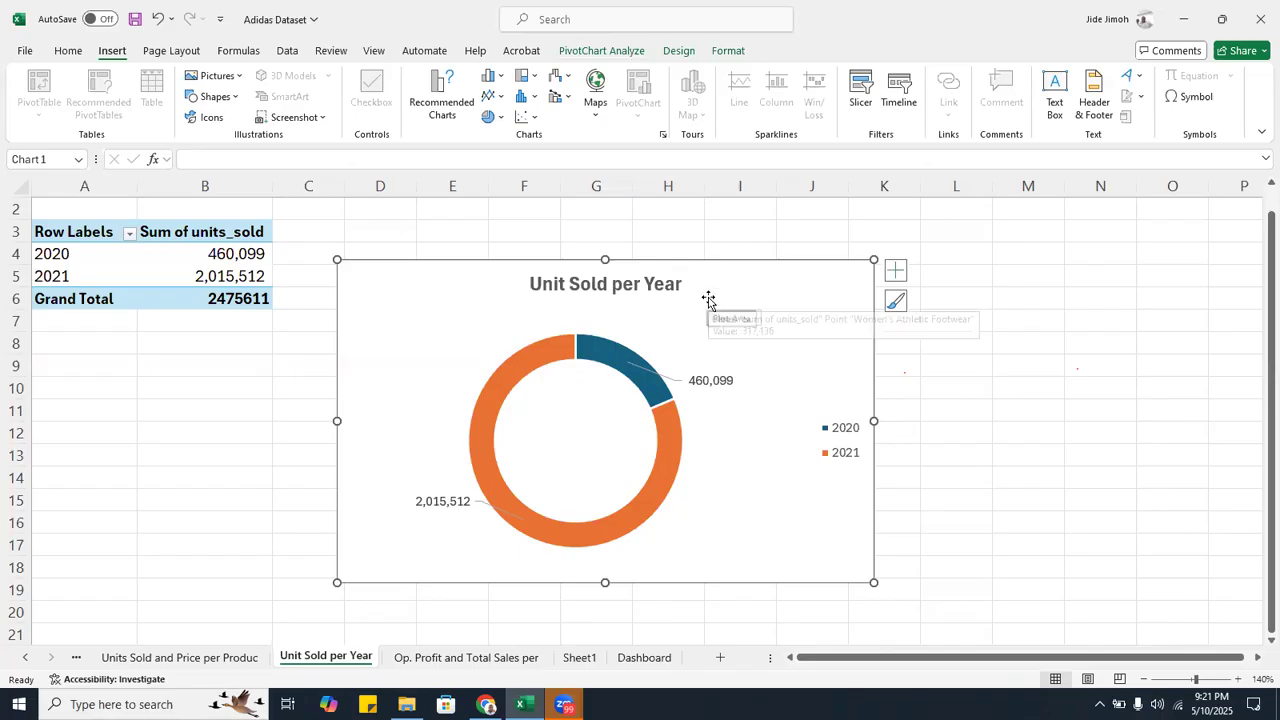
pyautogui.click(213, 254)
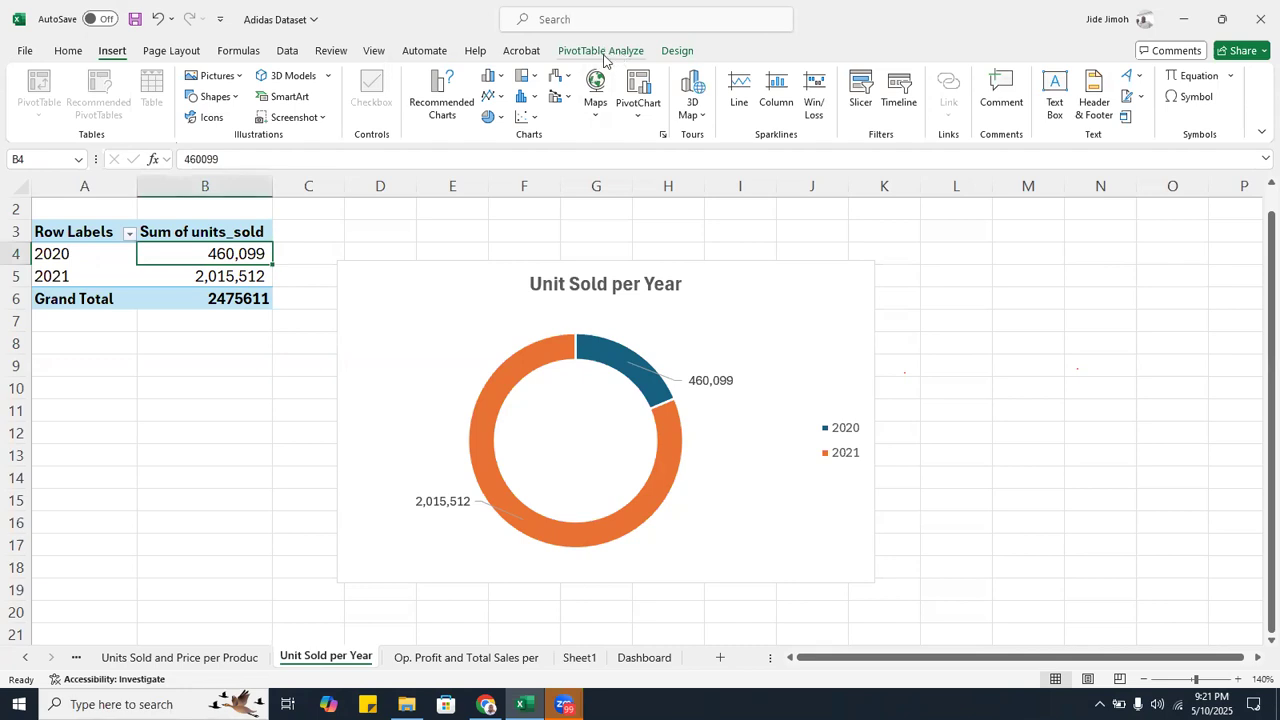
# - Insert a Year slicer for the Unit Sold per Year pivot chart and place it over the chart's legend side
pyautogui.click(766, 389)
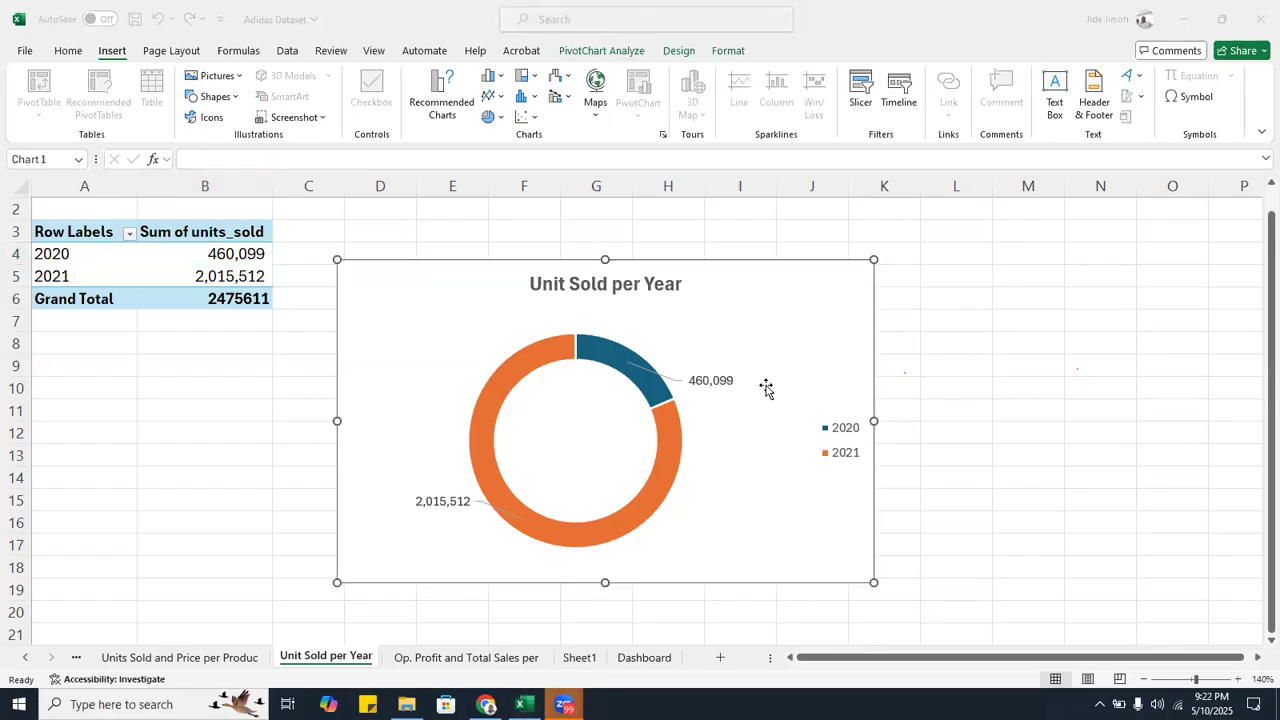
pyautogui.moveTo(628, 340)
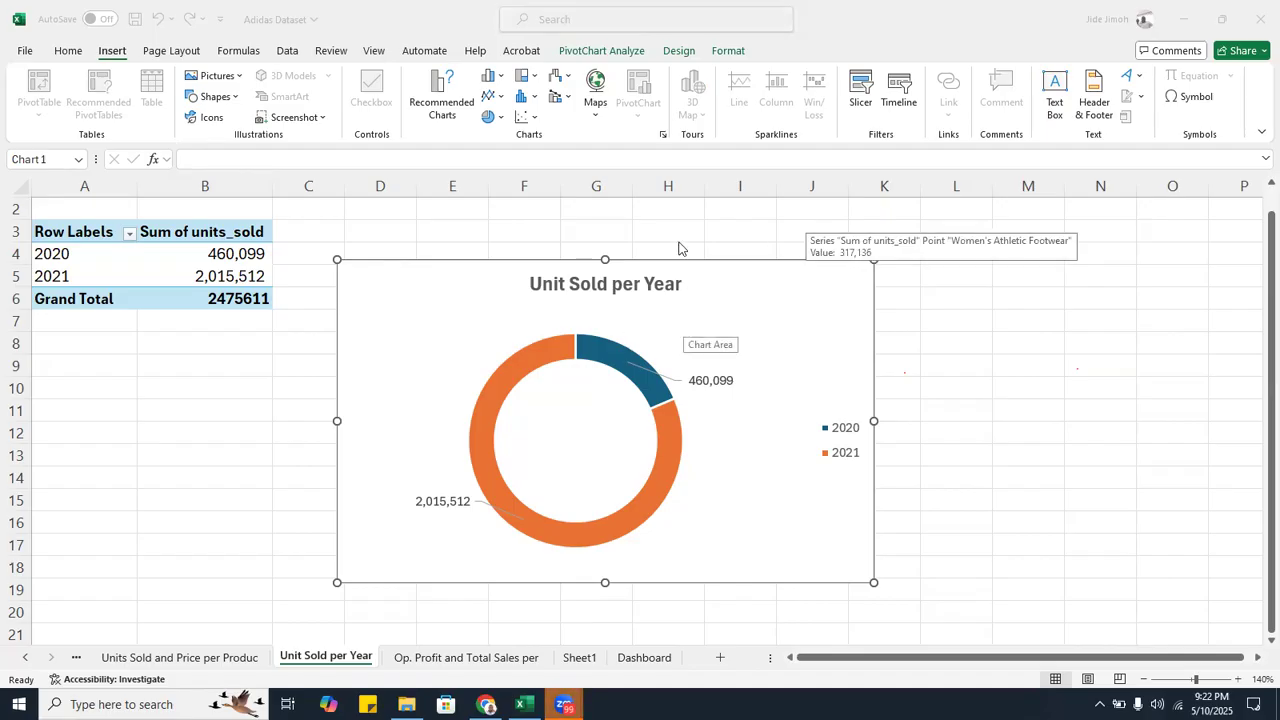
pyautogui.click(594, 54)
pyautogui.click(594, 54)
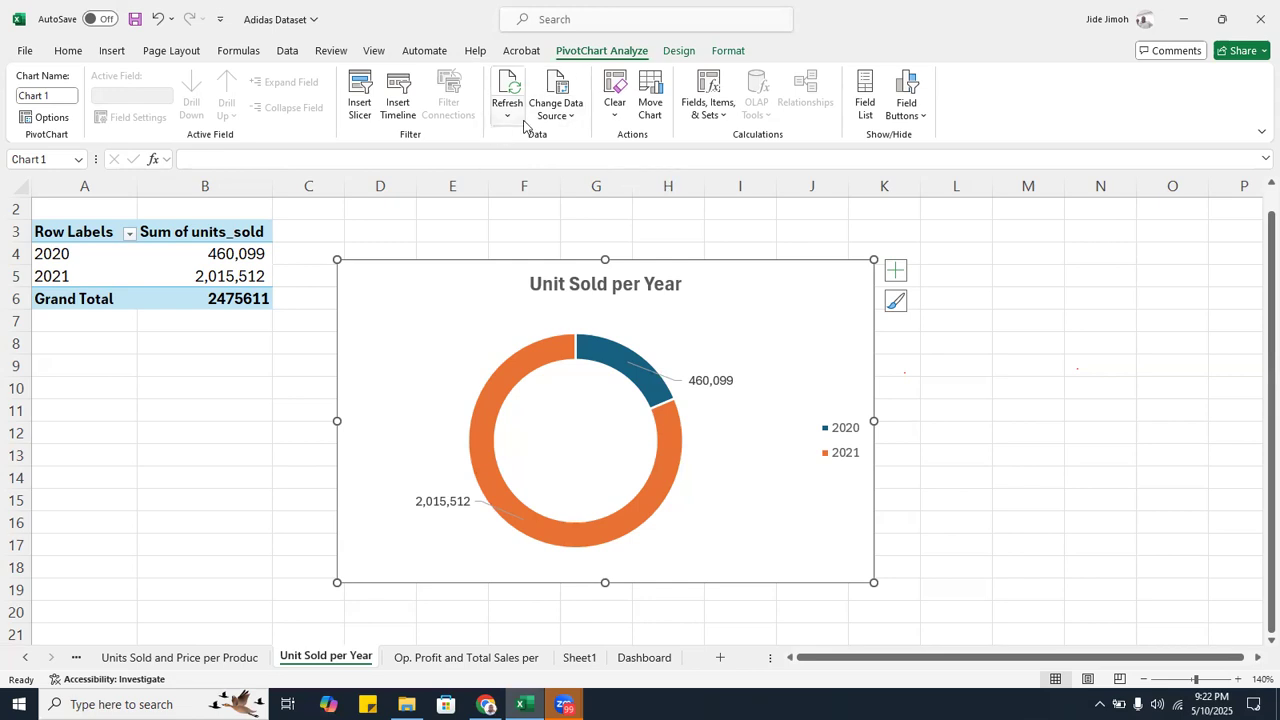
pyautogui.click(359, 101)
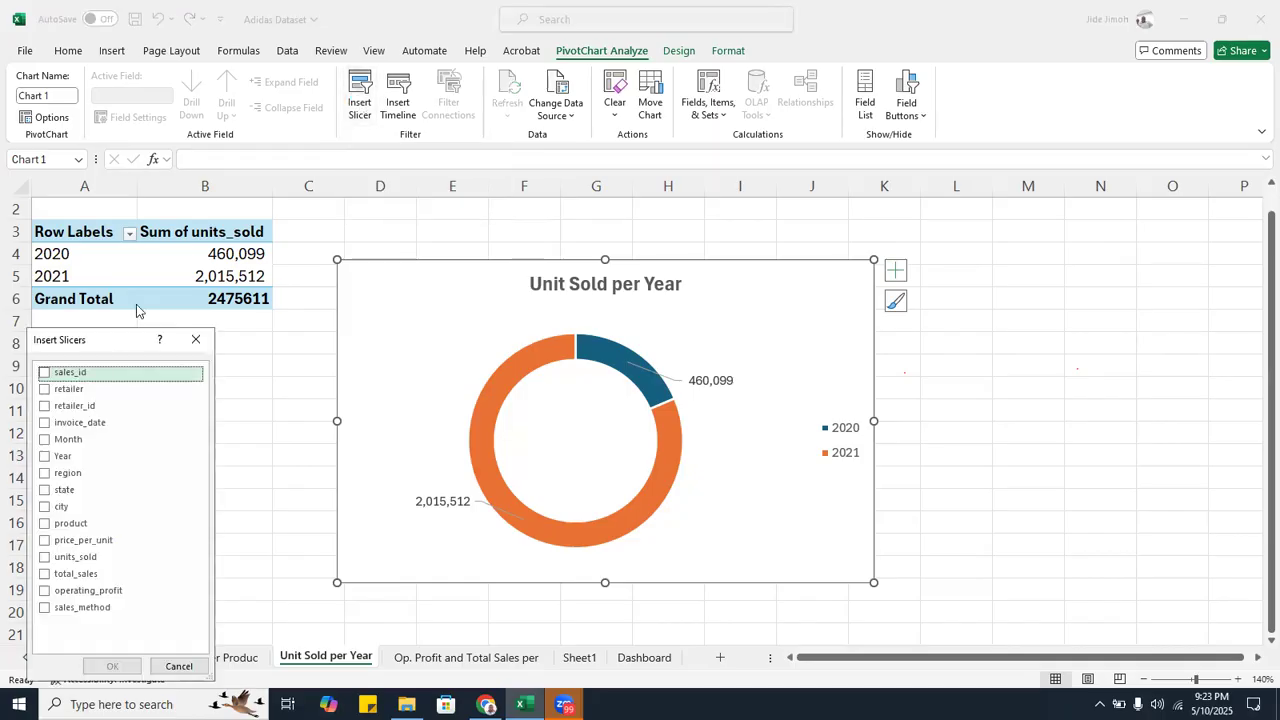
pyautogui.moveTo(108, 343); pyautogui.dragTo(742, 202)
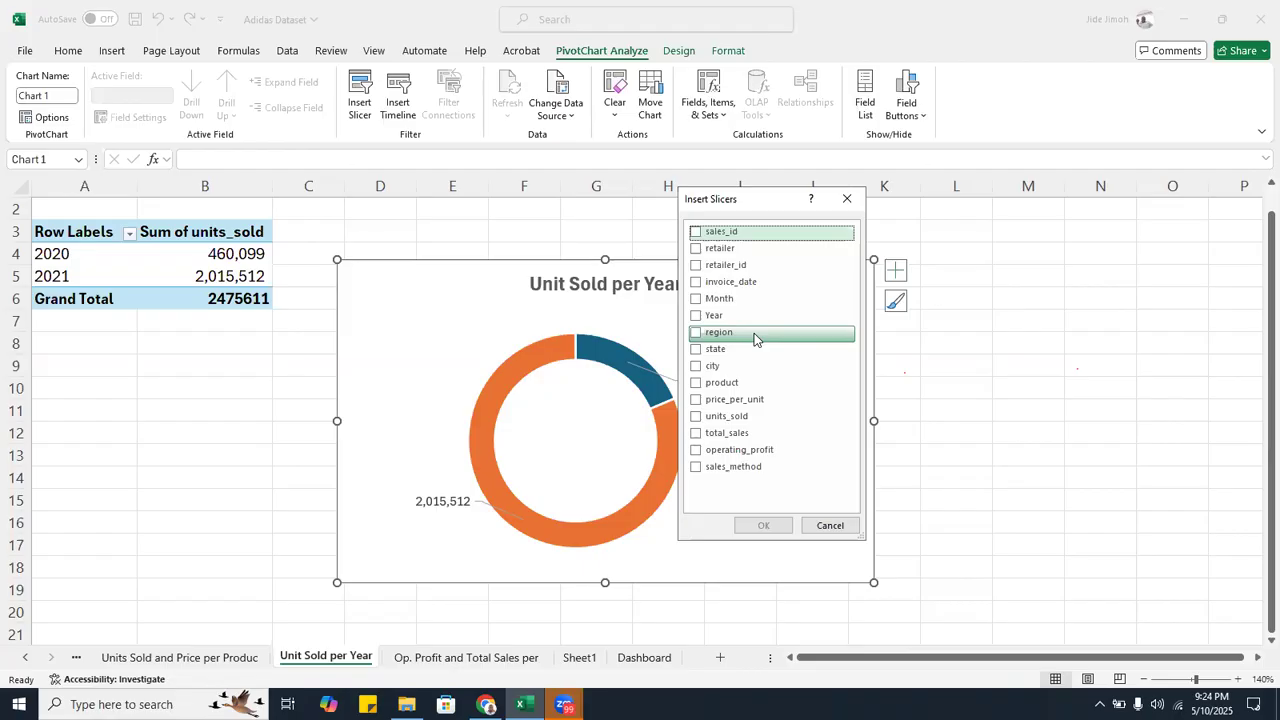
pyautogui.click(697, 318)
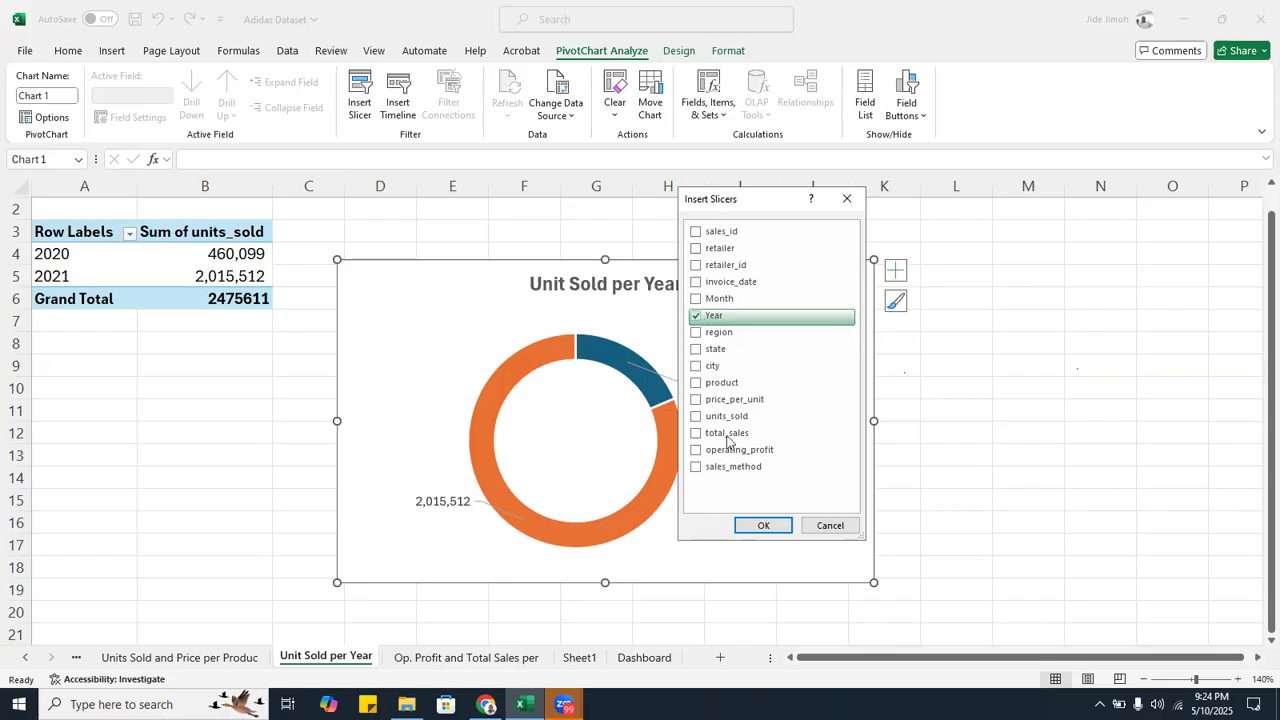
pyautogui.click(763, 525)
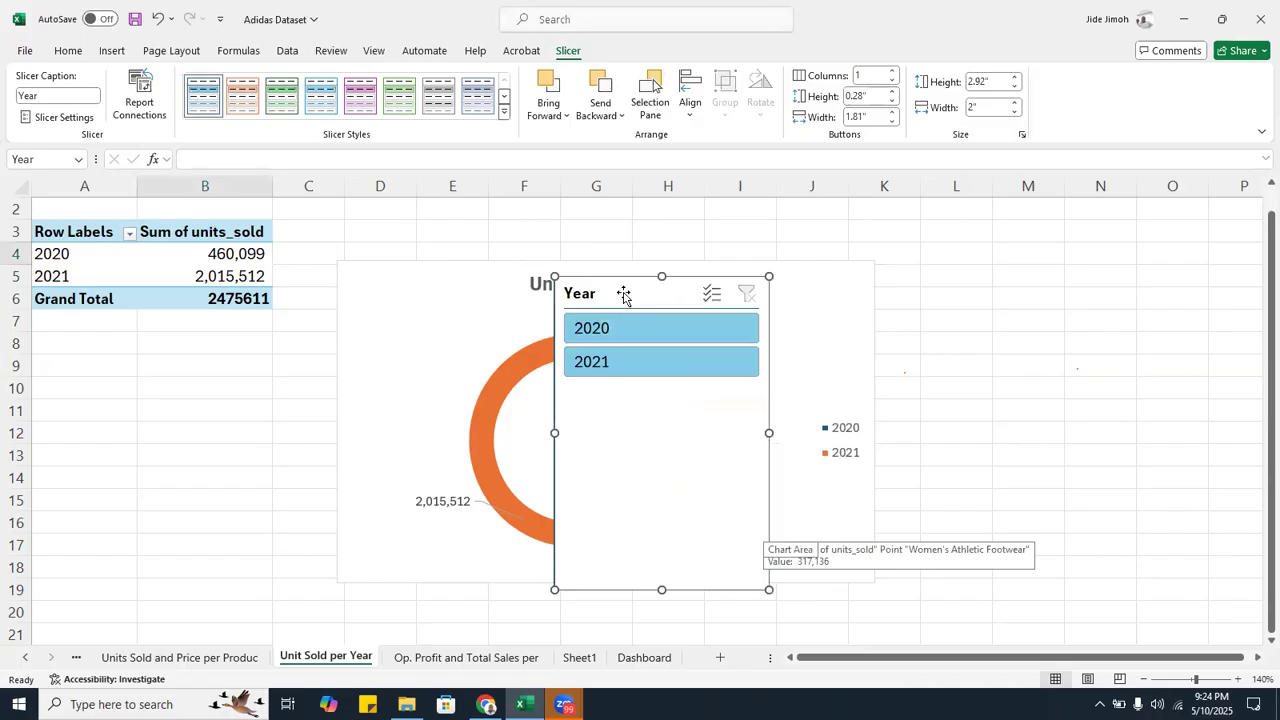
pyautogui.moveTo(623, 293); pyautogui.dragTo(568, 262)
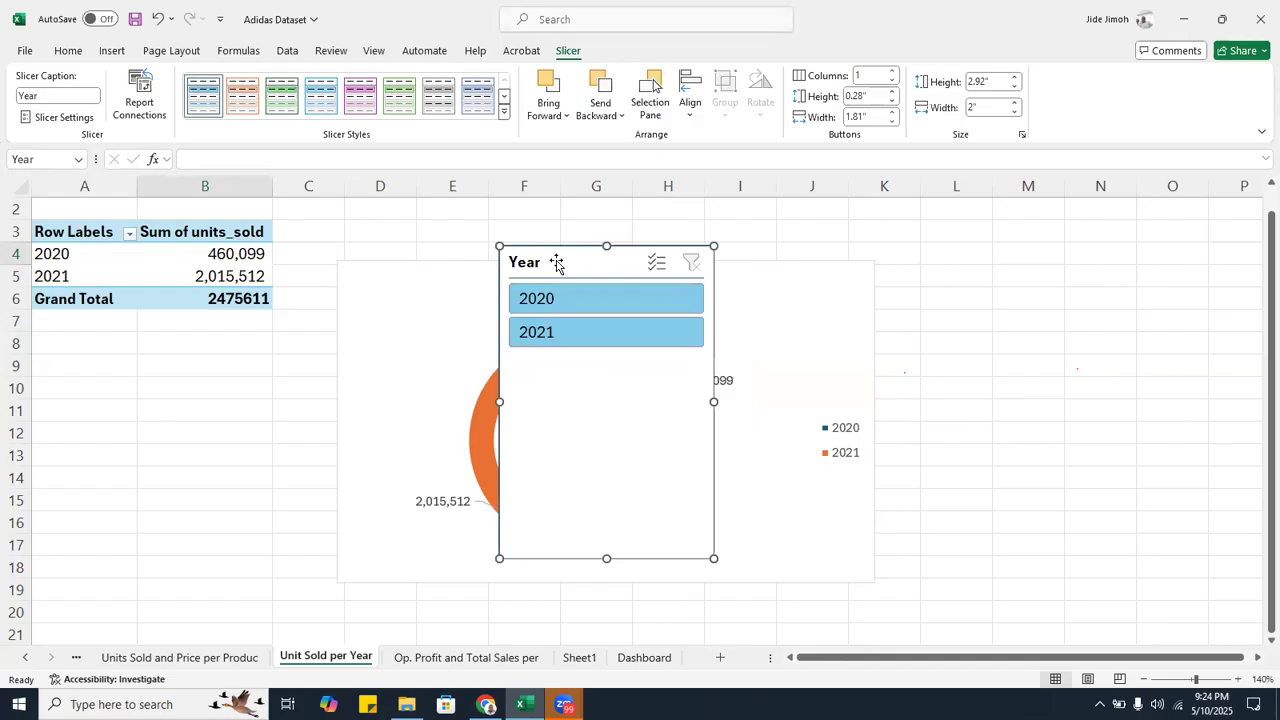
pyautogui.moveTo(556, 263); pyautogui.dragTo(694, 281)
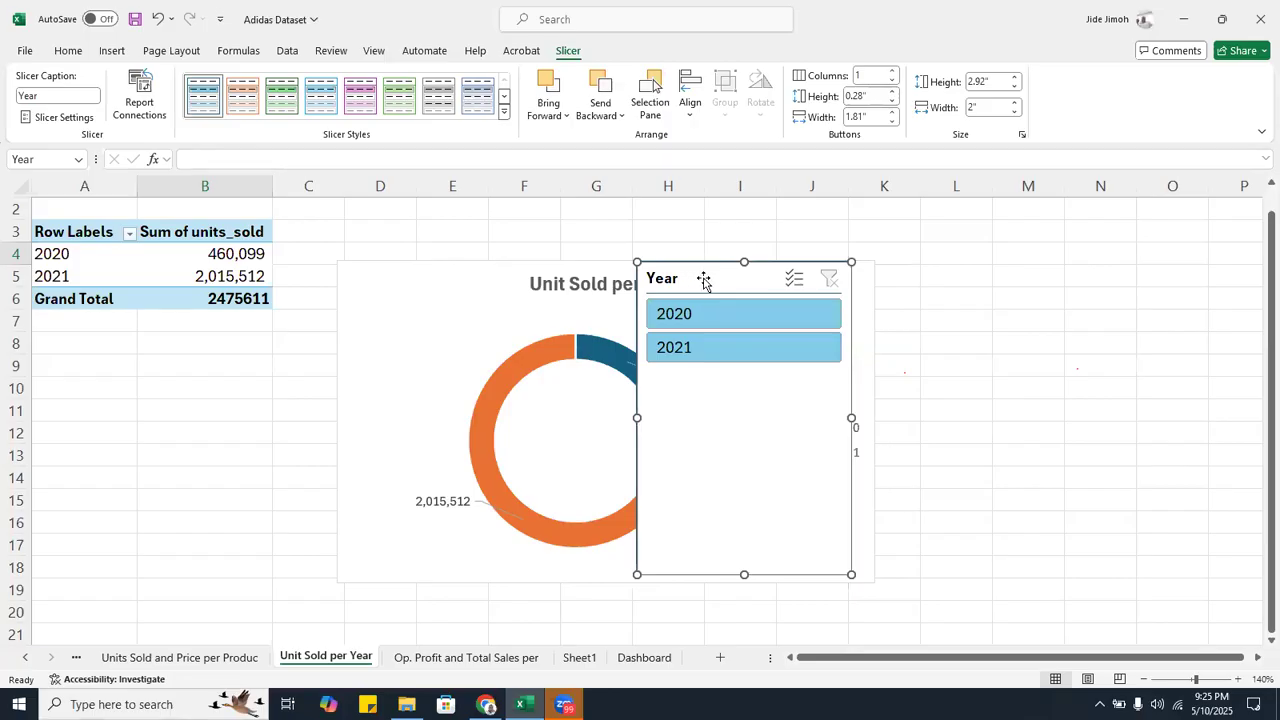
# - Connect the Year slicer to every pivot table in the workbook through its report connections
pyautogui.rightClick(705, 283)
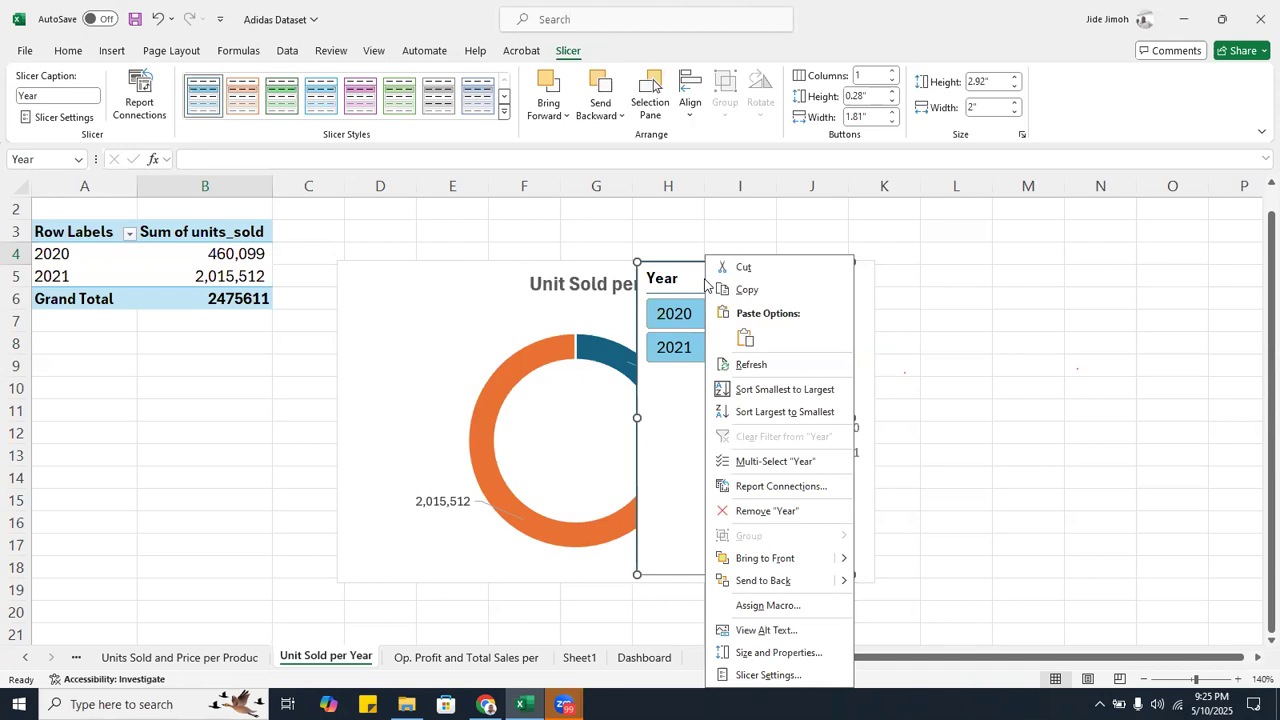
pyautogui.click(771, 487)
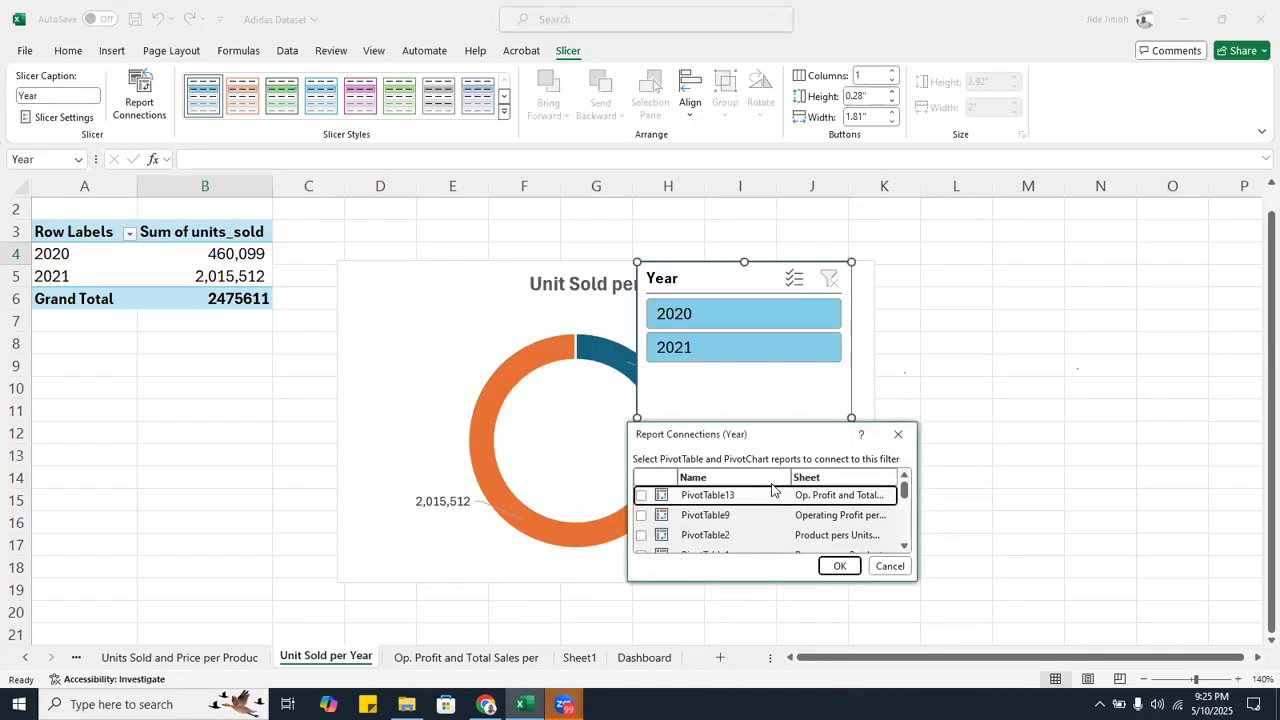
pyautogui.moveTo(773, 435); pyautogui.dragTo(561, 322)
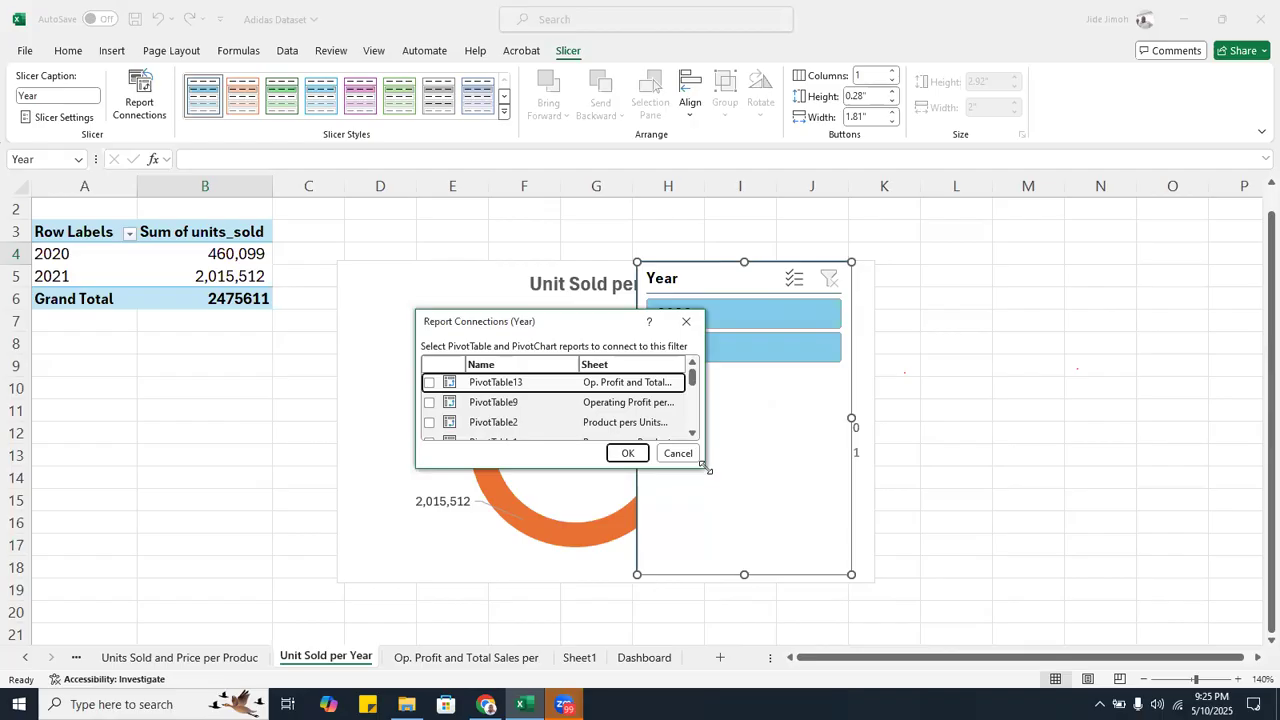
pyautogui.moveTo(706, 467); pyautogui.dragTo(1024, 698)
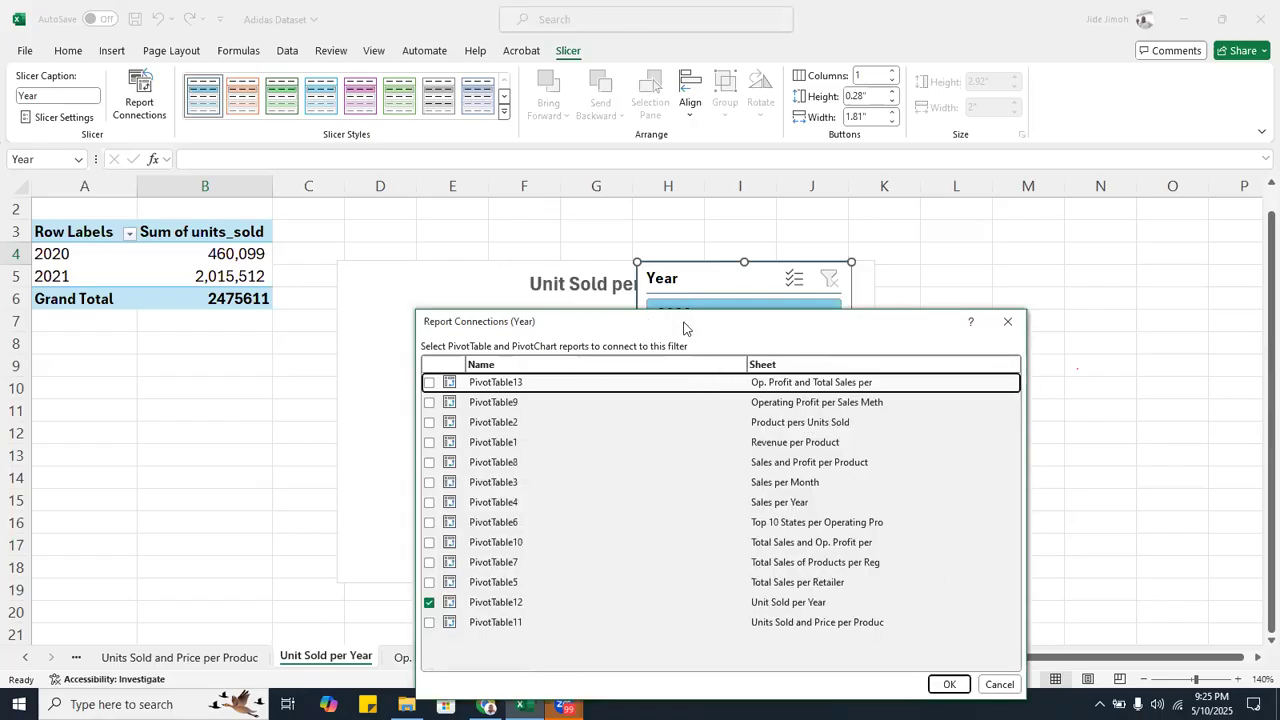
pyautogui.moveTo(684, 328); pyautogui.dragTo(668, 255)
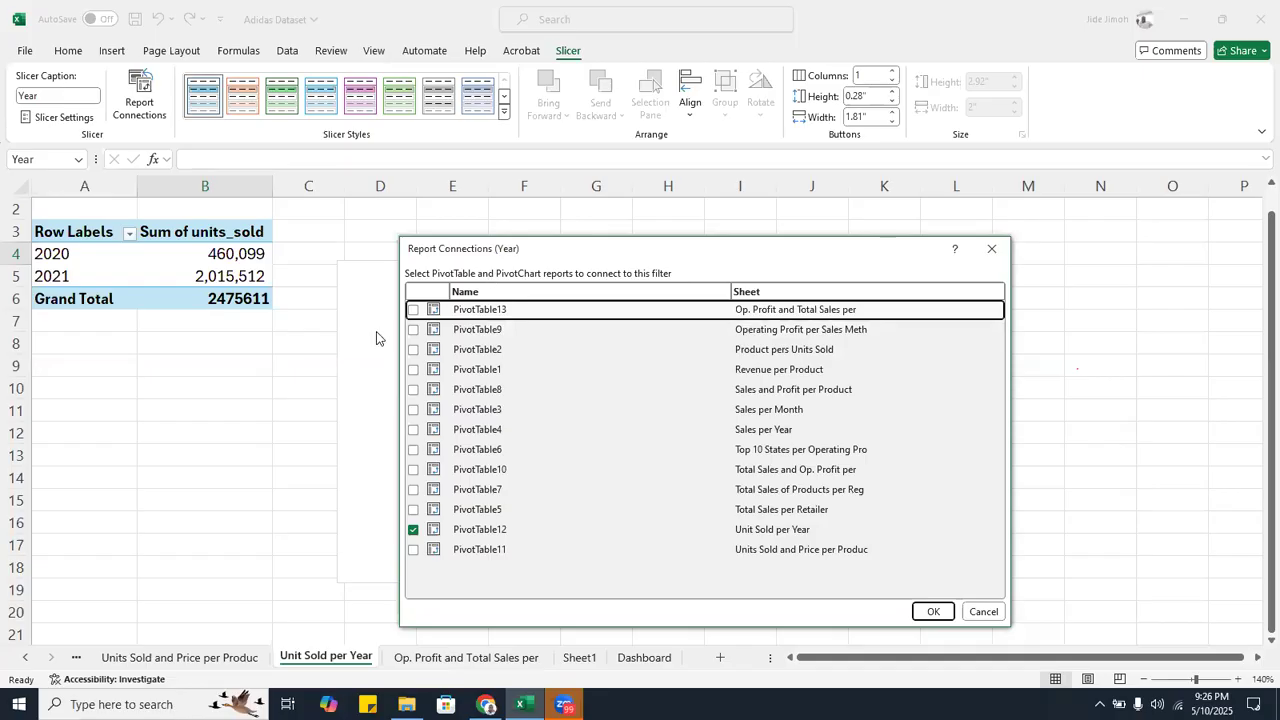
pyautogui.click(414, 311)
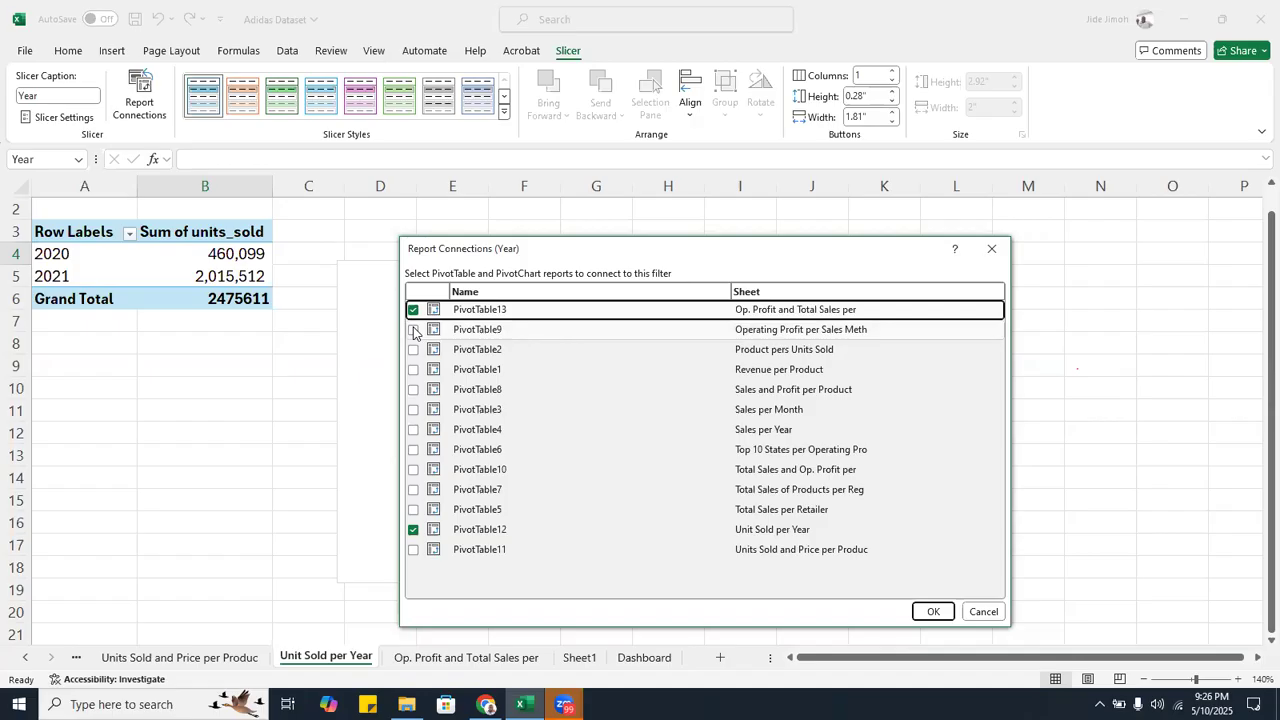
pyautogui.click(413, 330)
pyautogui.click(413, 350)
pyautogui.click(413, 370)
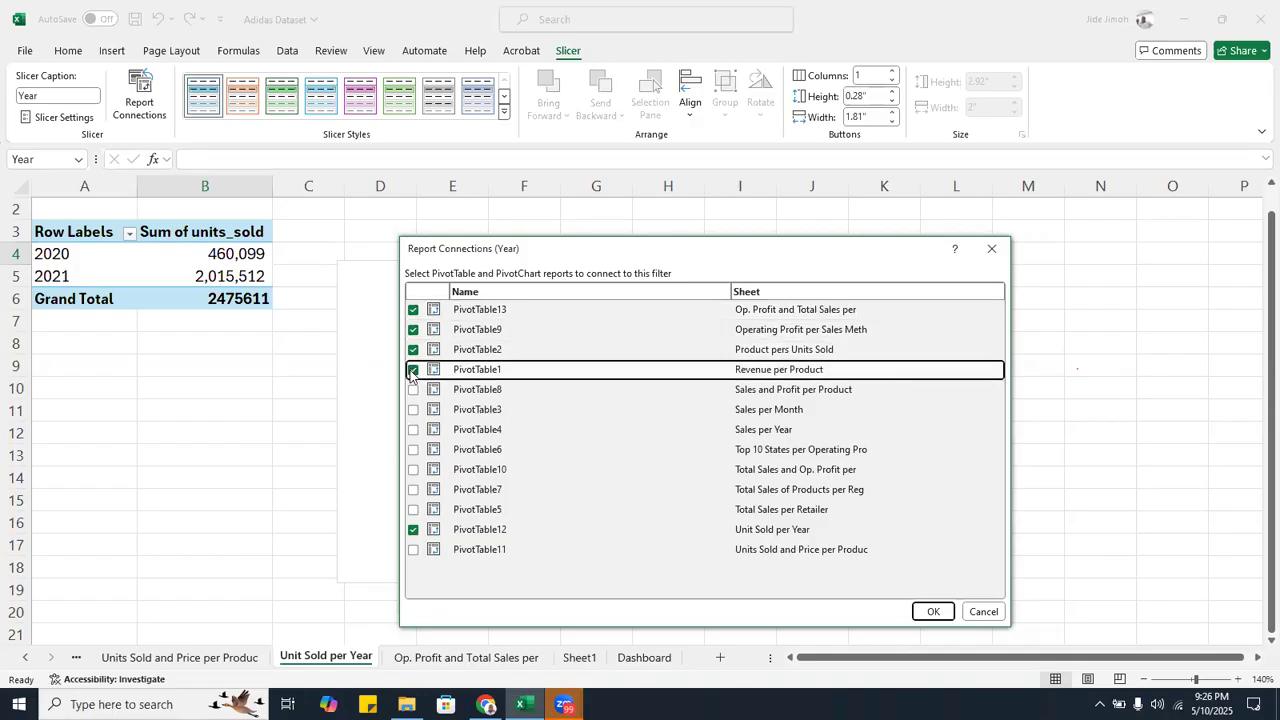
pyautogui.click(413, 390)
pyautogui.click(413, 410)
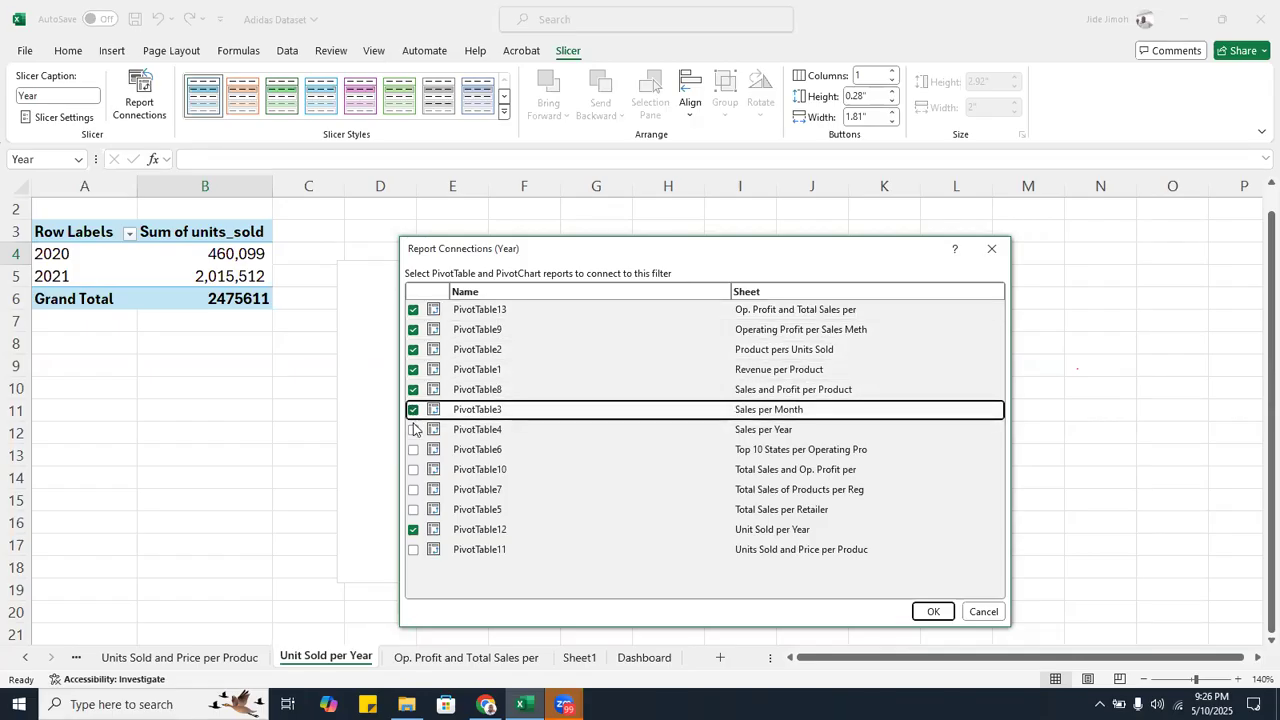
pyautogui.click(413, 430)
pyautogui.click(413, 450)
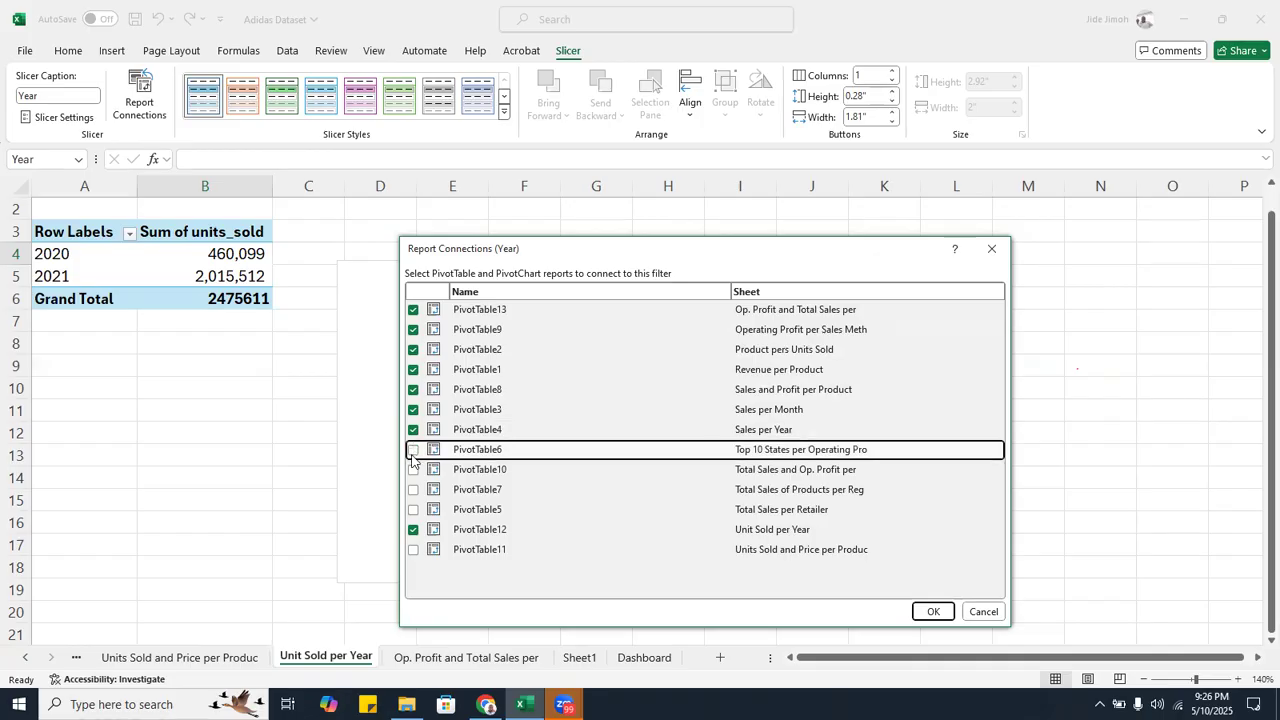
pyautogui.click(412, 470)
pyautogui.click(413, 490)
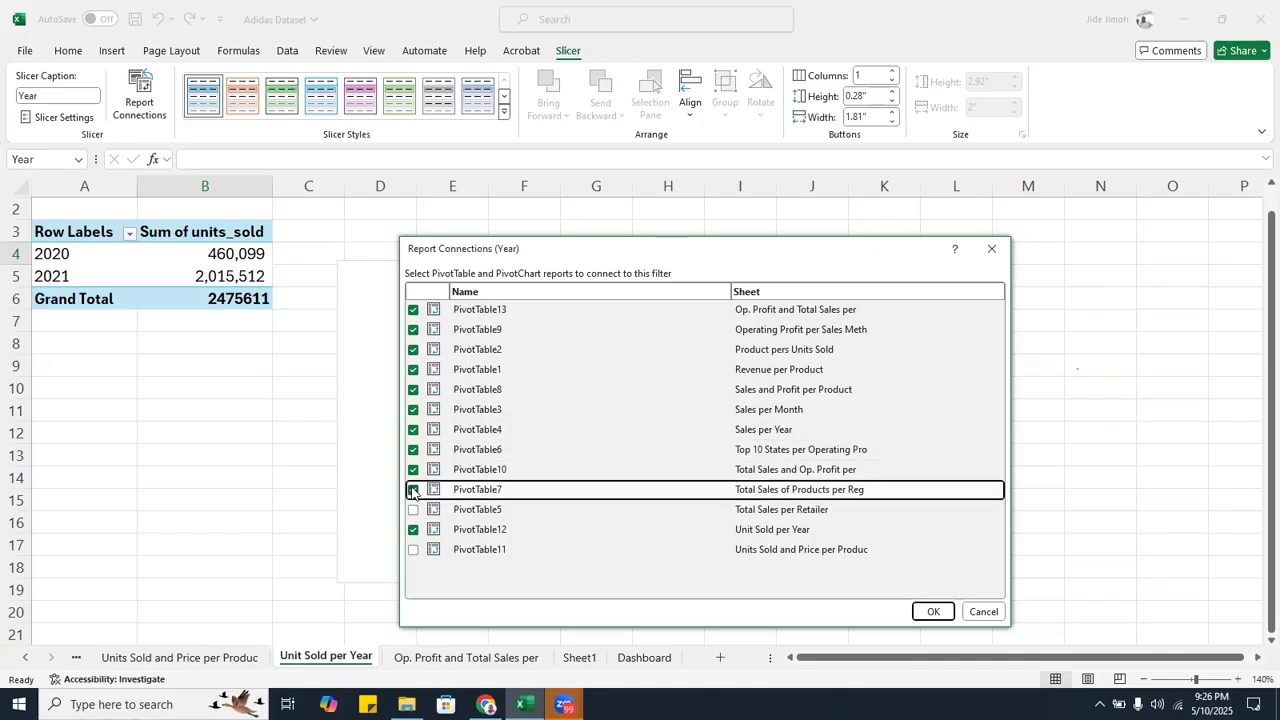
pyautogui.click(413, 510)
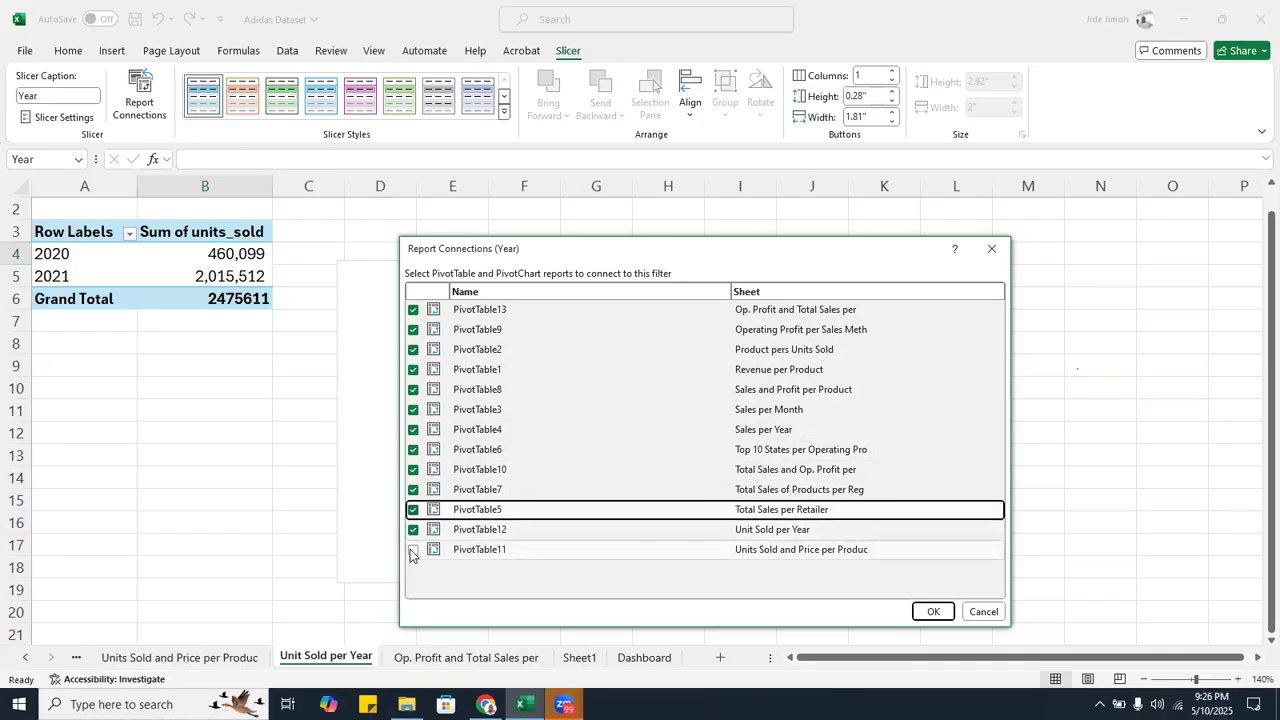
pyautogui.click(412, 550)
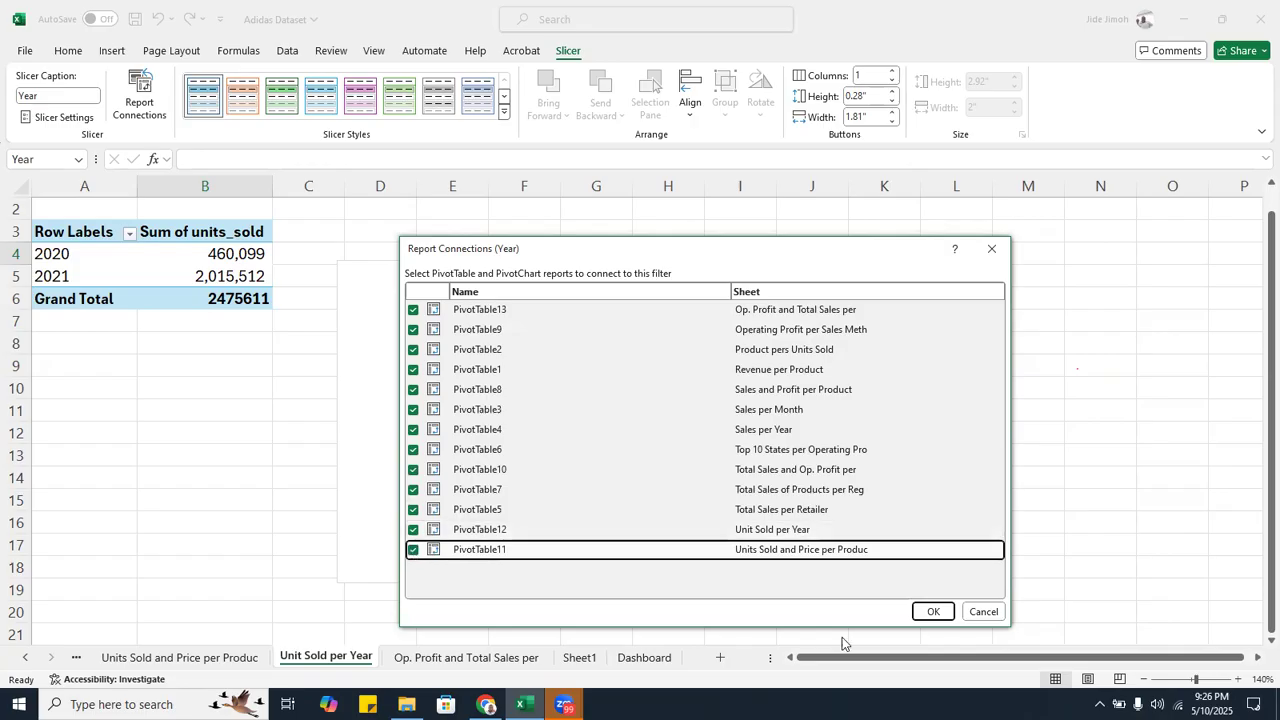
pyautogui.click(926, 612)
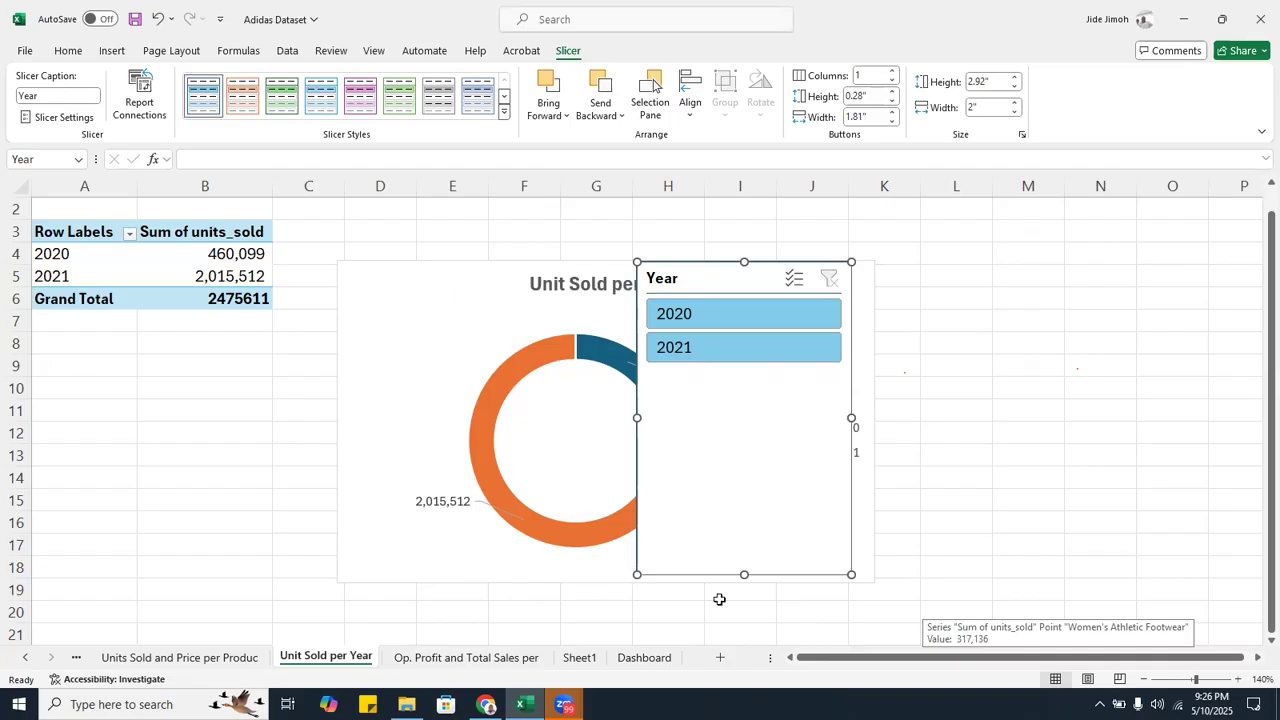
# - Copy the Year slicer to the Dashboard sheet and move it onto the Total Units Sold and Total Price per Product chart
pyautogui.click(645, 657)
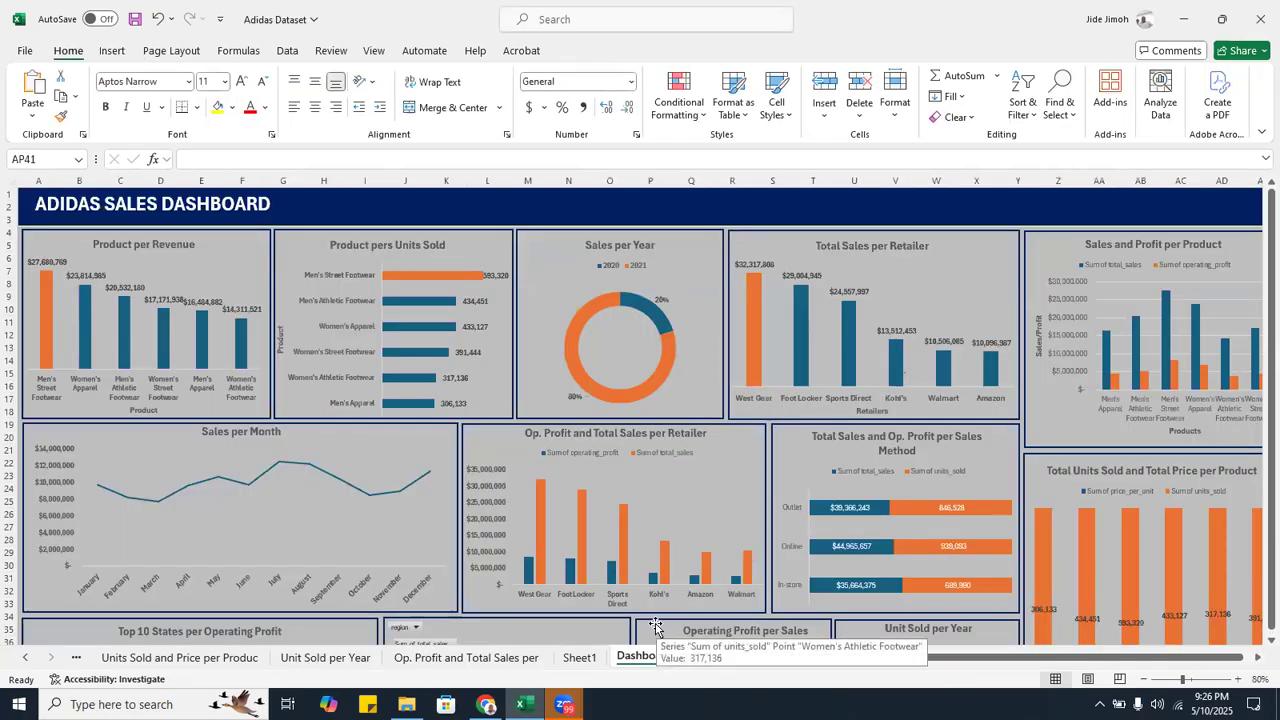
pyautogui.hotkey('ctrl', 'v')
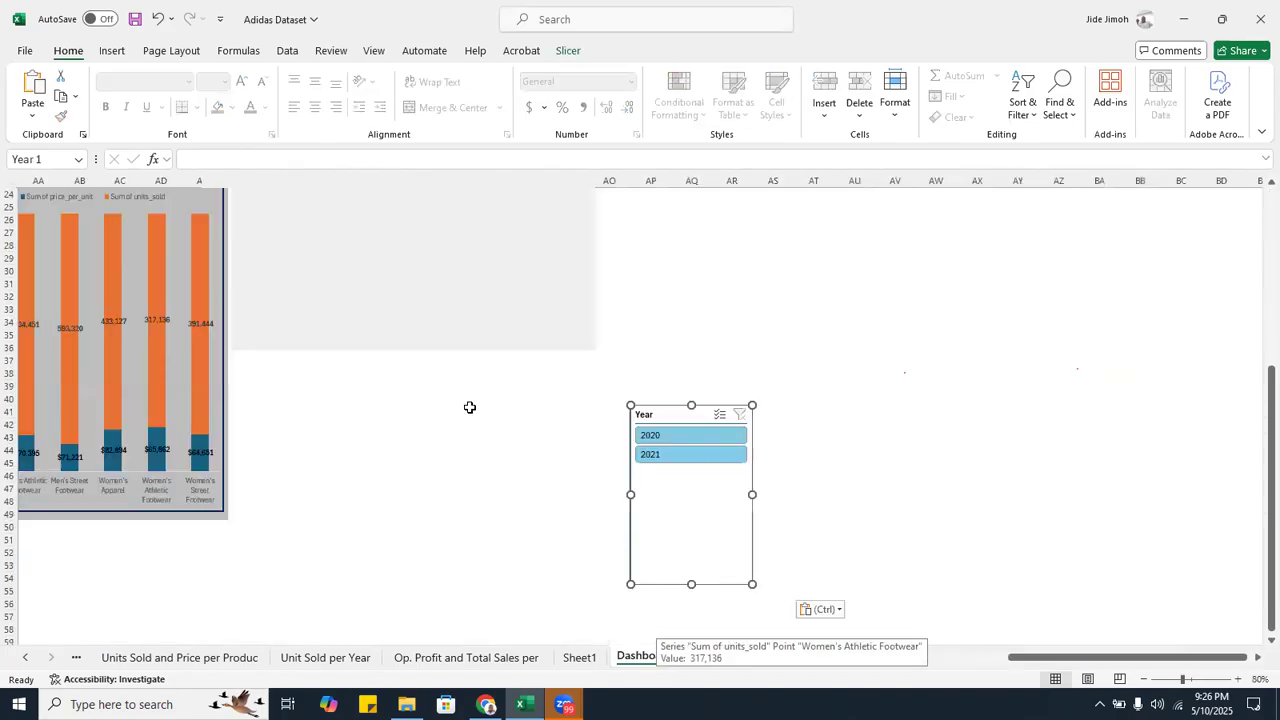
pyautogui.click(780, 295)
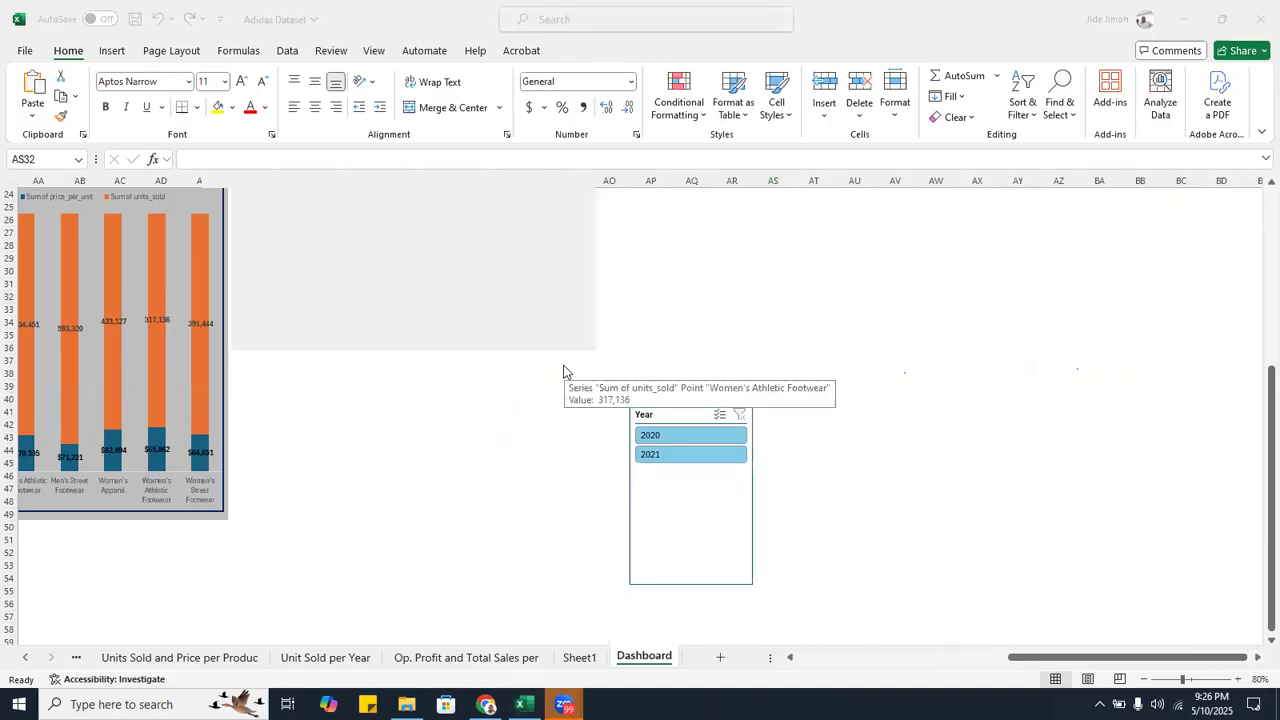
pyautogui.scroll(-10, 790, 330)
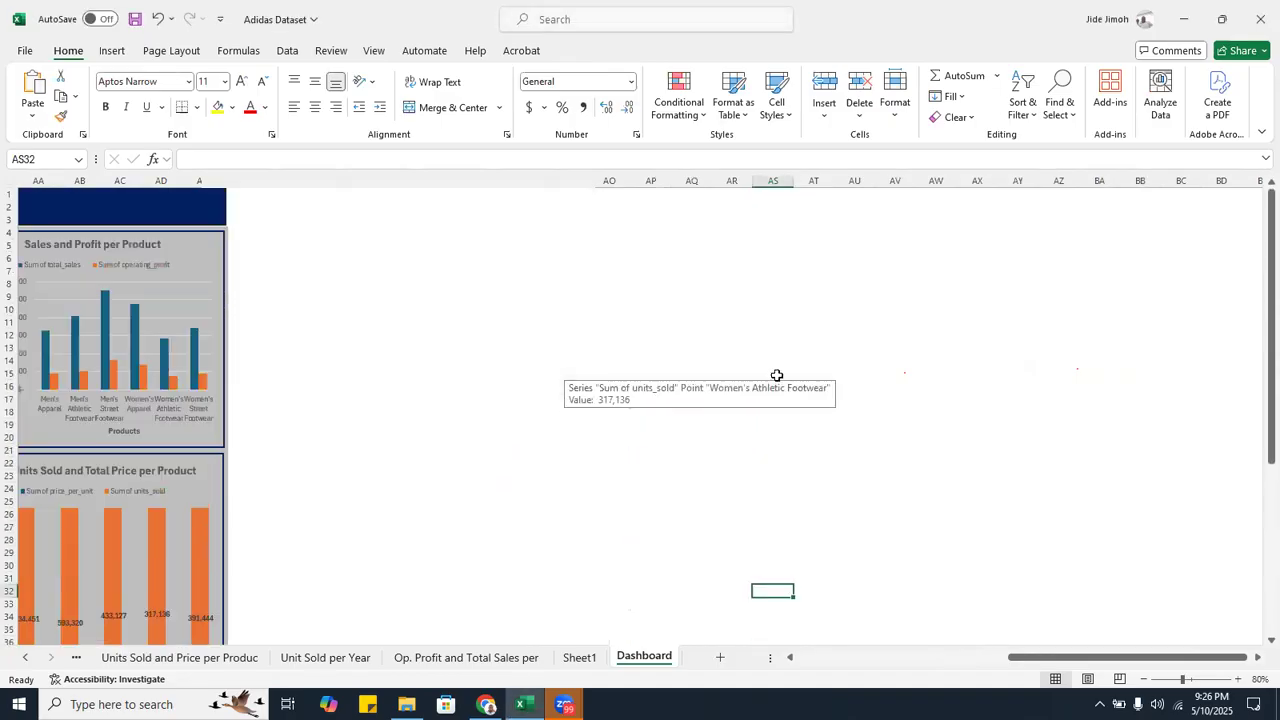
pyautogui.scroll(10, 776, 376)
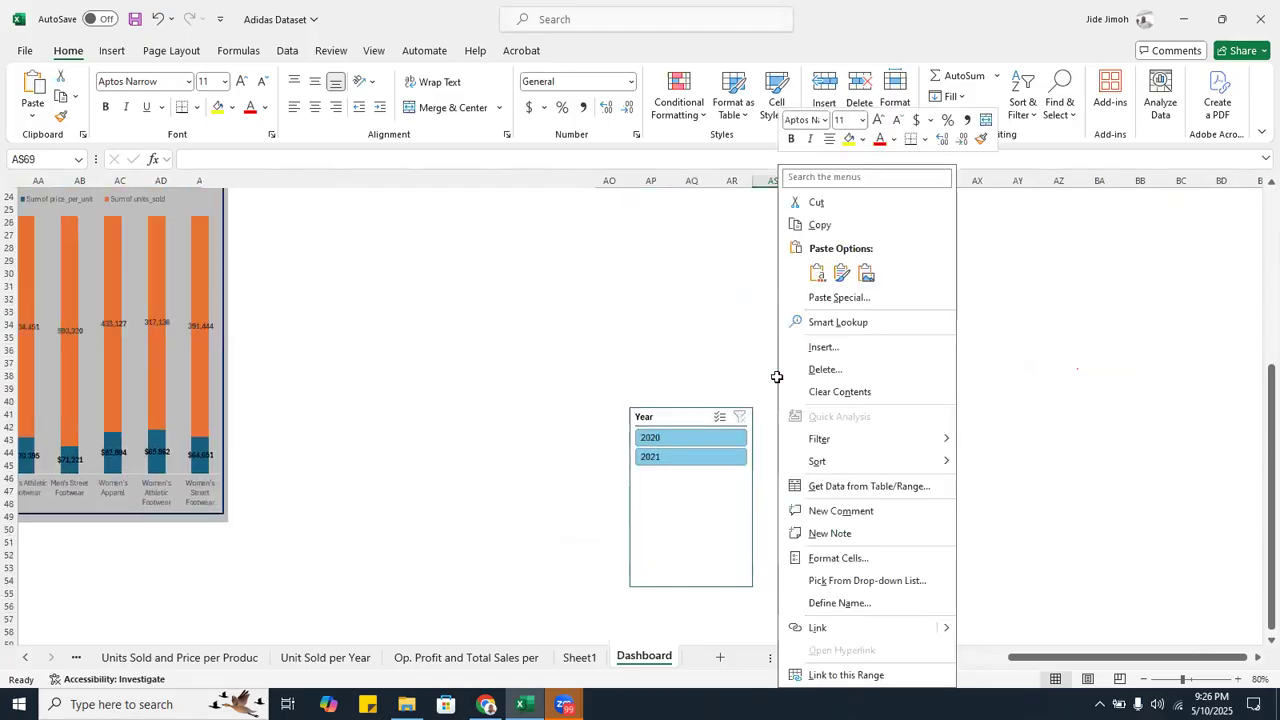
pyautogui.click(680, 403)
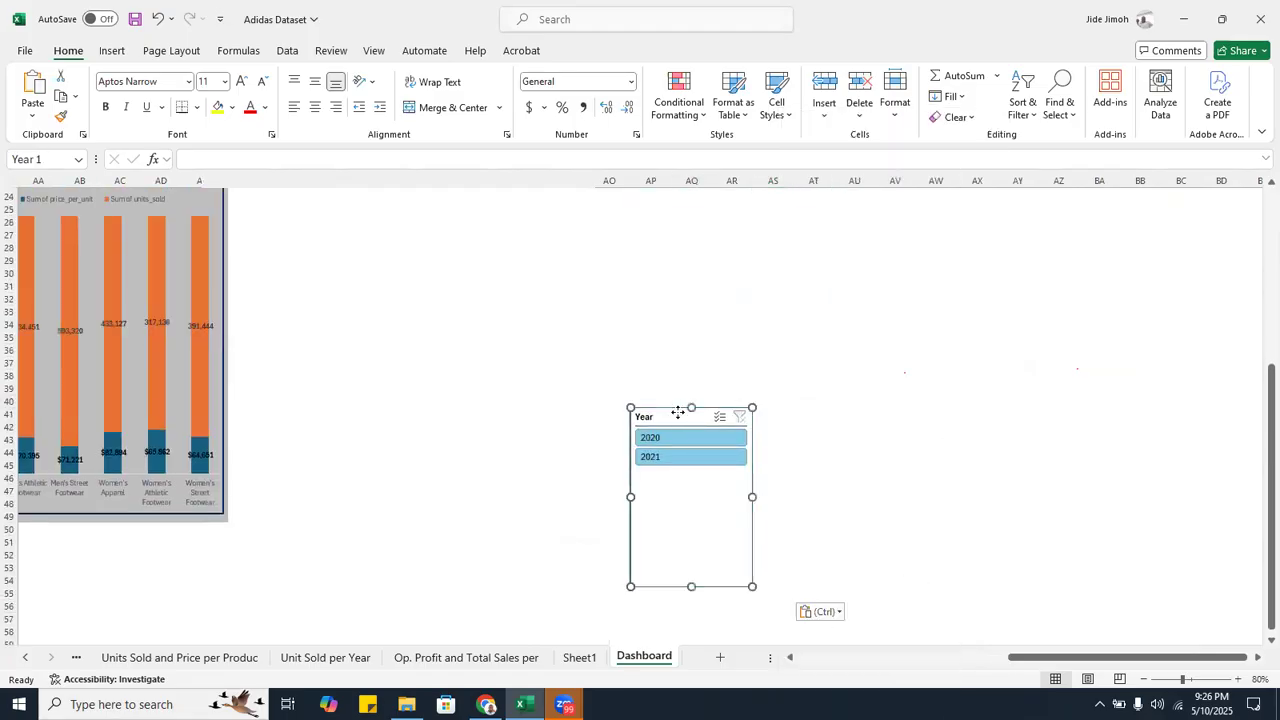
pyautogui.moveTo(678, 415); pyautogui.dragTo(176, 232)
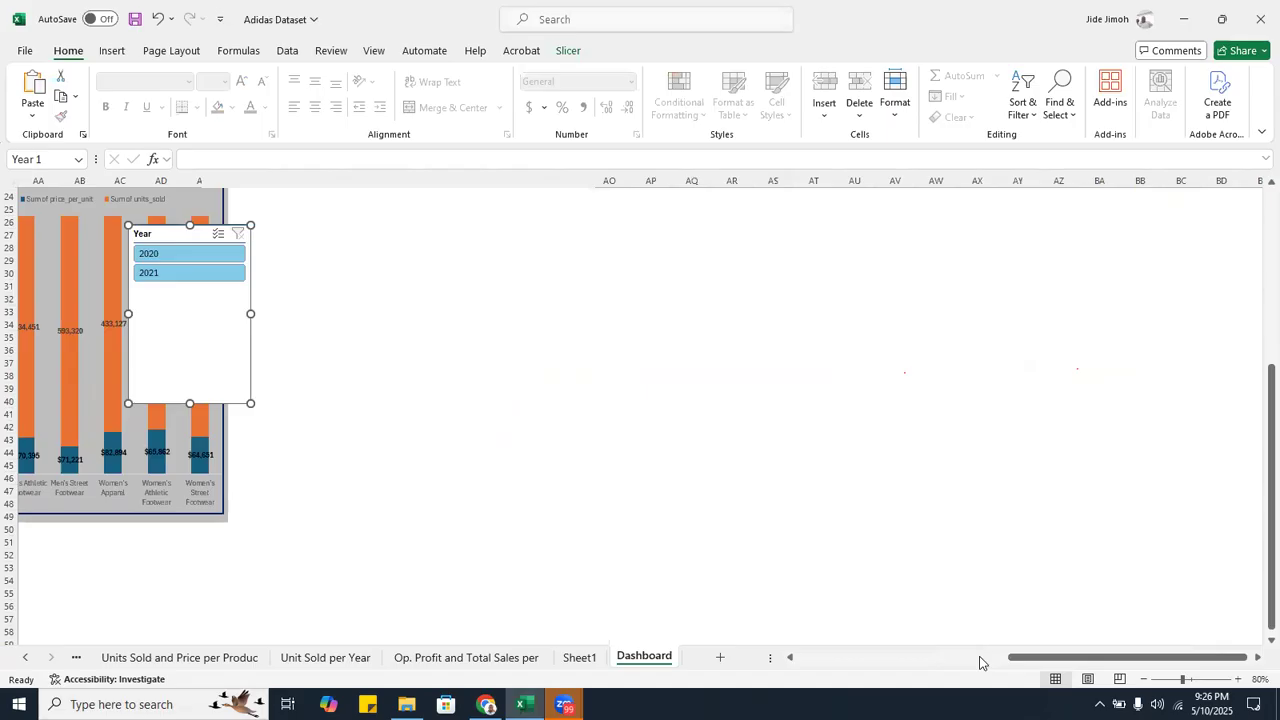
# - Move the Year slicer up to the dashboard's title banner, above the Sales and Profit per Product chart
pyautogui.moveTo(1020, 658); pyautogui.dragTo(860, 666)
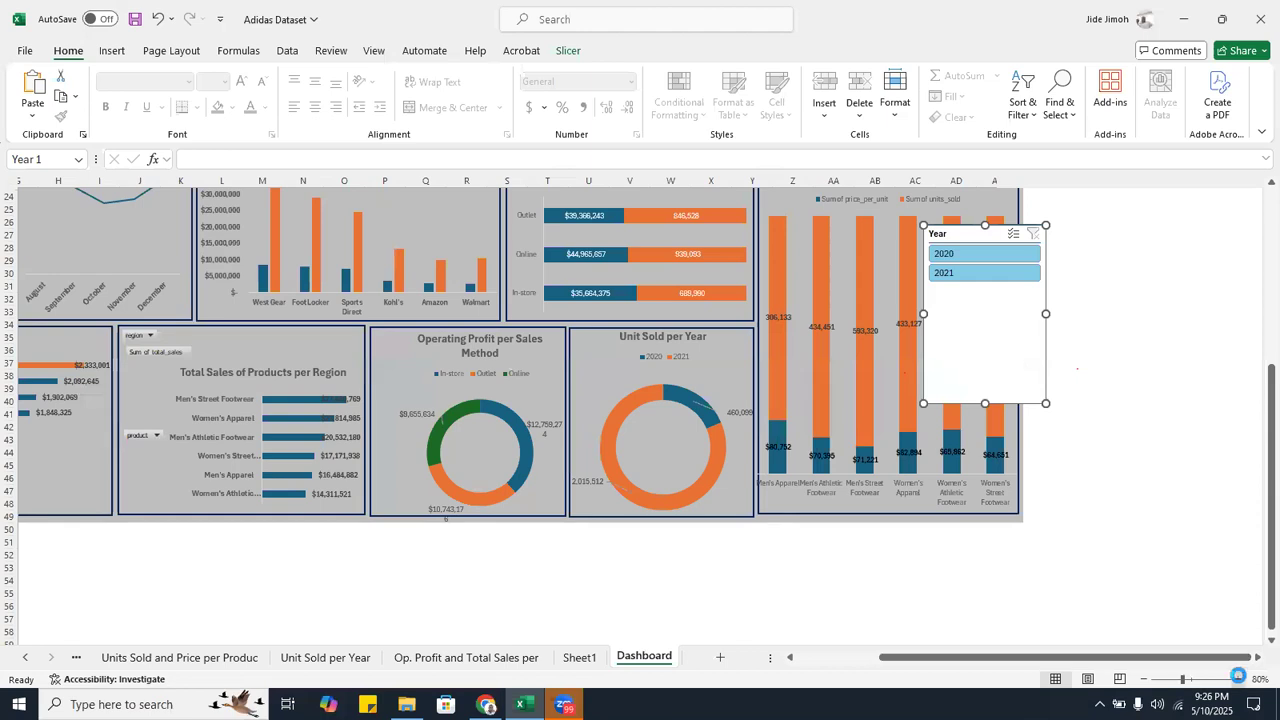
pyautogui.click(1238, 679)
pyautogui.click(1238, 679)
pyautogui.moveTo(1259, 535); pyautogui.dragTo(1257, 343)
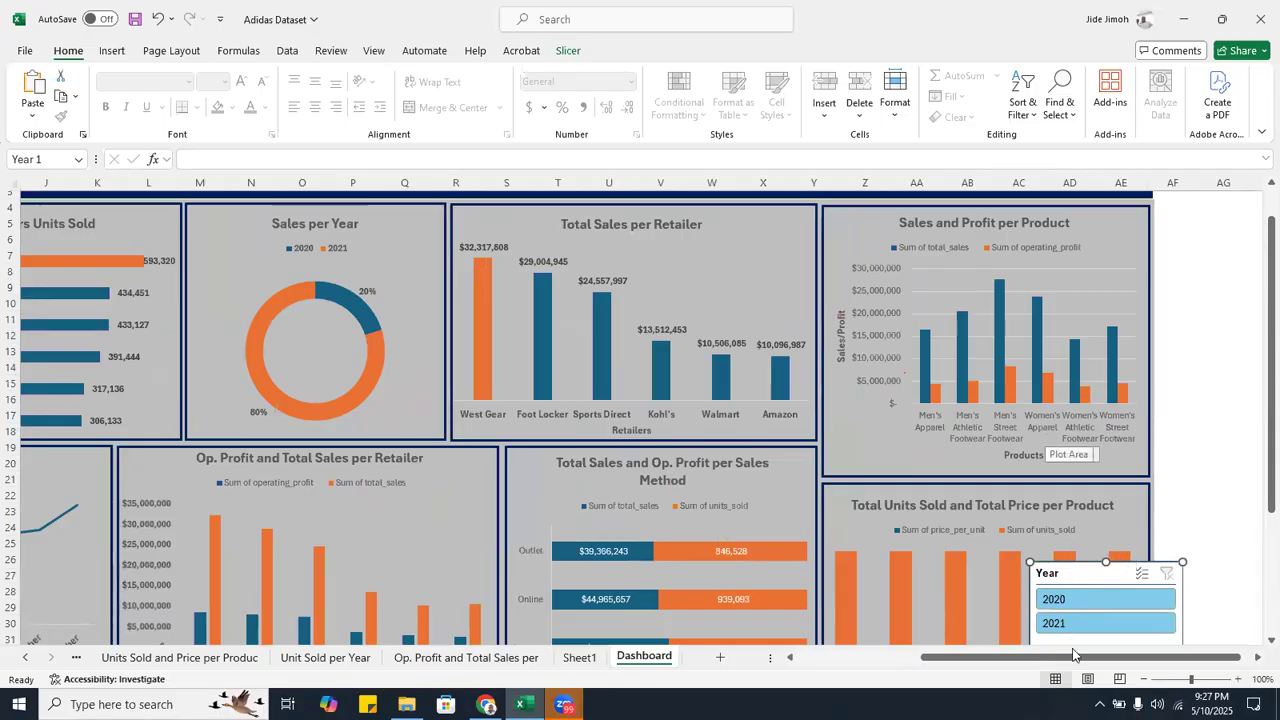
pyautogui.moveTo(1078, 567); pyautogui.dragTo(983, 201)
# - Shorten the Year slicer to about 1.08" high, shift it slightly, and arrange its buttons in 2 columns
pyautogui.moveTo(1014, 415); pyautogui.dragTo(1014, 280)
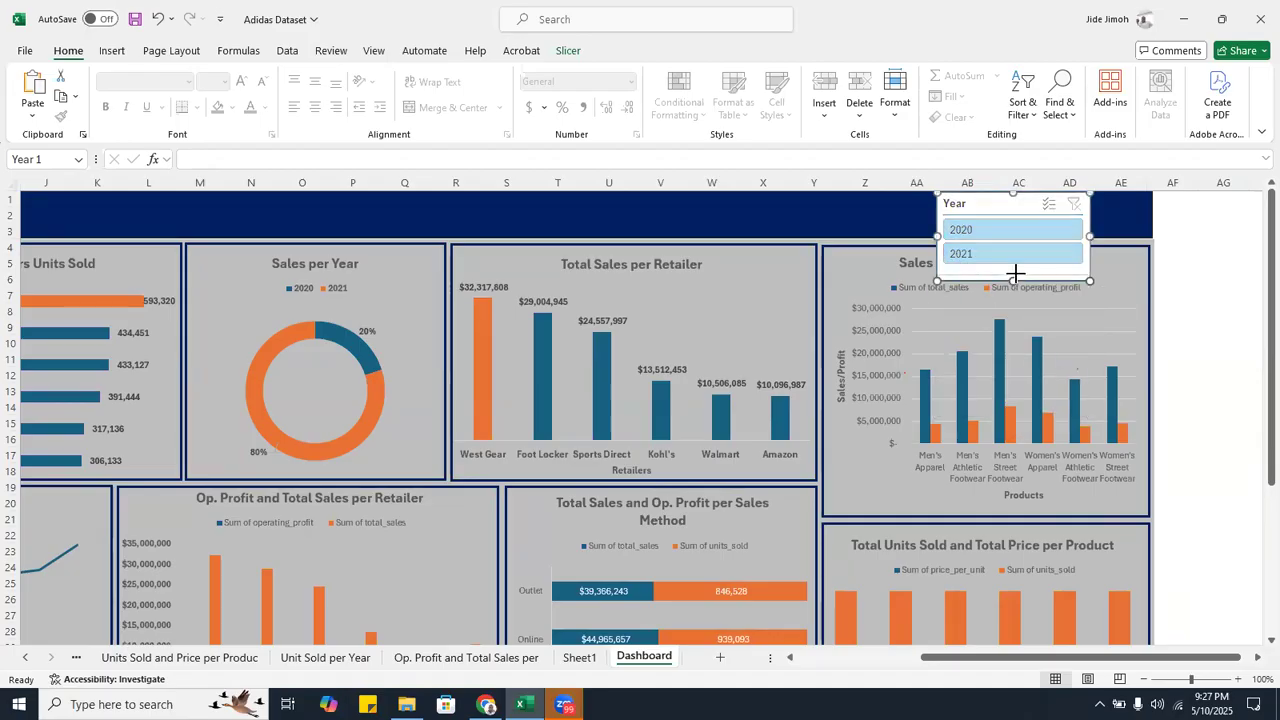
pyautogui.moveTo(991, 200); pyautogui.dragTo(961, 230)
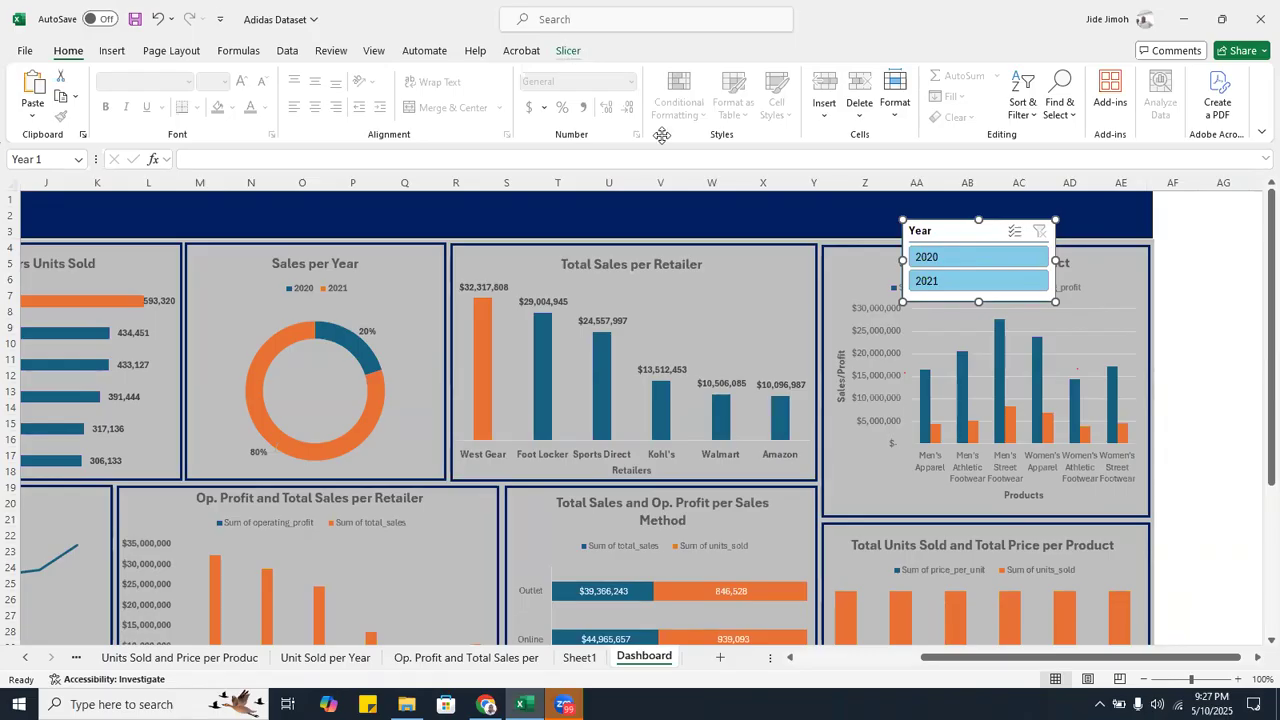
pyautogui.click(567, 51)
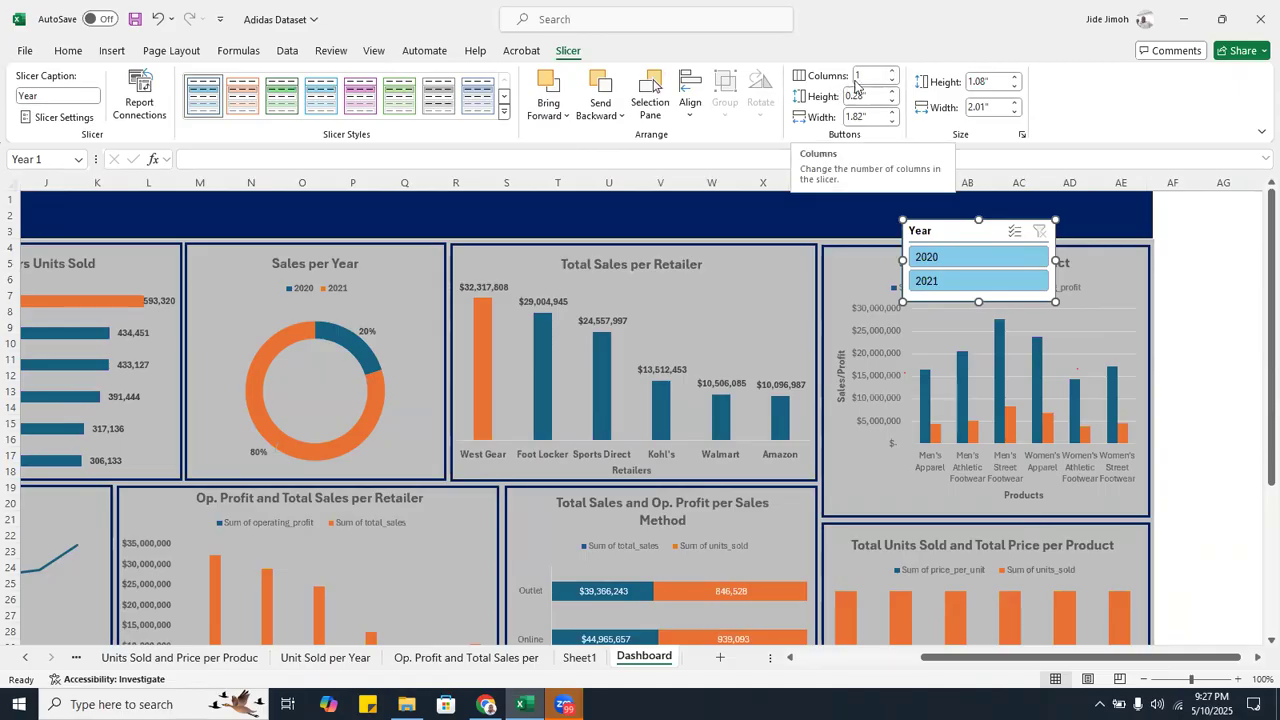
pyautogui.click(892, 71)
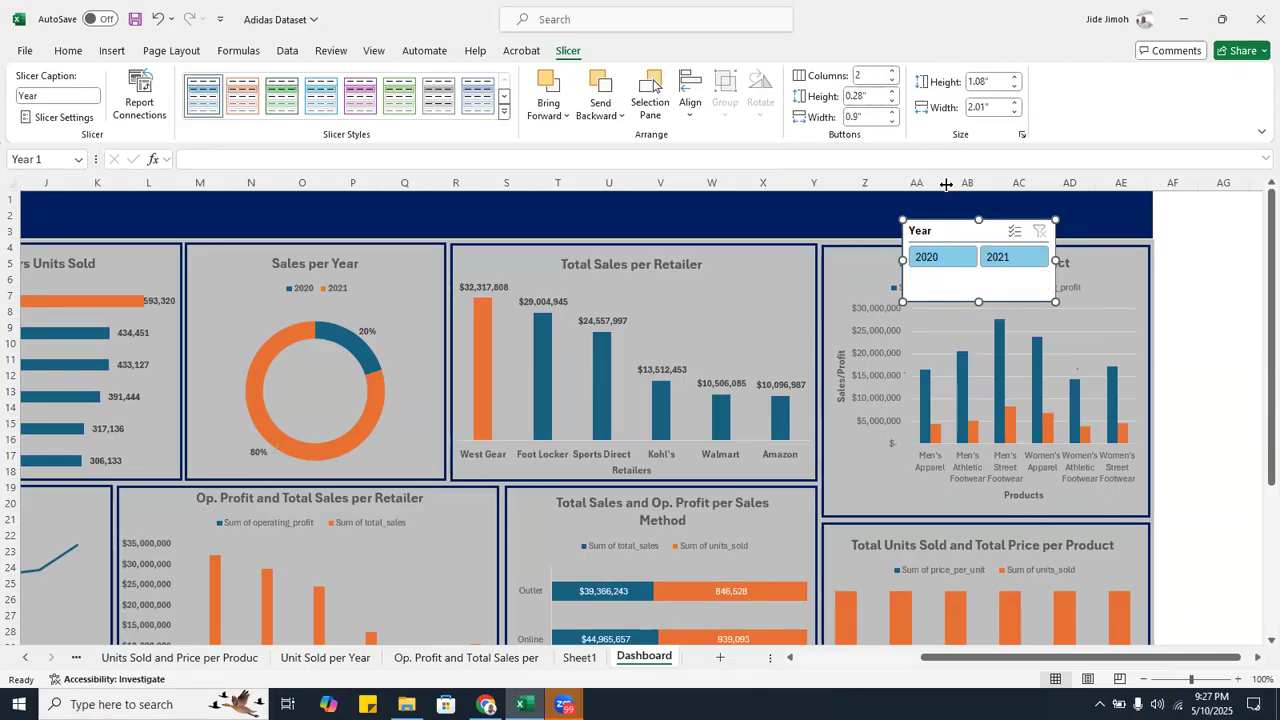
# - Shorten the Year slicer to about 0.68" high and move it flush with the far end of the dashboard's title banner
pyautogui.moveTo(953, 230); pyautogui.dragTo(955, 205)
pyautogui.moveTo(978, 268)
pyautogui.mouseDown()
pyautogui.moveTo(977, 229)
pyautogui.moveTo(980, 245)
pyautogui.mouseUp()
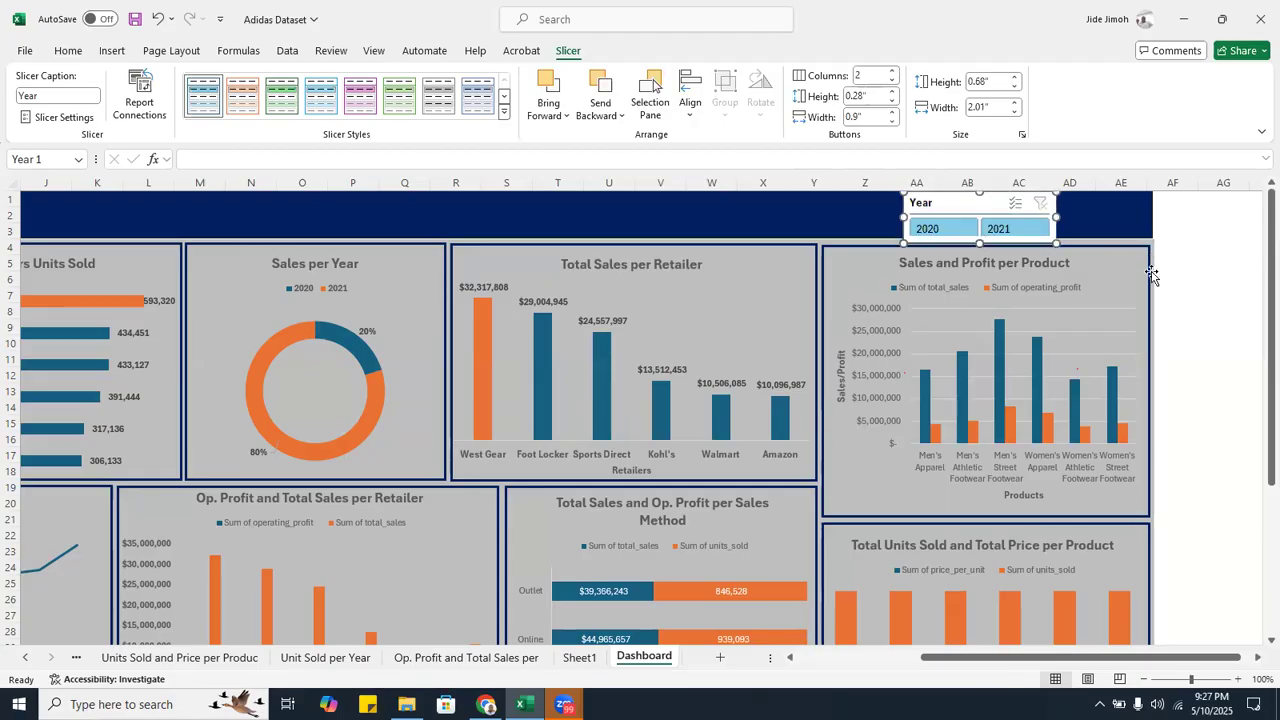
pyautogui.click(1167, 460)
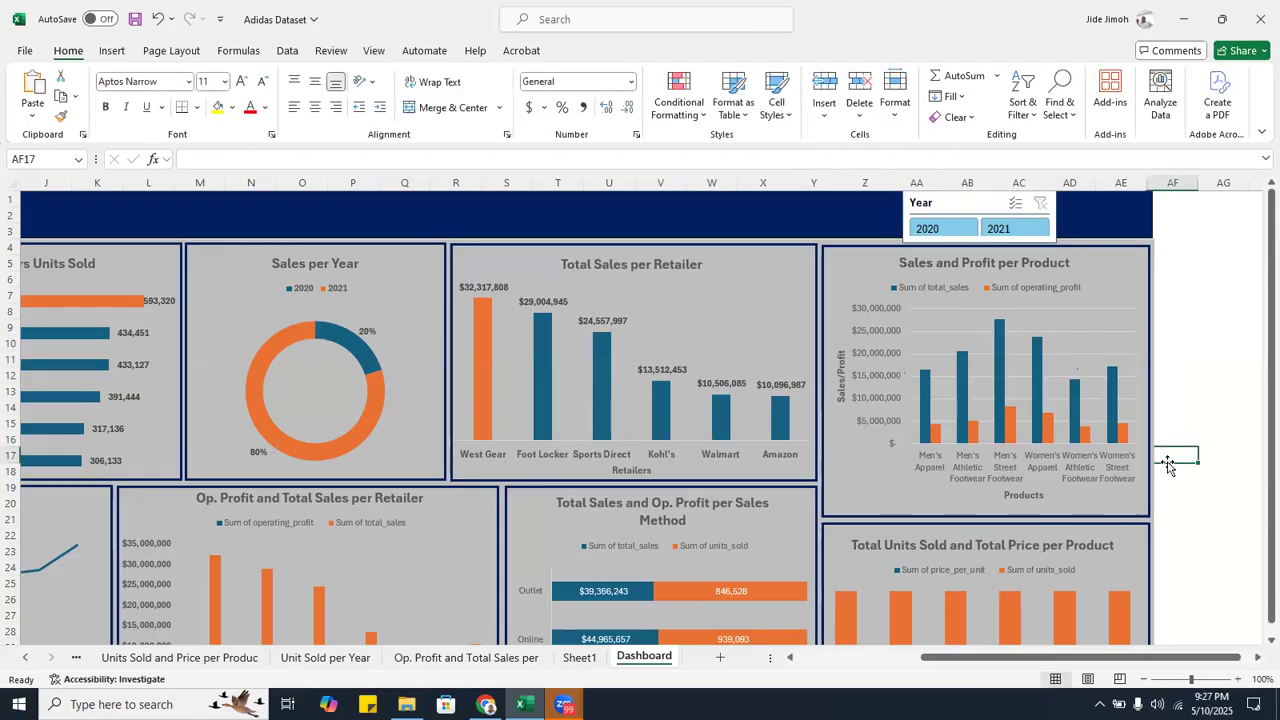
pyautogui.moveTo(986, 203); pyautogui.dragTo(1082, 195)
pyautogui.click(1232, 375)
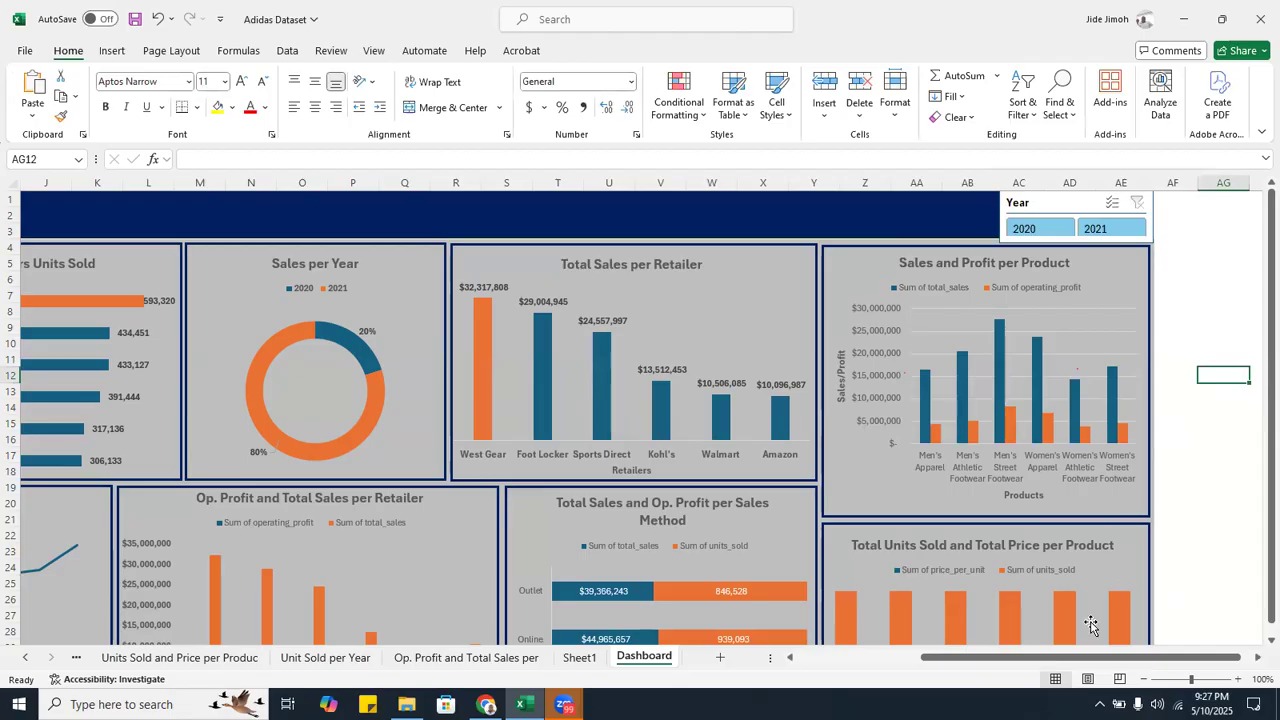
# - Filter the dashboard charts to 2020 with the Year slicer to examine total sales per retailer
pyautogui.click(1145, 680)
pyautogui.click(1145, 680)
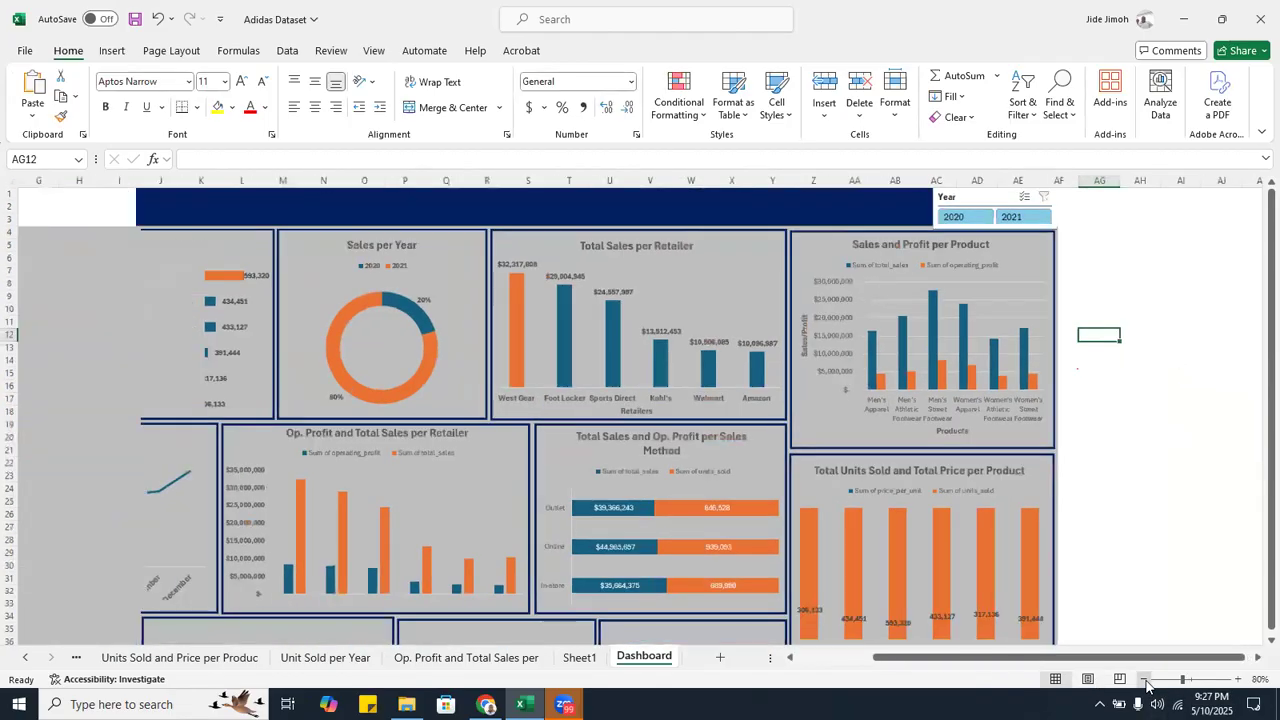
pyautogui.moveTo(1070, 660); pyautogui.dragTo(1216, 422)
pyautogui.moveTo(1192, 565); pyautogui.dragTo(1193, 598)
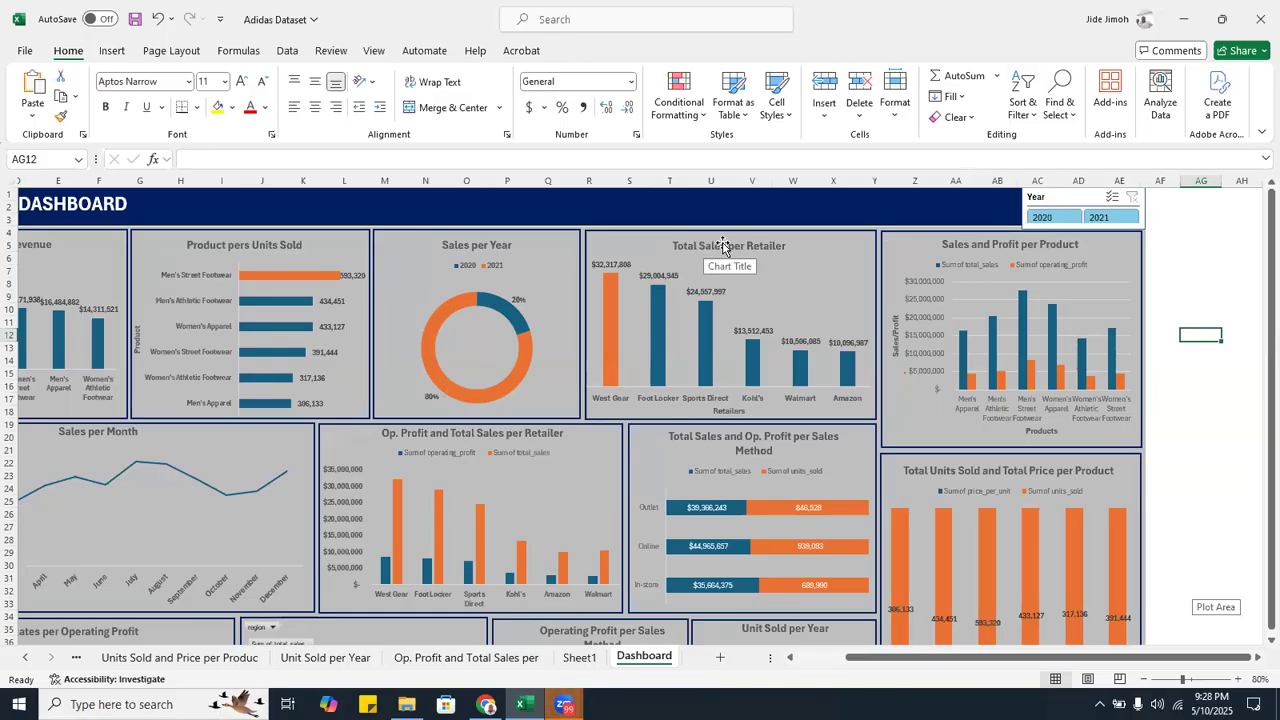
pyautogui.click(756, 254)
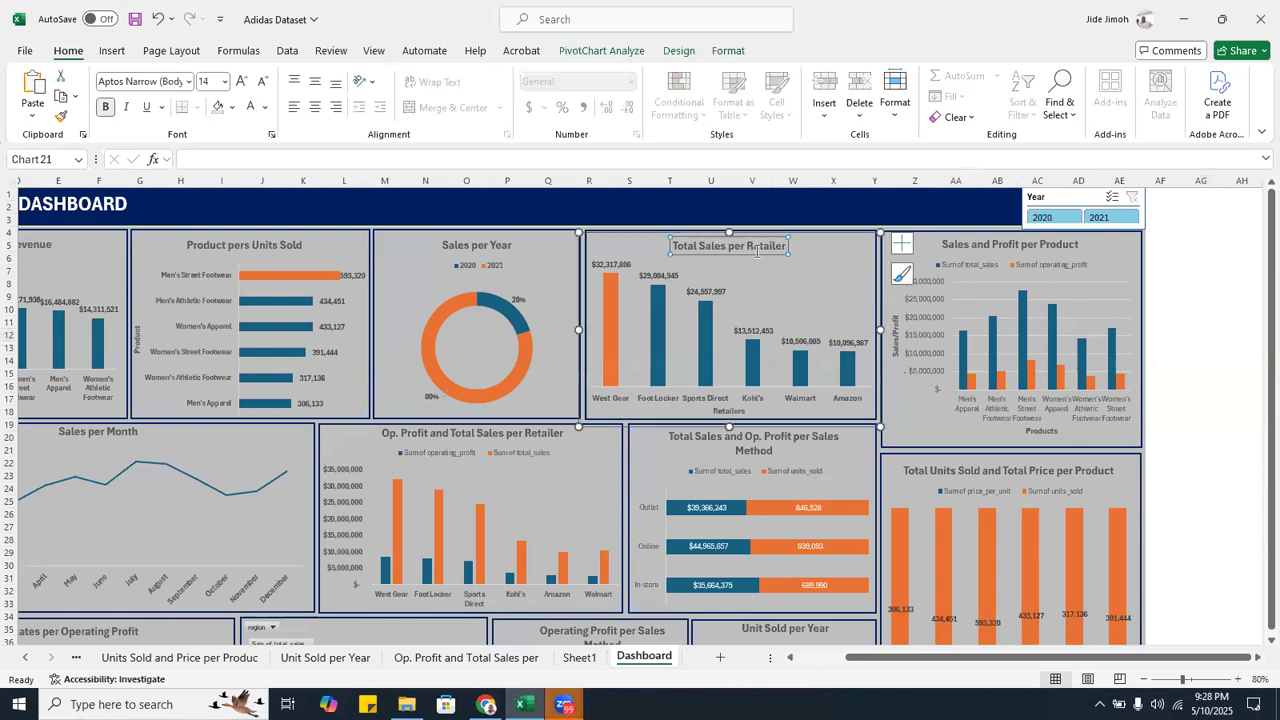
pyautogui.click(818, 287)
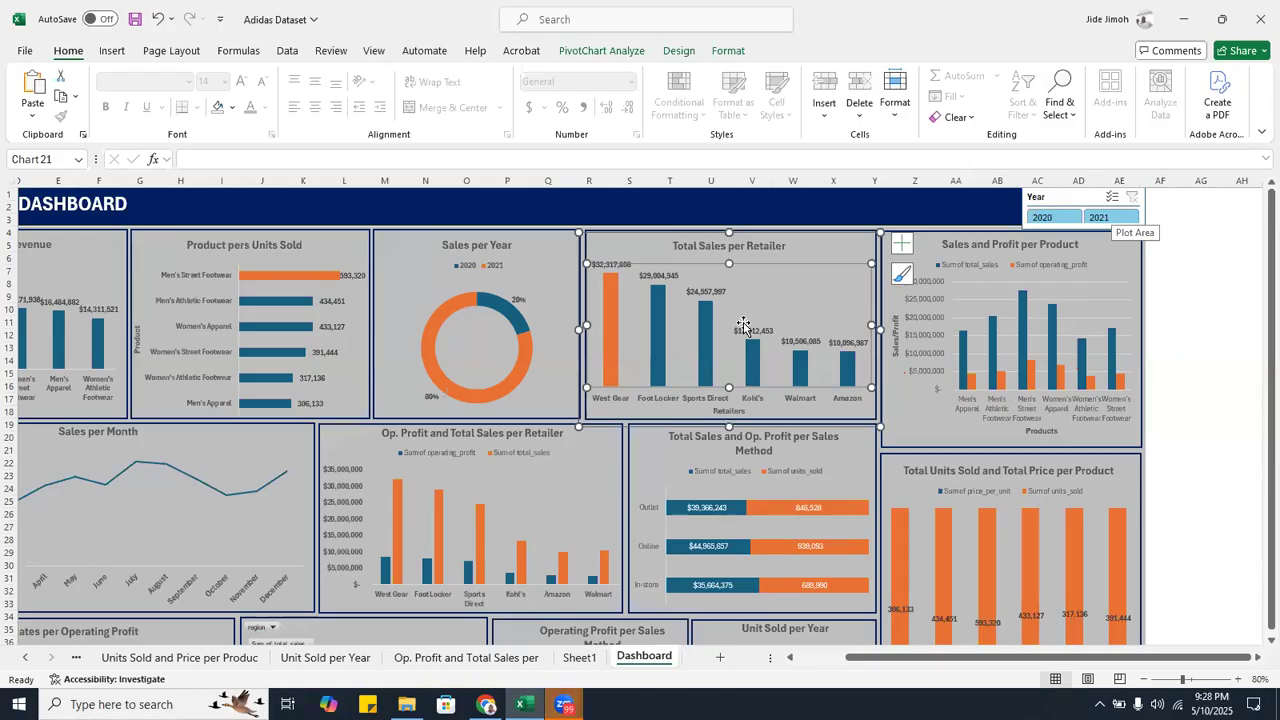
pyautogui.click(1040, 219)
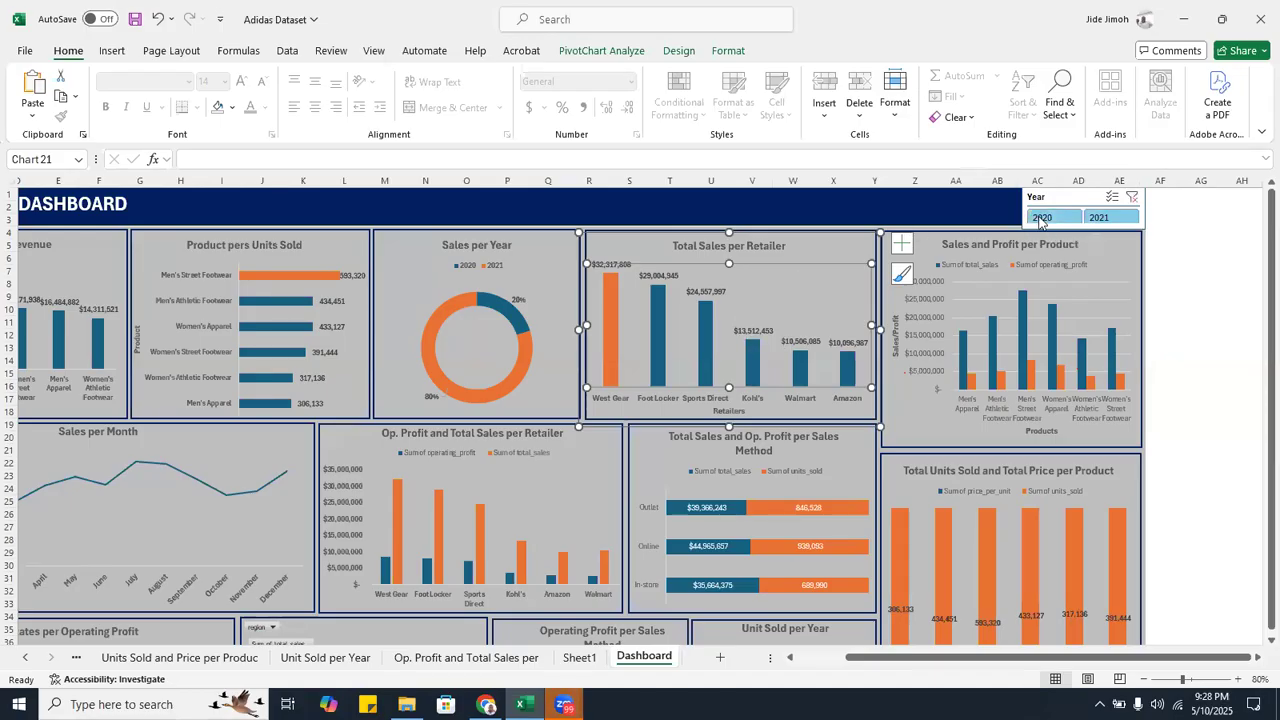
pyautogui.click(1040, 219)
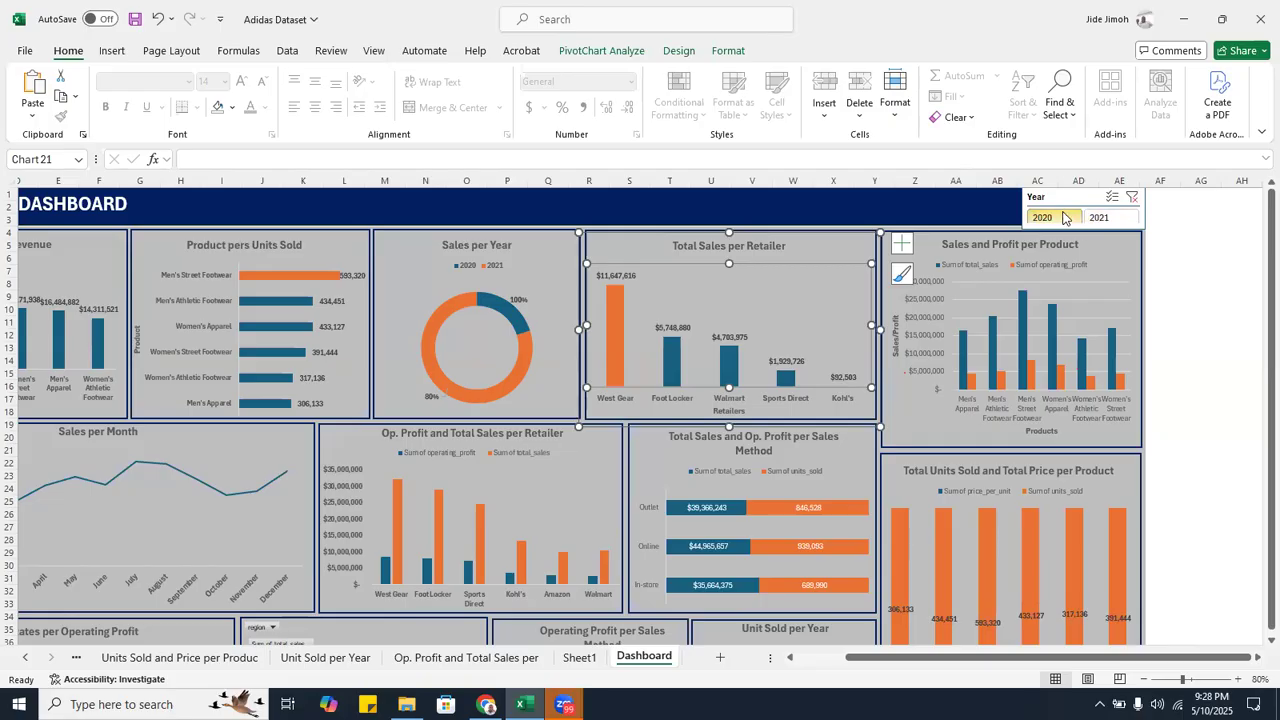
# - Switch the Year slicer to 2021 and back to 2020, and review how all dashboard charts respond
pyautogui.click(1097, 218)
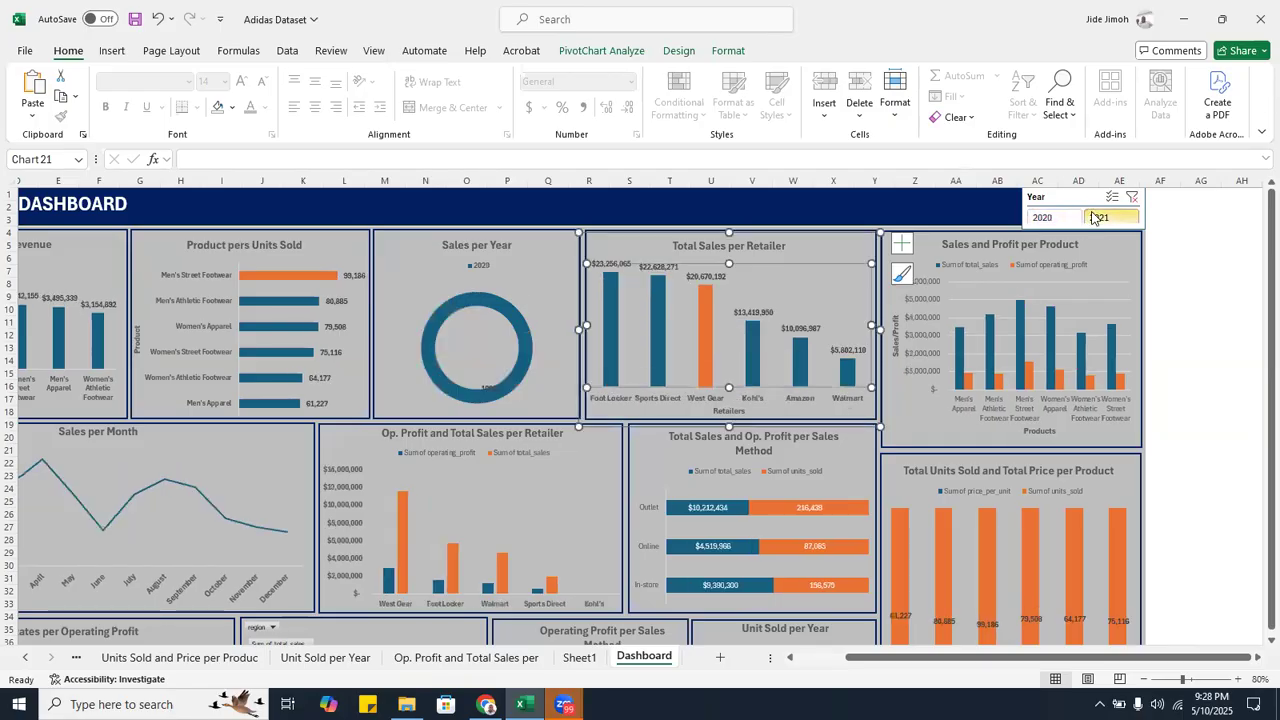
pyautogui.click(1094, 218)
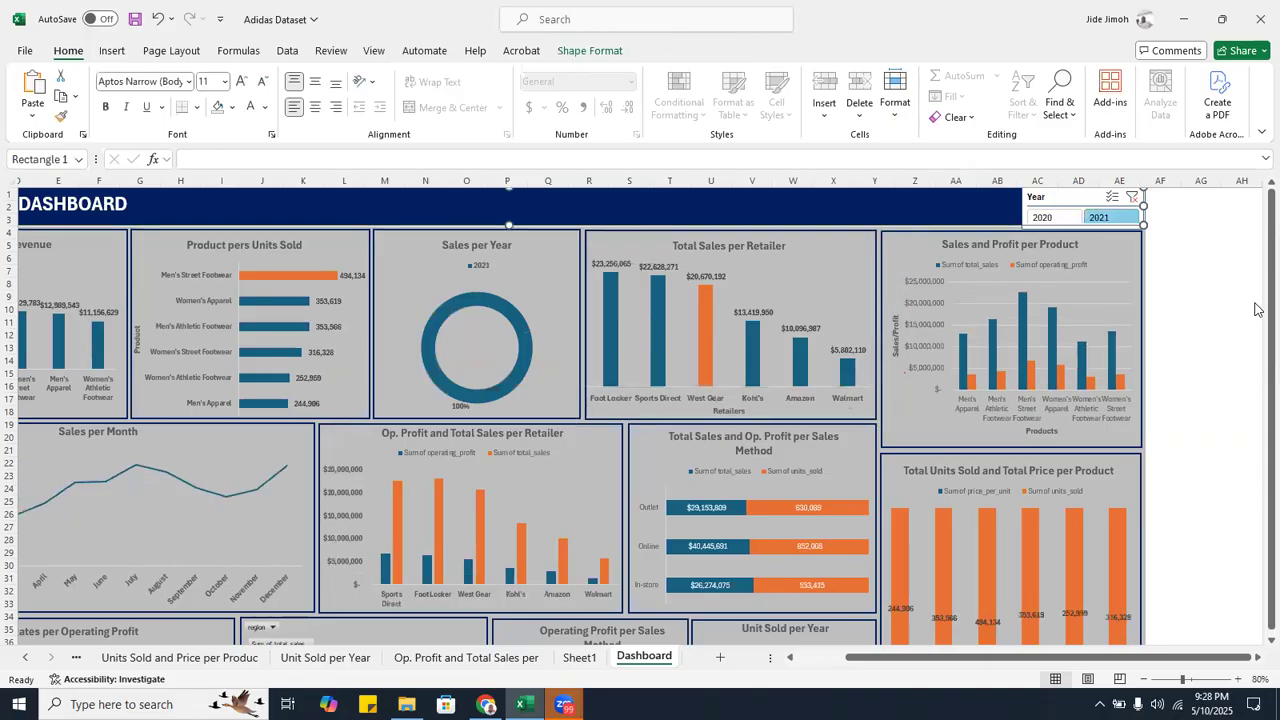
pyautogui.click(1055, 219)
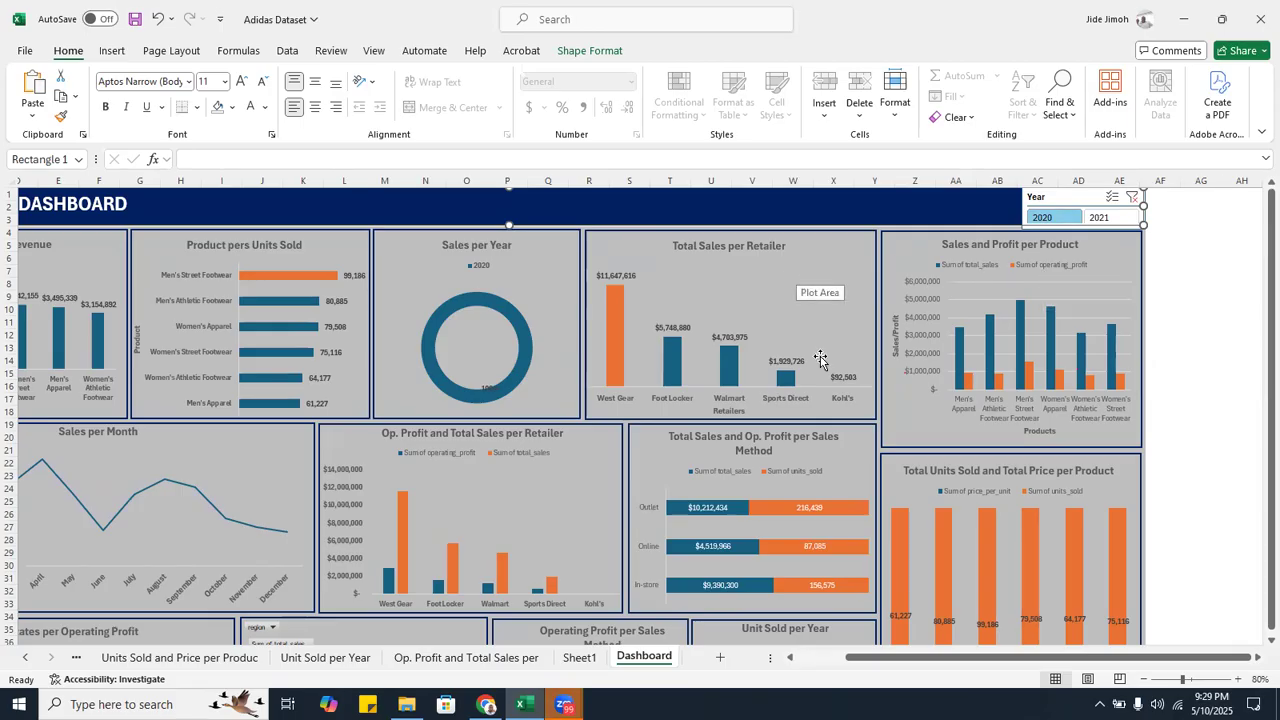
pyautogui.moveTo(920, 657); pyautogui.dragTo(835, 657)
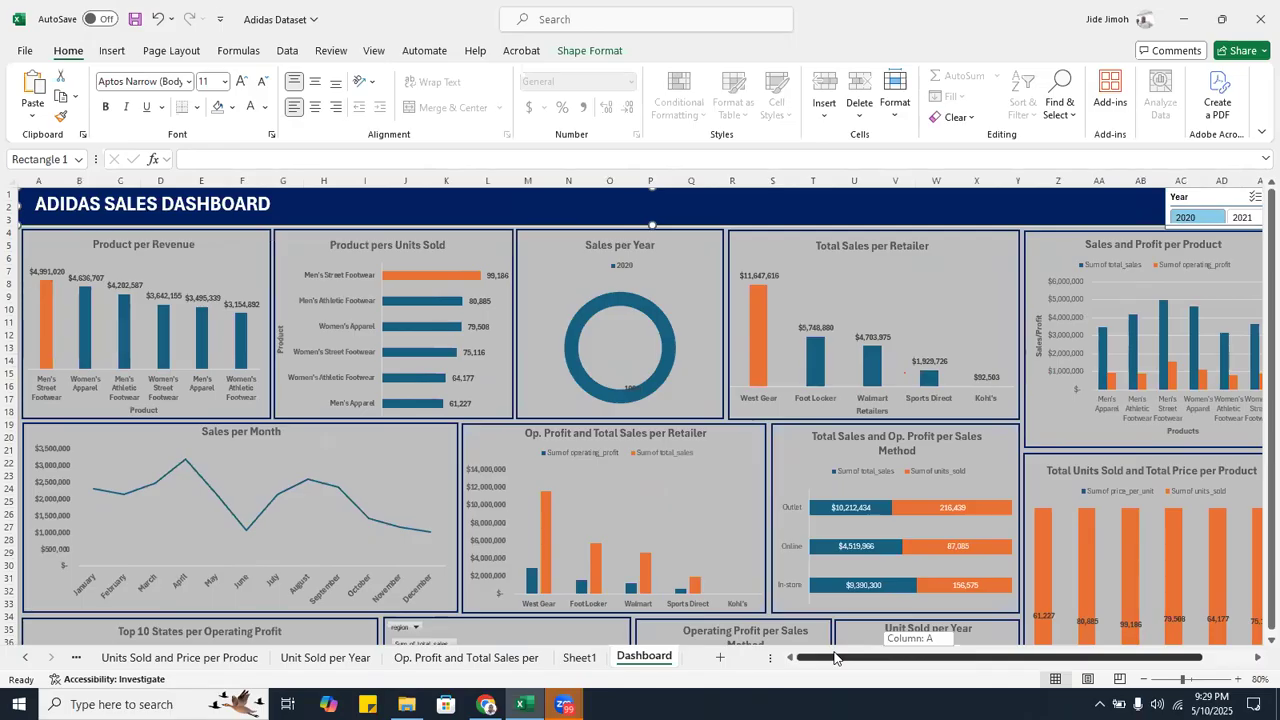
pyautogui.moveTo(835, 657); pyautogui.dragTo(1118, 217)
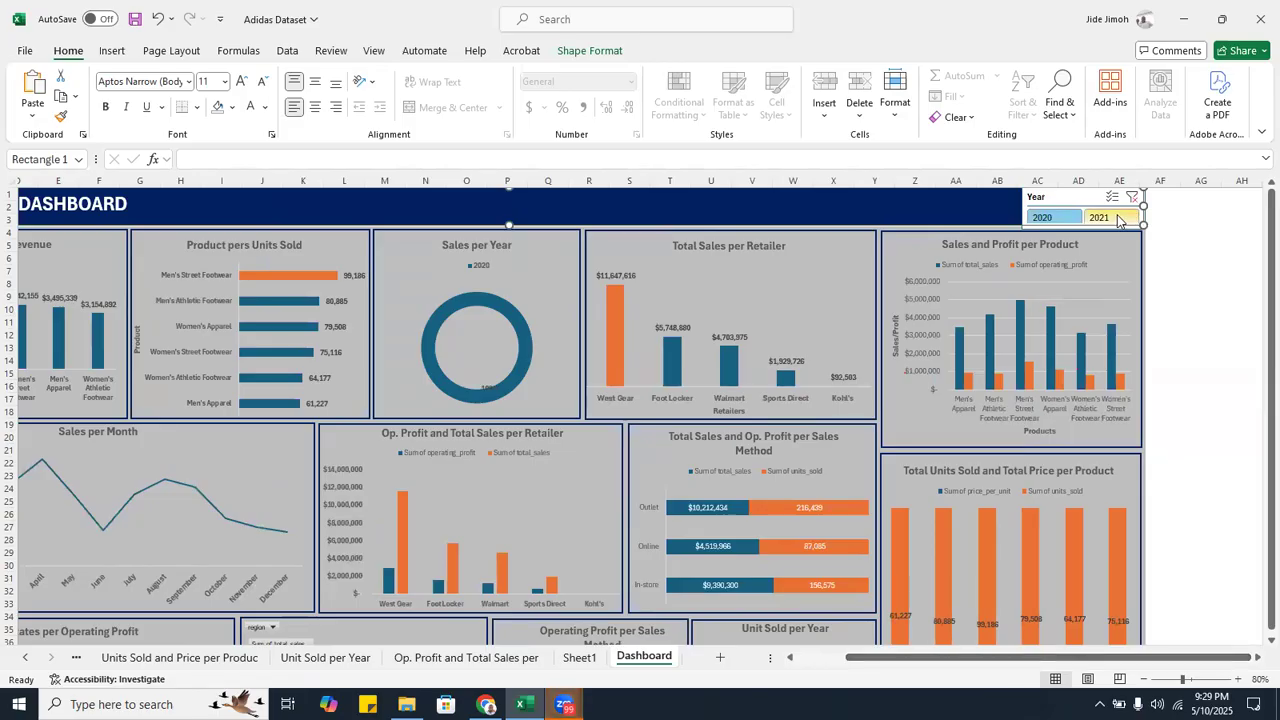
# - Filter the dashboard to 2021 and check the Foot Locker bar's value in the Total Sales per Retailer chart
pyautogui.click(1116, 216)
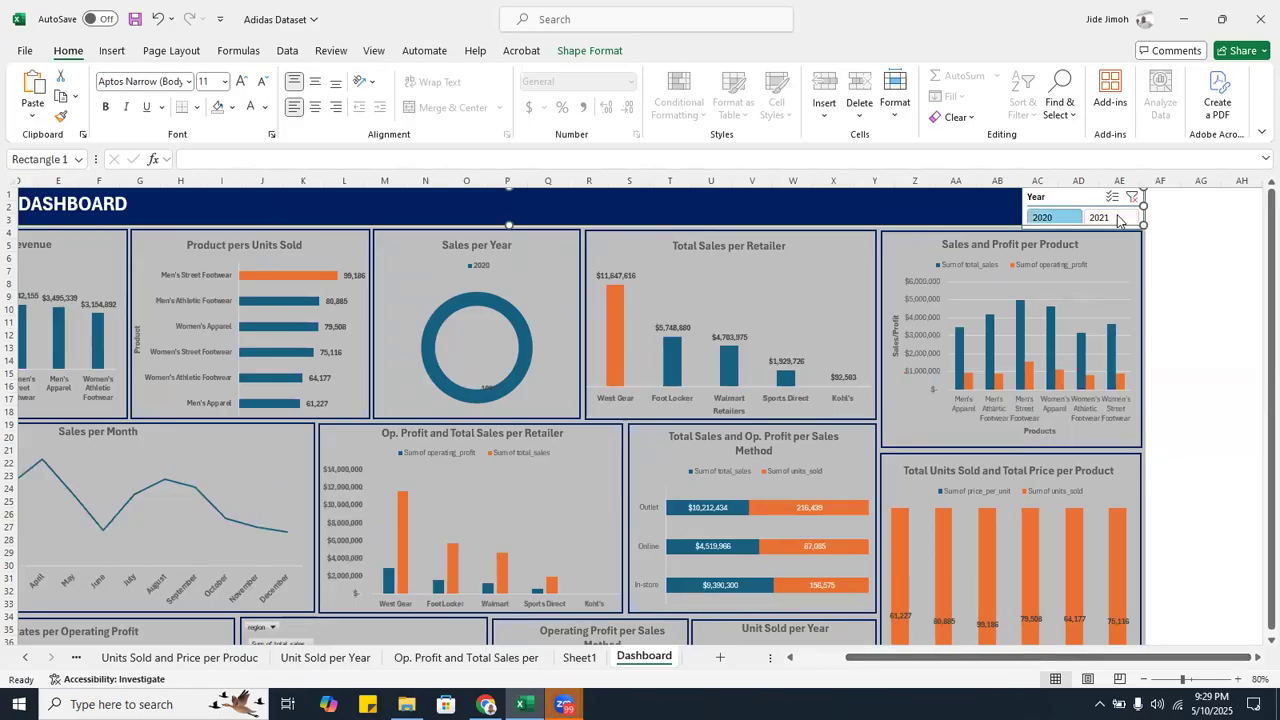
pyautogui.click(1100, 217)
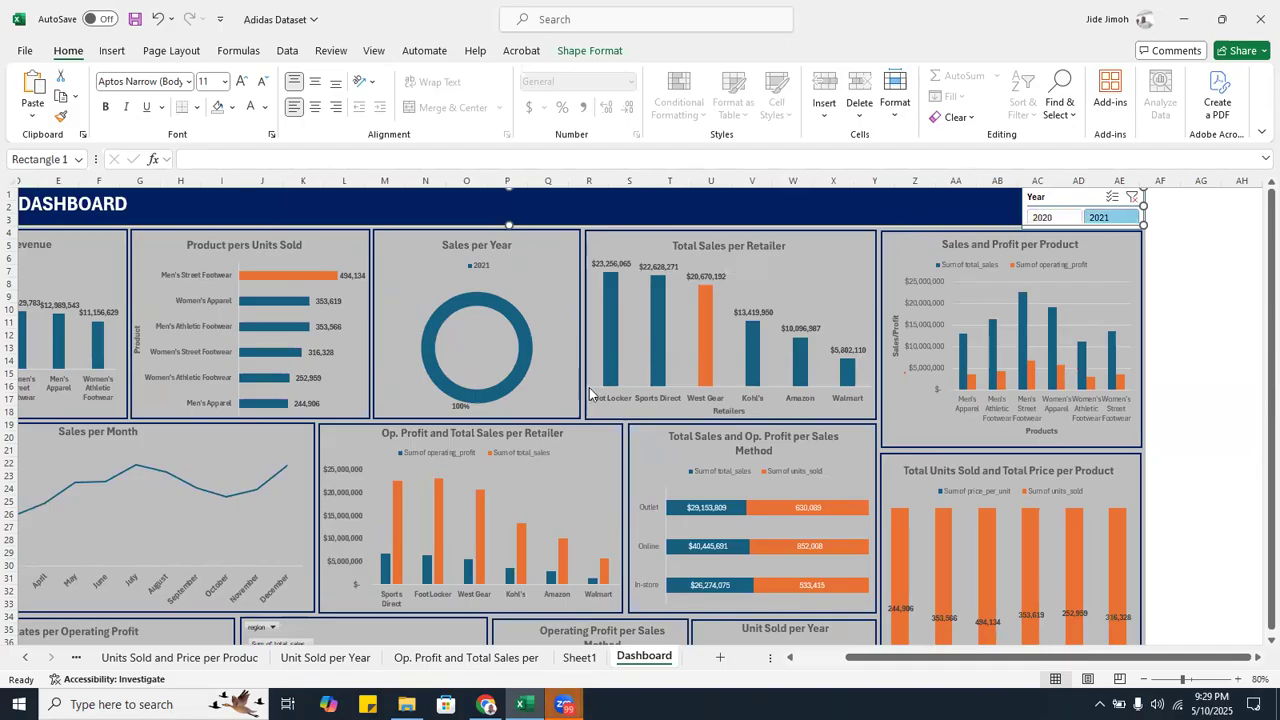
pyautogui.moveTo(610, 377)
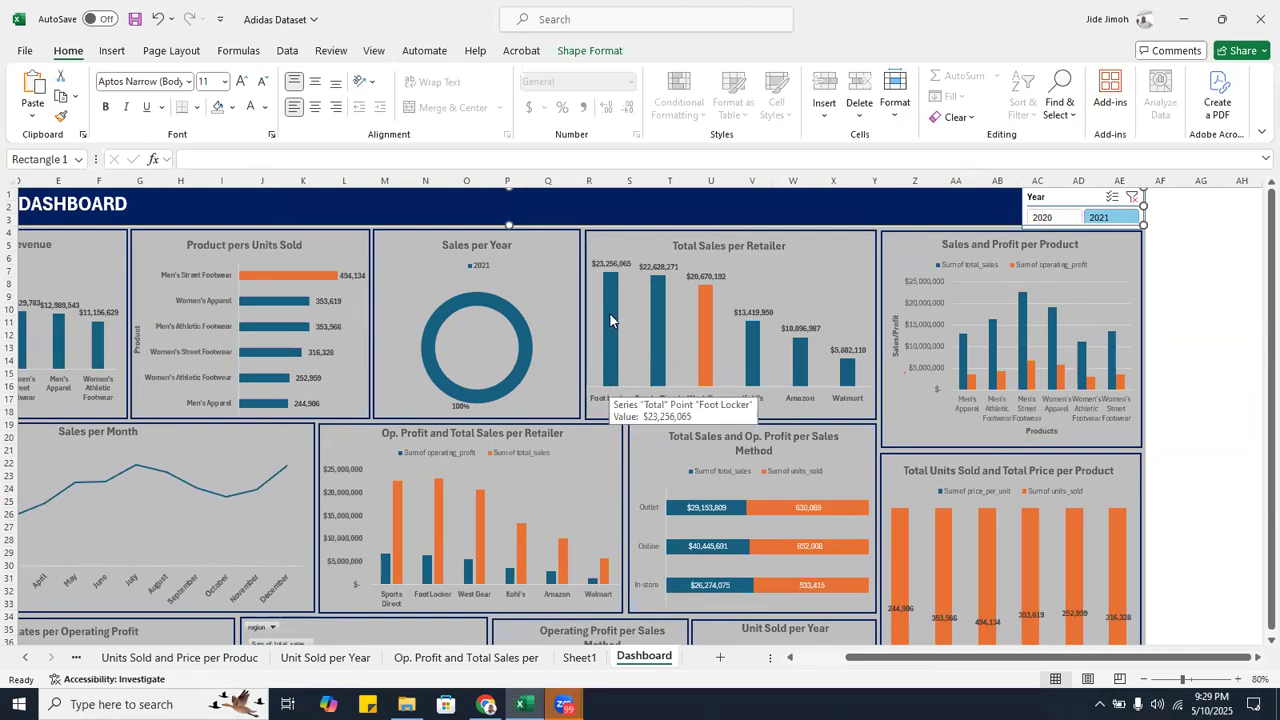
# - Filter the dashboard to 2020, check the West Gear bar's value, and clear the Year slicer's filter
pyautogui.click(1047, 223)
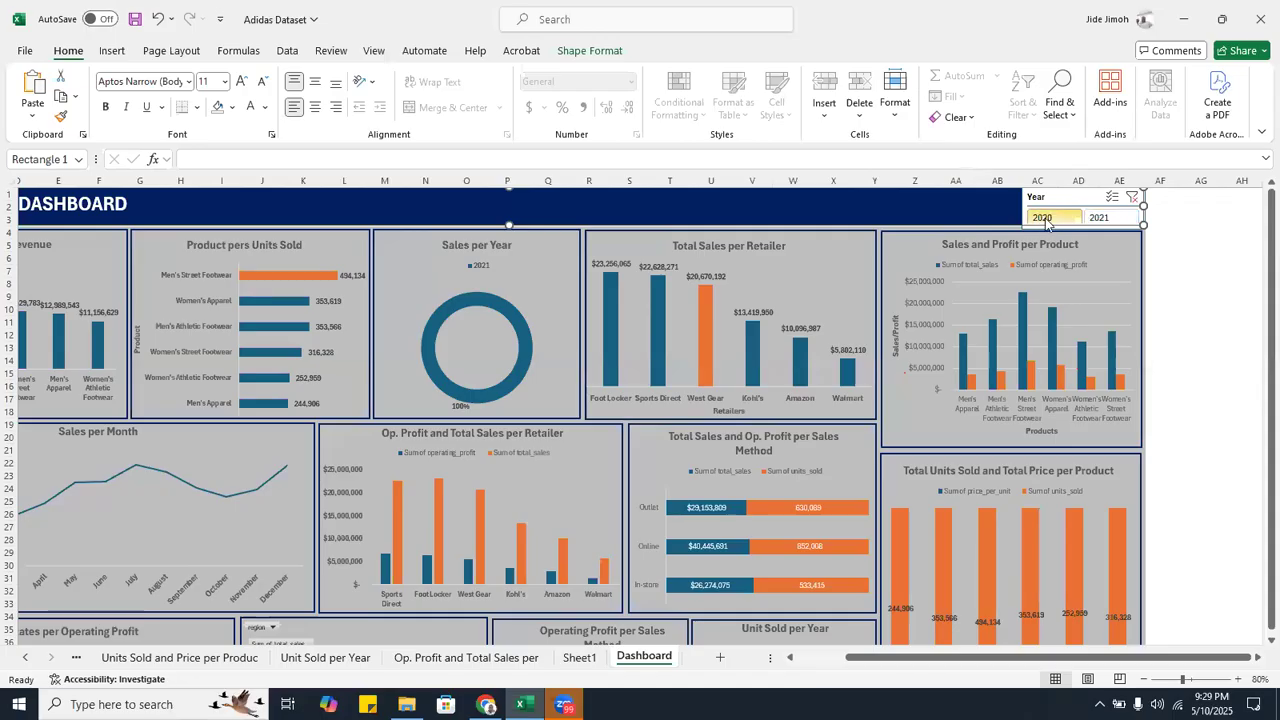
pyautogui.moveTo(620, 325)
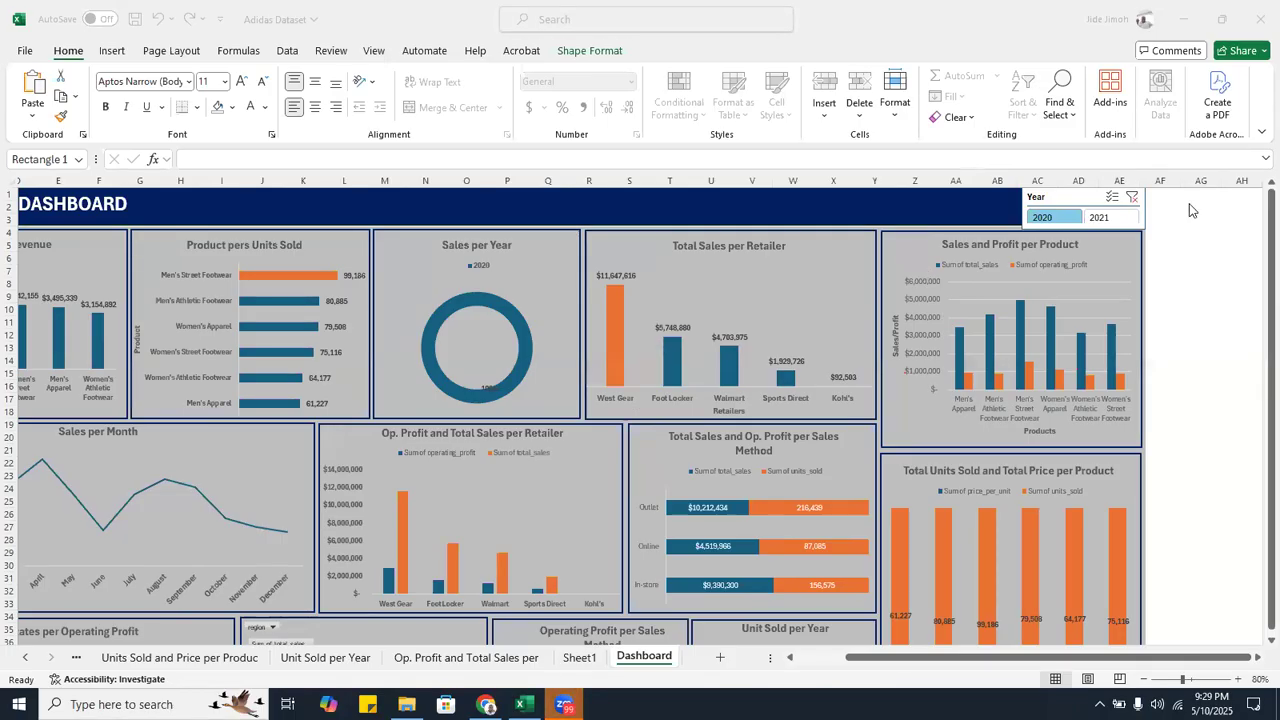
pyautogui.click(1141, 203)
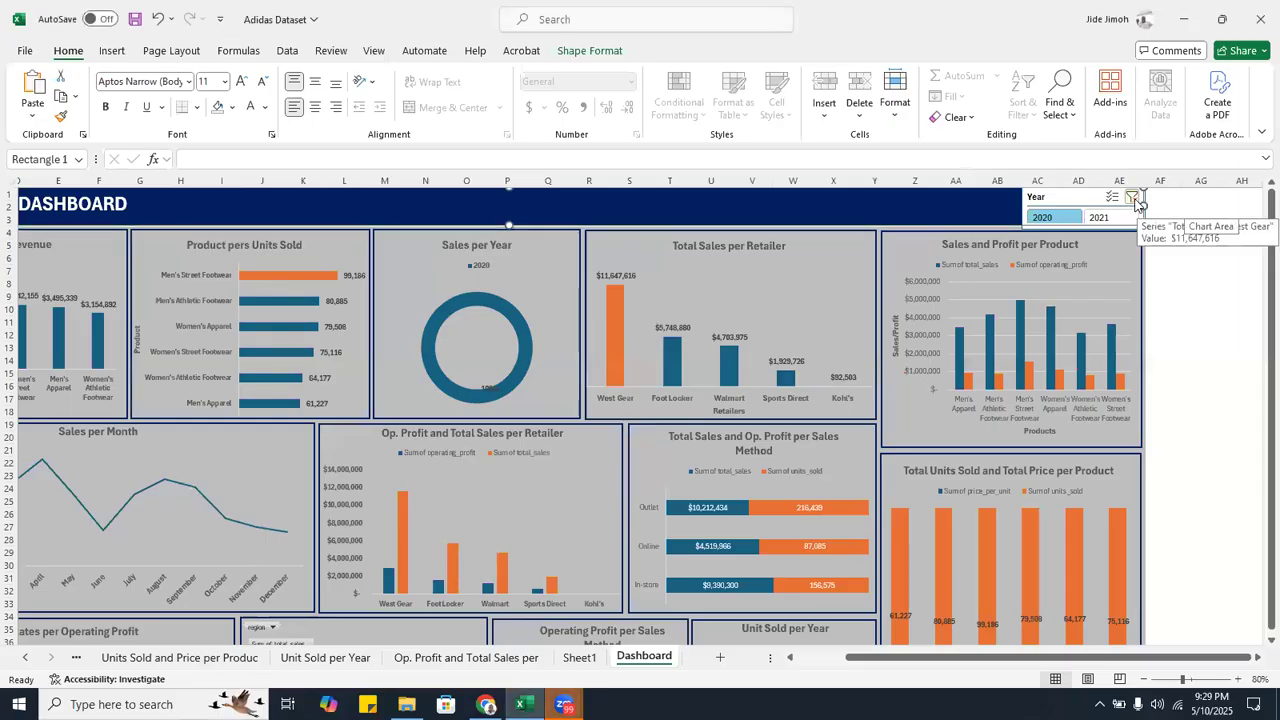
pyautogui.click(1131, 197)
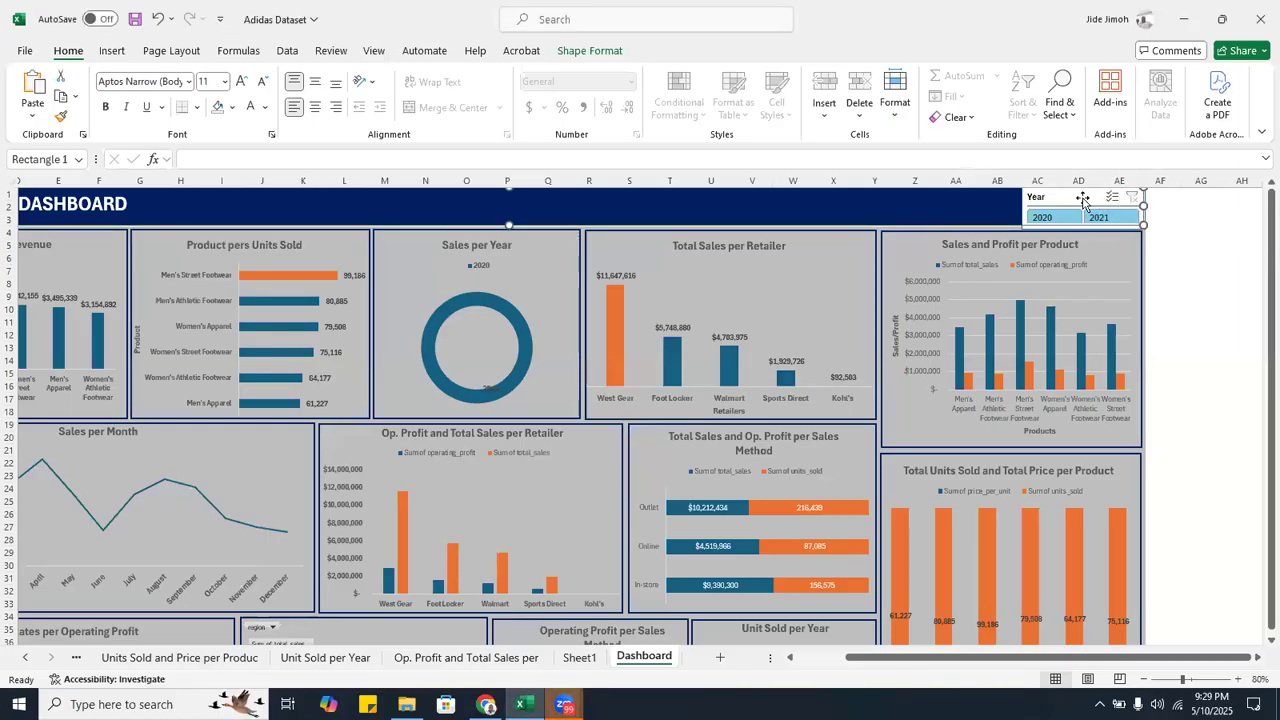
# - Cut the Year slicer from the Dashboard sheet and delete the original Year slicer on the Unit Sold per Year sheet
pyautogui.rightClick(1083, 200)
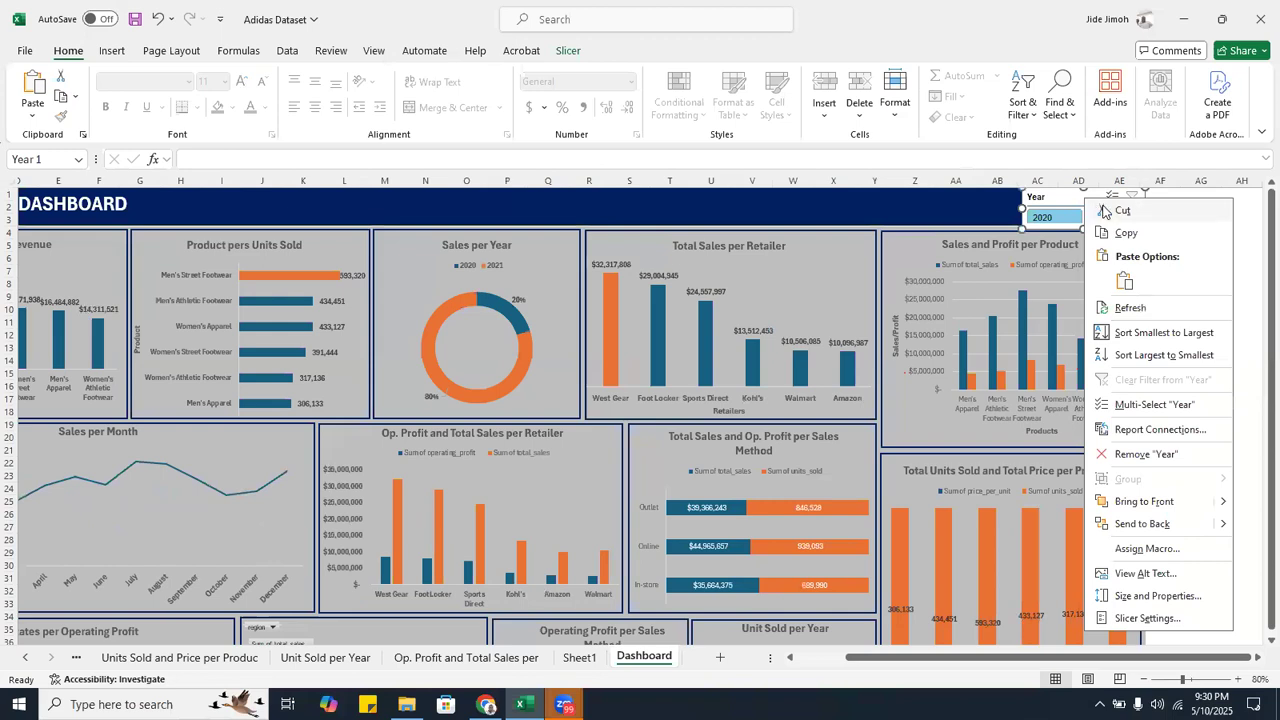
pyautogui.click(1102, 207)
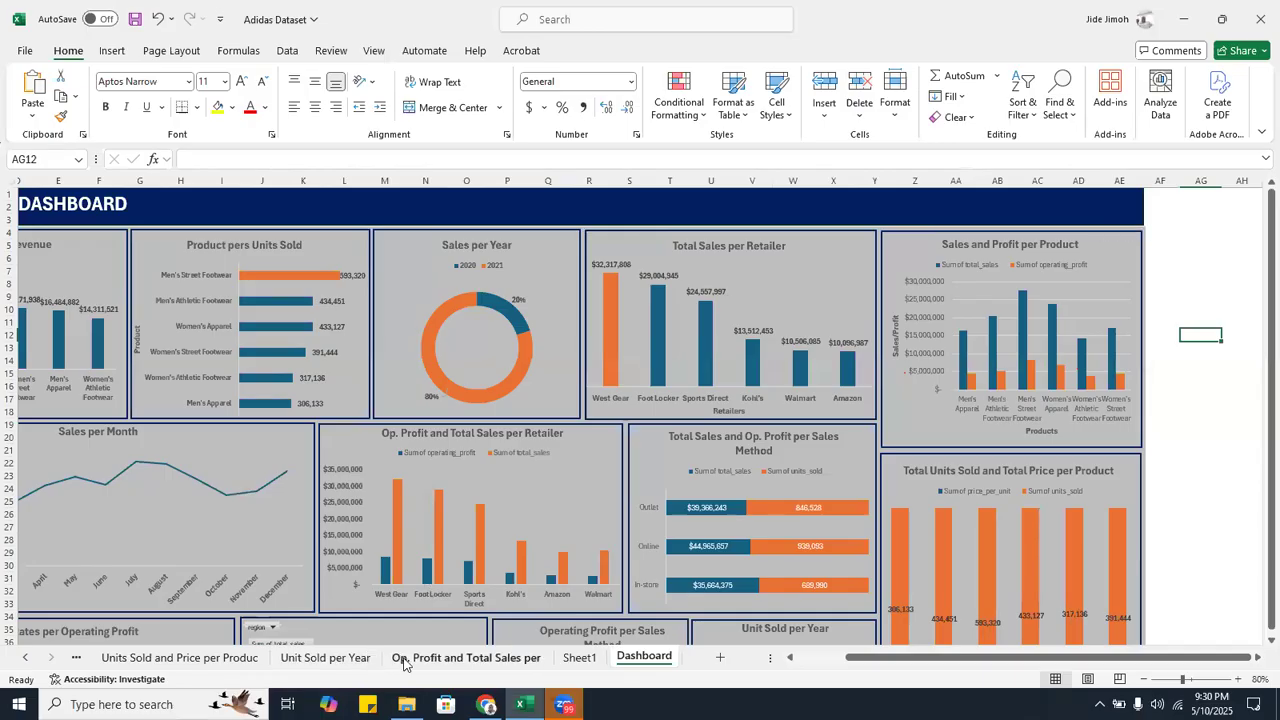
pyautogui.click(338, 657)
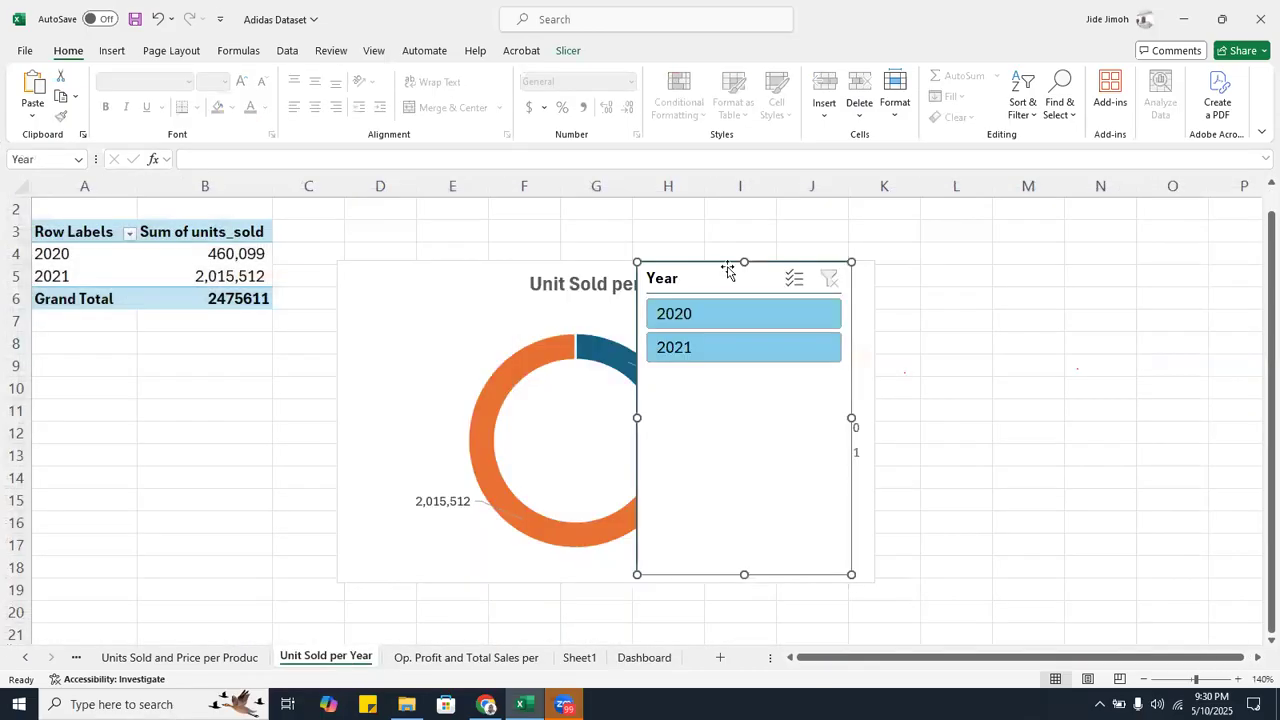
pyautogui.press('Delete')
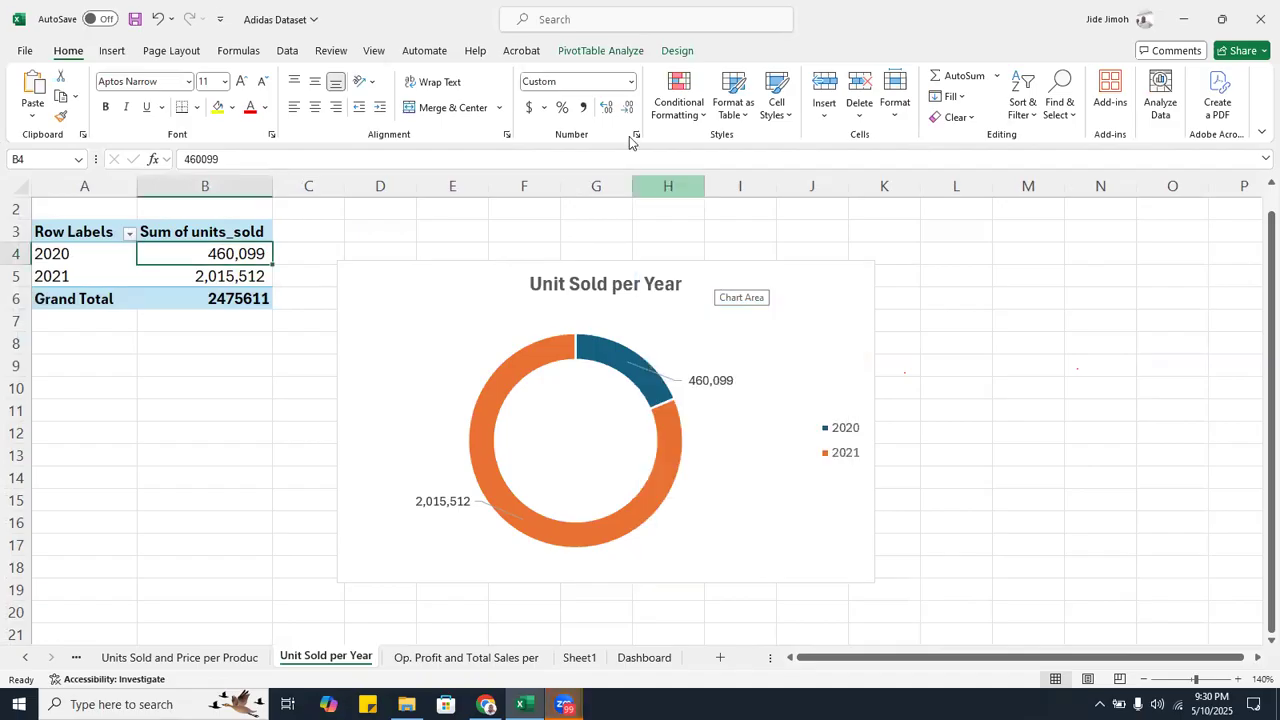
pyautogui.click(446, 303)
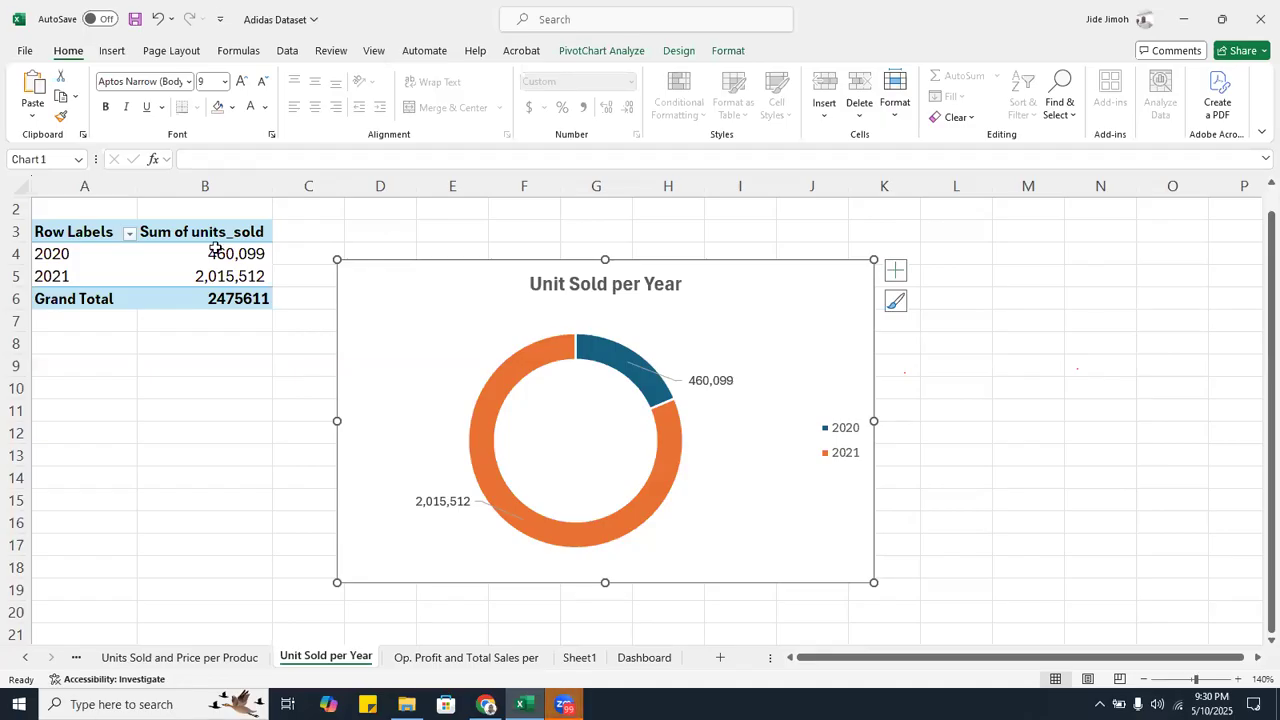
pyautogui.click(154, 258)
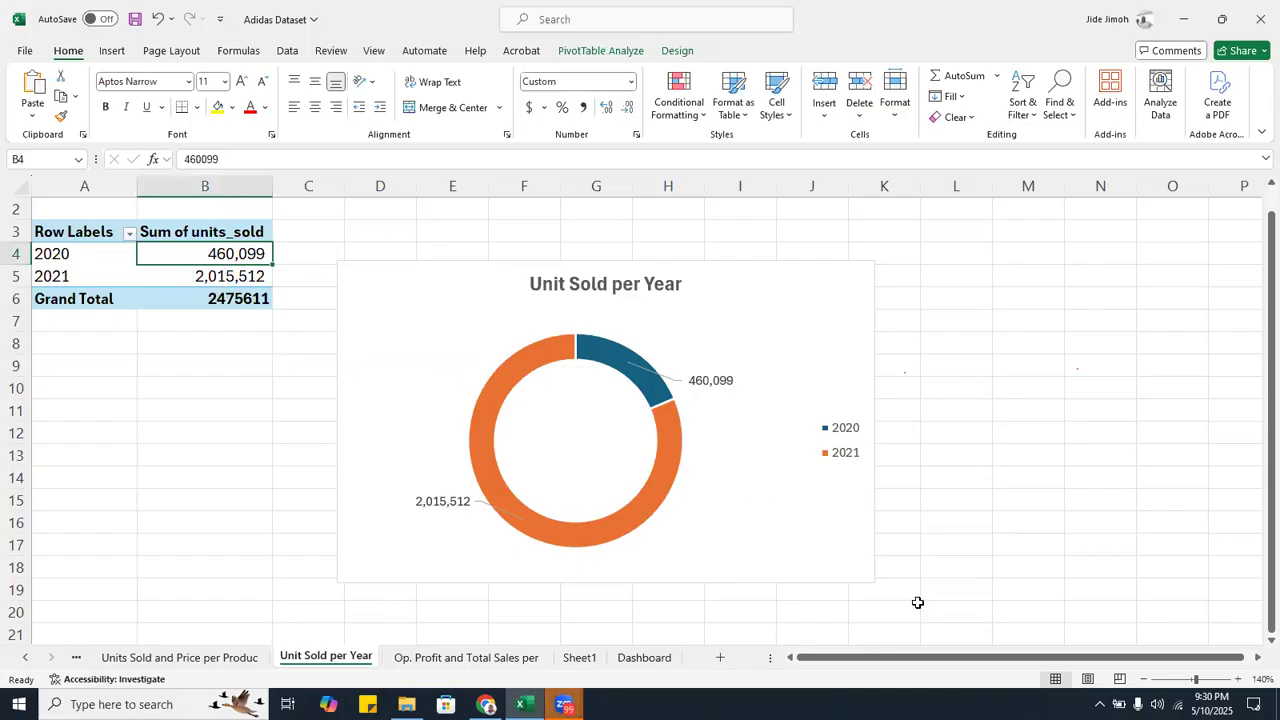
pyautogui.click(1143, 679)
pyautogui.click(1143, 679)
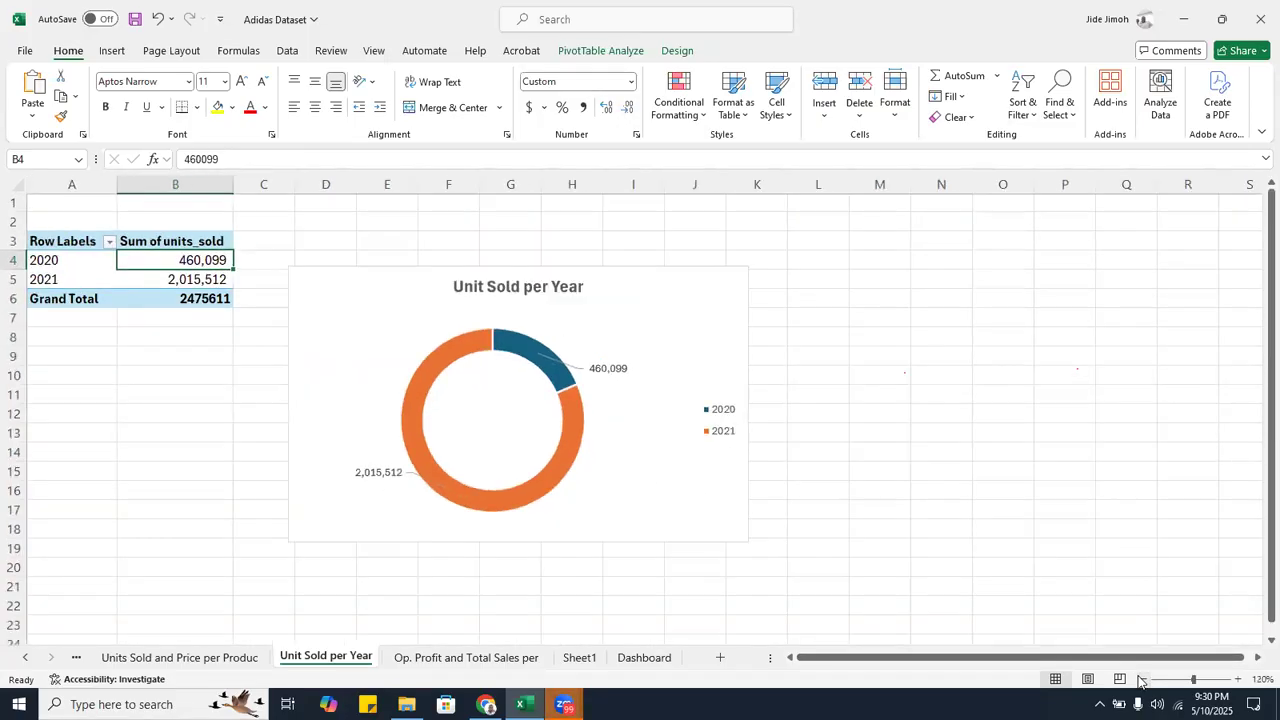
pyautogui.click(1143, 679)
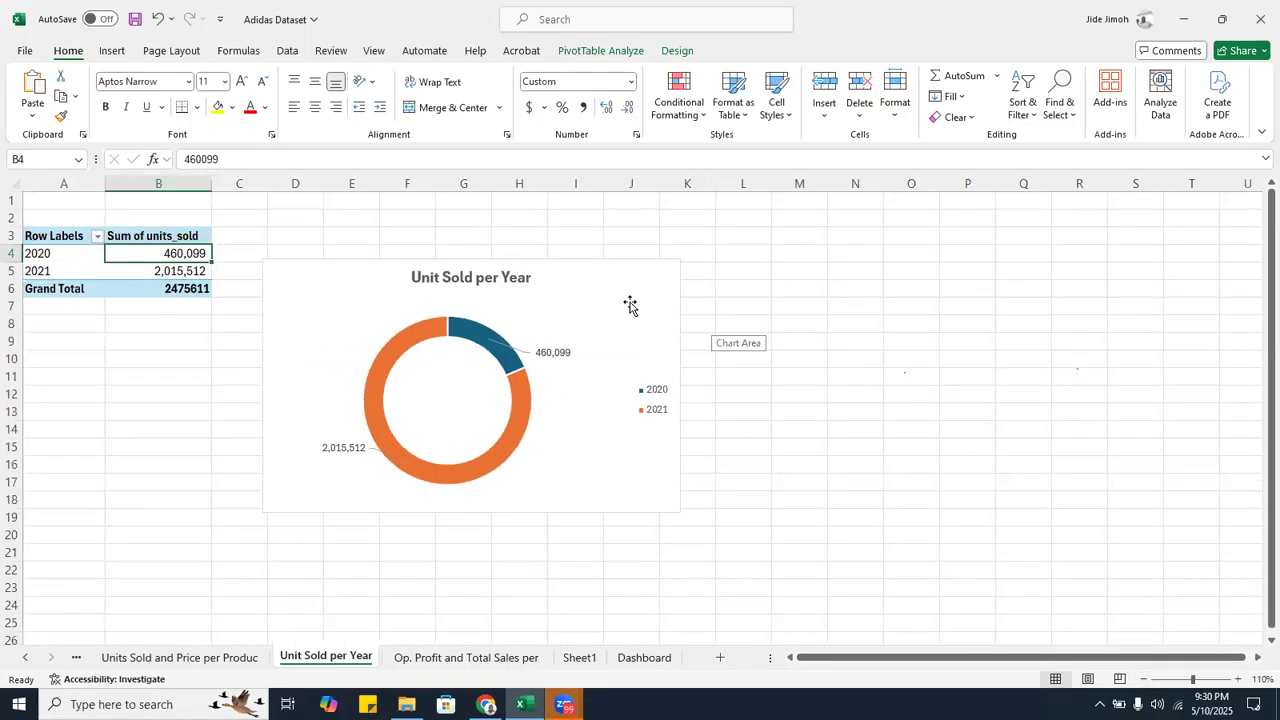
pyautogui.click(597, 297)
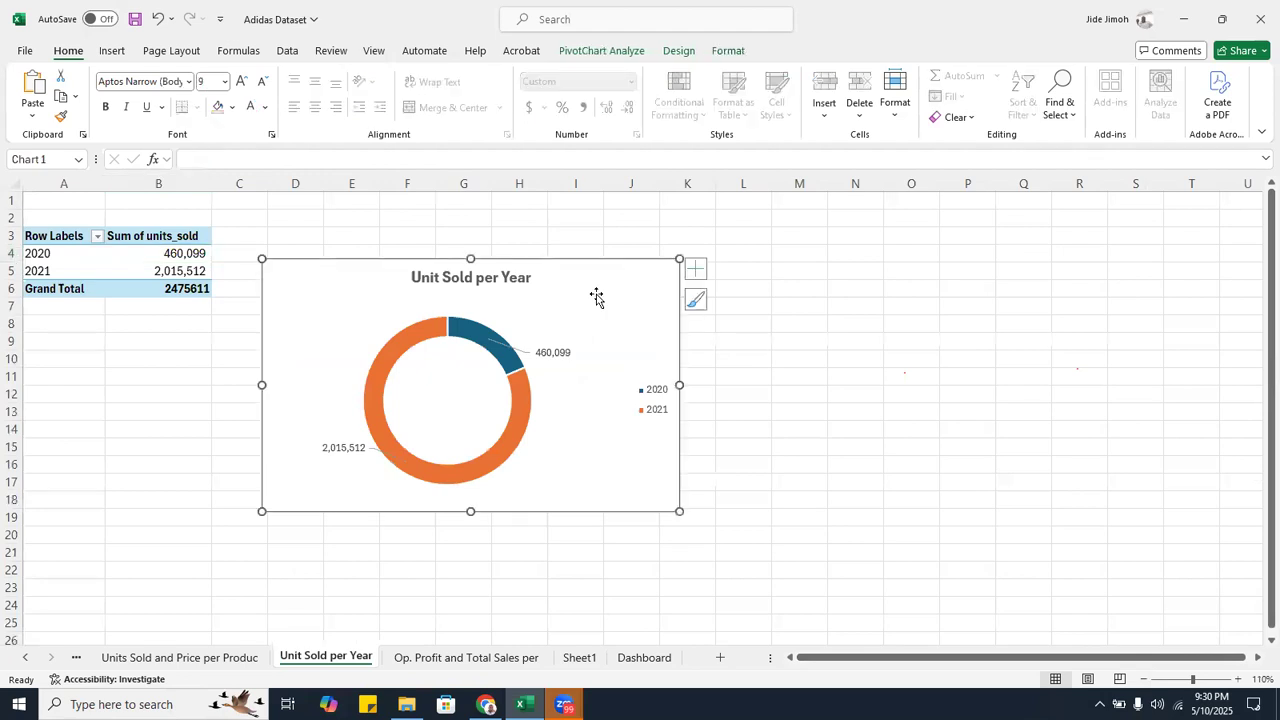
pyautogui.click(87, 274)
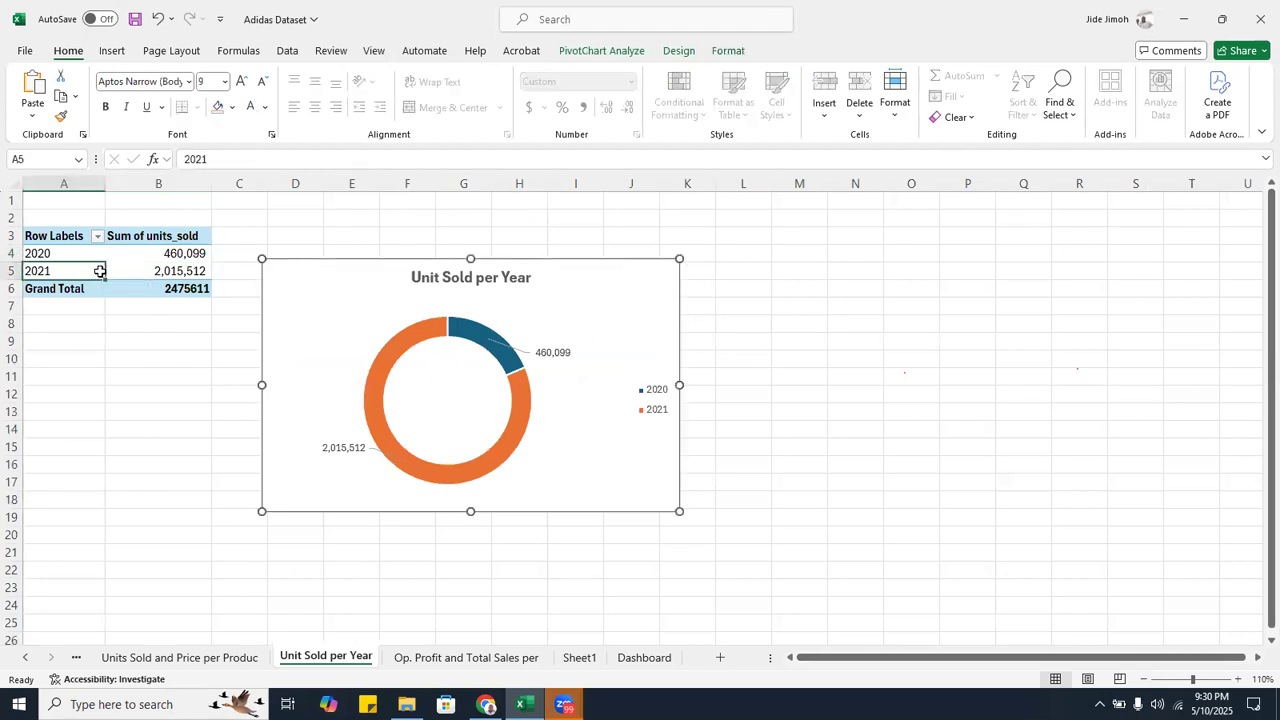
pyautogui.click(562, 312)
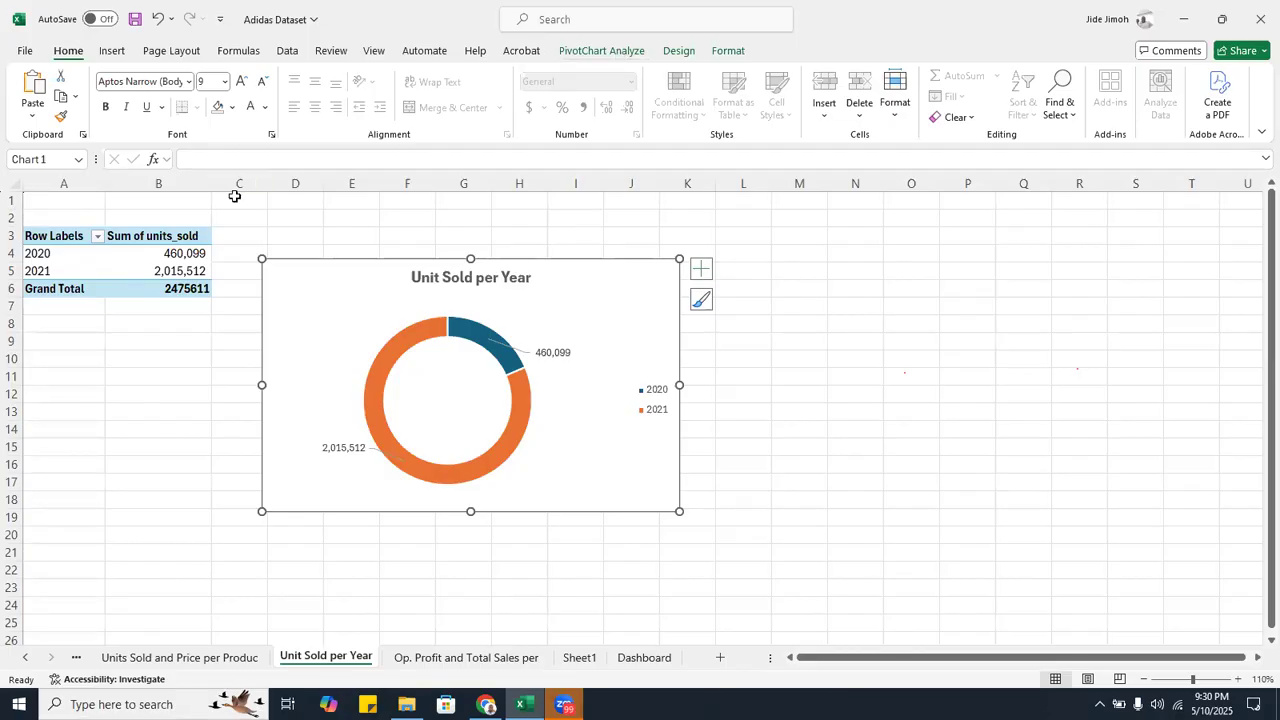
# - Insert a region slicer for the Unit Sold per Year pivot table and shorten it to about 2.07" high
pyautogui.click(115, 270)
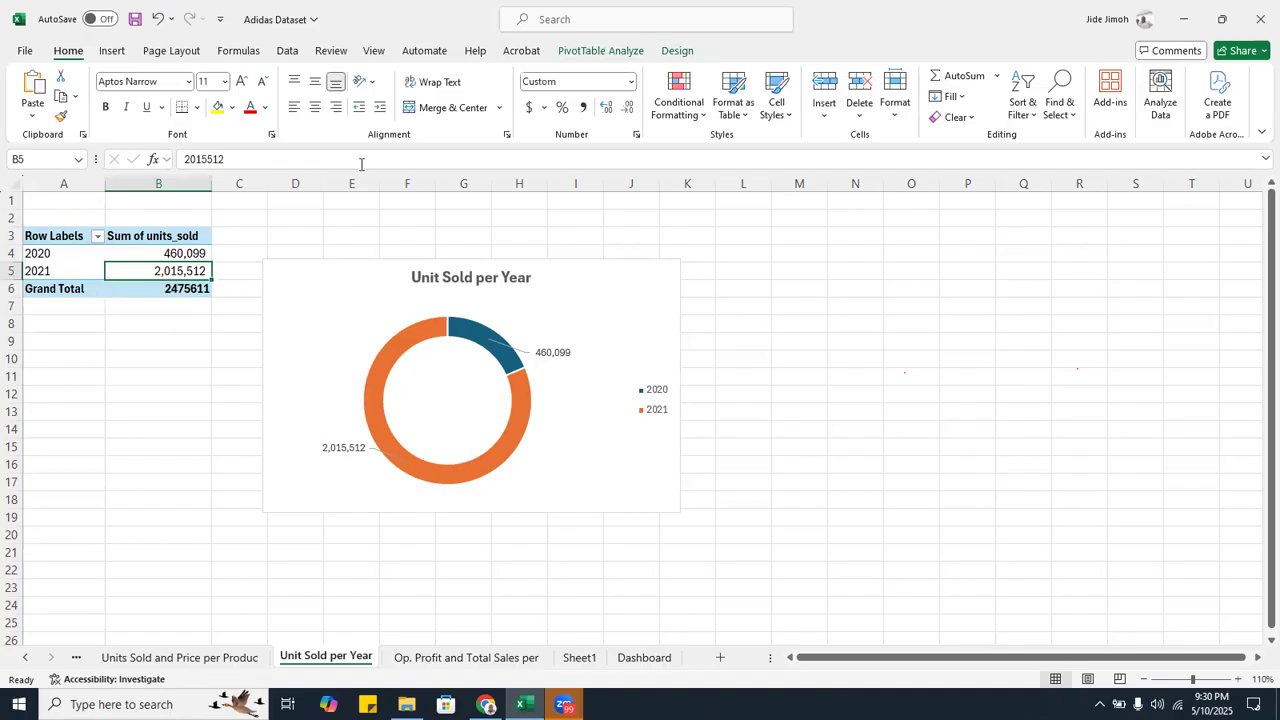
pyautogui.click(604, 51)
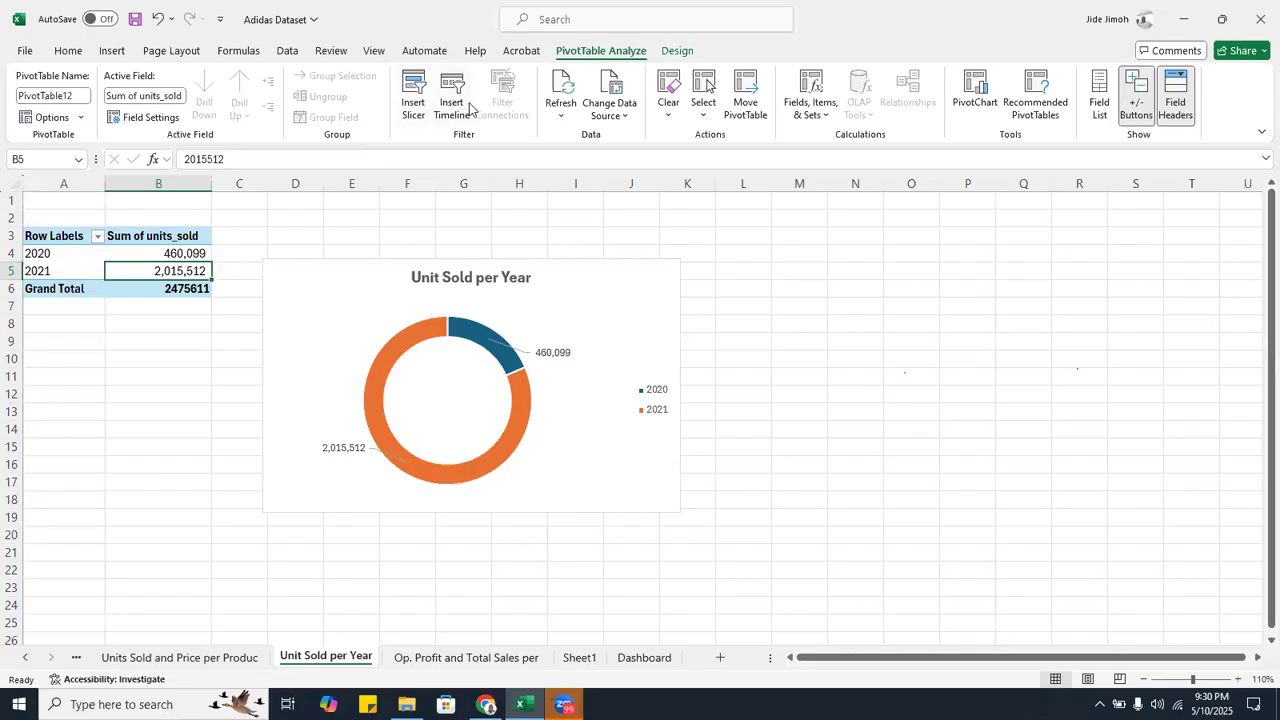
pyautogui.click(423, 110)
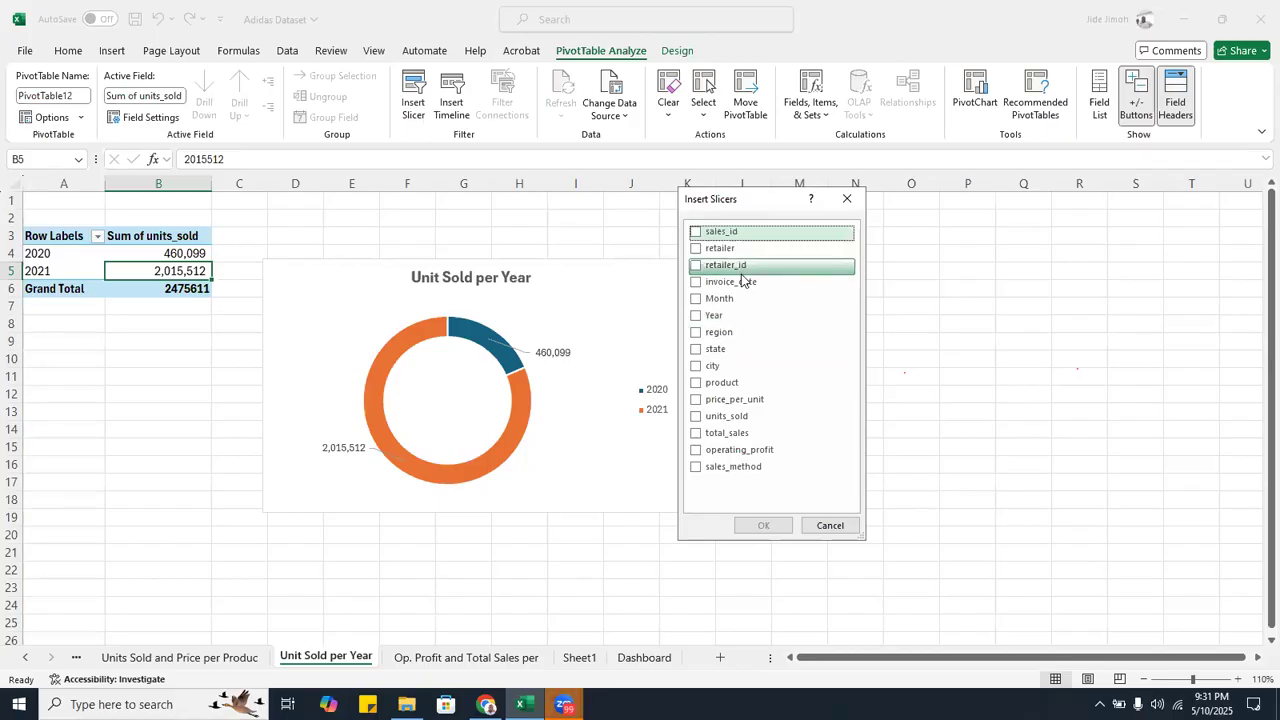
pyautogui.click(697, 336)
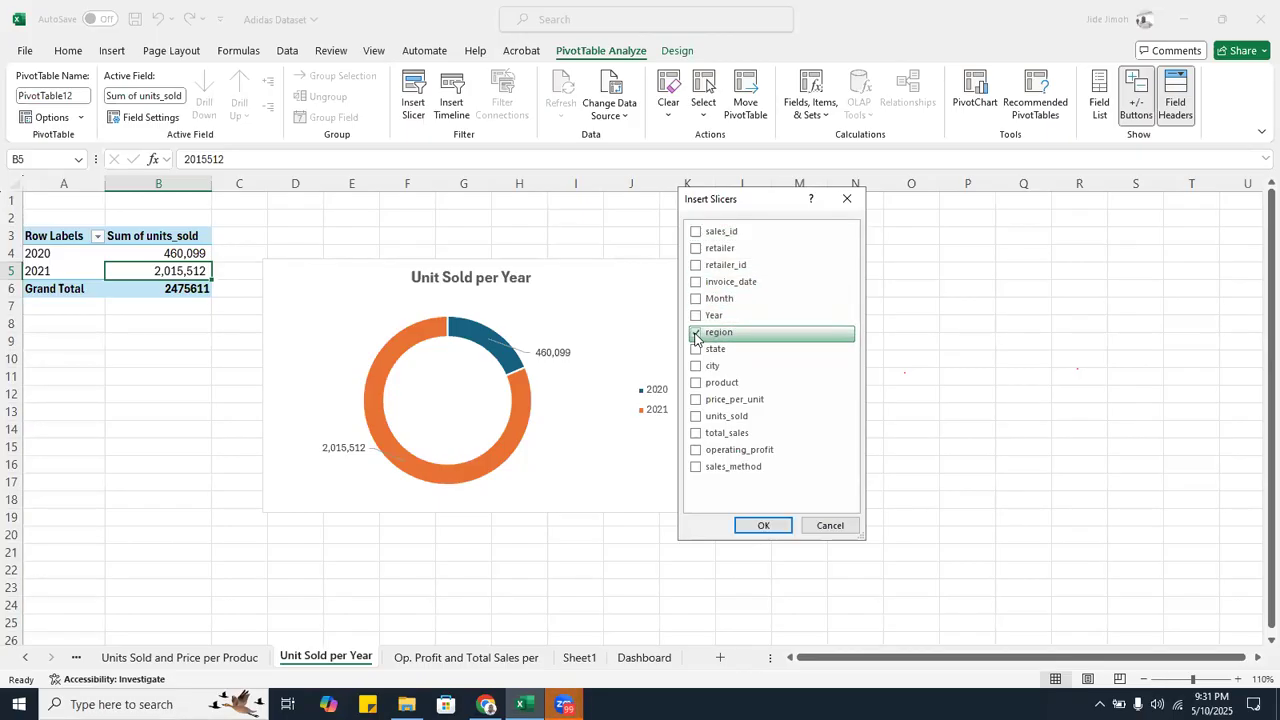
pyautogui.click(760, 526)
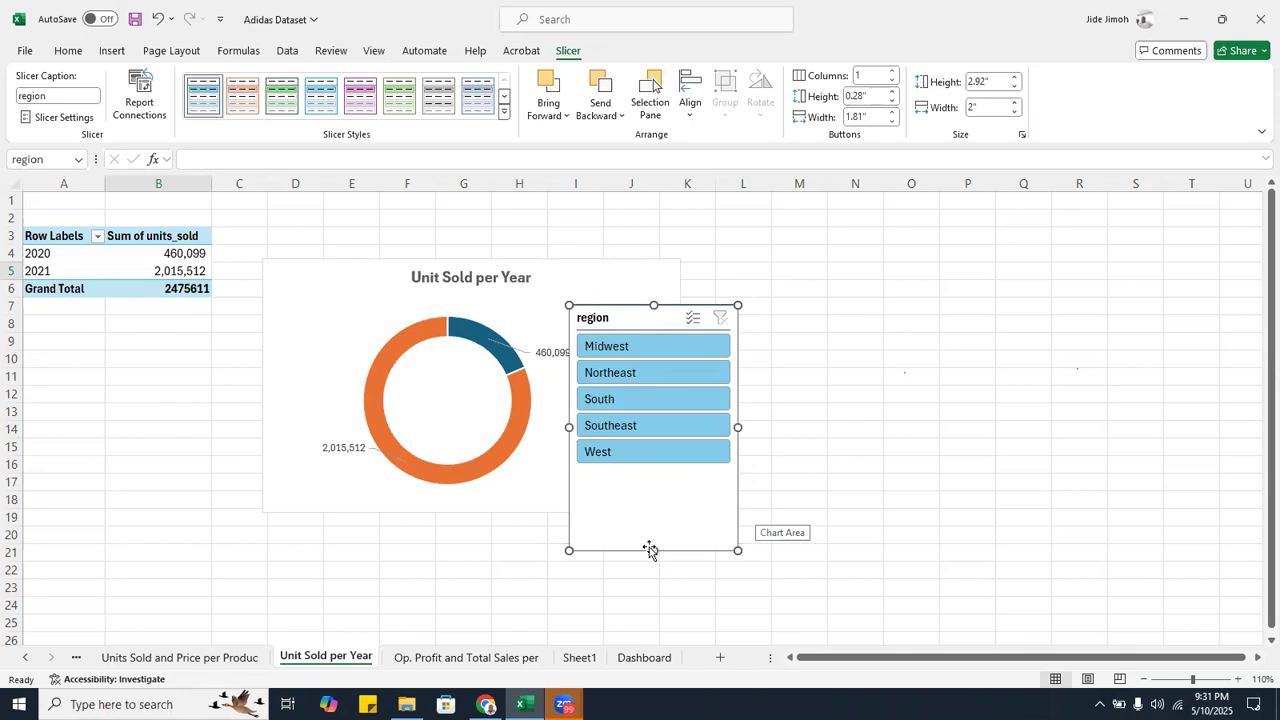
pyautogui.moveTo(651, 549); pyautogui.dragTo(653, 478)
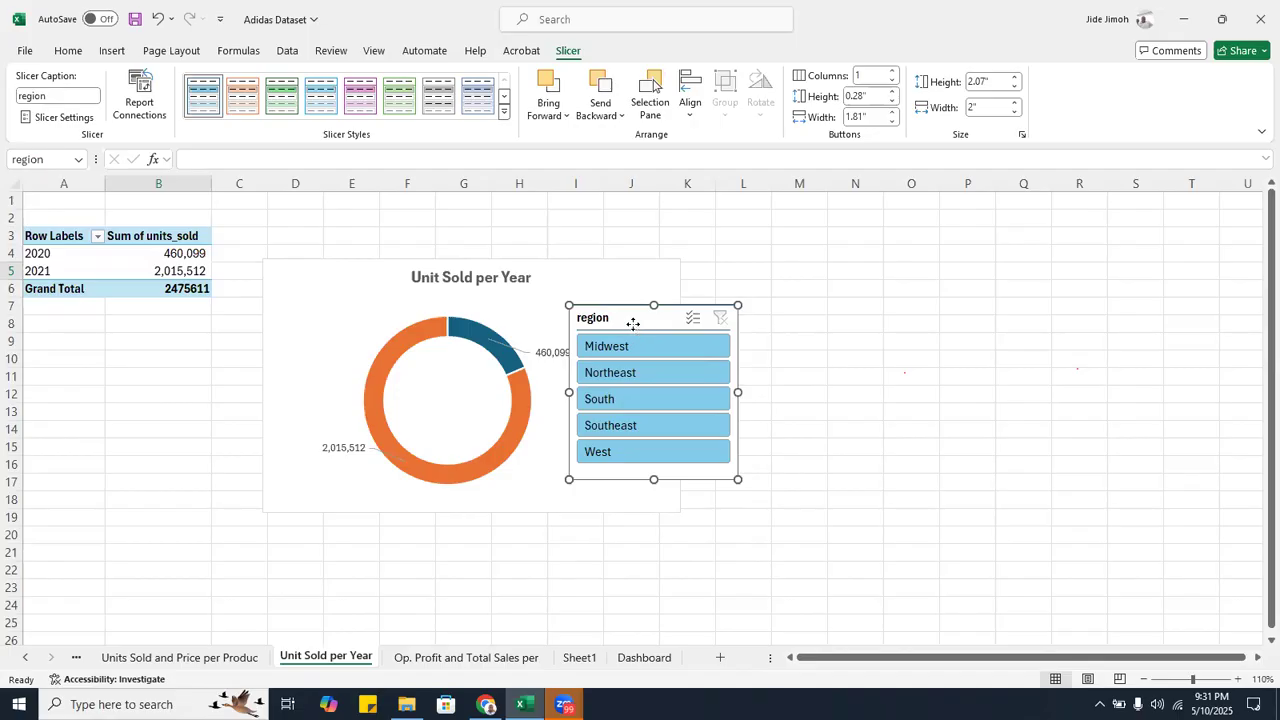
# - Connect the region slicer to every pivot table listed in its report connections, from PivotTable13 through PivotTable11
pyautogui.rightClick(633, 326)
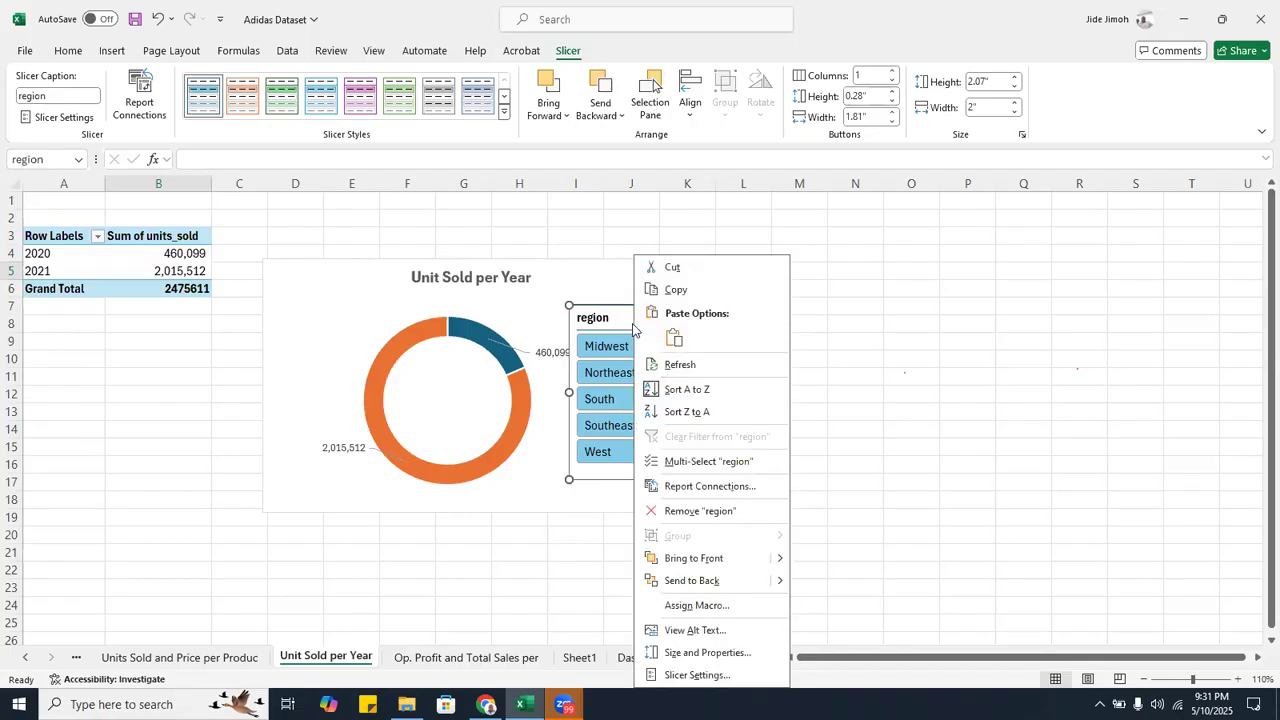
pyautogui.click(704, 487)
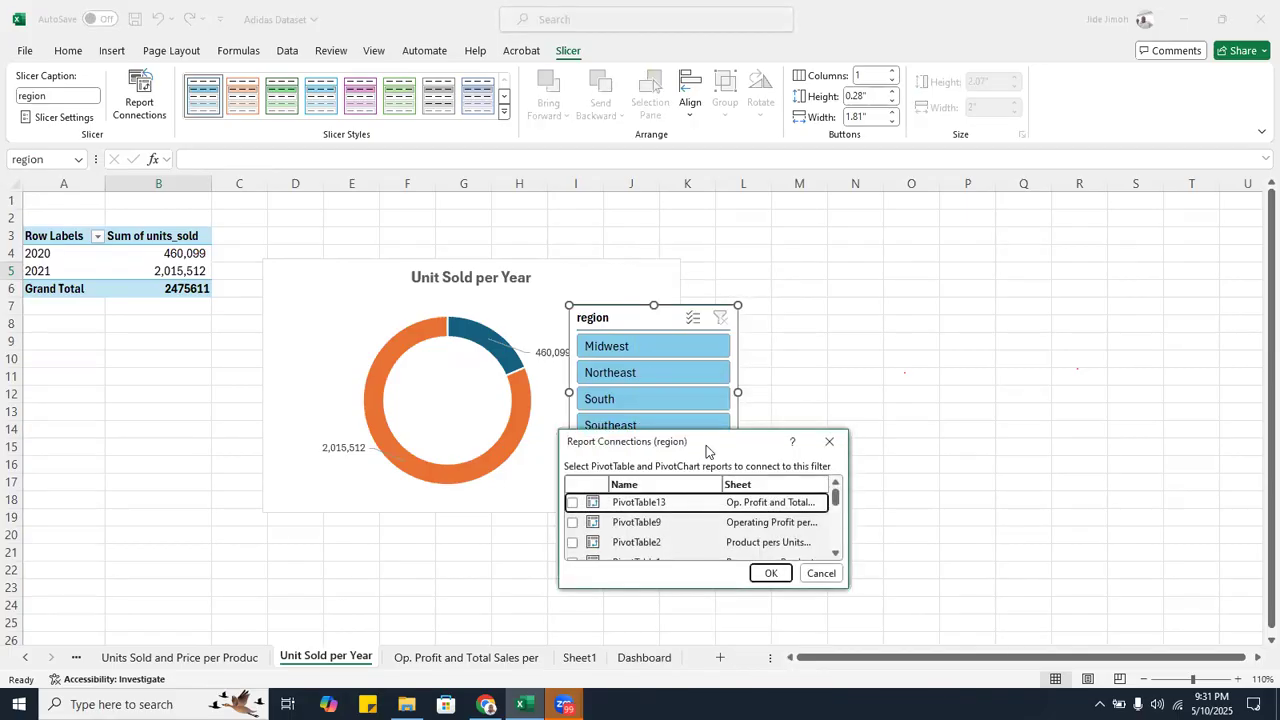
pyautogui.moveTo(706, 445); pyautogui.dragTo(568, 277)
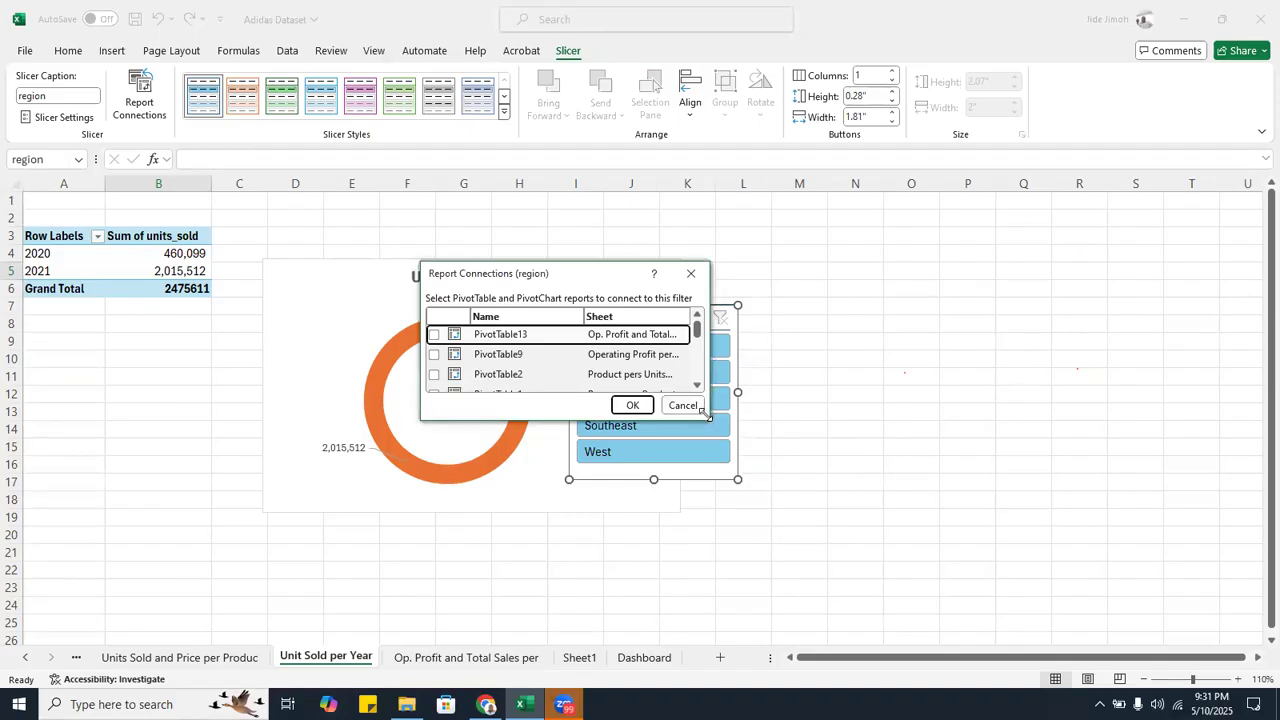
pyautogui.moveTo(706, 413); pyautogui.dragTo(889, 627)
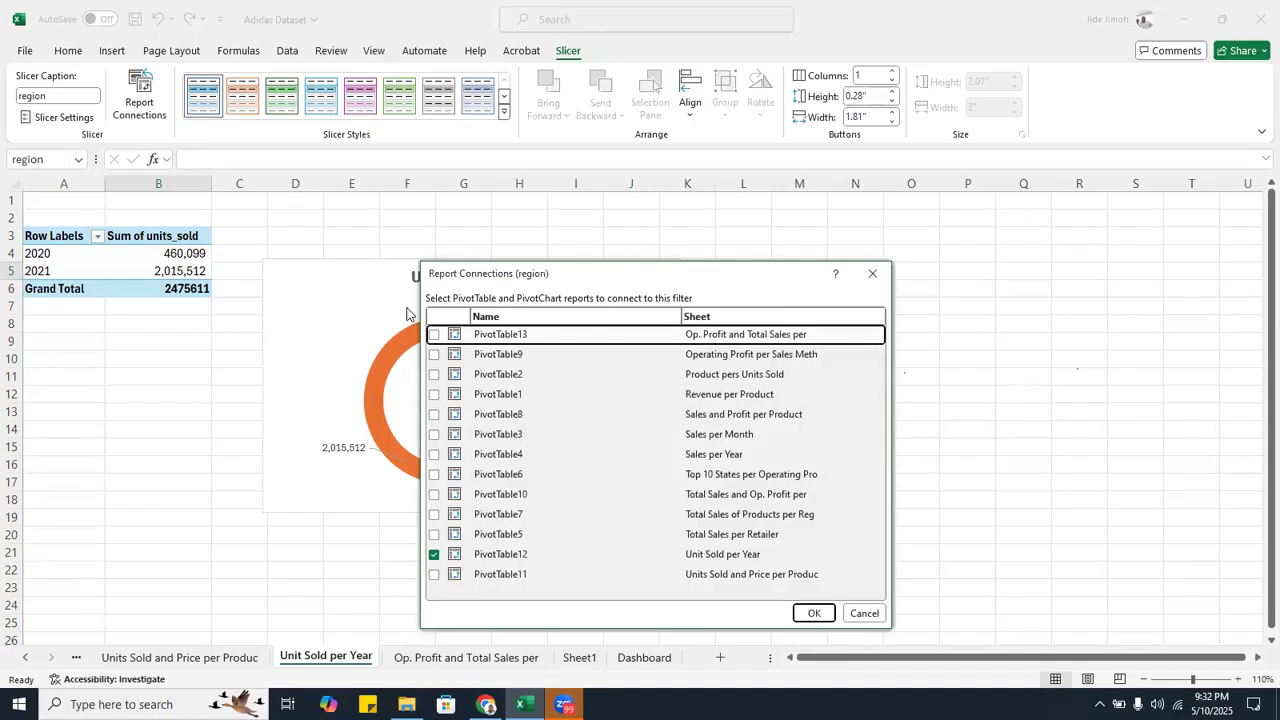
pyautogui.click(433, 336)
pyautogui.click(433, 354)
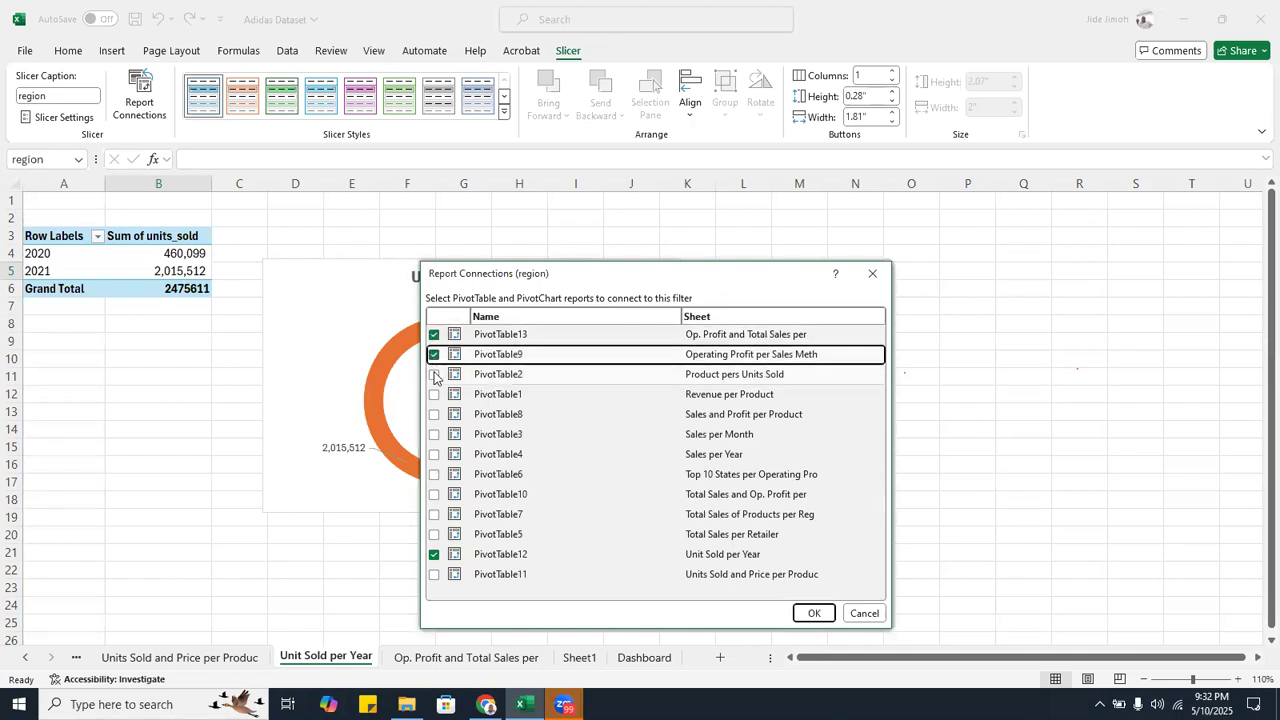
pyautogui.click(433, 375)
pyautogui.click(433, 394)
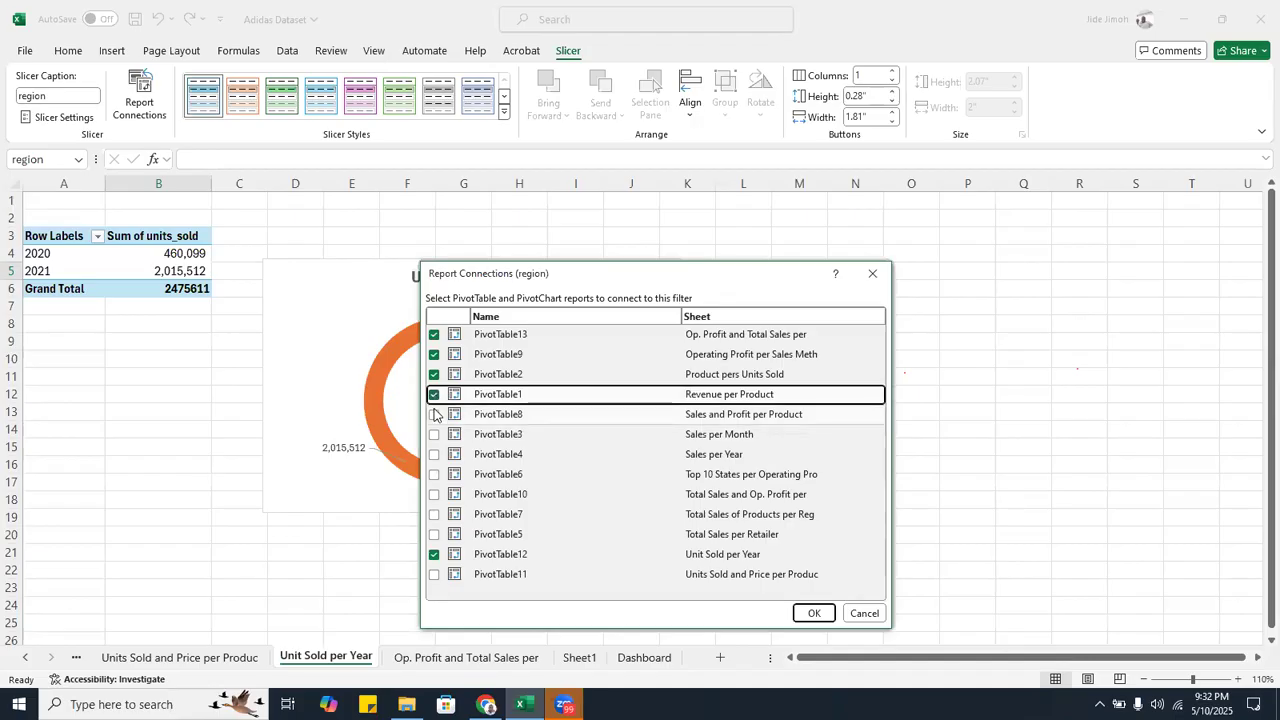
pyautogui.click(433, 414)
pyautogui.click(433, 434)
pyautogui.click(433, 454)
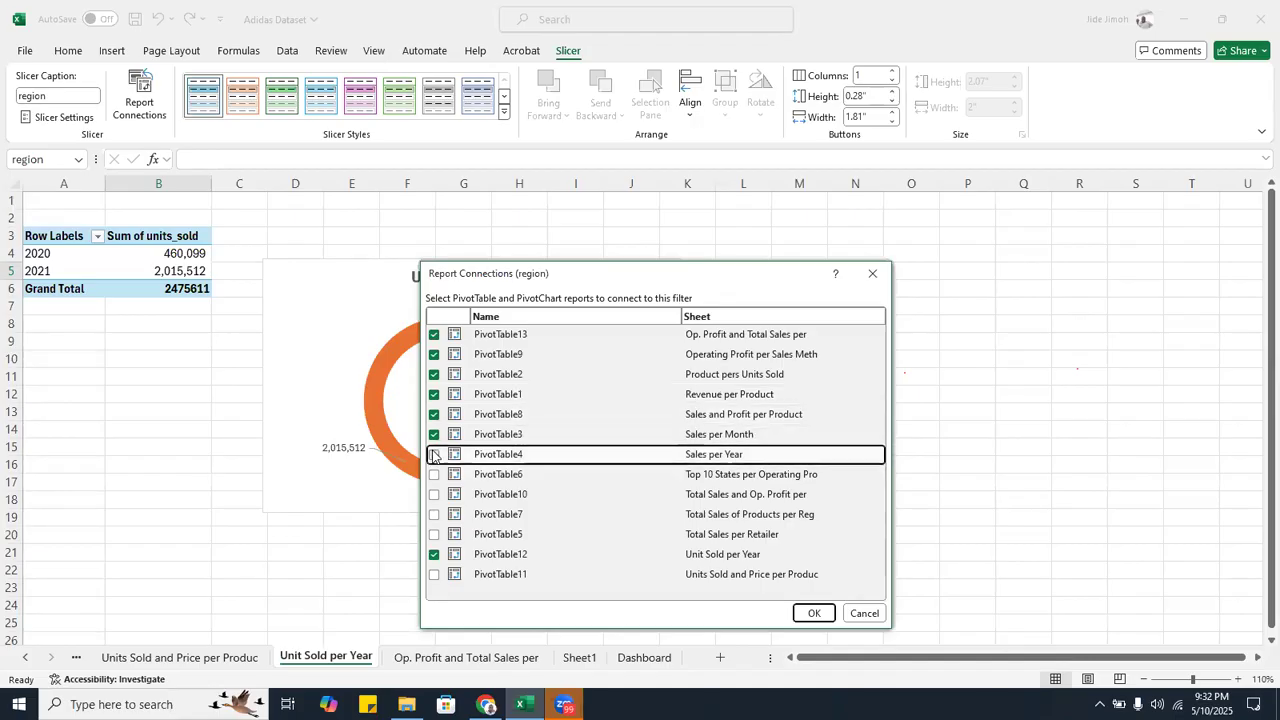
pyautogui.click(433, 474)
pyautogui.click(433, 494)
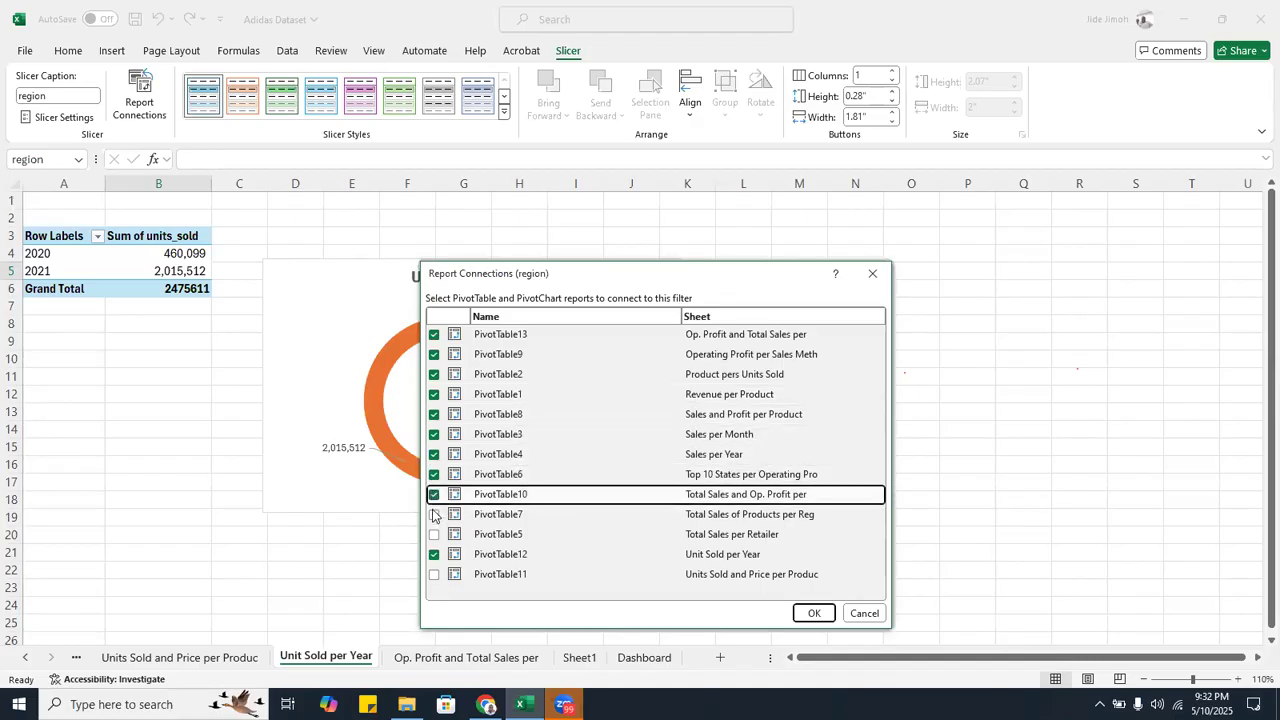
pyautogui.click(433, 514)
pyautogui.click(433, 534)
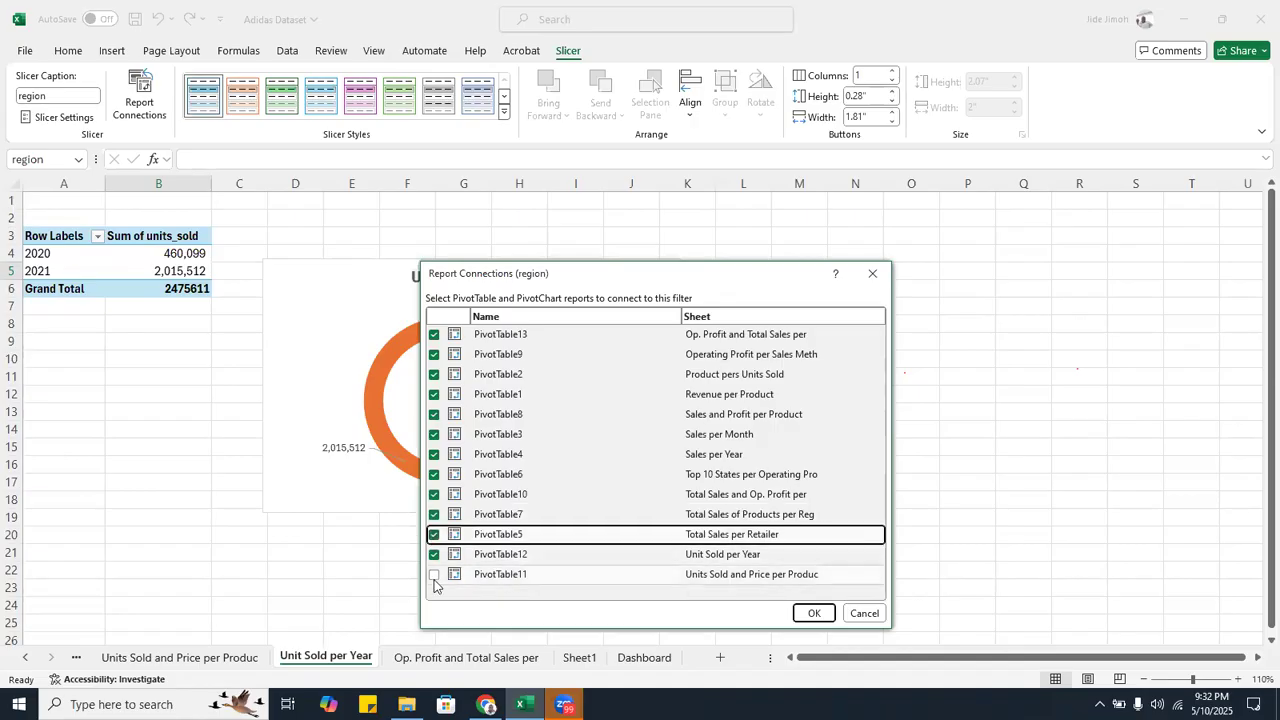
pyautogui.click(433, 576)
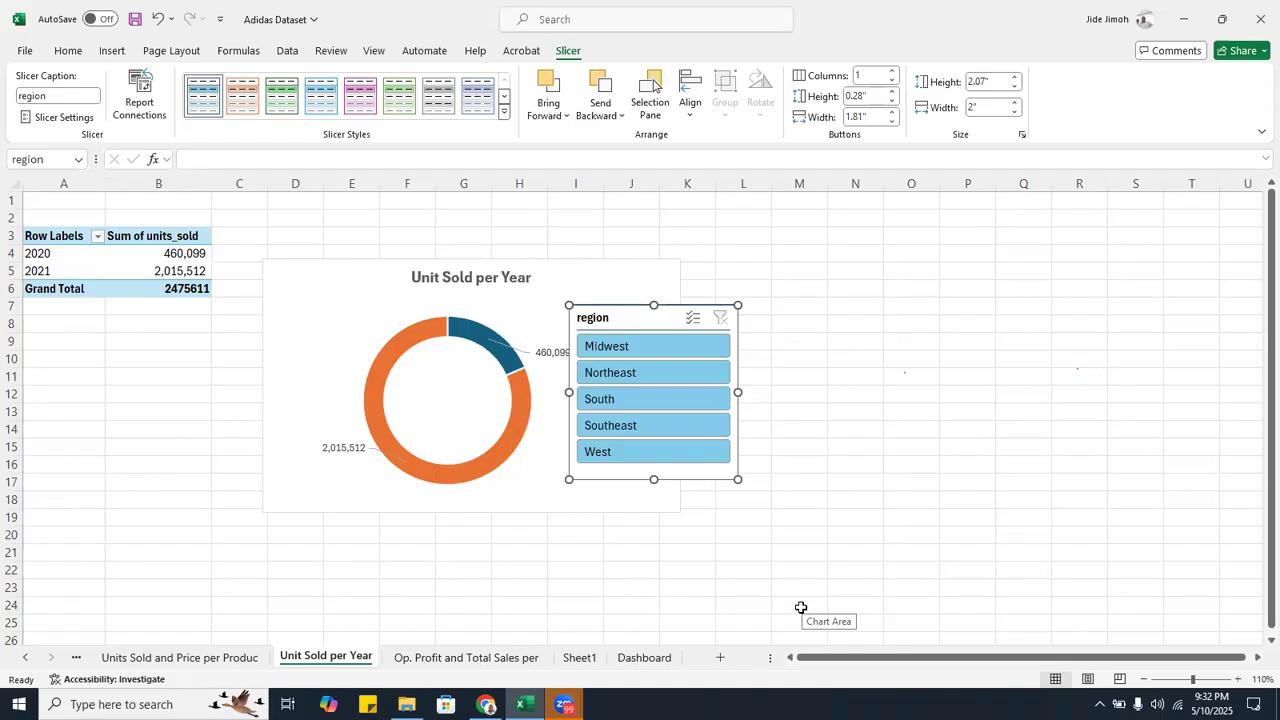
# - Paste a copy of the region slicer onto the Dashboard sheet and place it over the right end of the title banner
pyautogui.click(646, 658)
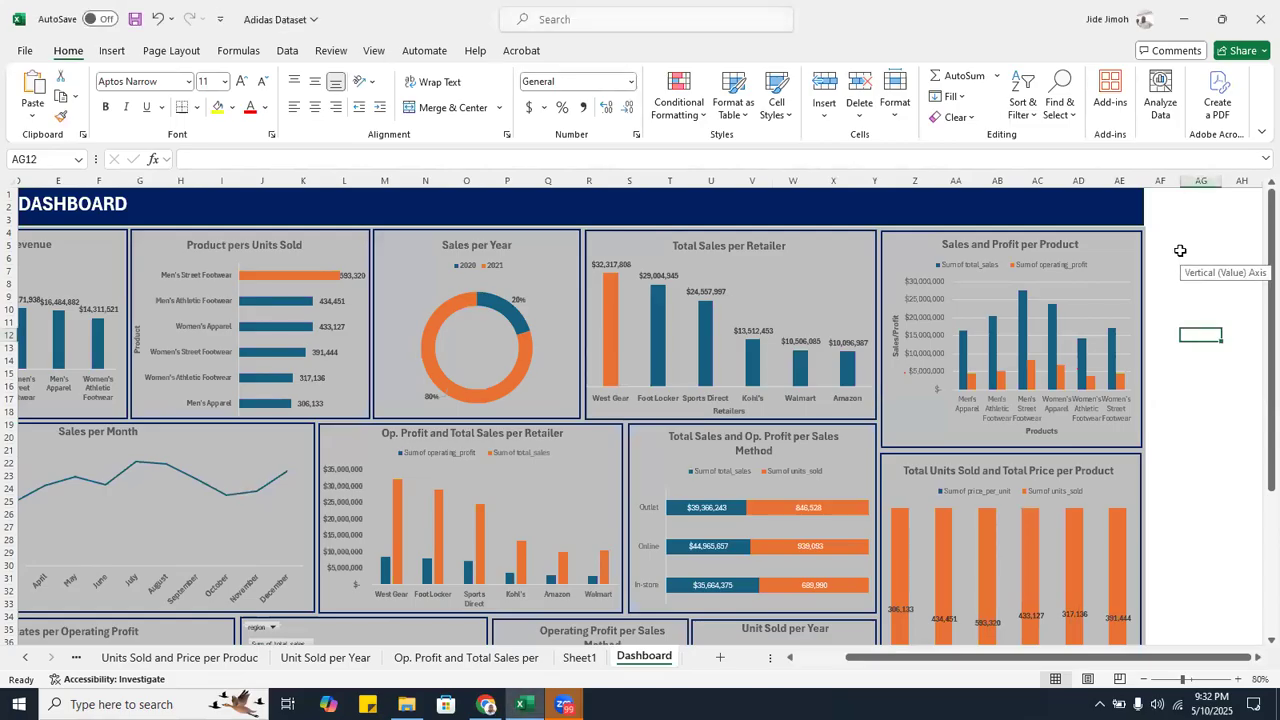
pyautogui.hotkey('ctrl', 'v')
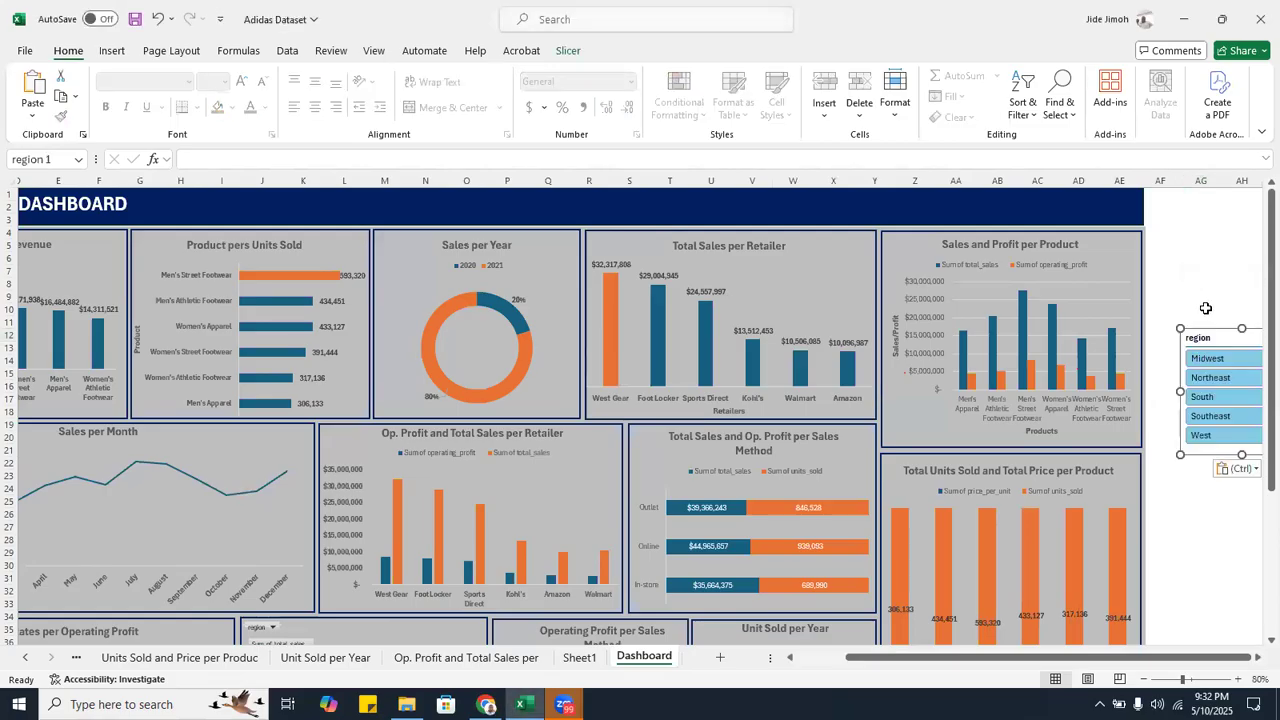
pyautogui.moveTo(1206, 343); pyautogui.dragTo(1062, 255)
pyautogui.moveTo(1081, 200); pyautogui.dragTo(1052, 198)
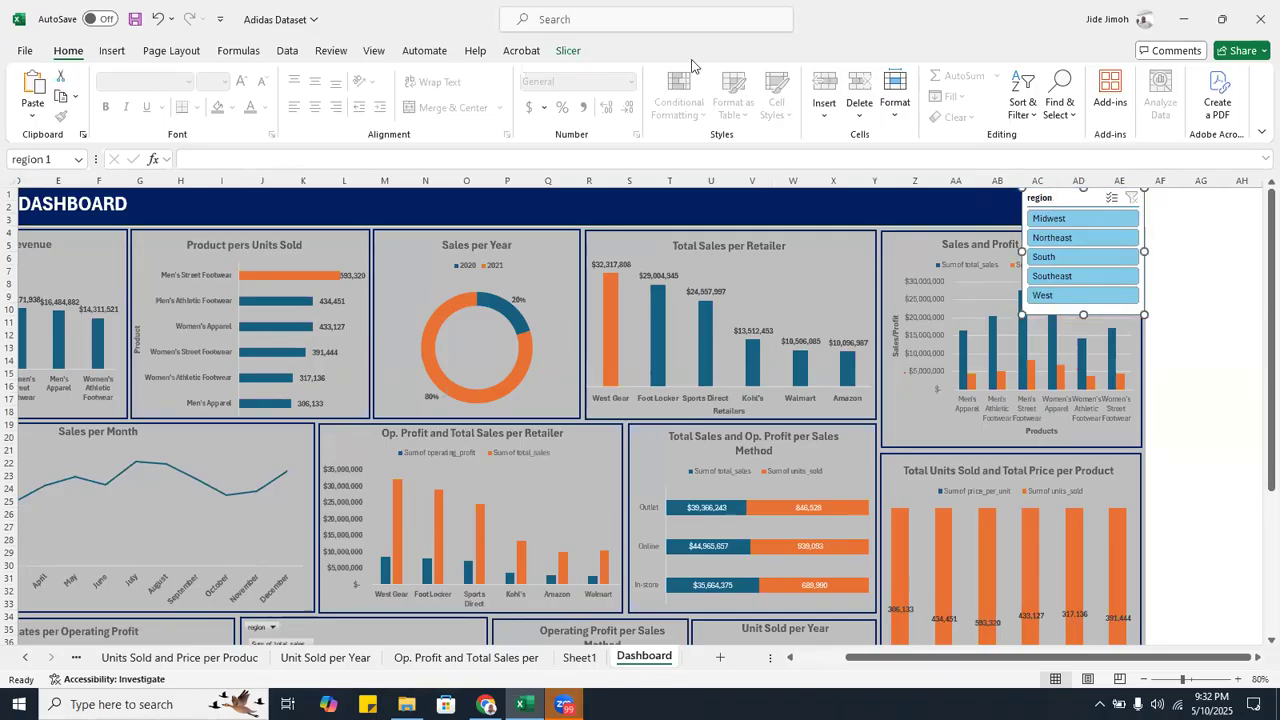
# - Arrange the dashboard's region slicer buttons in 5 columns
pyautogui.click(565, 51)
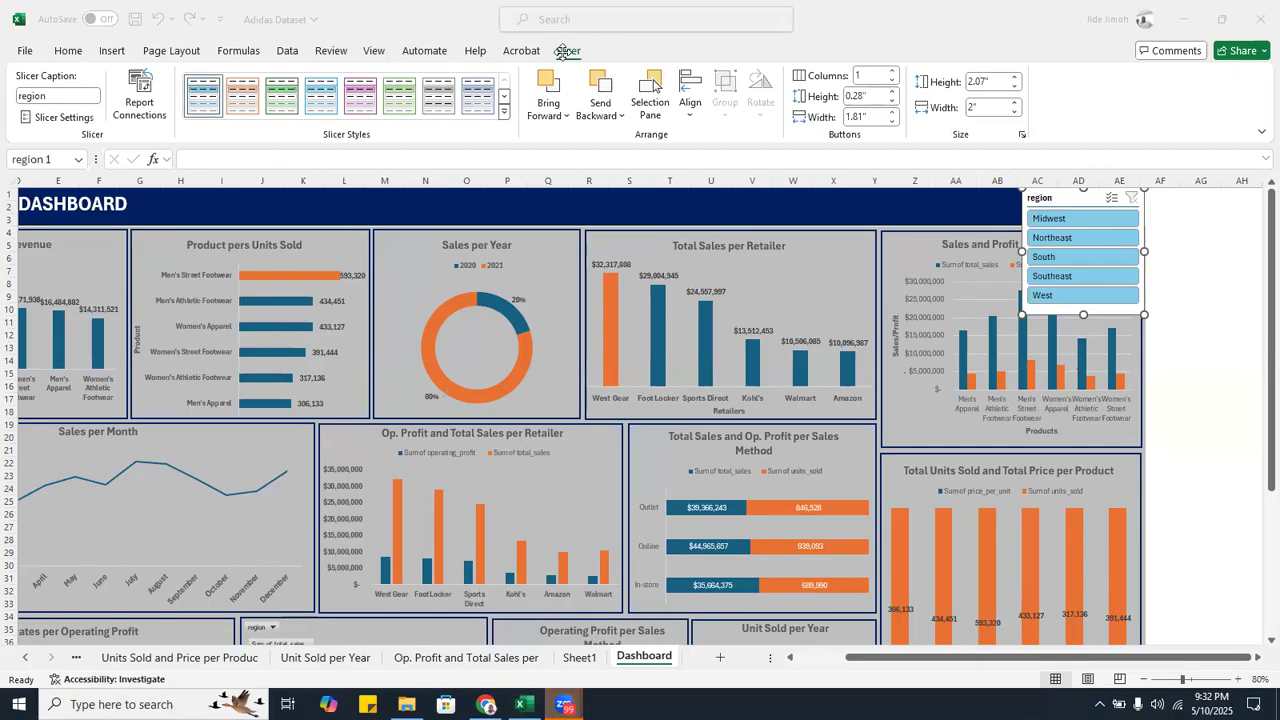
pyautogui.click(893, 72)
pyautogui.click(893, 72)
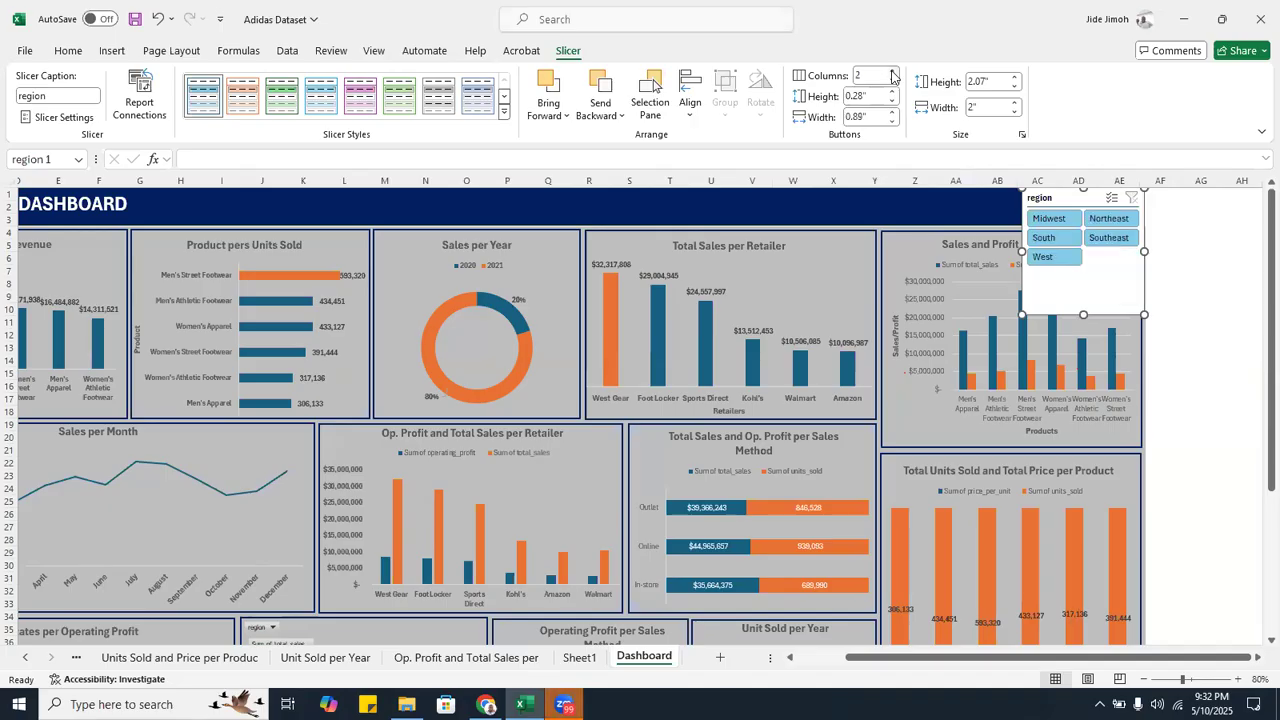
pyautogui.click(893, 72)
pyautogui.click(893, 72)
pyautogui.click(893, 72)
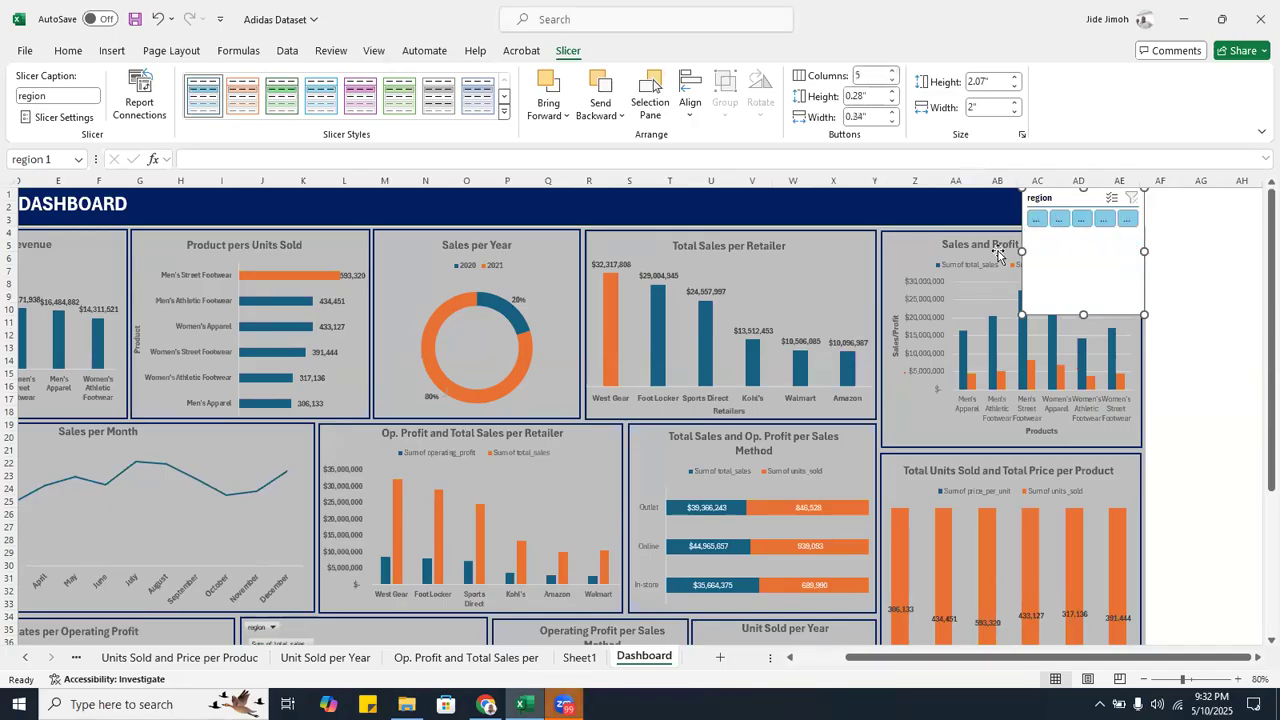
# - Resize the region slicer to about 5.69" wide and 0.72" high so it fits within the title banner
pyautogui.moveTo(1020, 251); pyautogui.dragTo(795, 178)
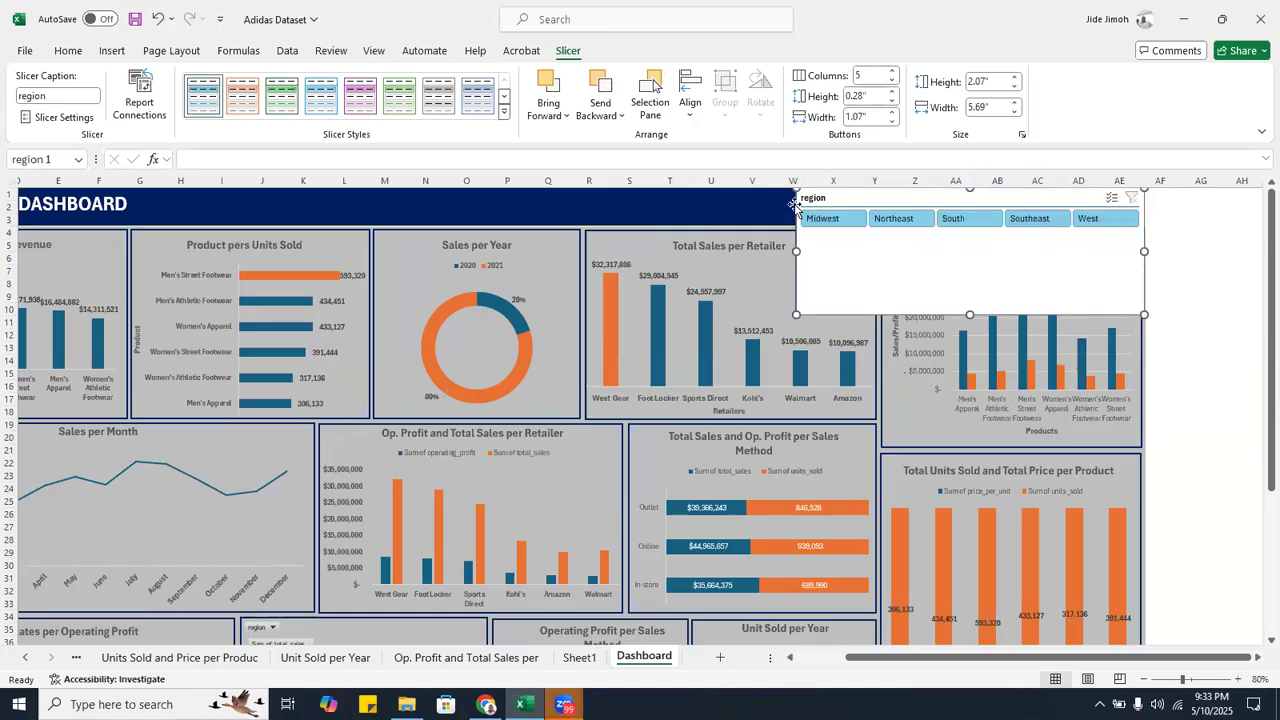
pyautogui.moveTo(969, 311); pyautogui.dragTo(968, 232)
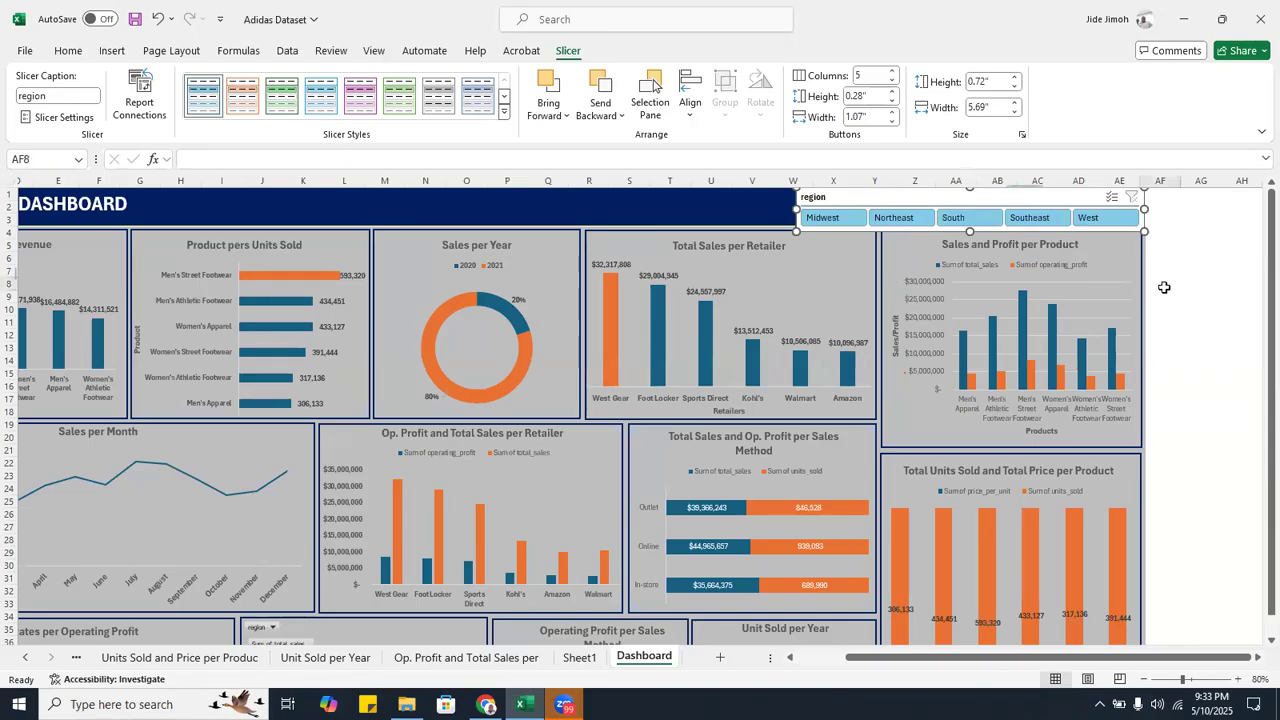
pyautogui.click(1164, 288)
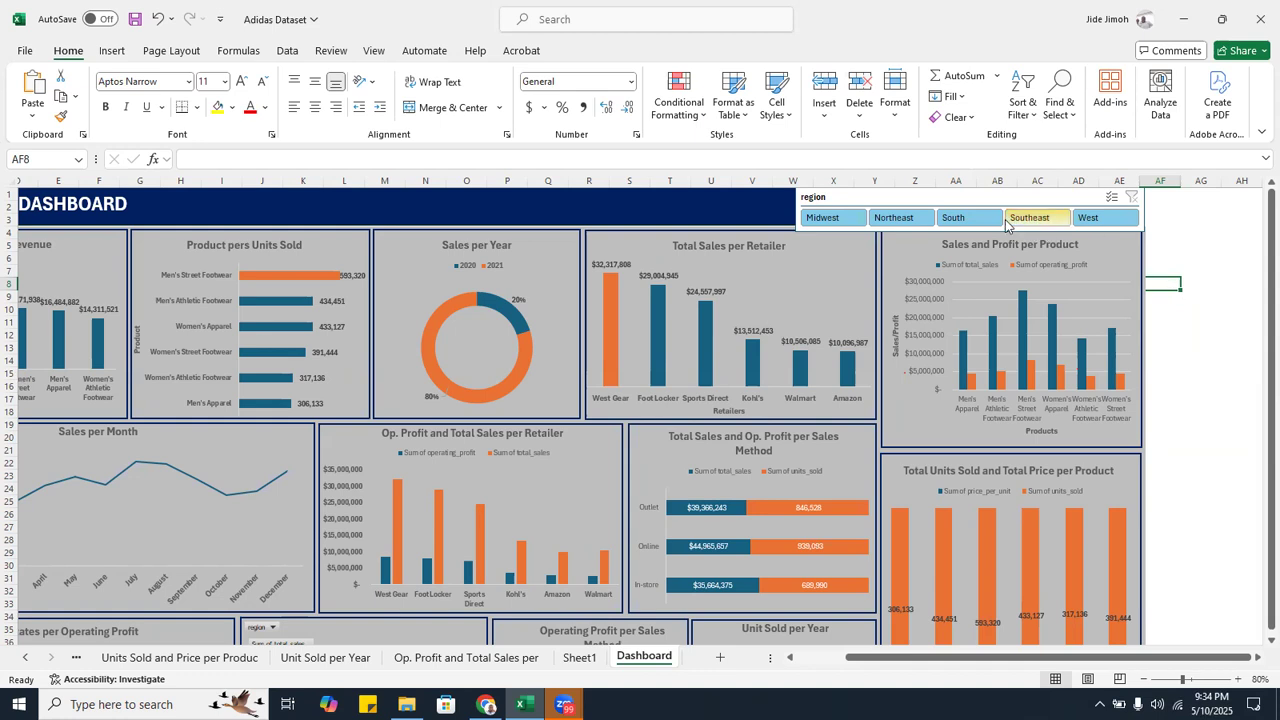
# - Filter the dashboard to the South region and review how the charts respond
pyautogui.click(978, 219)
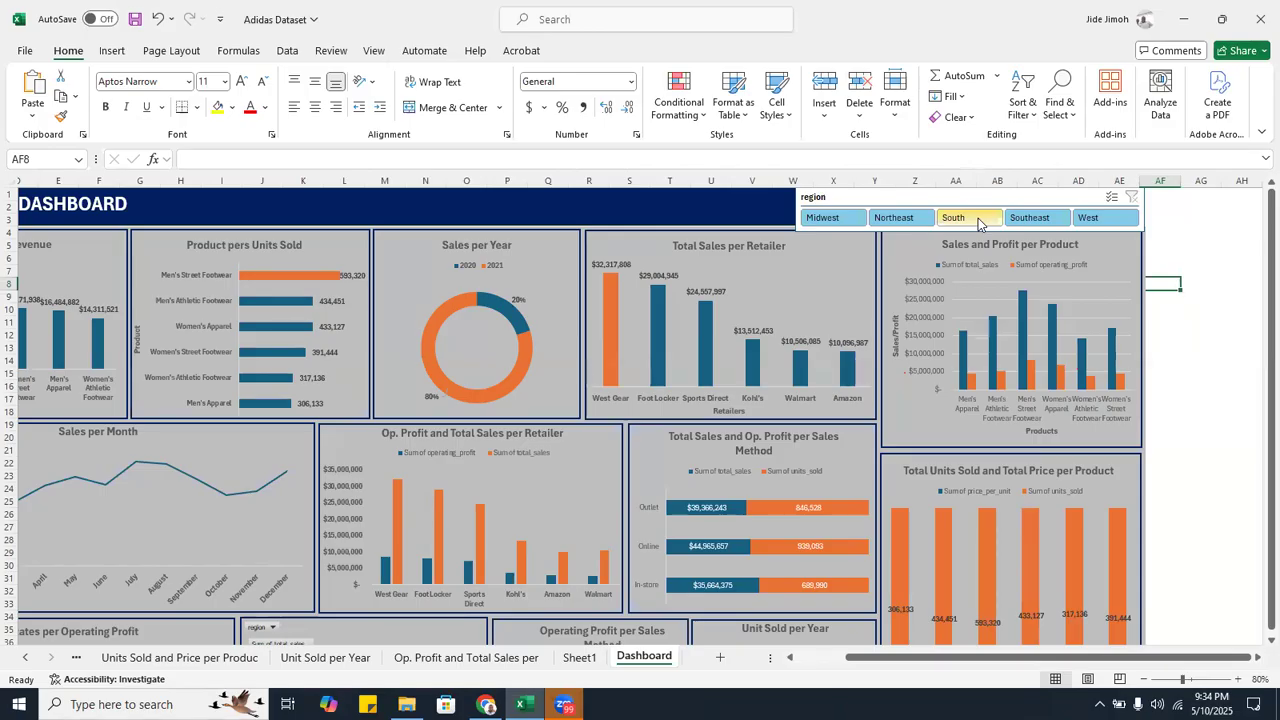
pyautogui.click(978, 224)
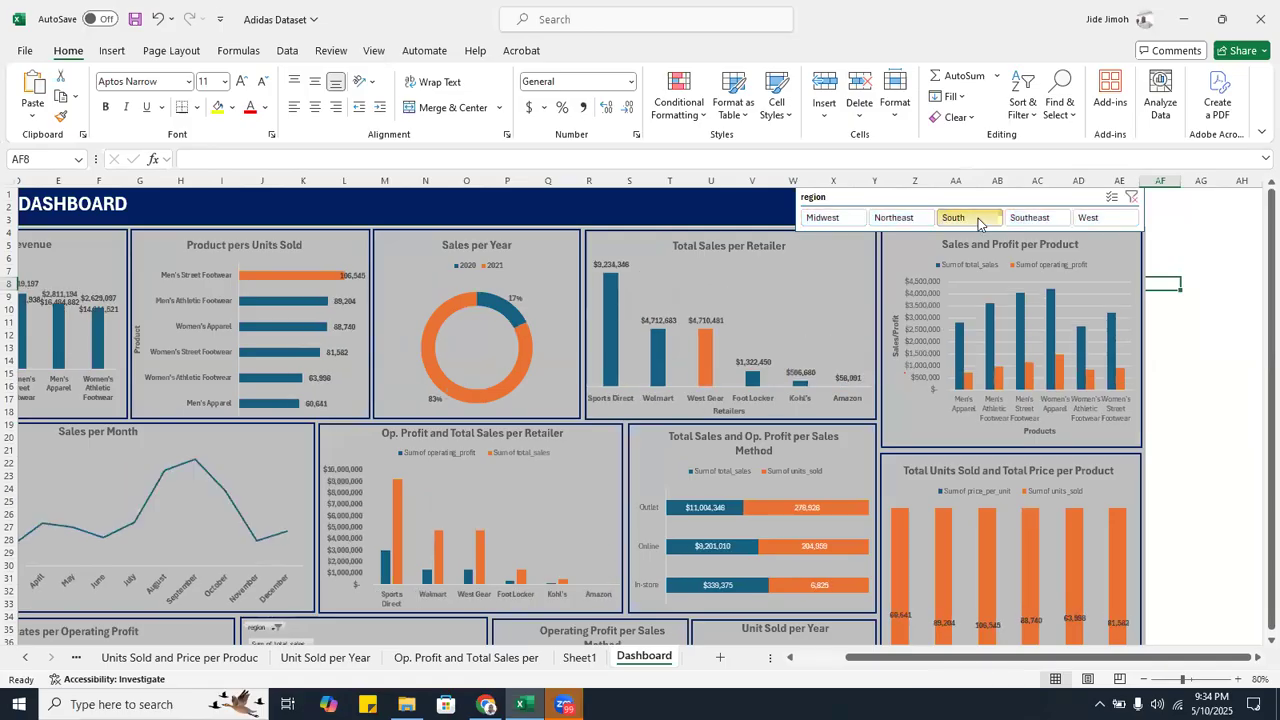
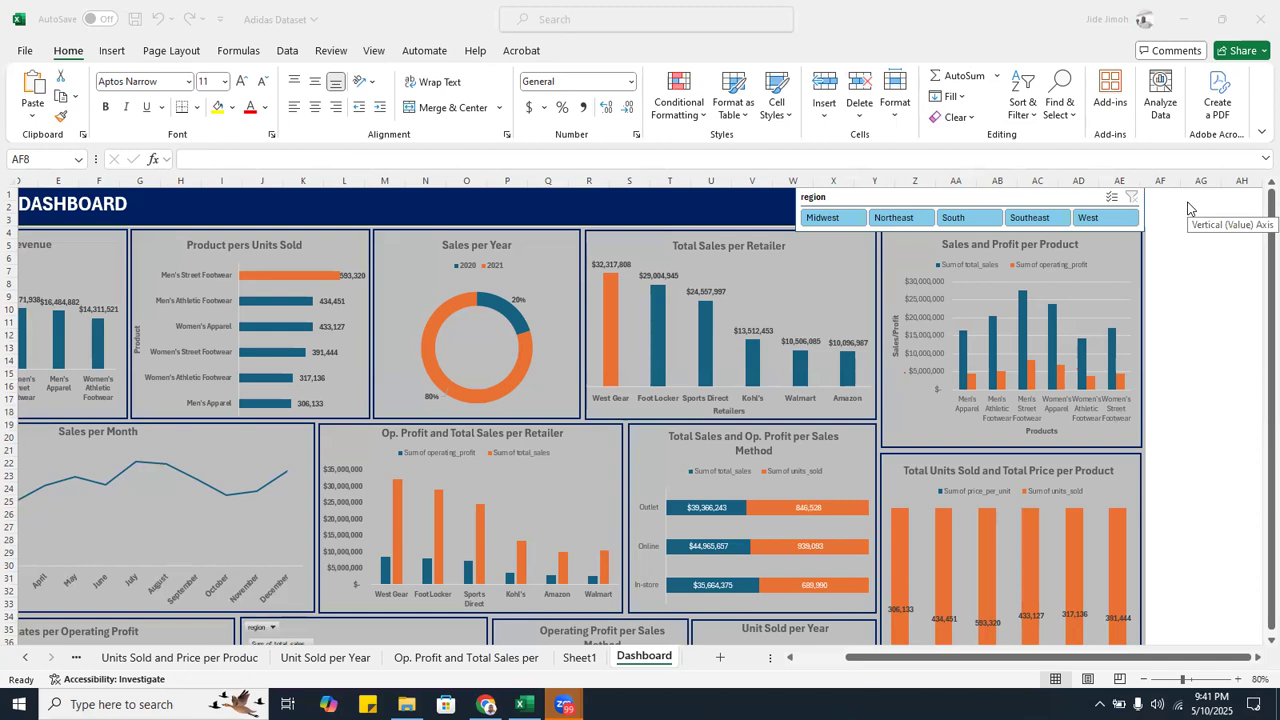
# - Insert a Year slicer from the Op. Profit and Total Sales per Retailer chart and resize it to about 1.73" wide and 1.29" high
pyautogui.click(467, 660)
pyautogui.click(467, 659)
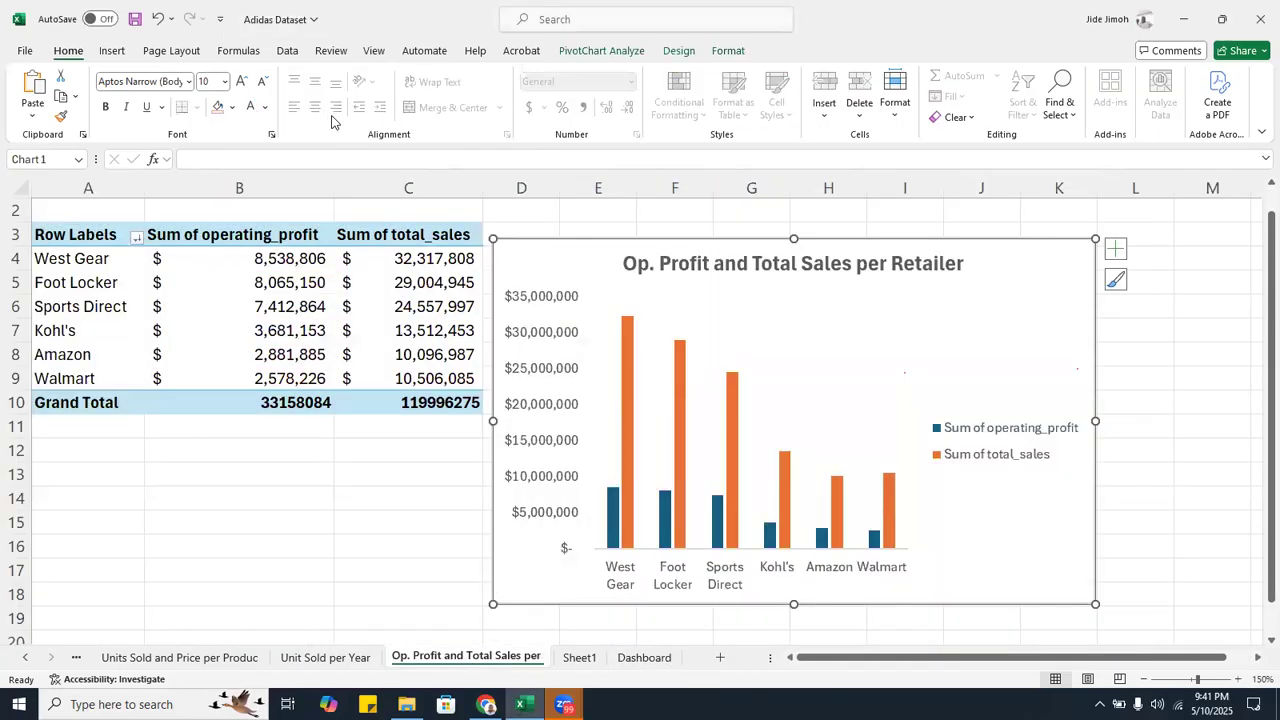
pyautogui.click(622, 50)
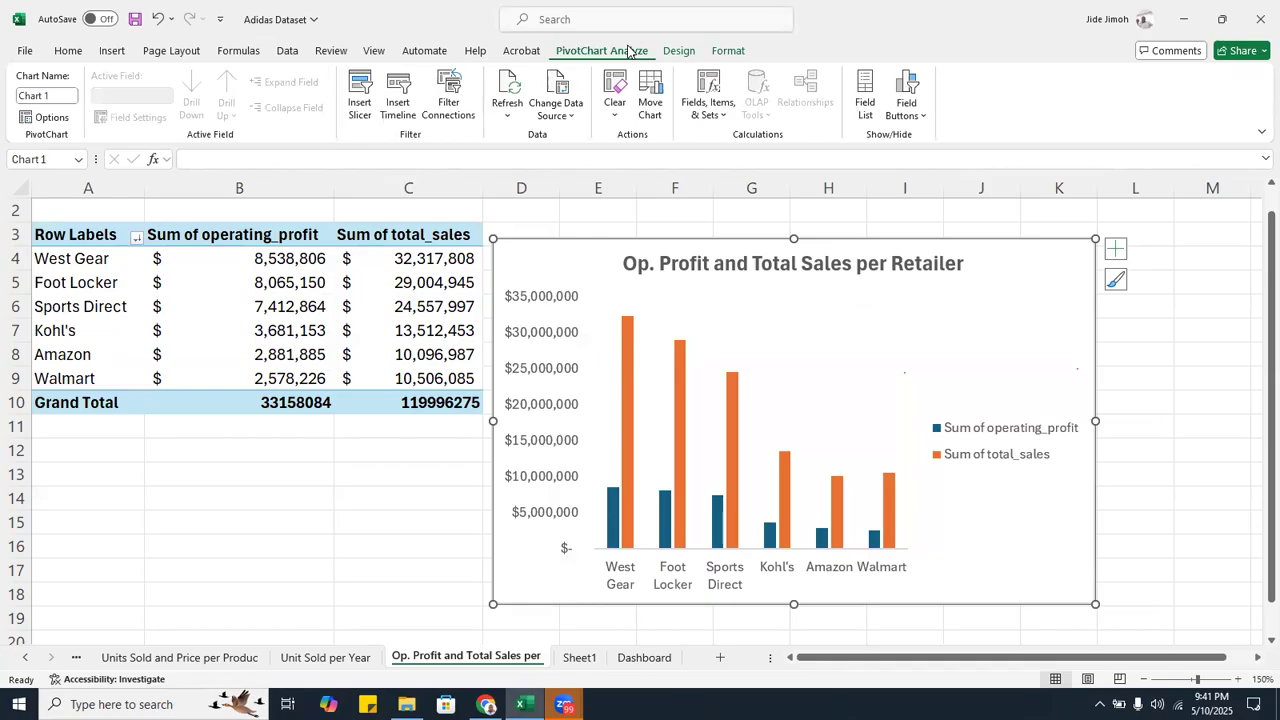
pyautogui.click(358, 95)
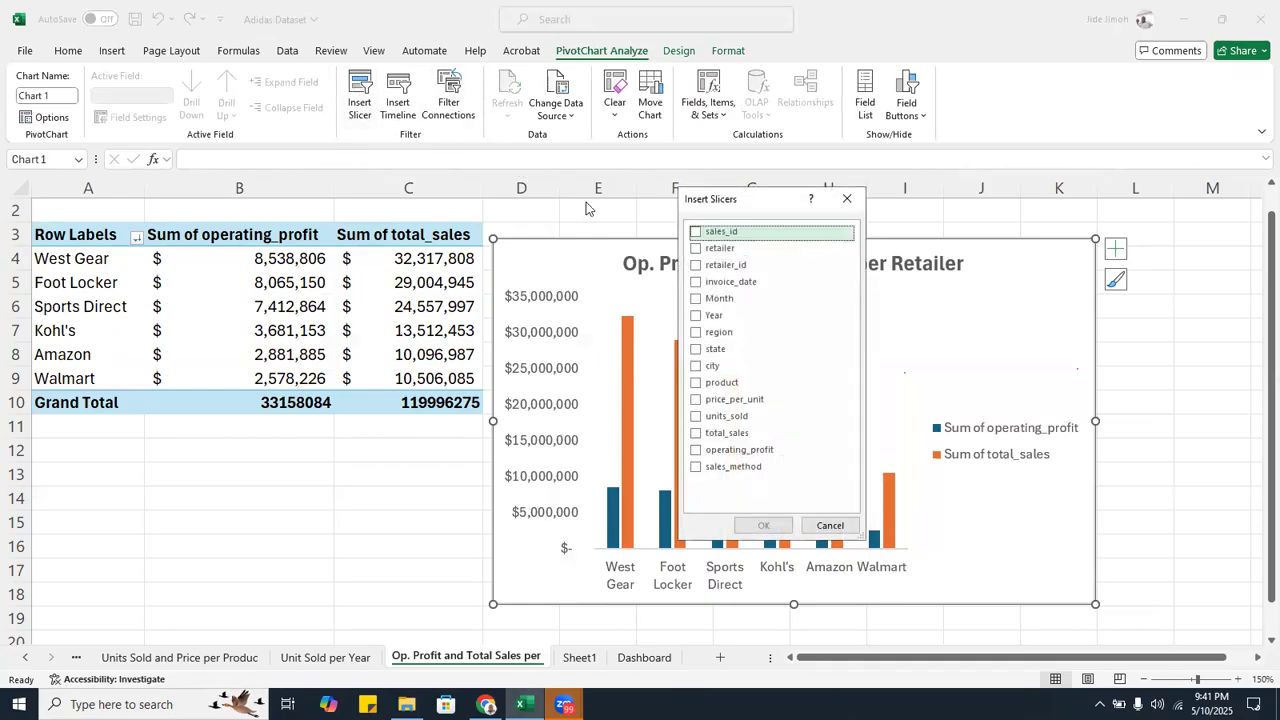
pyautogui.click(696, 316)
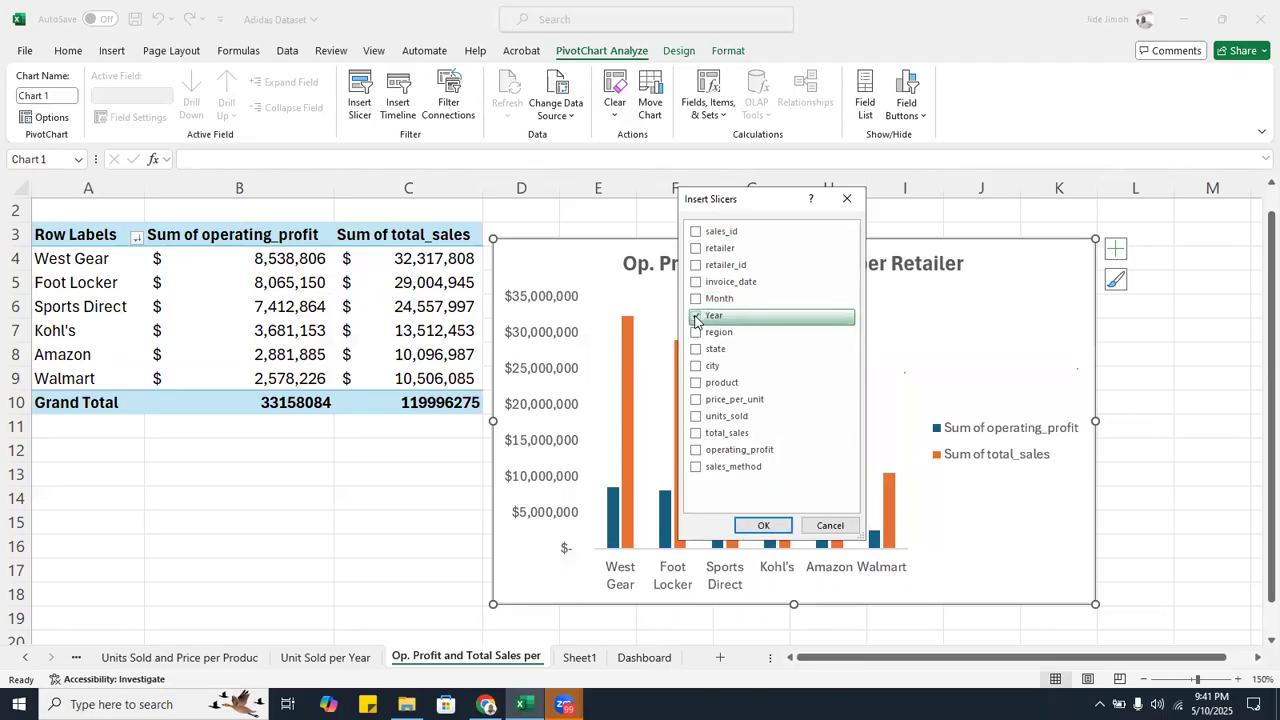
pyautogui.click(765, 525)
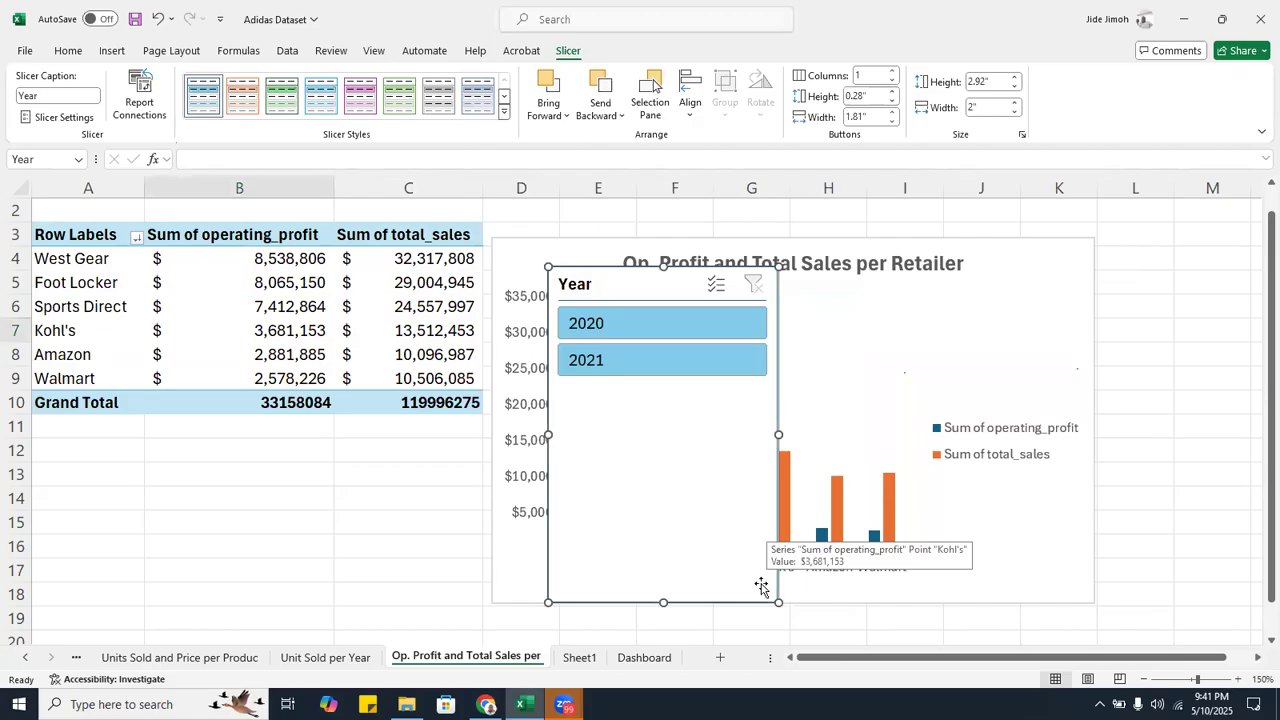
pyautogui.moveTo(778, 603); pyautogui.dragTo(747, 415)
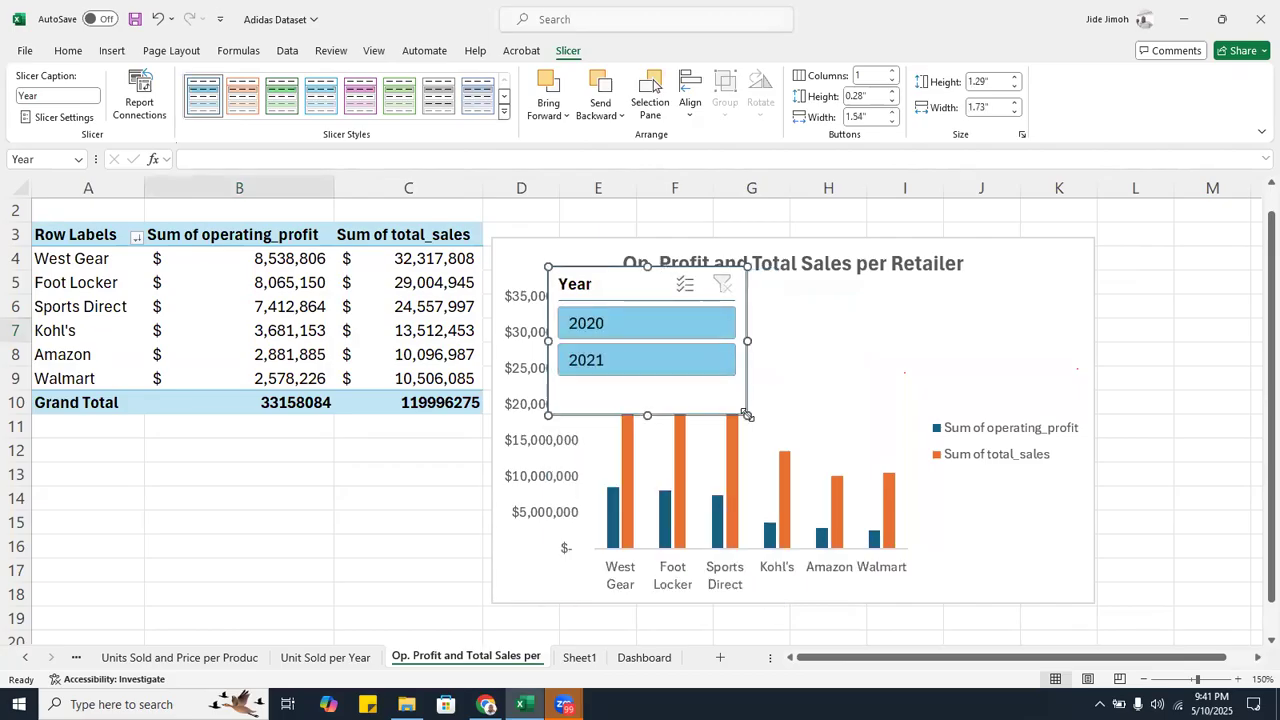
# - Connect the Year slicer to all the listed pivot tables through its report connections
pyautogui.rightClick(647, 292)
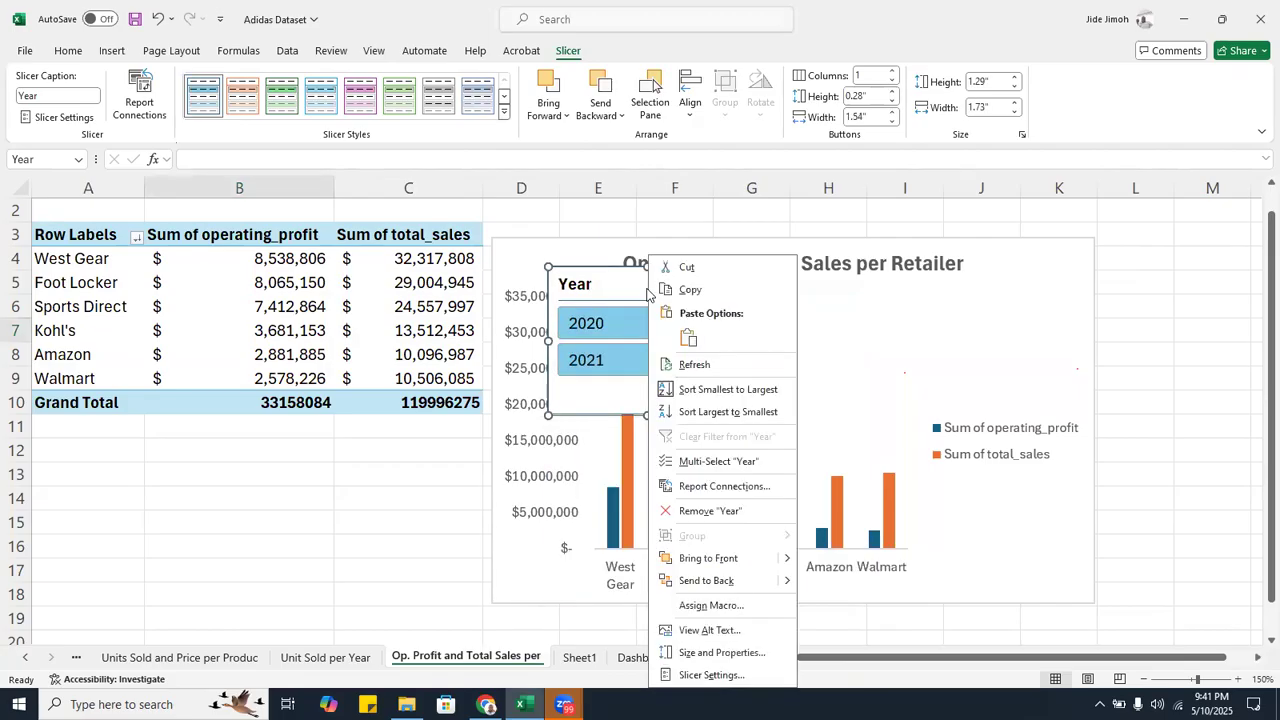
pyautogui.click(746, 489)
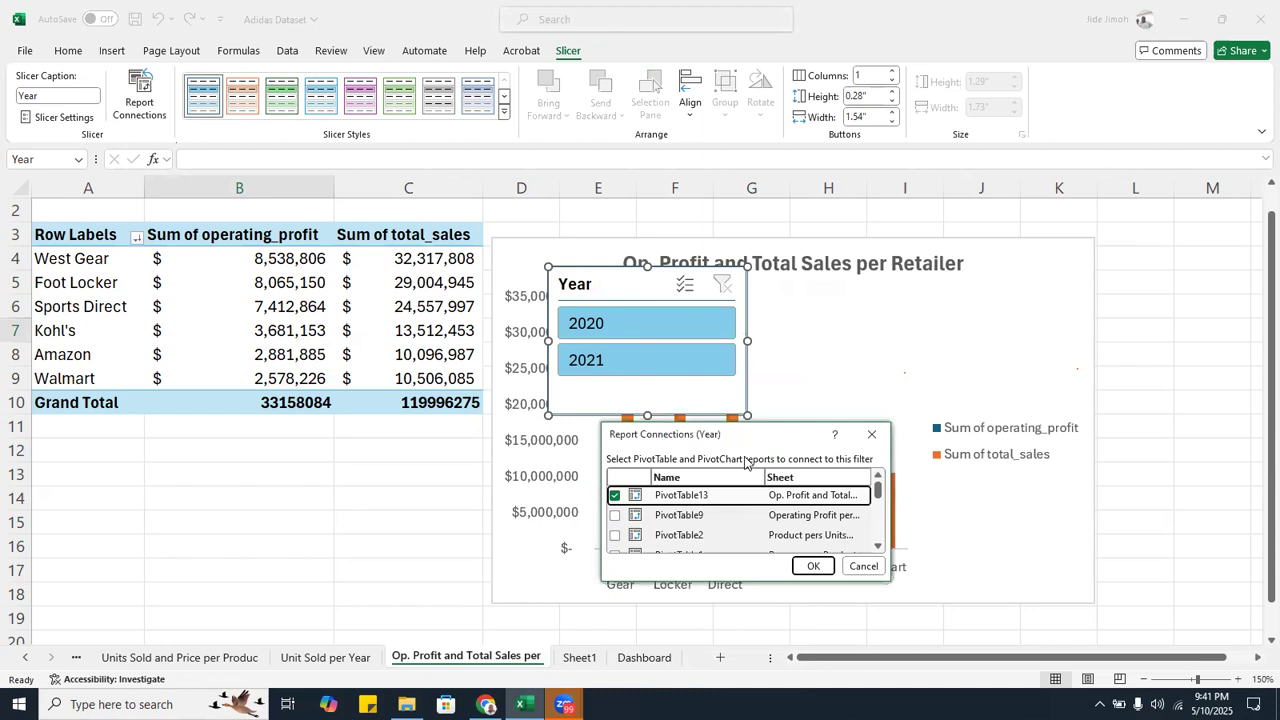
pyautogui.moveTo(751, 441); pyautogui.dragTo(441, 267)
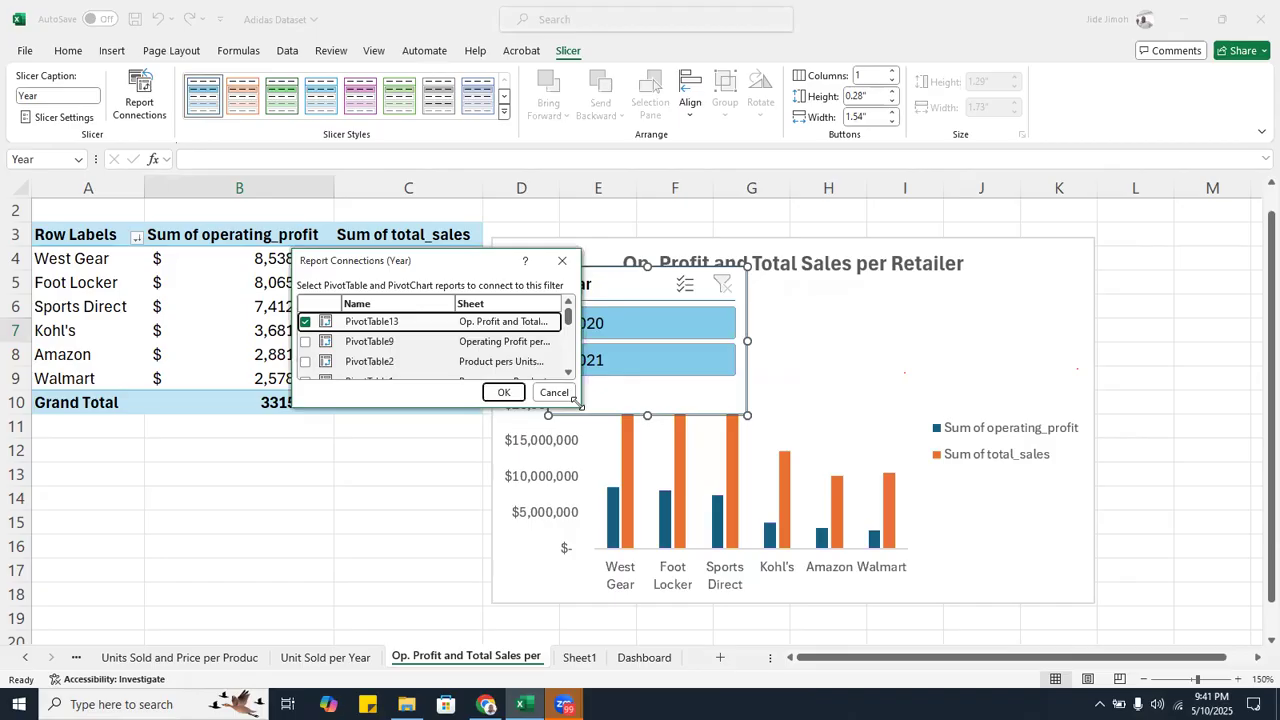
pyautogui.moveTo(578, 402); pyautogui.dragTo(895, 655)
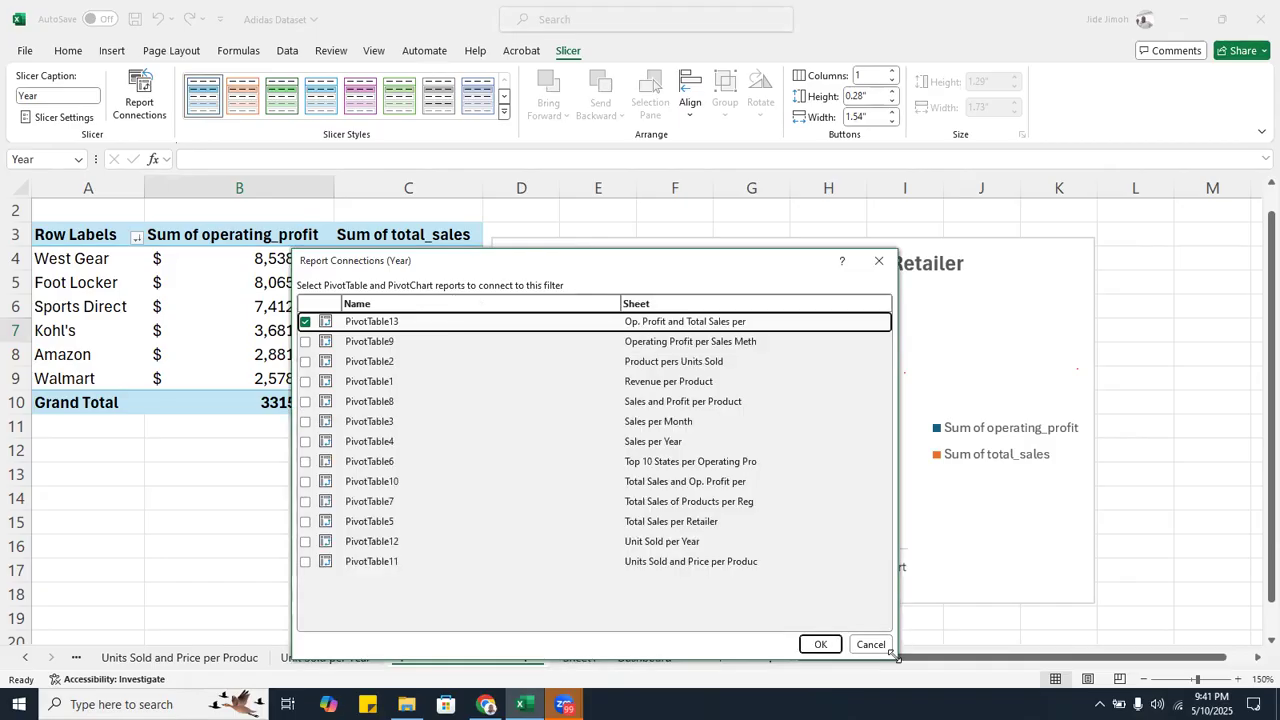
pyautogui.click(305, 342)
pyautogui.click(305, 361)
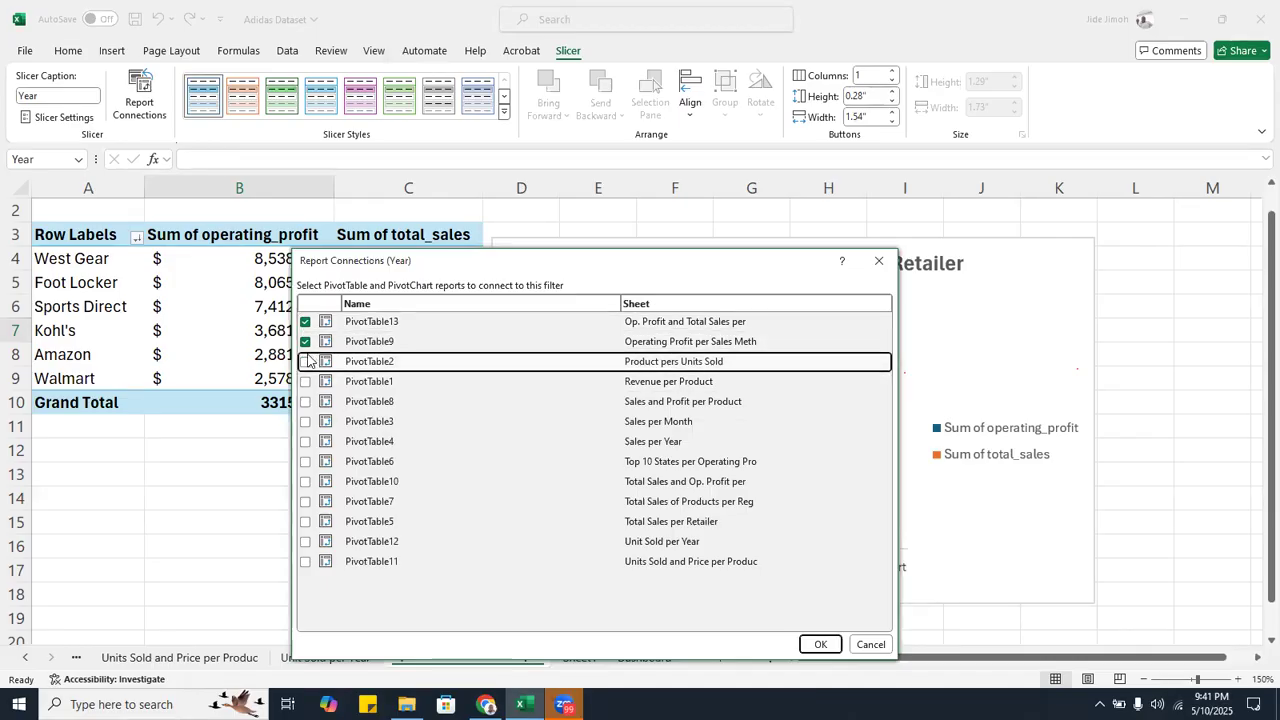
pyautogui.click(305, 381)
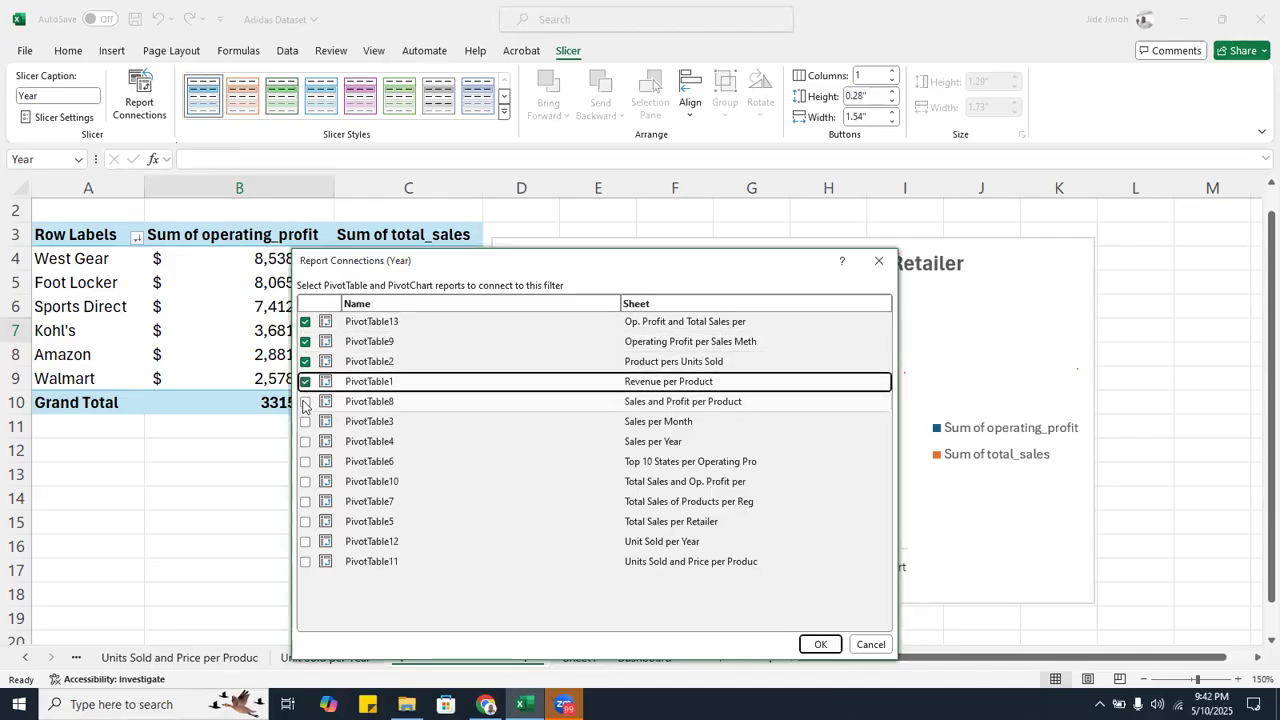
pyautogui.click(305, 401)
pyautogui.click(305, 421)
pyautogui.click(305, 441)
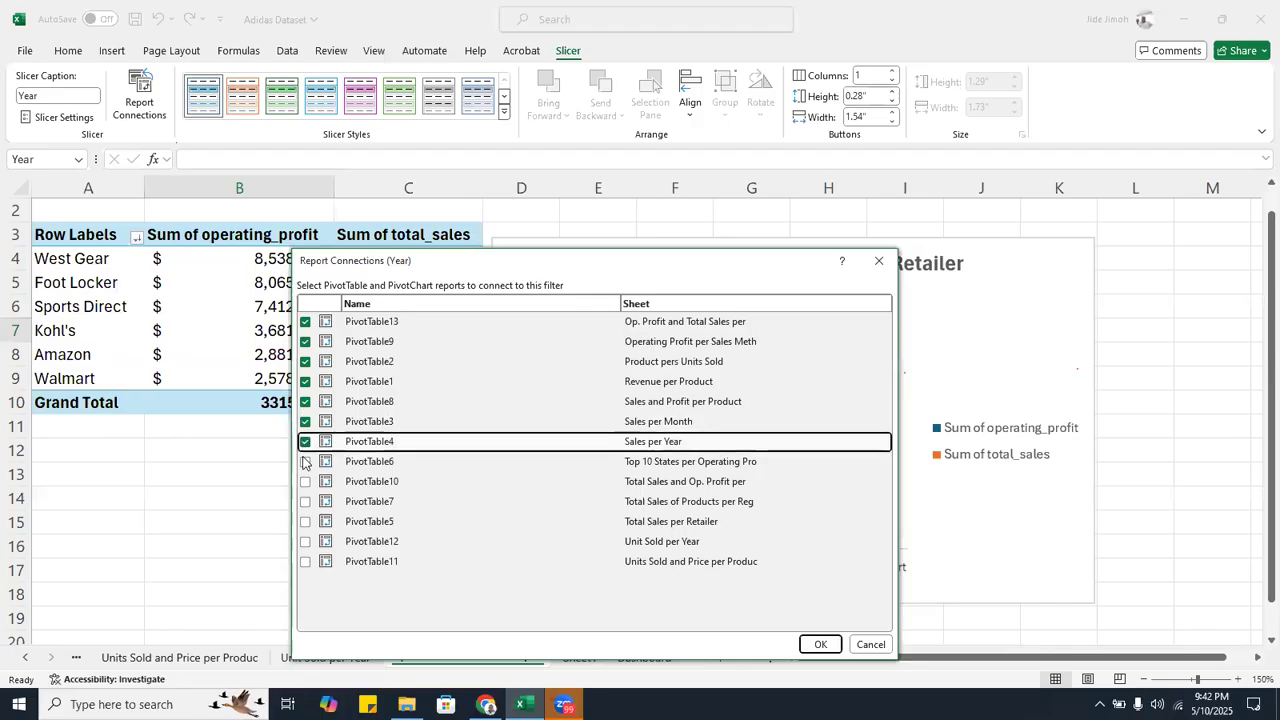
pyautogui.click(305, 461)
pyautogui.click(305, 481)
pyautogui.click(305, 501)
pyautogui.click(305, 521)
pyautogui.click(305, 541)
pyautogui.click(305, 561)
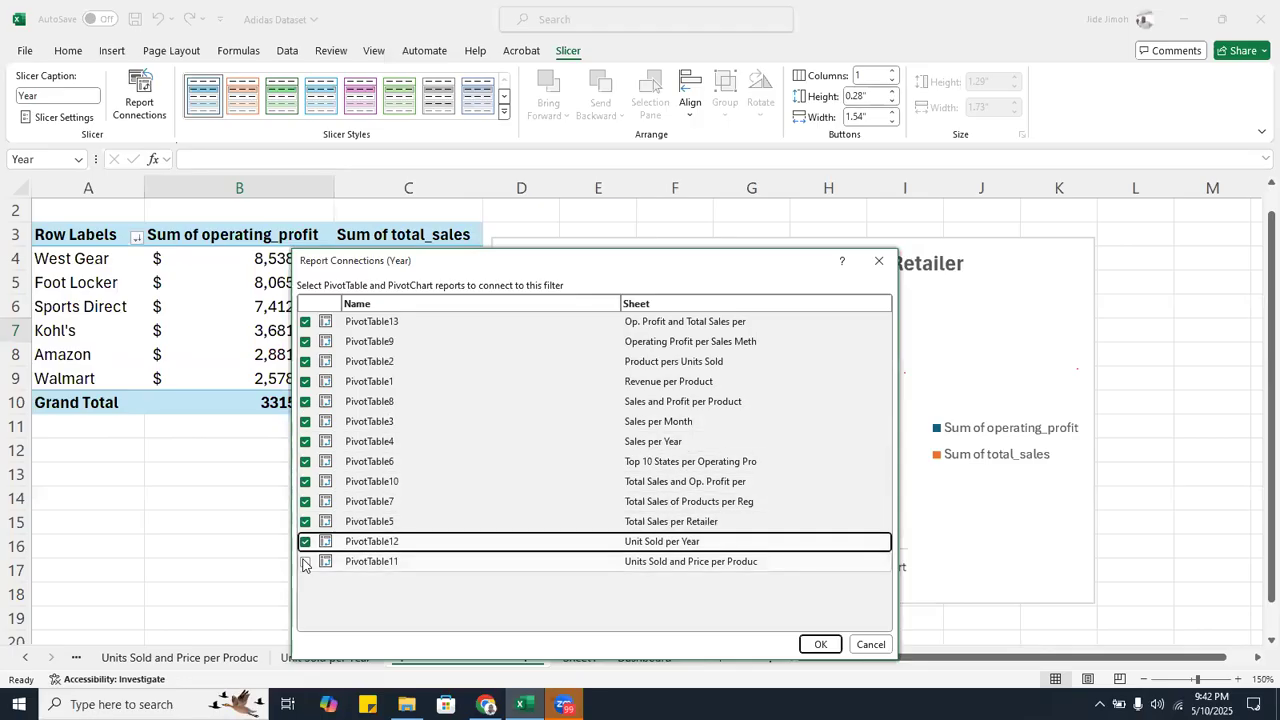
pyautogui.click(820, 645)
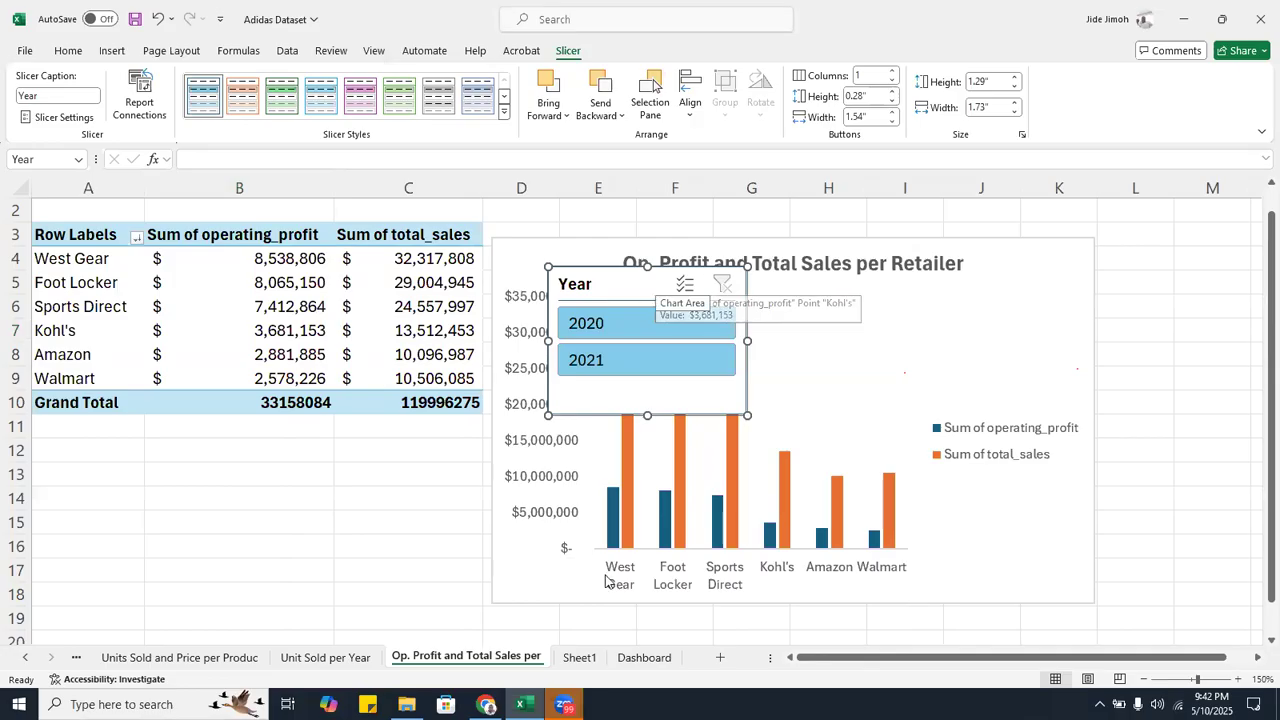
# - Paste a copy of the Year slicer onto the Dashboard sheet and place it in the title banner beside the region slicer
pyautogui.click(646, 657)
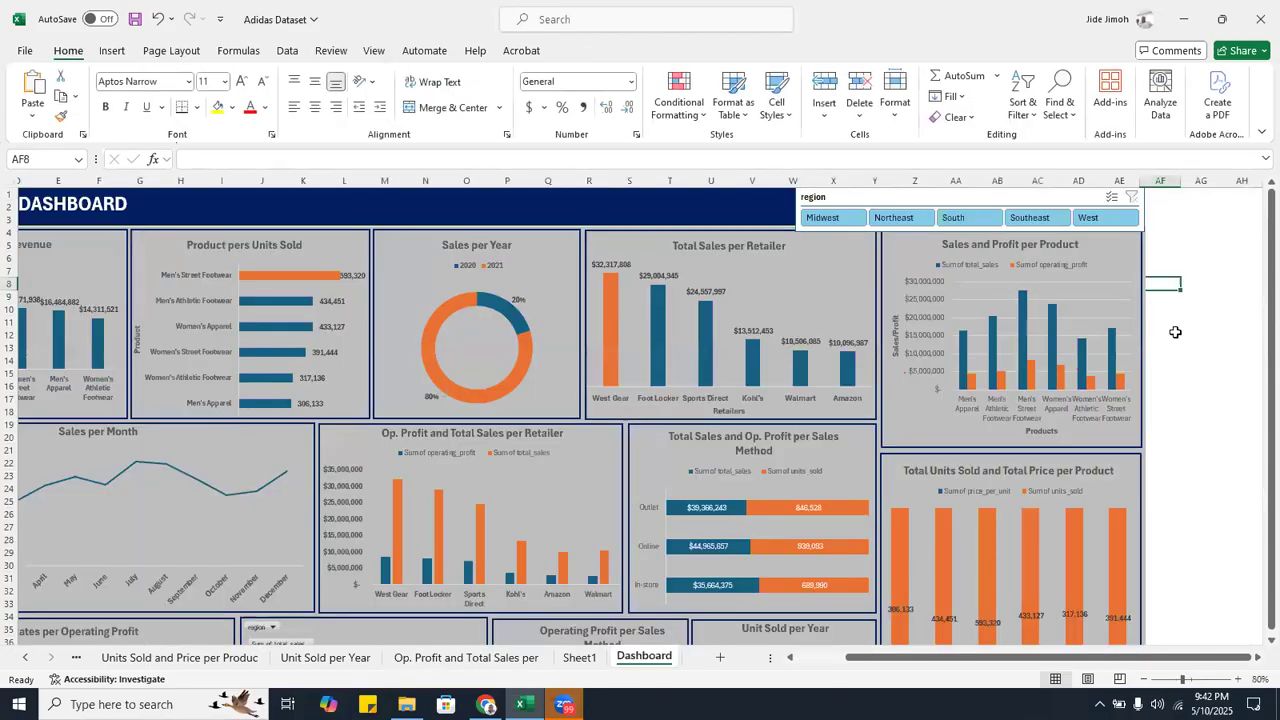
pyautogui.hotkey('ctrl', 'v')
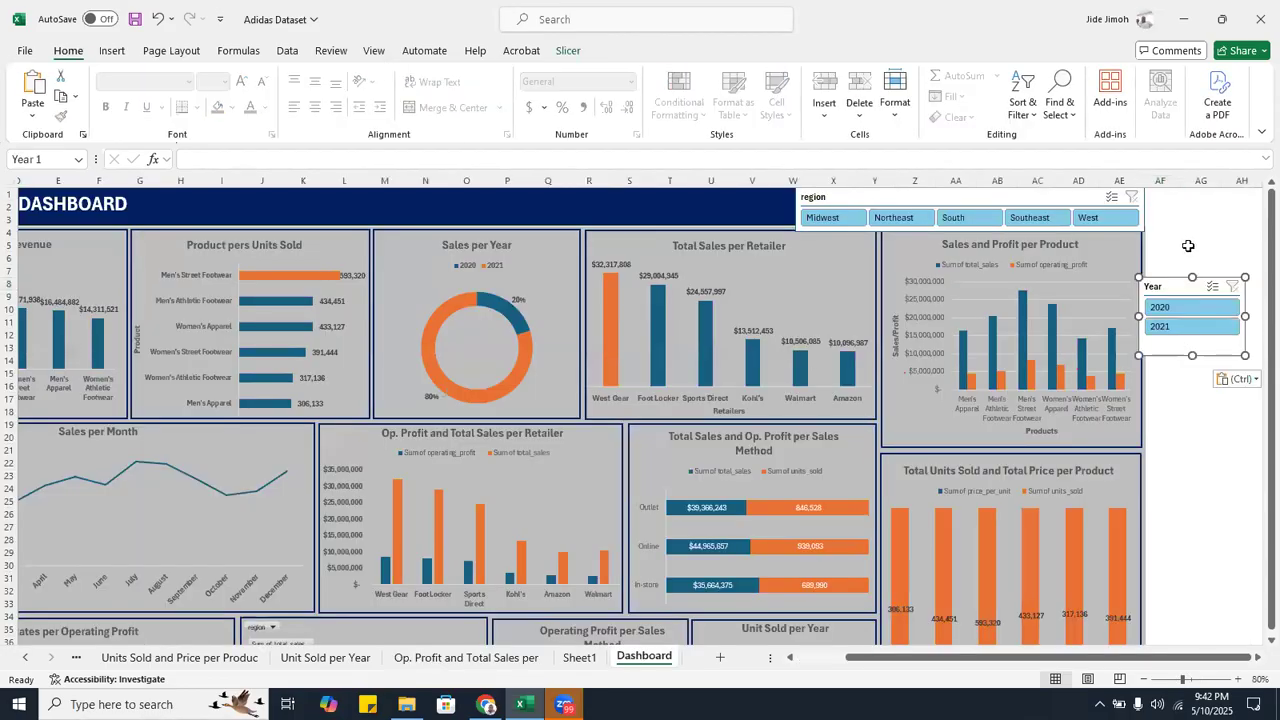
pyautogui.moveTo(1172, 286); pyautogui.dragTo(711, 199)
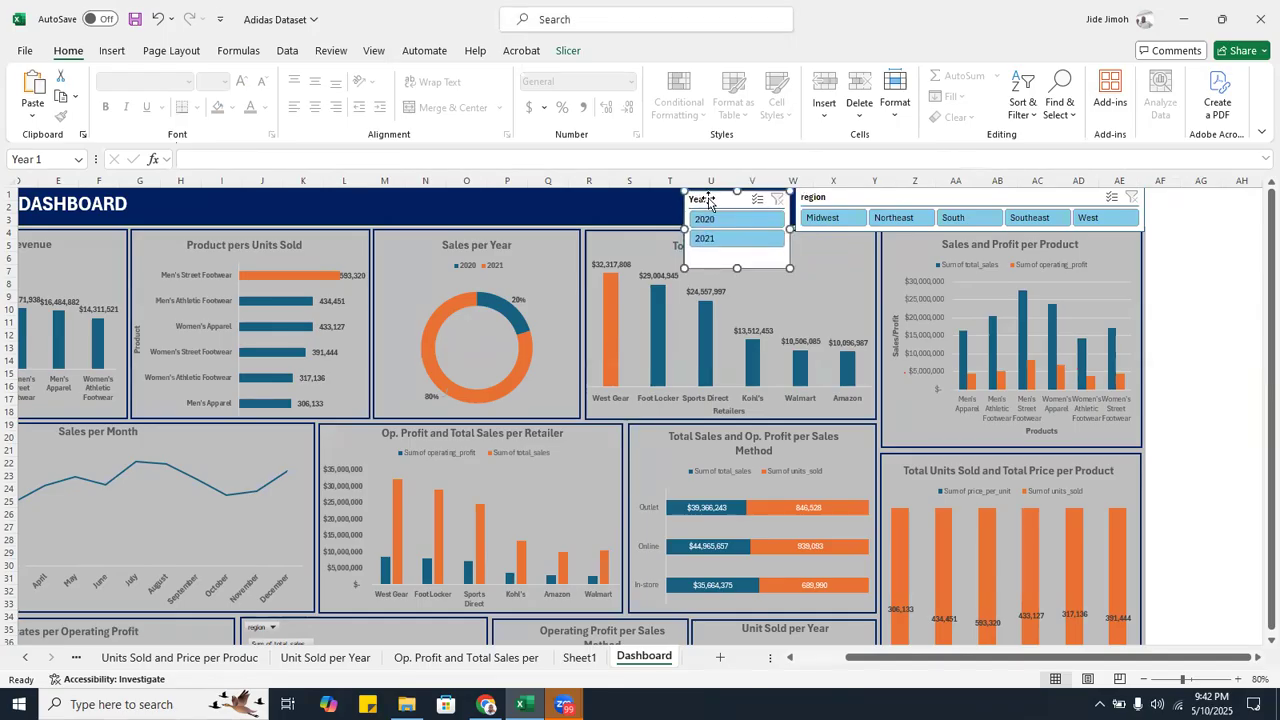
# - Arrange the dashboard's Year slicer in 2 columns and reduce its height to about 0.68" so it fits the title banner
pyautogui.click(567, 50)
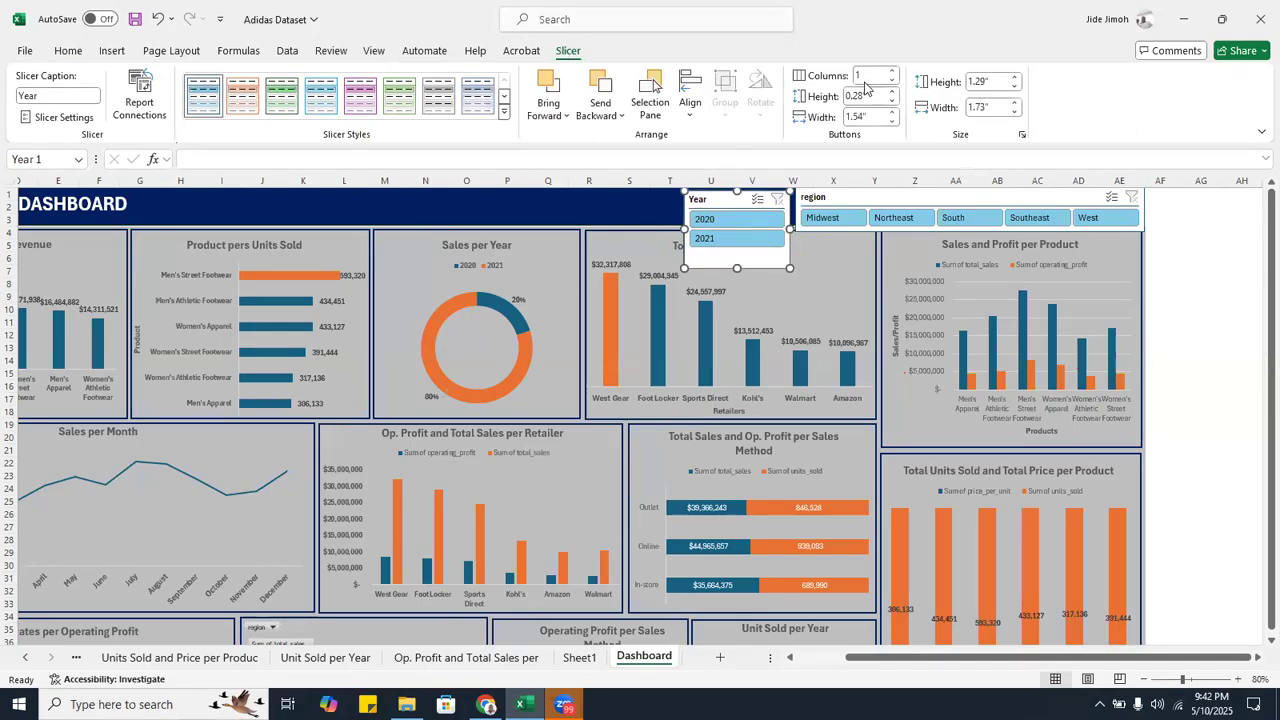
pyautogui.click(893, 76)
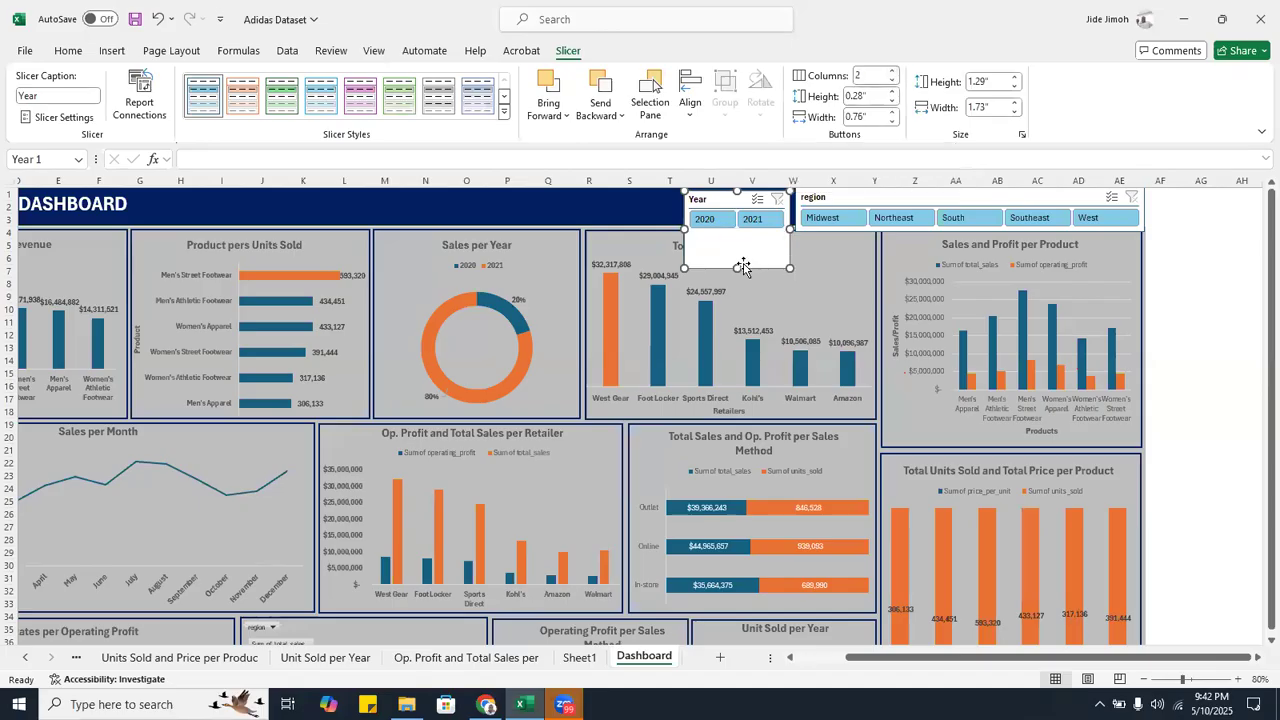
pyautogui.moveTo(737, 268); pyautogui.dragTo(748, 231)
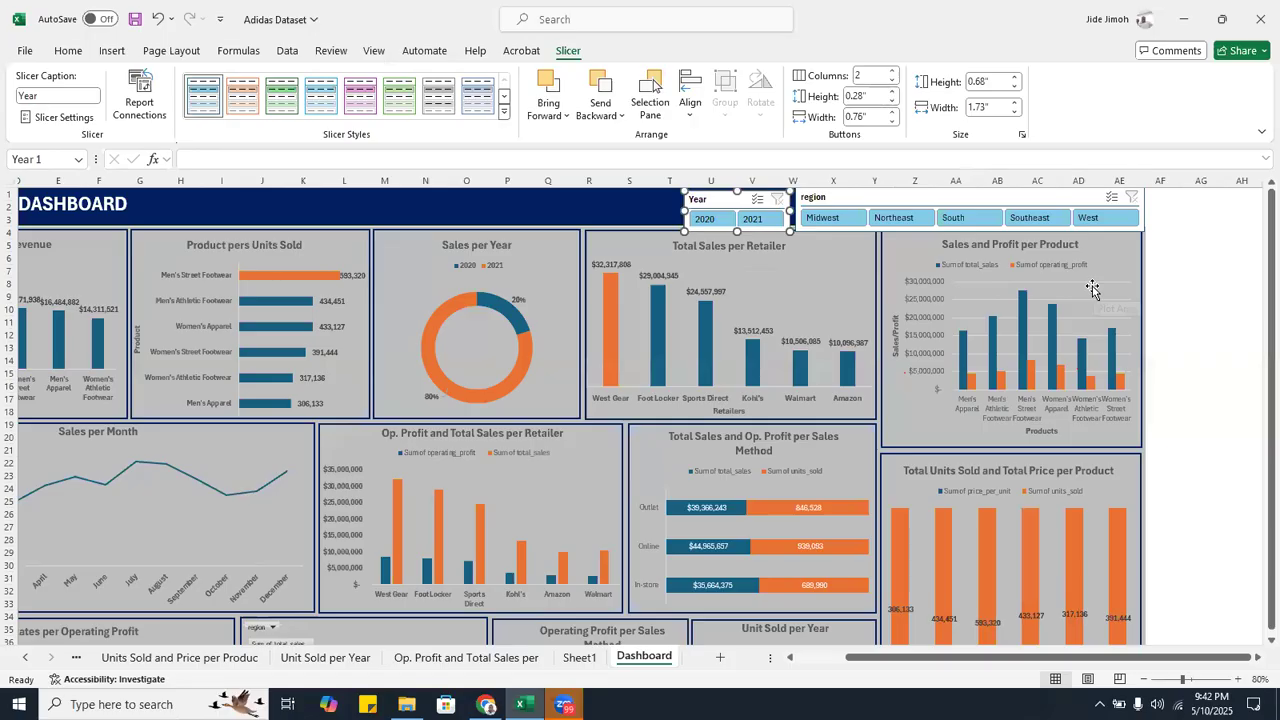
pyautogui.click(1178, 288)
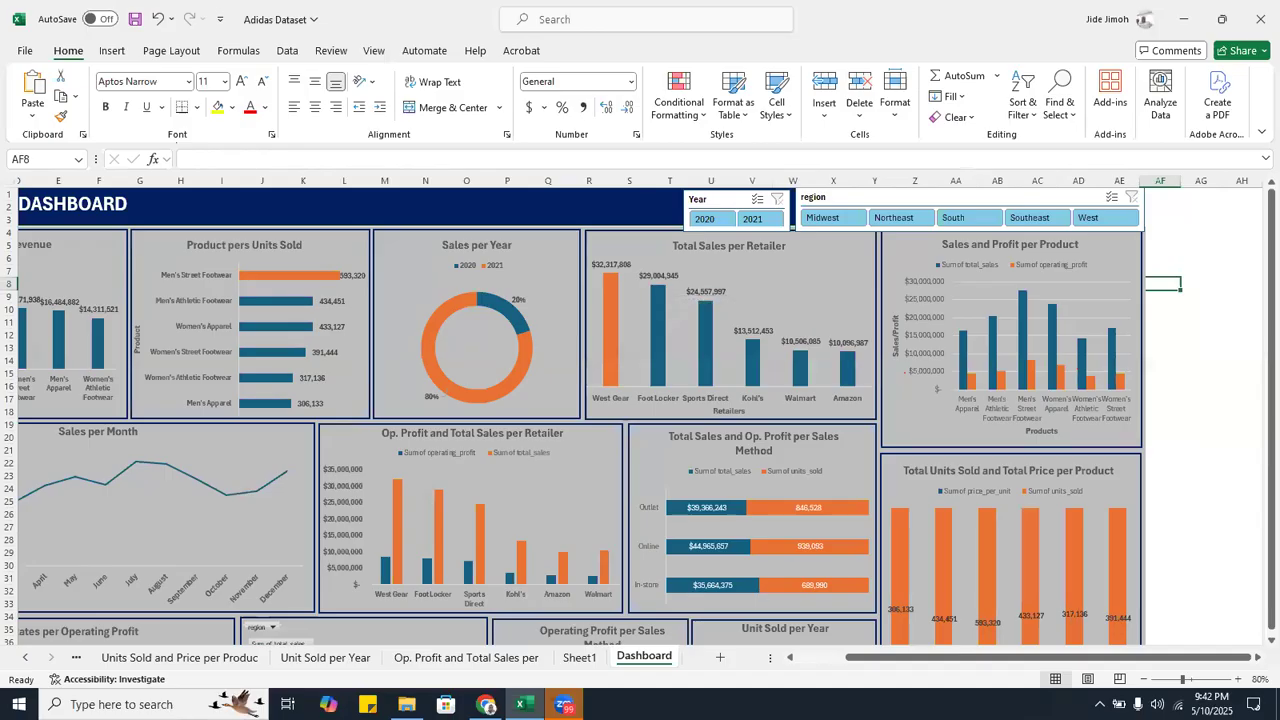
# - Filter the dashboard to the South region and the year 2021, review the charts' response, and clear both slicer filters
pyautogui.moveTo(925, 664); pyautogui.dragTo(864, 657)
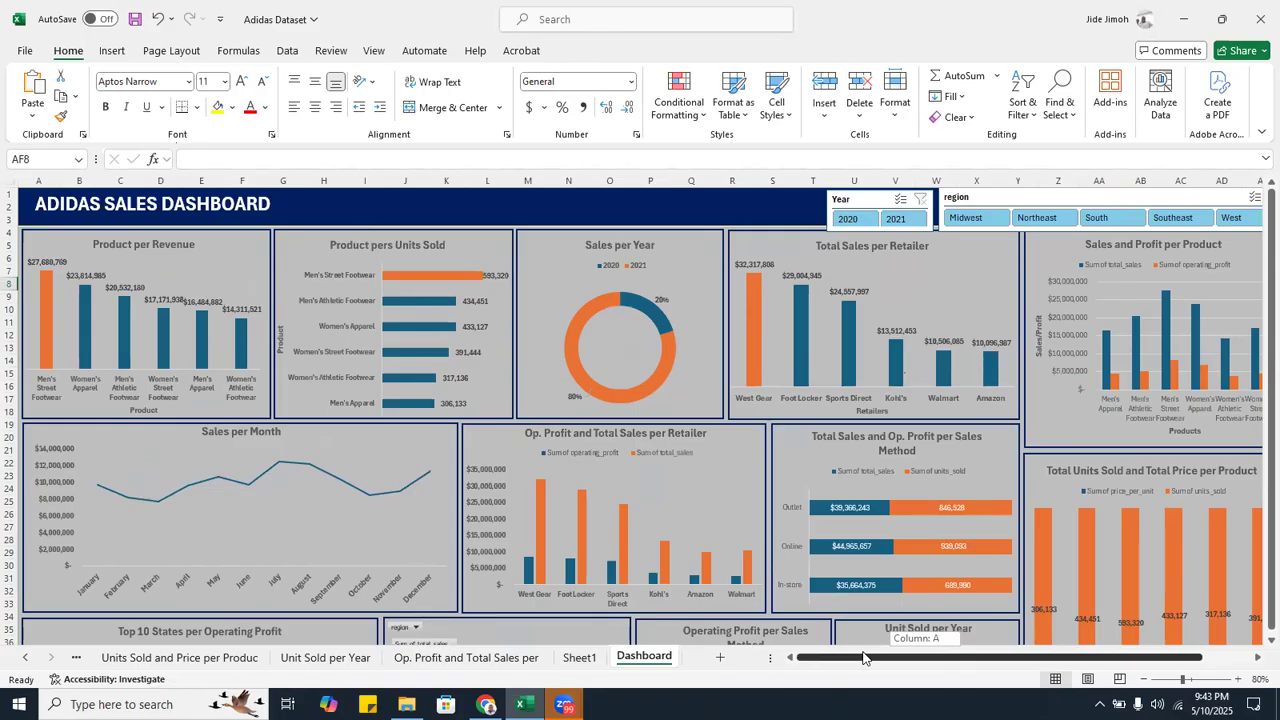
pyautogui.moveTo(864, 657); pyautogui.dragTo(1174, 270)
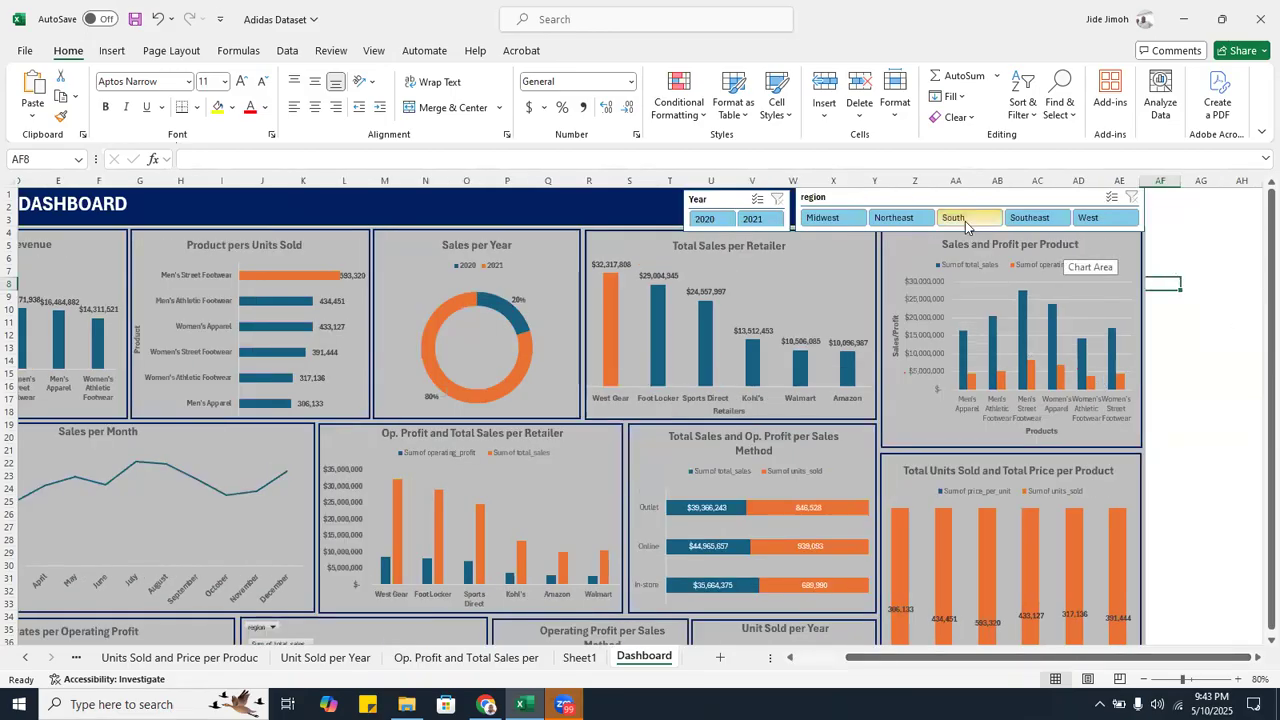
pyautogui.click(965, 221)
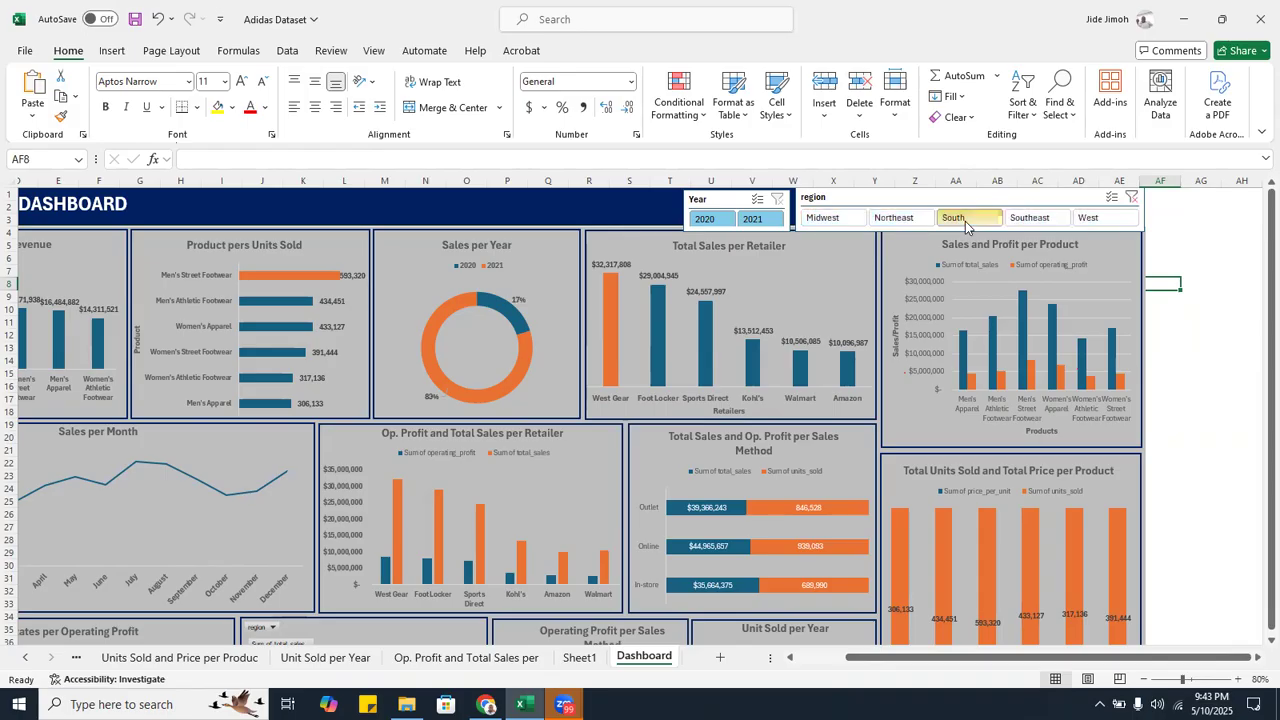
pyautogui.click(767, 226)
pyautogui.click(767, 226)
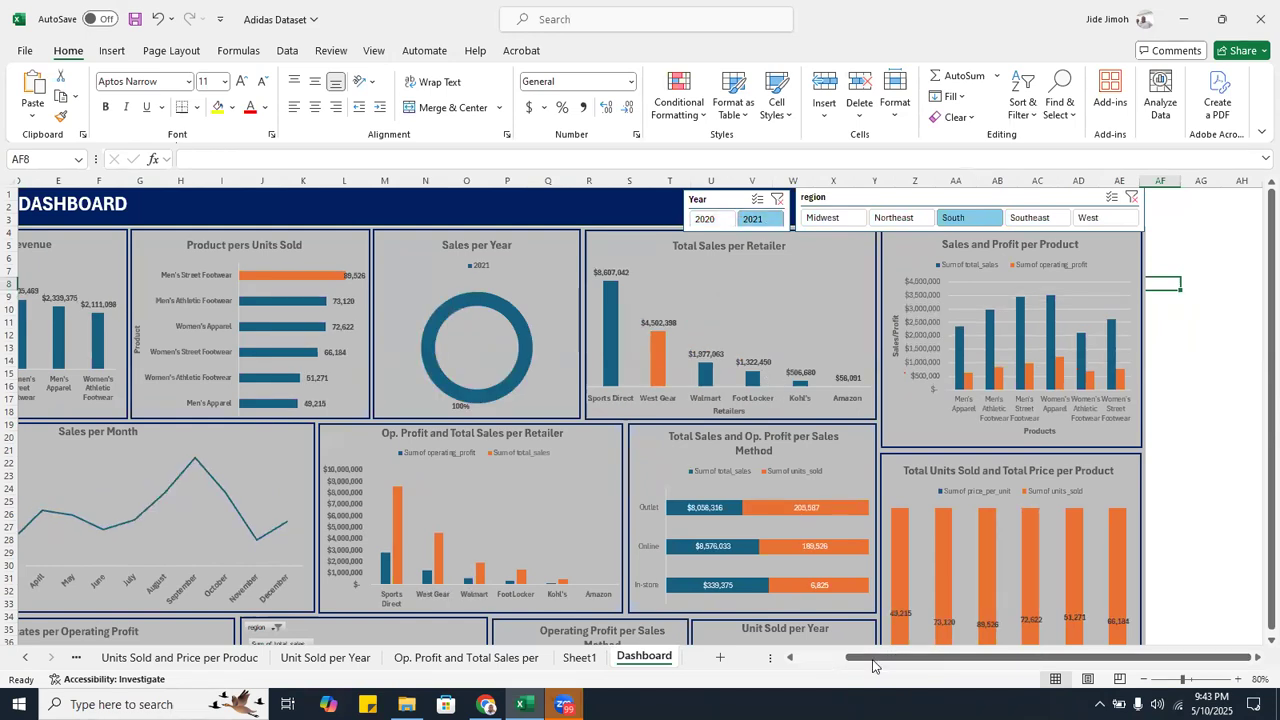
pyautogui.moveTo(898, 660); pyautogui.dragTo(812, 650)
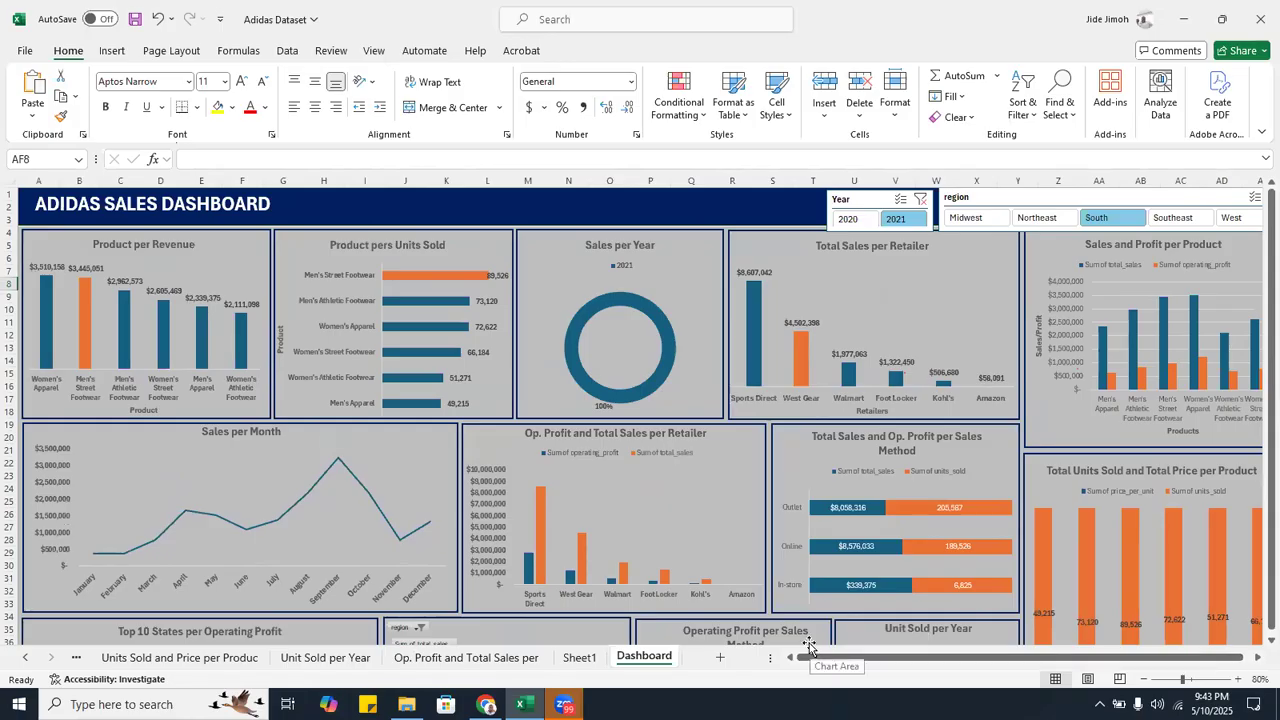
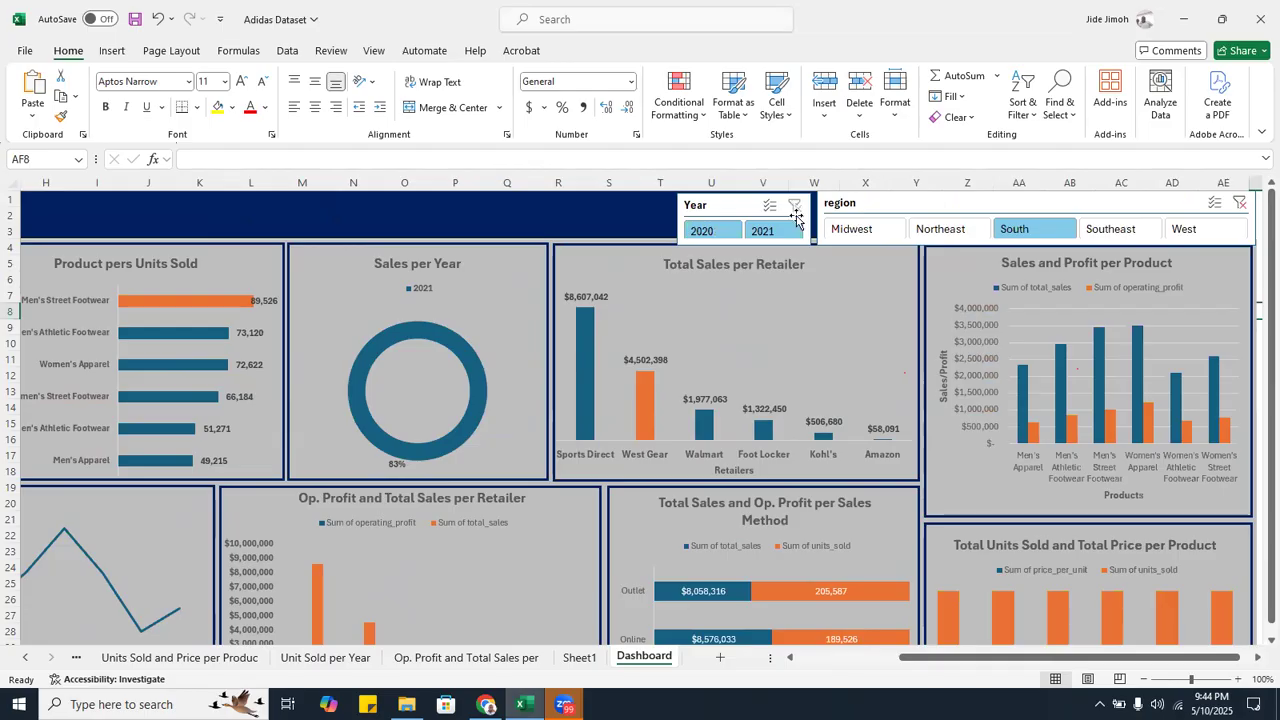
pyautogui.click(1240, 204)
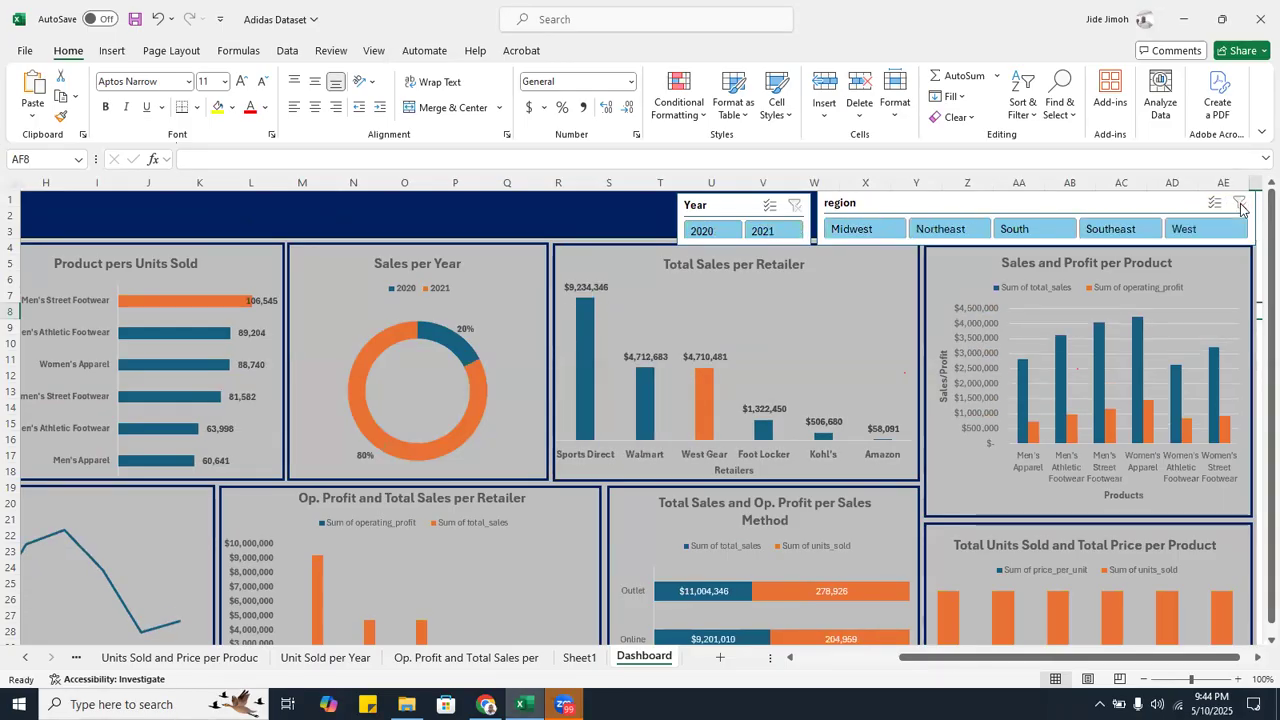
# - Review the overall dashboard layout with all charts and both slicers in view
pyautogui.click(1144, 679)
pyautogui.click(1144, 679)
pyautogui.click(1144, 679)
pyautogui.click(1144, 679)
pyautogui.click(1144, 679)
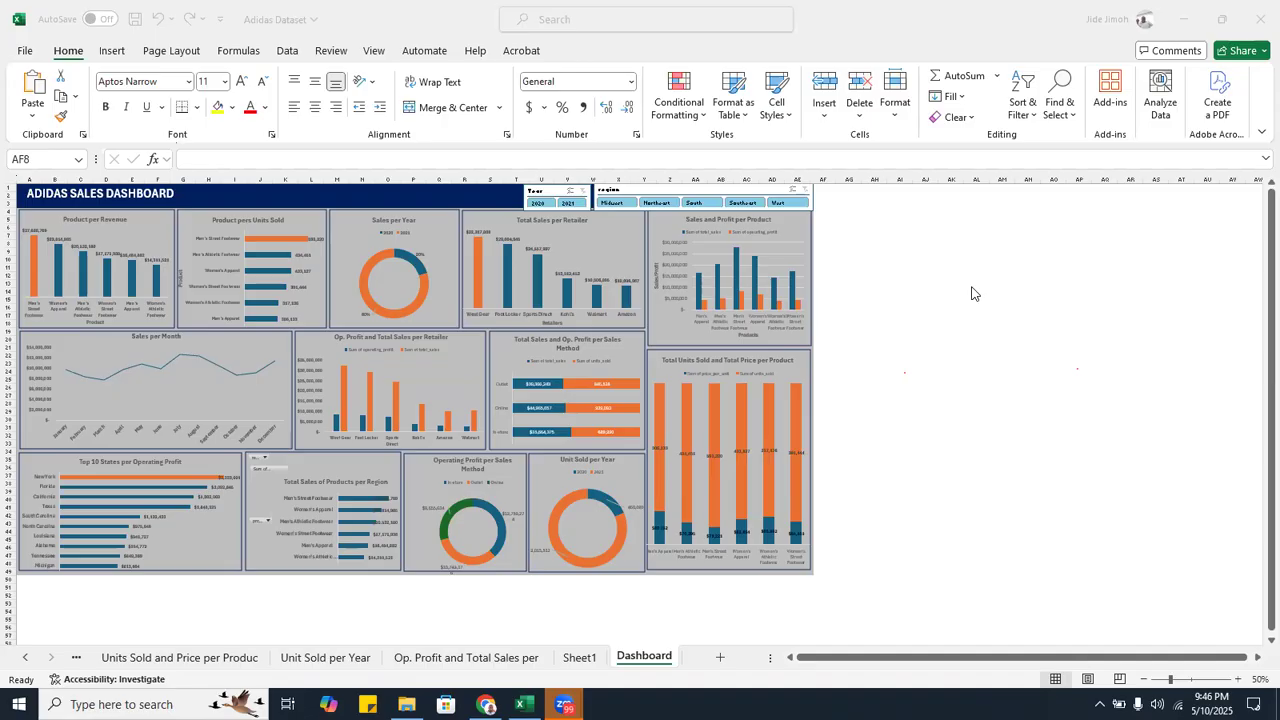
pyautogui.click(1238, 679)
pyautogui.click(1238, 679)
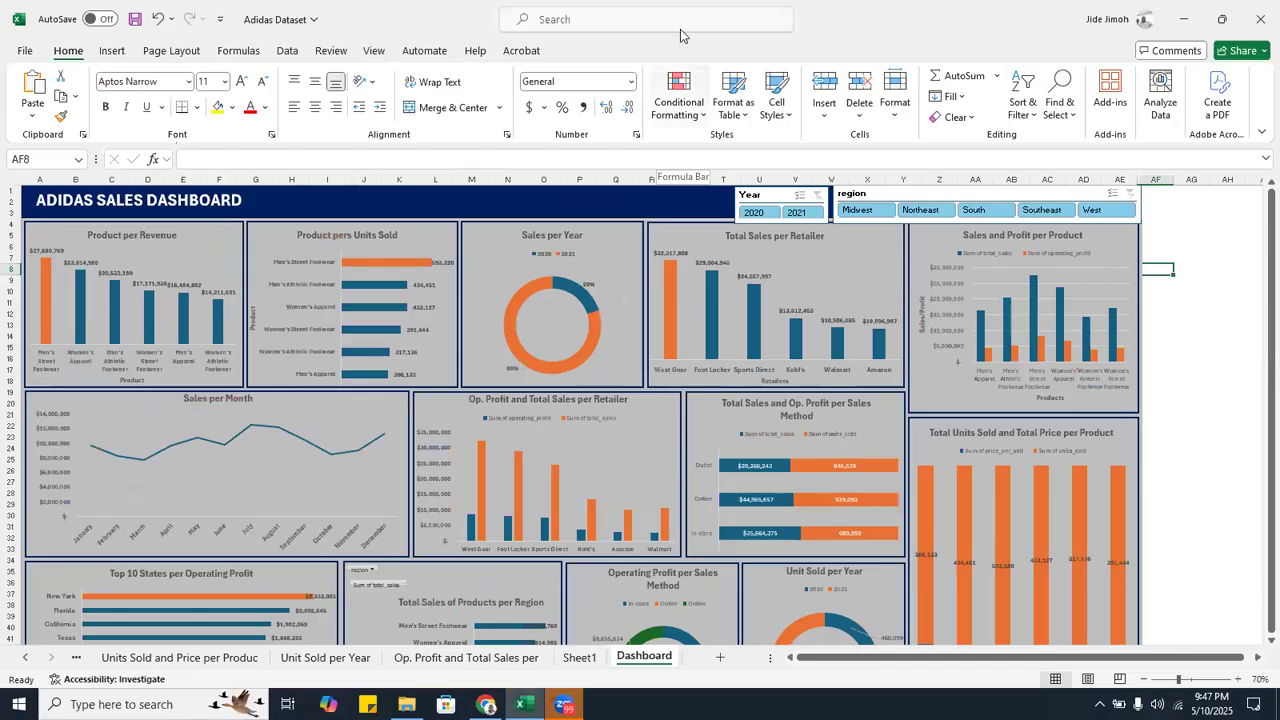
pyautogui.click(678, 171)
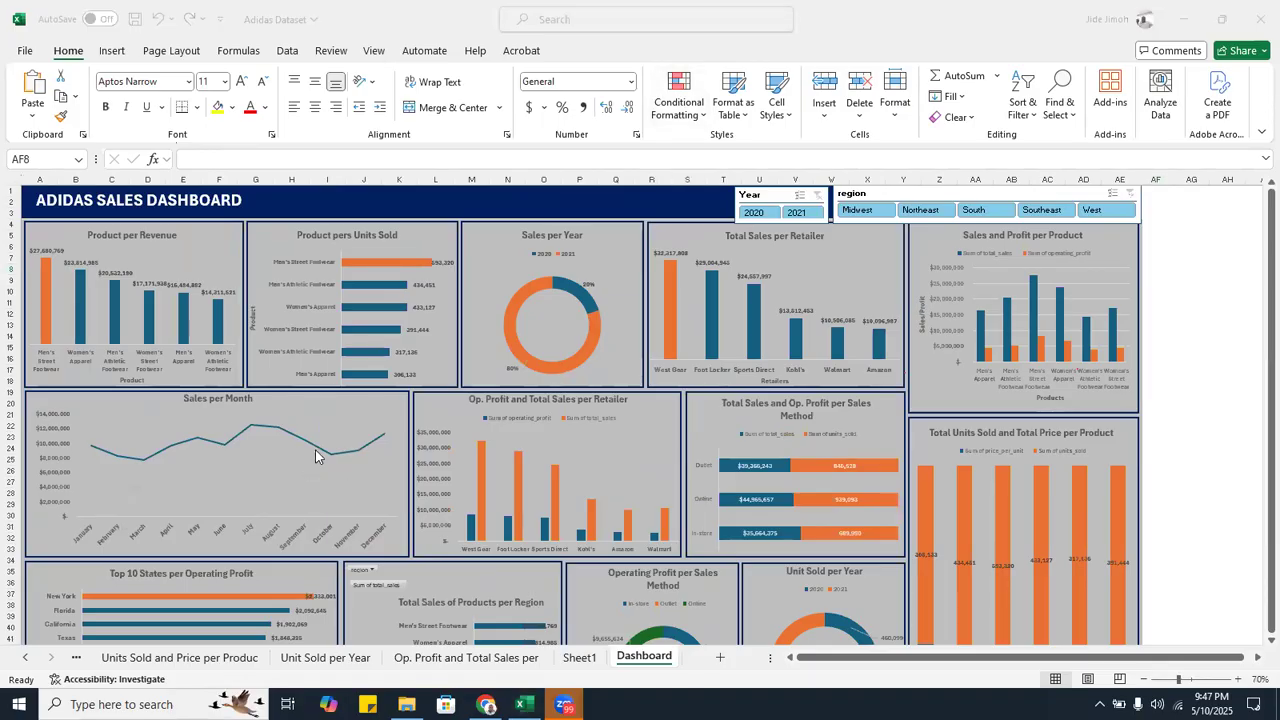
pyautogui.click(277, 451)
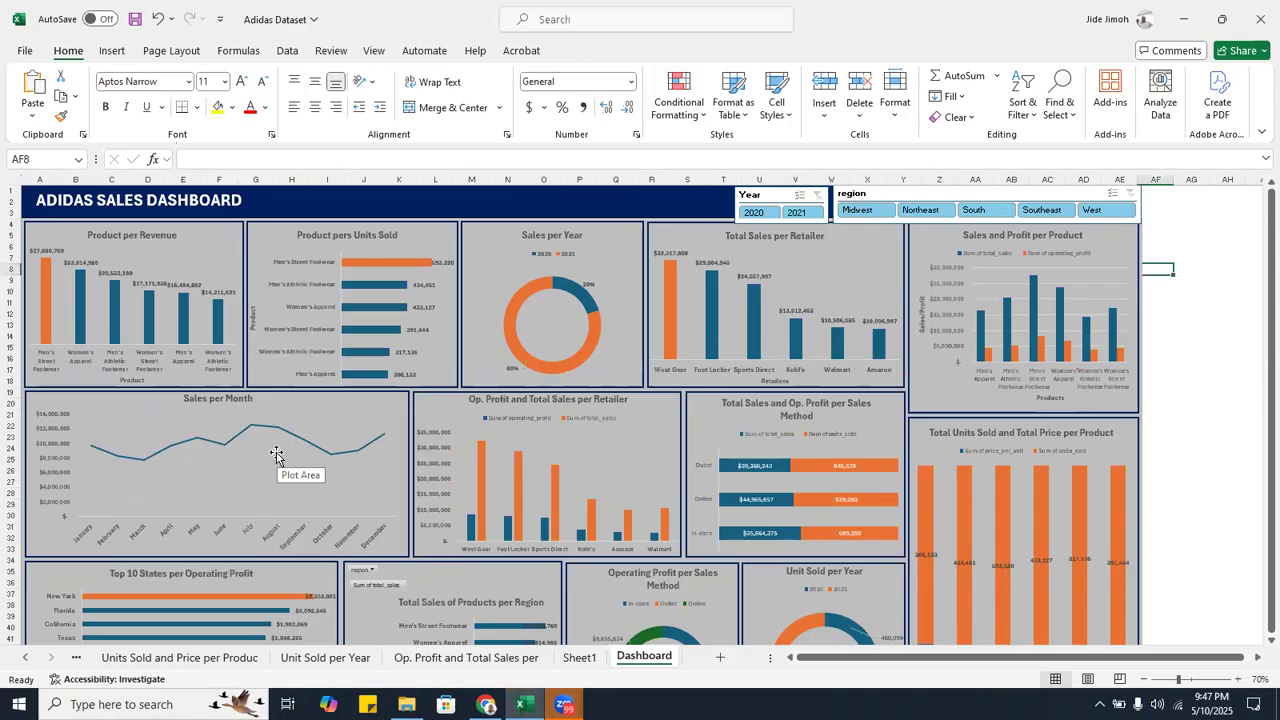
# - Examine the trend line of the Sales per Month chart close up on the dashboard
pyautogui.click(1238, 680)
pyautogui.click(1239, 681)
pyautogui.click(1239, 681)
pyautogui.click(1239, 681)
pyautogui.click(1239, 681)
pyautogui.moveTo(1183, 660); pyautogui.dragTo(890, 679)
pyautogui.scroll(-5, 503, 415)
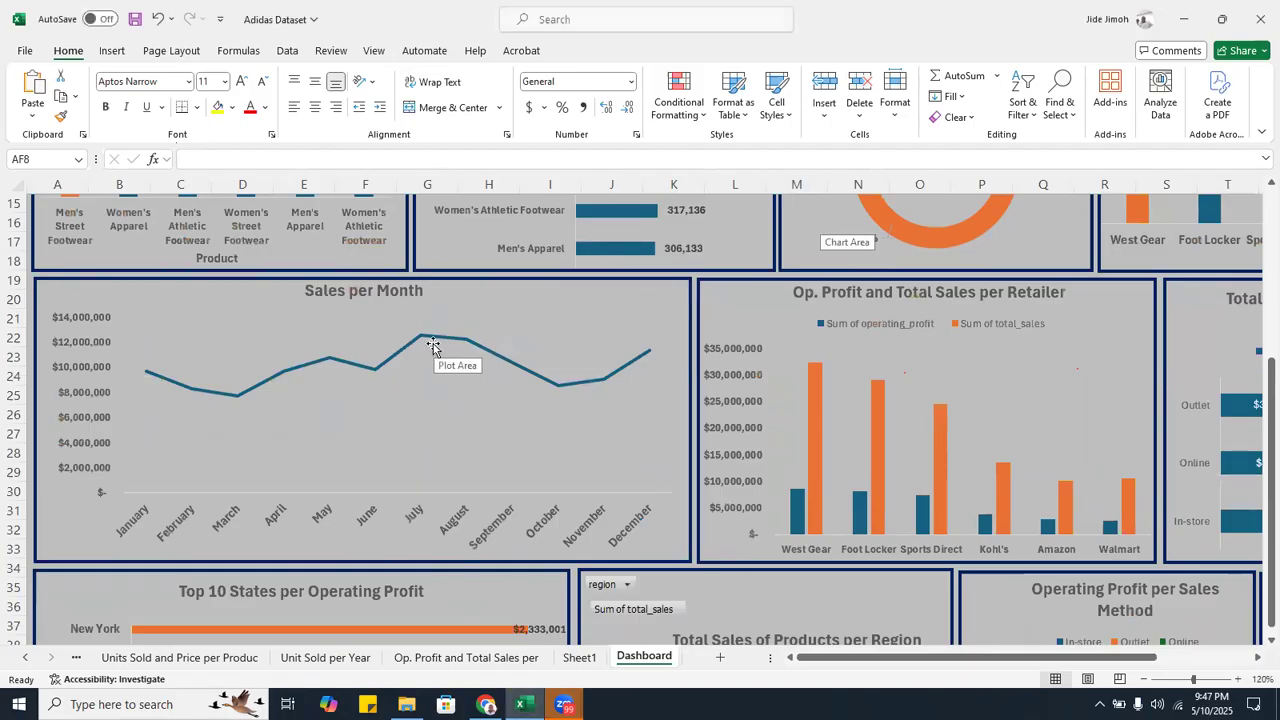
pyautogui.click(432, 346)
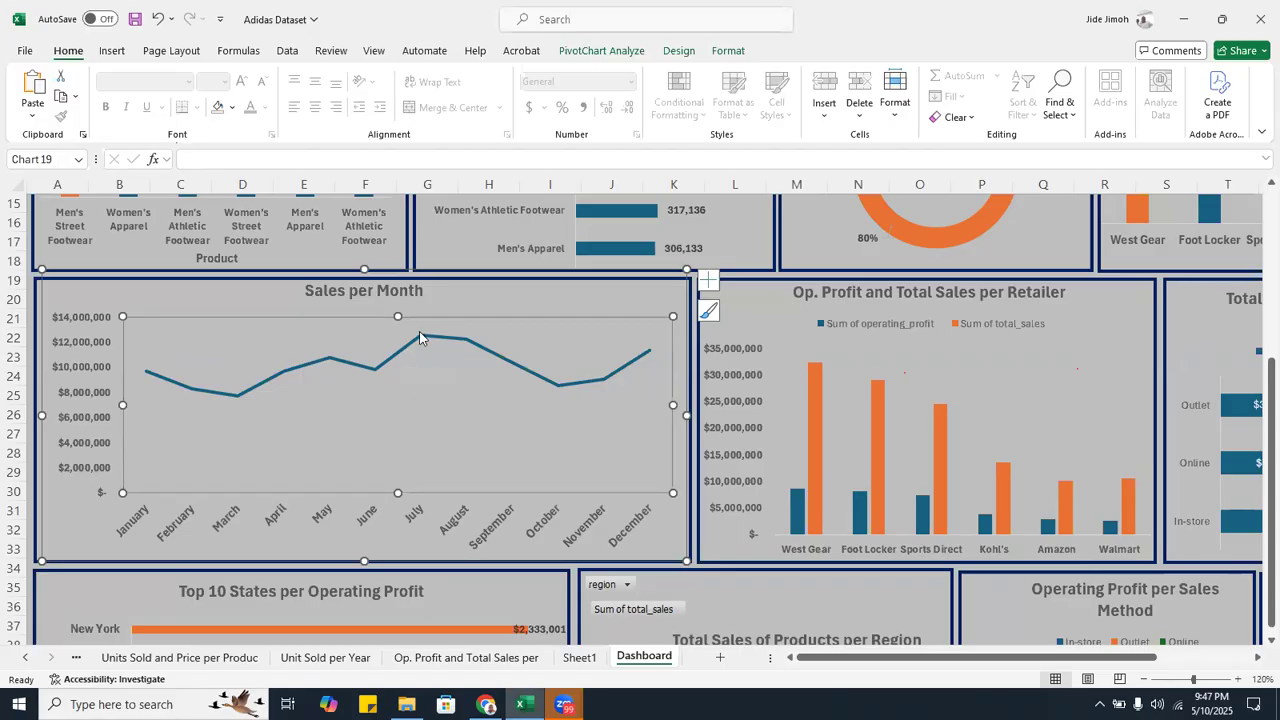
# - Check the highest and lowest monthly points on the Sales per Month trend line
pyautogui.moveTo(419, 338)
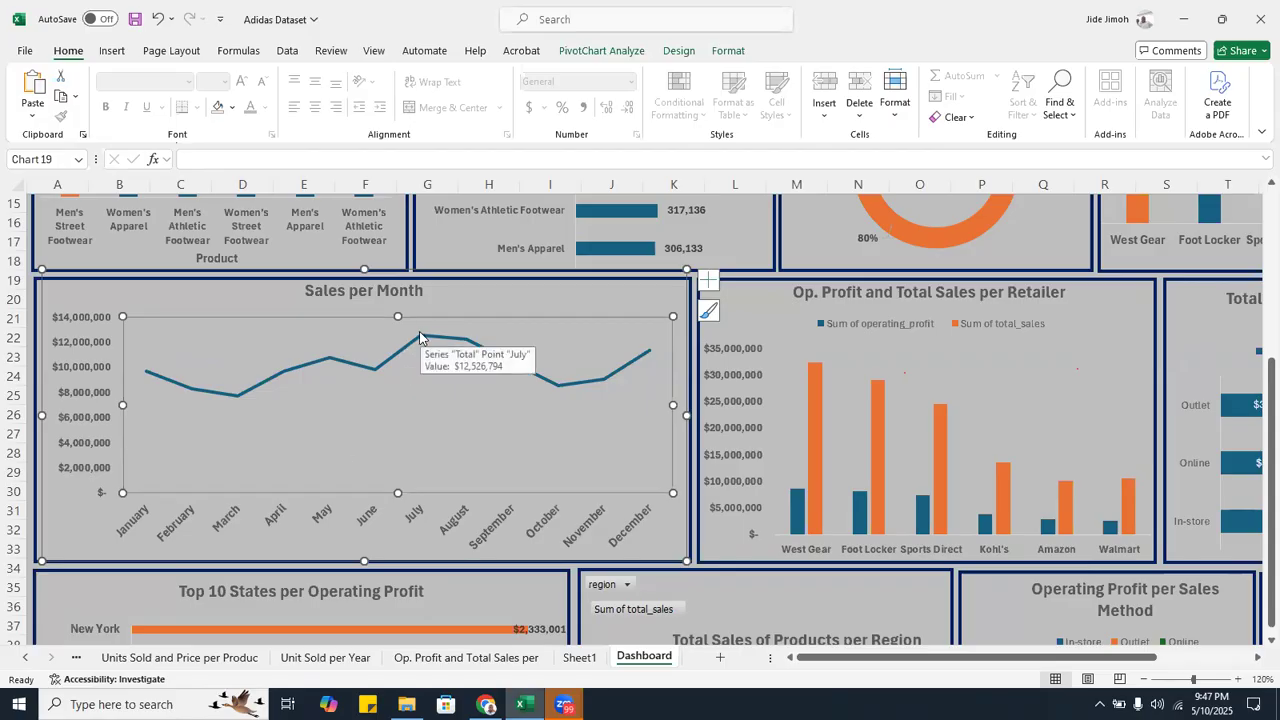
pyautogui.click(148, 250)
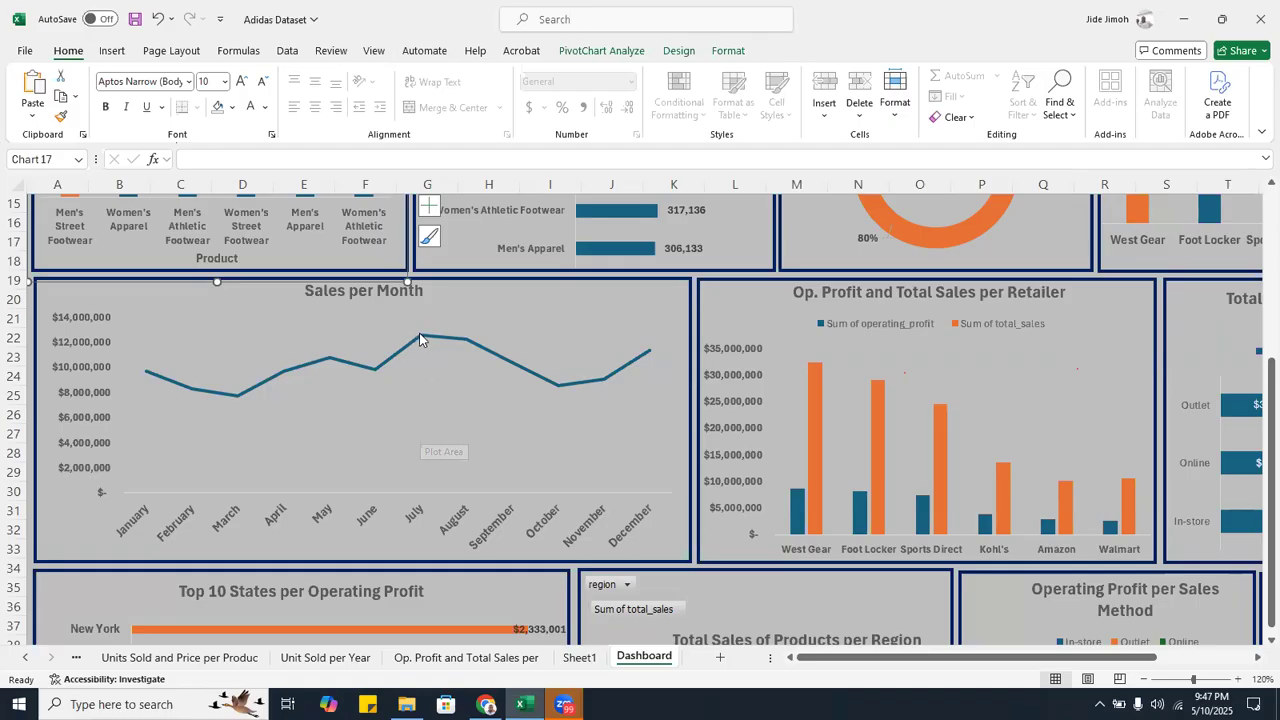
pyautogui.moveTo(420, 339)
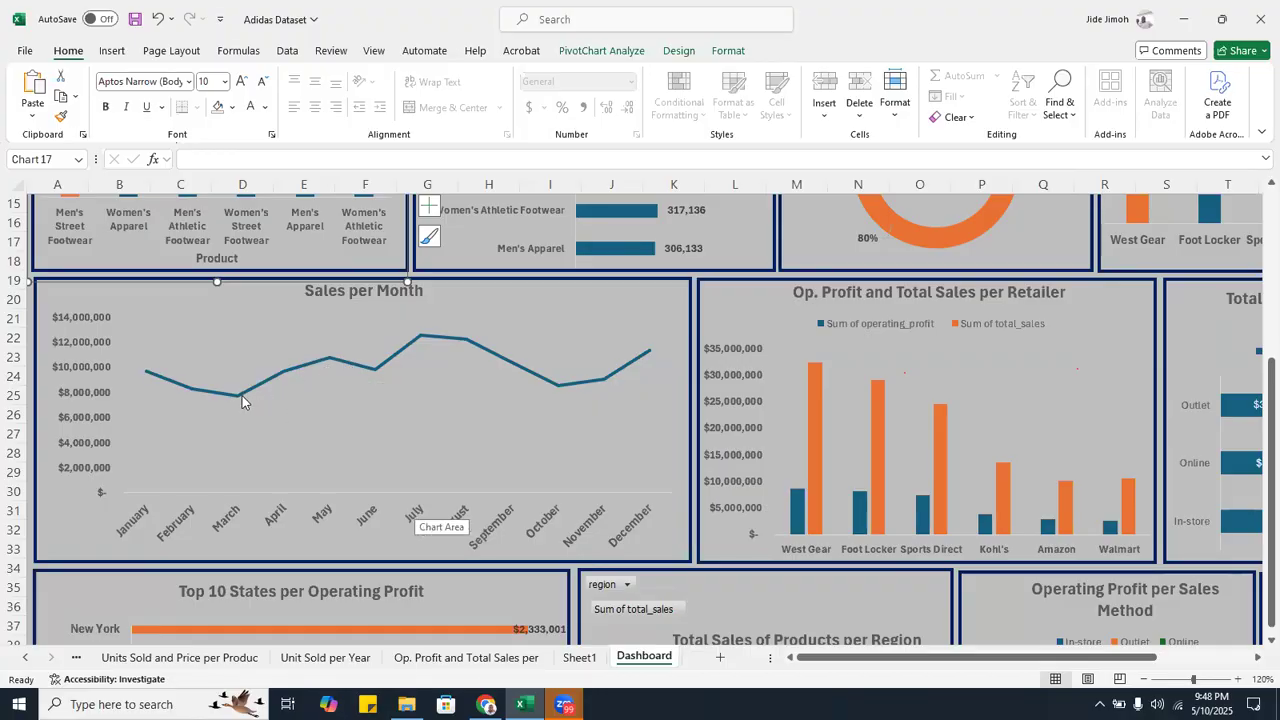
pyautogui.moveTo(238, 402)
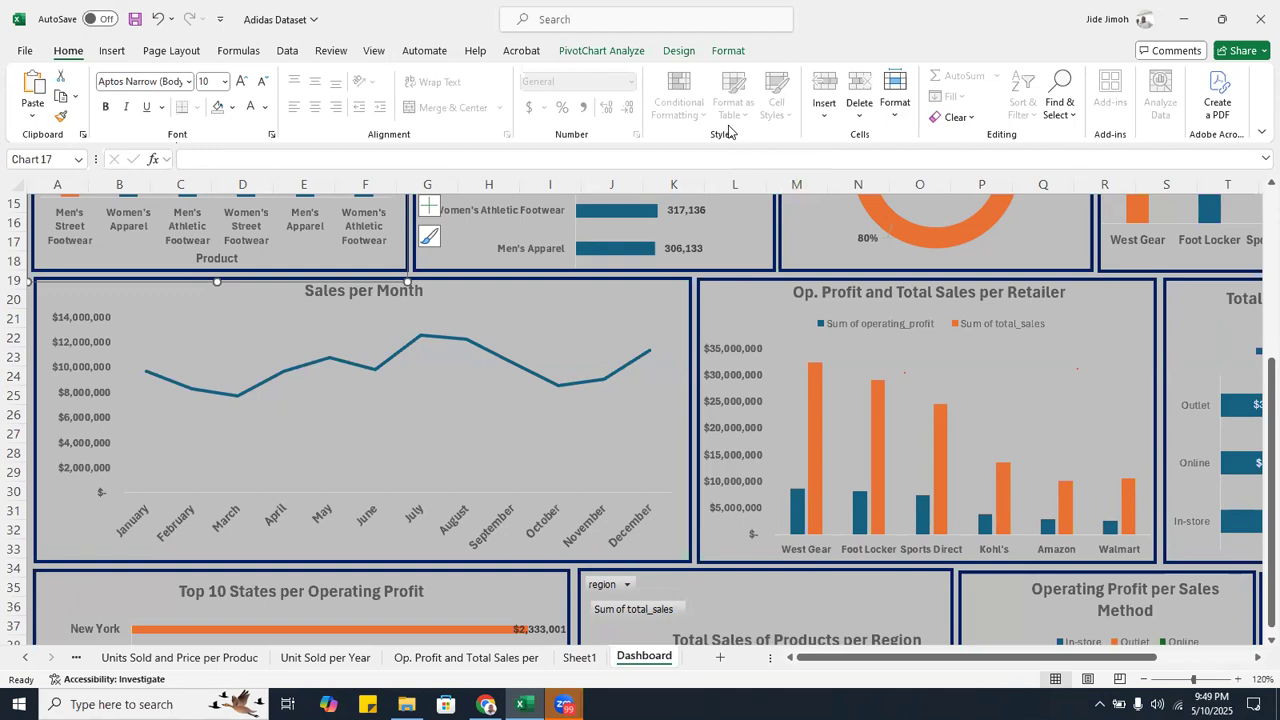
pyautogui.click(738, 201)
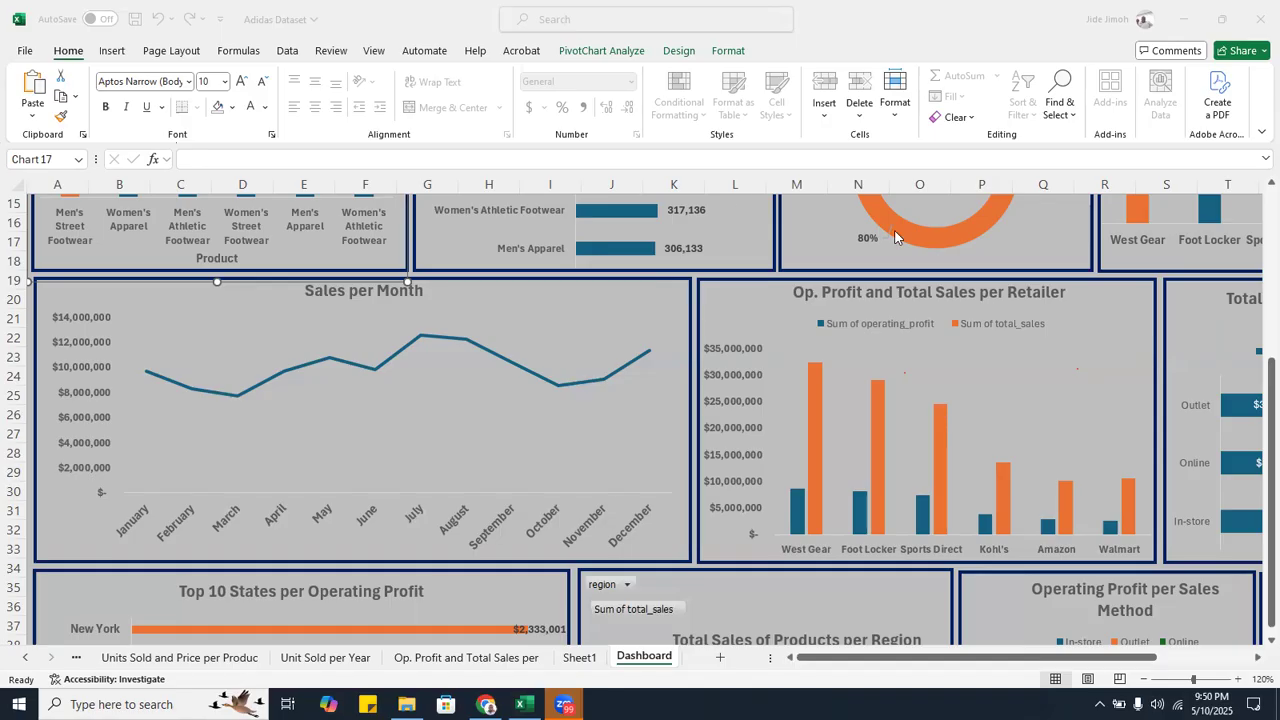
# - Review the whole dashboard at 60% zoom, from the title banner and slicers down through all the charts
pyautogui.click(1147, 681)
pyautogui.click(1147, 681)
pyautogui.click(1147, 681)
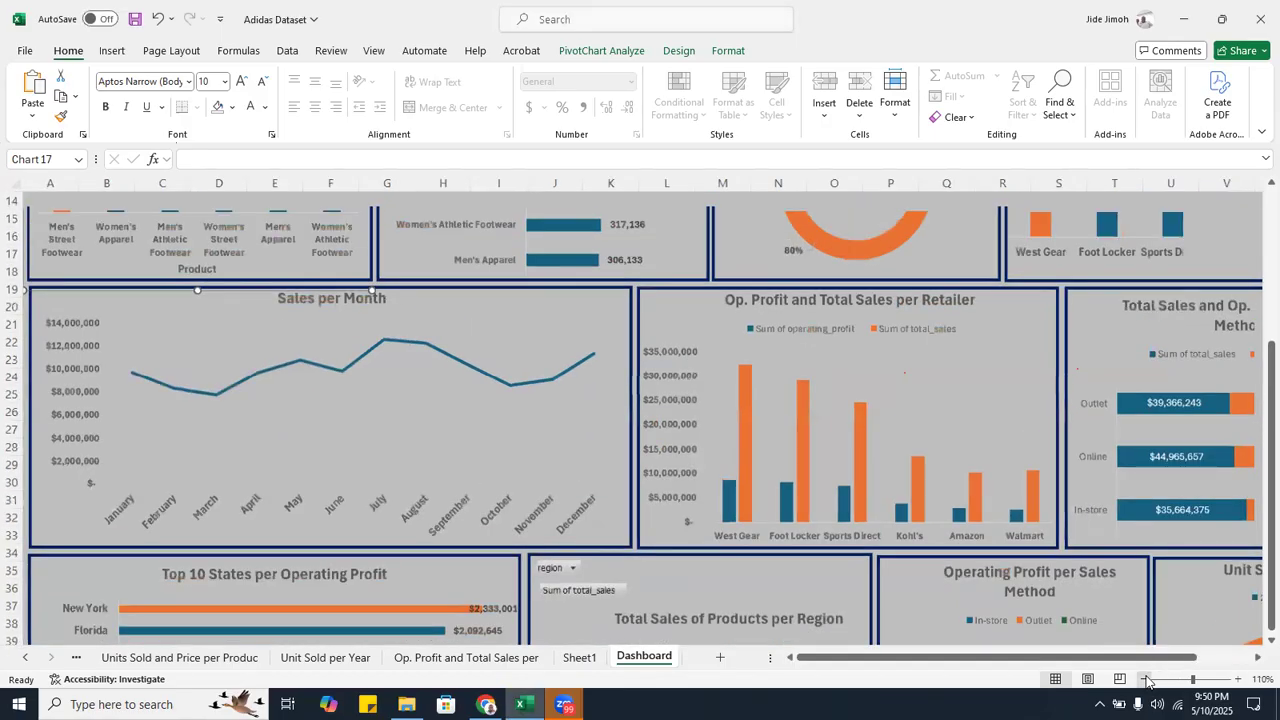
pyautogui.click(1147, 681)
pyautogui.click(1147, 681)
pyautogui.click(1147, 681)
pyautogui.click(1147, 681)
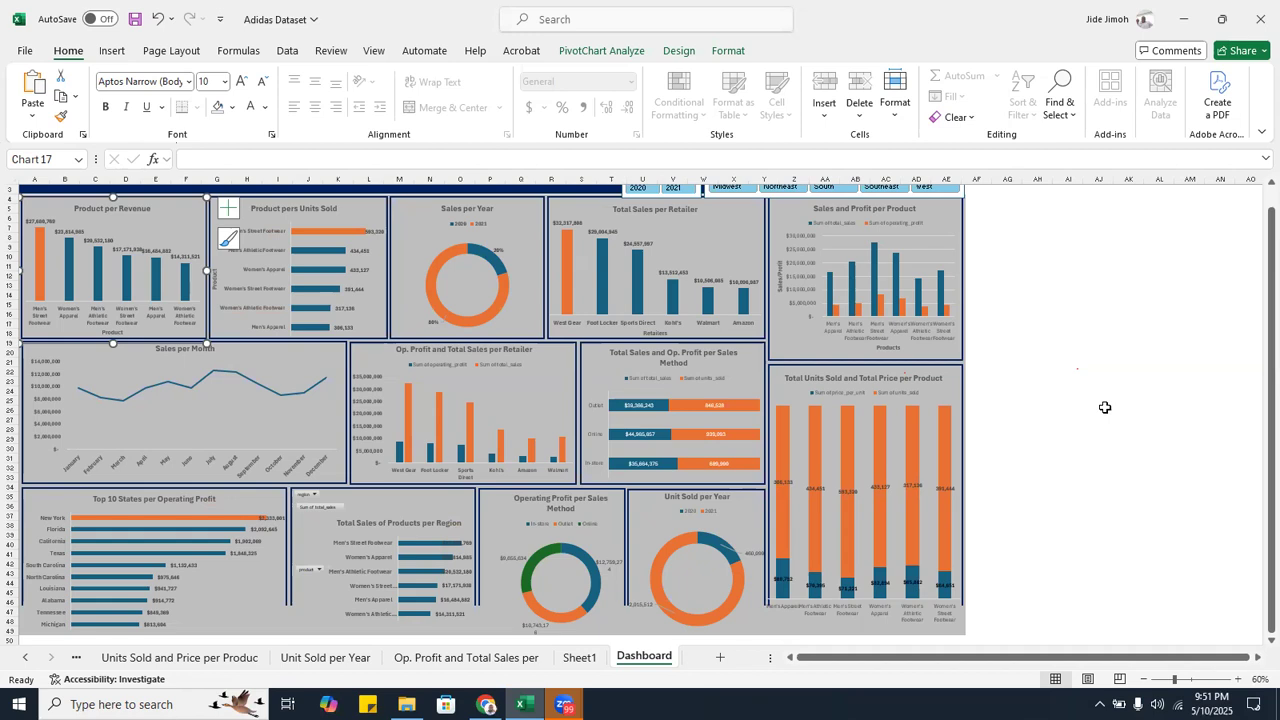
pyautogui.scroll(1, 1105, 407)
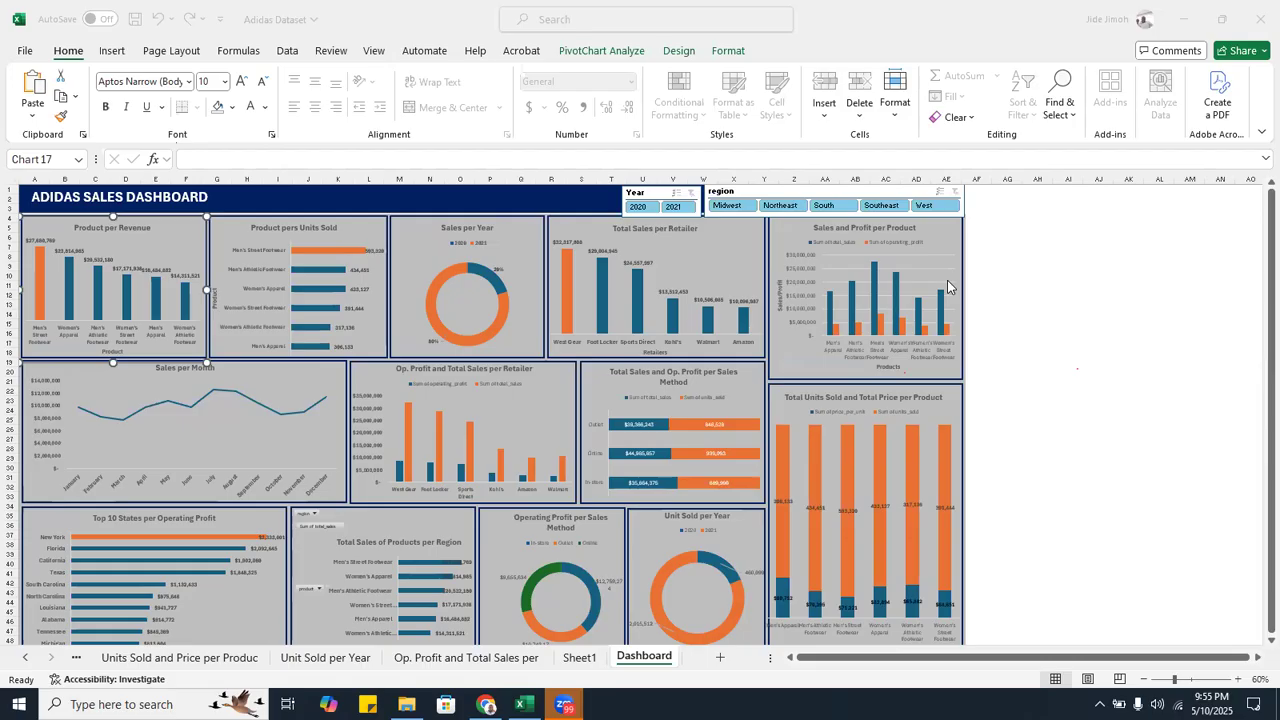
pyautogui.moveTo(453, 277)
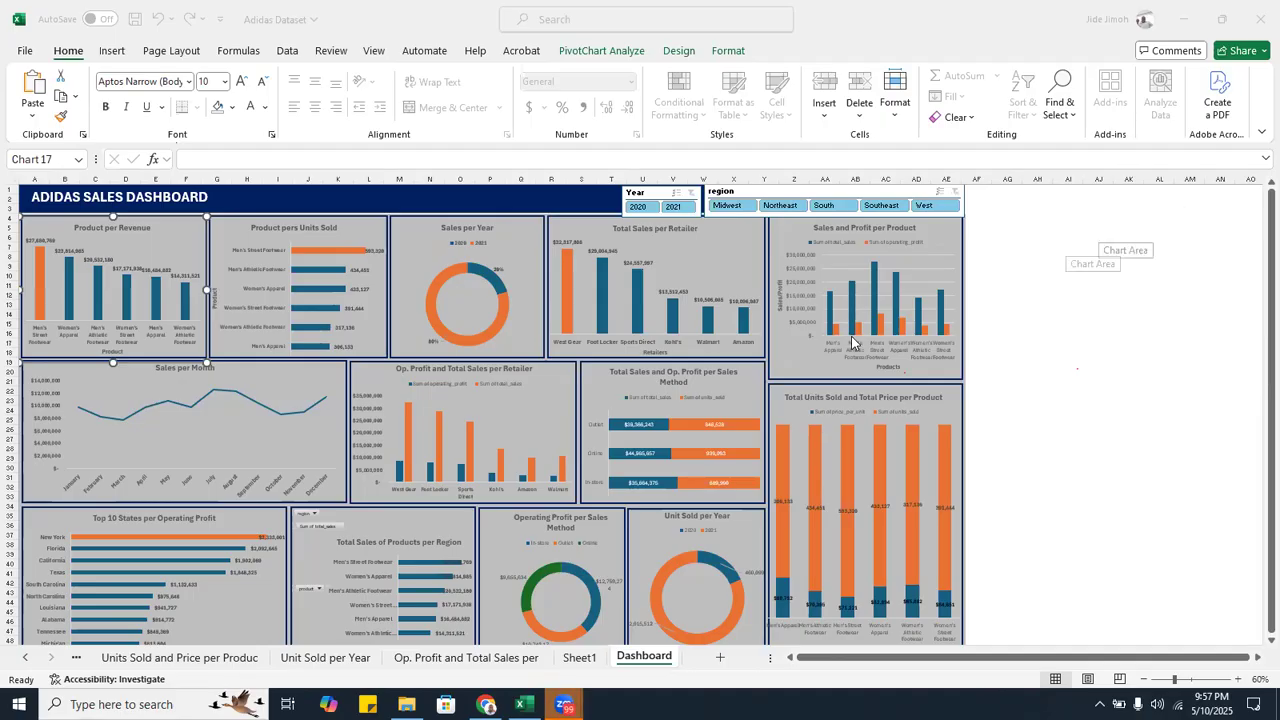
# - Group all dashboard charts, borders, the title banner and both slicers into one object
pyautogui.hotkey('ctrl', 'a')
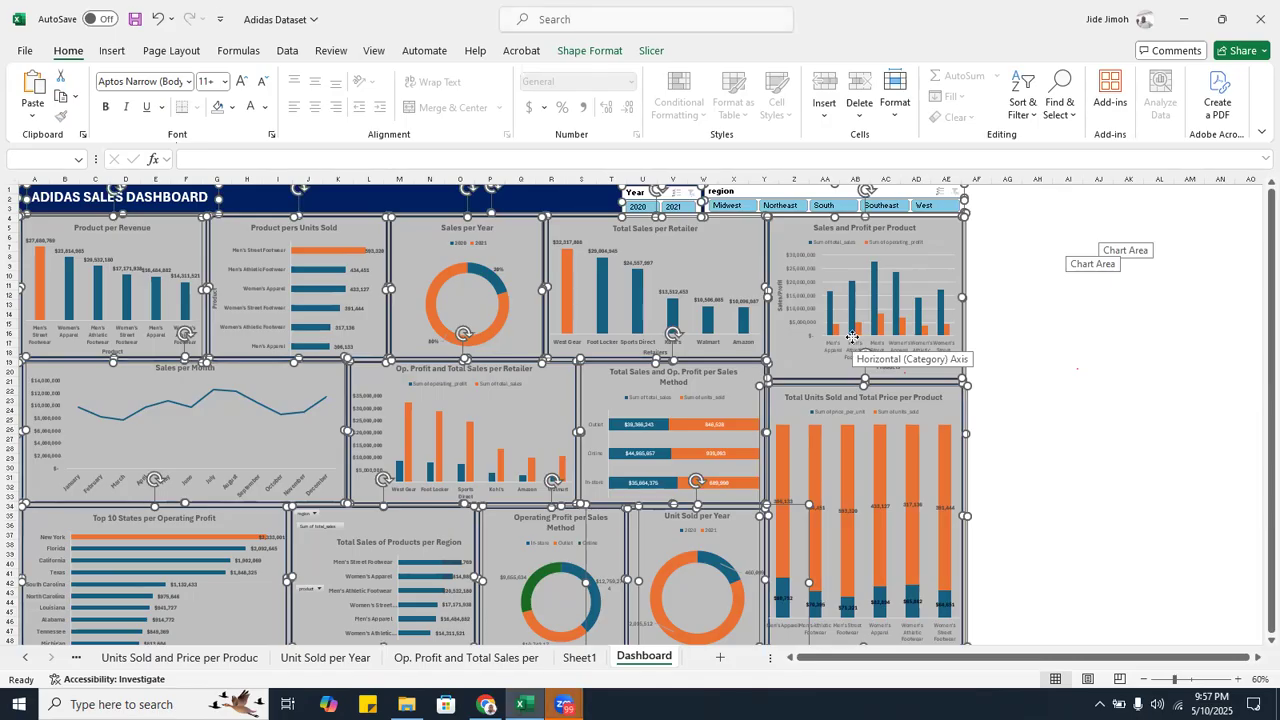
pyautogui.rightClick(610, 193)
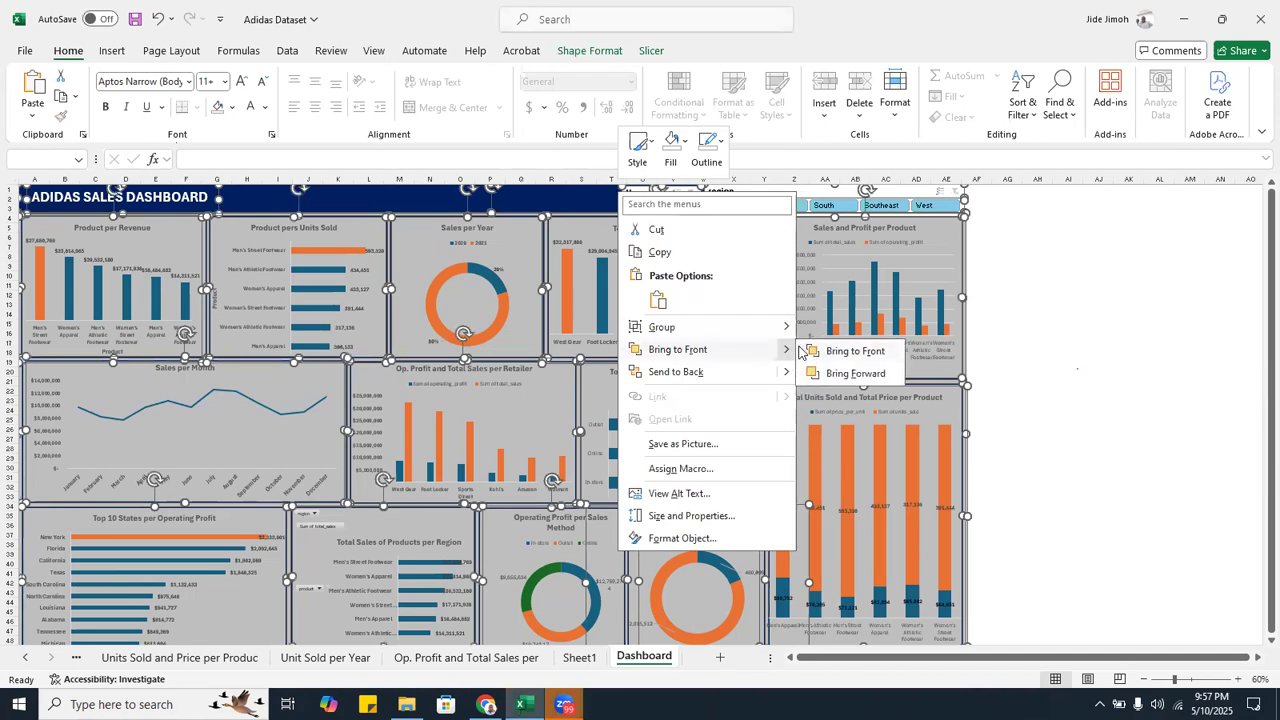
pyautogui.click(823, 333)
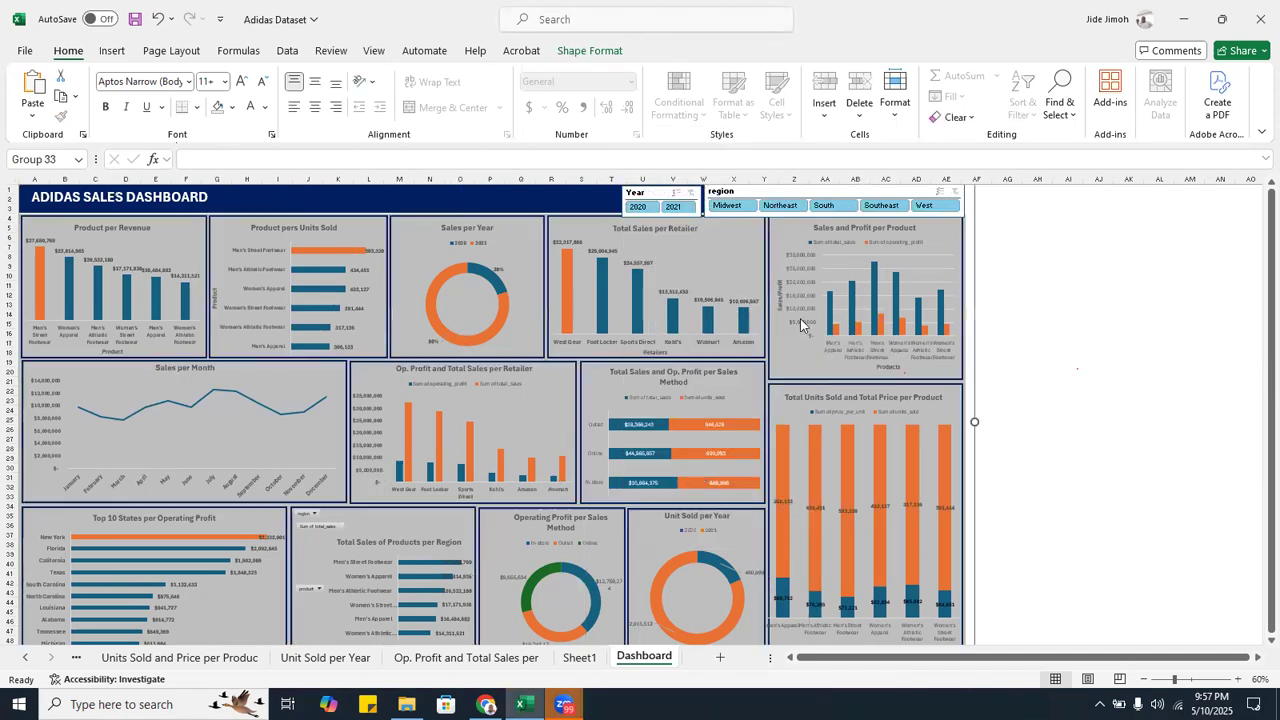
pyautogui.click(660, 262)
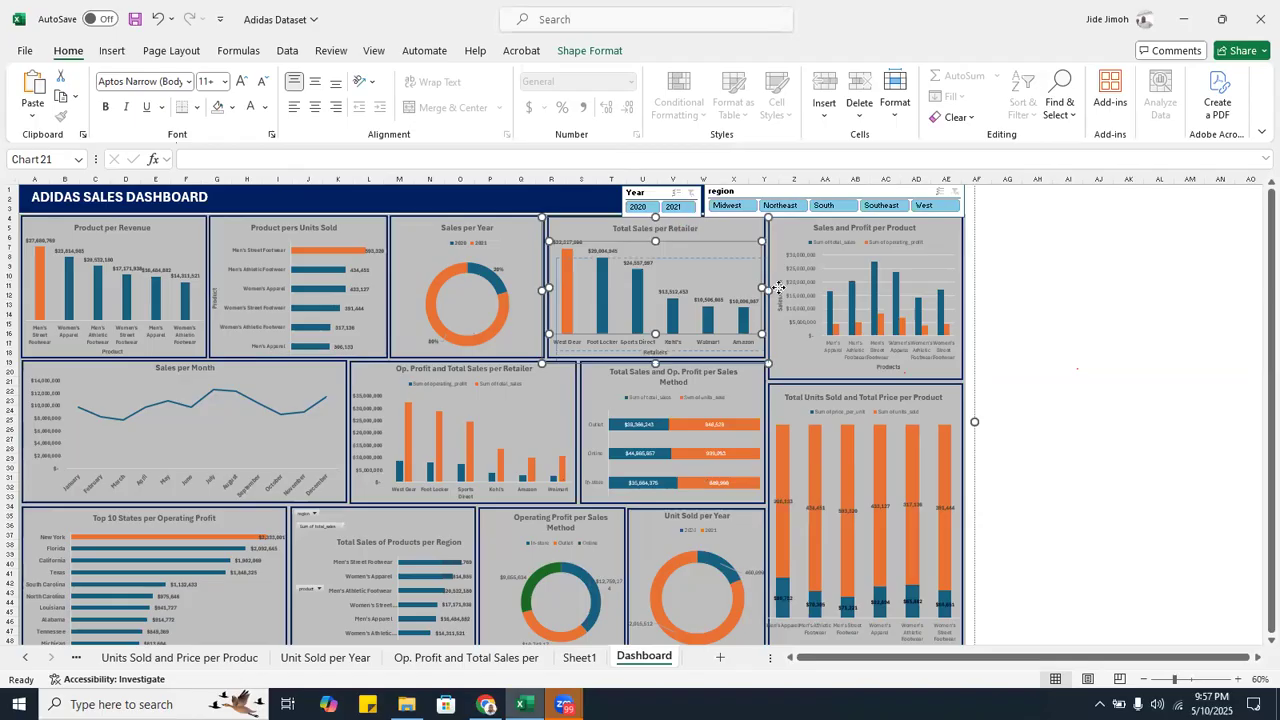
pyautogui.click(778, 289)
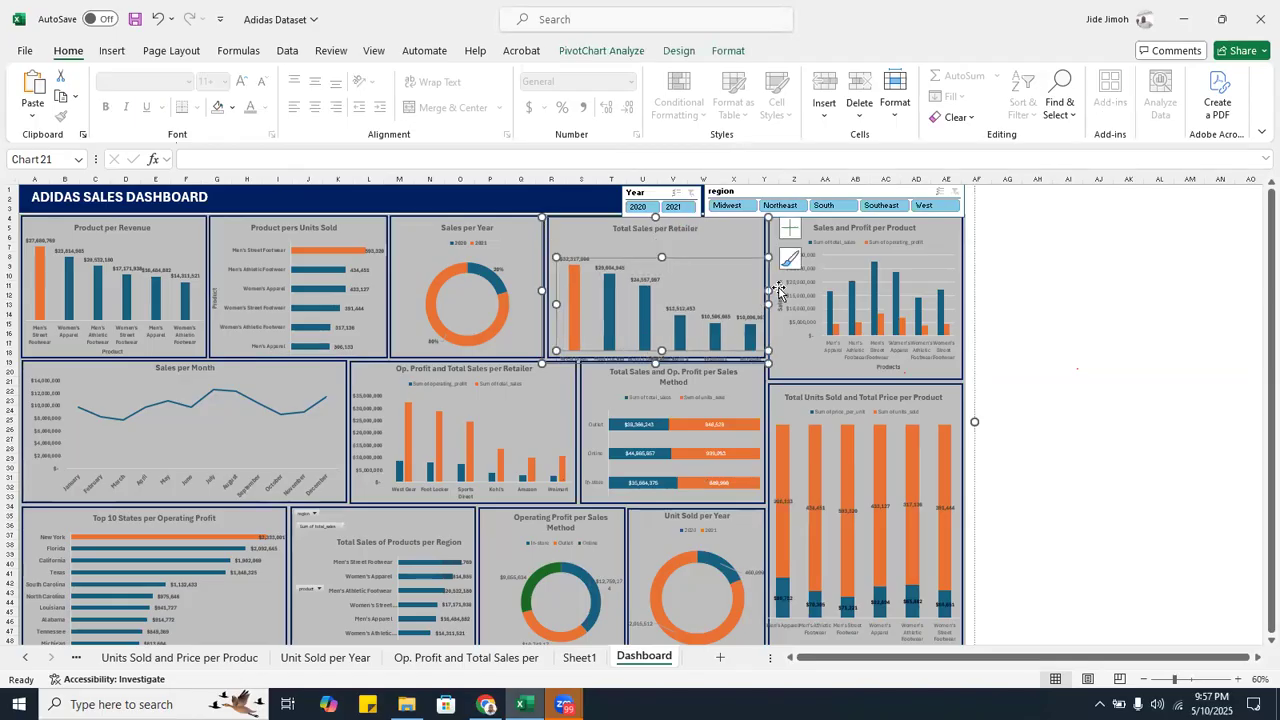
pyautogui.click(578, 202)
pyautogui.click(604, 250)
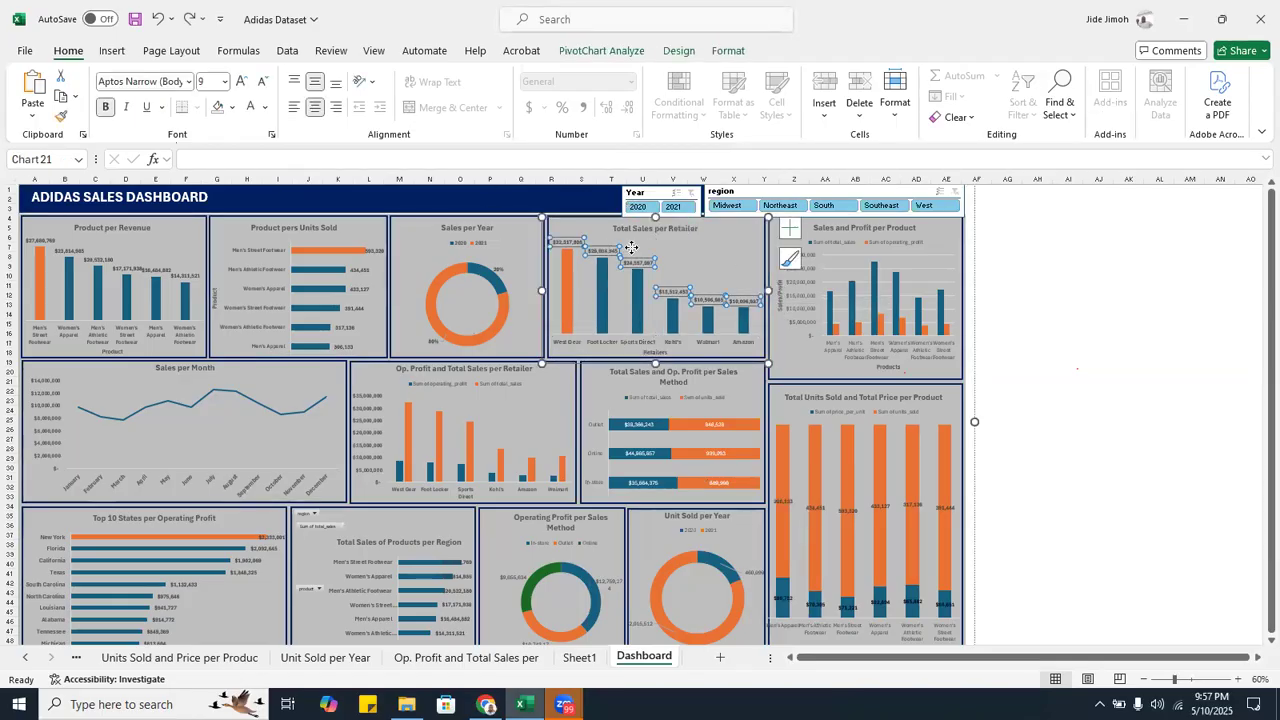
# - Select the whole dashboard group by its outer border and check that it moves as one object
pyautogui.click(972, 281)
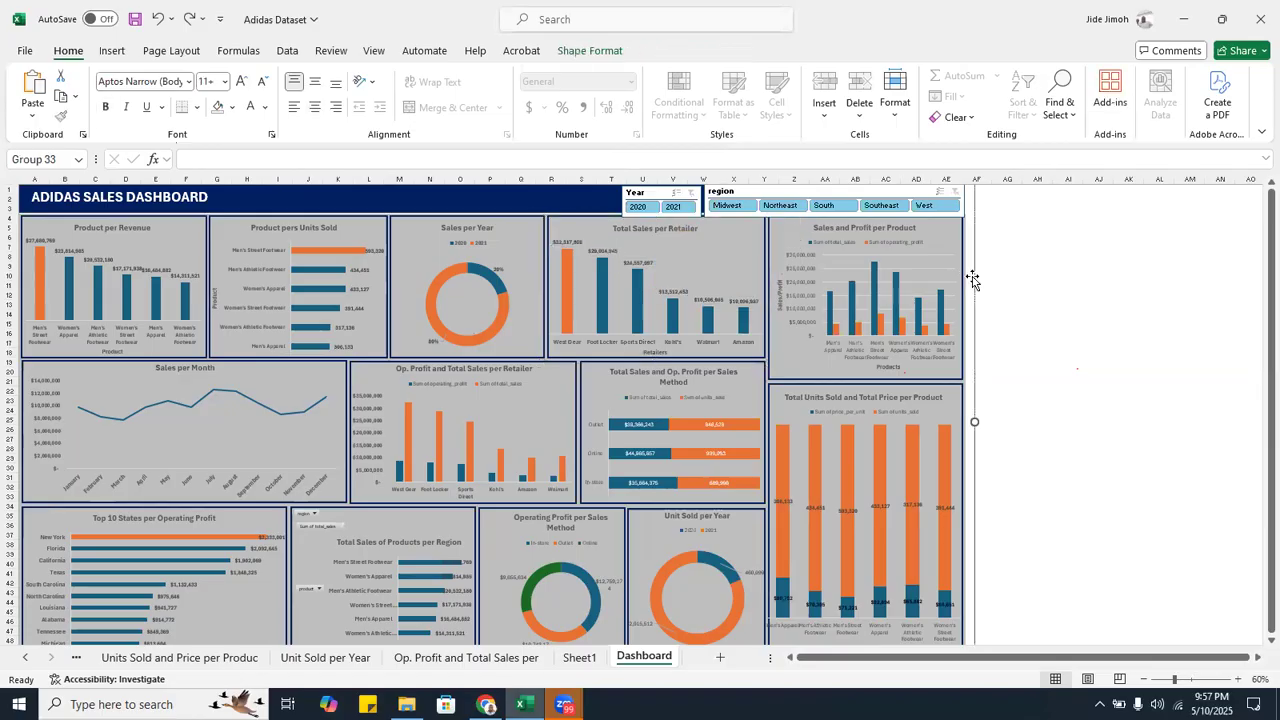
pyautogui.moveTo(972, 281); pyautogui.dragTo(1063, 362)
pyautogui.moveTo(1242, 267); pyautogui.dragTo(1140, 322)
pyautogui.moveTo(1096, 351); pyautogui.dragTo(732, 540)
pyautogui.moveTo(743, 665); pyautogui.dragTo(808, 185)
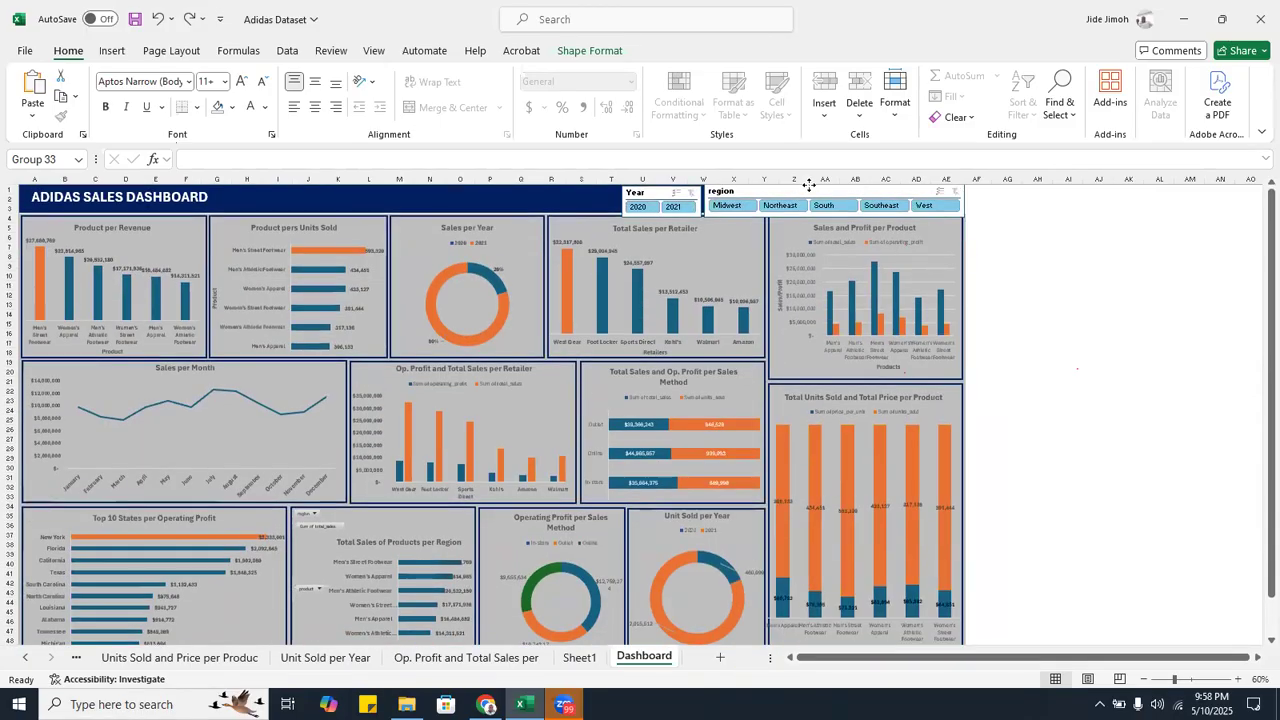